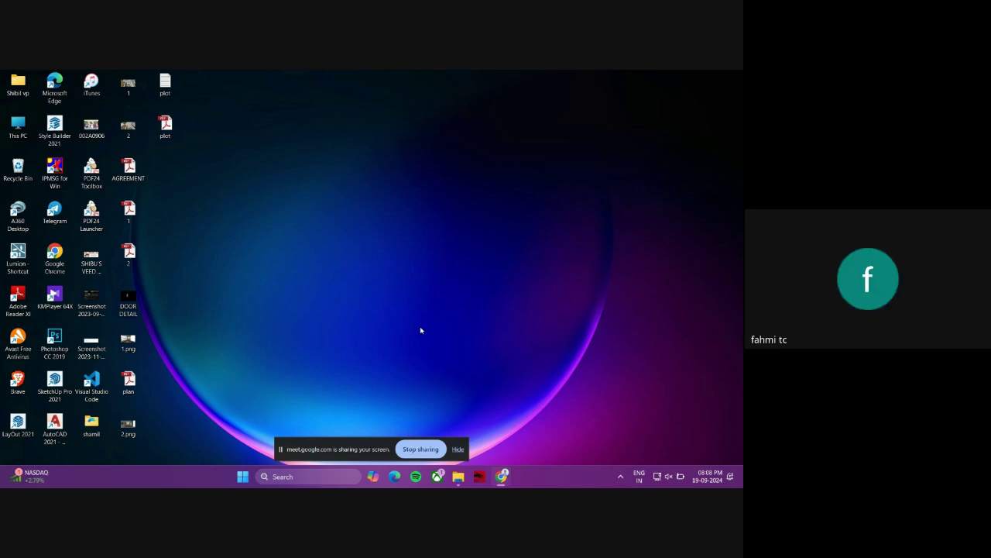
right_click(299, 229)
click(326, 269)
right_click(268, 244)
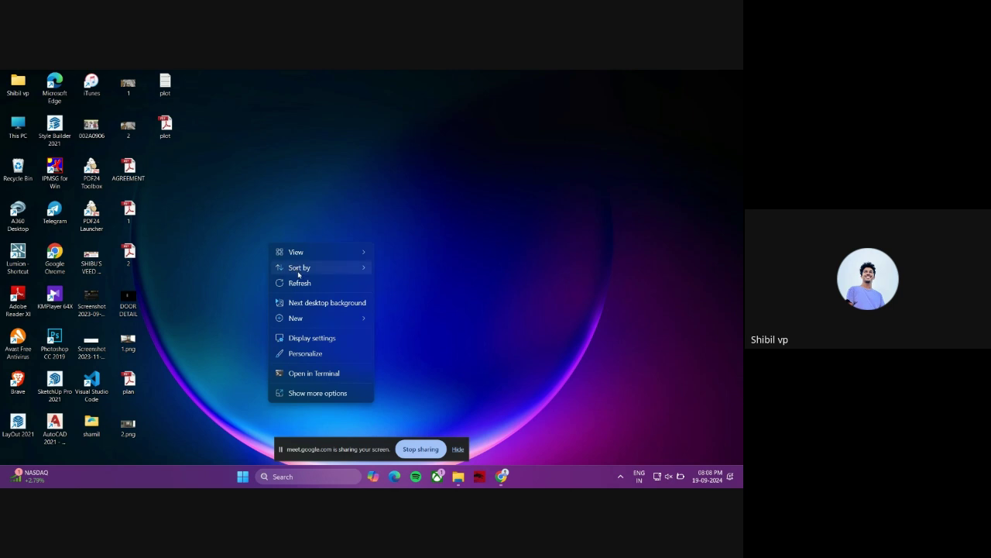
click(298, 283)
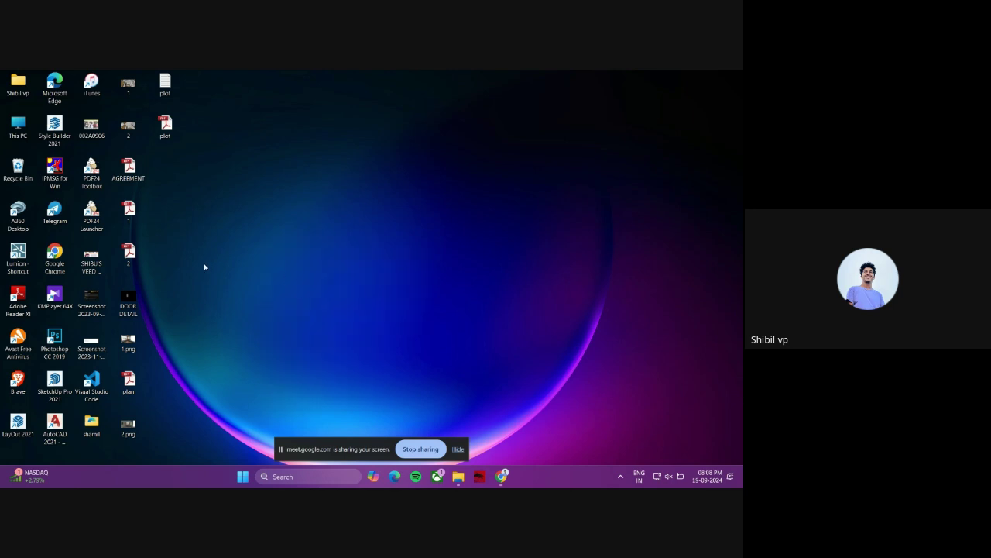
- Launch AutoCAD 2021 from the desktop and start a new blank drawing
click(60, 423)
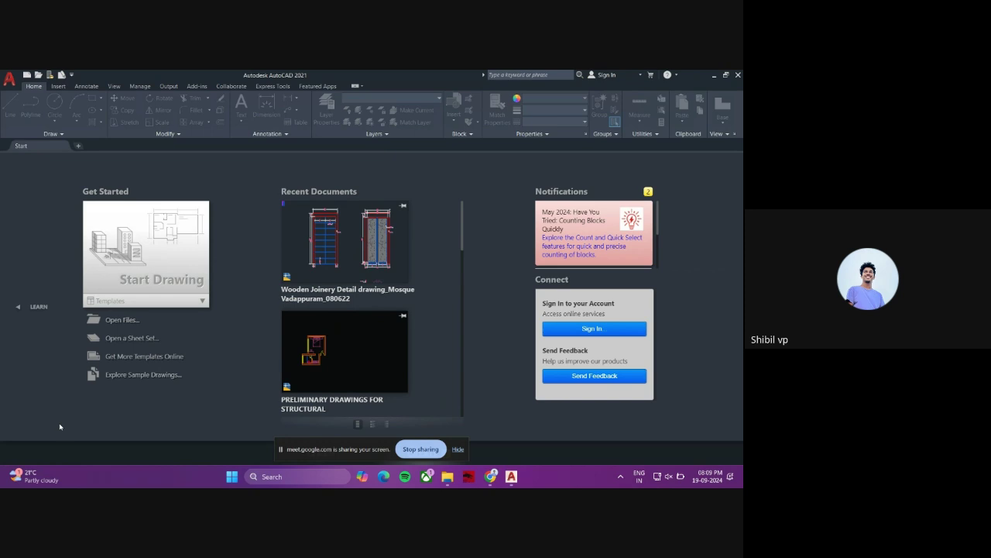
click(145, 256)
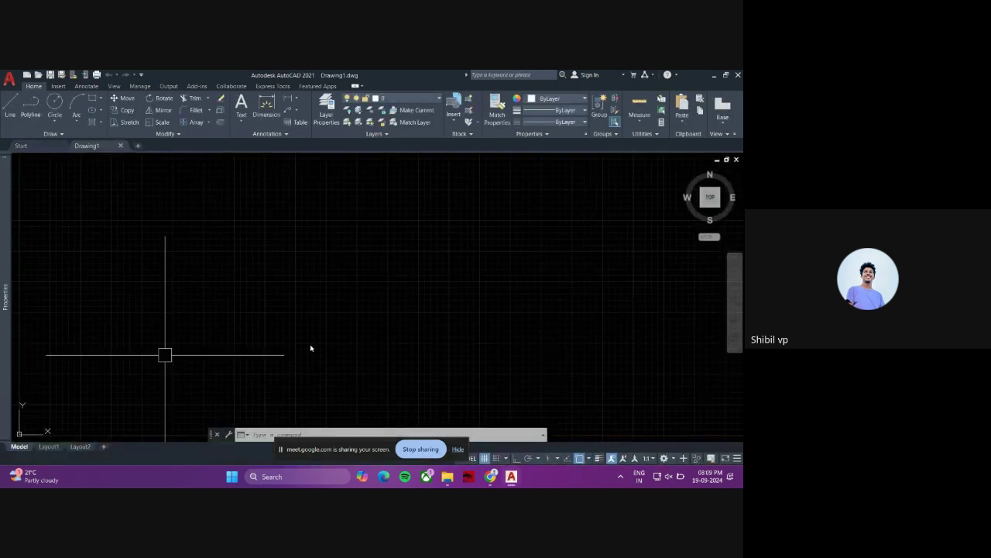
- Set the new drawing's insertion scale units to Centimeters
scroll(238, 315, down, 3)
text(un)
key(Return)
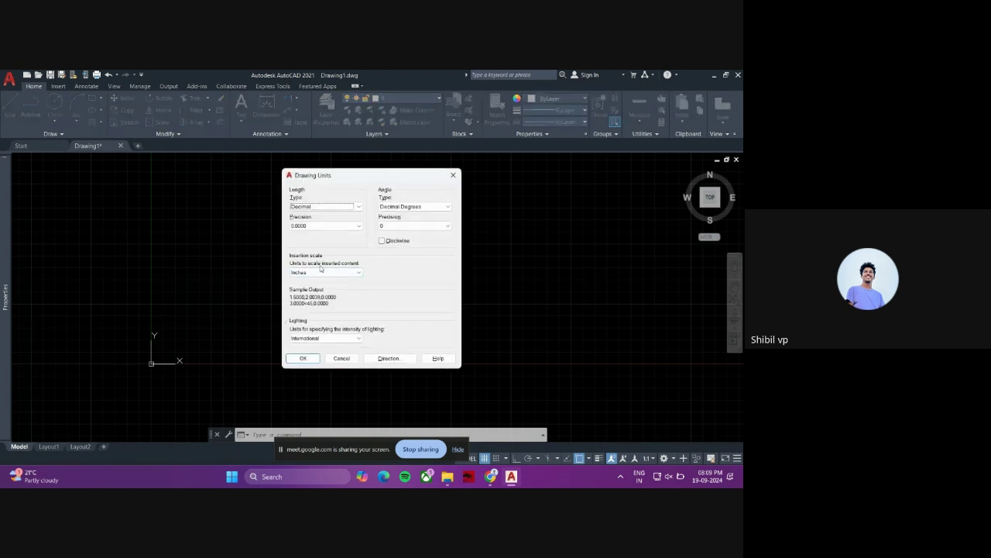
click(321, 273)
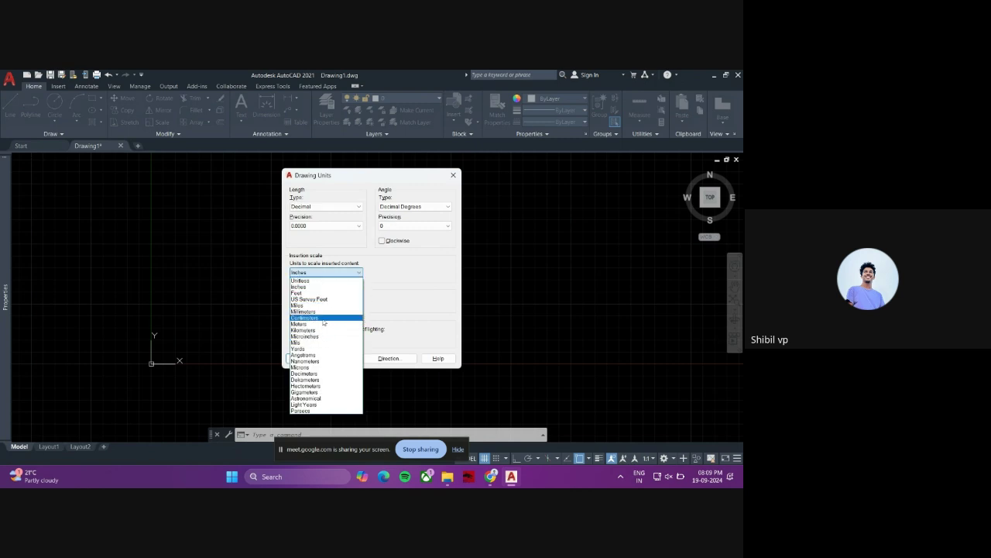
click(323, 319)
click(306, 358)
scroll(235, 310, down, 4)
scroll(289, 305, up, 5)
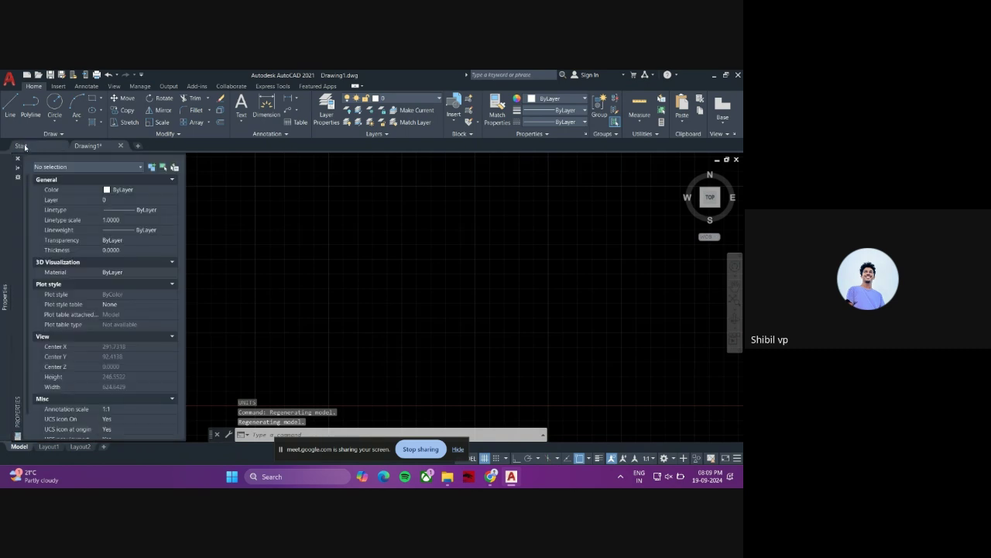
- Open the recent drawing PRELIMINARY DRAWINGS FOR STRUCTURAL
click(23, 146)
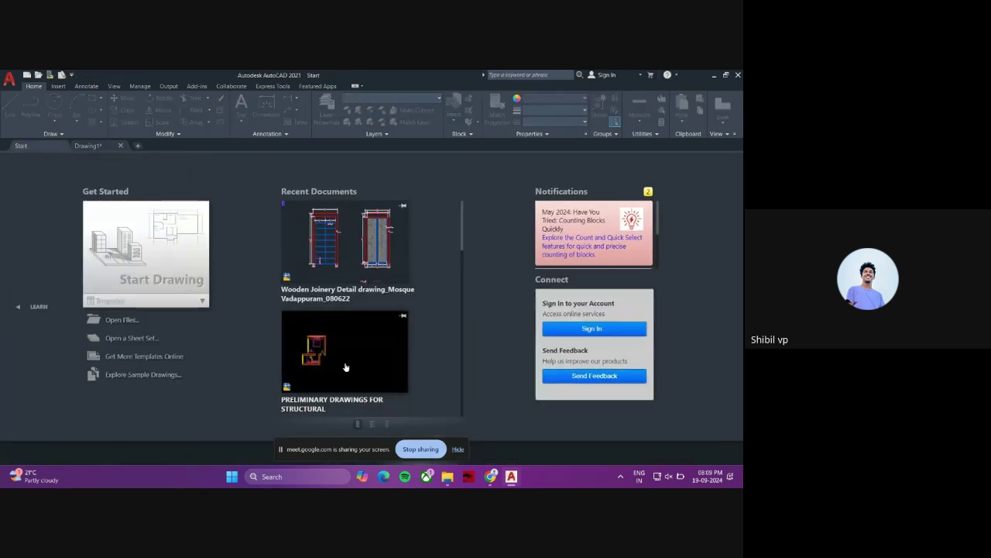
scroll(341, 364, down, 3)
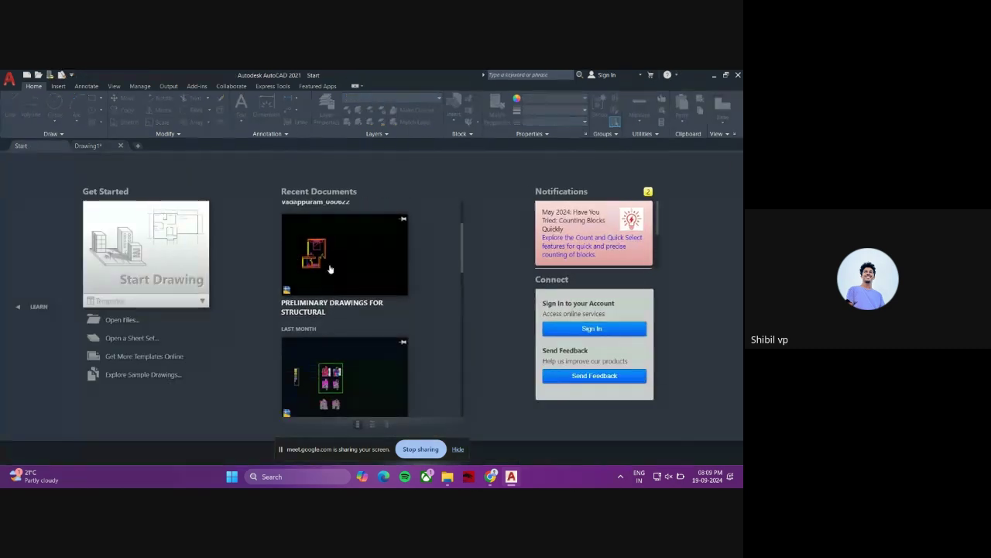
click(329, 268)
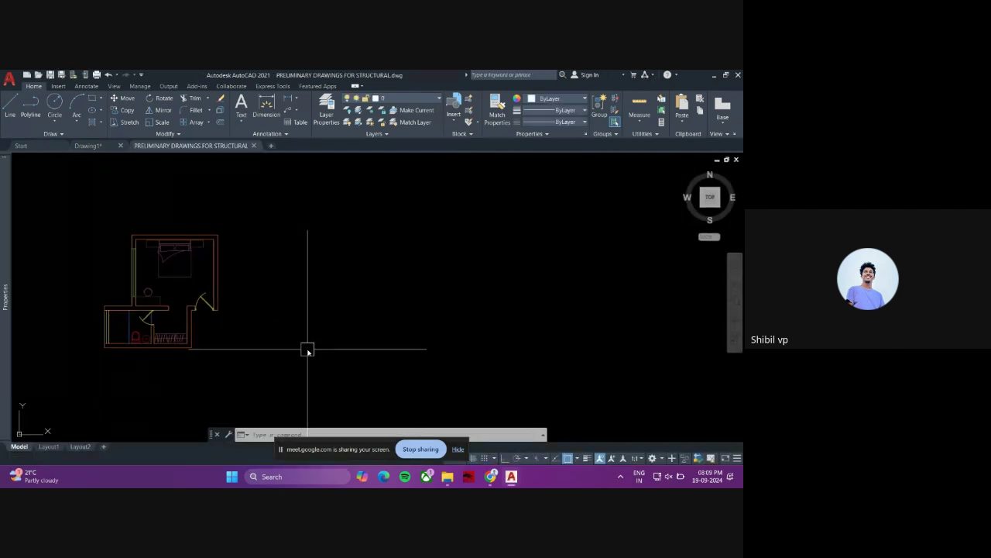
- Start the Plot command for the floor plan and choose DWG To PDF.pc3 as the plotter
scroll(305, 303, down, 2)
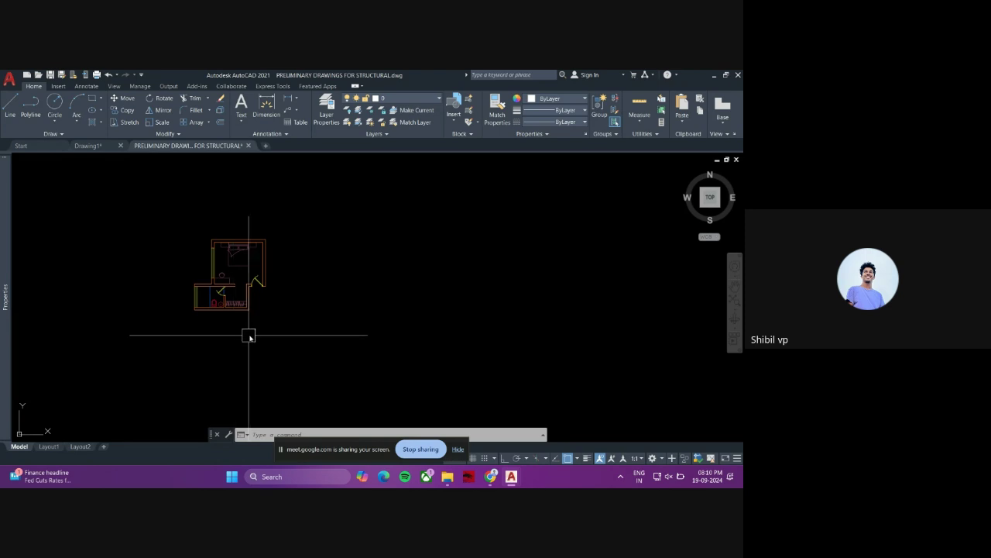
middle_drag(285, 333, 291, 349)
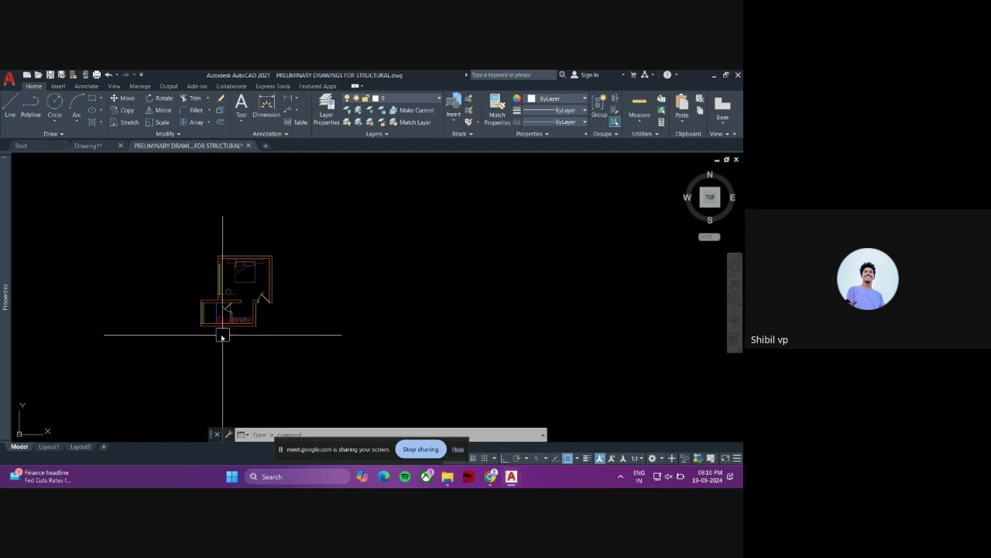
middle_drag(316, 284, 354, 279)
scroll(320, 285, up, 2)
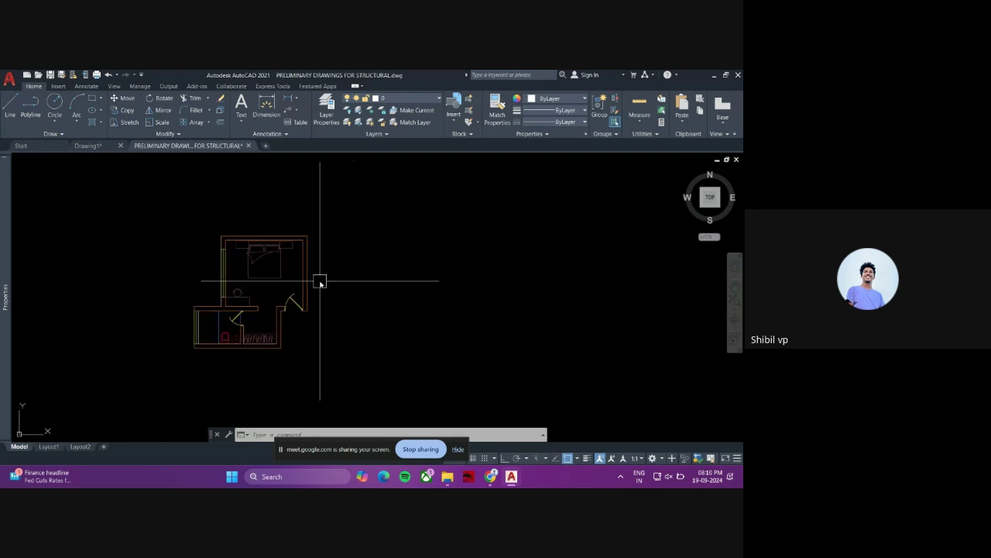
scroll(289, 268, down, 2)
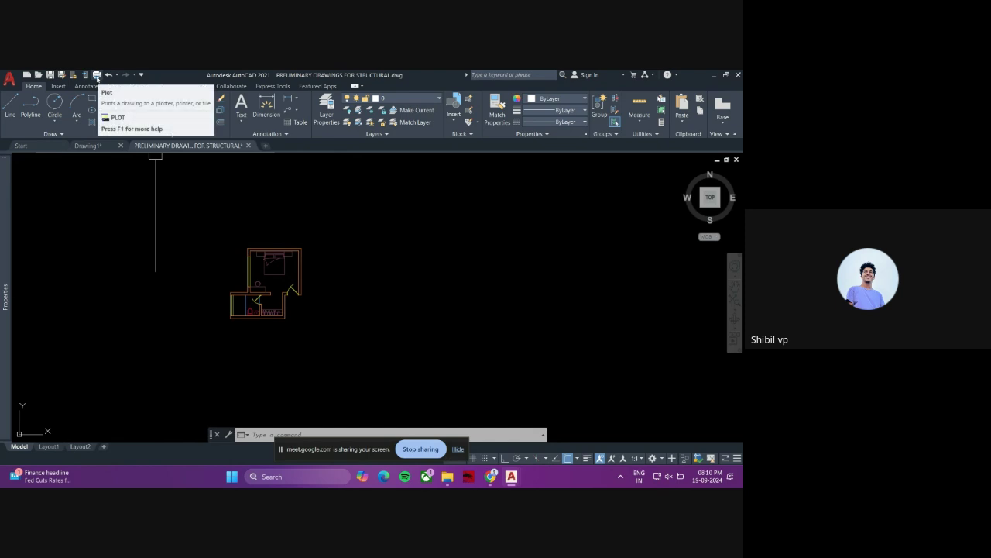
text(plo)
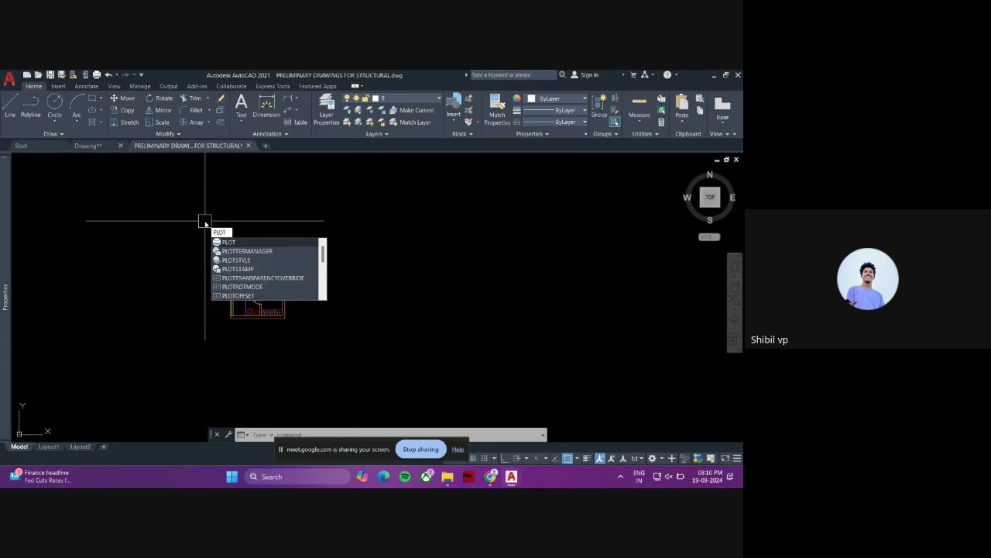
text(t)
key(Return)
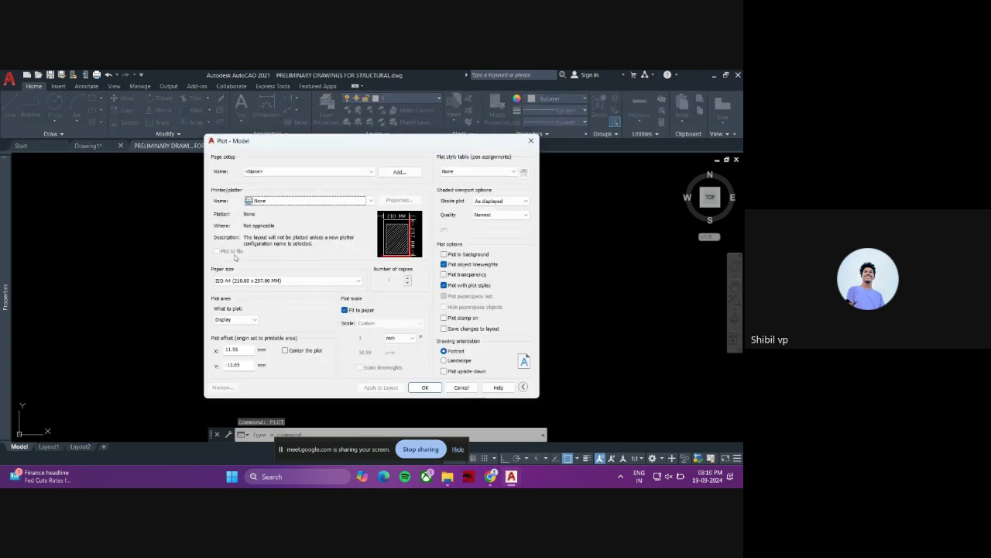
drag(434, 144, 401, 156)
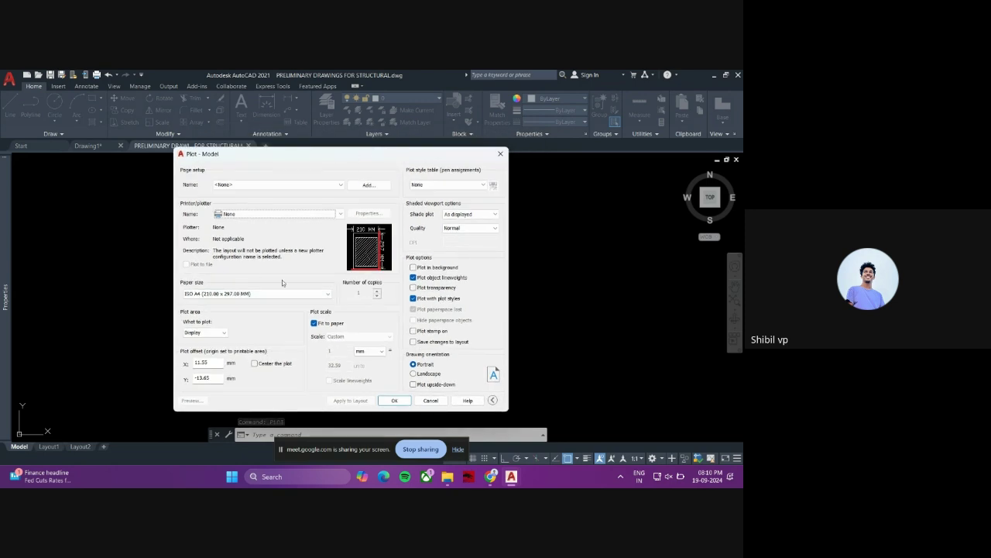
click(277, 217)
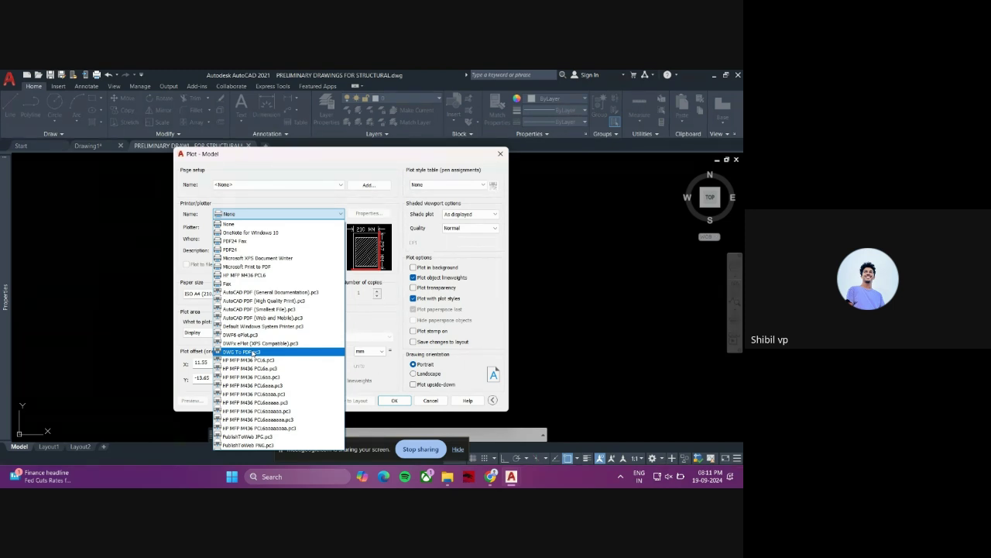
click(240, 352)
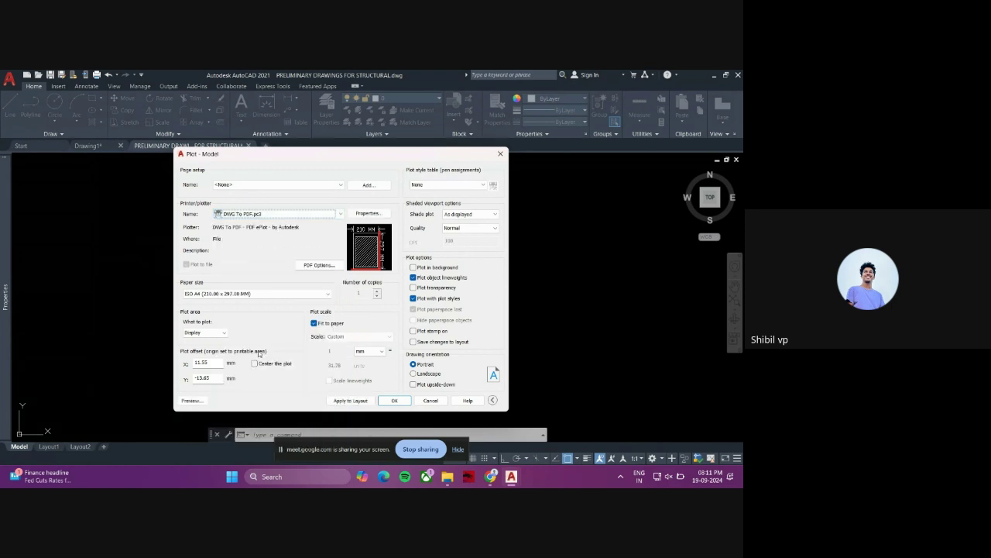
- Set the plot's paper size to ISO full bleed A4 (210.00 x 297.00 MM)
click(250, 295)
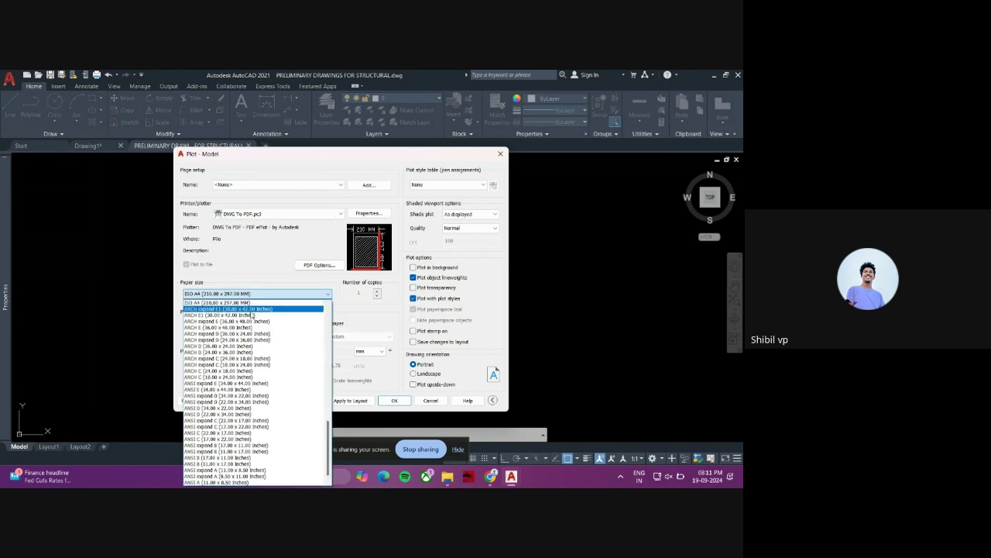
scroll(269, 350, up, 10)
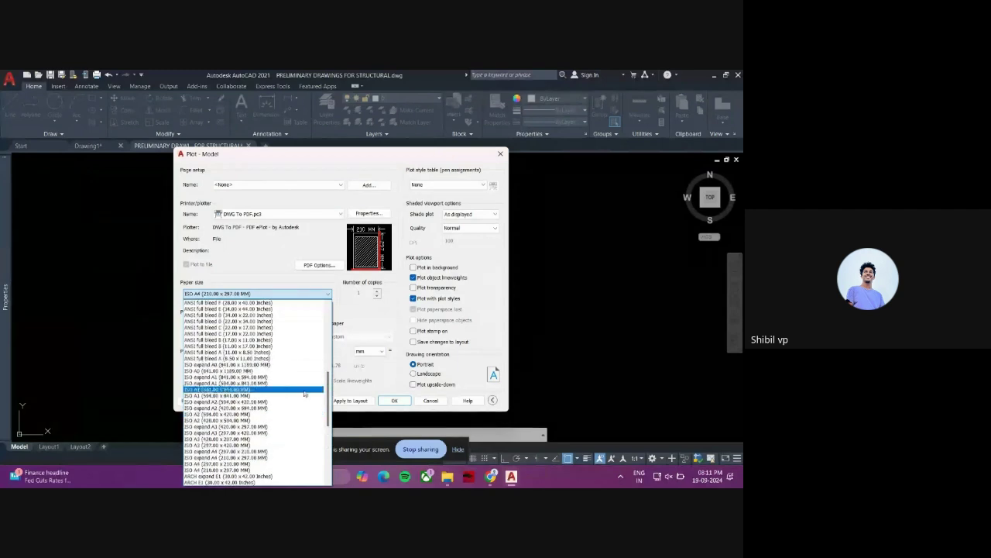
drag(330, 398, 328, 335)
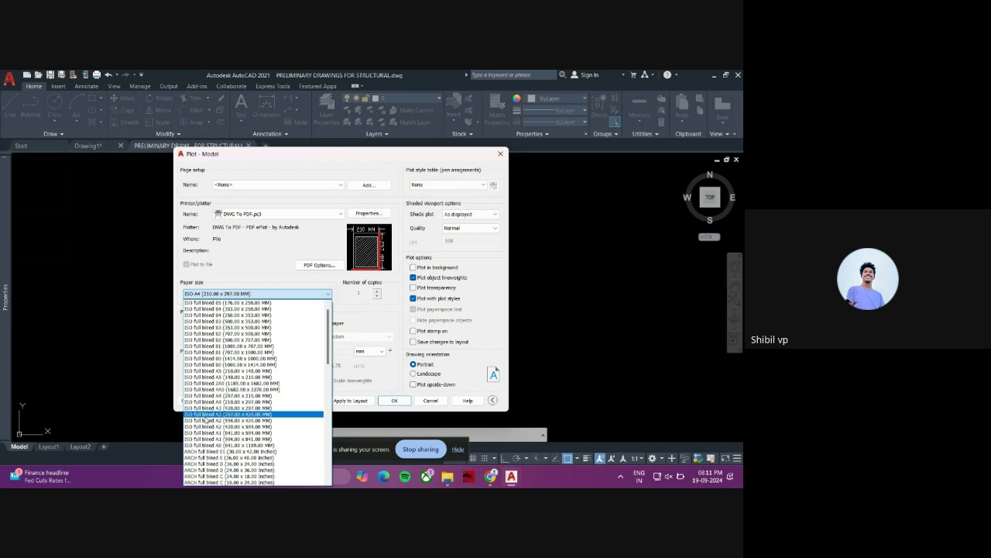
scroll(205, 419, down, 2)
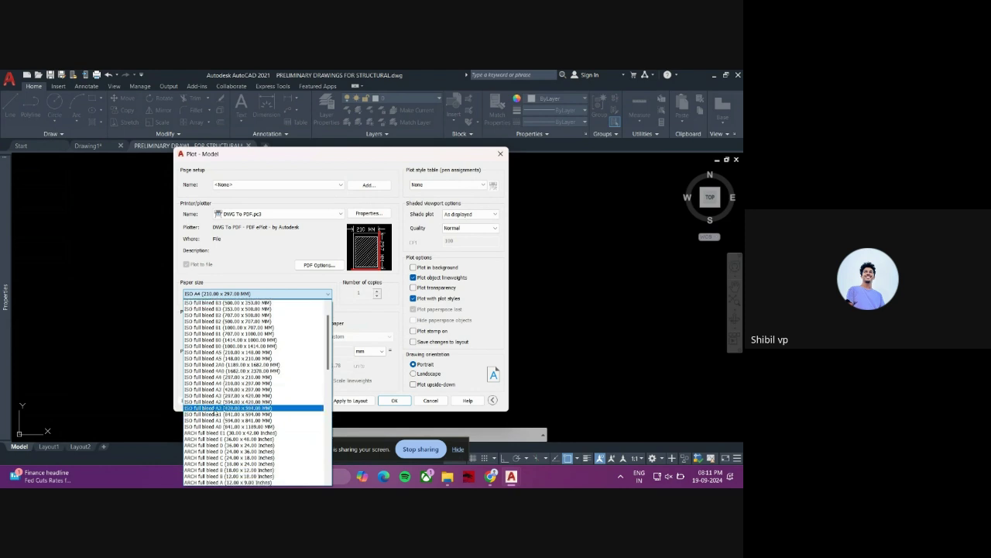
scroll(214, 415, down, 4)
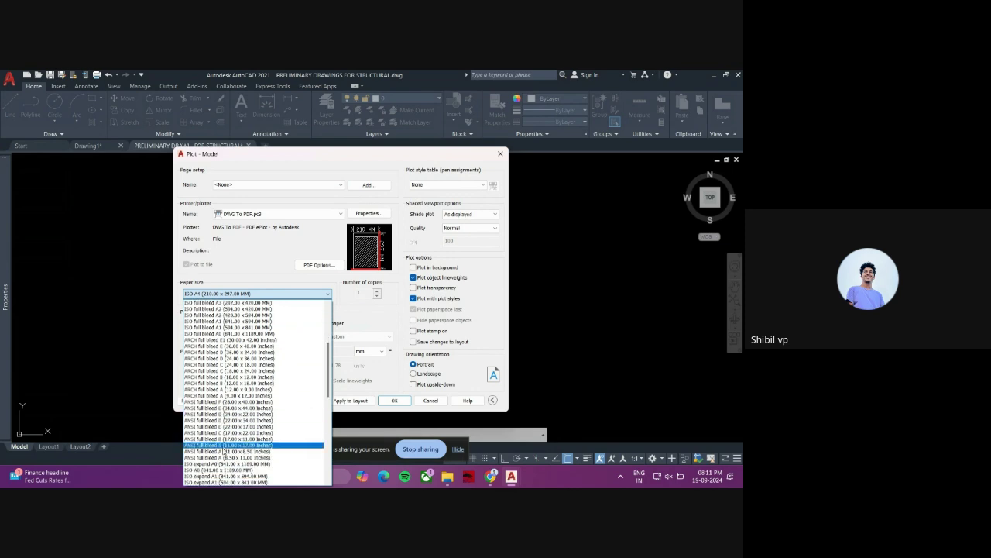
scroll(227, 422, up, 6)
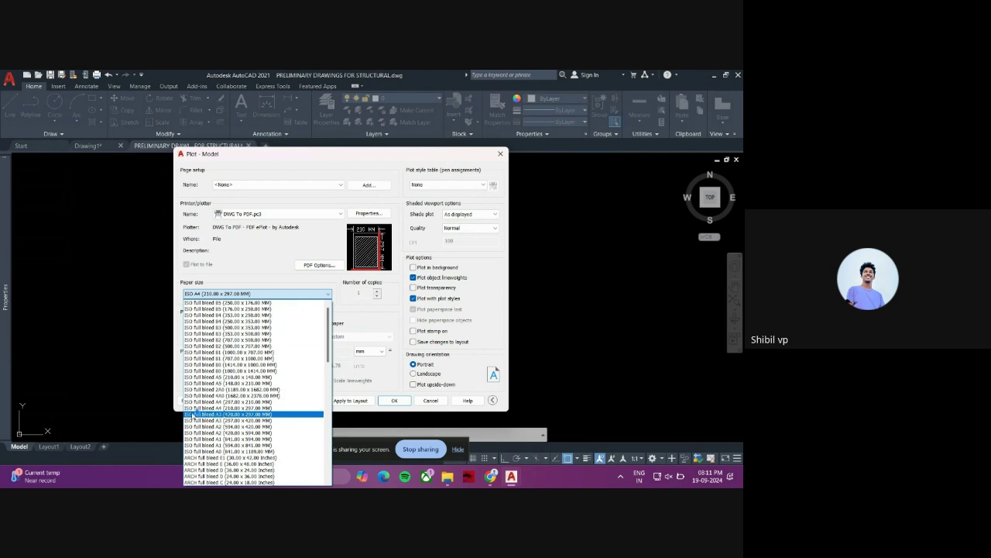
click(220, 409)
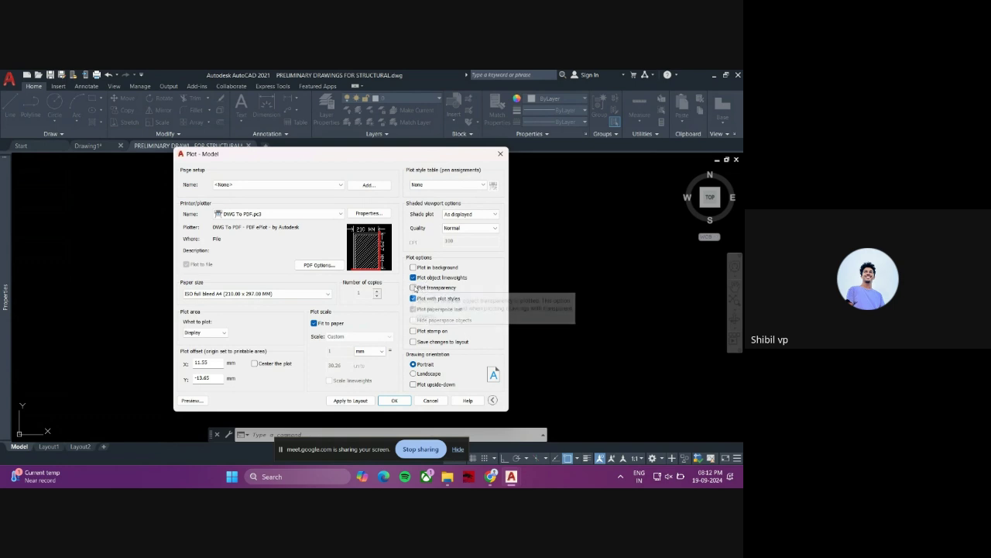
- Enable plot transparency and set the drawing orientation to Landscape
click(415, 288)
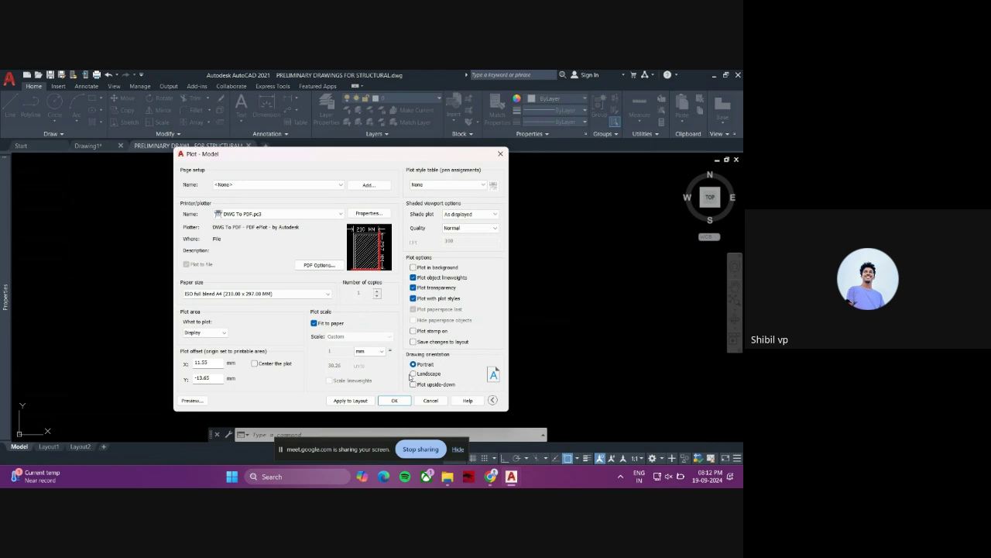
click(413, 375)
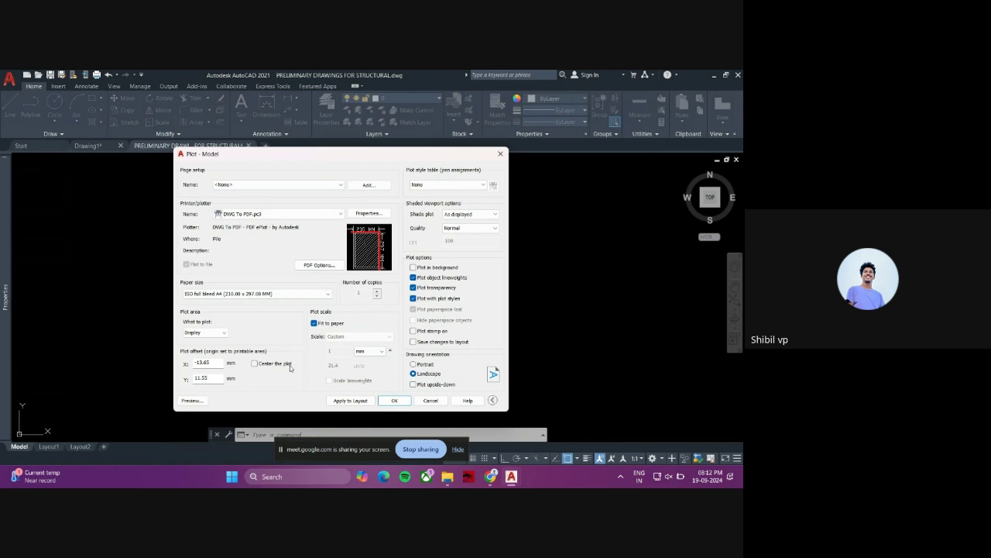
- Center the plot on the paper
click(204, 334)
click(203, 341)
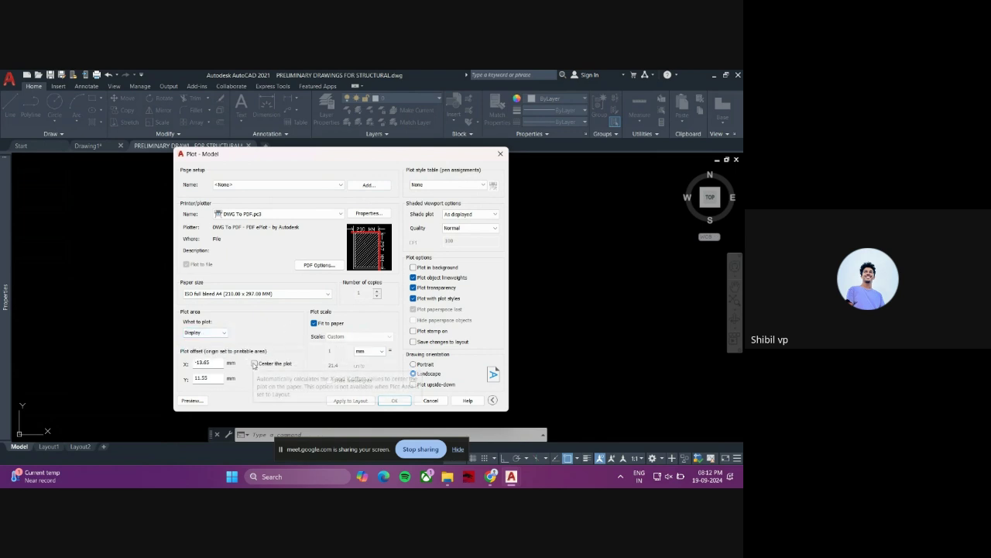
click(254, 363)
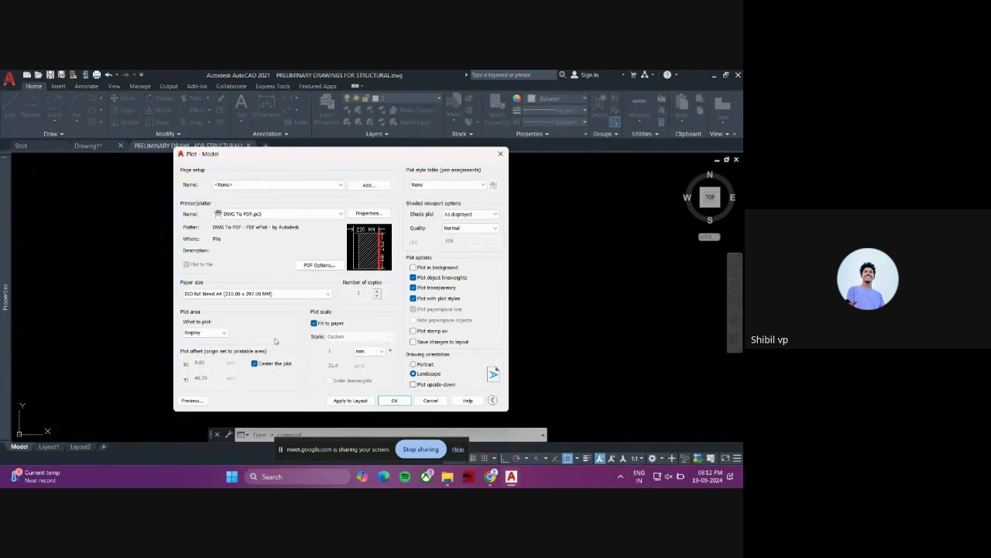
- Define the plot area as a Window enclosing the whole floor plan with some margin, and preview the plot
click(220, 335)
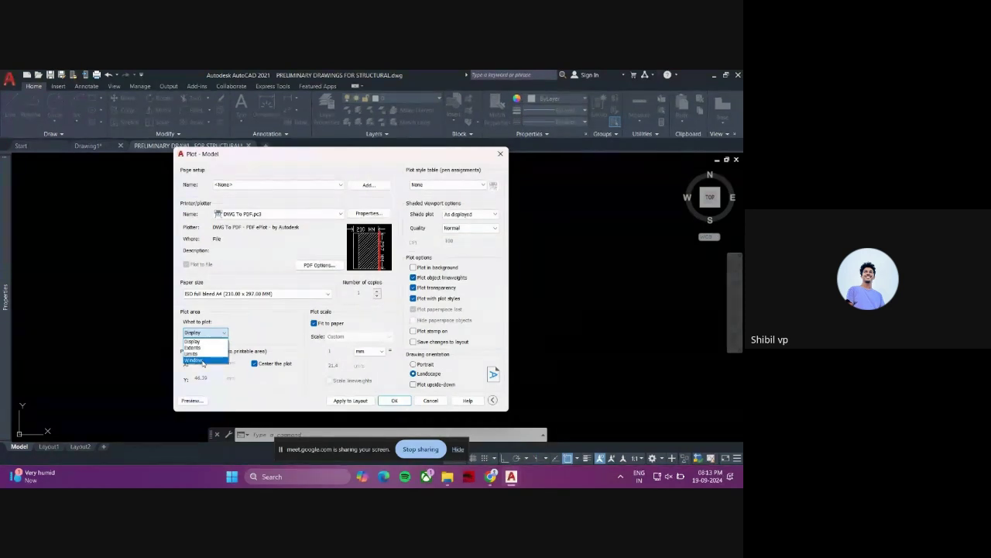
click(202, 361)
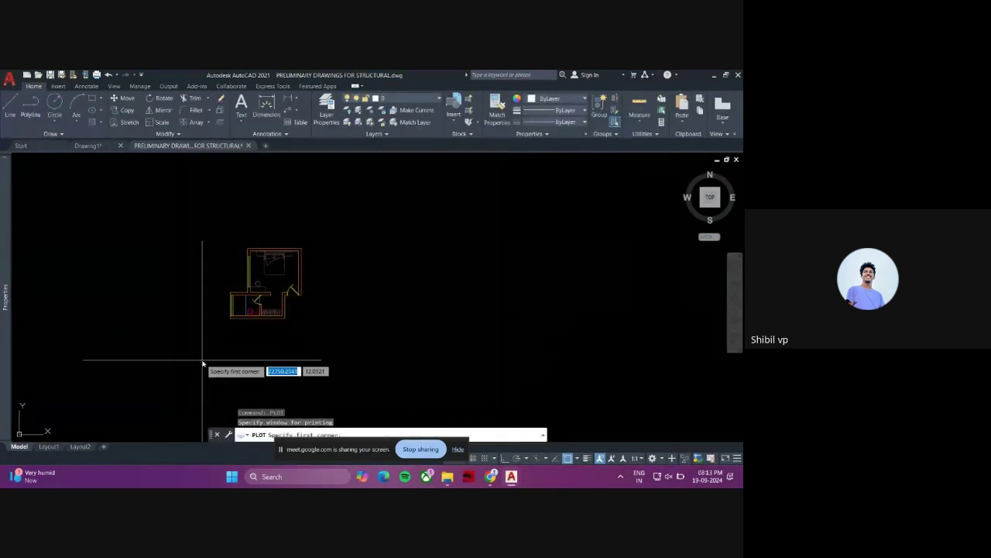
click(186, 220)
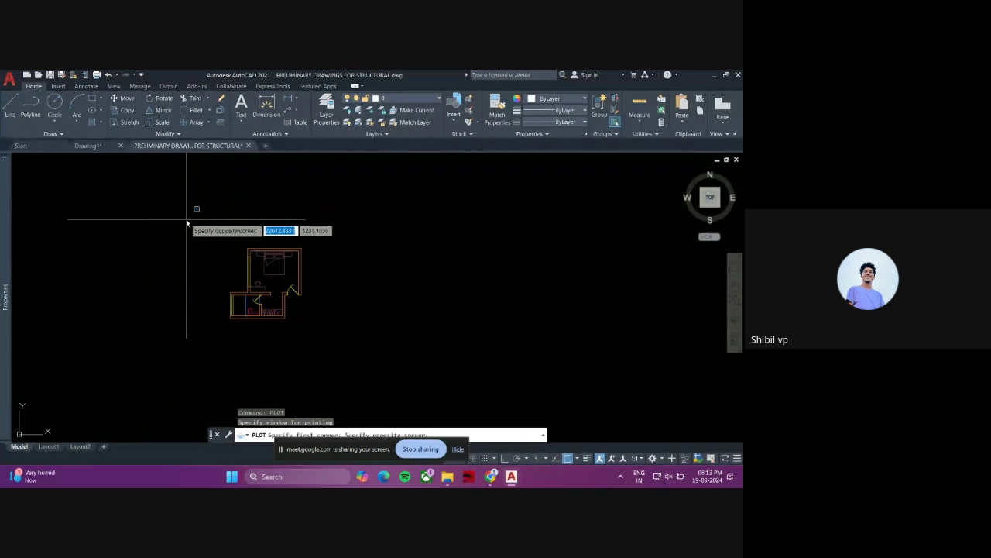
click(355, 346)
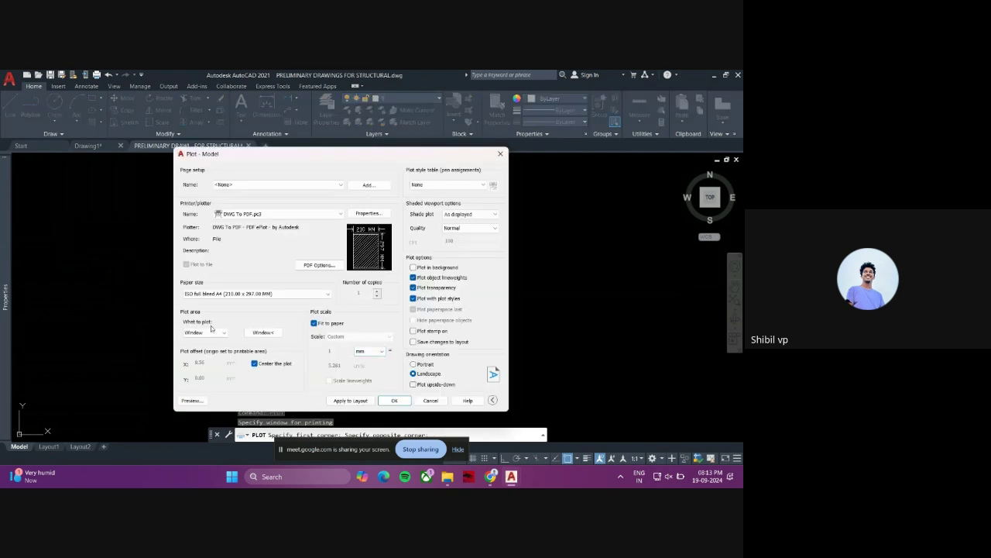
click(191, 401)
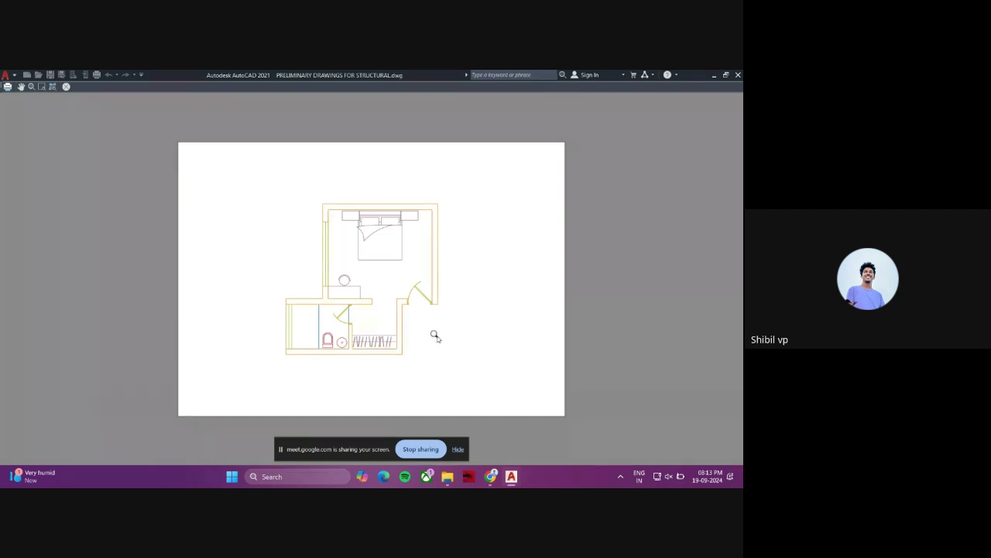
- Plot the previewed floor plan and save the PDF to the Desktop as bed
key(Escape)
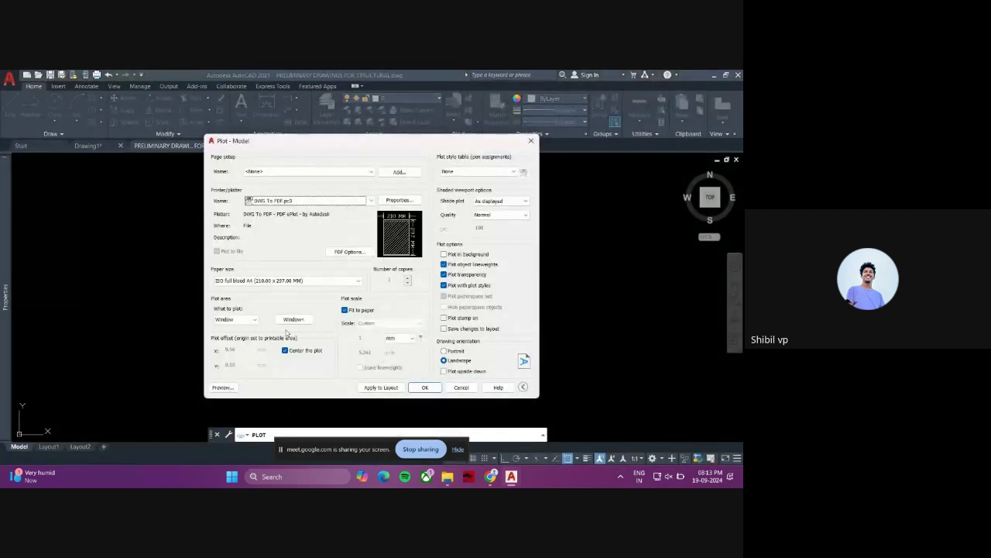
click(231, 386)
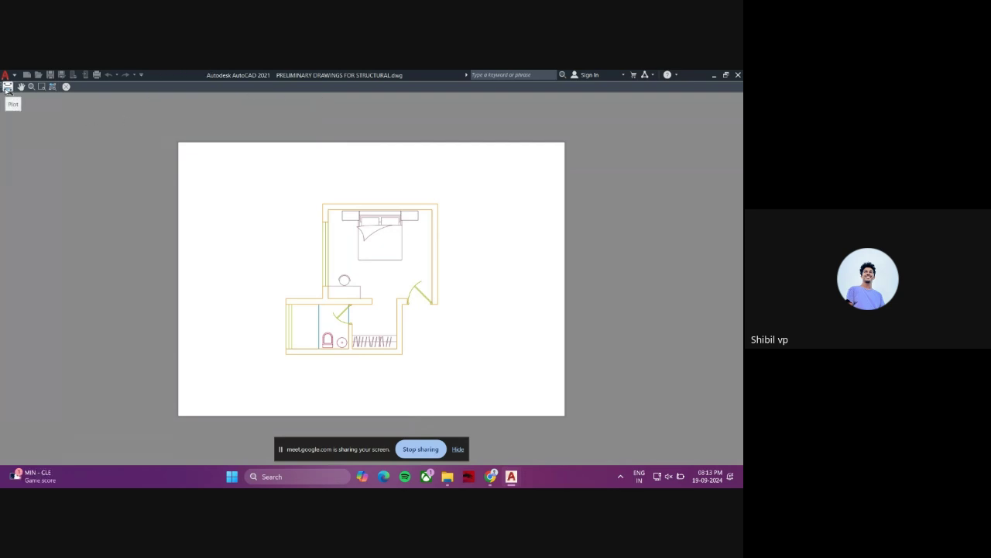
click(7, 87)
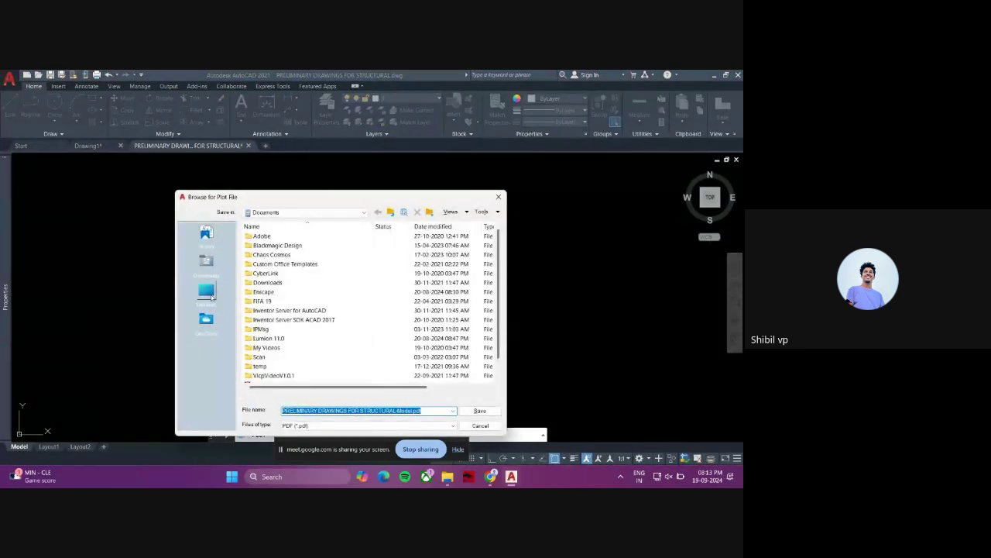
click(207, 296)
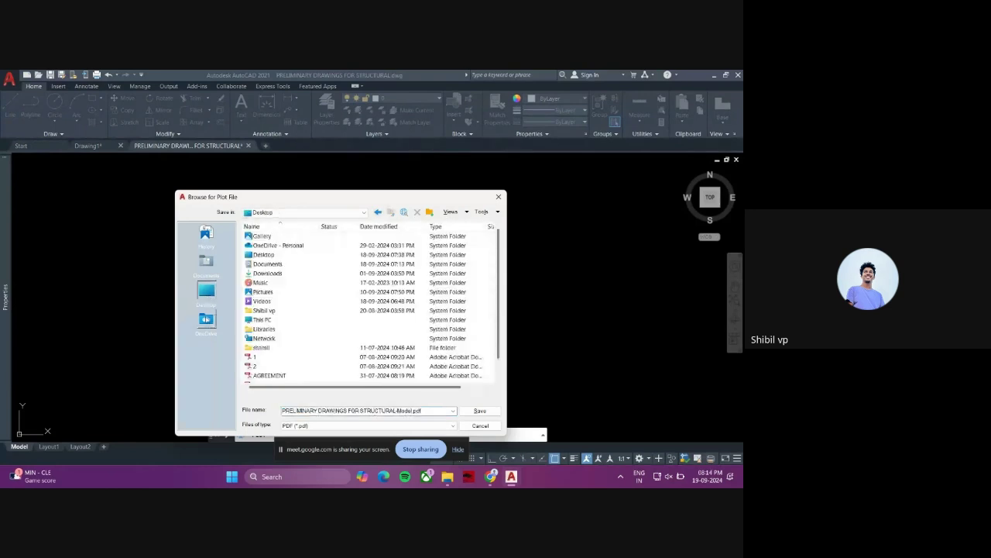
scroll(288, 357, down, 1)
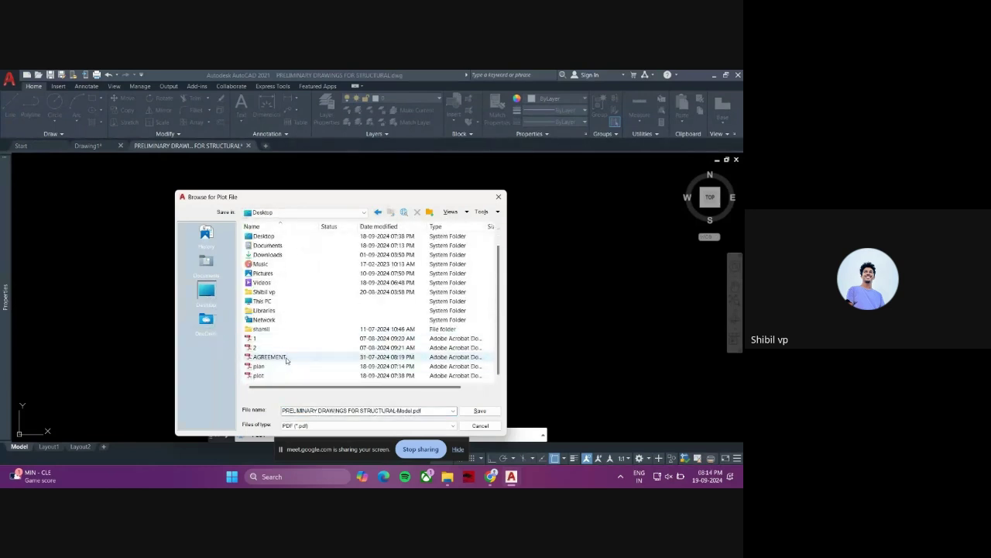
click(313, 411)
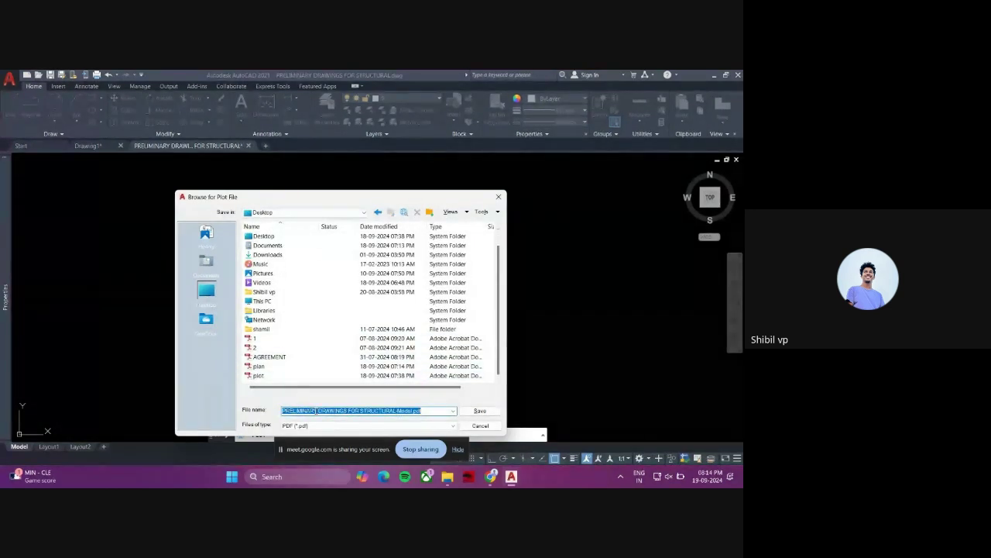
text(bed)
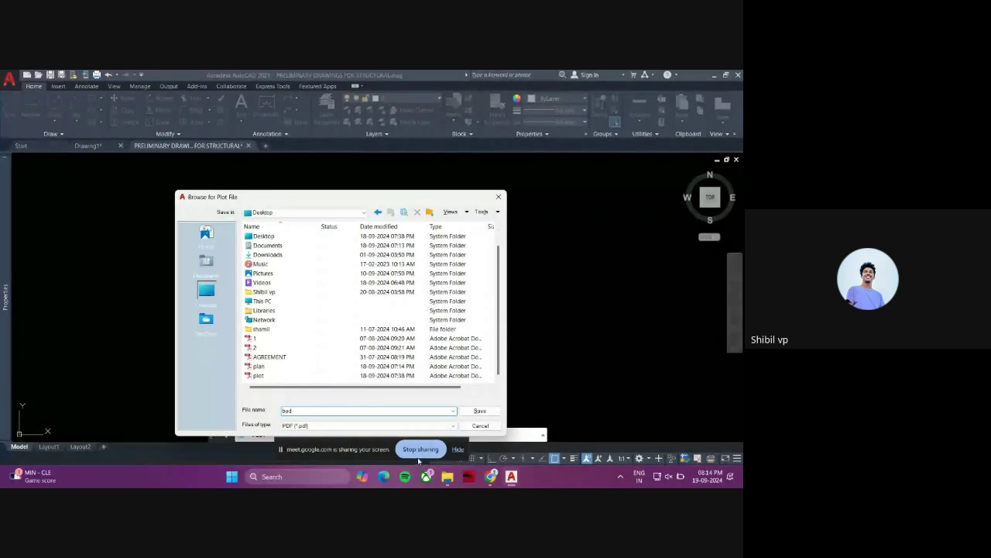
click(481, 411)
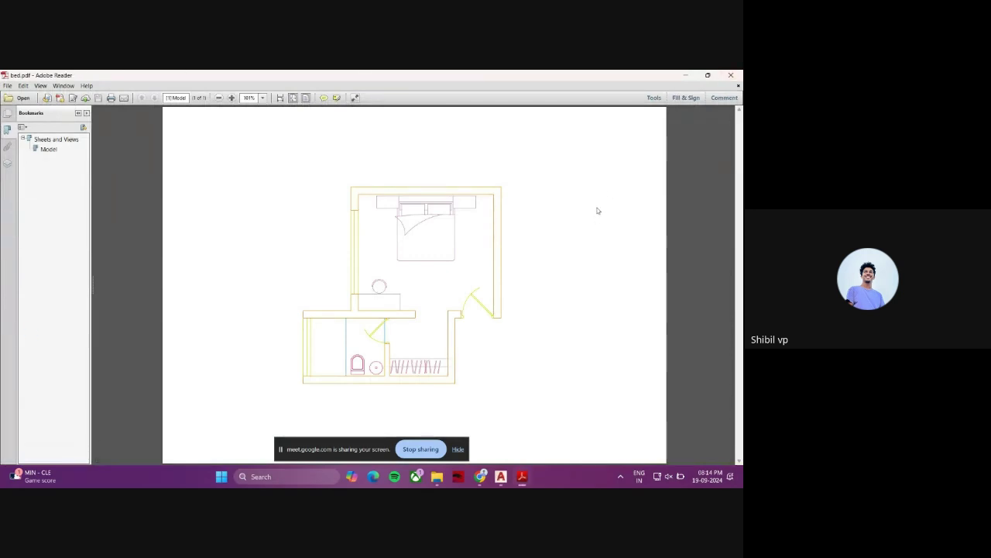
- Close the plotted PDF, open bed from the desktop to examine the plotted floor plan, and close it again
click(731, 74)
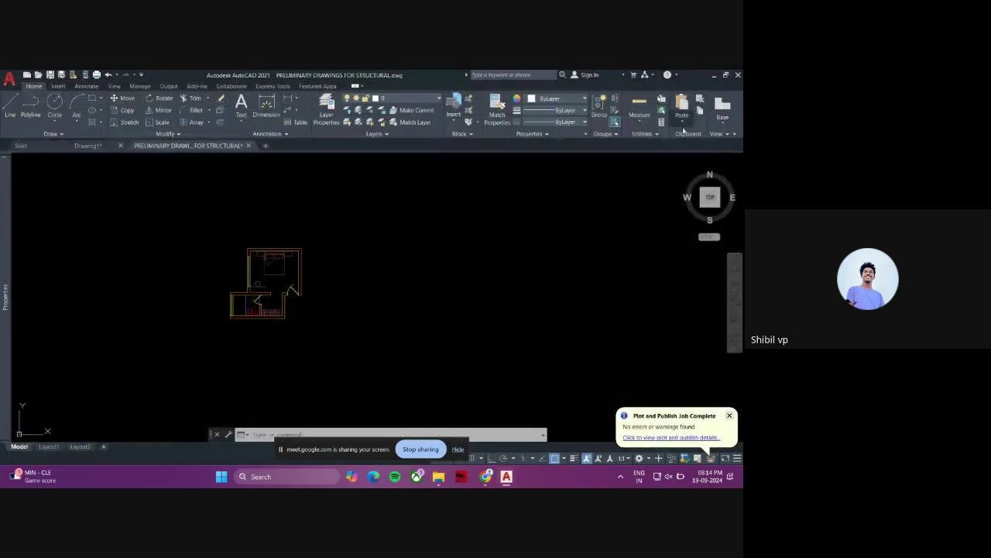
click(714, 74)
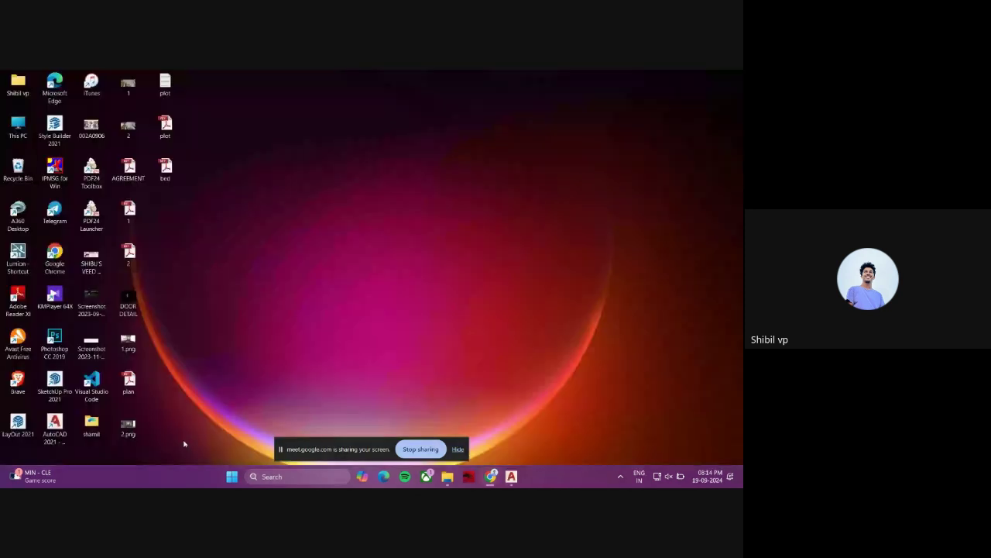
double_click(172, 175)
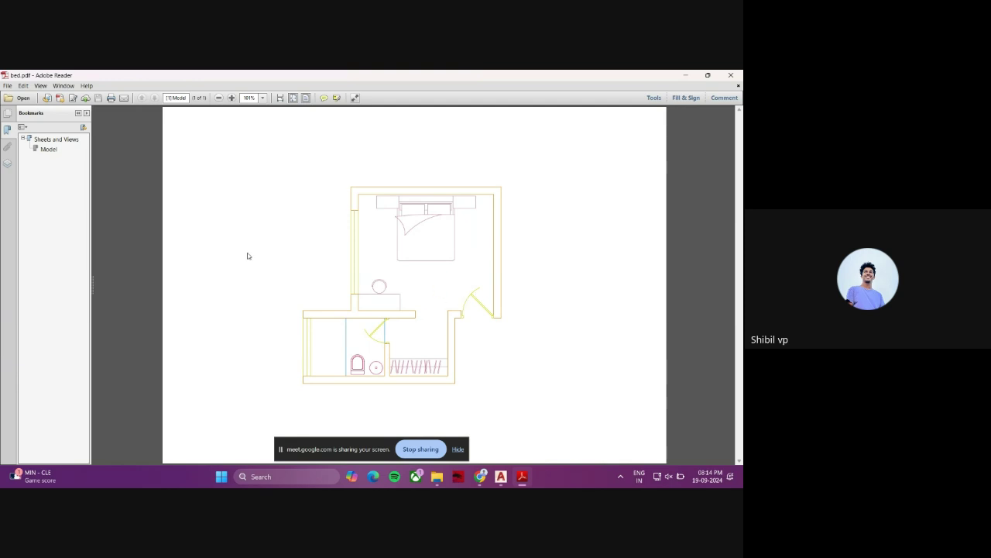
key(alt+F4)
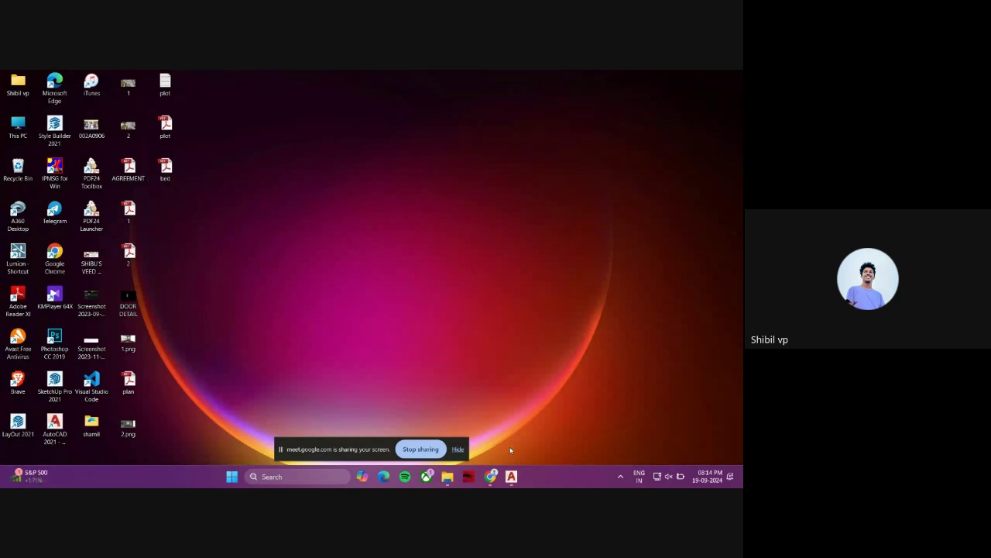
- Switch back to the PRELIMINARY DRAWINGS FOR STRUCTURAL drawing in AutoCAD and maximize its window
mouse_move(511, 476)
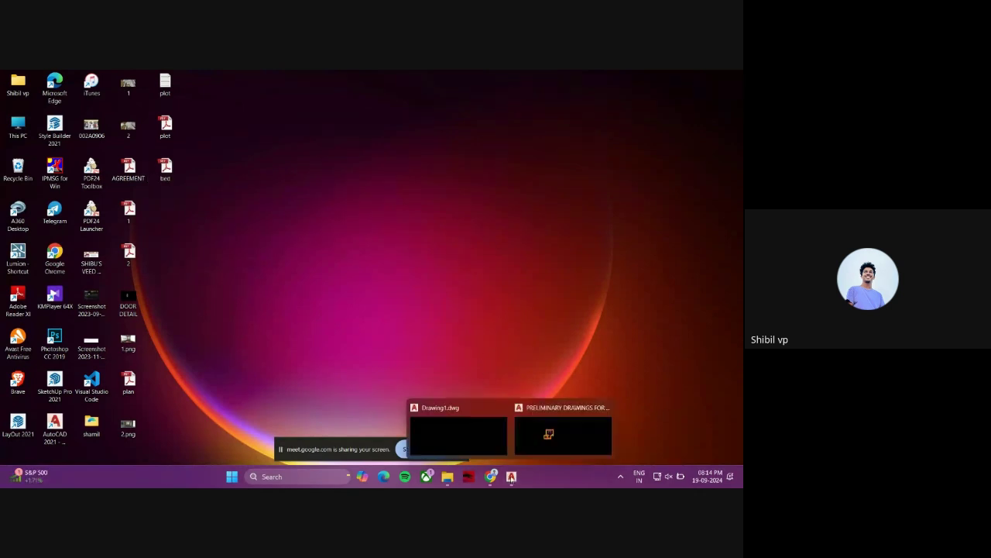
click(549, 435)
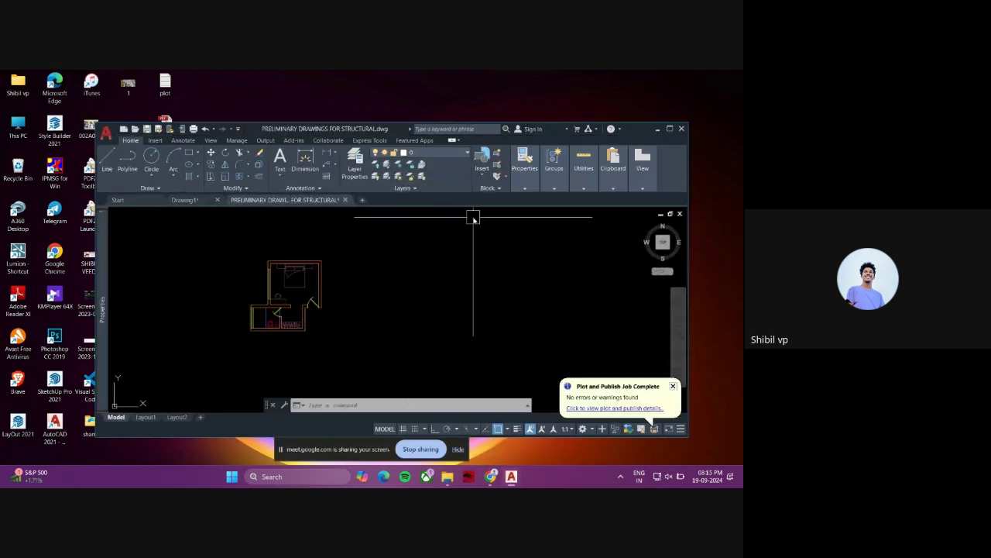
click(669, 129)
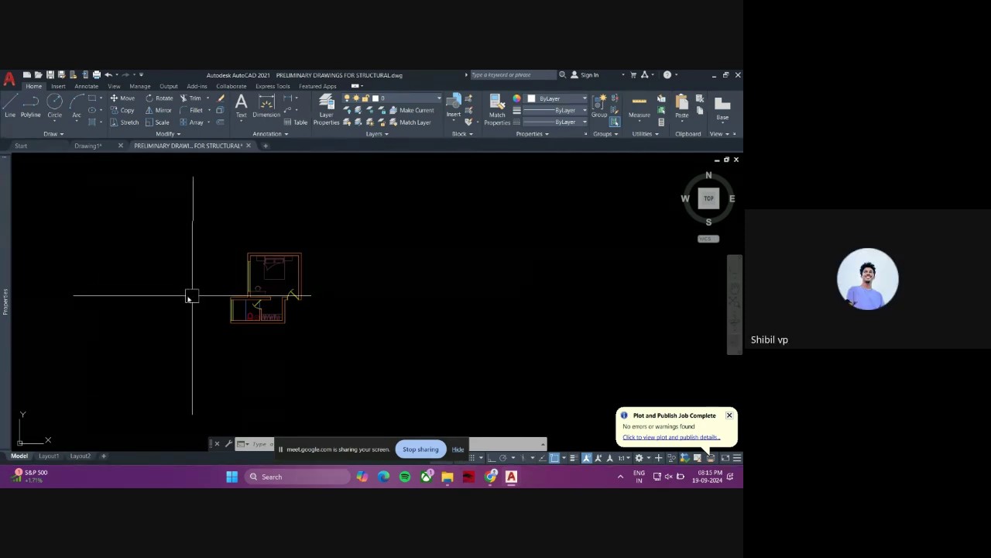
- Start a new plot of the floor plan and choose DWG To PDF.pc3 as the plotter
scroll(158, 302, down, 2)
key(Escape)
key(Escape)
key(Escape)
scroll(198, 290, up, 2)
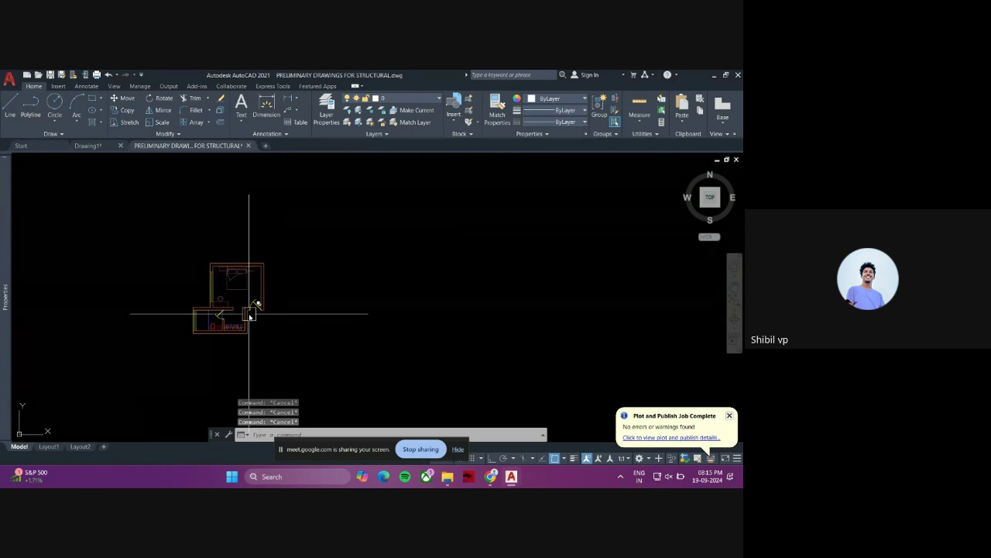
text(ploy)
key(BackSpace)
text(t)
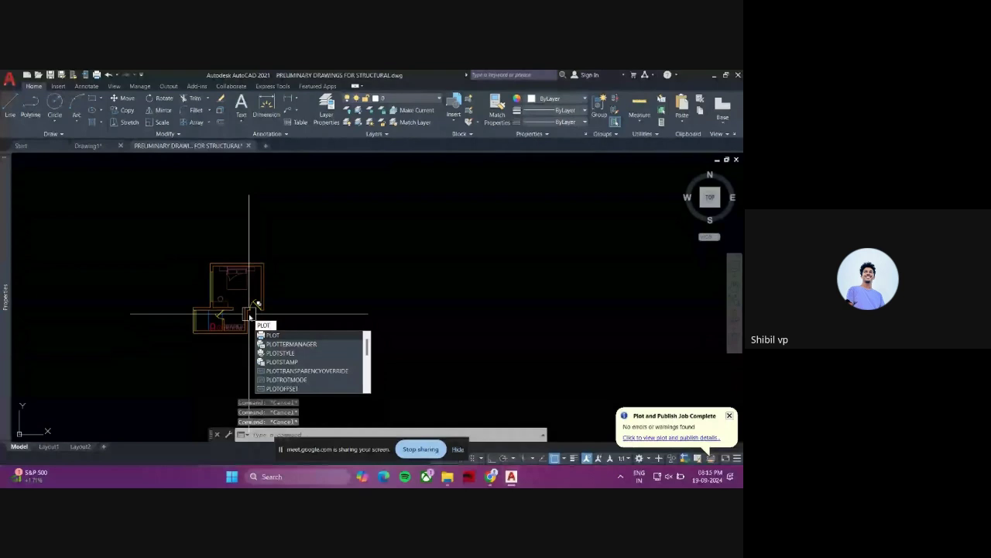
key(Return)
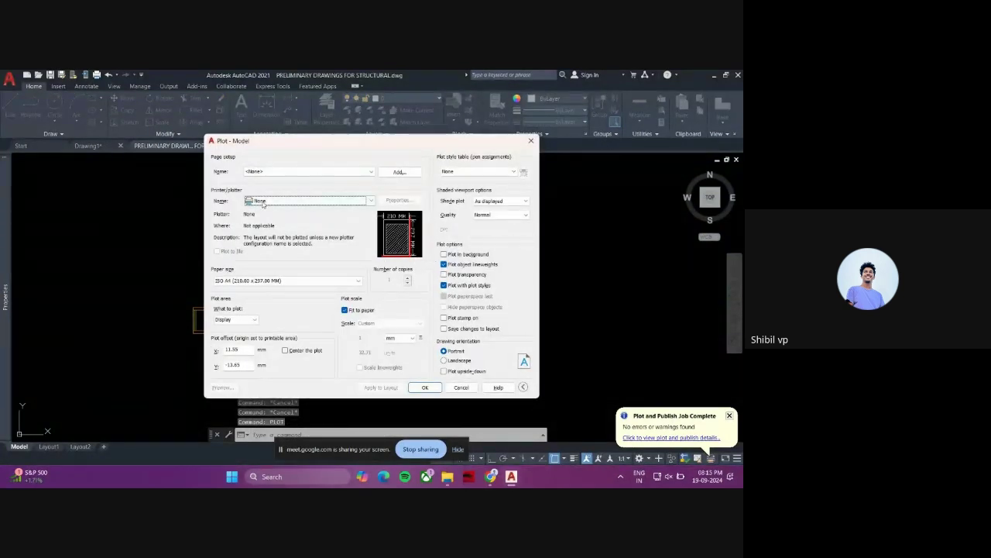
click(263, 202)
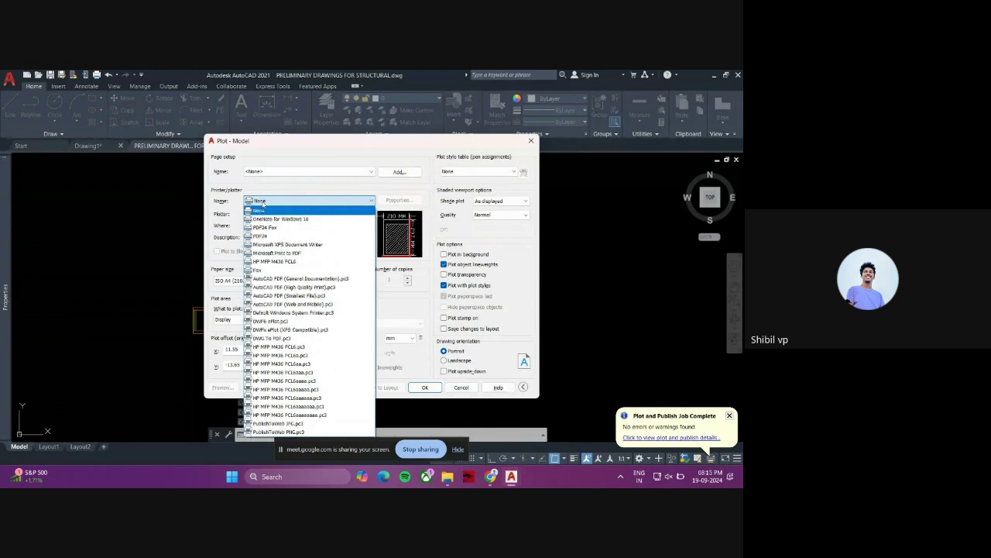
click(275, 340)
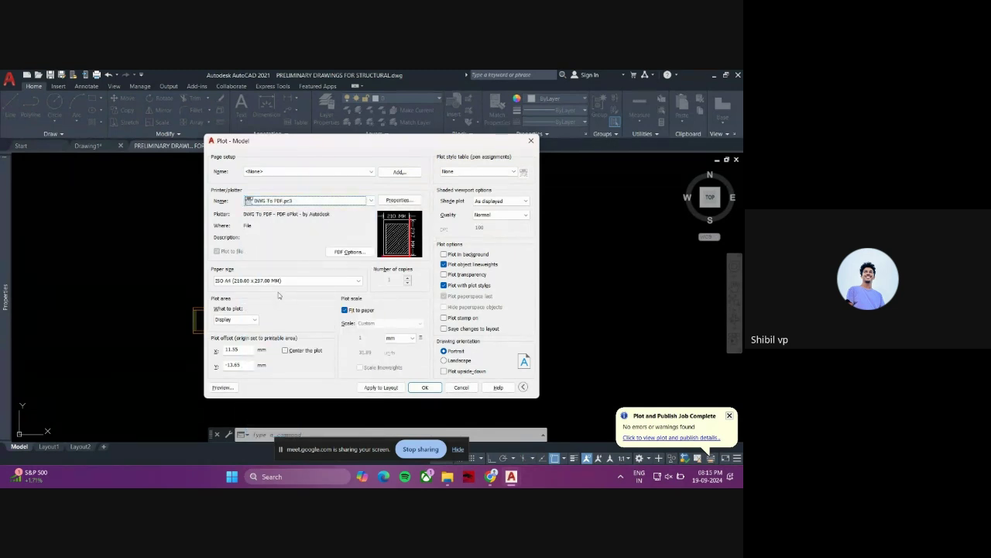
- Set the paper size to ISO full bleed A4 (297.00 x 210.00 MM) and enable plot transparency
click(236, 281)
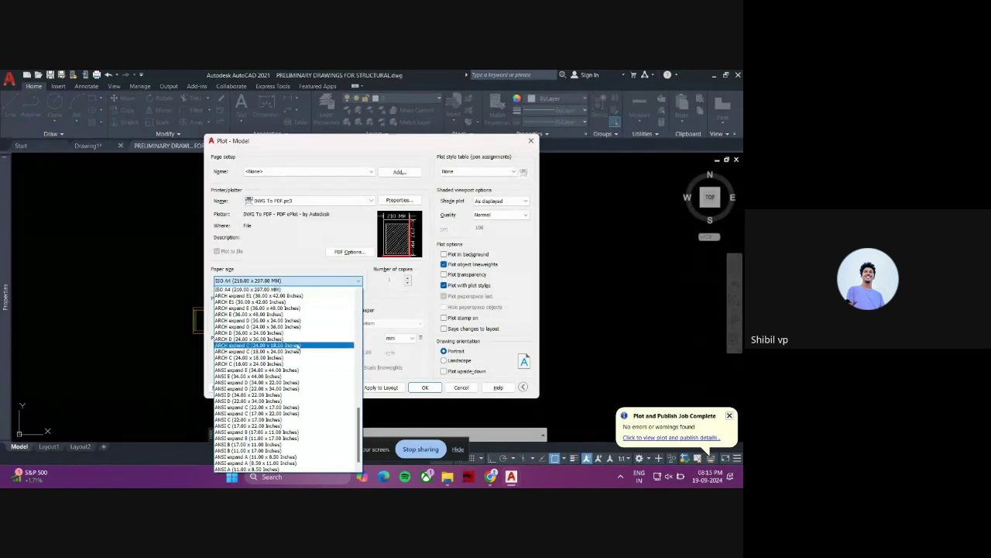
scroll(294, 333, up, 10)
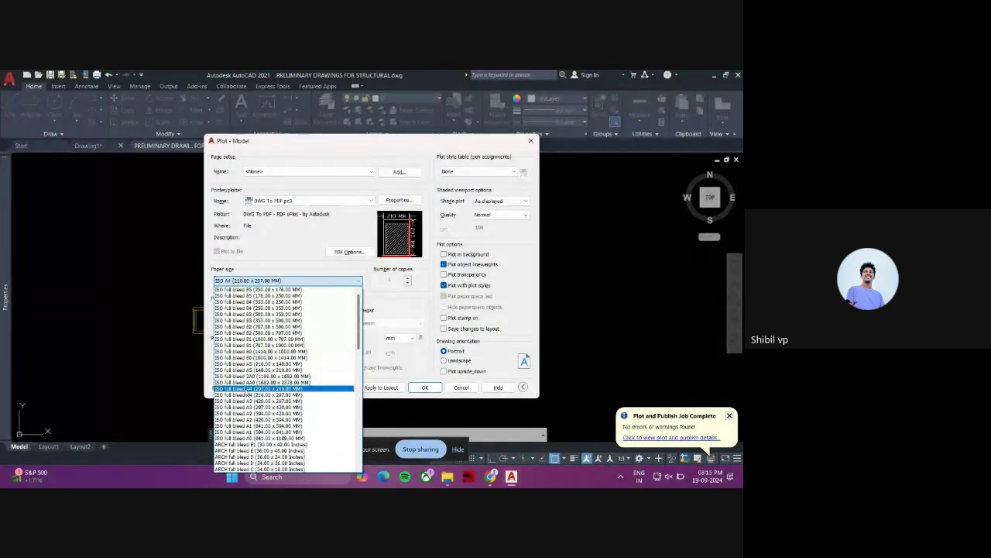
click(252, 389)
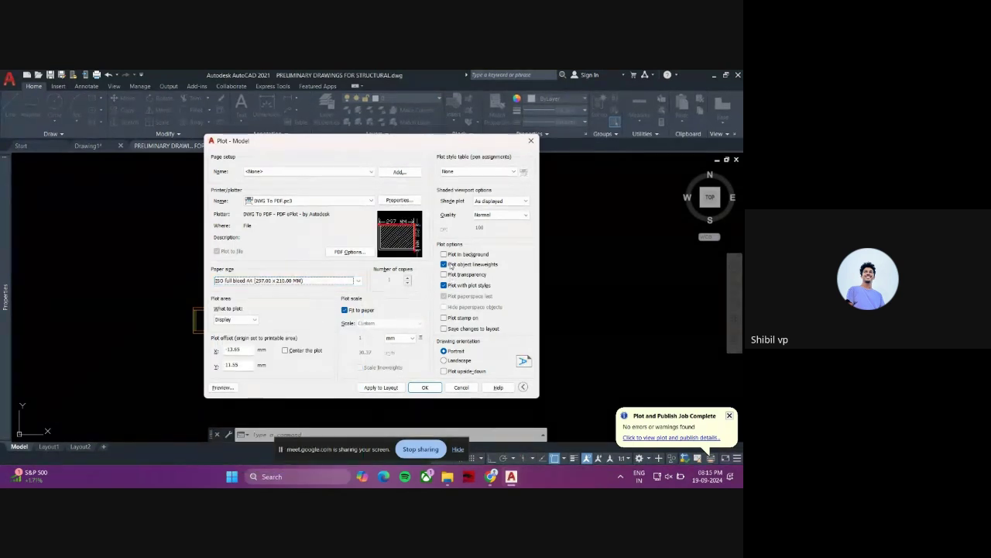
click(472, 275)
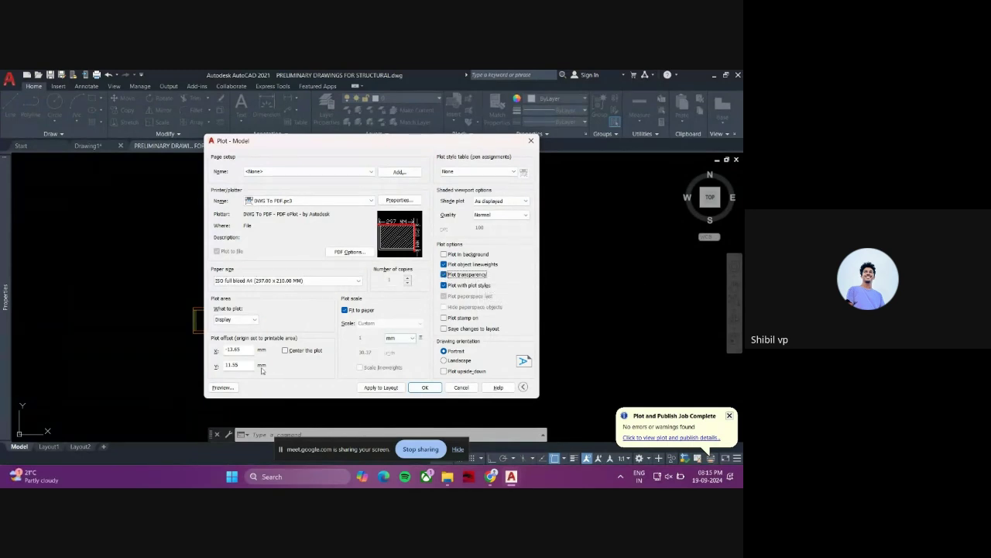
- Center the plot on the paper and set the drawing orientation to Portrait
click(284, 350)
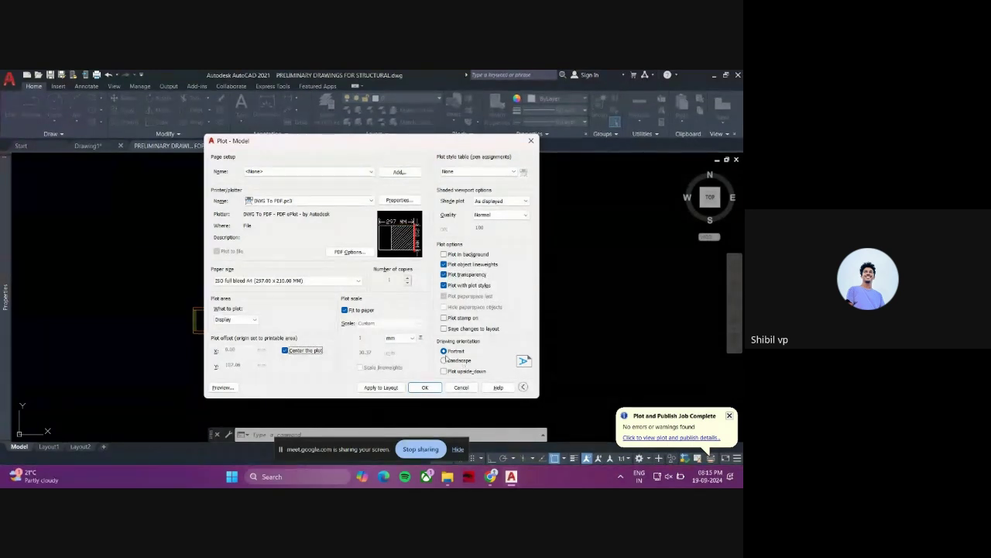
click(444, 360)
key(Up)
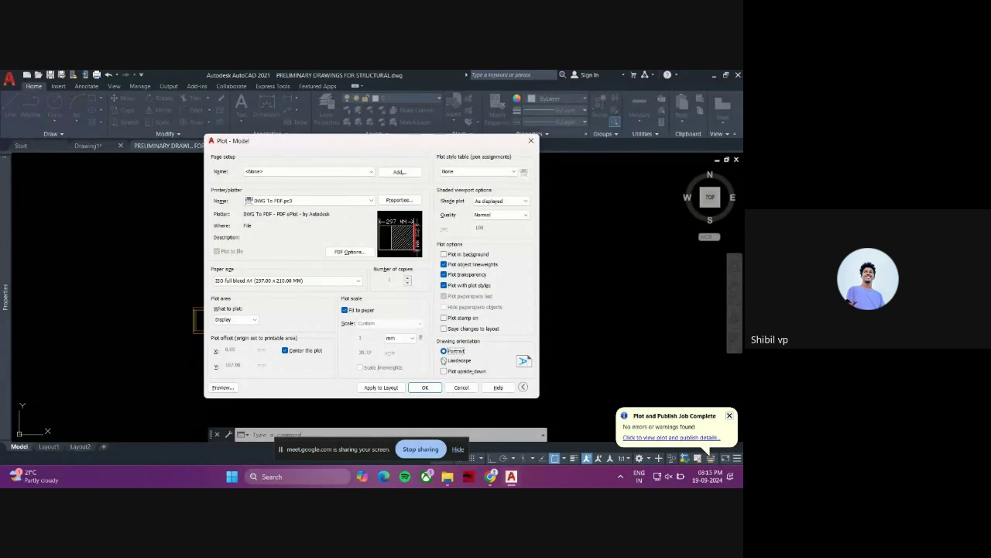
- Define the plot area as a Window enclosing the floor plan with a generous margin, and preview the plot
click(230, 320)
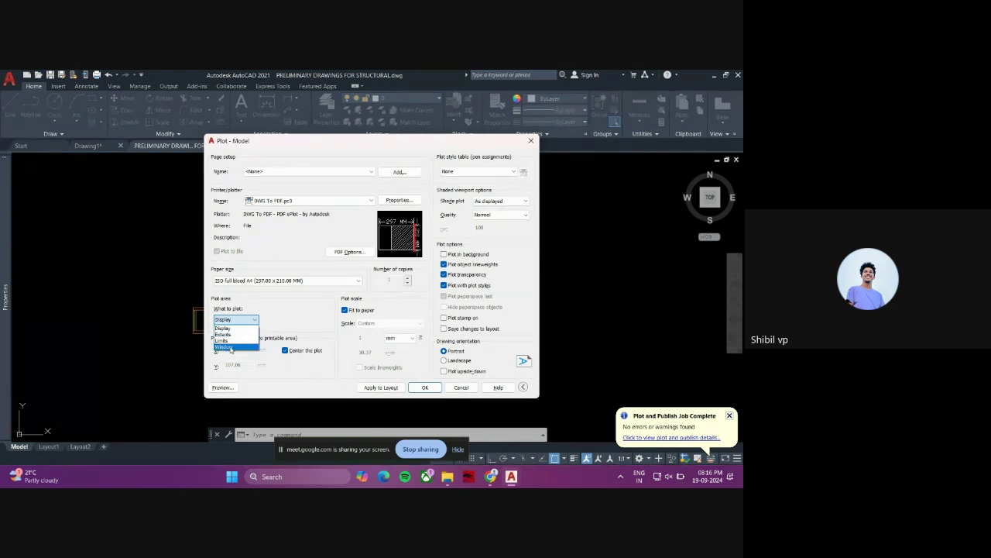
click(229, 347)
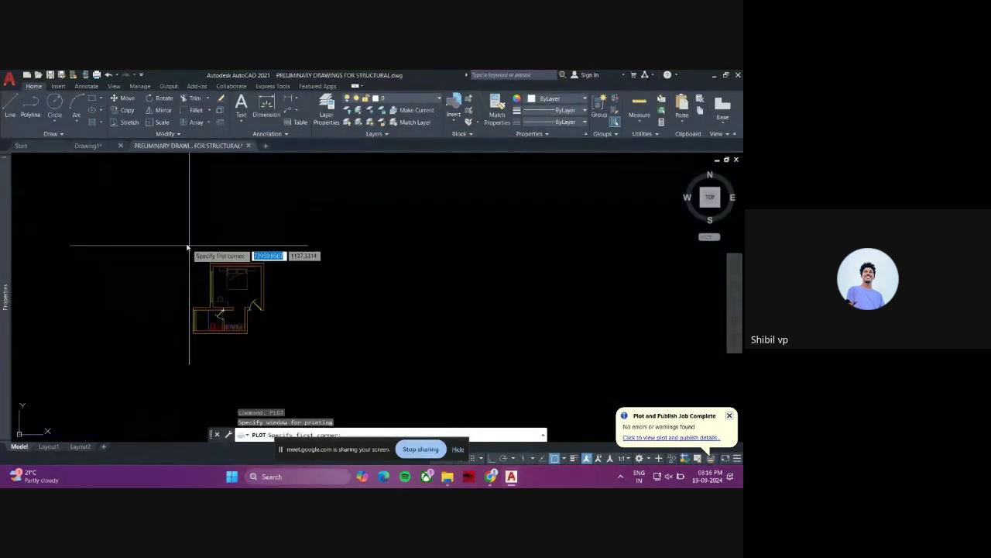
click(158, 231)
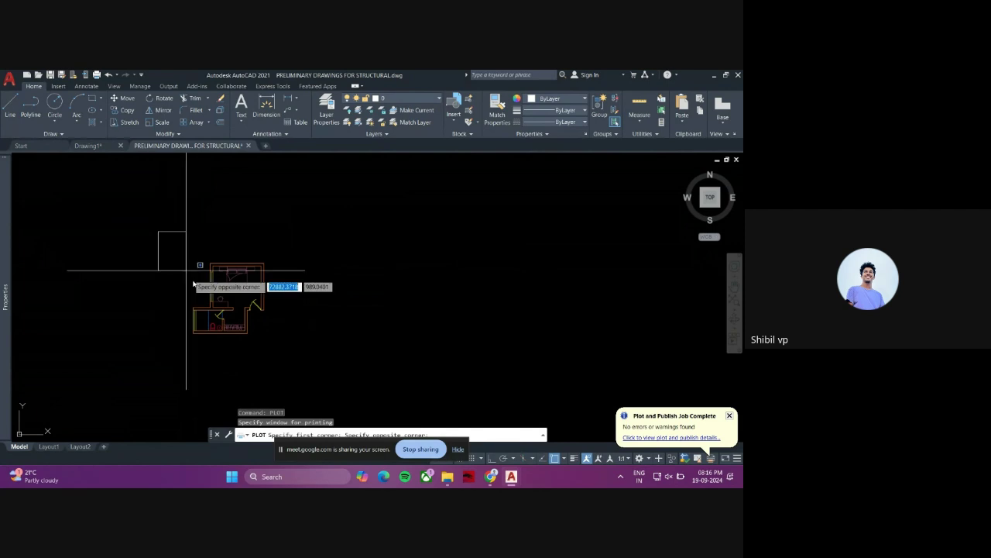
click(299, 364)
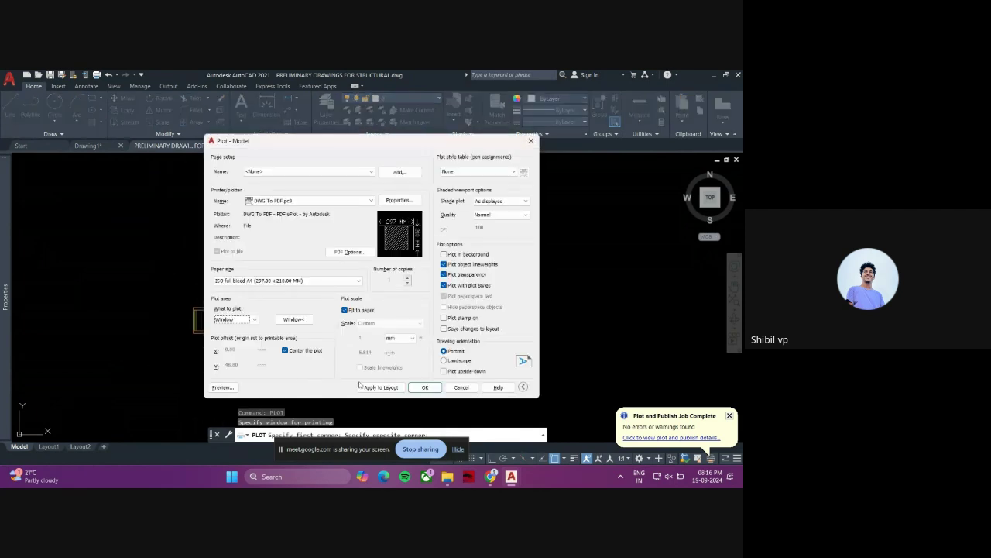
click(231, 389)
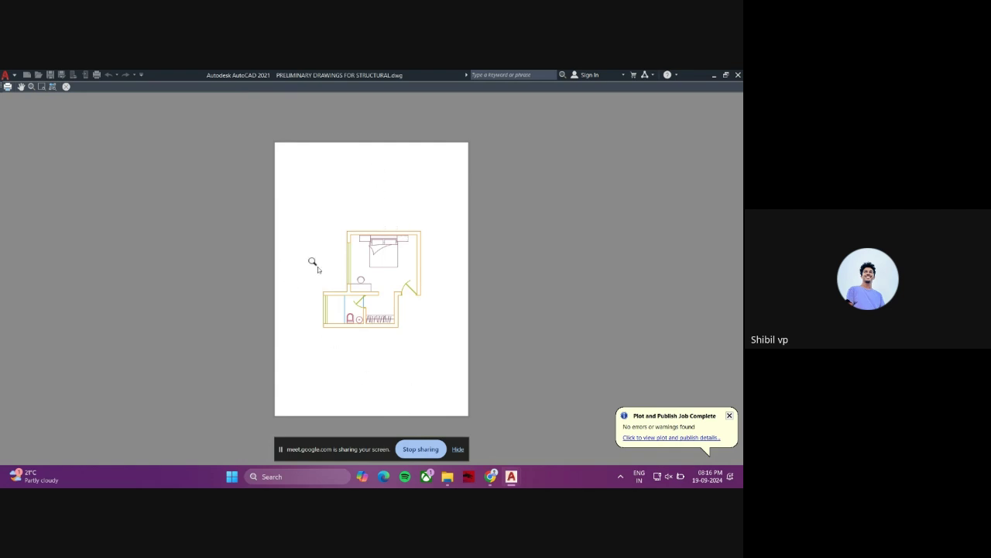
key(Escape)
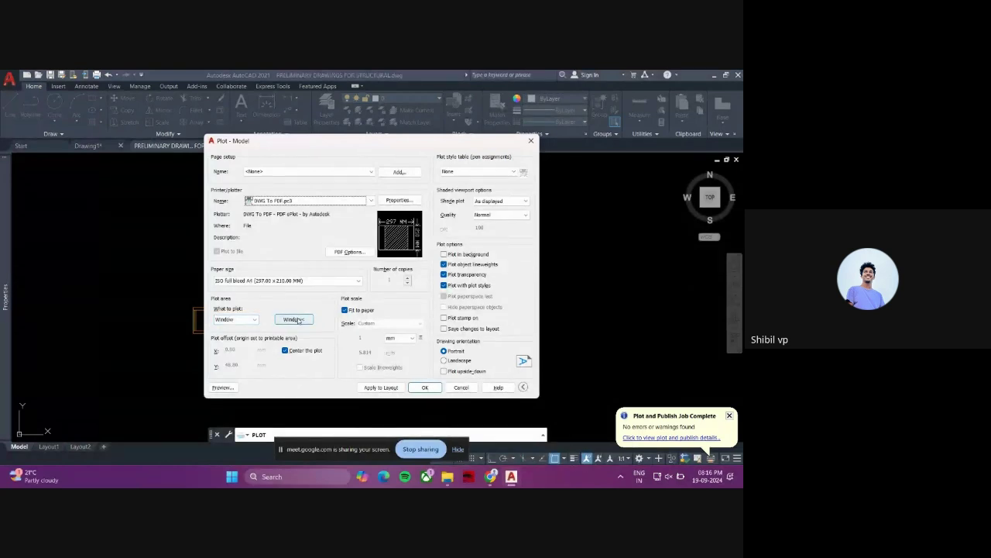
- Redefine the plot window to enclose the floor plan more tightly, with a small margin on all sides, and preview the plot
click(295, 320)
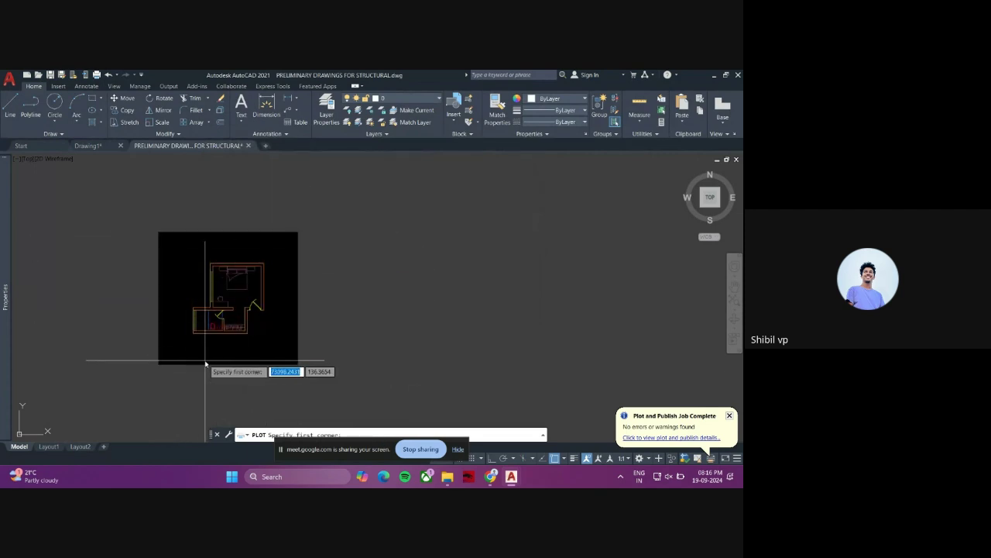
scroll(214, 337, up, 3)
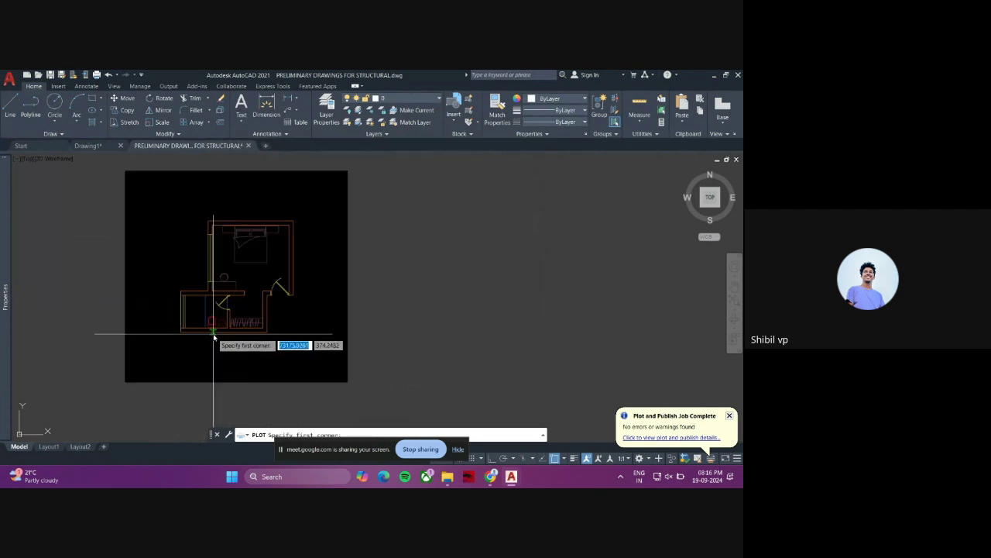
click(170, 214)
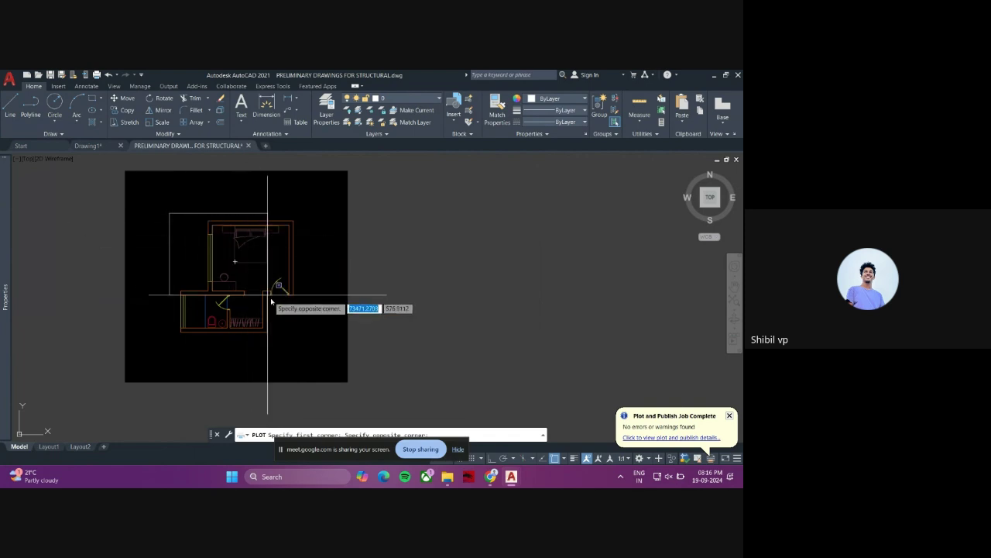
click(307, 345)
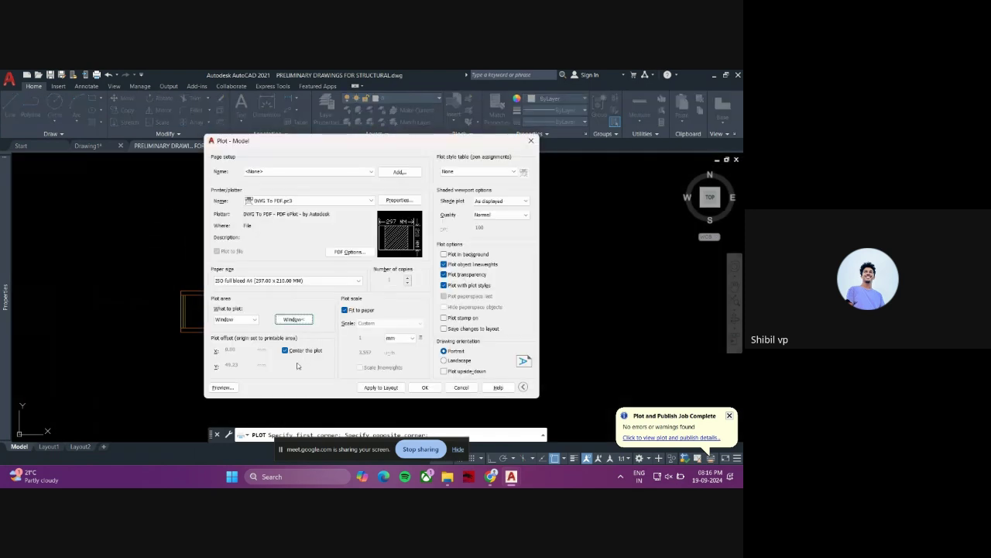
click(222, 387)
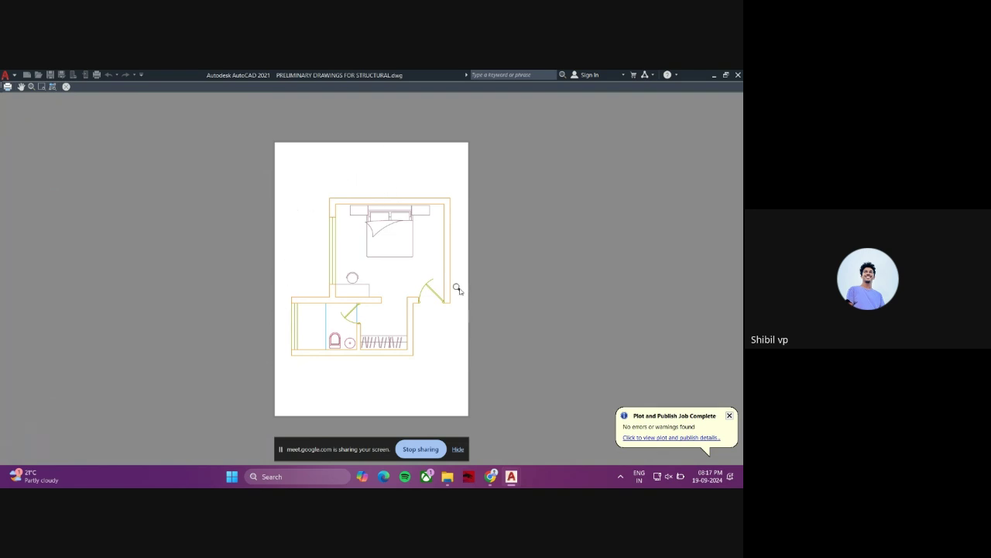
- Plot from the preview to the Desktop as bed.pdf, overwriting the existing file
click(8, 87)
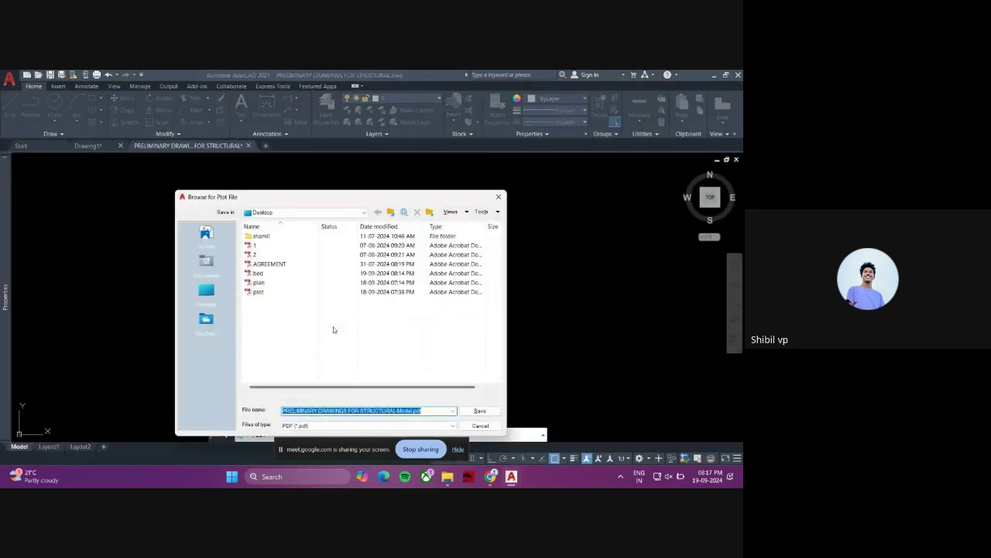
click(258, 272)
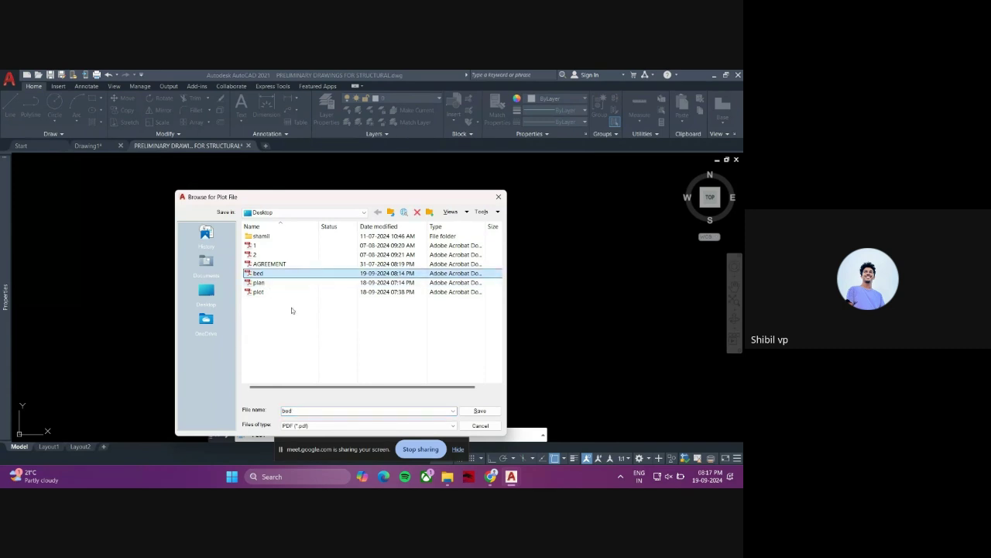
click(478, 411)
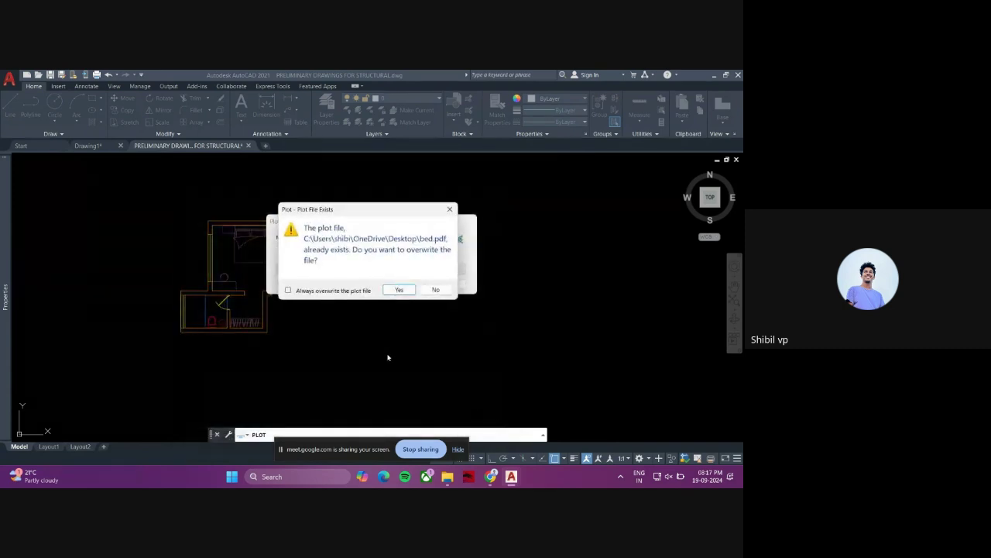
click(401, 292)
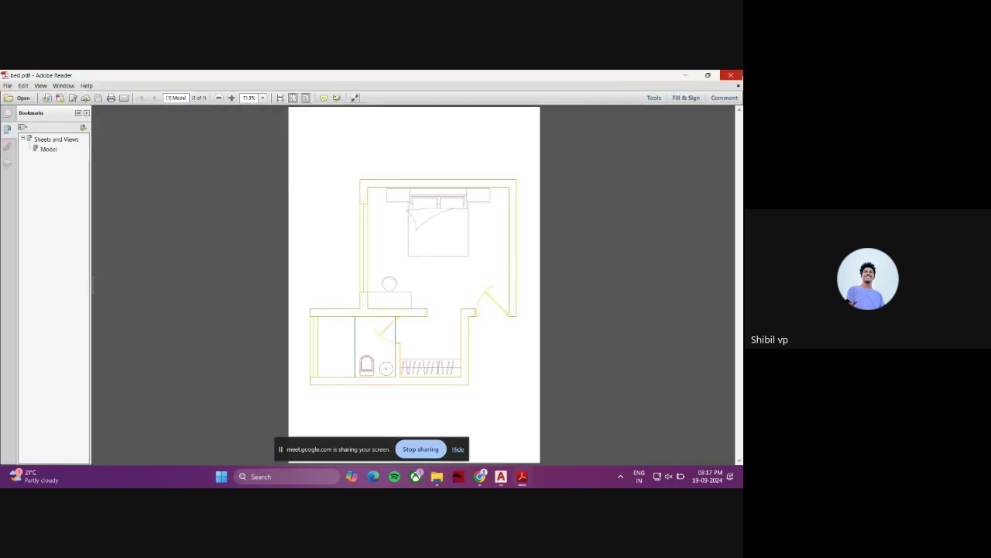
- Close the plotted PDF and locate the bed file on the desktop
click(731, 76)
click(687, 75)
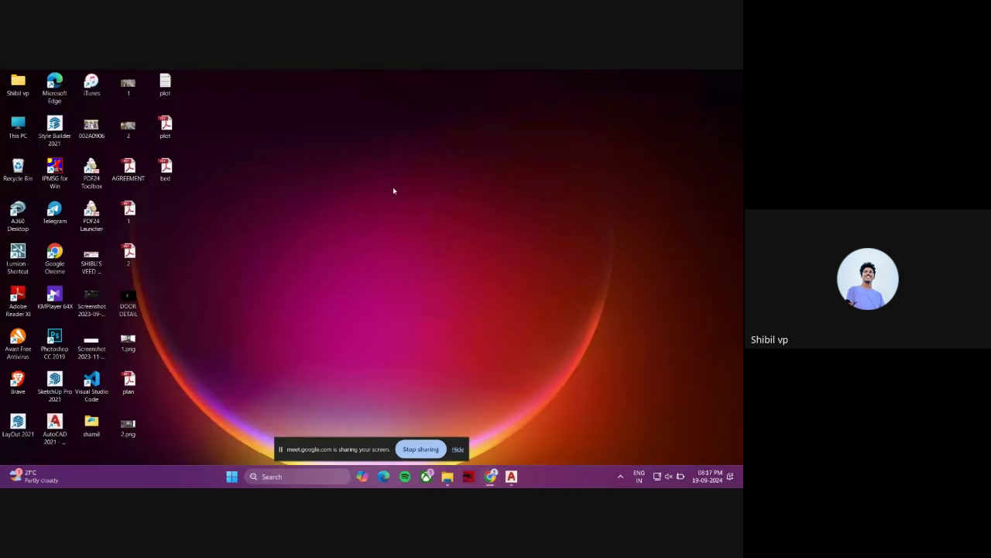
click(171, 173)
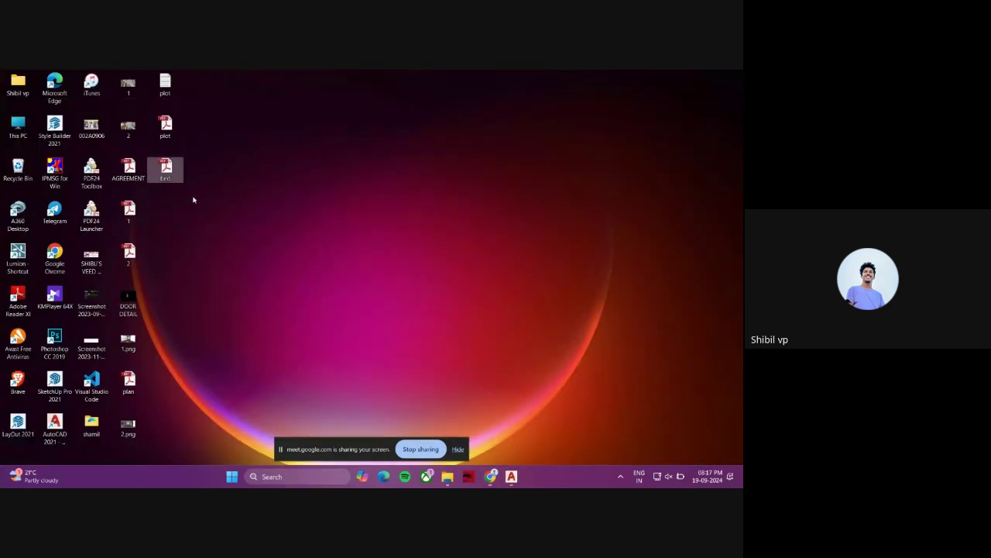
- Switch back to AutoCAD, maximize its window and bring up the PRELIMINARY DRAWINGS FOR STRUCTURAL drawing
click(511, 476)
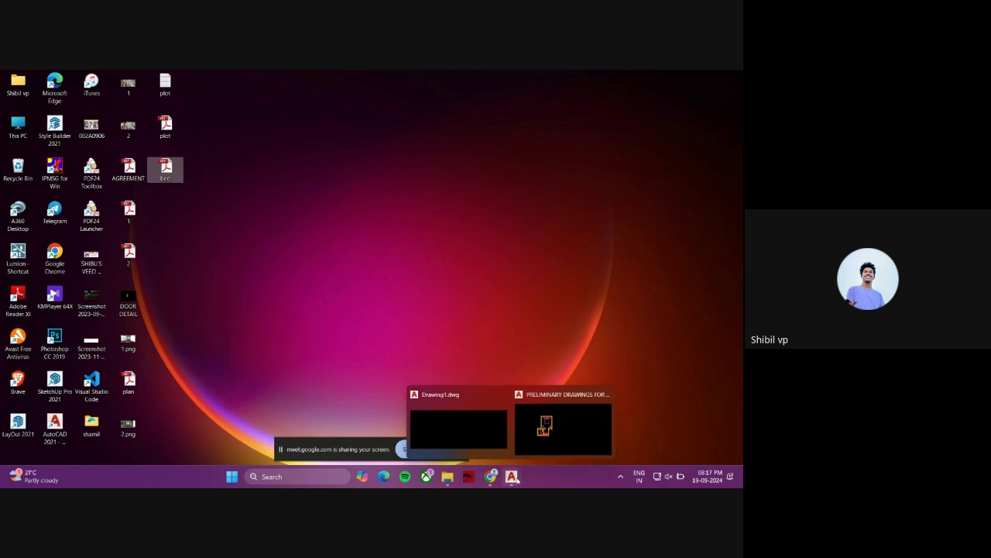
click(442, 406)
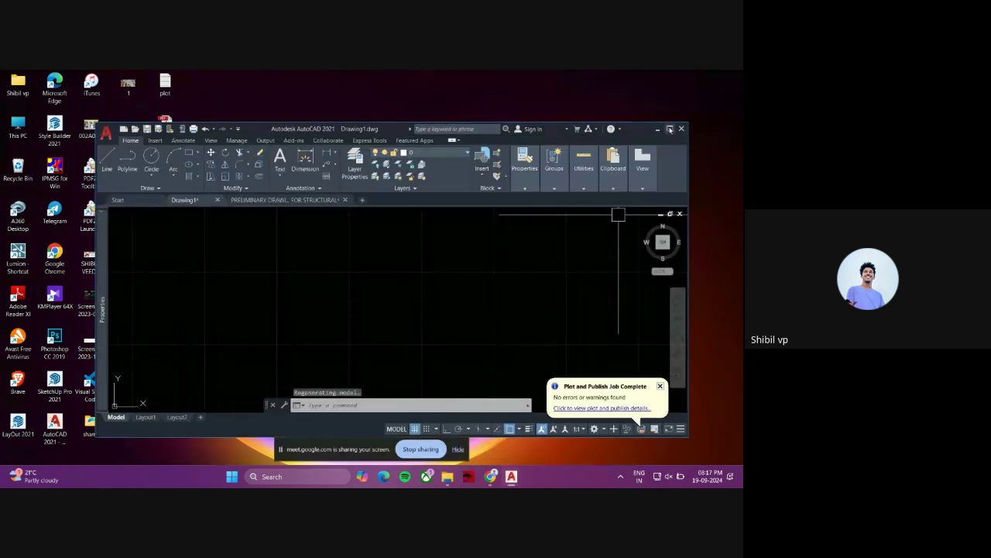
click(670, 129)
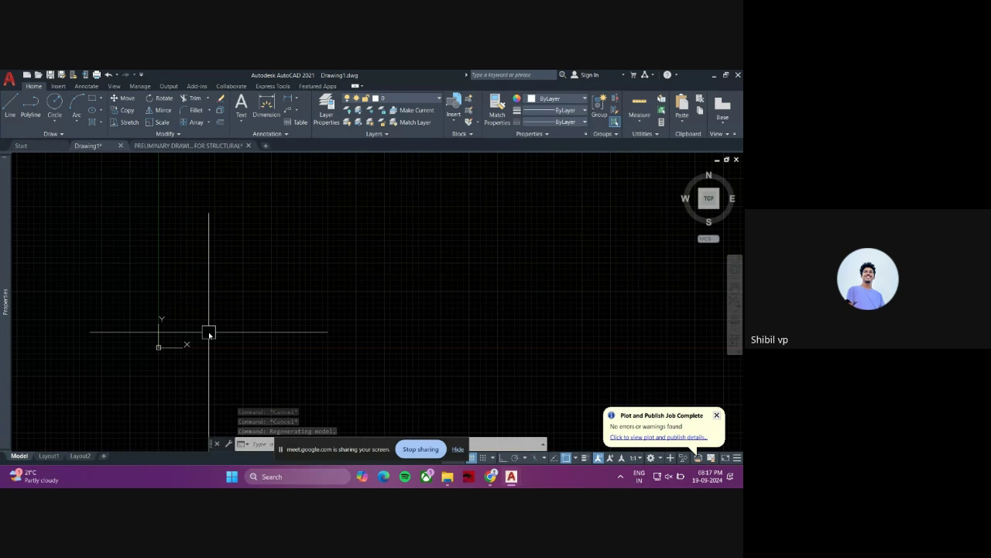
middle_drag(274, 292, 221, 307)
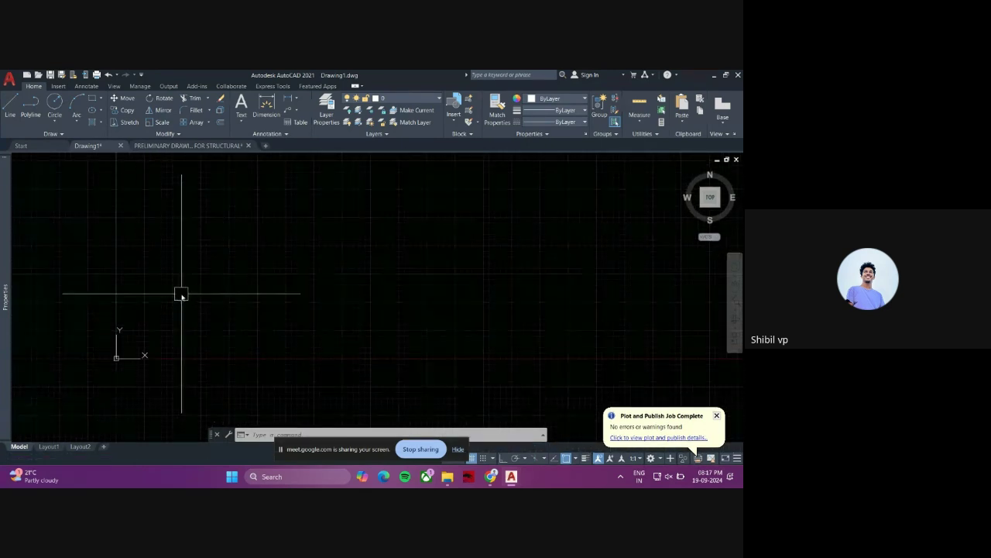
click(159, 145)
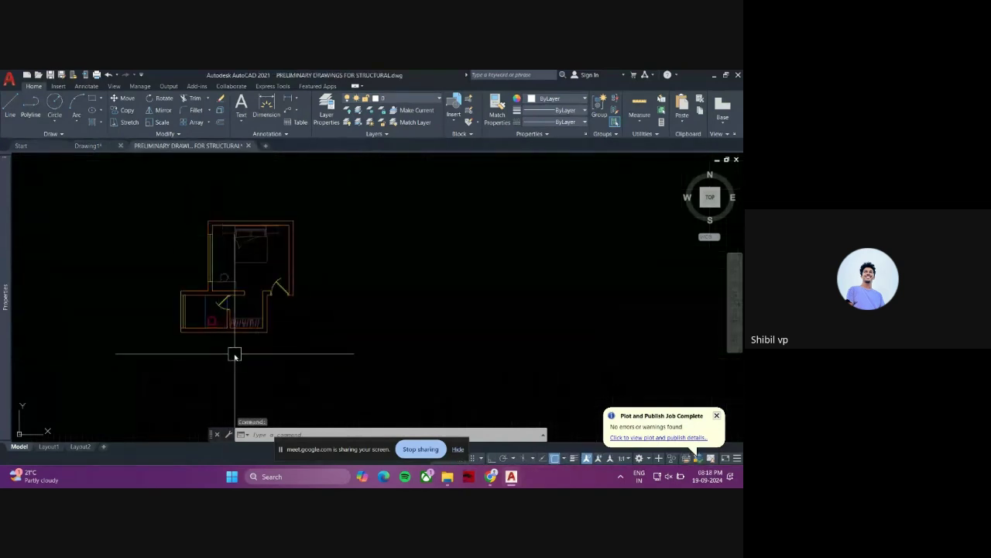
scroll(239, 342, up, 1)
scroll(223, 369, up, 1)
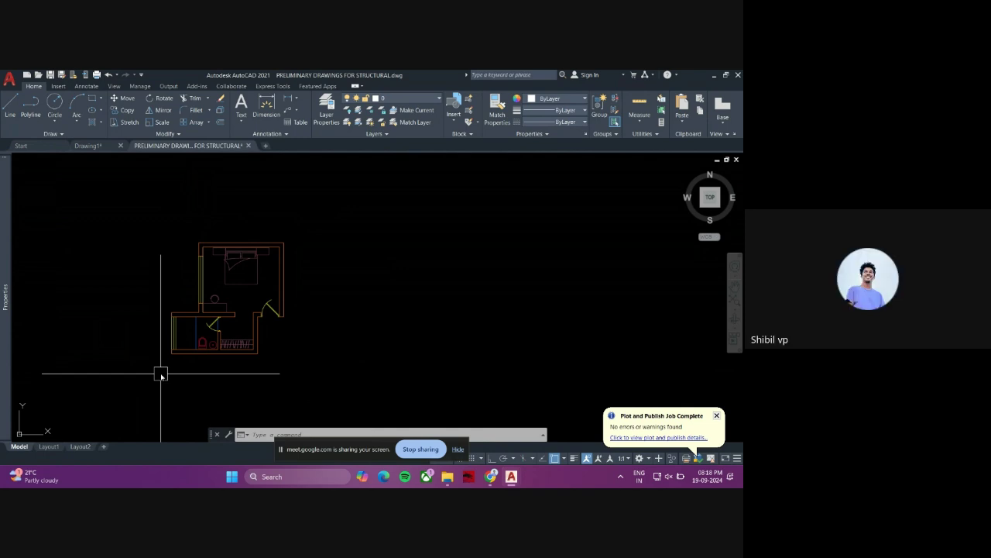
scroll(240, 360, down, 4)
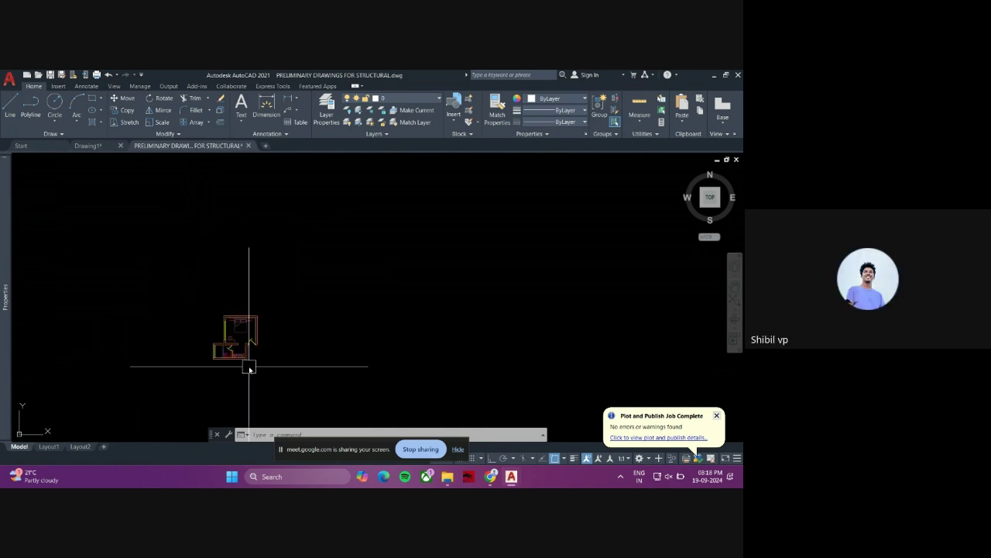
scroll(218, 318, up, 4)
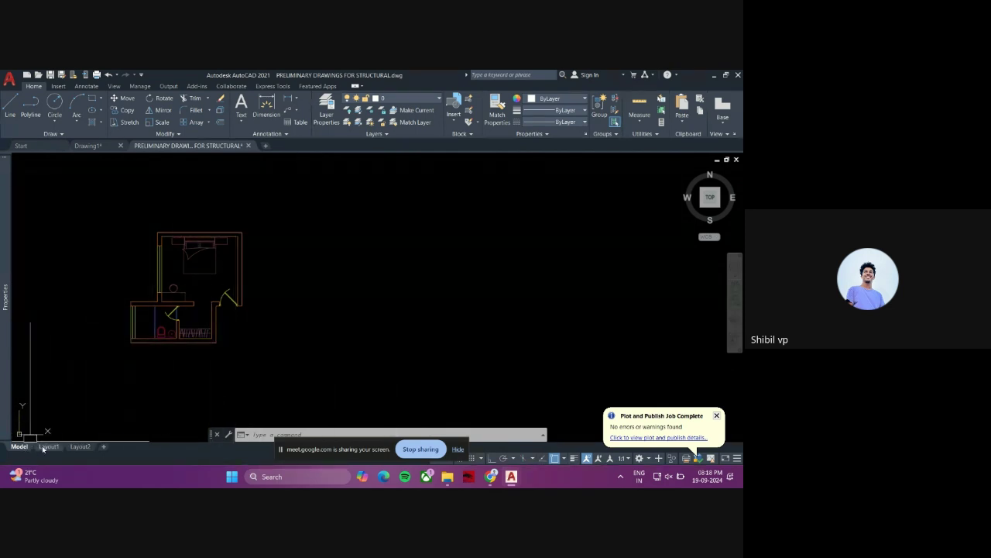
mouse_move(75, 450)
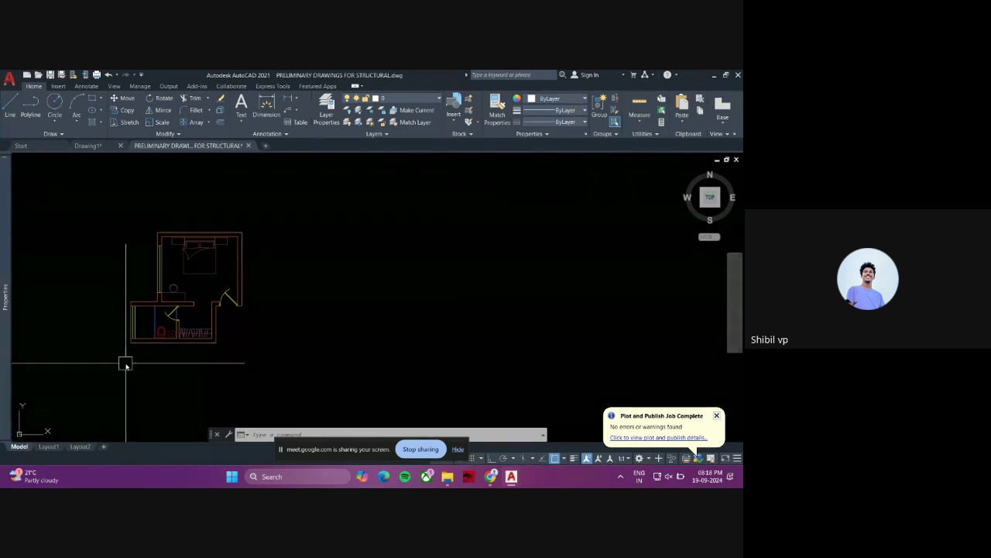
scroll(137, 343, down, 2)
scroll(136, 345, down, 4)
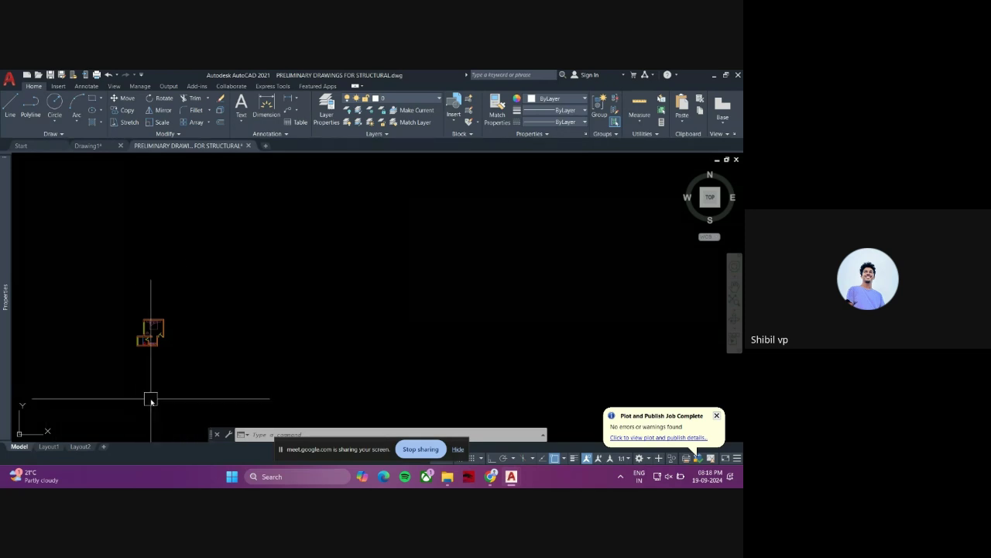
scroll(172, 402, up, 2)
- View Layout1 and Layout2, and add a new layout after them and open it
mouse_move(55, 448)
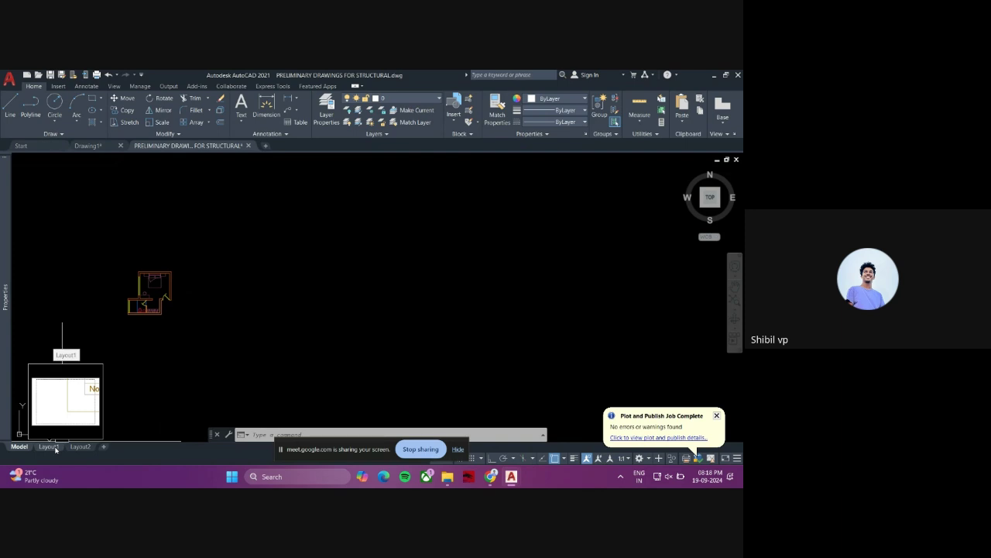
click(53, 447)
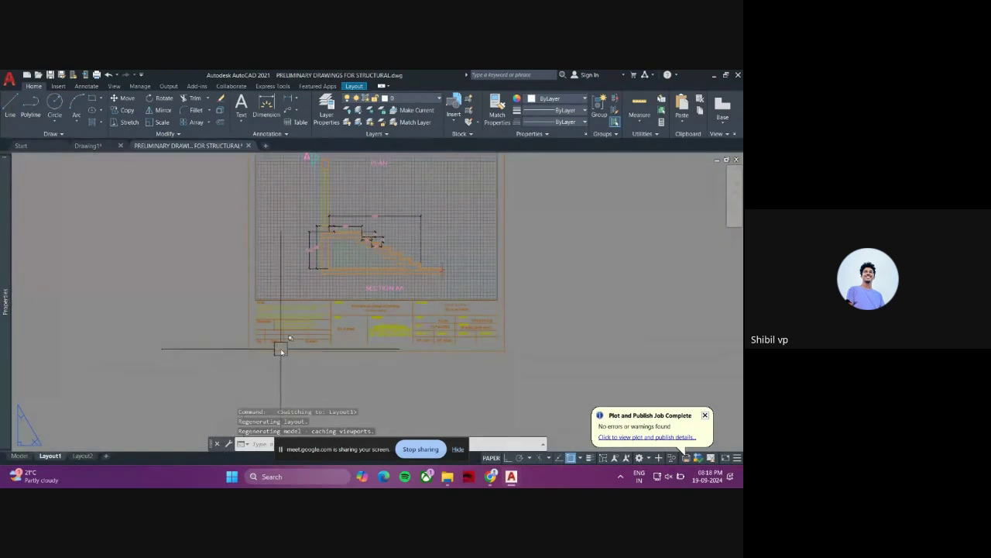
scroll(256, 341, up, 5)
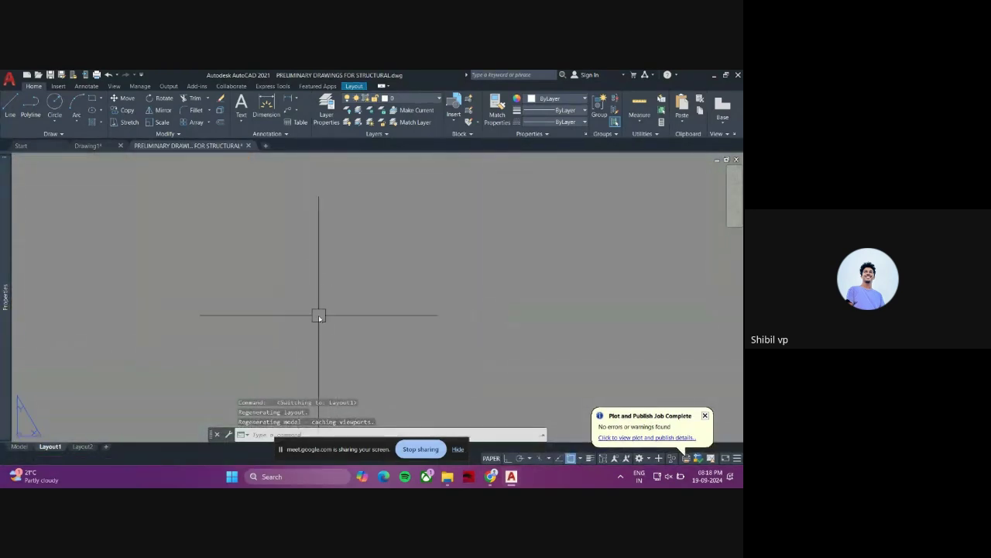
click(81, 447)
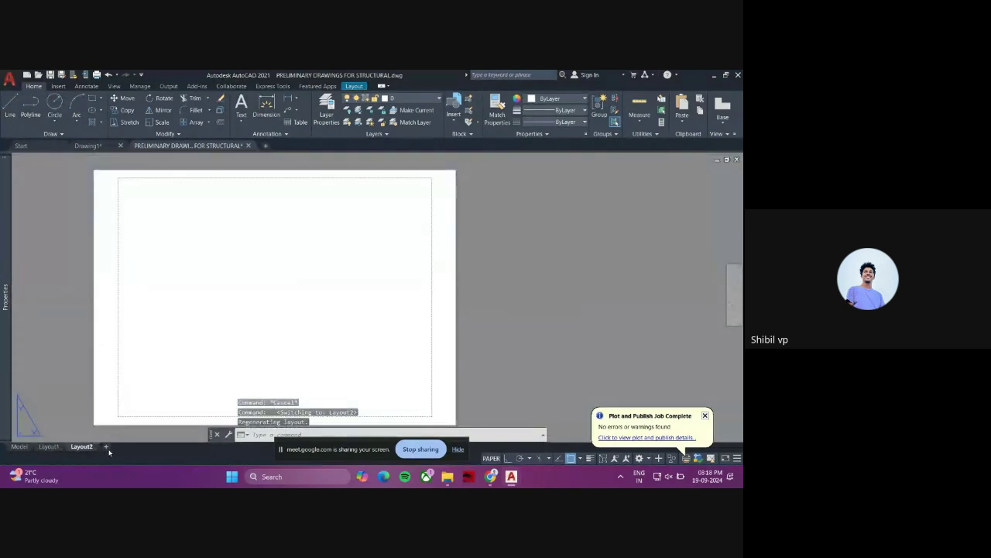
click(106, 448)
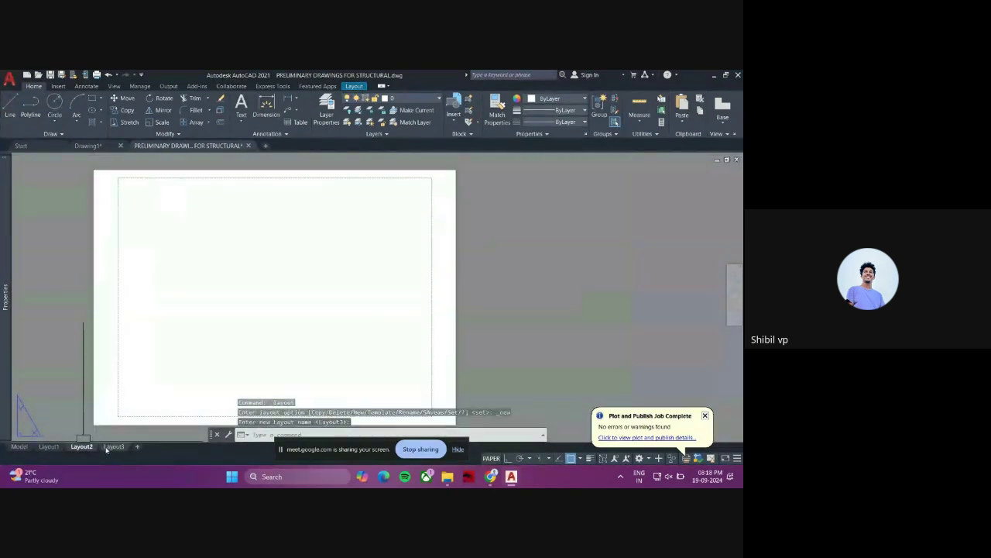
click(113, 447)
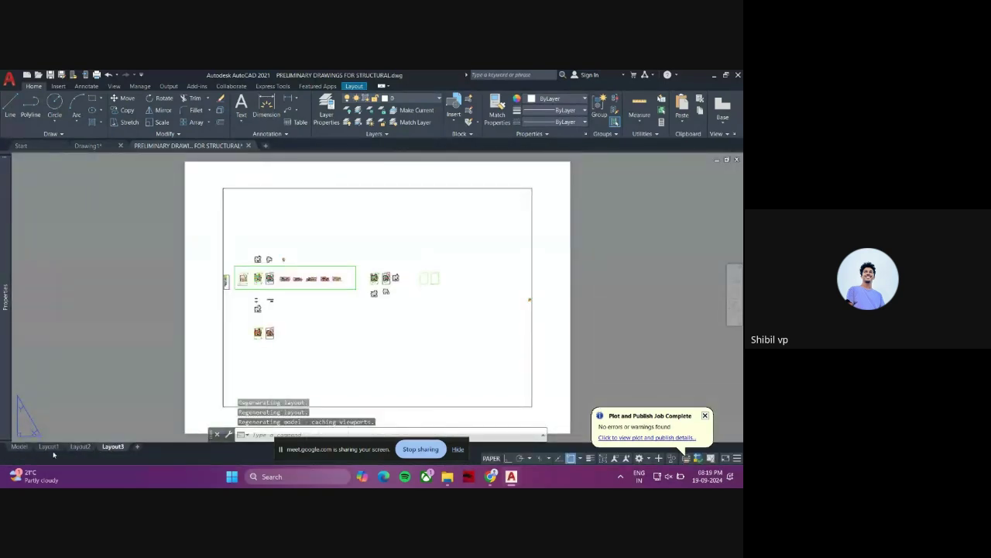
- Compare the sheets of Layout1, Layout2 and Layout3, and return to model space
click(51, 447)
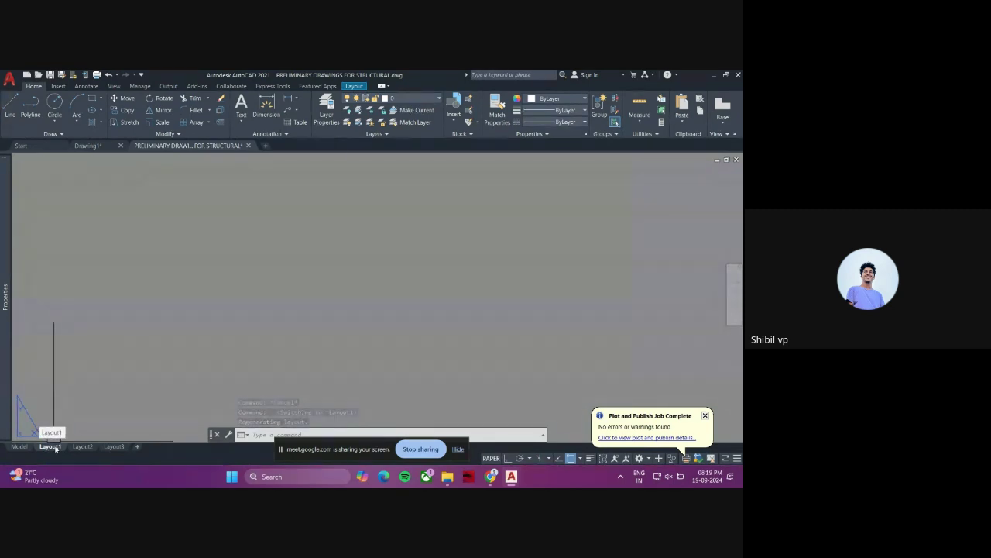
click(82, 447)
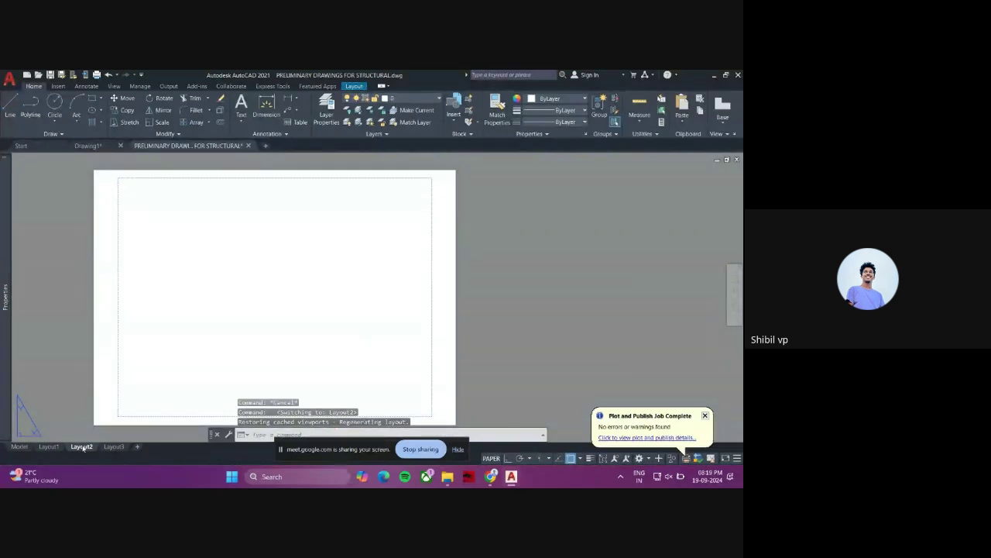
click(112, 447)
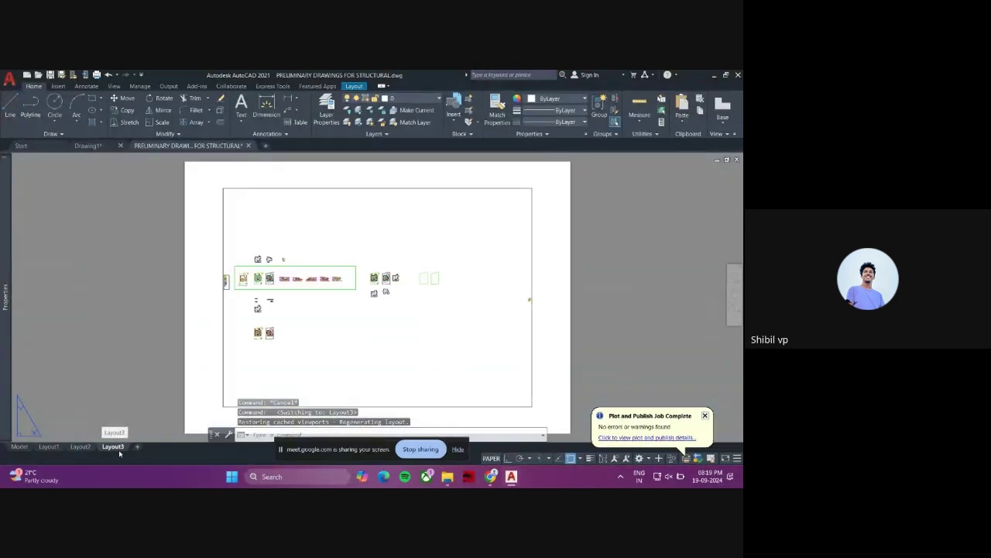
click(53, 450)
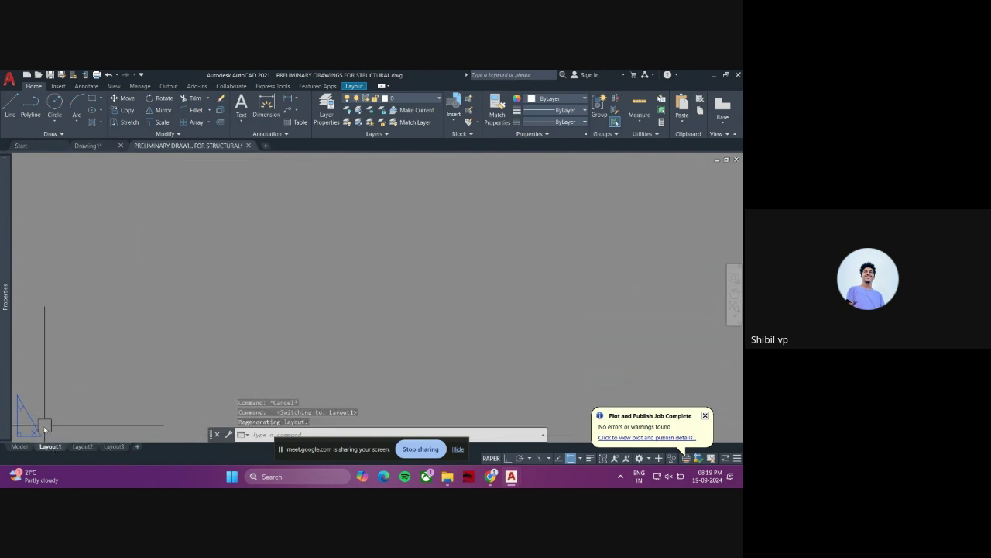
click(20, 447)
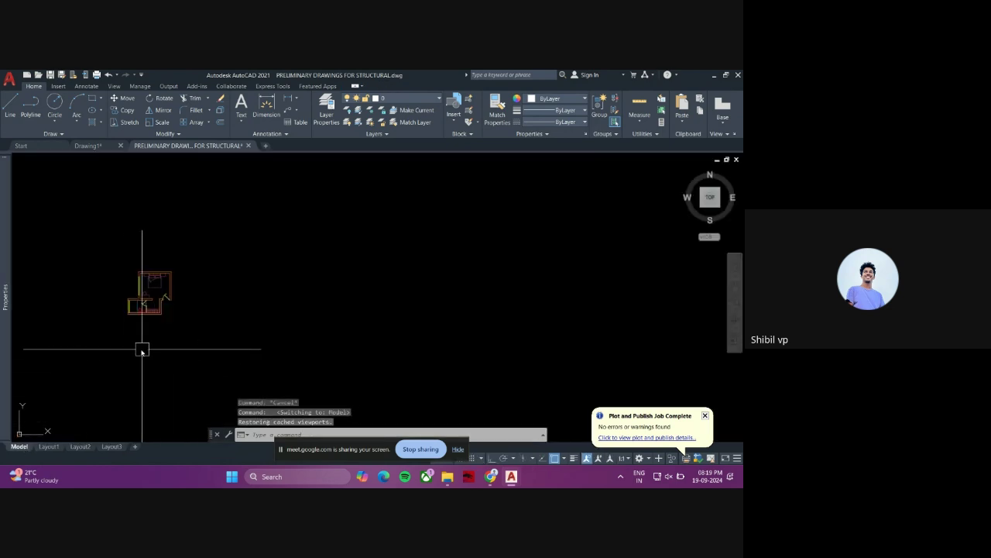
middle_drag(271, 268, 263, 277)
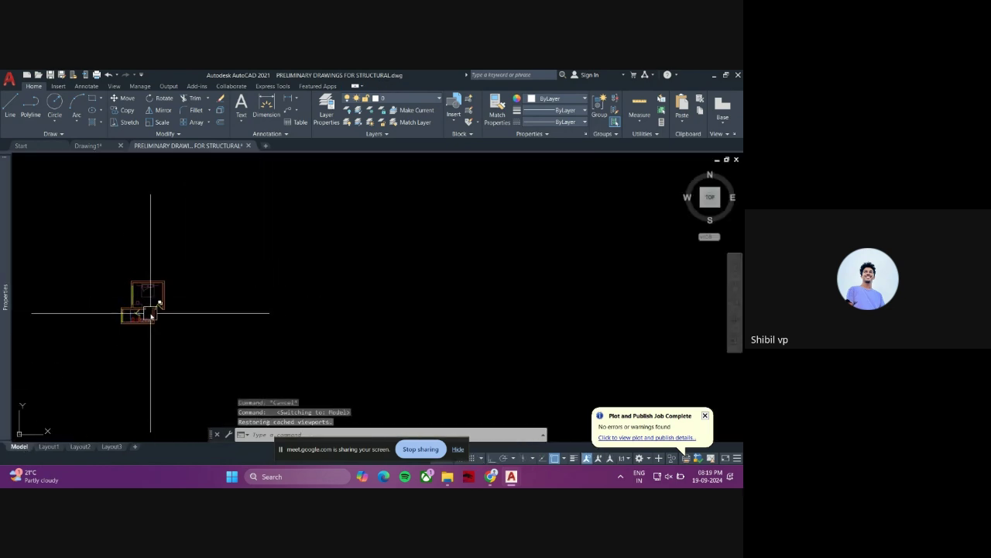
- Open the bed PDF from the desktop folder to view the plotted floor plan
click(447, 478)
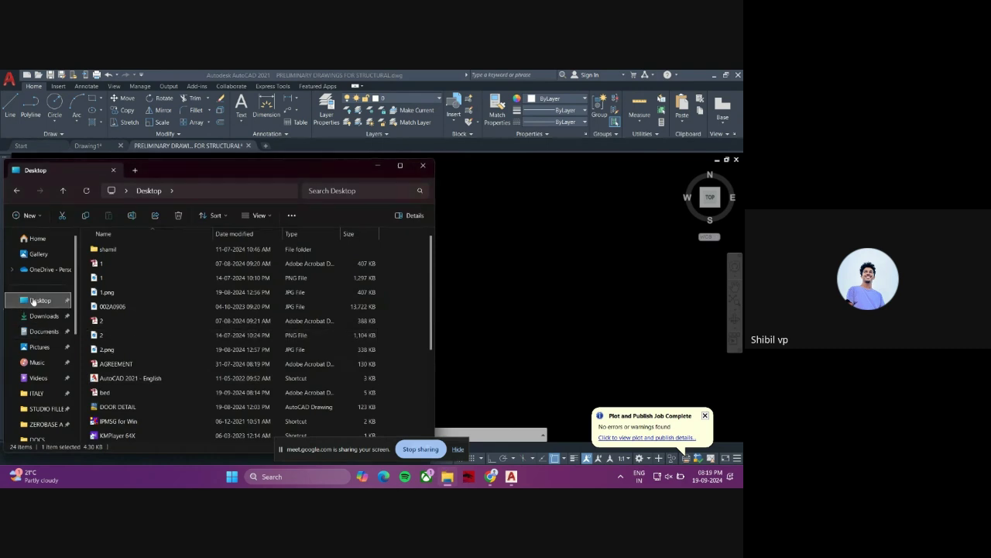
click(33, 305)
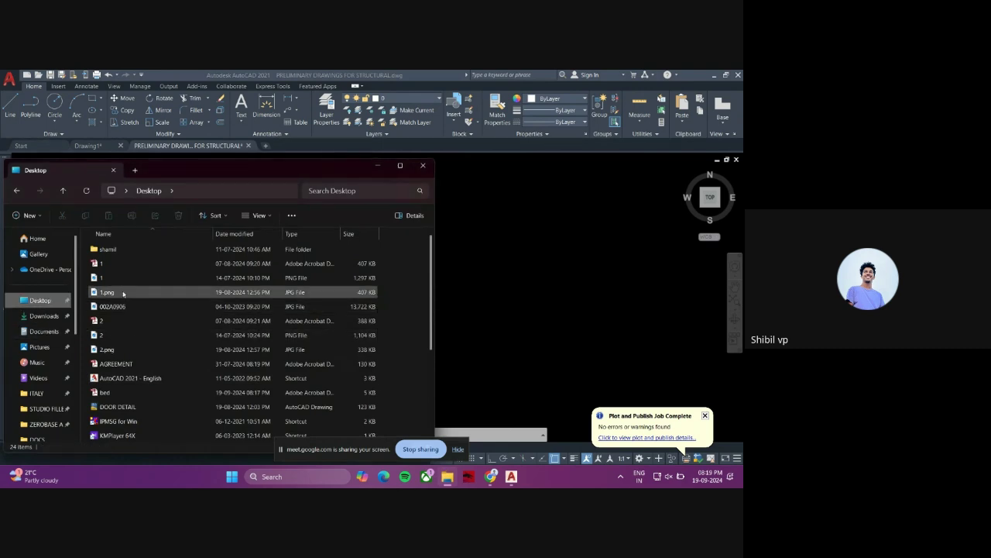
double_click(108, 393)
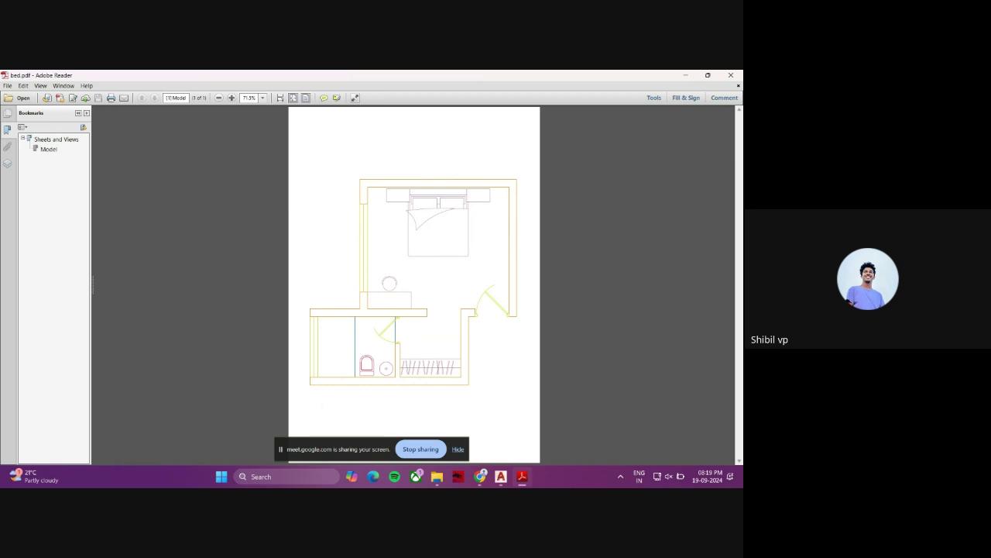
- Switch back to the PRELIMINARY DRAWINGS FOR STRUCTURAL drawing in AutoCAD and open Layout1
mouse_move(501, 477)
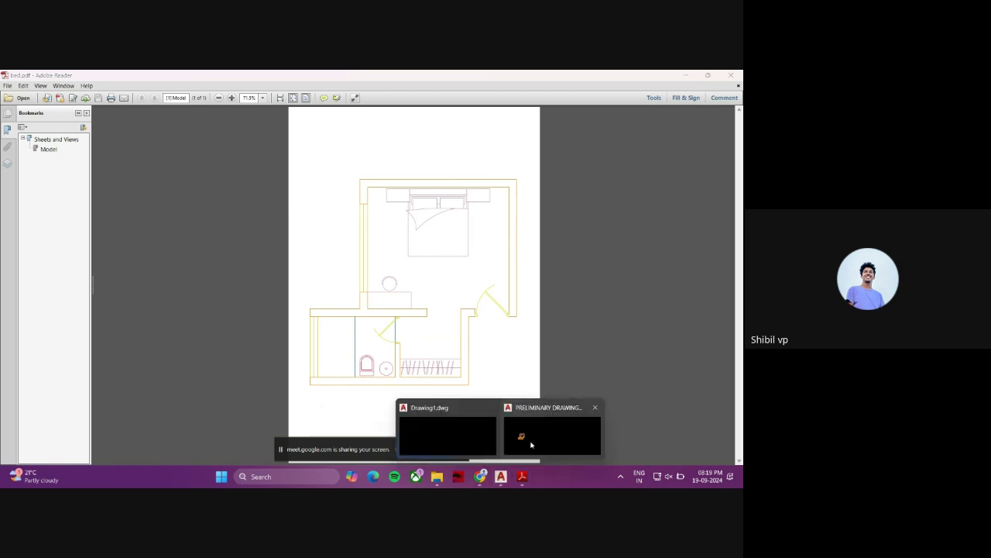
click(531, 442)
click(49, 447)
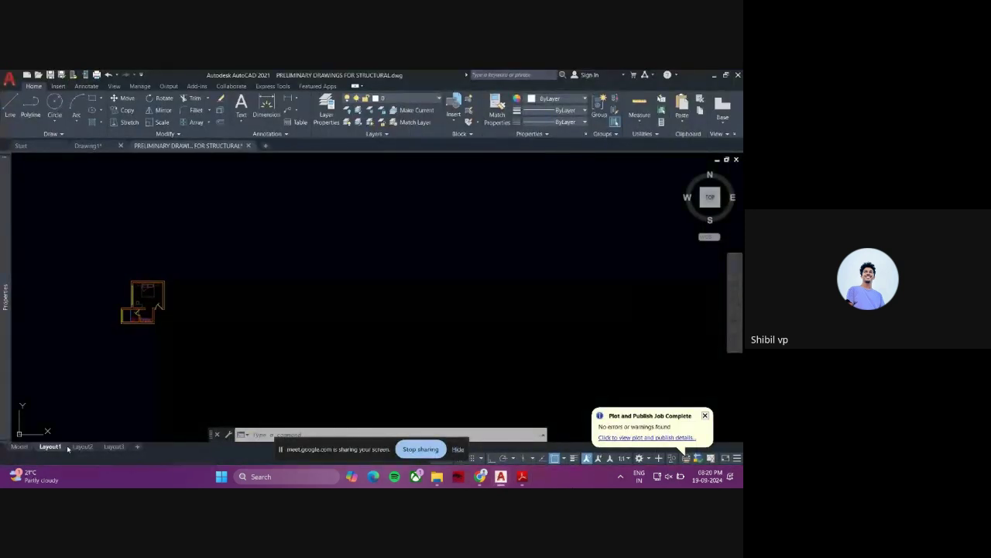
click(272, 349)
key(Escape)
click(262, 385)
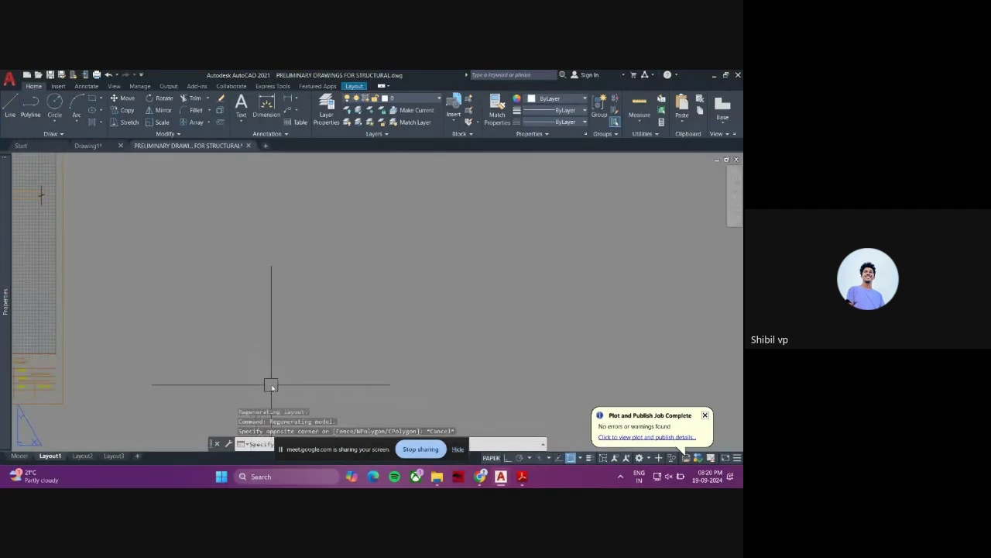
key(Escape)
- Examine the portrait staircase sheet and the landscape elevation sheets arranged in Layout1
scroll(296, 346, down, 4)
scroll(297, 347, down, 2)
scroll(170, 344, up, 2)
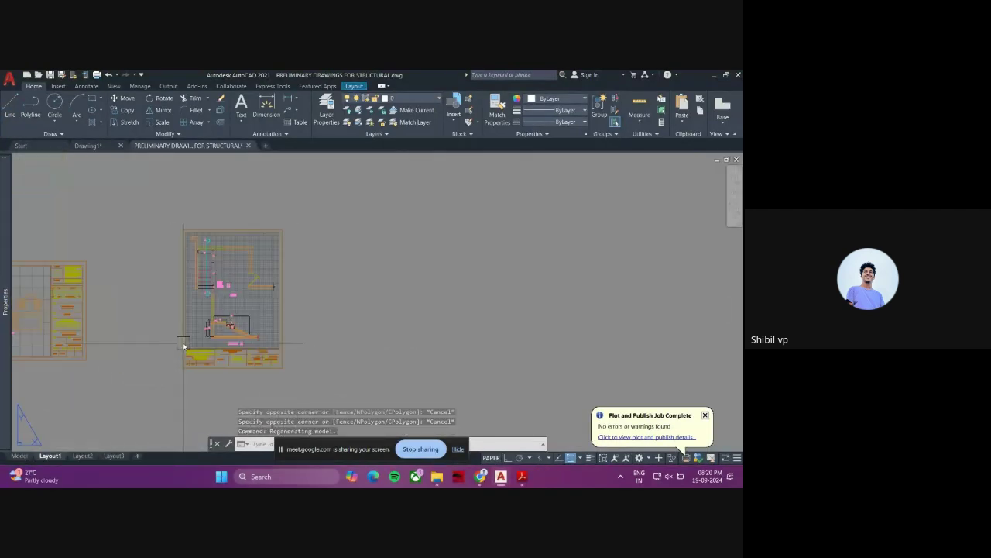
middle_drag(229, 341, 289, 339)
scroll(289, 339, up, 3)
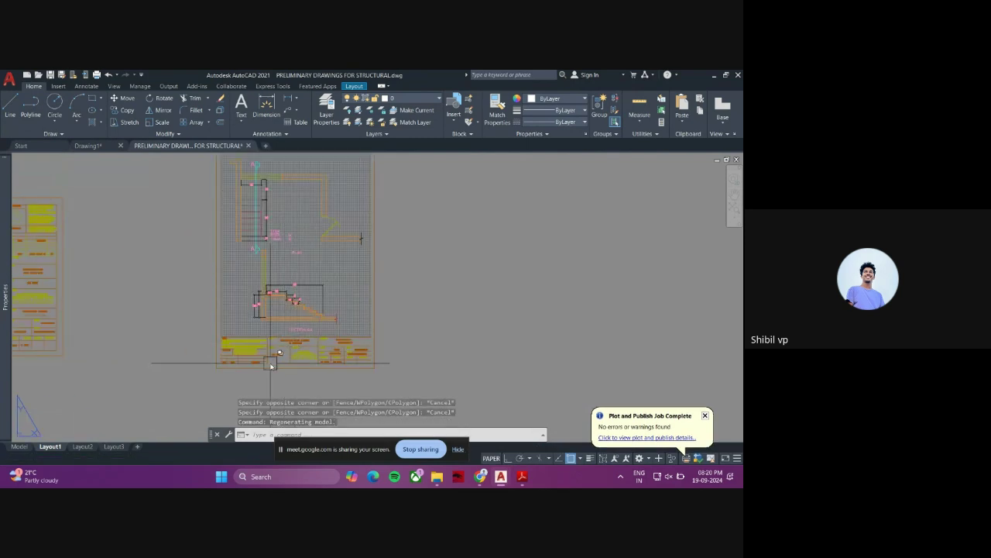
scroll(271, 366, down, 2)
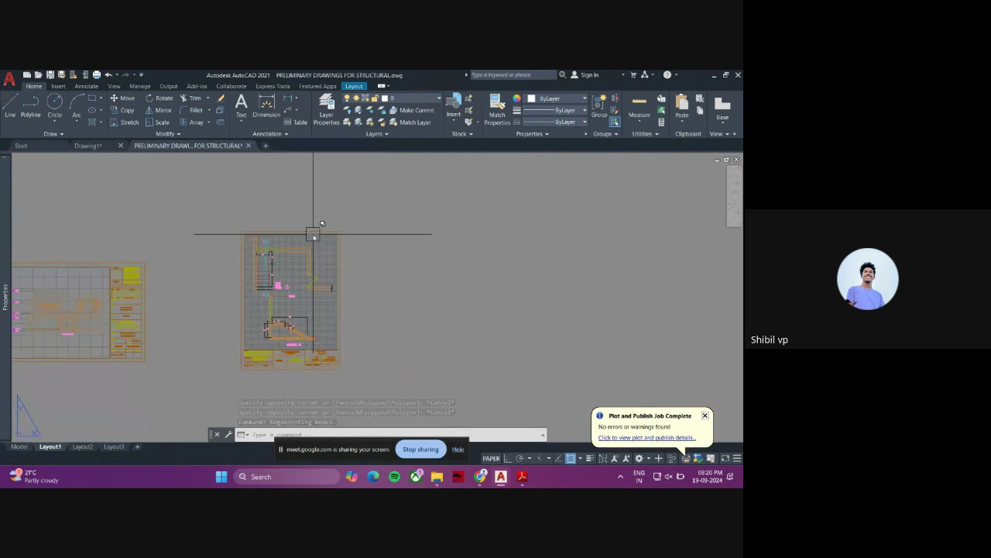
middle_drag(193, 380, 372, 384)
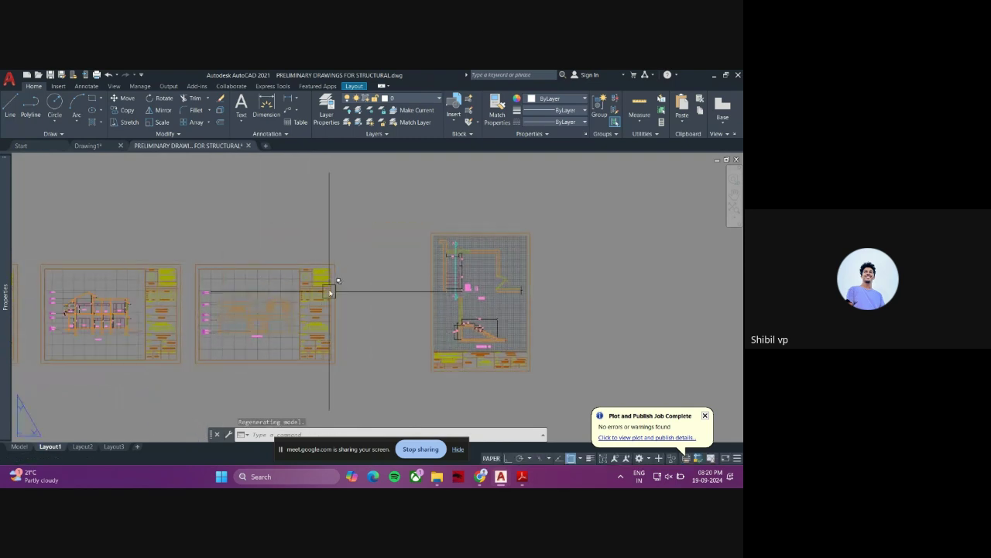
scroll(334, 352, up, 2)
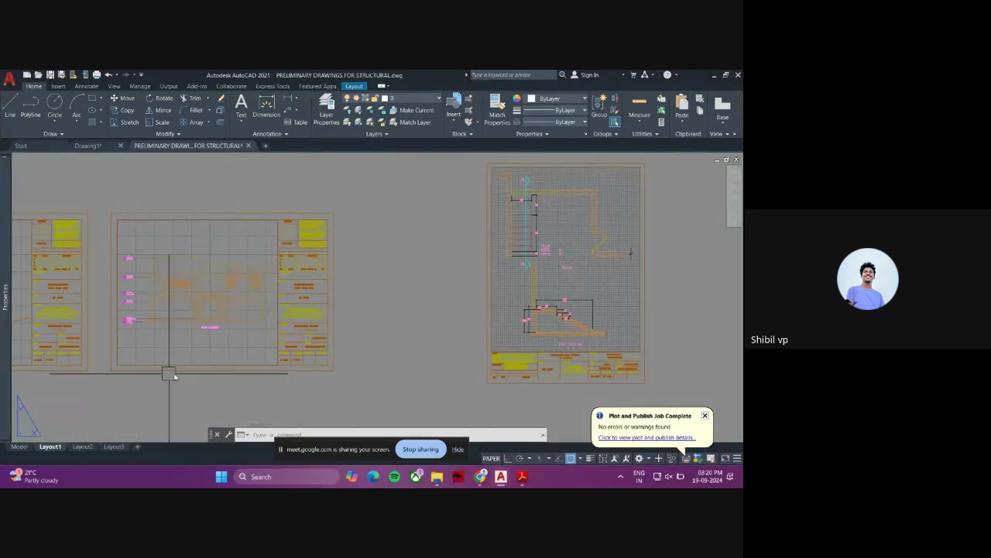
- Examine the front elevation sheet's title block, from the north and remarks fields through revisions and drawing title to the names at its foot
scroll(309, 225, up, 4)
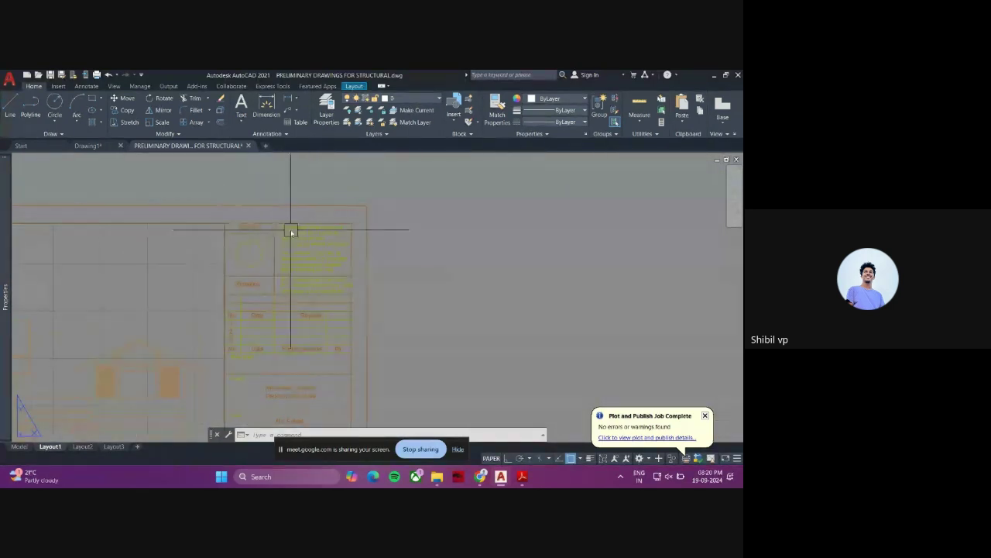
scroll(265, 248, up, 2)
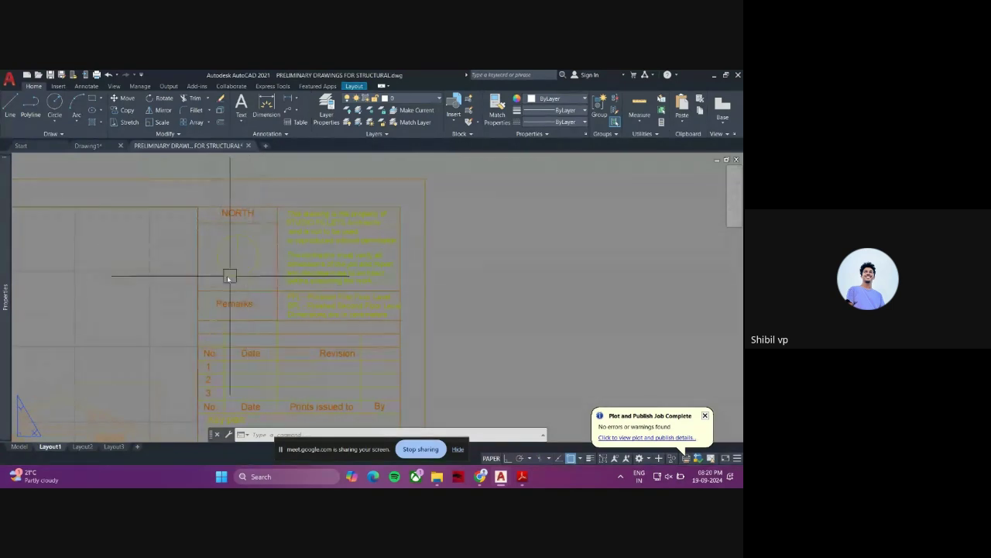
middle_drag(261, 332, 246, 294)
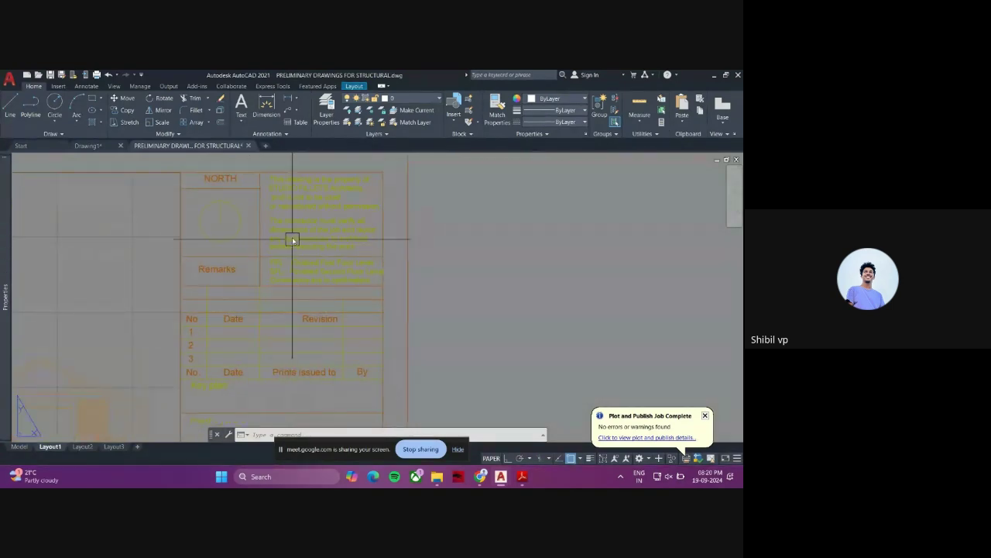
middle_drag(286, 349, 283, 257)
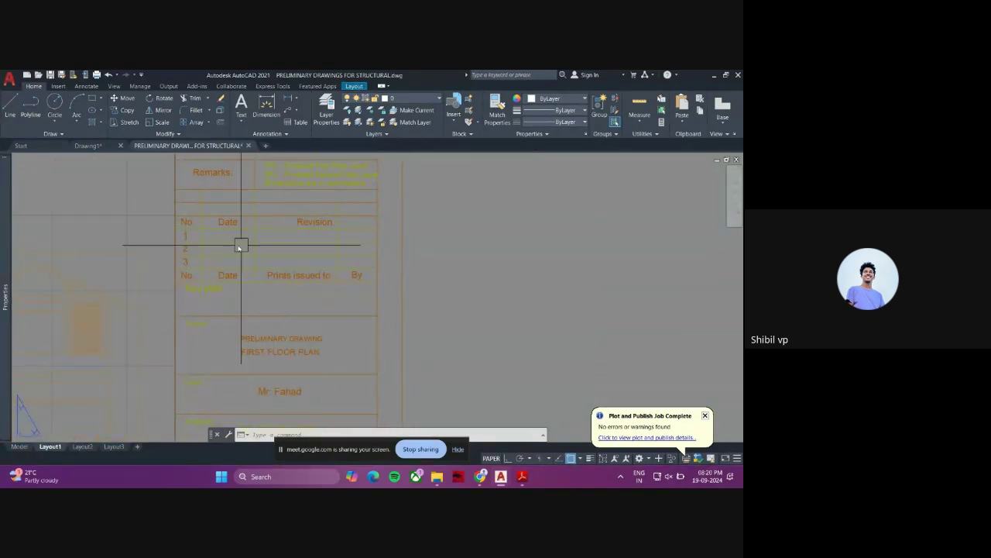
middle_drag(268, 306, 266, 234)
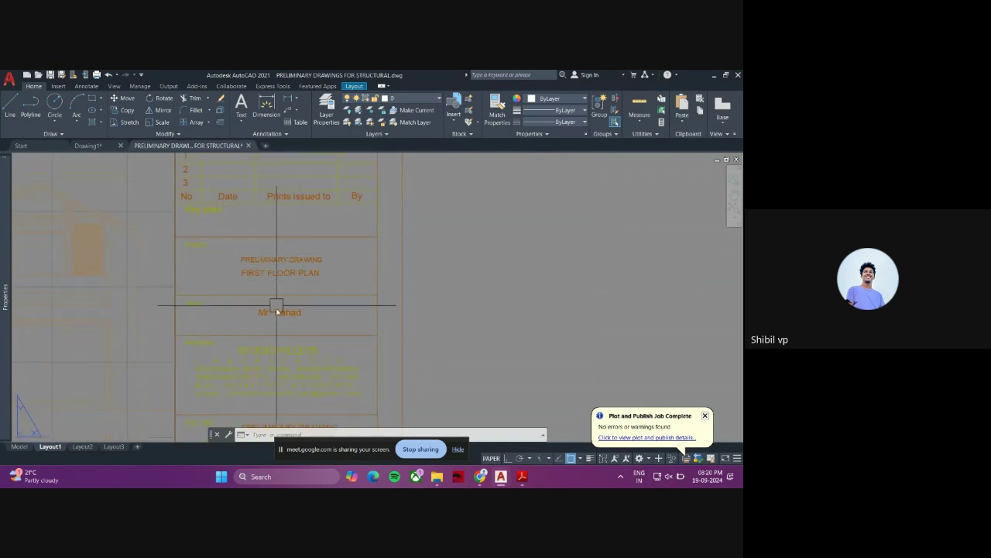
middle_drag(279, 310, 279, 250)
middle_drag(281, 303, 262, 257)
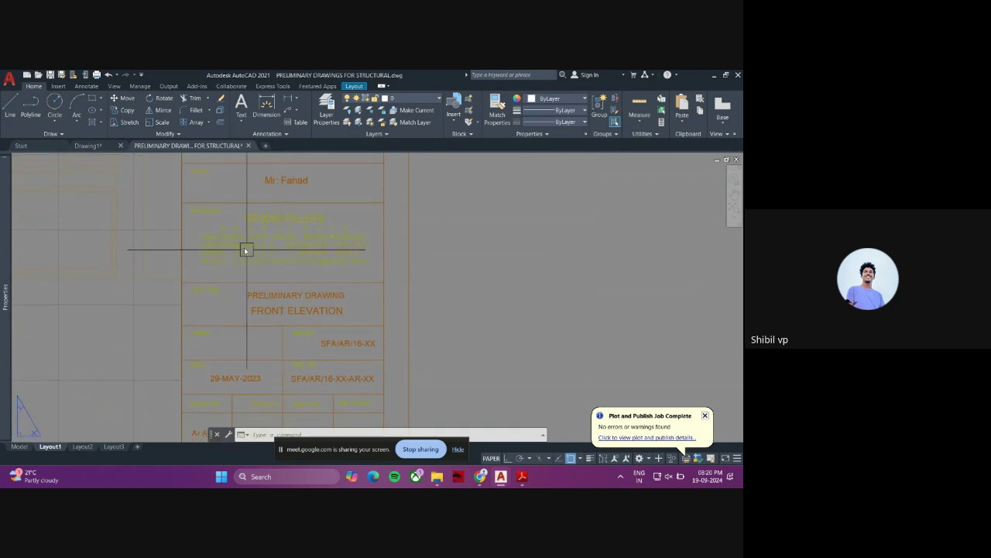
middle_drag(281, 319, 283, 255)
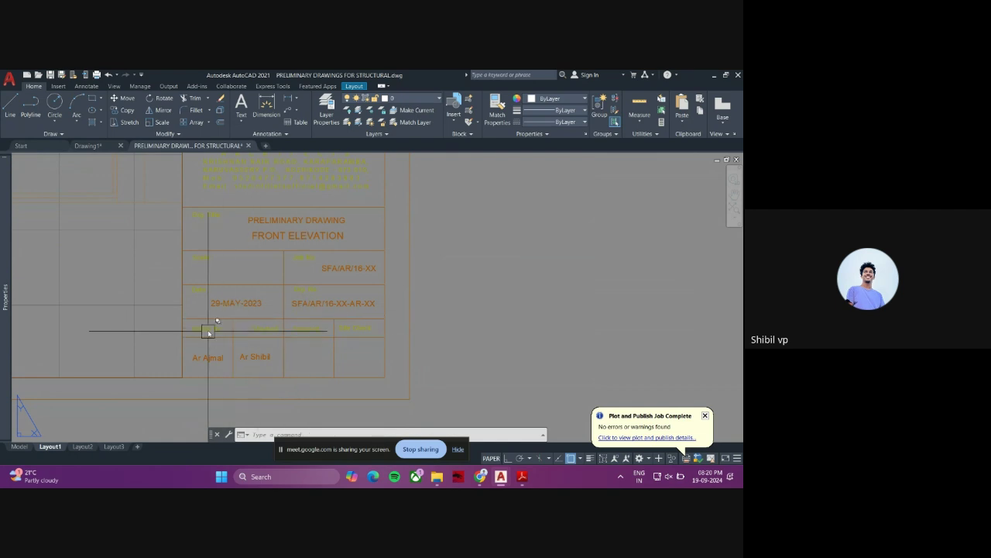
scroll(270, 341, up, 2)
scroll(286, 361, down, 8)
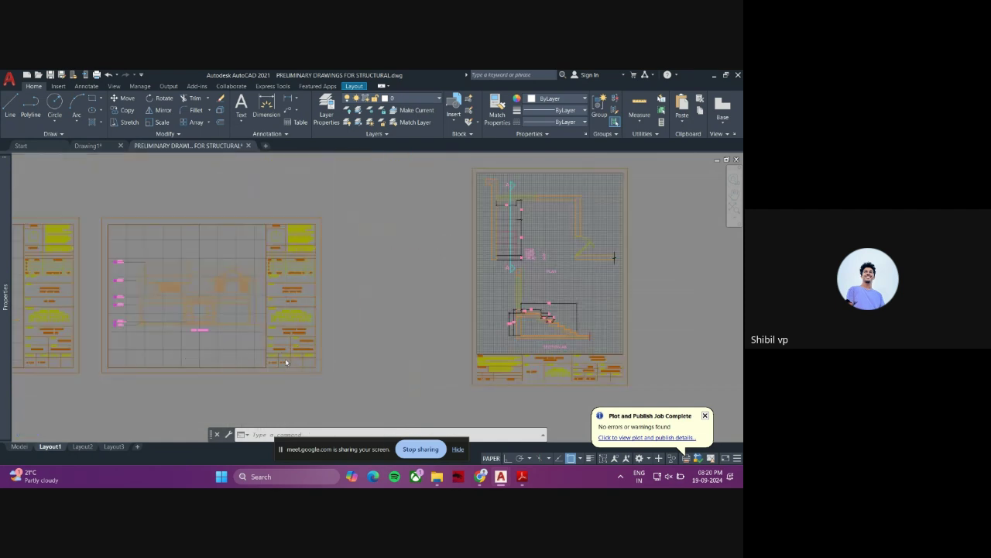
scroll(286, 361, down, 2)
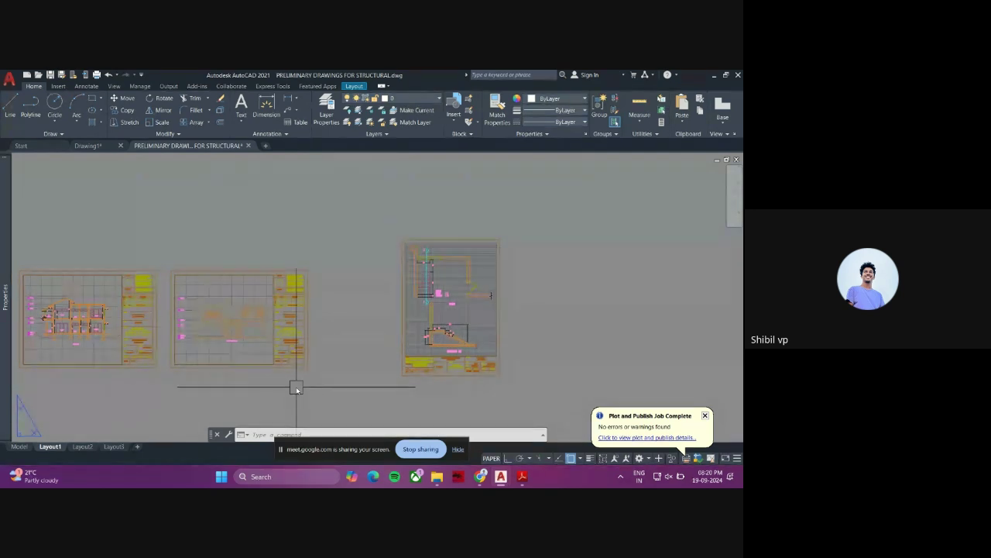
- Examine the extent of the front elevation sheet's frame and the drawing inside it
click(161, 243)
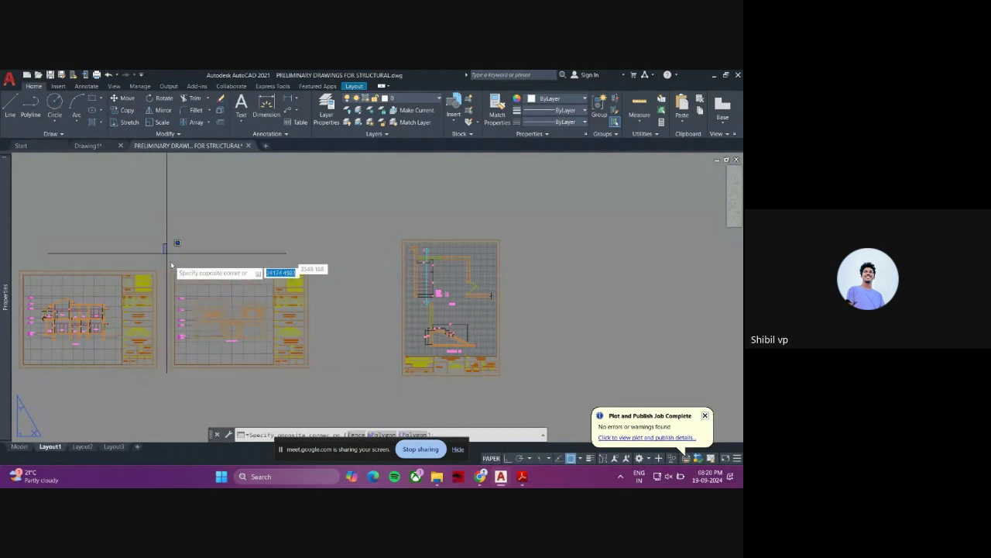
click(336, 393)
key(Escape)
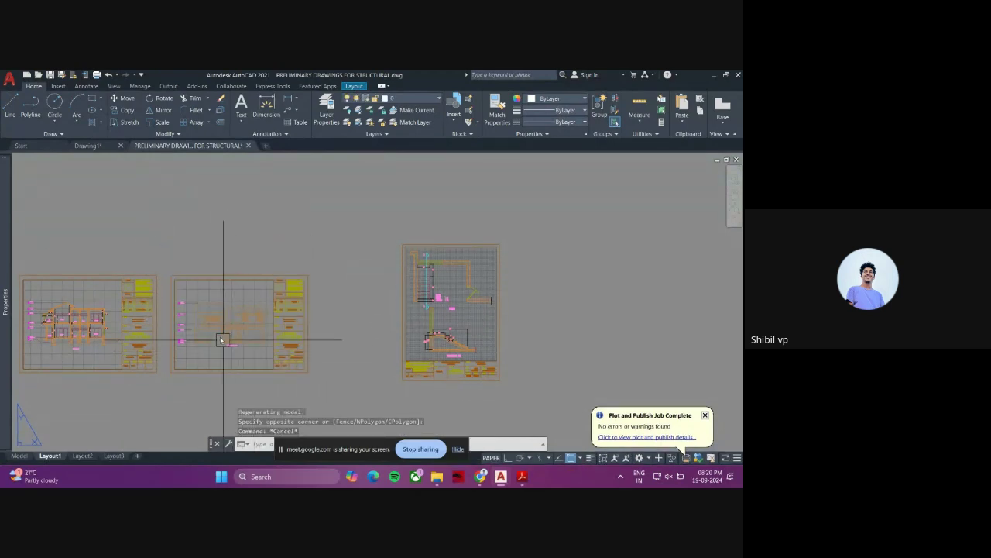
scroll(180, 314, up, 2)
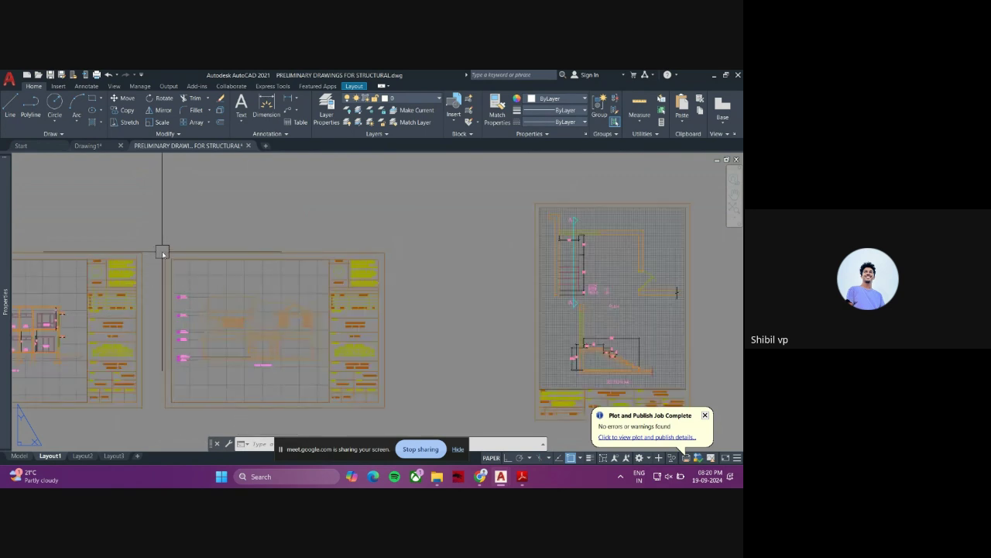
middle_drag(380, 296, 381, 256)
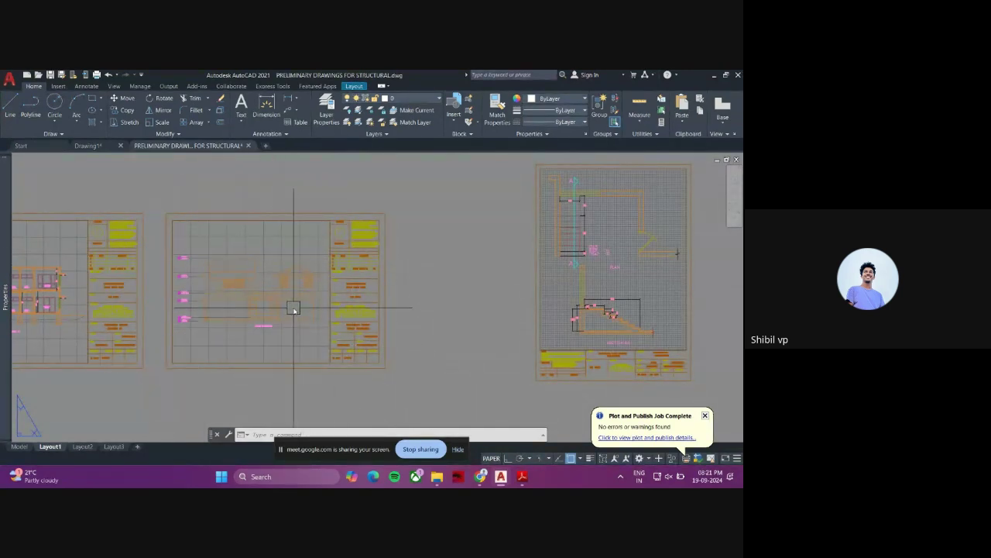
- Examine the portrait staircase sheet's frame, its plan and section AA, and the title block along its lower edge
scroll(170, 325, down, 5)
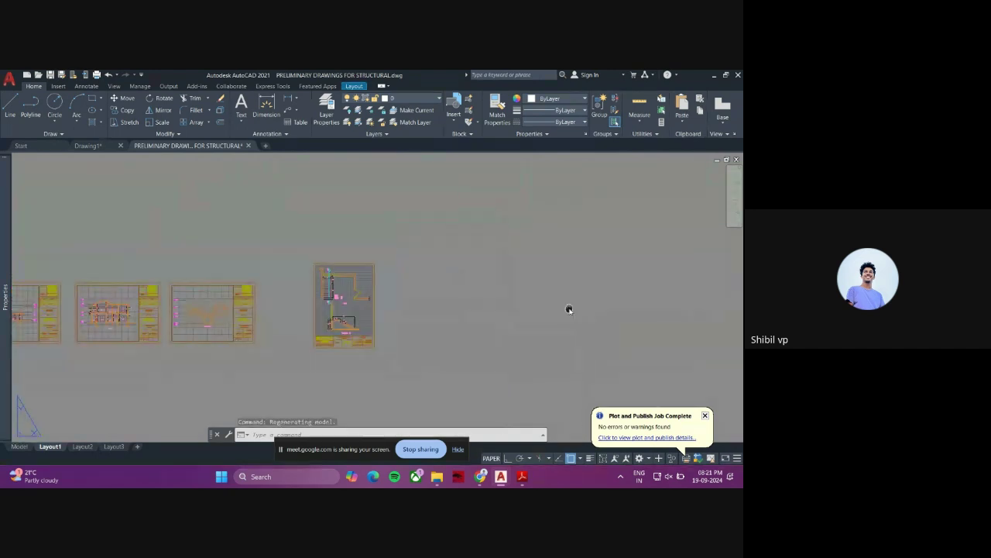
scroll(177, 326, up, 5)
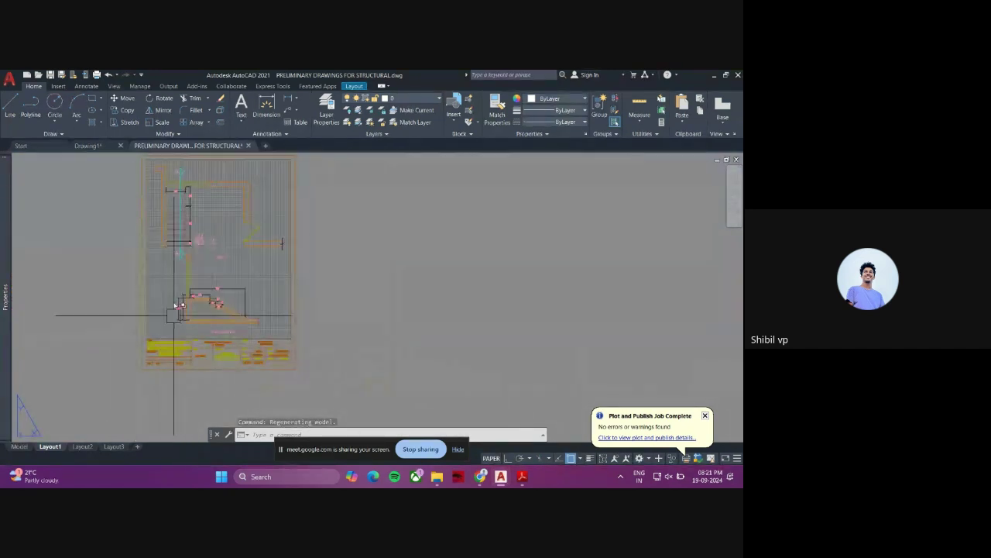
scroll(127, 203, down, 2)
drag(128, 184, 312, 334)
key(Escape)
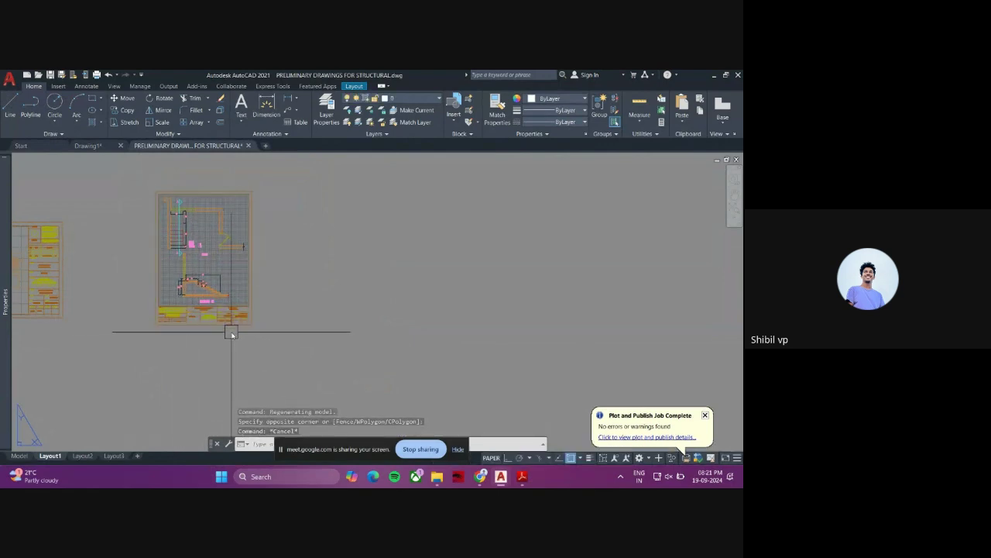
scroll(174, 310, up, 2)
scroll(174, 347, up, 3)
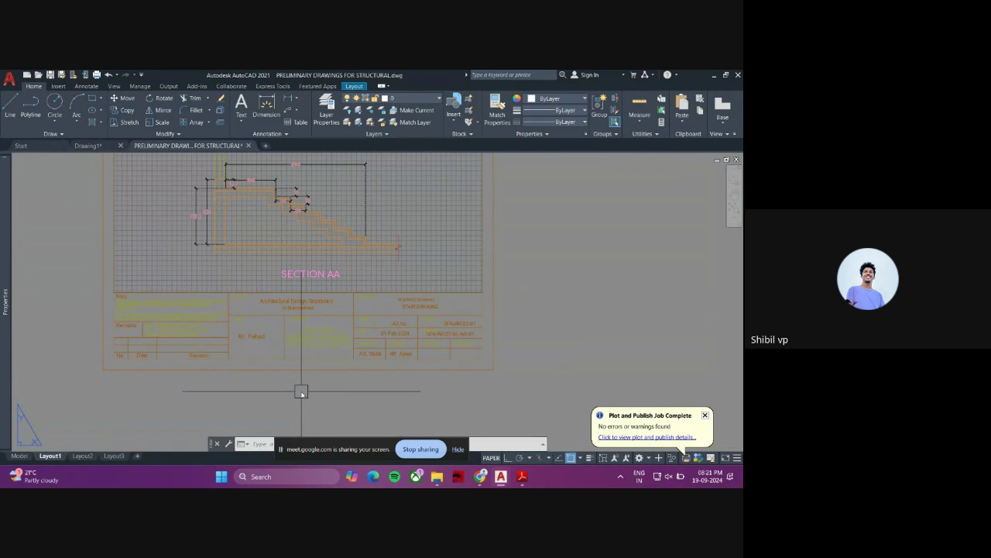
scroll(277, 377, down, 2)
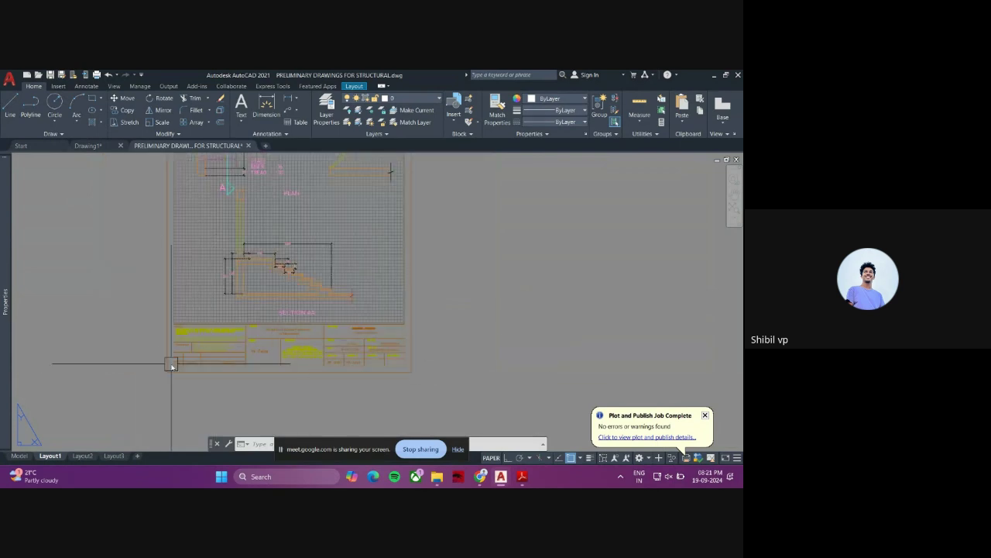
scroll(204, 376, down, 2)
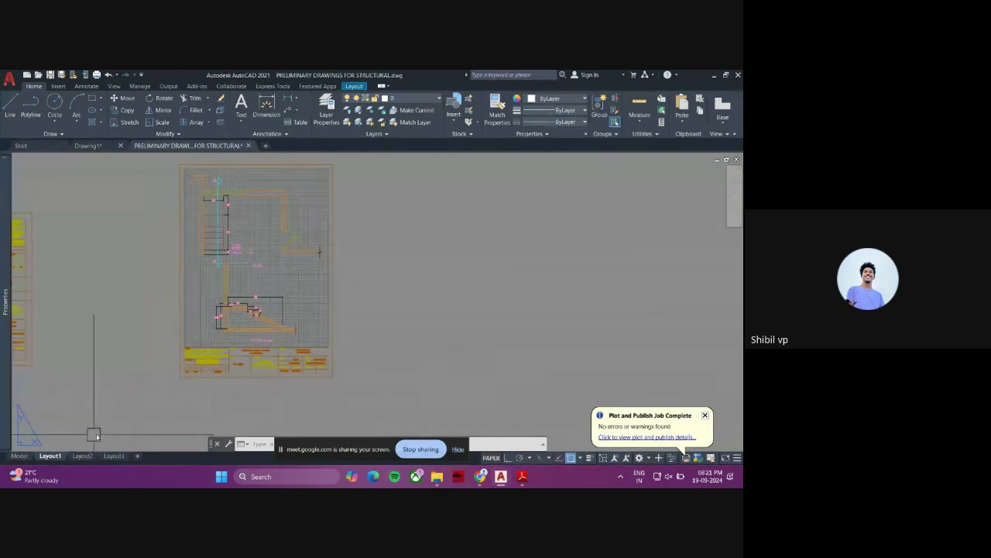
- Copy the portrait staircase sheet's frame, viewport and title block from Layout1 to the clipboard
click(349, 403)
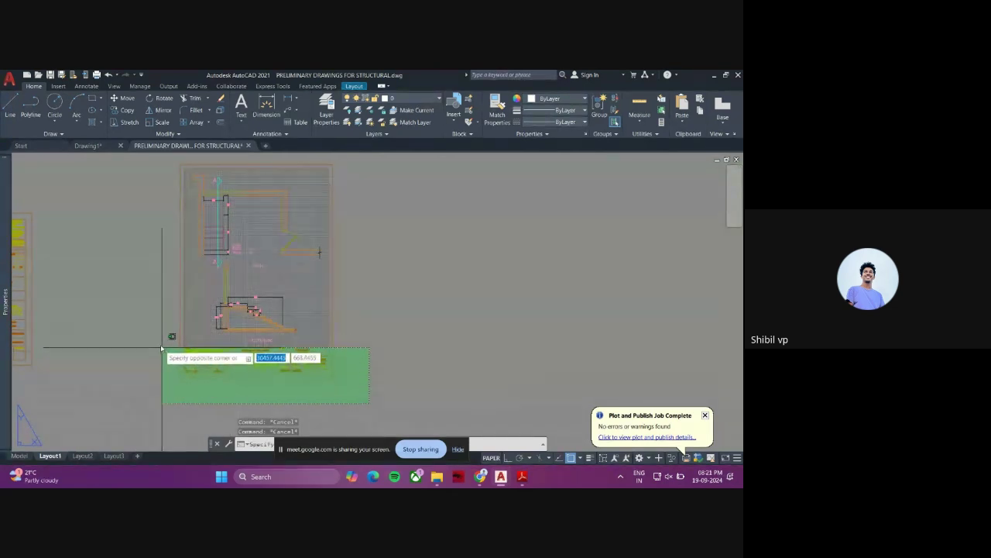
click(160, 344)
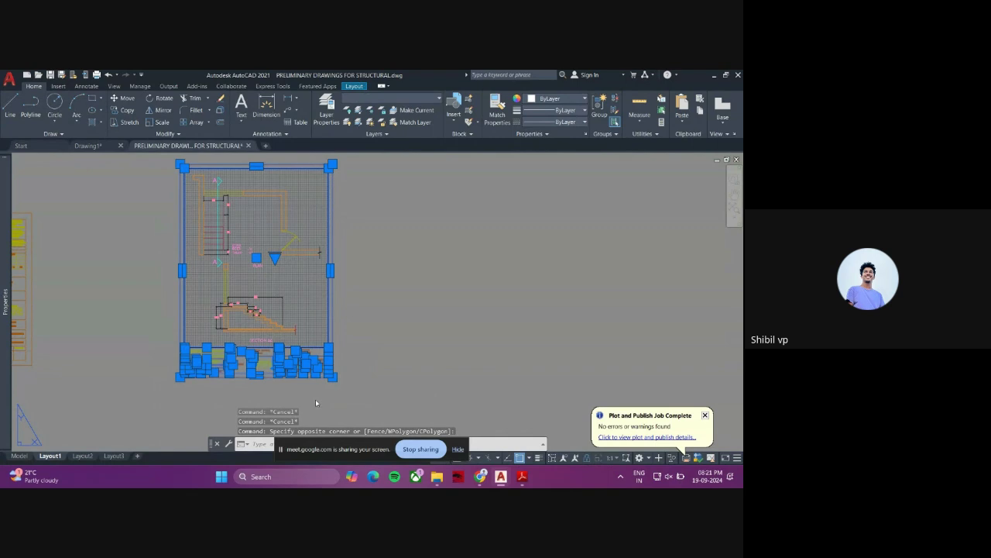
key(ctrl+c)
key(Escape)
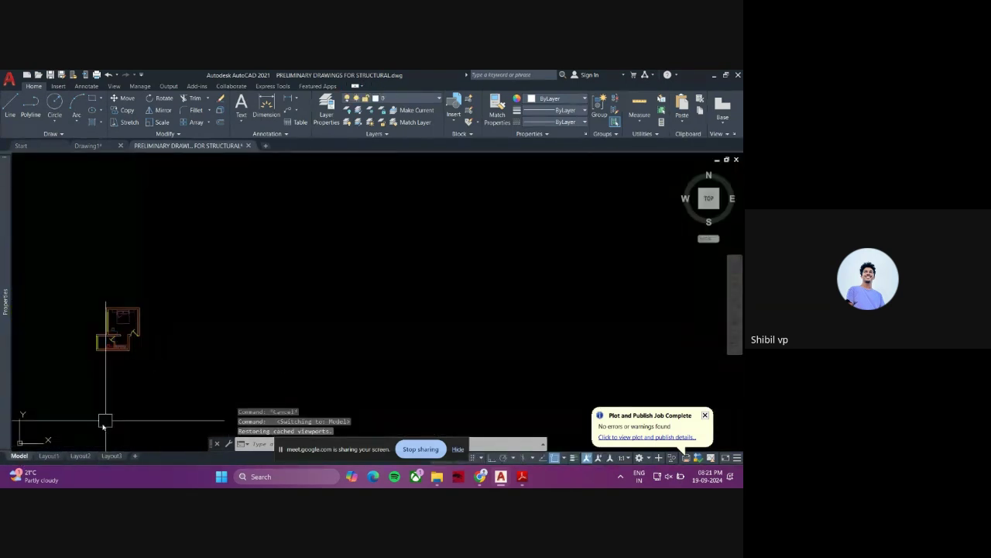
- Add a new layout after the existing ones and open Layout3
click(135, 455)
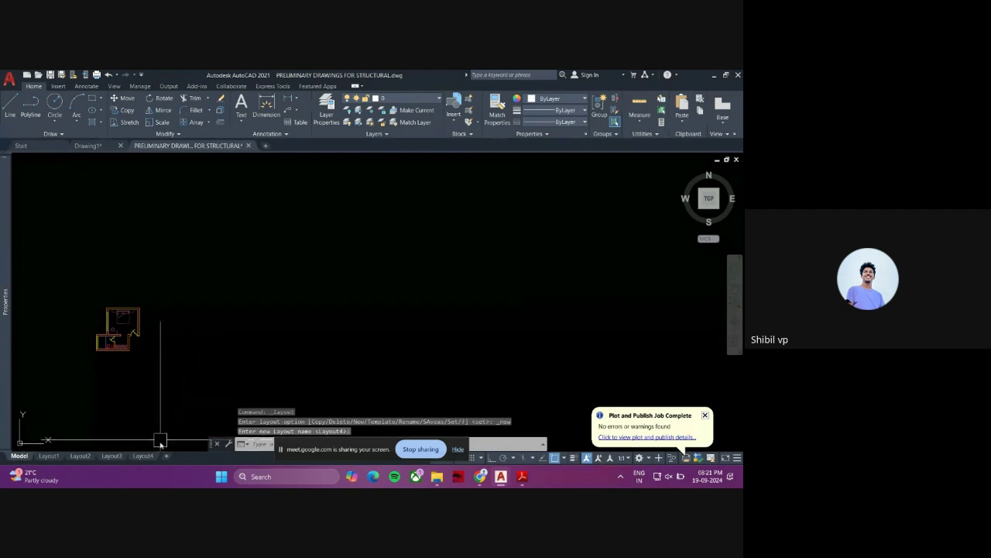
click(113, 455)
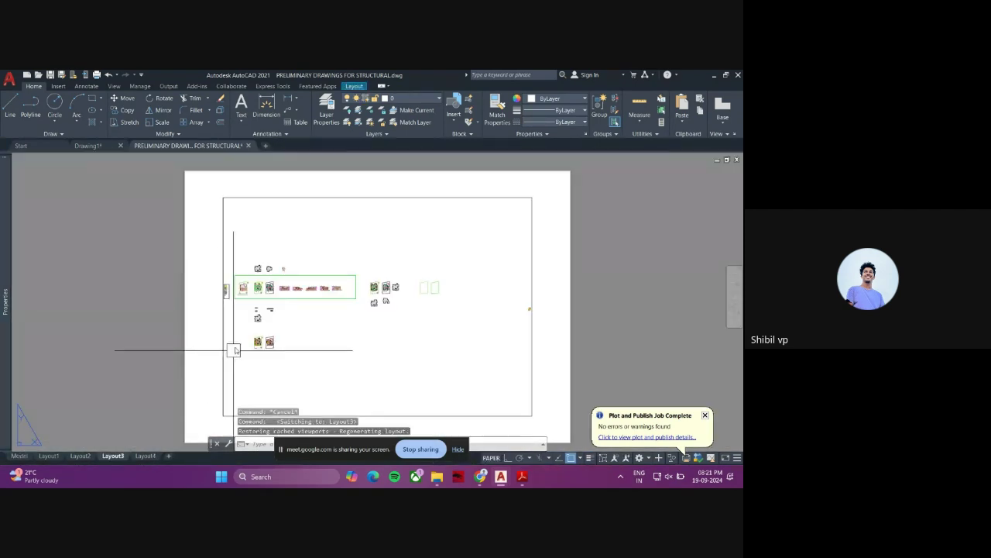
- Return to Layout1 and copy the staircase sheet's frame, viewport and title block to the clipboard again
click(49, 457)
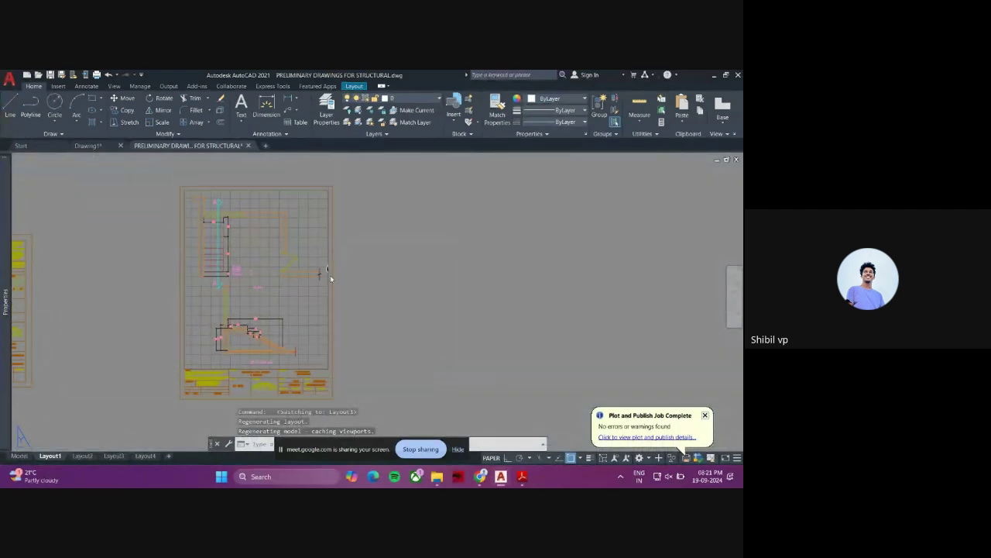
middle_drag(330, 275, 326, 198)
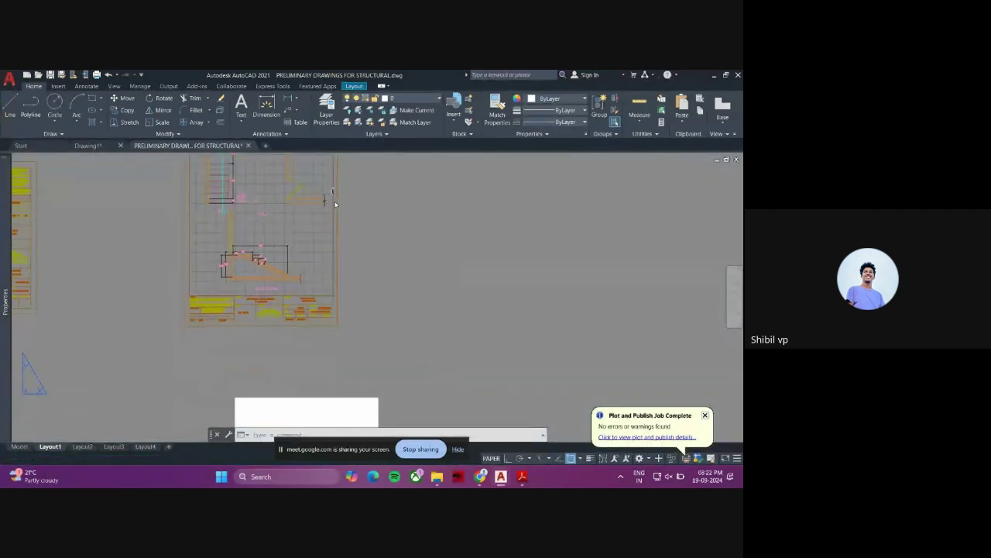
click(383, 348)
click(131, 287)
click(281, 344)
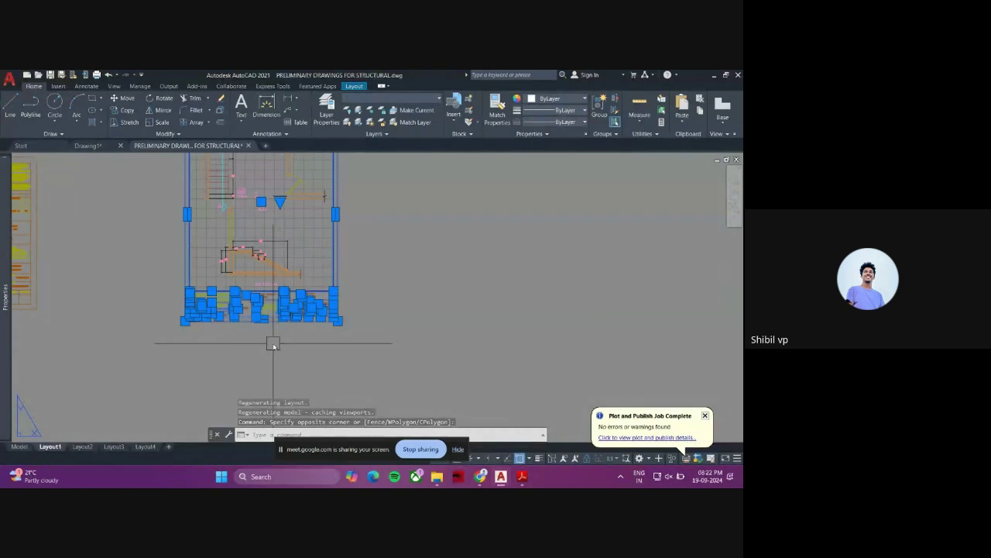
key(ctrl+c)
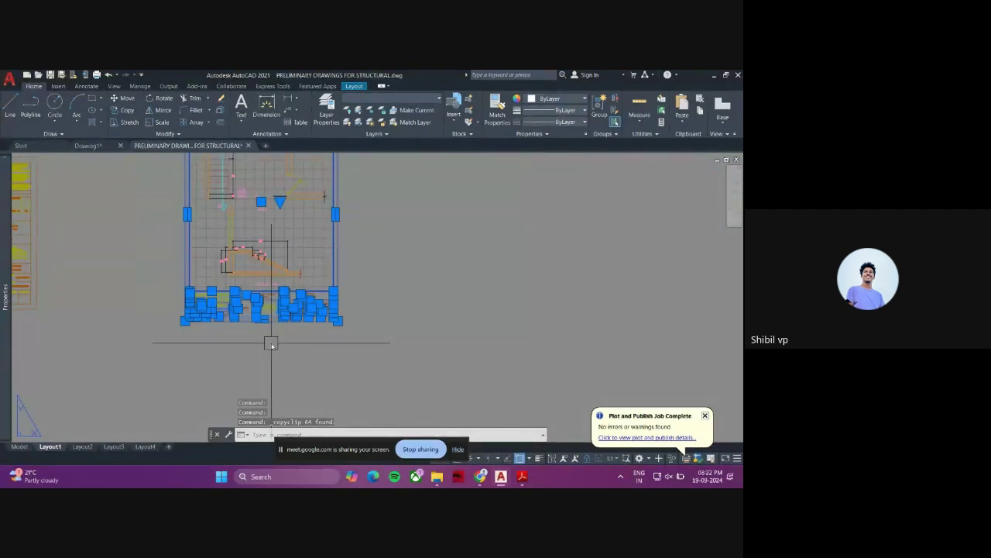
key(Escape)
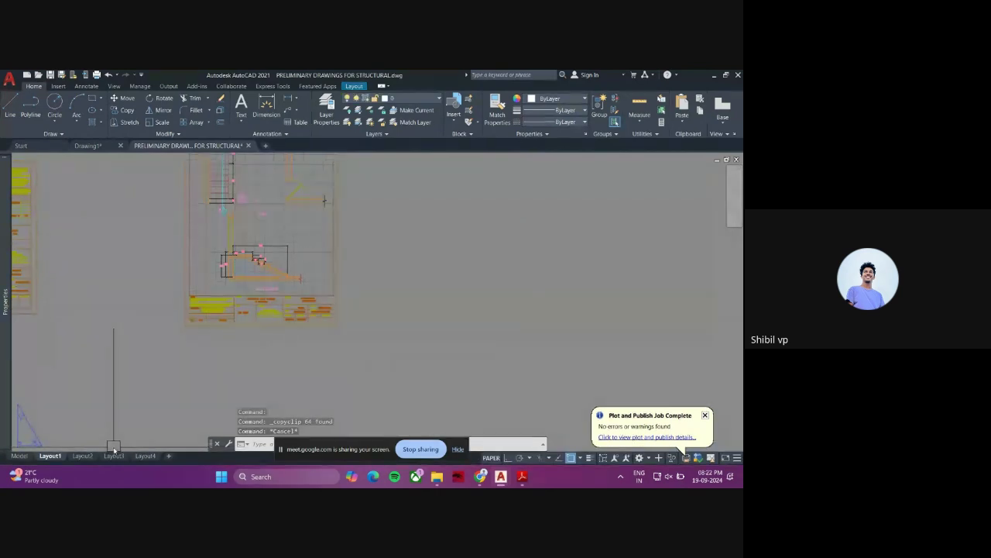
- Open Layout3 and erase its default viewport from the paper
click(114, 455)
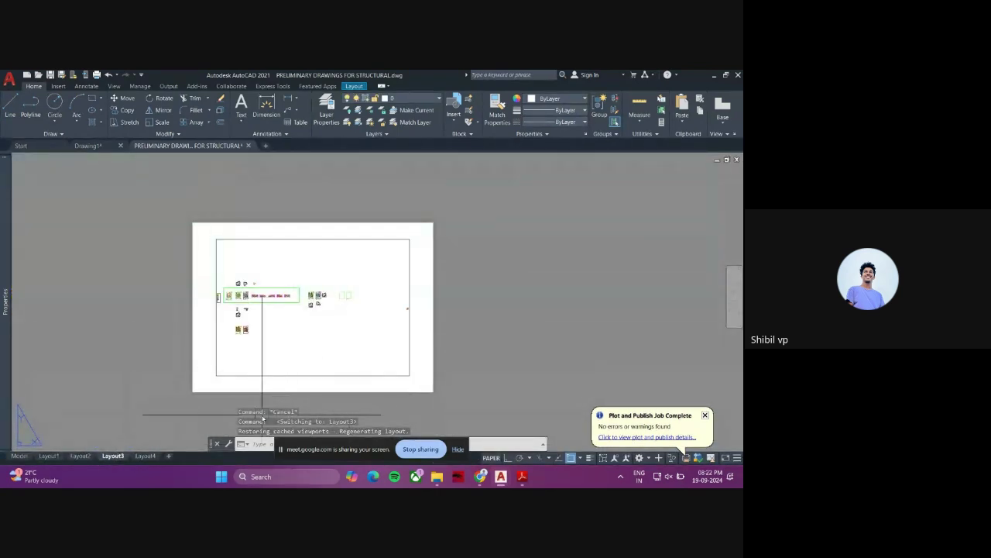
click(262, 403)
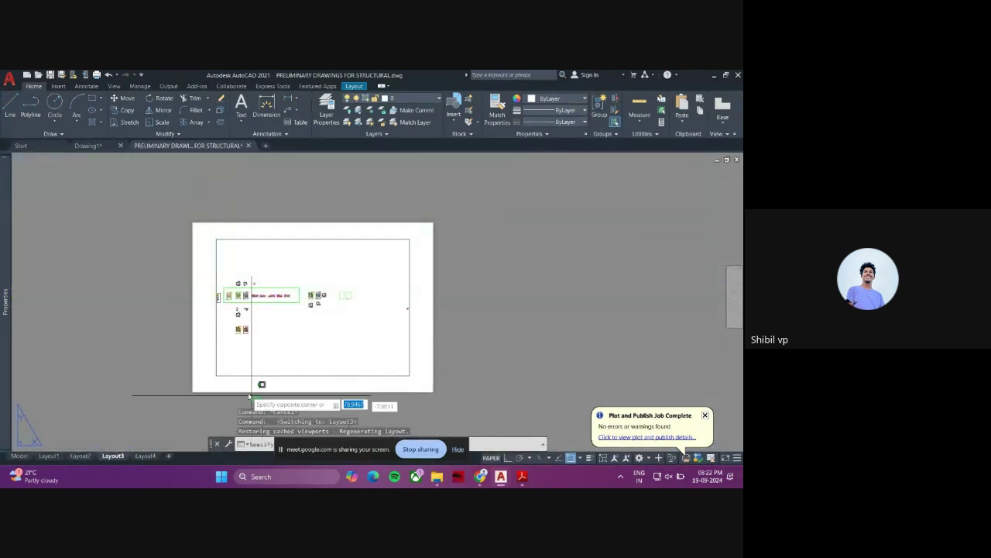
click(154, 298)
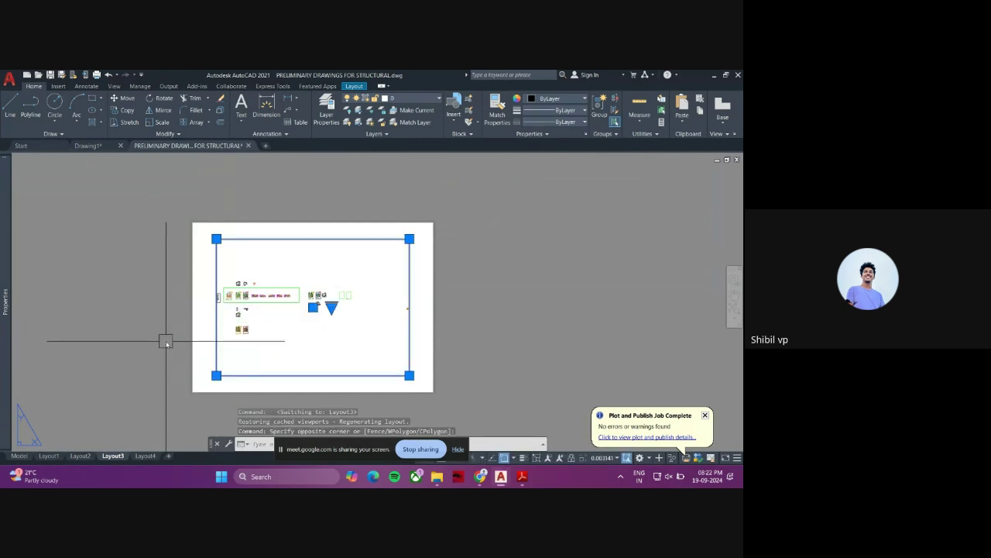
key(Delete)
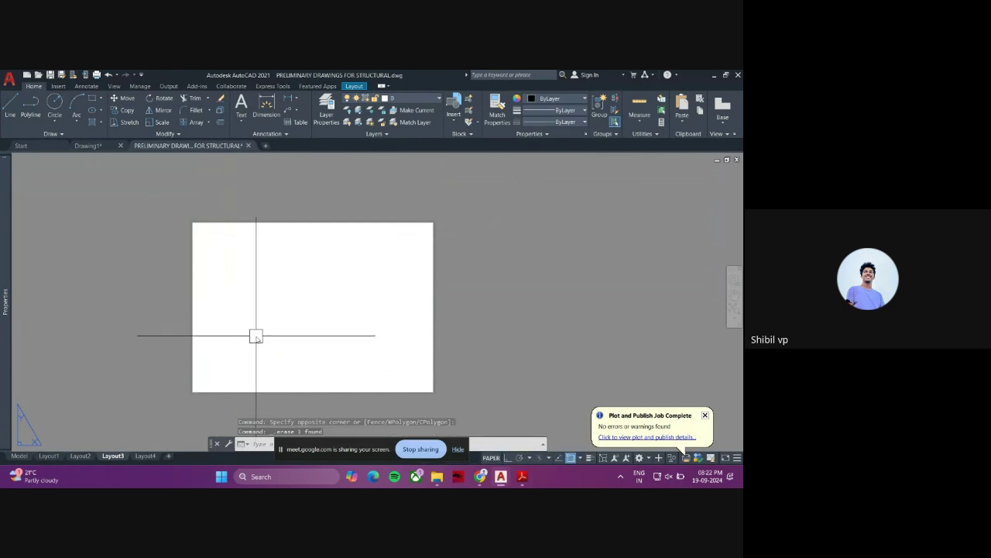
- Paste the copied staircase sheet with its frame and title block into Layout3 beside the white paper area
key(ctrl+v)
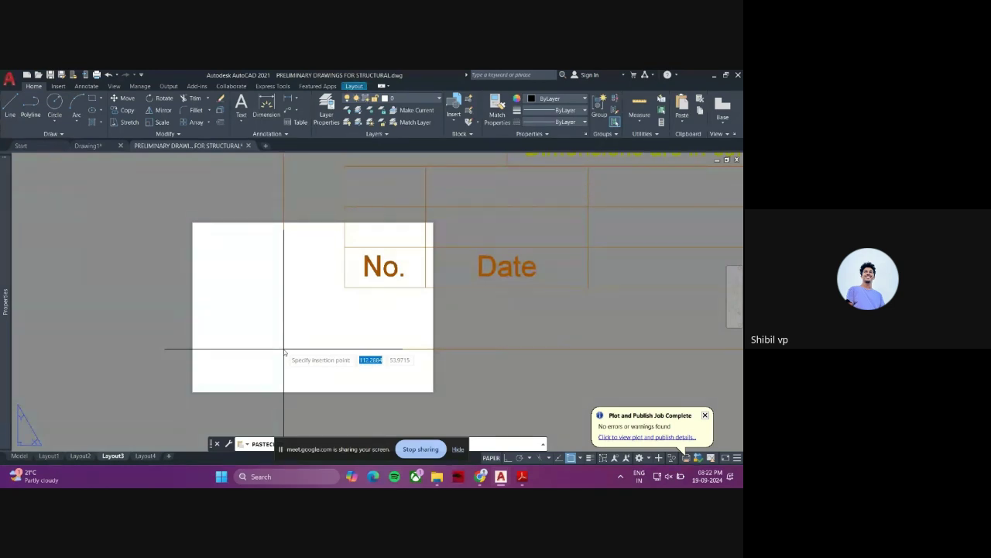
scroll(284, 354, down, 4)
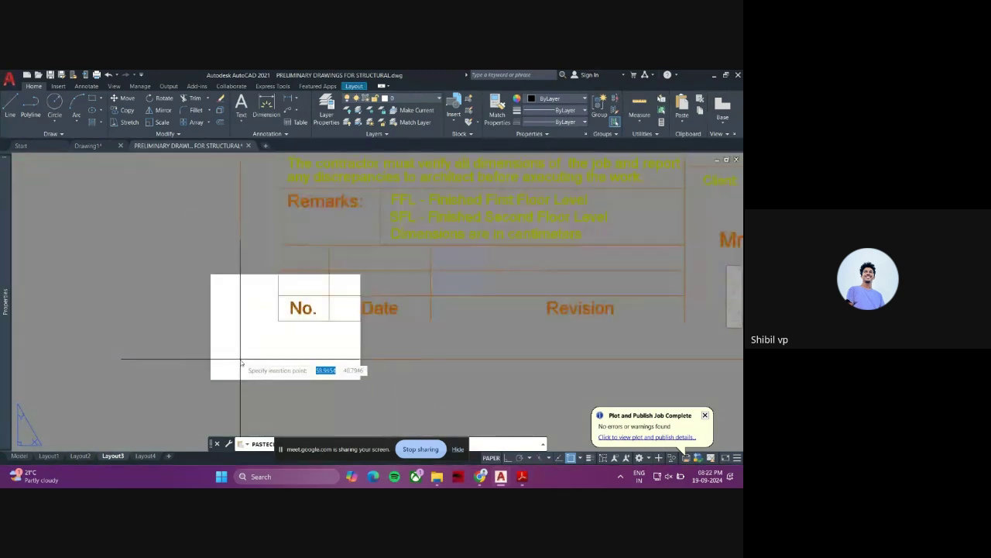
scroll(320, 309, up, 2)
middle_drag(318, 308, 335, 296)
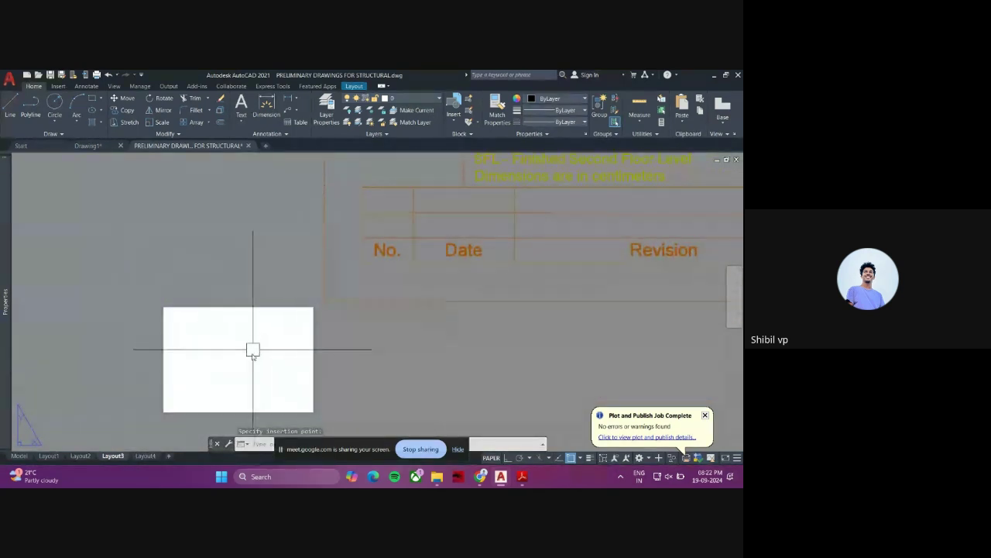
scroll(247, 358, down, 5)
scroll(247, 357, down, 2)
middle_drag(387, 294, 306, 348)
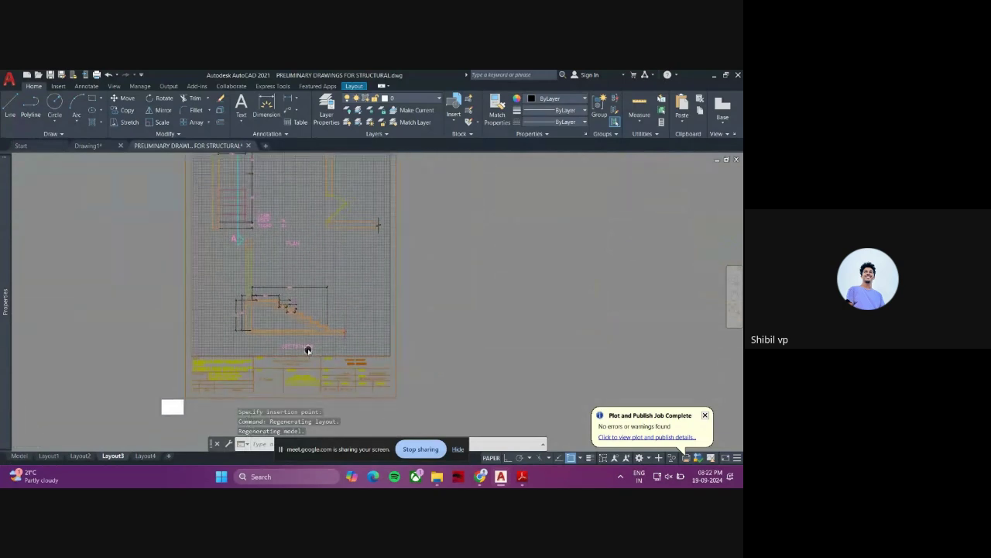
scroll(309, 342, down, 2)
- Erase the staircase viewport from the pasted sheet in Layout3, keeping the outer frame and title block
key(Escape)
scroll(232, 299, up, 4)
click(240, 306)
key(Escape)
key(Escape)
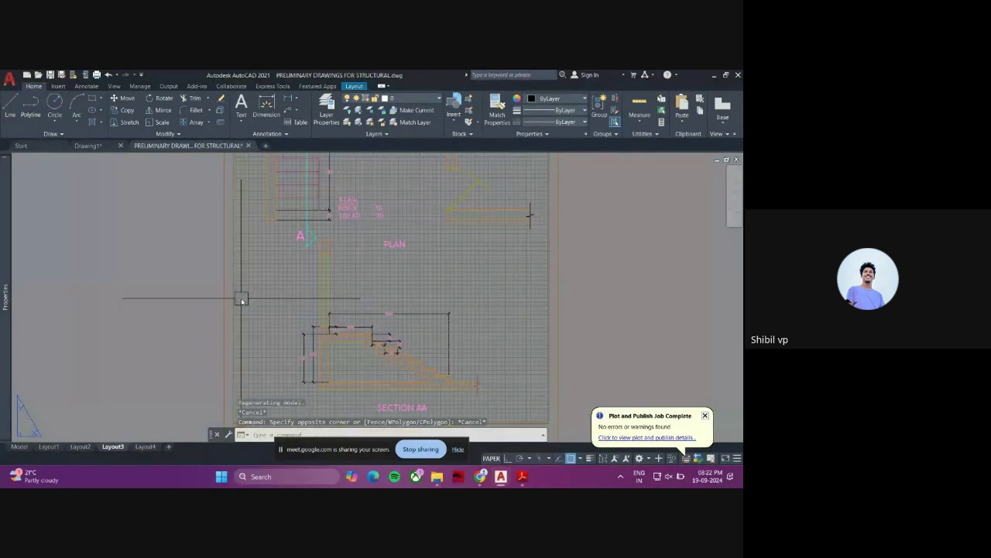
scroll(280, 318, down, 3)
scroll(279, 317, up, 4)
click(242, 294)
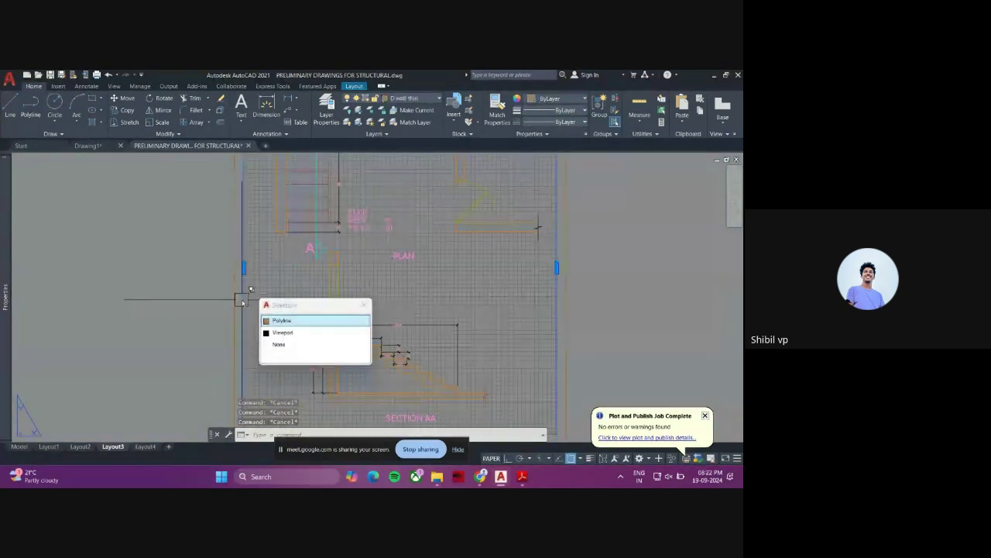
click(291, 333)
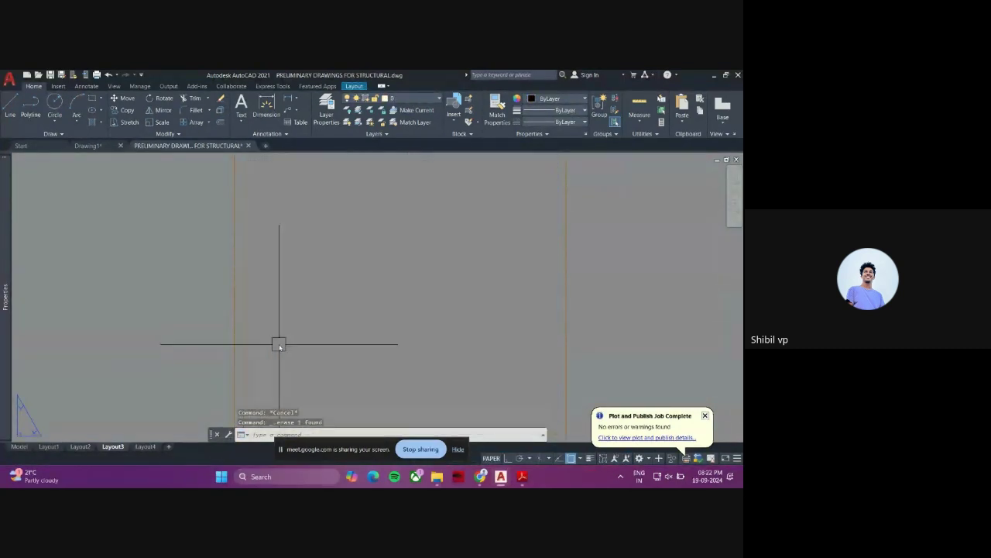
key(Delete)
scroll(279, 343, down, 3)
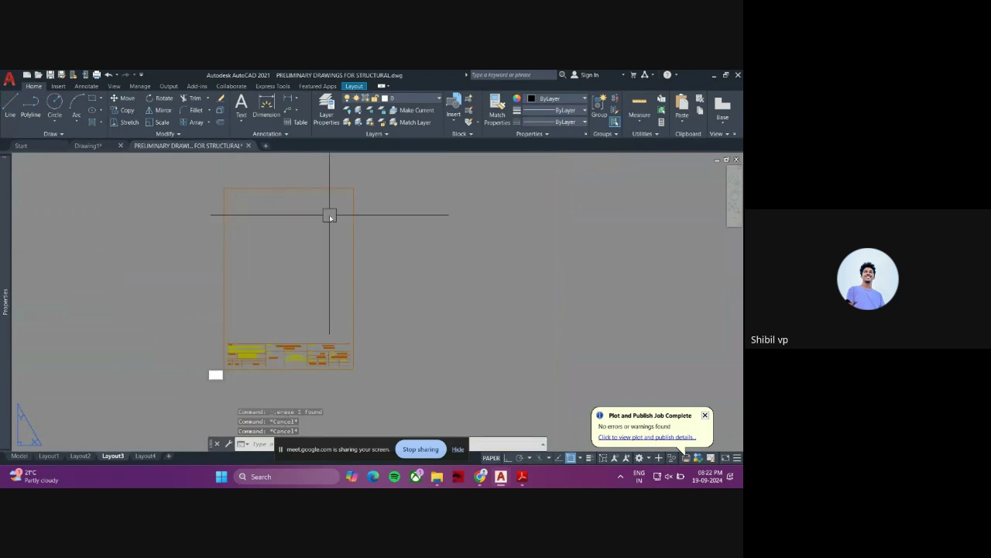
middle_drag(291, 270, 295, 286)
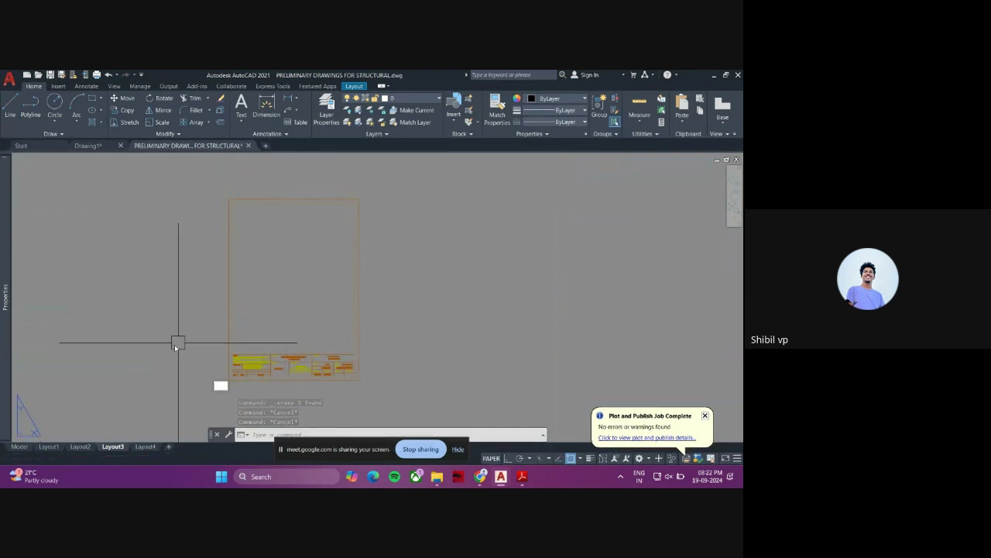
- View the bedroom plan in model space and return to Layout3
click(21, 448)
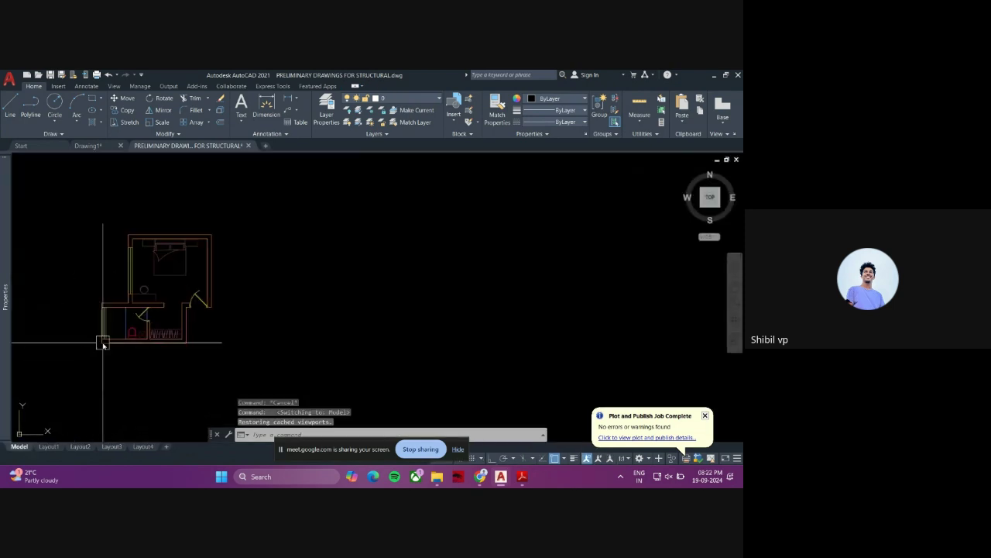
click(112, 447)
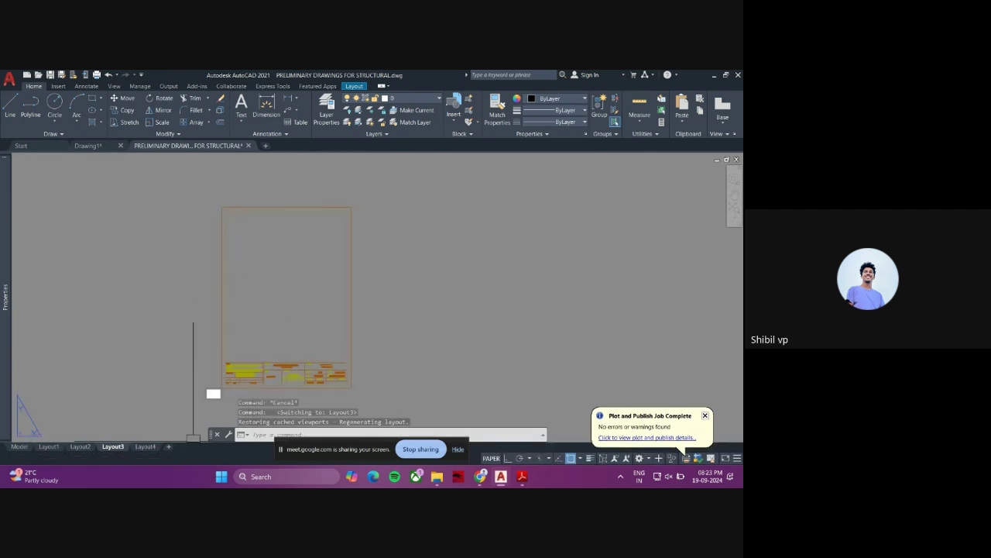
key(Escape)
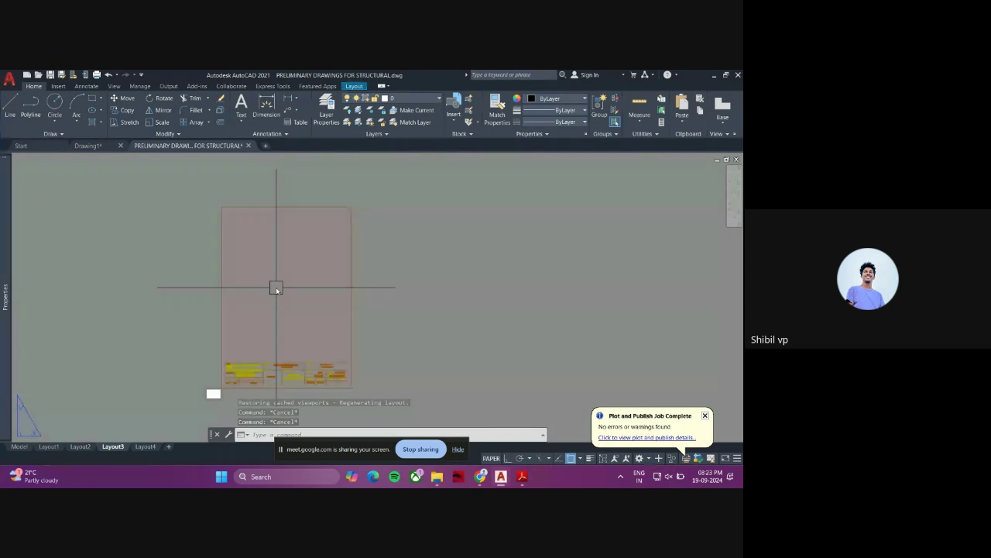
- Create a new viewport with the Active Model Configuration, filling the sheet frame down to the title block's upper edge
text(v)
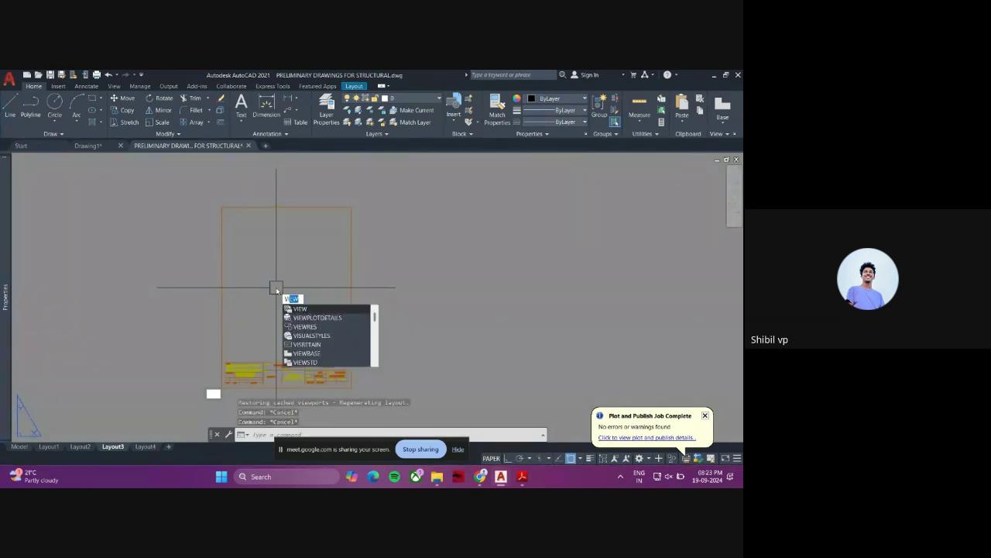
text(iewpo)
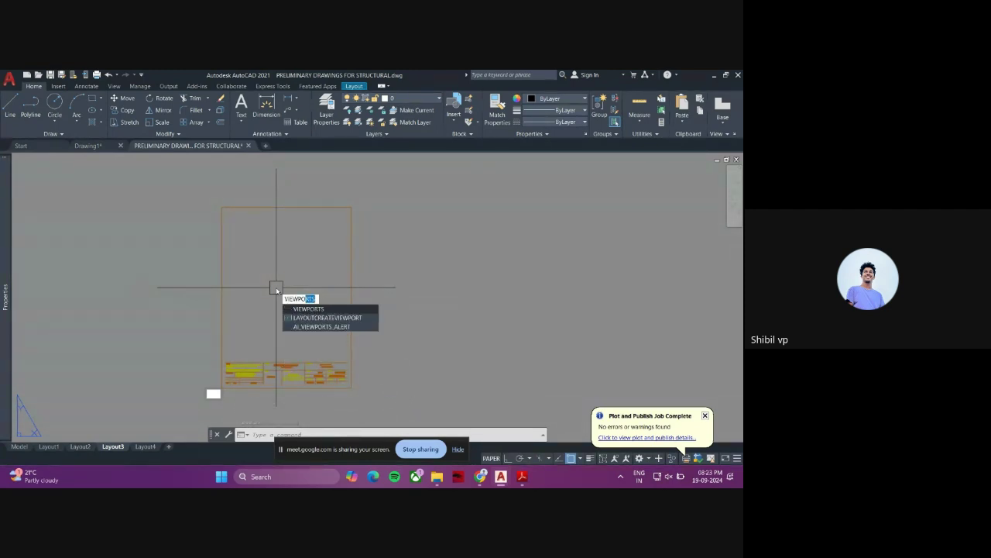
click(313, 309)
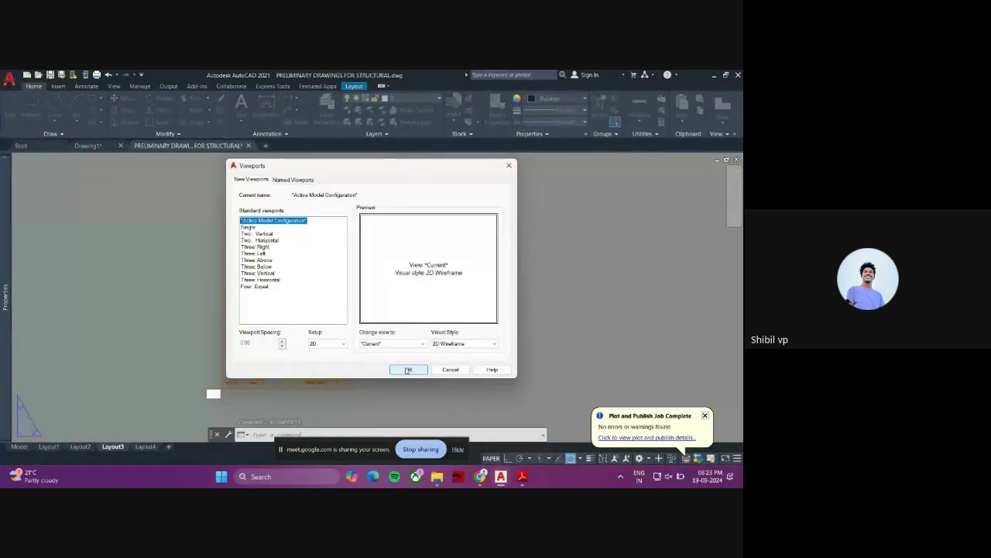
click(408, 370)
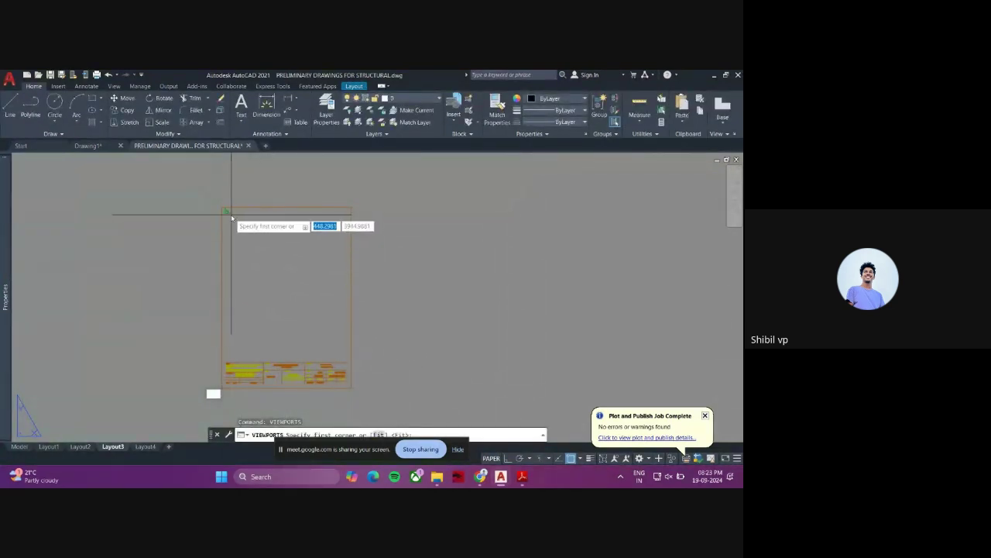
middle_drag(258, 257, 260, 271)
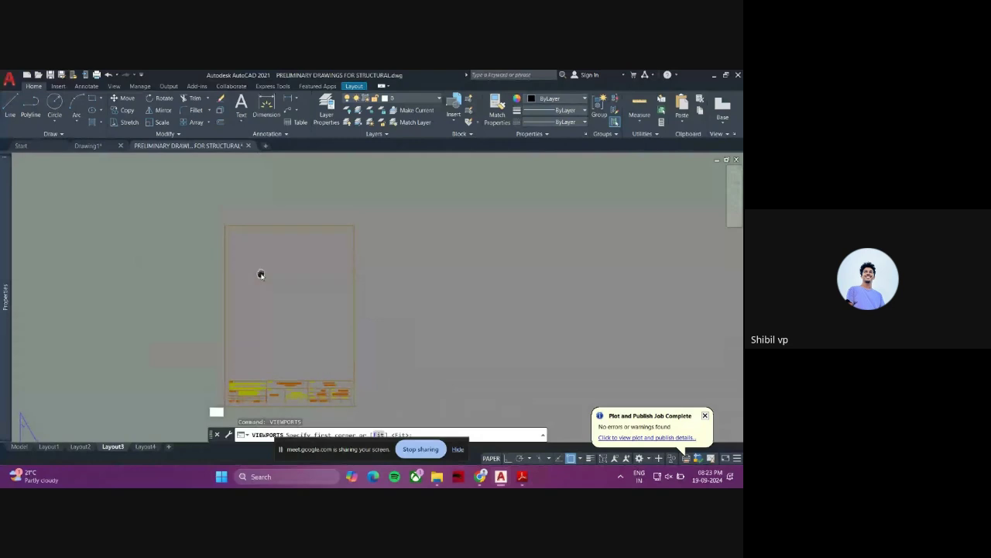
scroll(241, 247, up, 4)
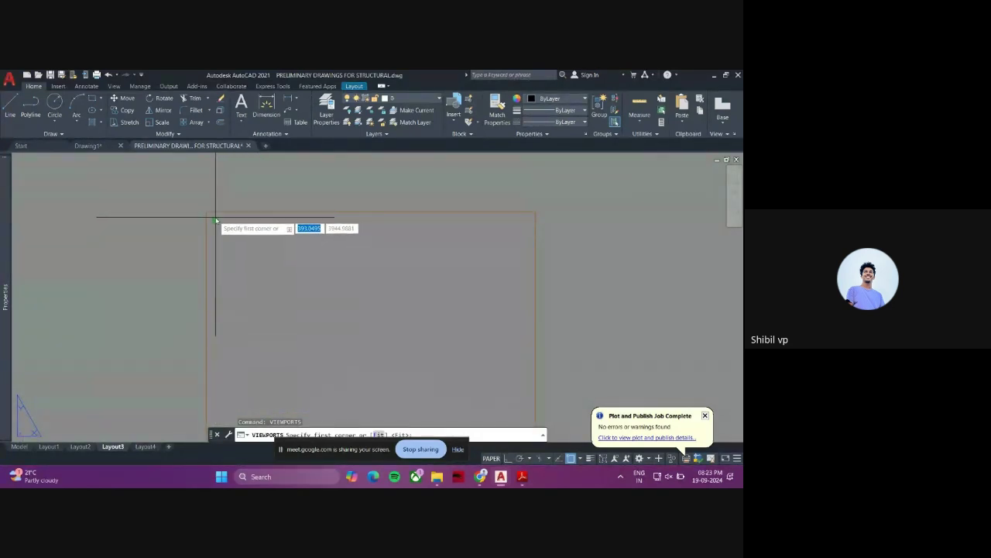
click(232, 217)
scroll(284, 286, down, 3)
scroll(323, 326, up, 2)
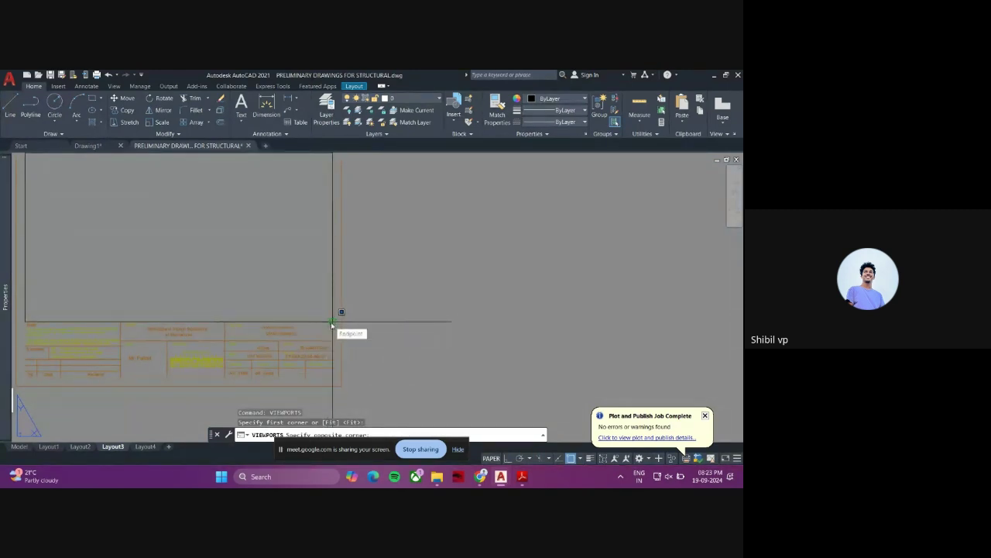
click(333, 321)
scroll(287, 341, down, 4)
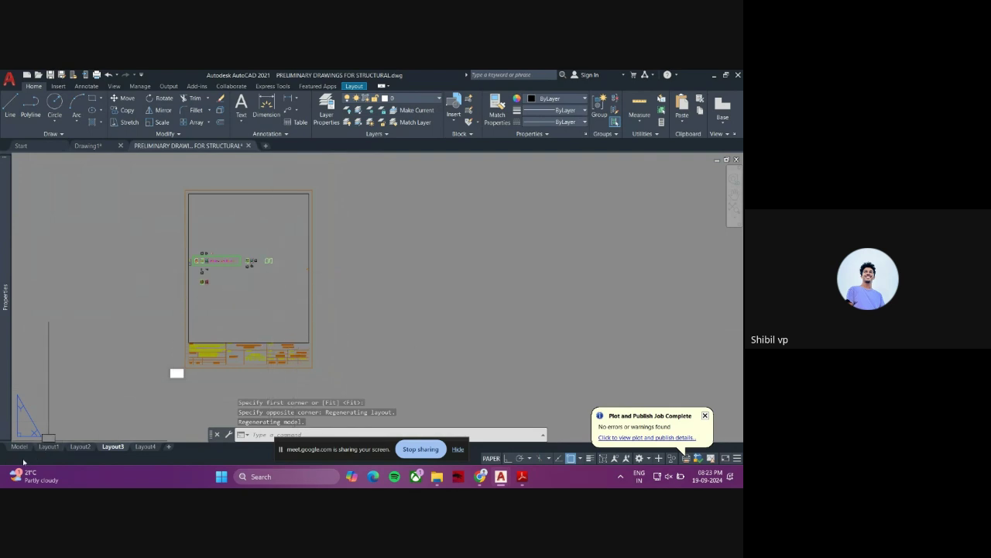
- Activate the new viewport and fit the bedroom plan inside it with a Zoom window
double_click(255, 287)
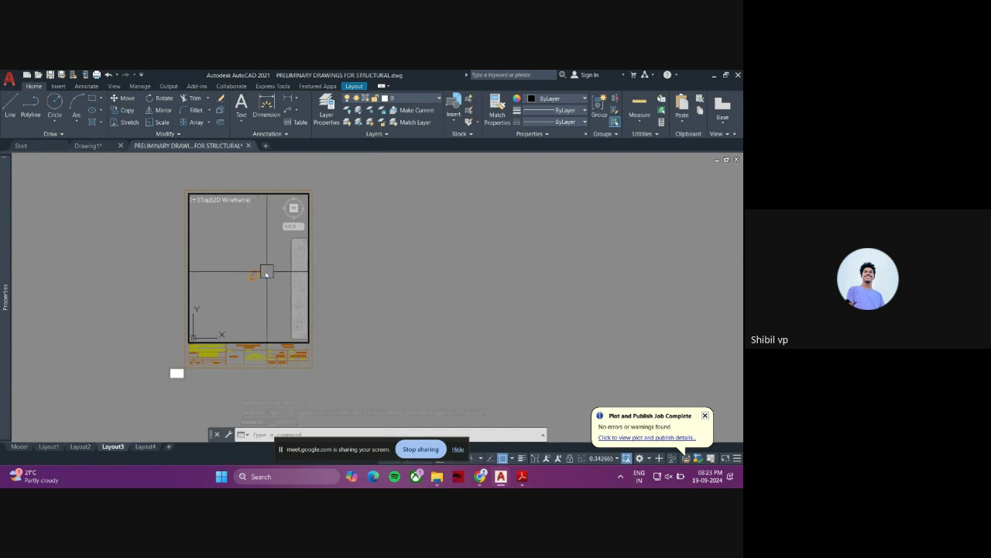
scroll(241, 274, up, 2)
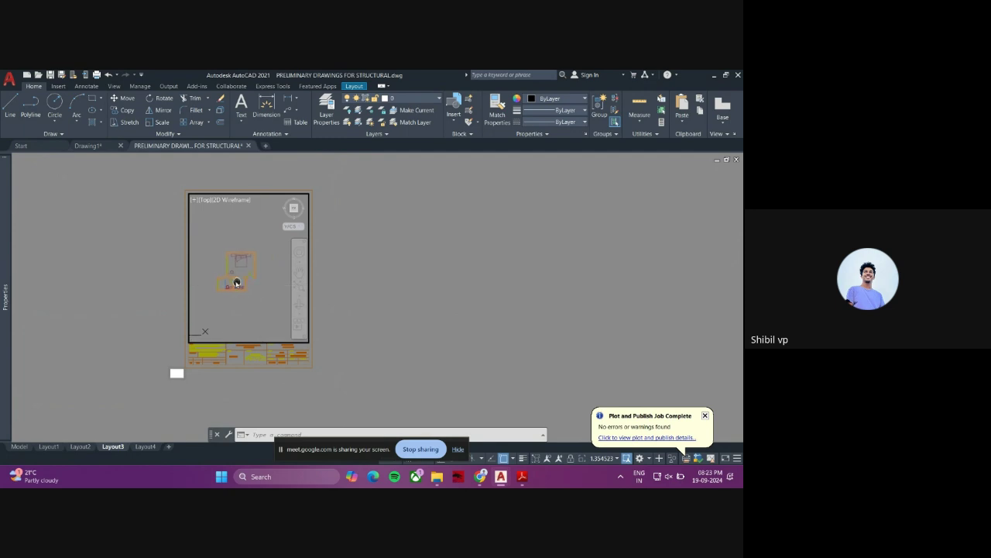
scroll(242, 268, up, 2)
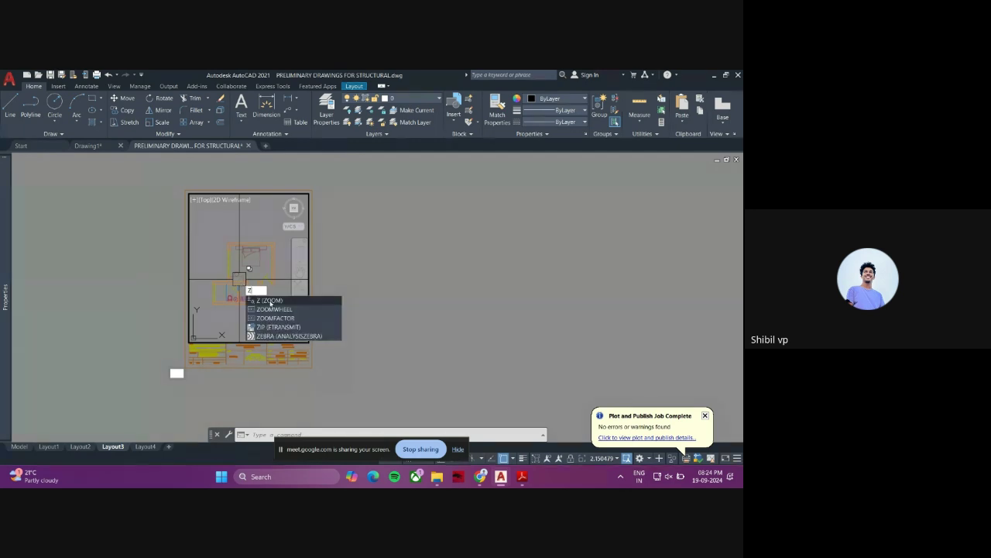
key(Return)
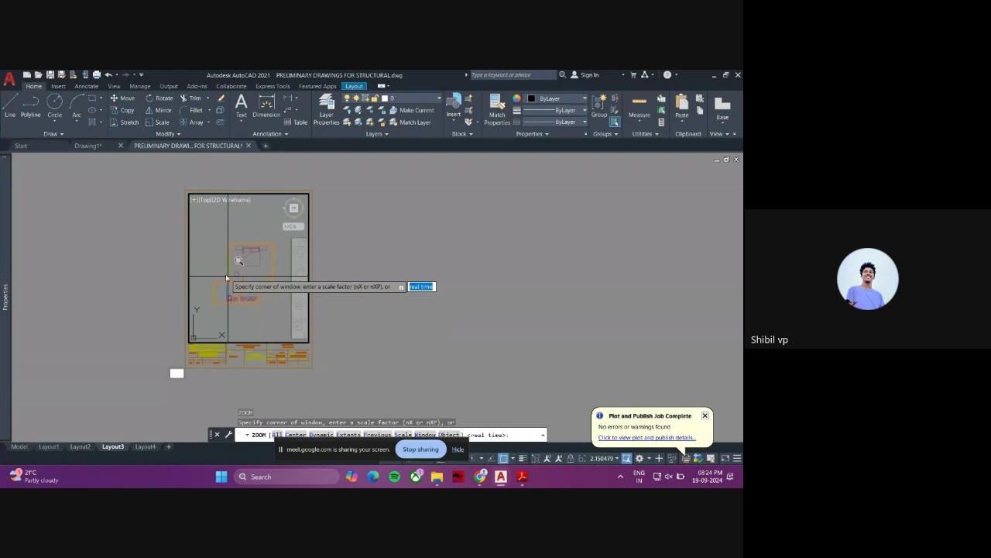
click(205, 230)
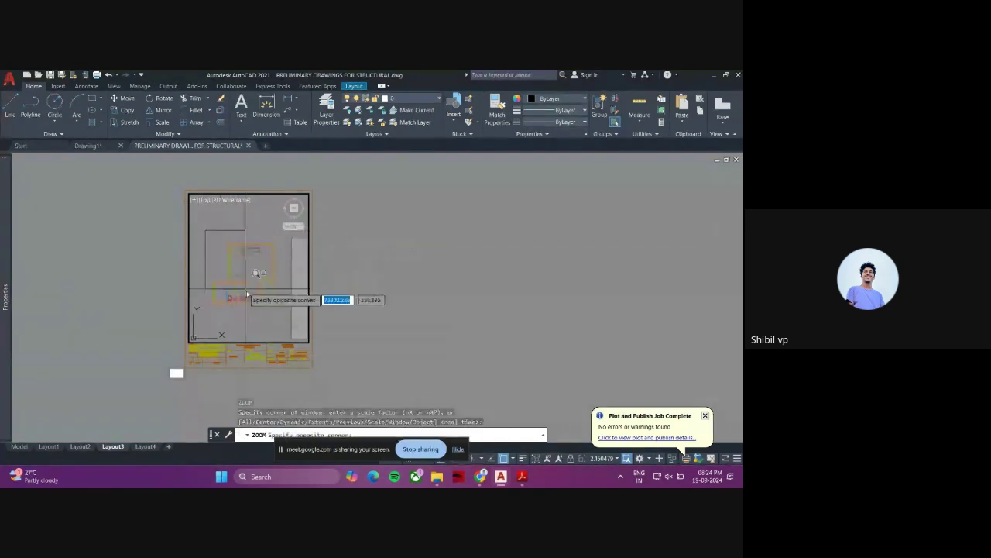
click(280, 316)
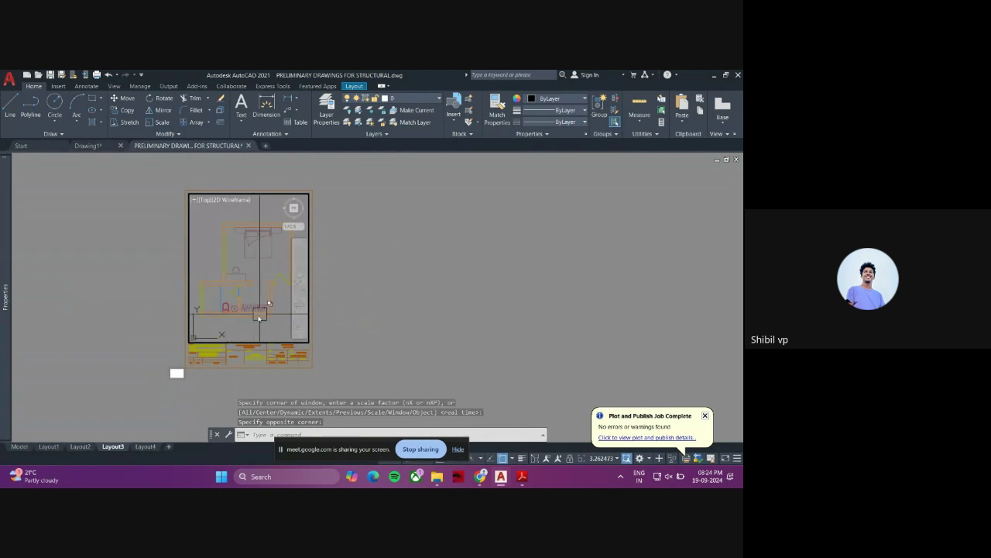
- Leave the bedroom viewport and return to paper space in Layout3
double_click(350, 298)
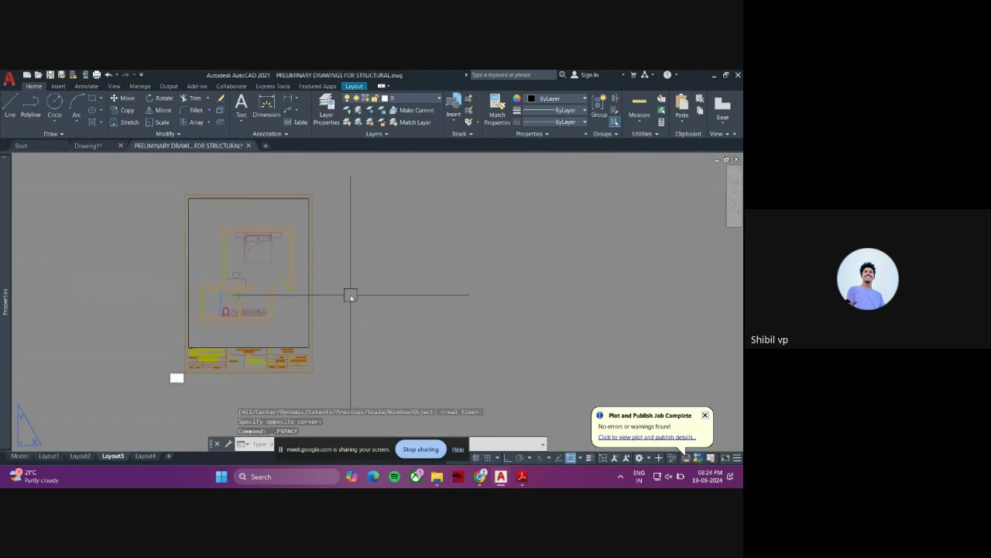
scroll(270, 330, down, 2)
scroll(264, 319, up, 2)
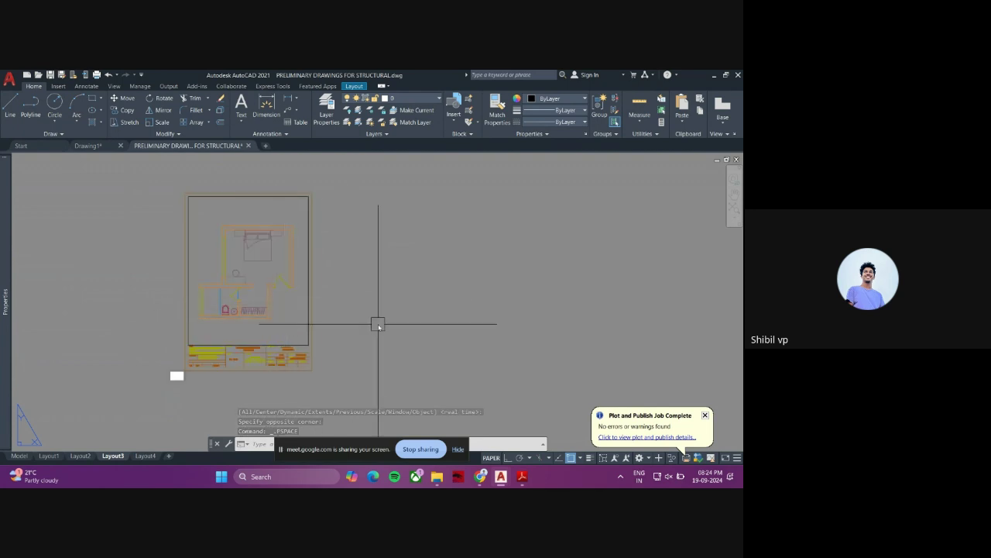
click(289, 313)
double_click(288, 314)
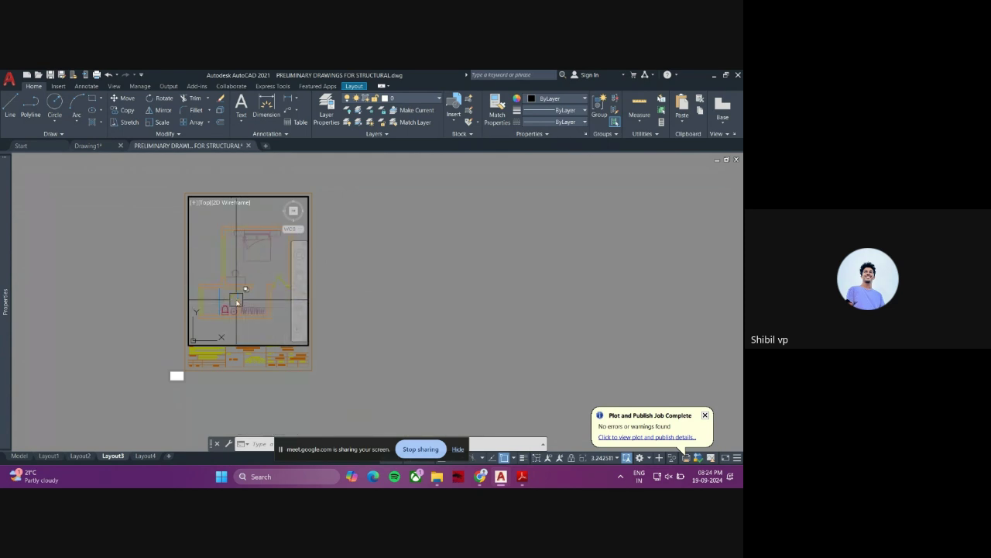
double_click(348, 317)
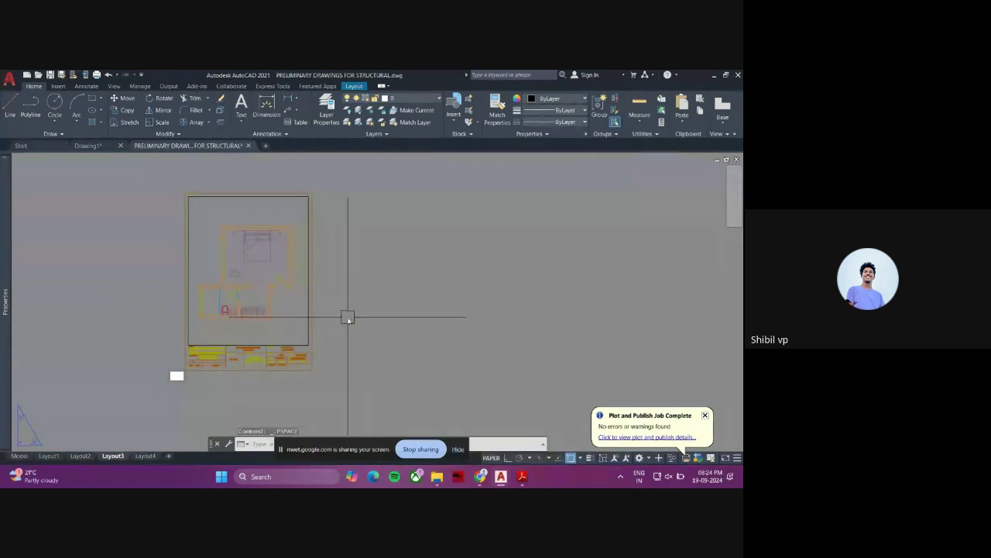
scroll(199, 294, down, 2)
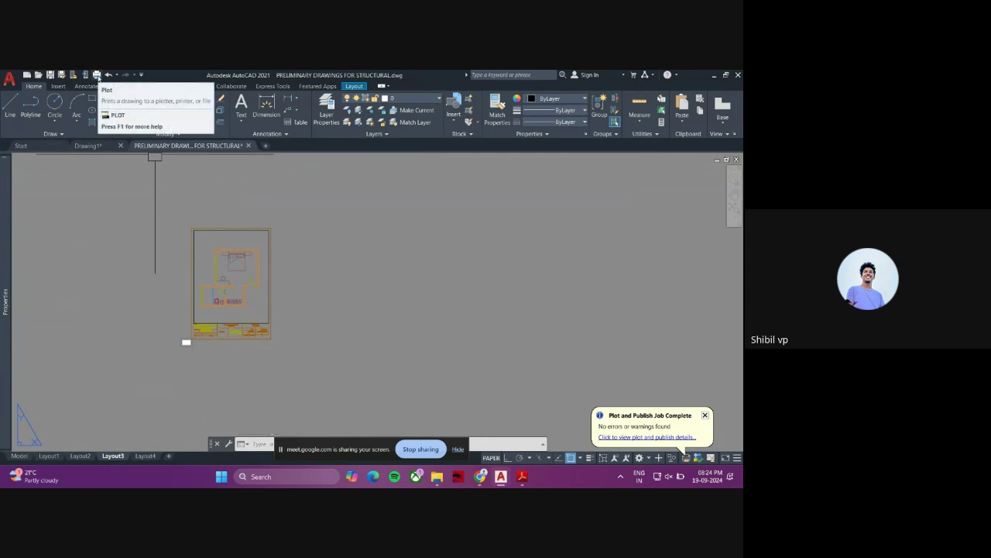
- Start plotting Layout3 with the page setup from the previous plot
click(97, 76)
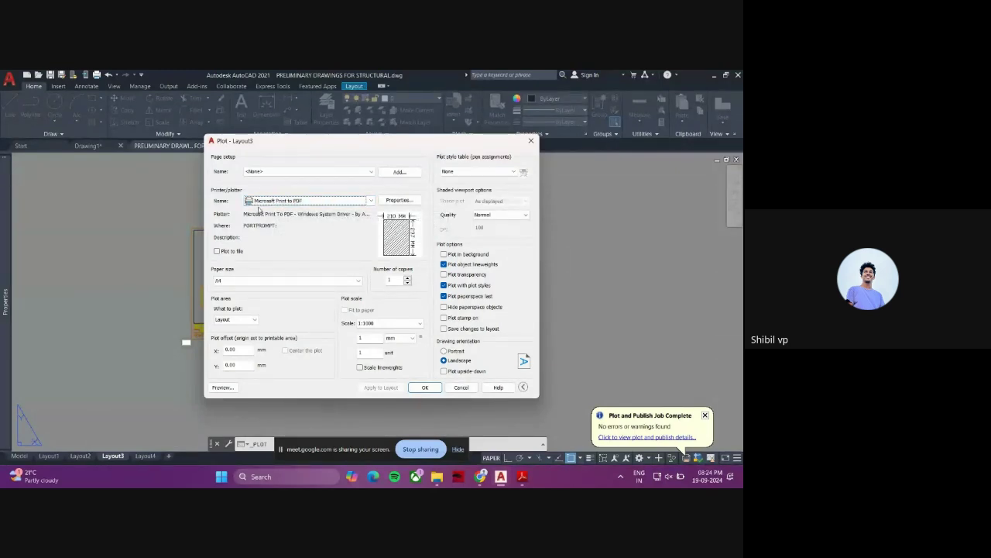
click(282, 172)
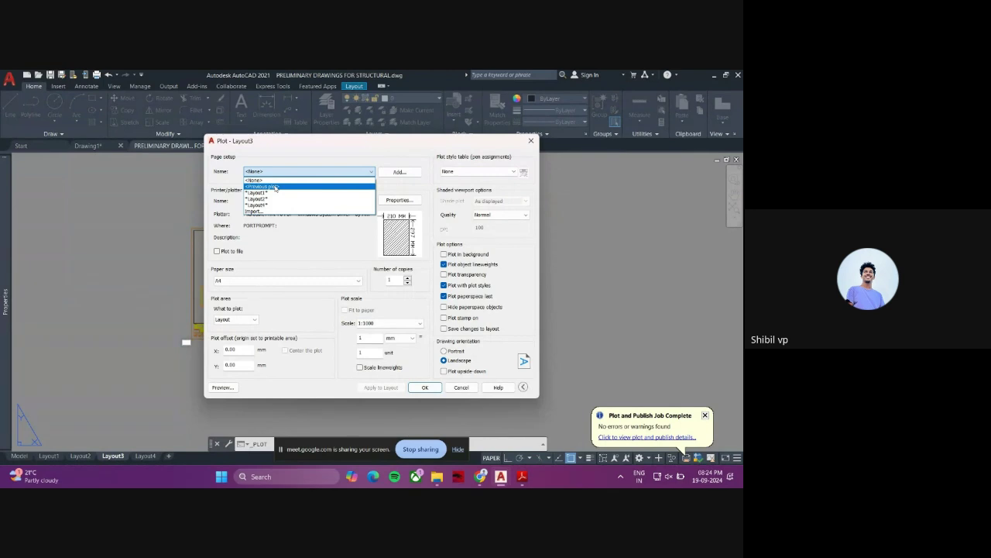
click(275, 187)
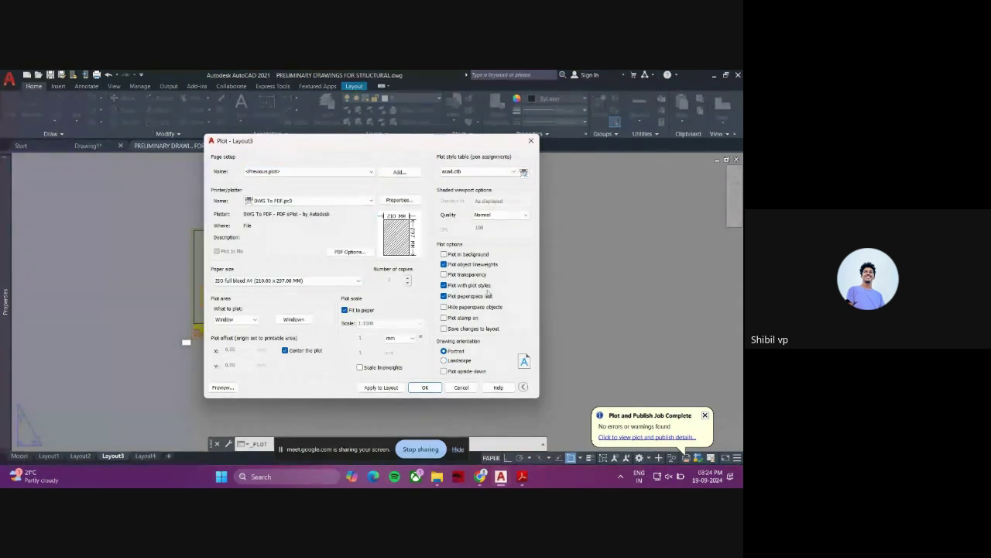
- Define the plot window around the sheet's outer frame, from its upper-left corner to its lower-right corner
click(295, 319)
scroll(190, 225, up, 4)
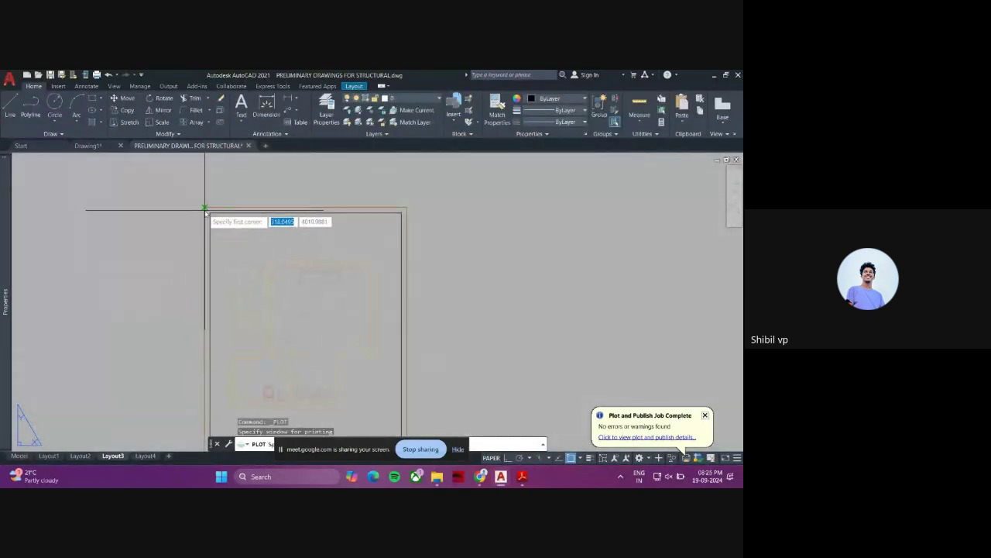
scroll(256, 272, down, 4)
scroll(294, 333, up, 5)
click(287, 275)
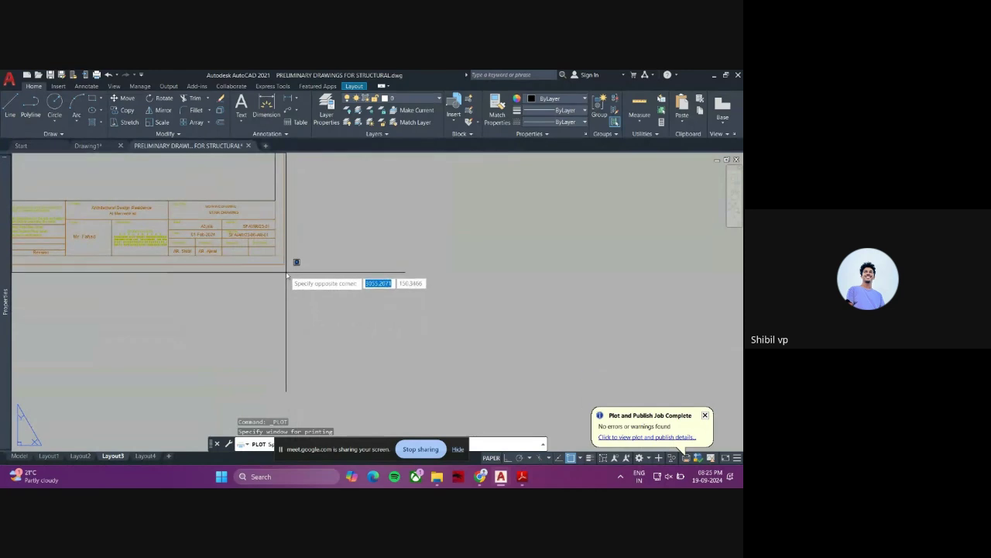
click(287, 274)
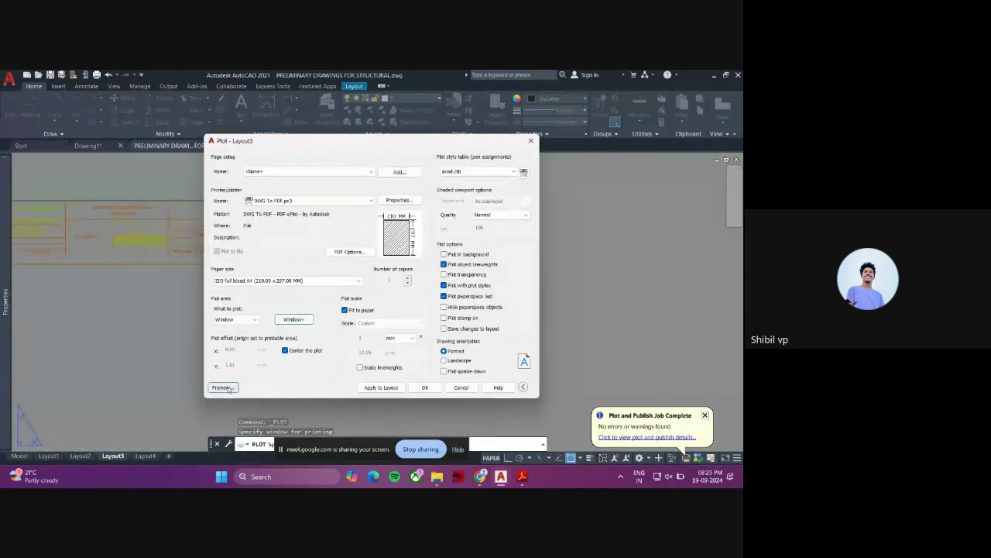
- Preview the colour plot of the bedroom sheet, and open the PDF save dialog without saving
click(229, 388)
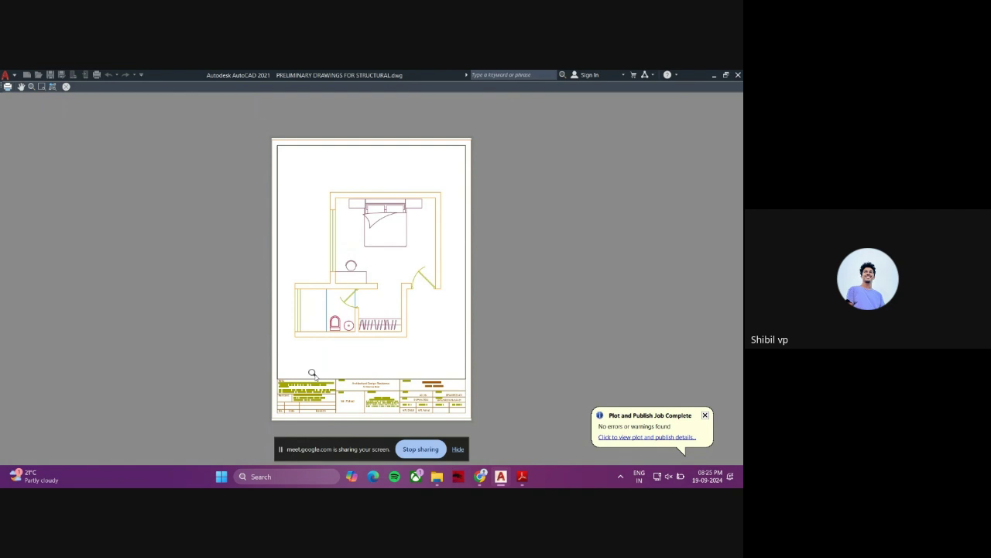
key(Escape)
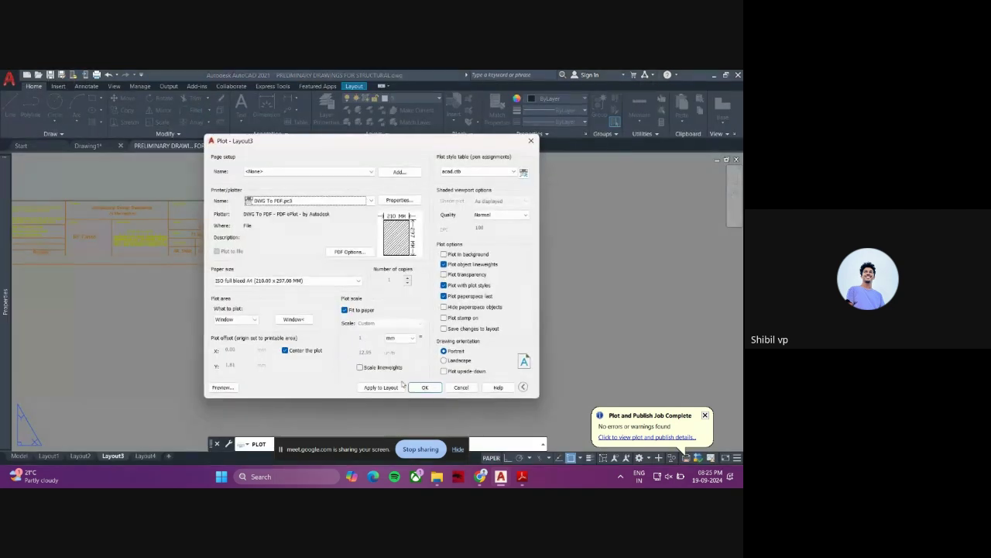
click(436, 390)
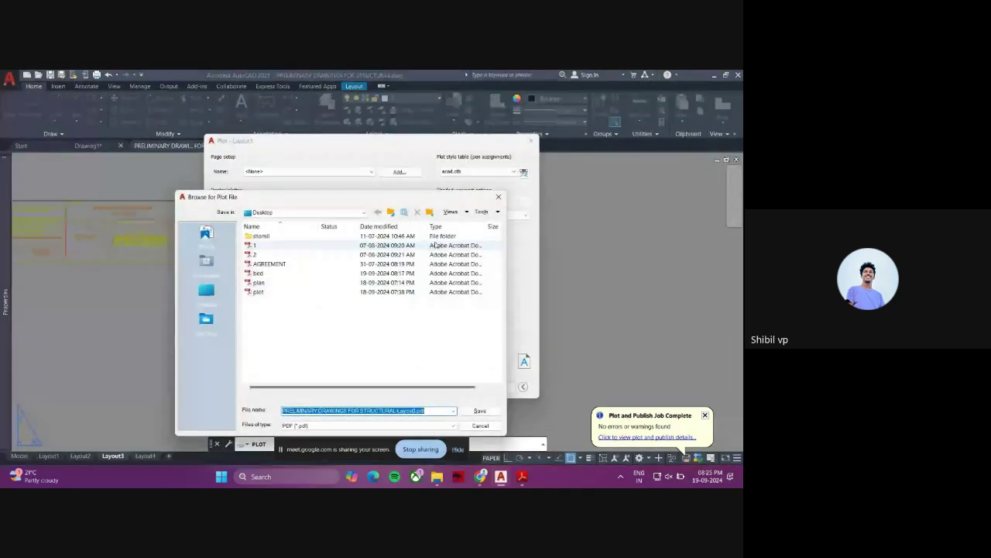
click(499, 197)
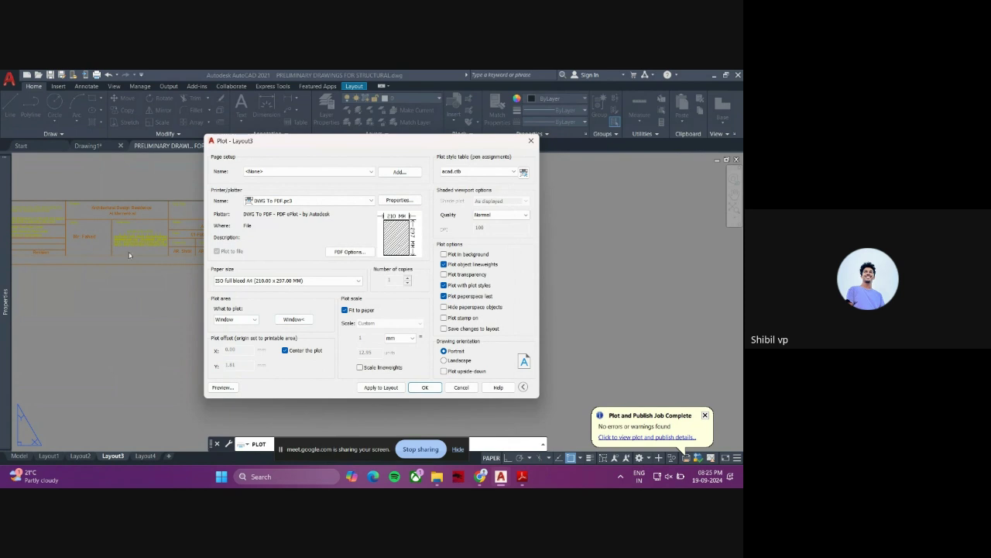
- Set the plot style table to Grayscale.ctb and preview the bedroom sheet
click(470, 173)
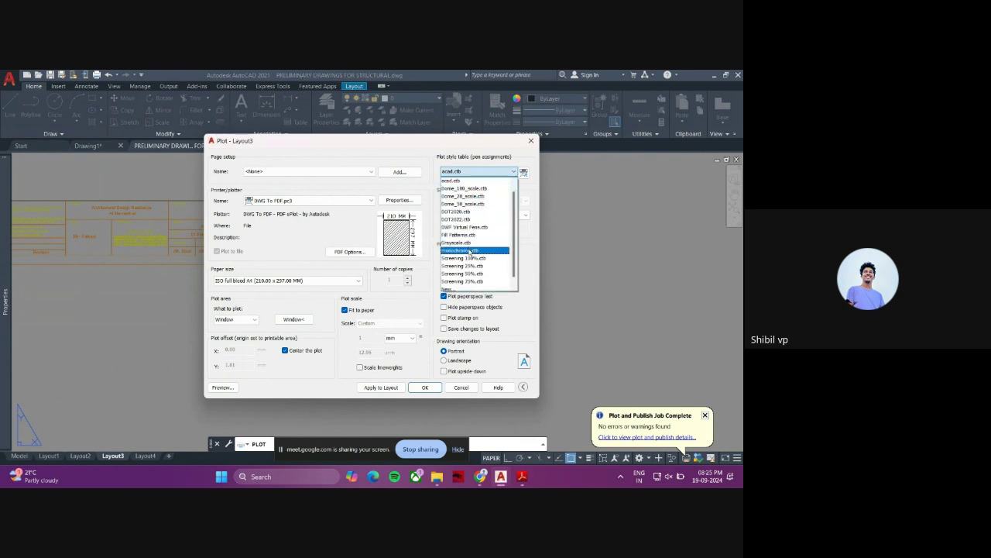
click(472, 242)
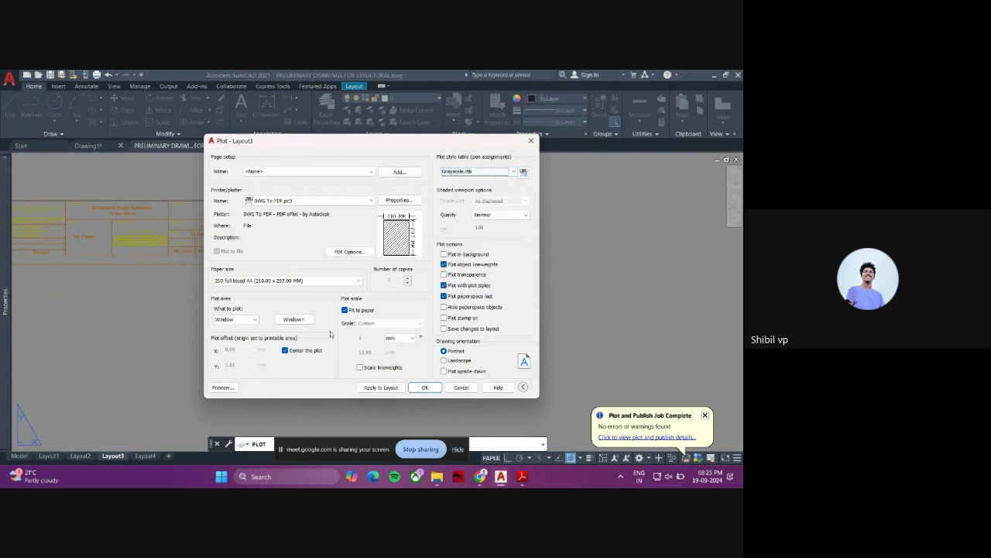
click(228, 385)
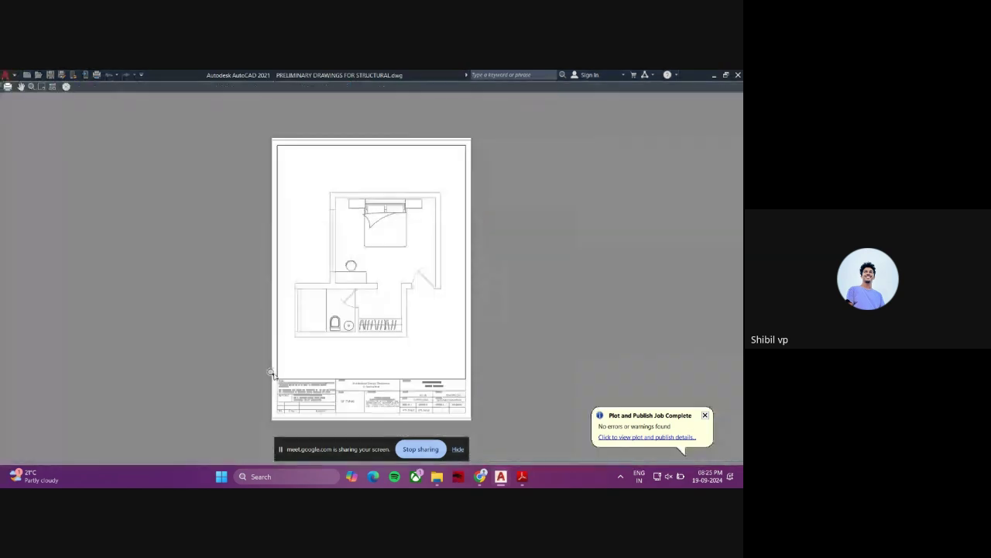
scroll(407, 305, up, 2)
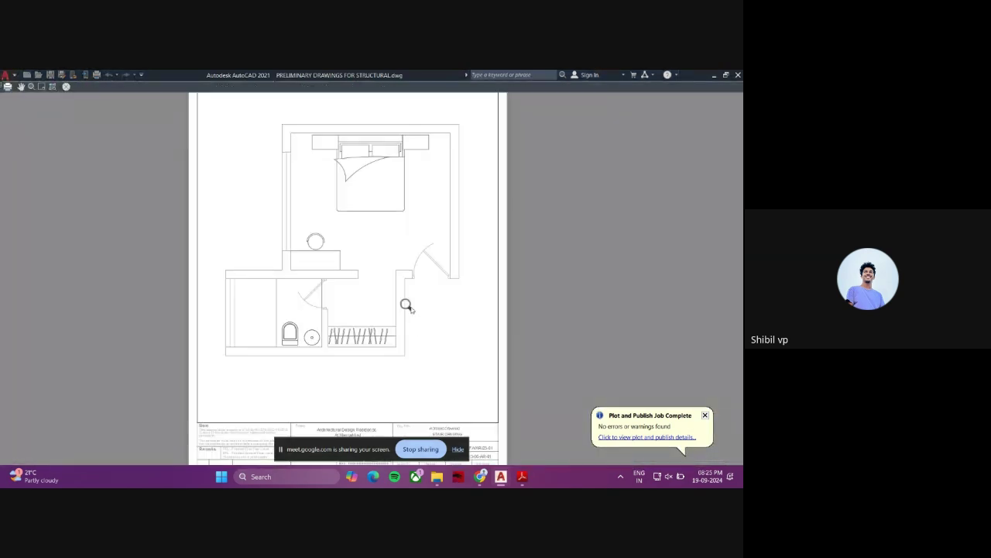
scroll(393, 310, down, 2)
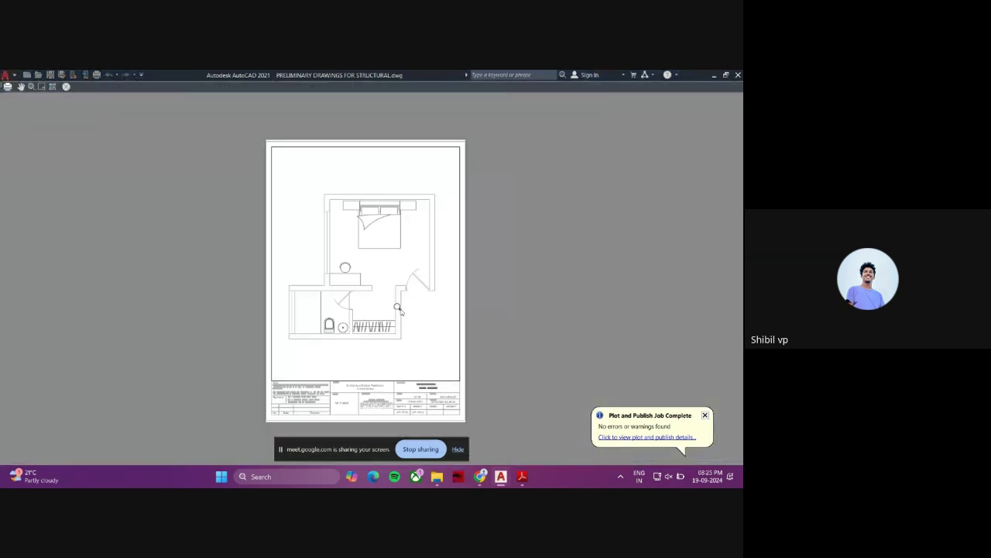
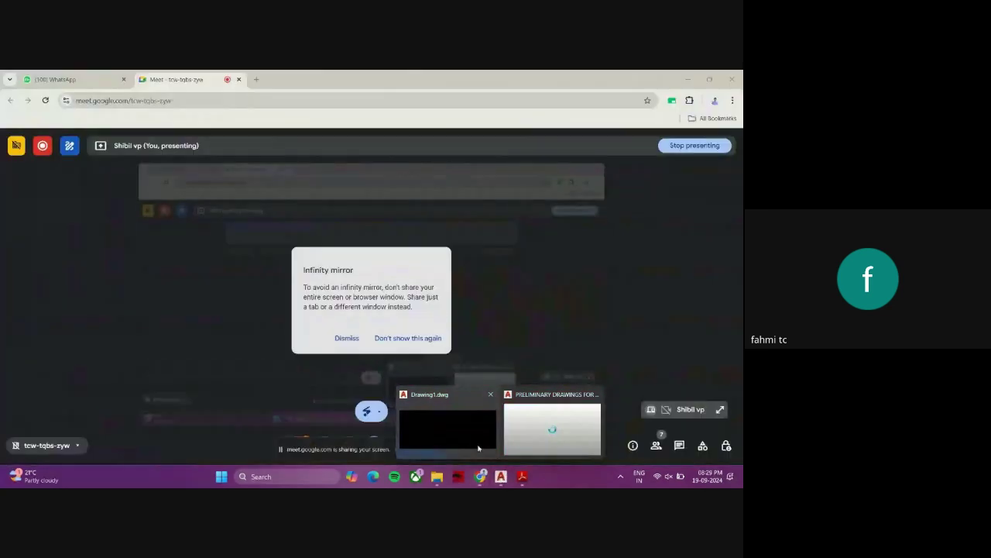
- Switch back to AutoCAD, maximize the plot preview, and start the PDF plot but cancel it without saving
click(478, 448)
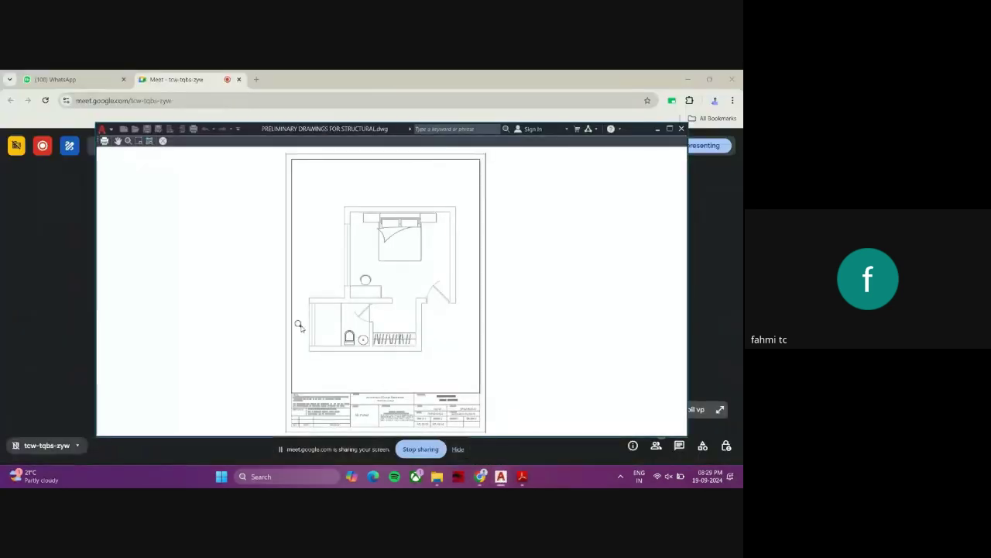
scroll(298, 325, down, 2)
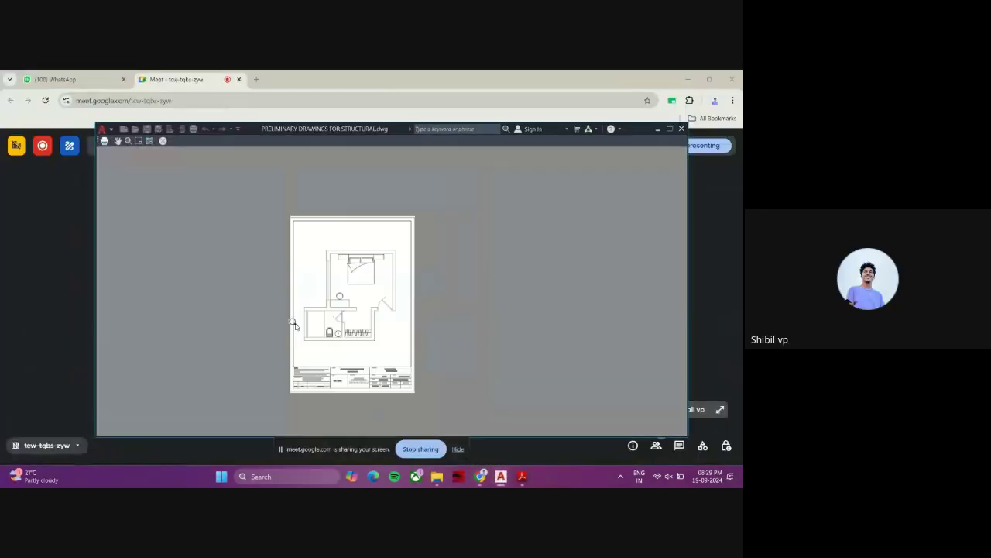
click(670, 129)
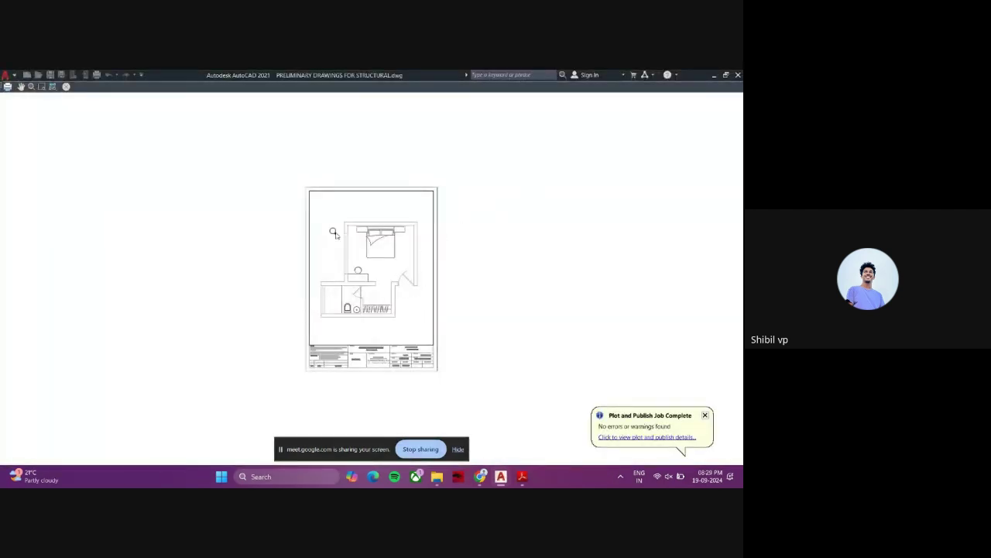
scroll(357, 267, up, 2)
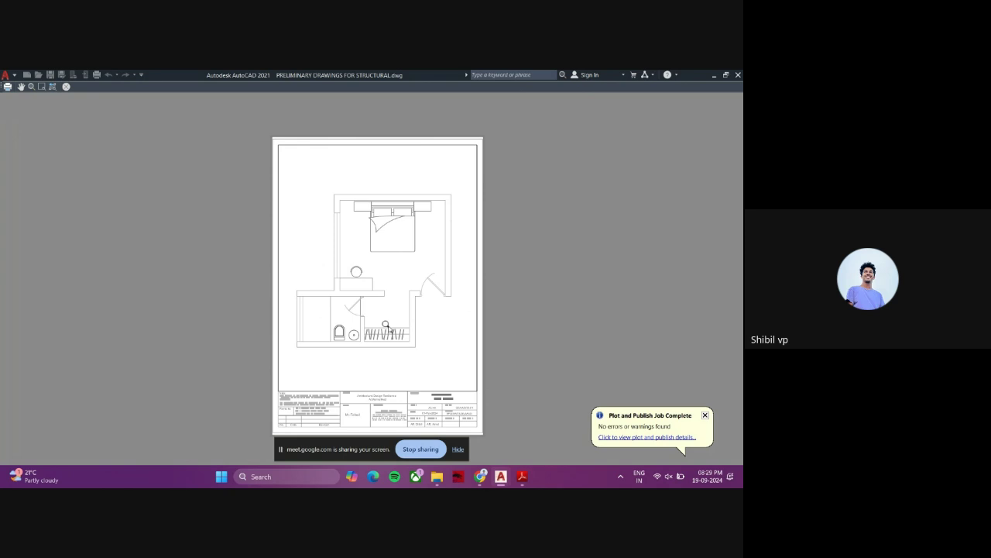
click(7, 86)
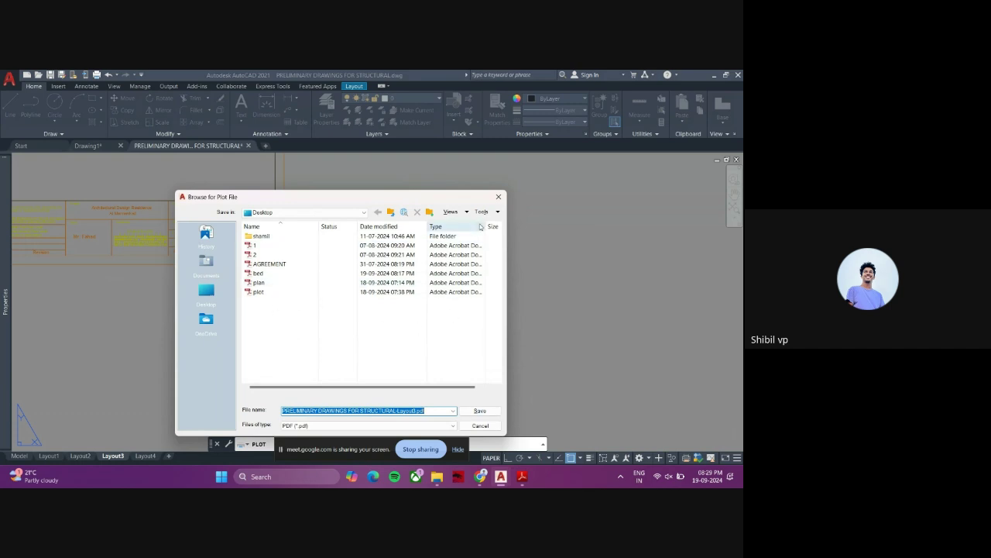
click(499, 196)
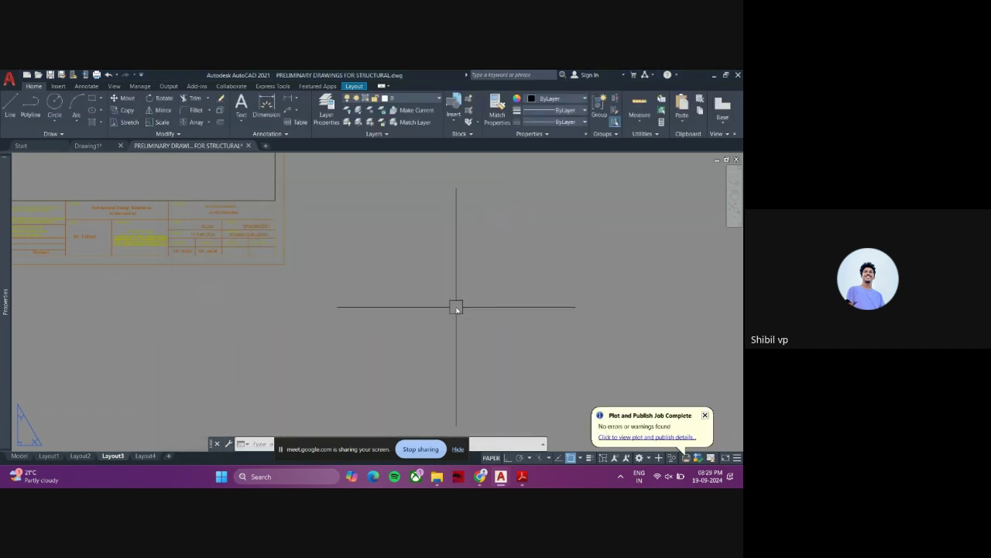
- Pan the bedroom plan inside the activated Layout3 viewport to recentre it, and return to paper space
scroll(456, 309, down, 5)
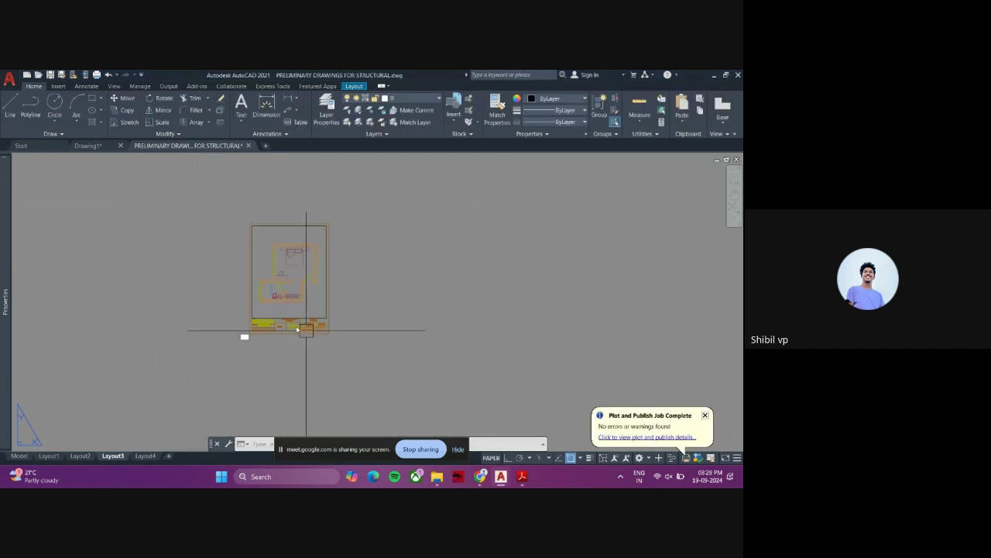
scroll(263, 326, up, 2)
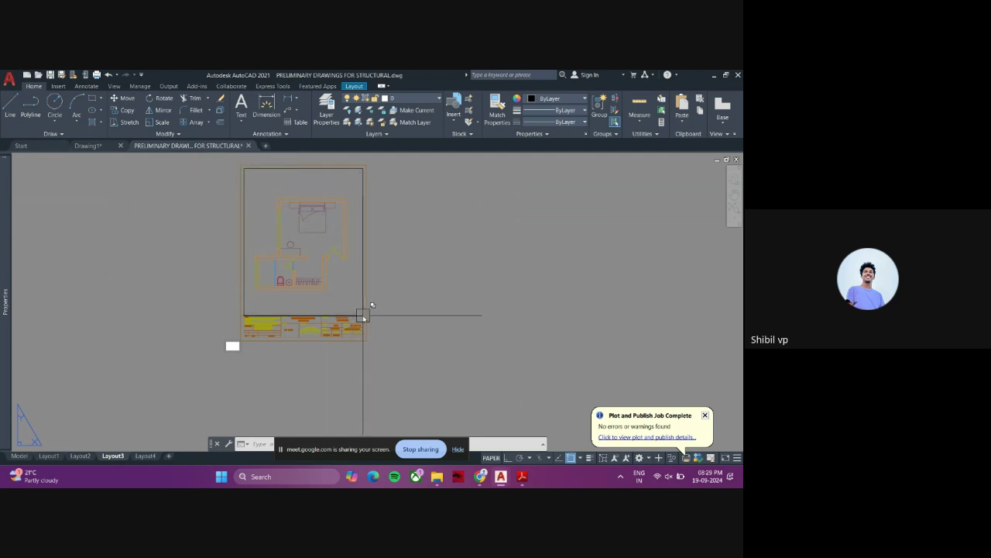
double_click(338, 260)
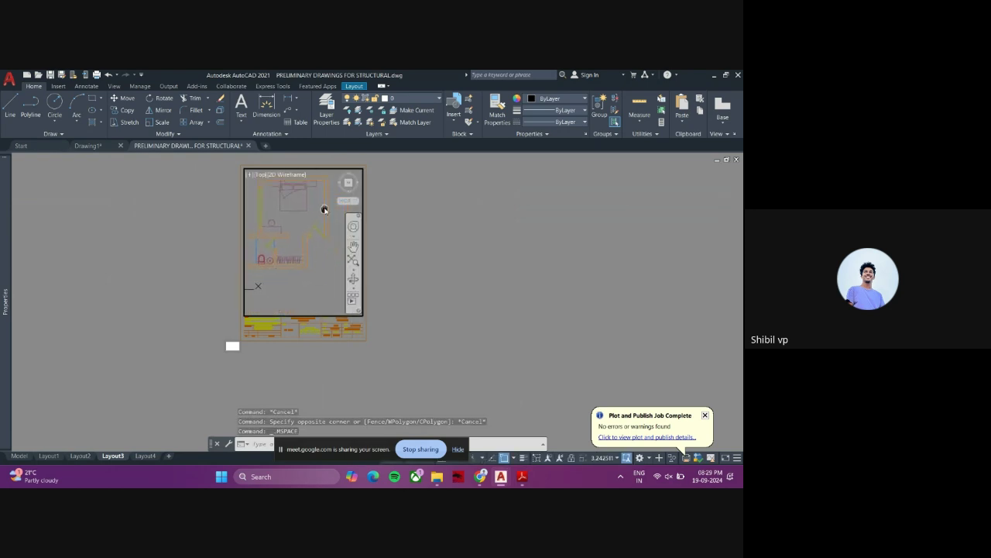
mouse_move(325, 210)
middle_down()
mouse_move(338, 218)
mouse_move(327, 259)
mouse_move(306, 250)
mouse_move(321, 240)
mouse_move(310, 249)
middle_up()
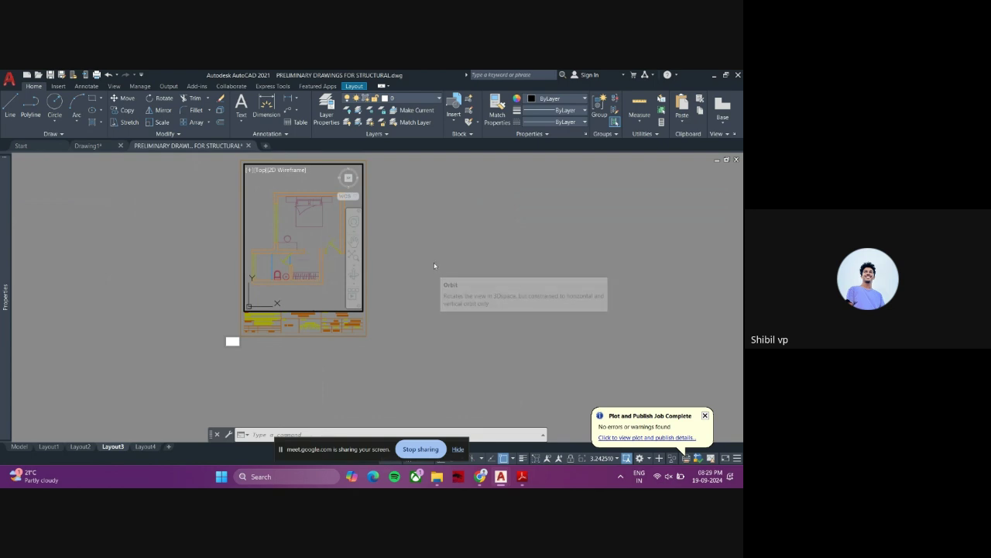
double_click(420, 231)
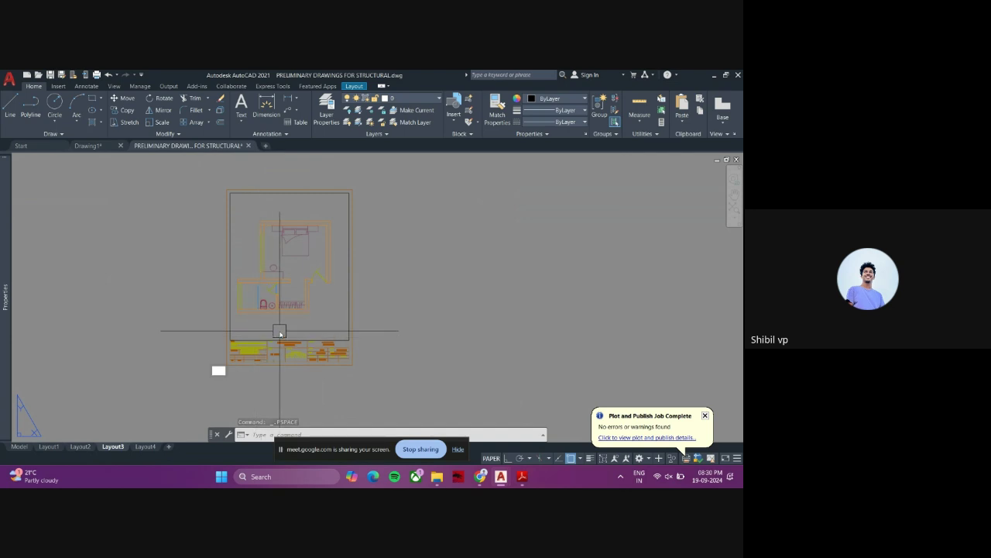
- Check the bedroom plan in model space and go back to Layout3
click(19, 446)
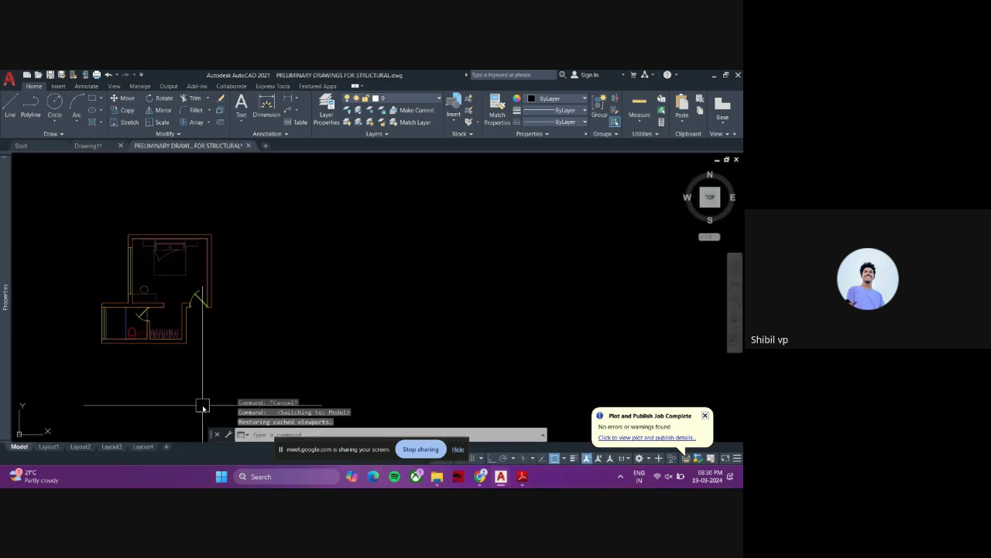
mouse_move(252, 337)
middle_down()
mouse_move(281, 336)
mouse_move(264, 344)
middle_up()
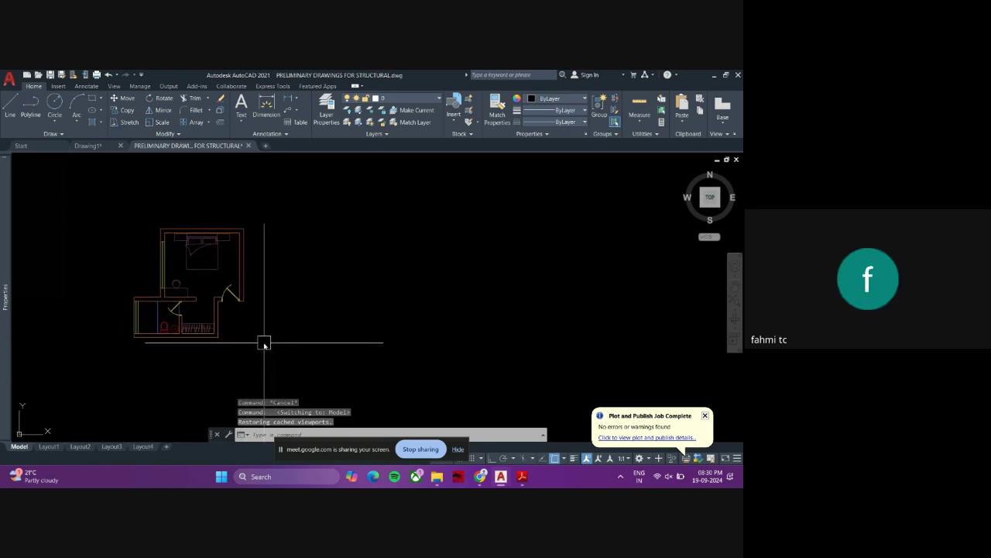
click(112, 446)
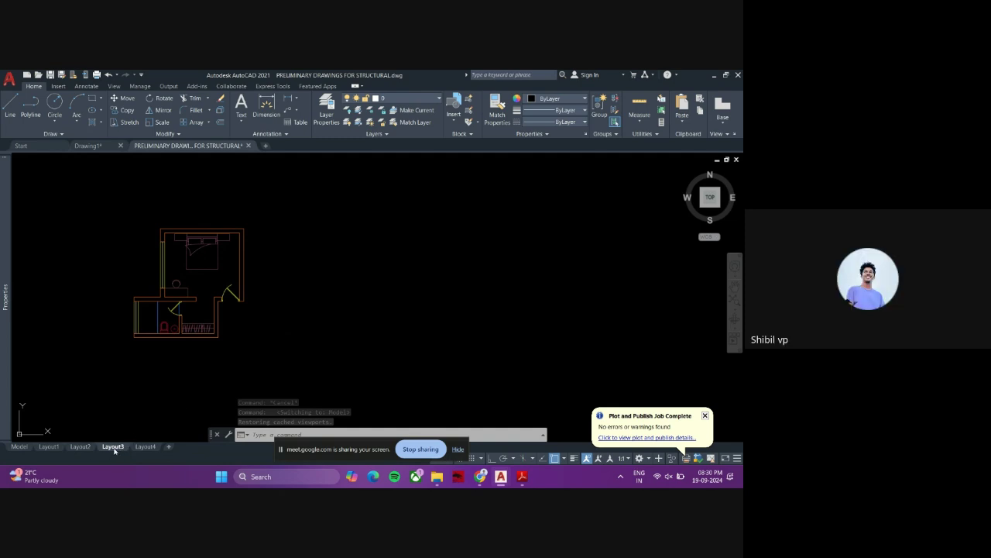
- Delete the bedroom plan viewport from Layout3, keeping the frame and title block
click(114, 447)
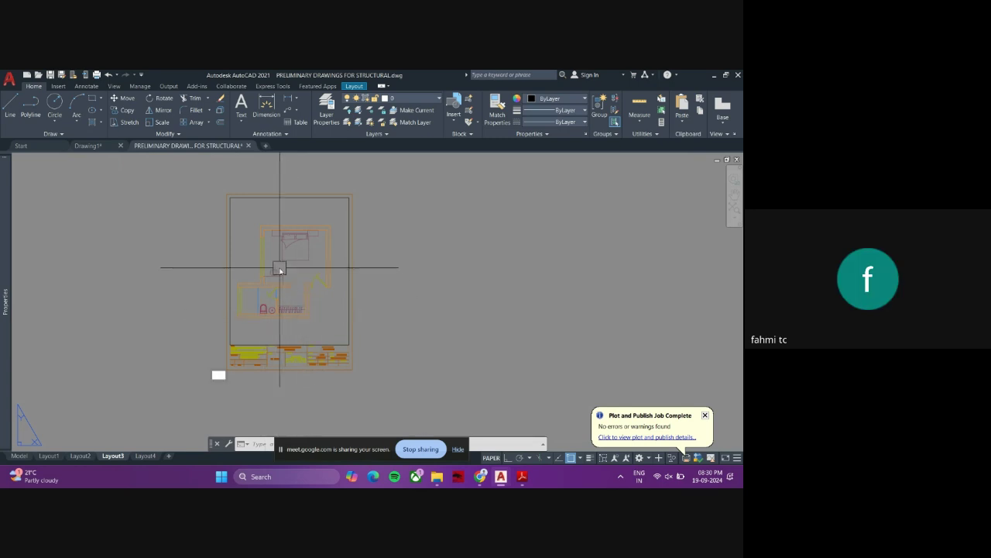
click(236, 232)
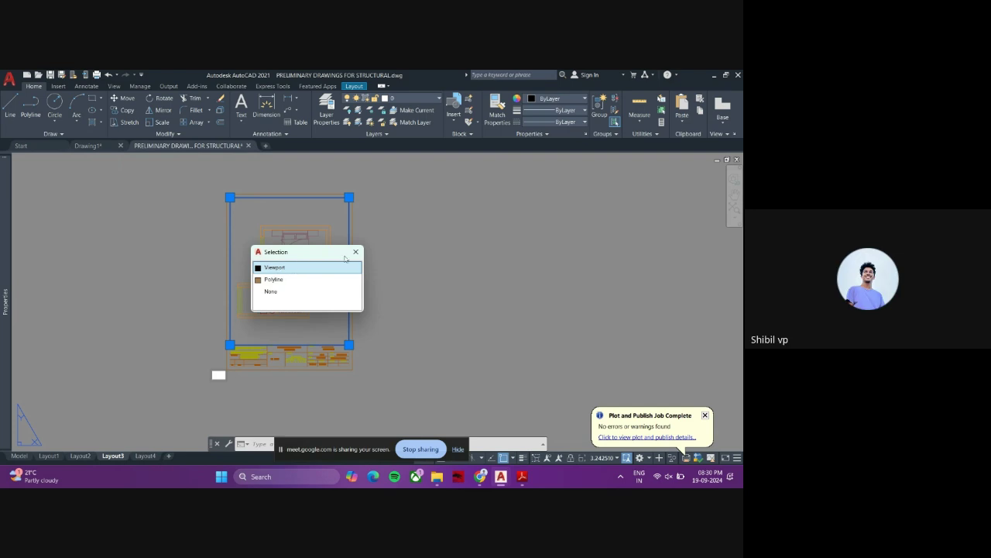
click(355, 253)
click(240, 254)
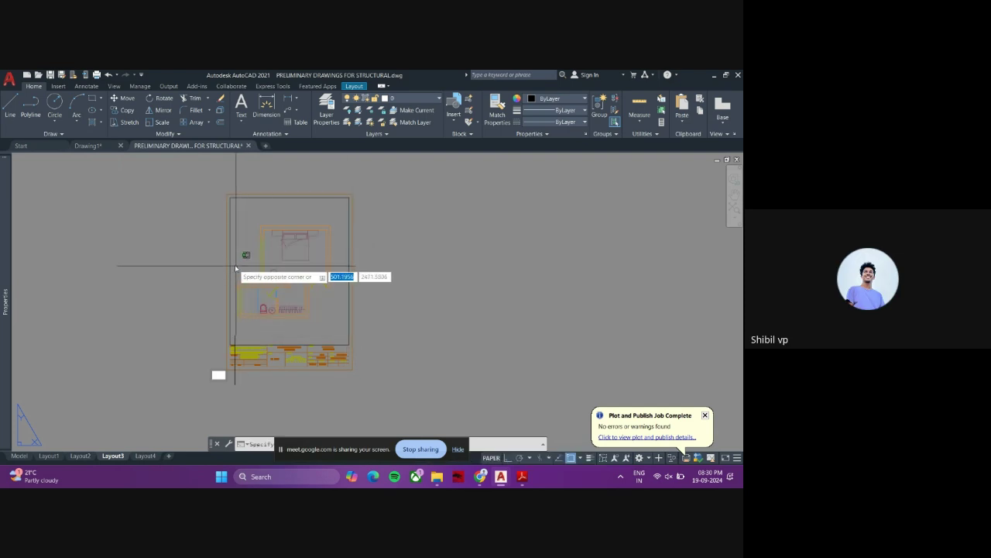
click(230, 265)
click(266, 301)
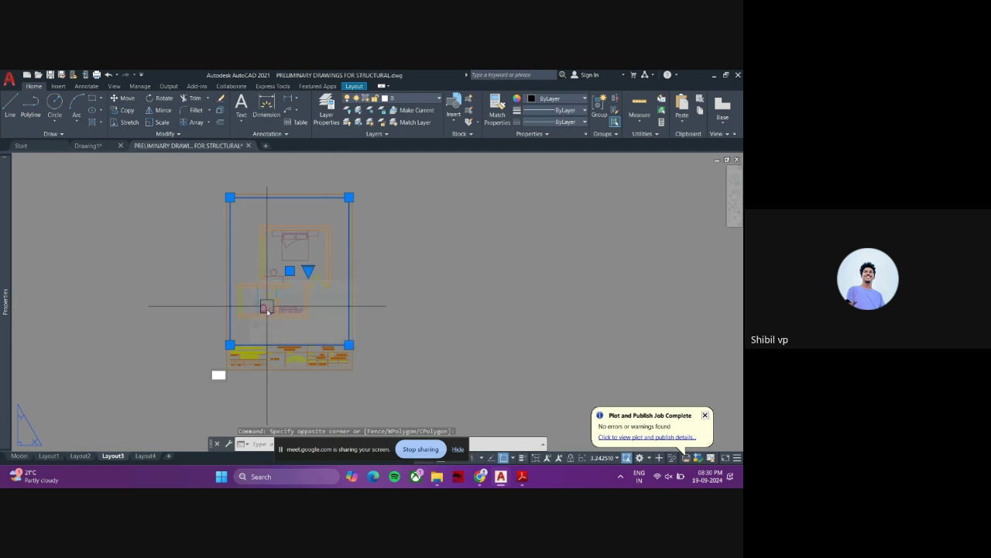
click(242, 342)
key(Delete)
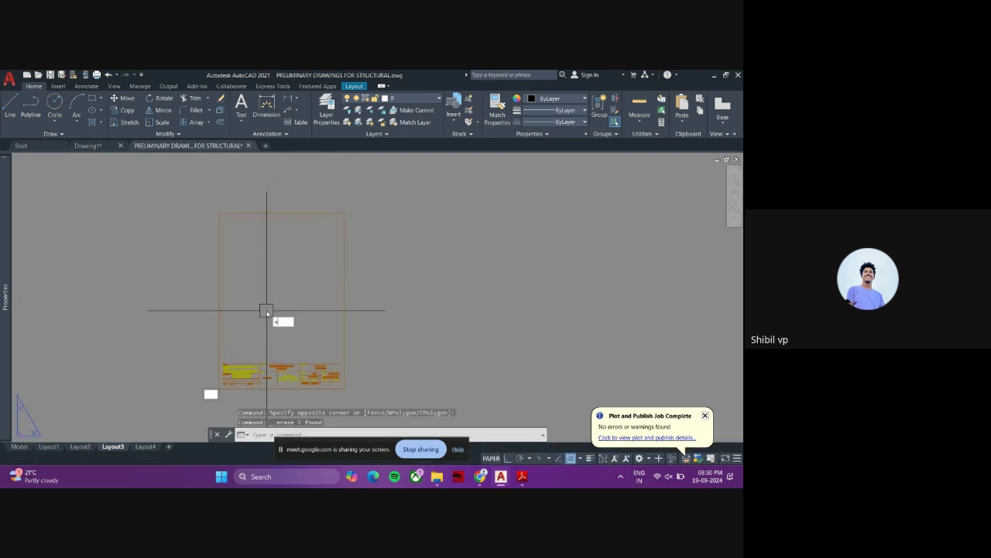
text(iew)
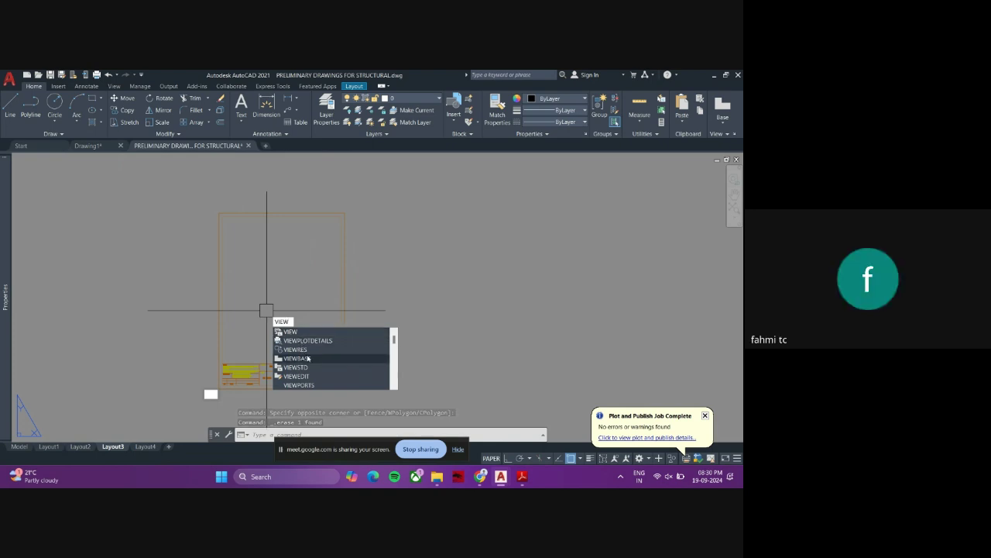
click(376, 296)
click(358, 335)
scroll(254, 331, down, 2)
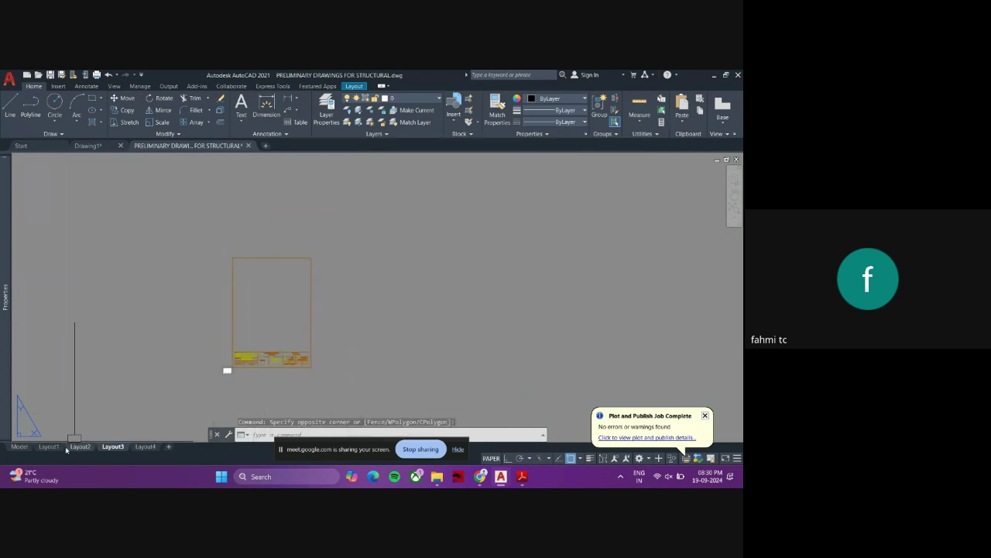
- Check the bedroom plan in the structural drawing's model space
click(20, 447)
scroll(247, 336, down, 2)
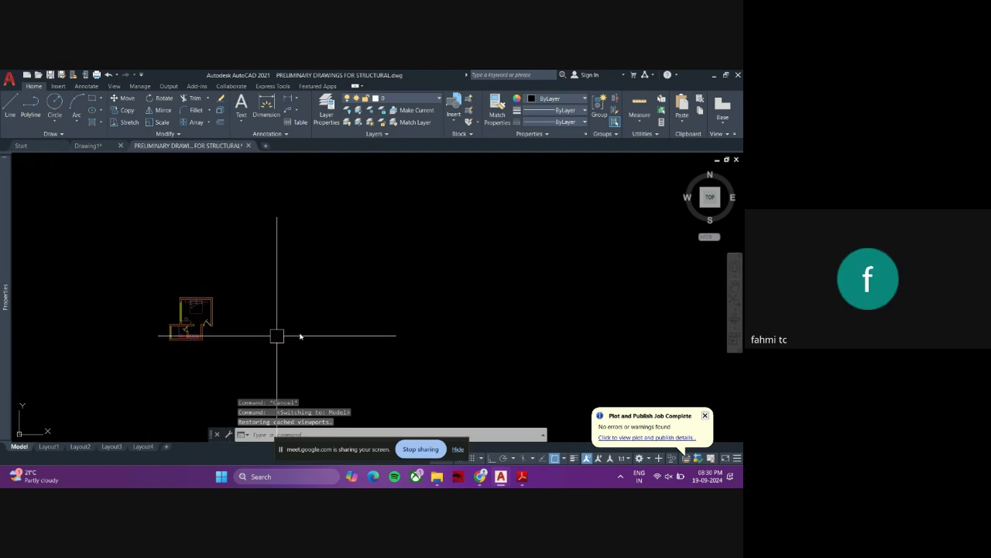
scroll(194, 328, up, 1)
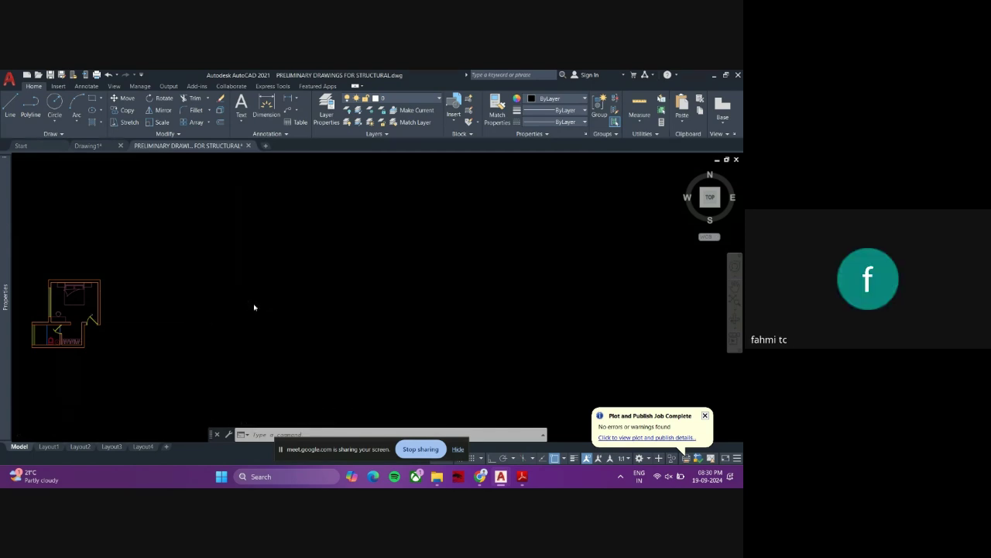
scroll(255, 308, down, 2)
- Switch to Drawing1 and draw a rectangle 300 long and 400 wide in model space
click(93, 146)
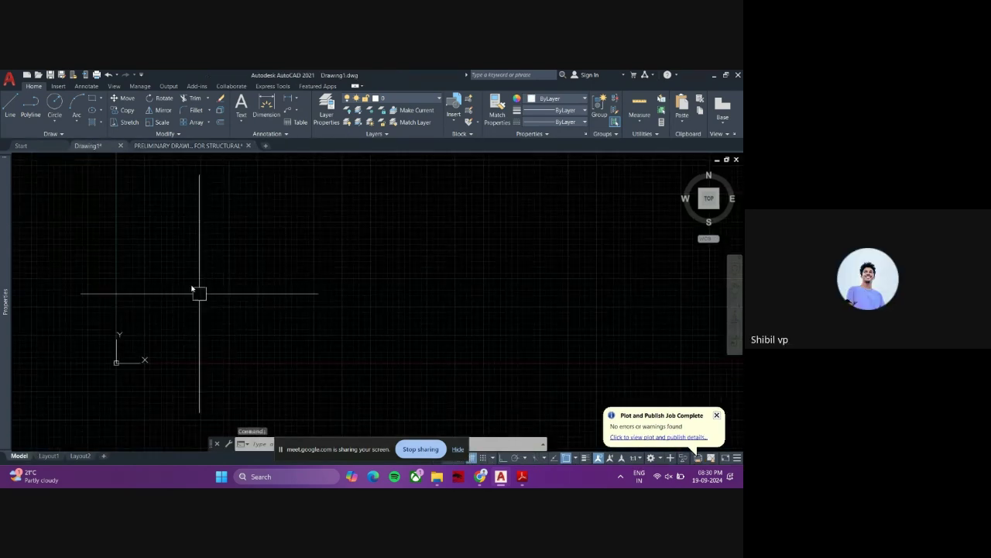
scroll(246, 310, down, 4)
scroll(279, 317, down, 5)
scroll(279, 310, up, 4)
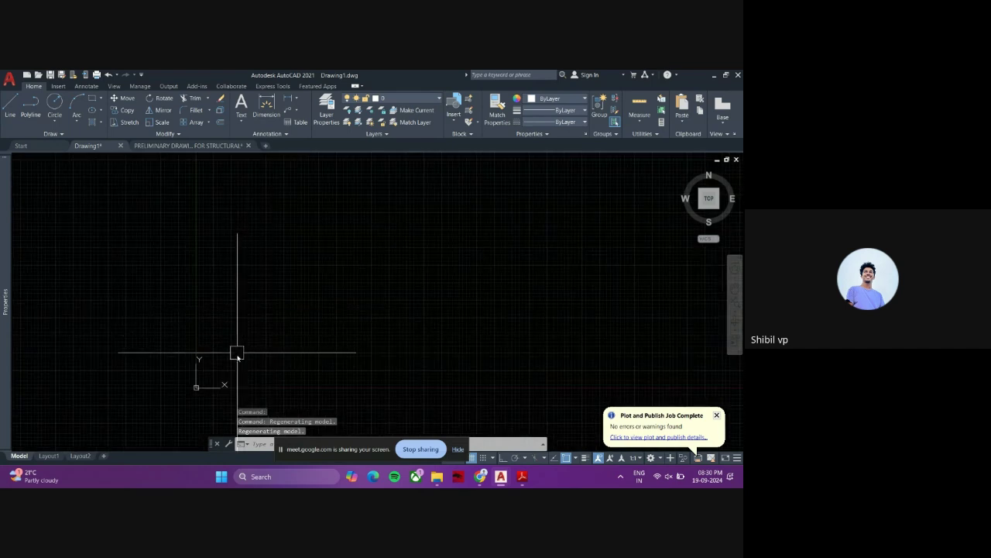
middle_drag(237, 352, 248, 292)
scroll(194, 310, down, 4)
scroll(154, 316, up, 2)
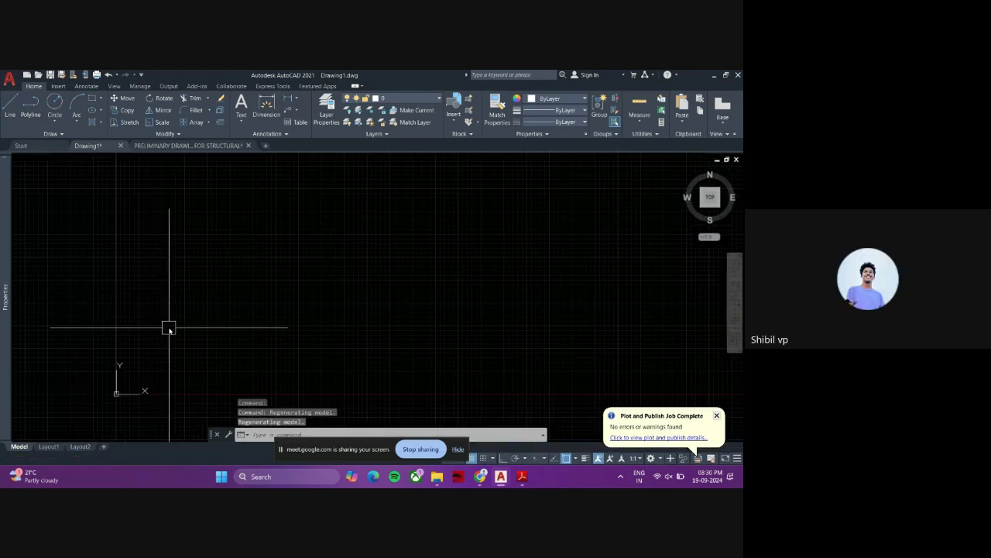
key(Return)
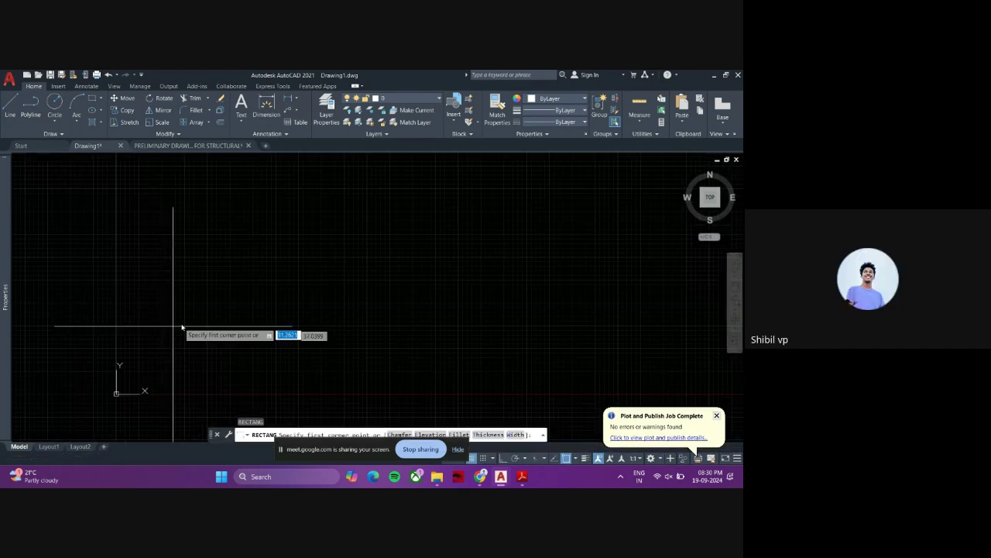
click(180, 236)
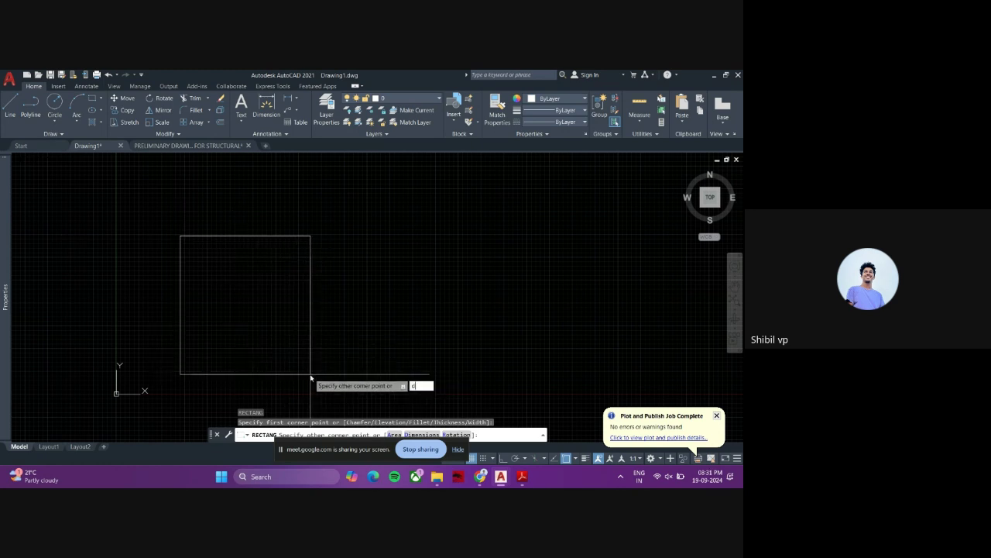
key(Return)
text(300)
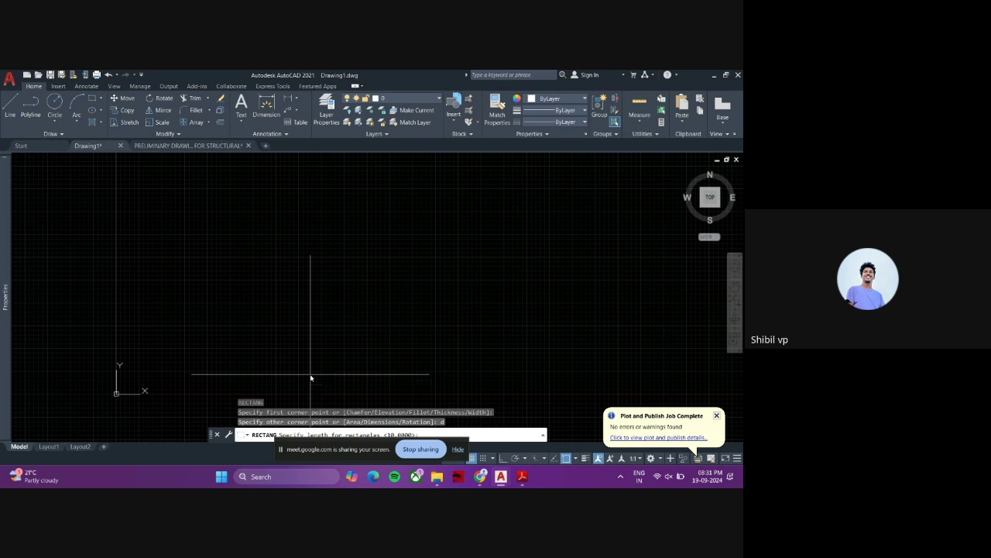
key(Return)
text(400)
key(Return)
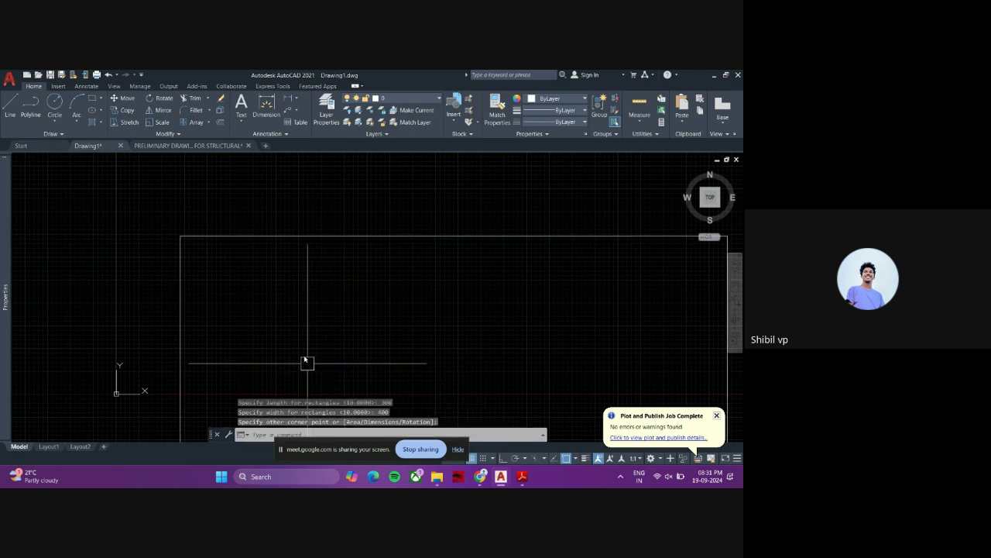
- Move the rectangle up and to the right so it sits clear of the origin
scroll(236, 249, down, 5)
click(256, 302)
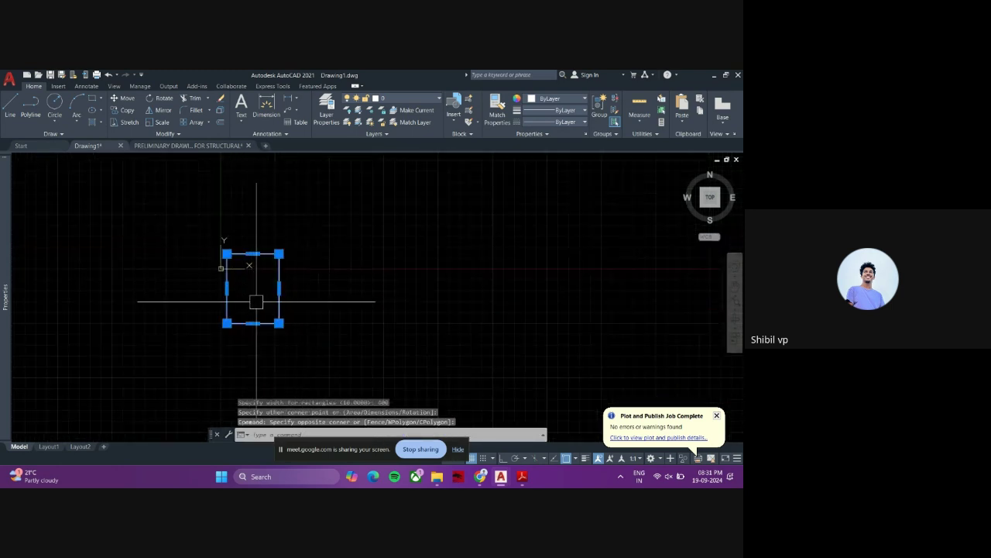
text(m)
key(Return)
click(263, 339)
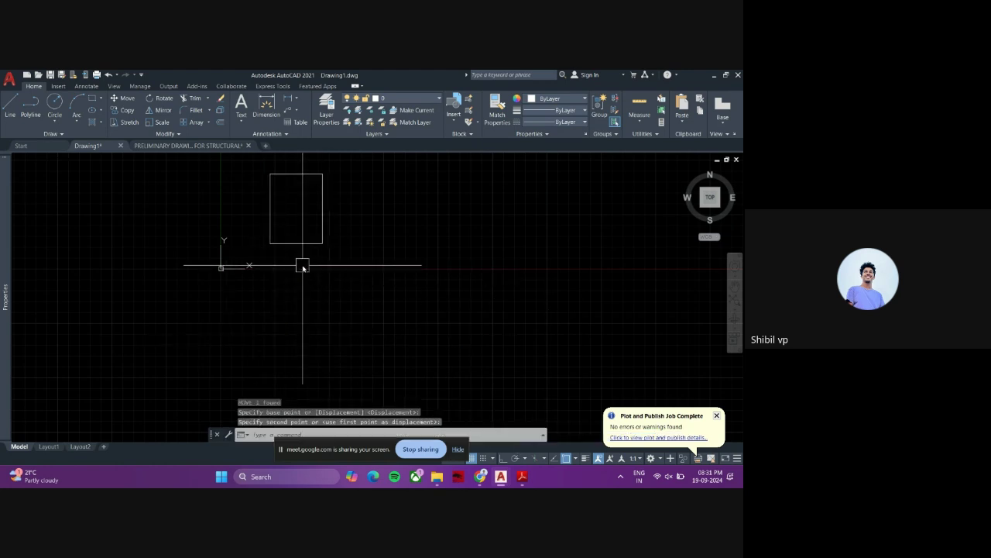
- Offset the rectangle inward by 23
scroll(323, 168, up, 5)
scroll(300, 255, down, 2)
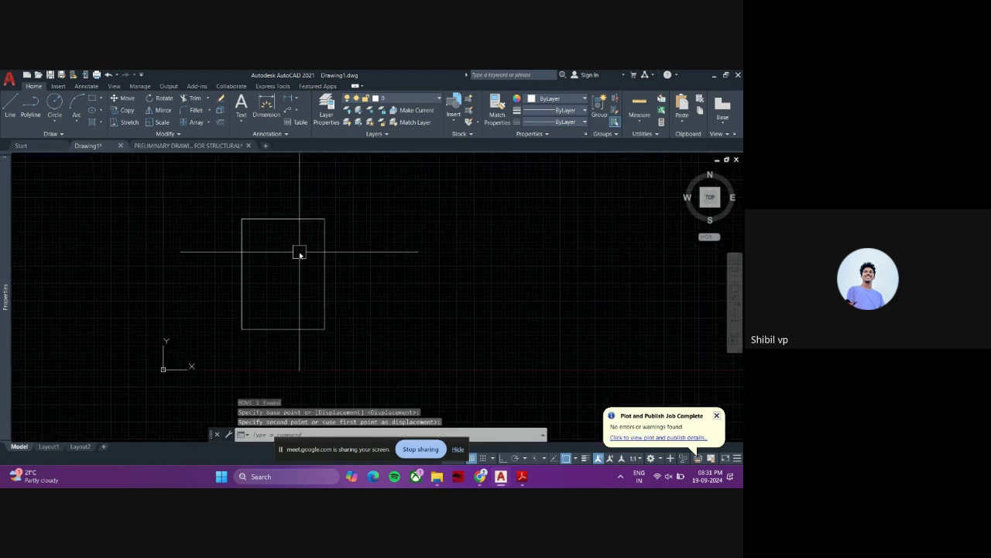
click(300, 256)
text(o)
key(Return)
text(2)
key(Return)
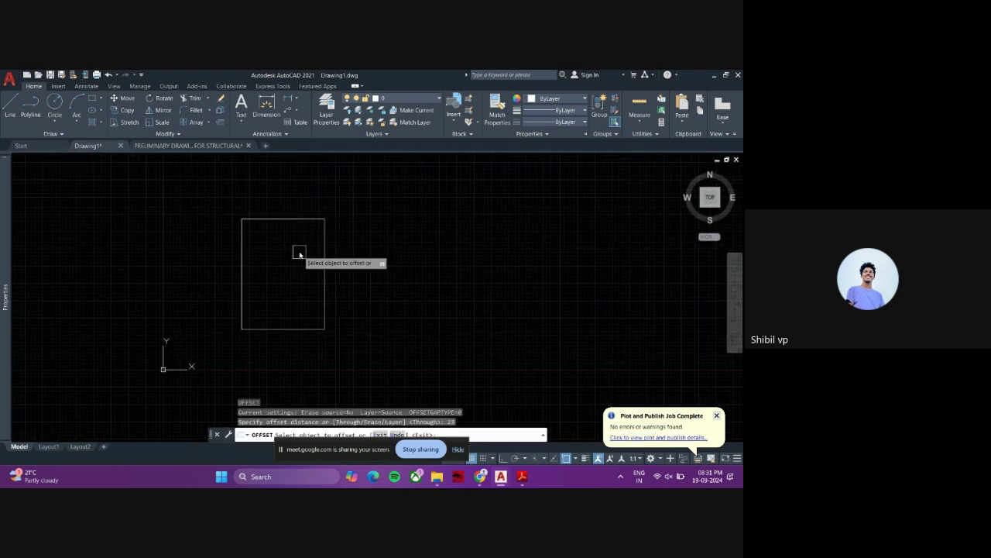
click(250, 220)
click(274, 252)
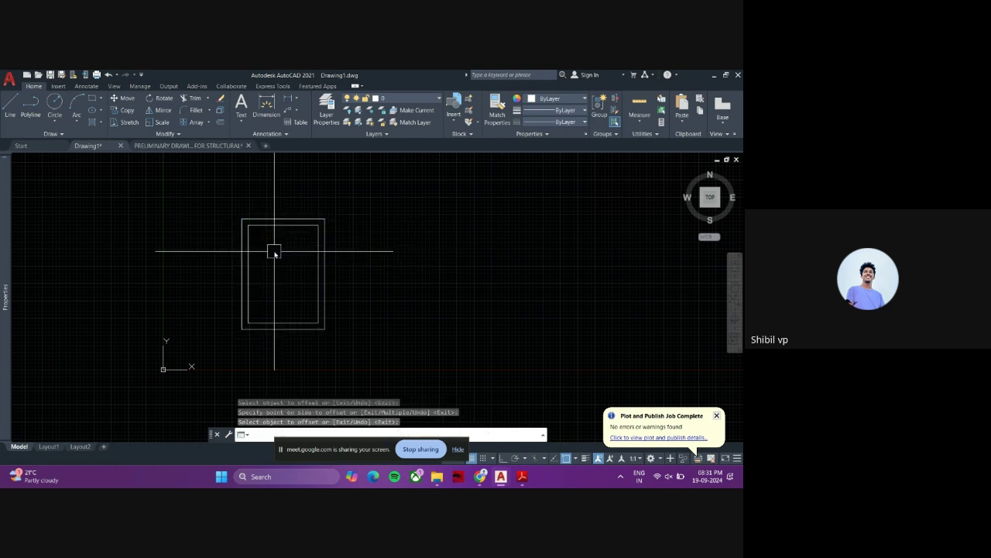
mouse_move(334, 317)
middle_down()
mouse_move(290, 325)
mouse_move(284, 313)
middle_up()
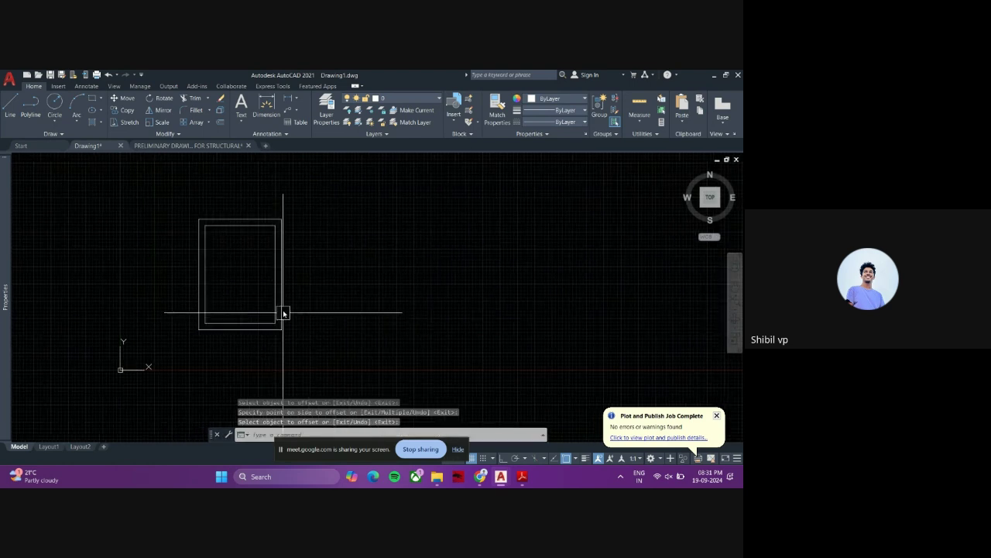
- Copy the frame and title block from Layout3 of the PRELIMINARY DRAWINGS FOR STRUCTURAL drawing to the clipboard
click(161, 147)
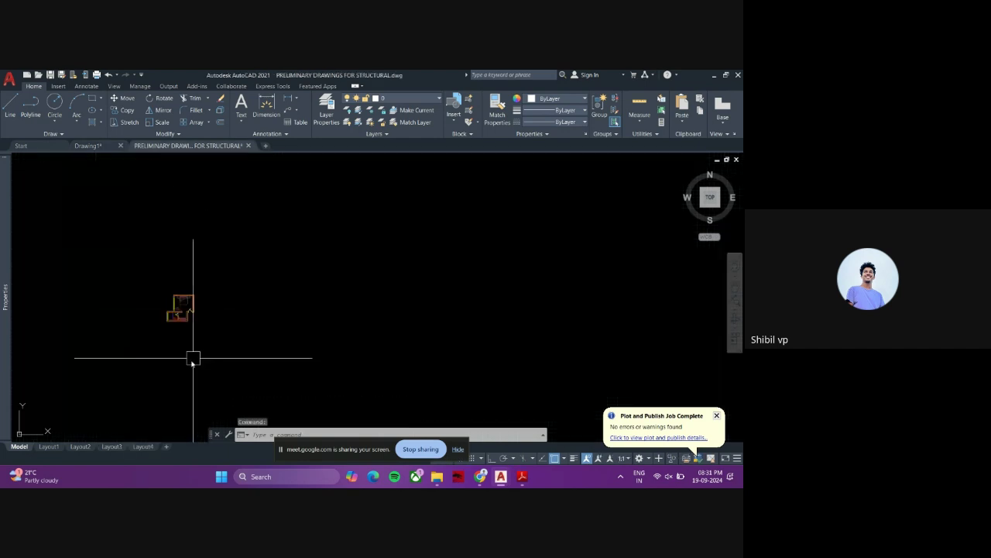
click(79, 446)
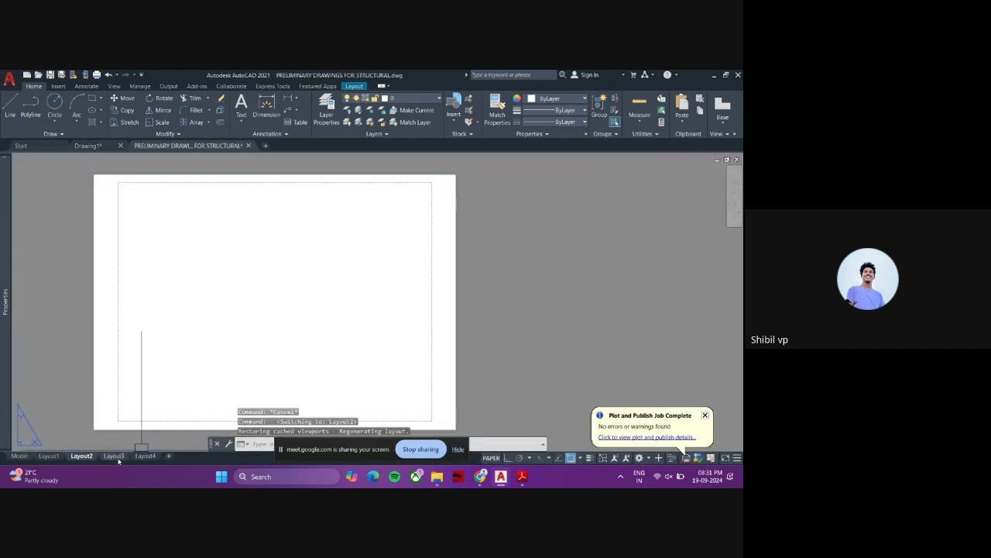
click(114, 455)
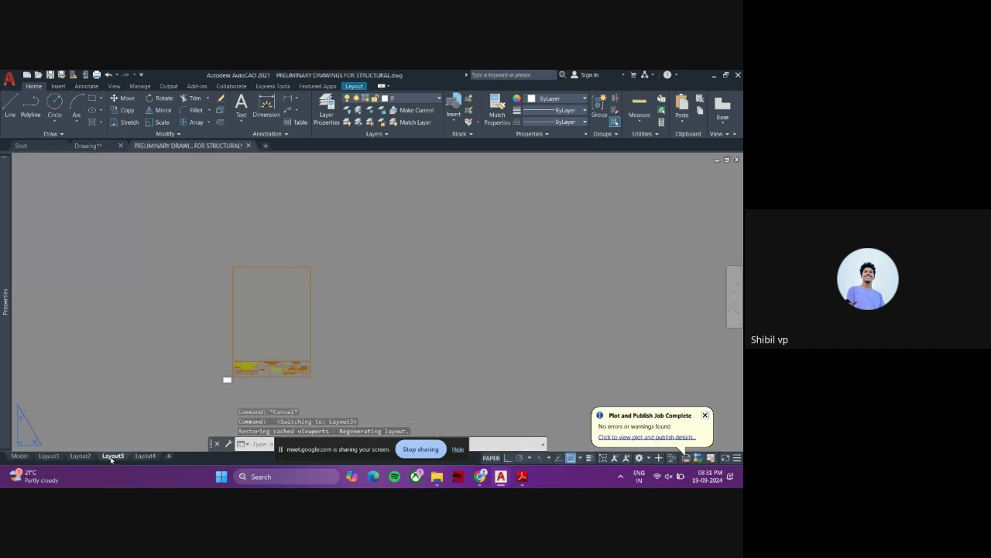
click(347, 397)
click(224, 246)
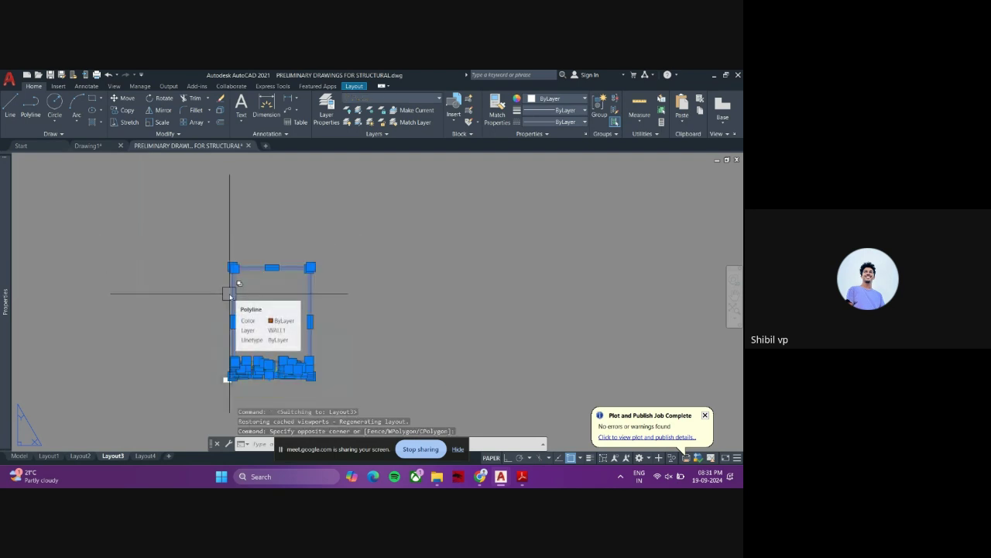
key(ctrl+c)
key(Escape)
key(Escape)
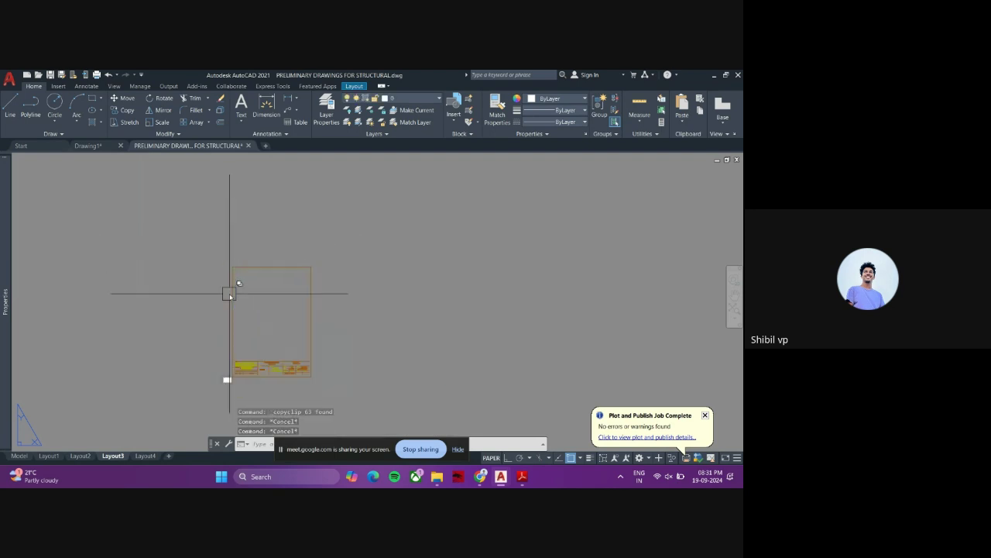
- Go to Layout1 of Drawing1 and delete its default viewport
click(100, 145)
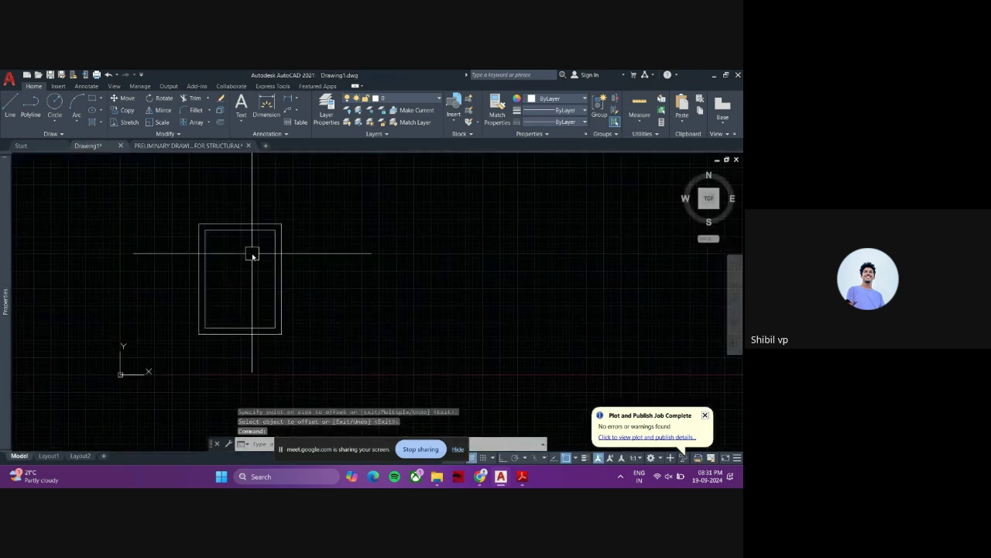
click(49, 456)
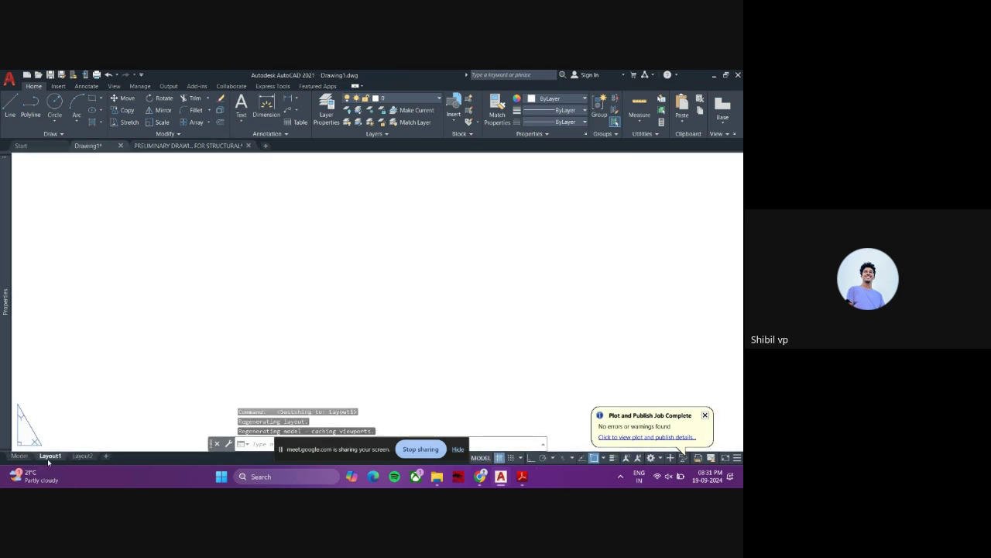
click(433, 411)
click(180, 245)
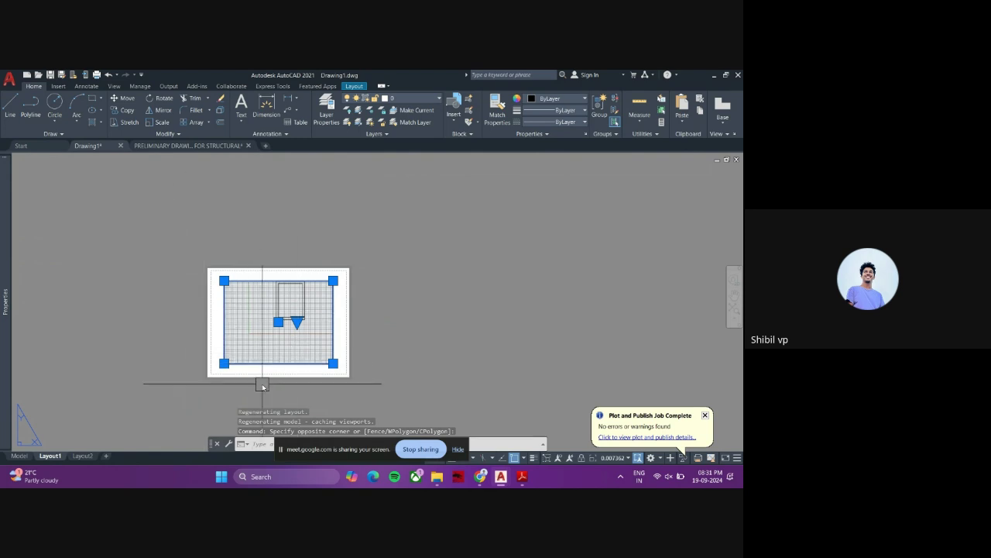
key(Delete)
scroll(270, 329, up, 4)
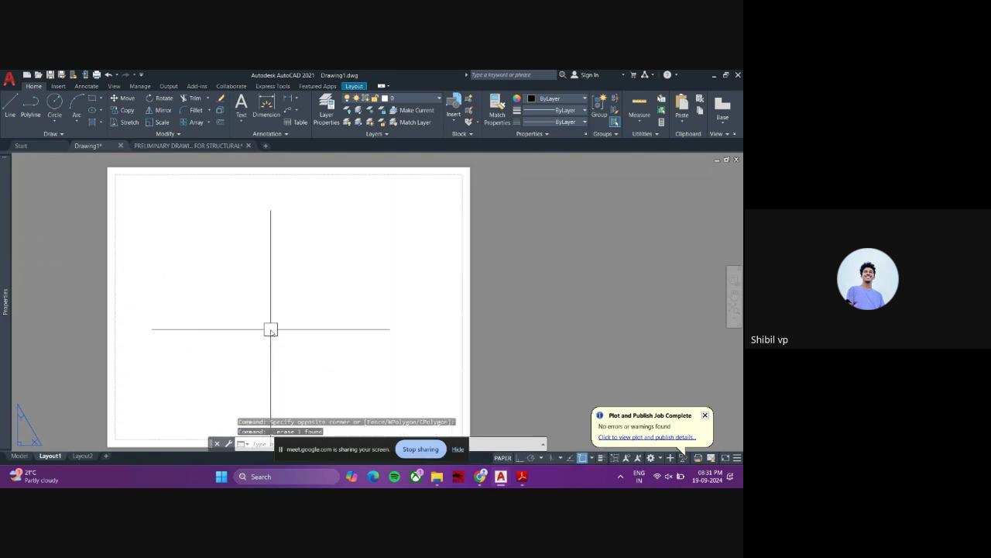
- Paste the copied frame and title block into Layout1 of Drawing1
key(ctrl+v)
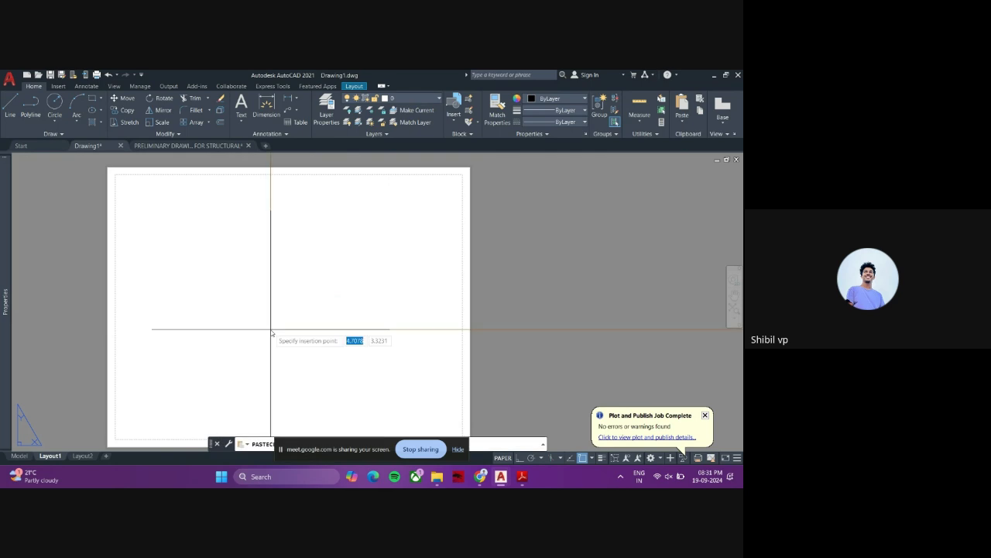
scroll(271, 333, down, 5)
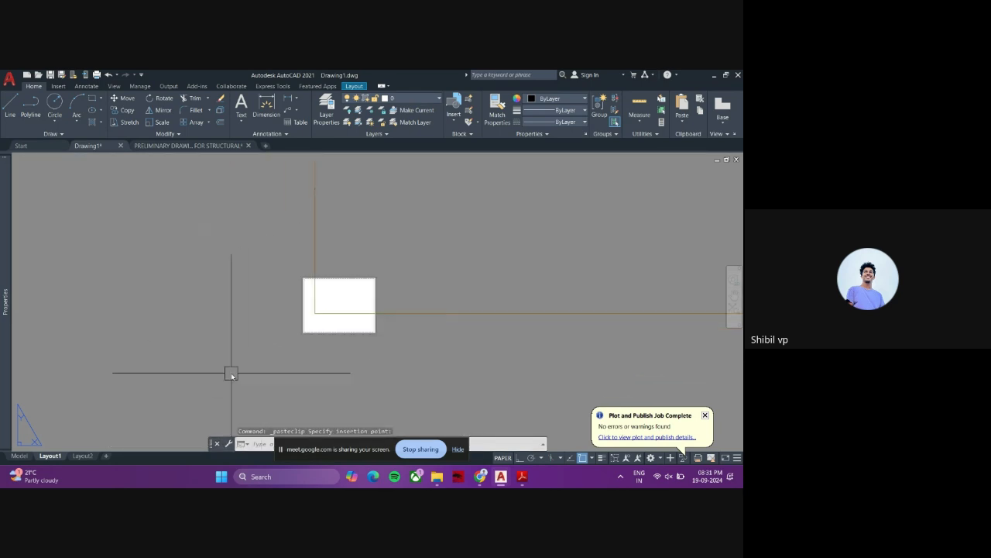
scroll(231, 375, down, 15)
scroll(255, 391, up, 2)
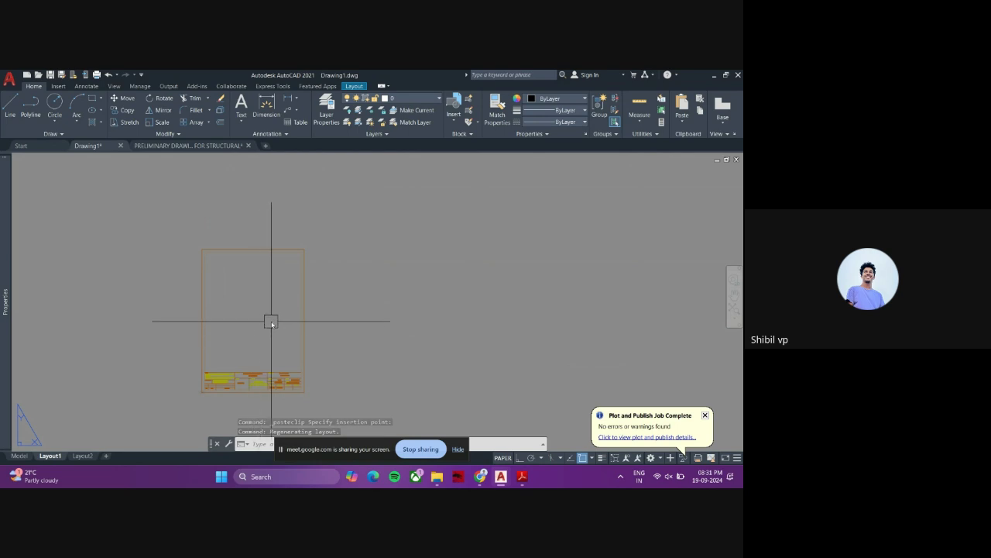
- Create a viewport in Layout1 that fills the area inside the frame above the title block
text(vie)
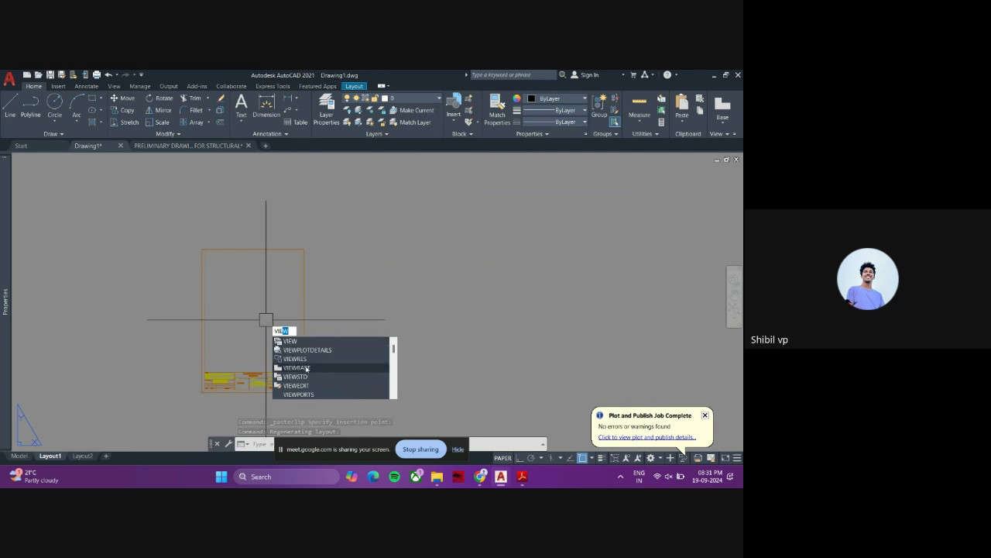
click(299, 395)
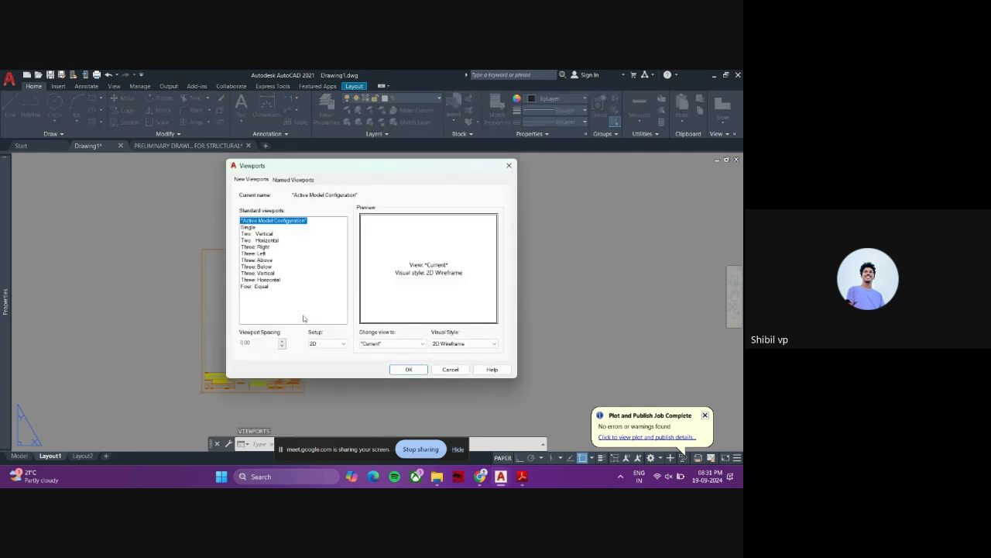
click(410, 369)
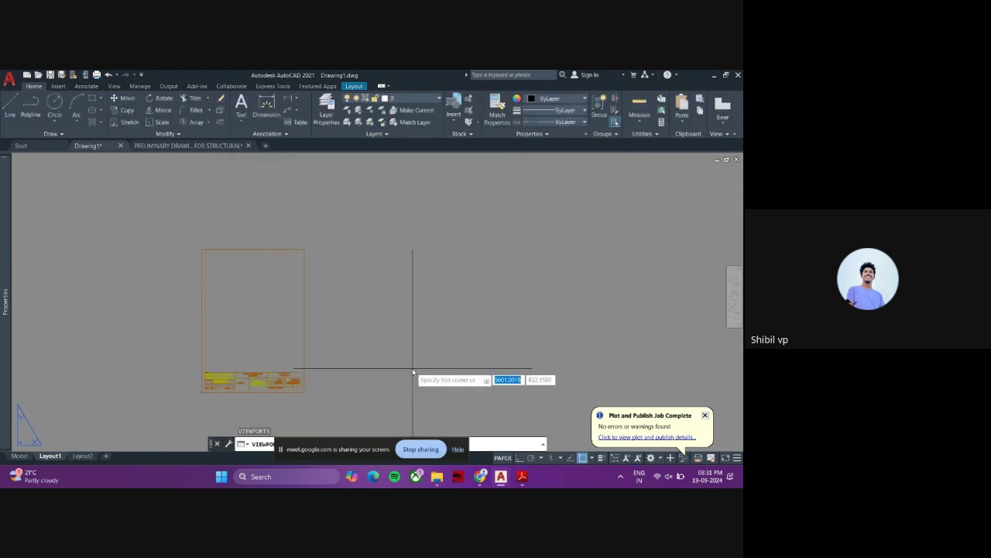
scroll(206, 253, up, 4)
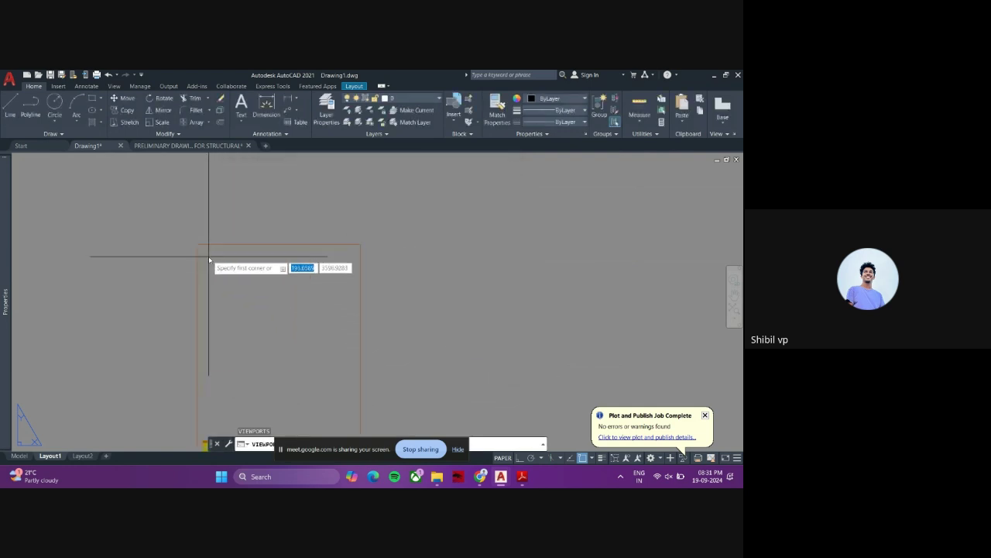
click(197, 243)
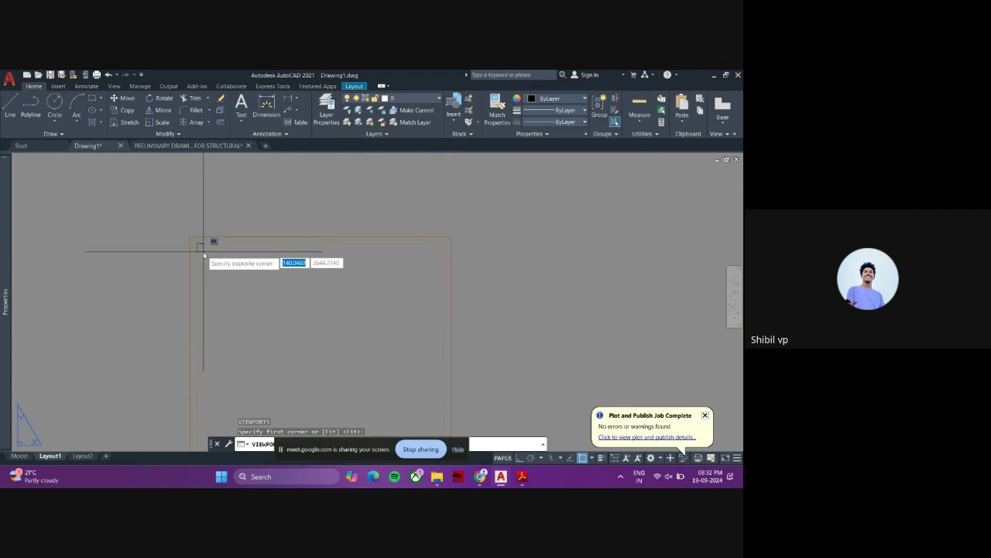
scroll(253, 301, down, 2)
middle_drag(270, 316, 233, 226)
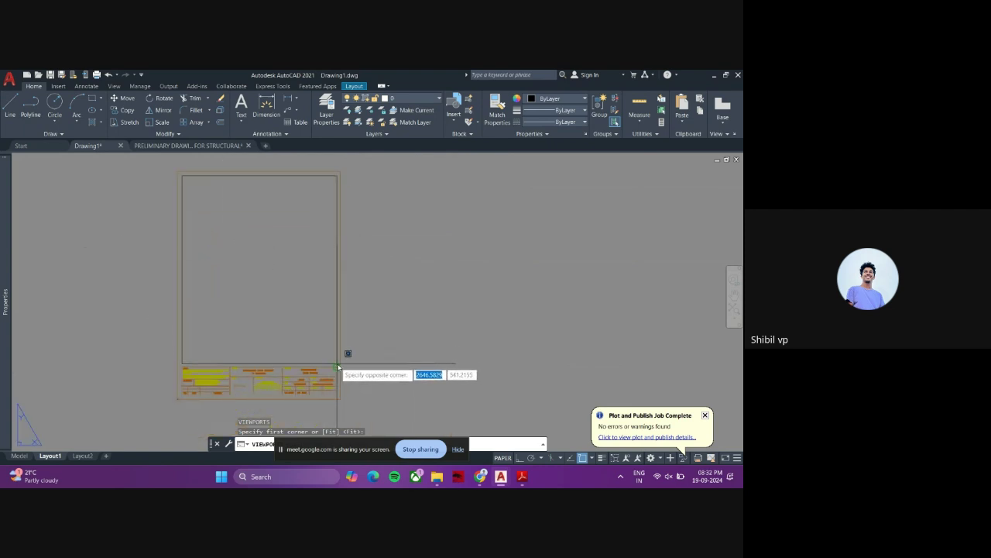
click(338, 368)
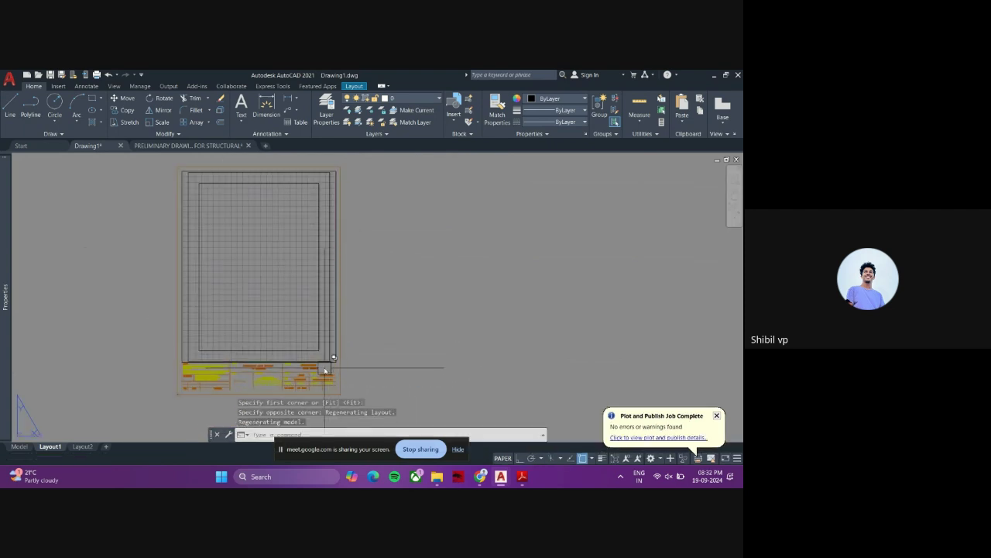
- Adjust the zoom inside the viewport so both rectangles fit within it, and return to paper space
double_click(253, 298)
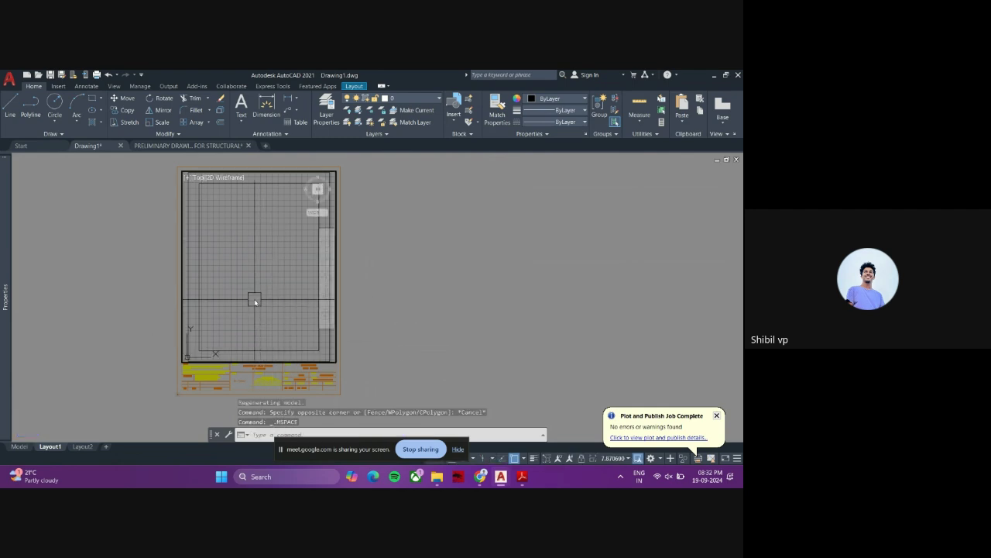
scroll(244, 297, down, 8)
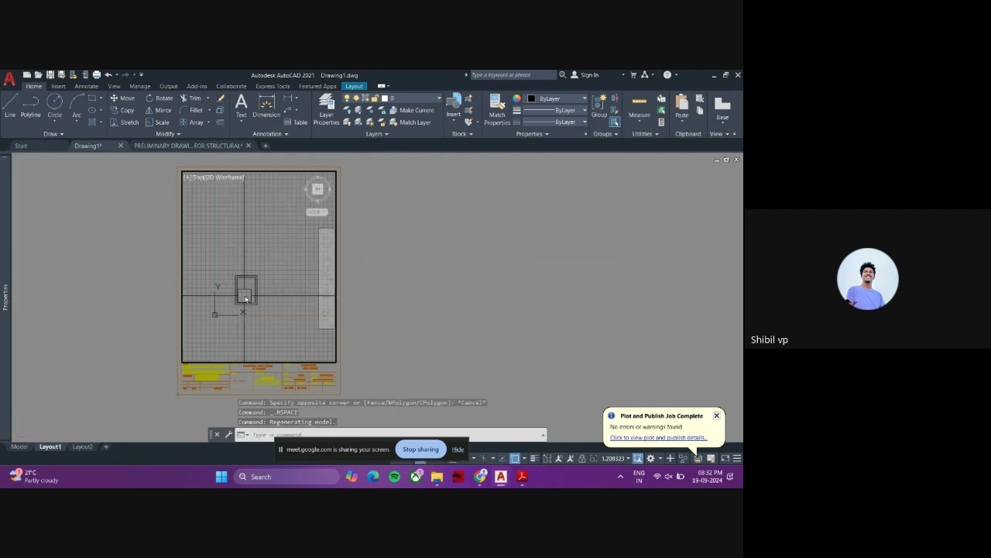
scroll(244, 297, up, 6)
scroll(244, 296, down, 2)
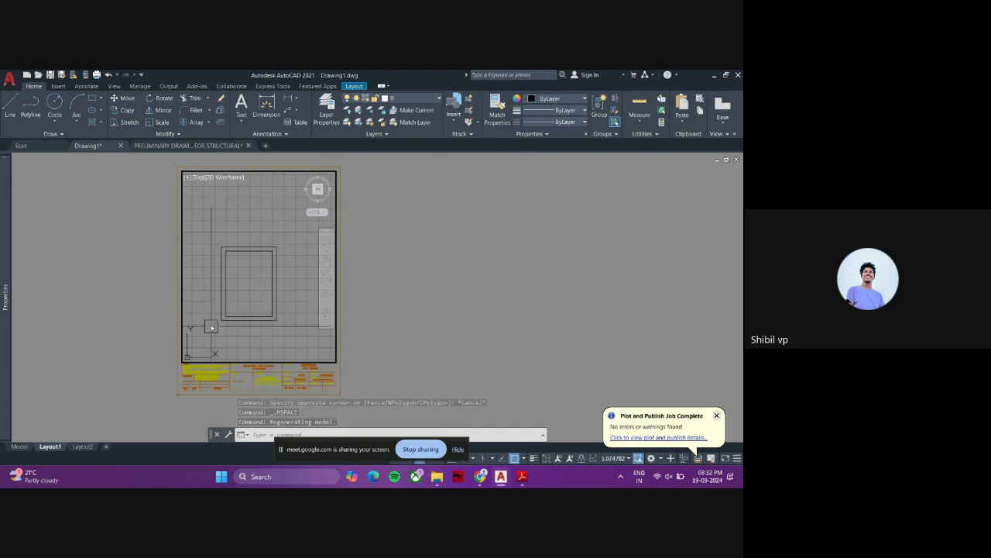
scroll(243, 292, up, 2)
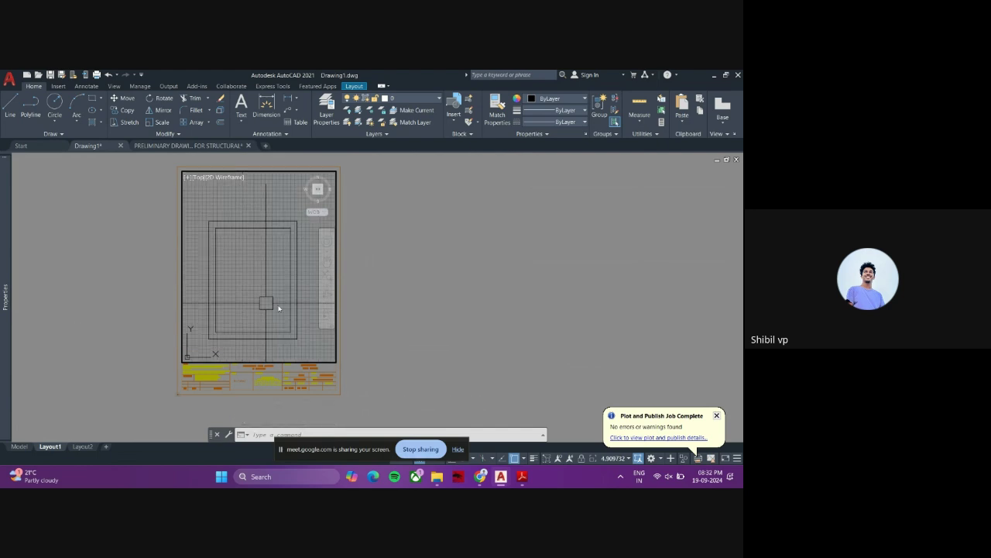
double_click(370, 306)
- Measure the viewport's width along its upper edge with a linear dimension
middle_drag(278, 251, 269, 294)
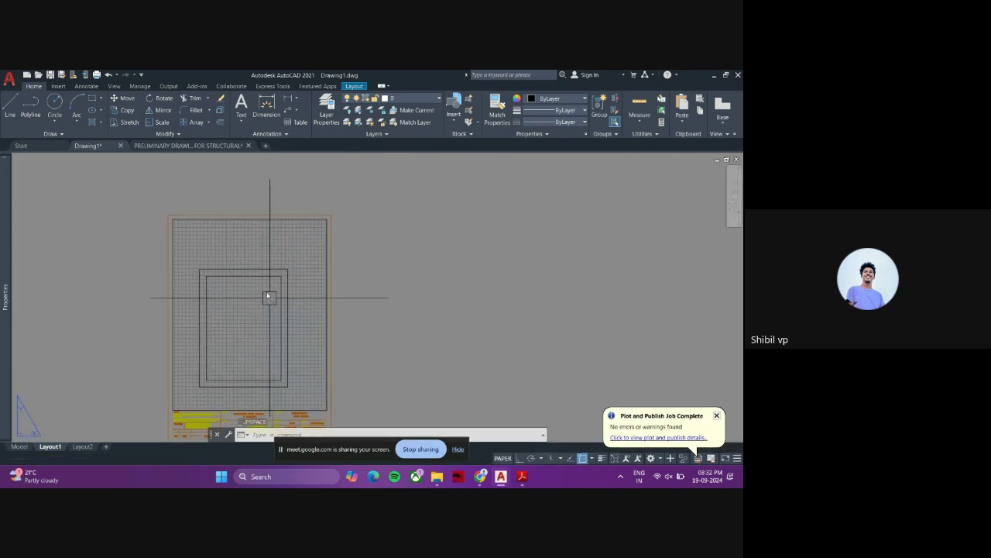
click(288, 100)
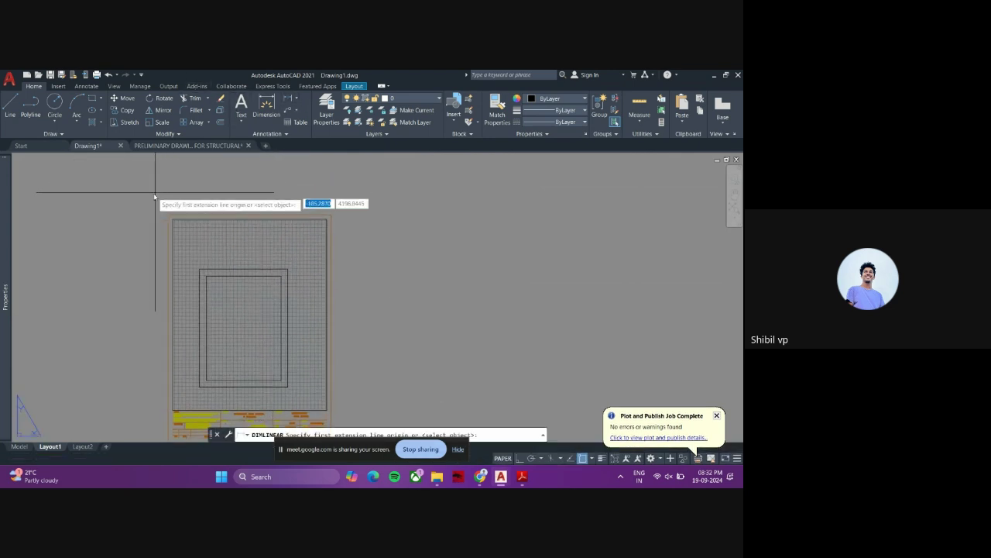
click(172, 218)
click(328, 219)
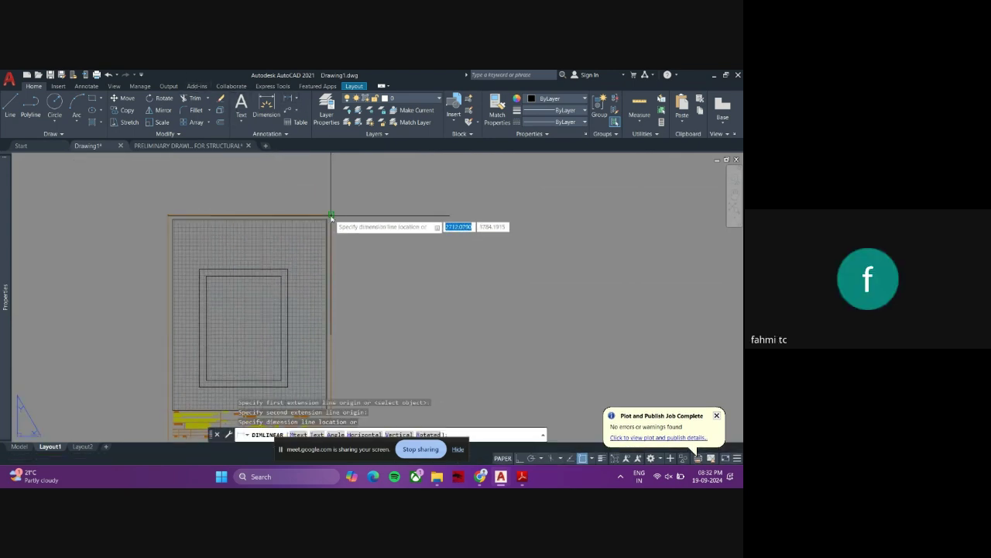
scroll(257, 214, up, 4)
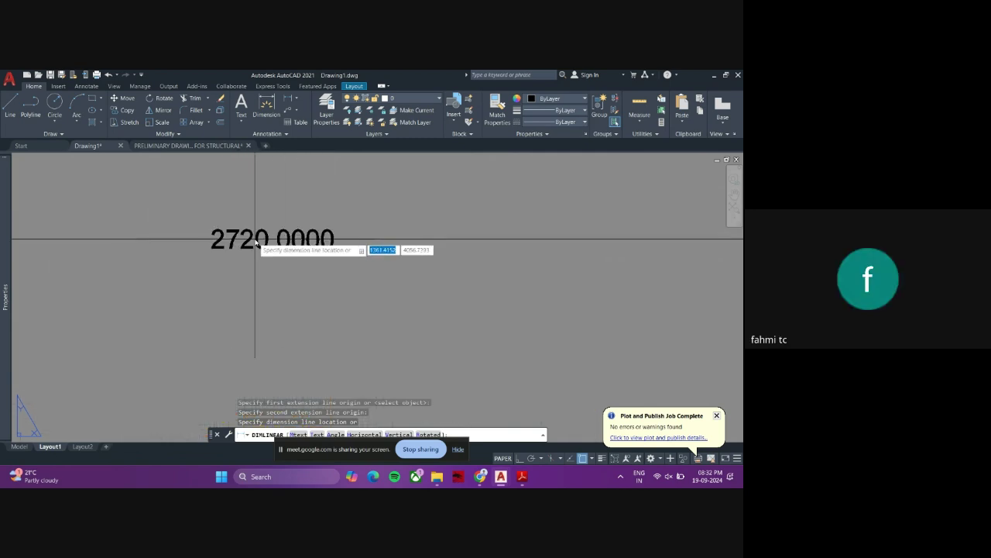
key(Escape)
key(Escape)
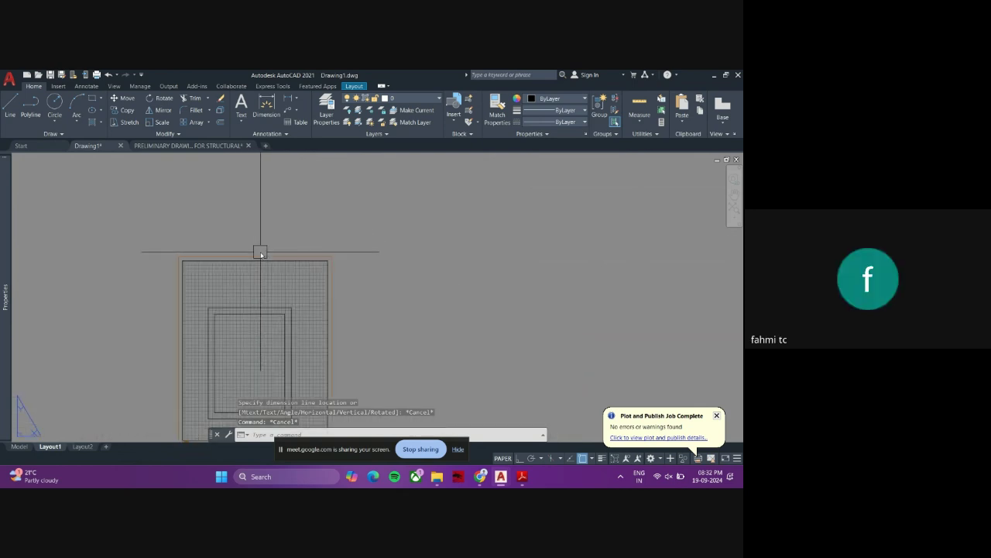
- Erase the frame, title block and viewport from Layout1
scroll(226, 264, down, 4)
scroll(232, 275, up, 2)
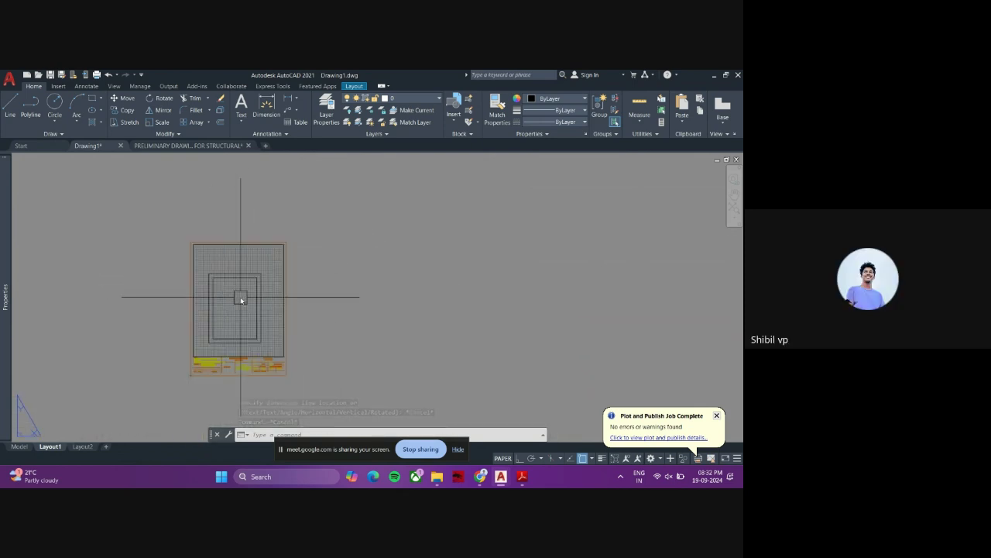
scroll(244, 370, down, 2)
click(300, 389)
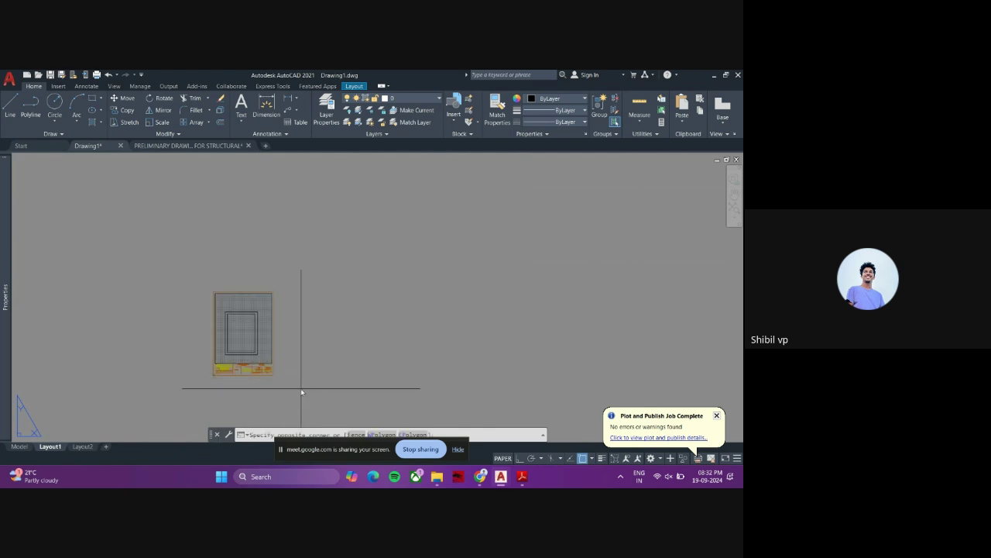
click(165, 264)
key(Delete)
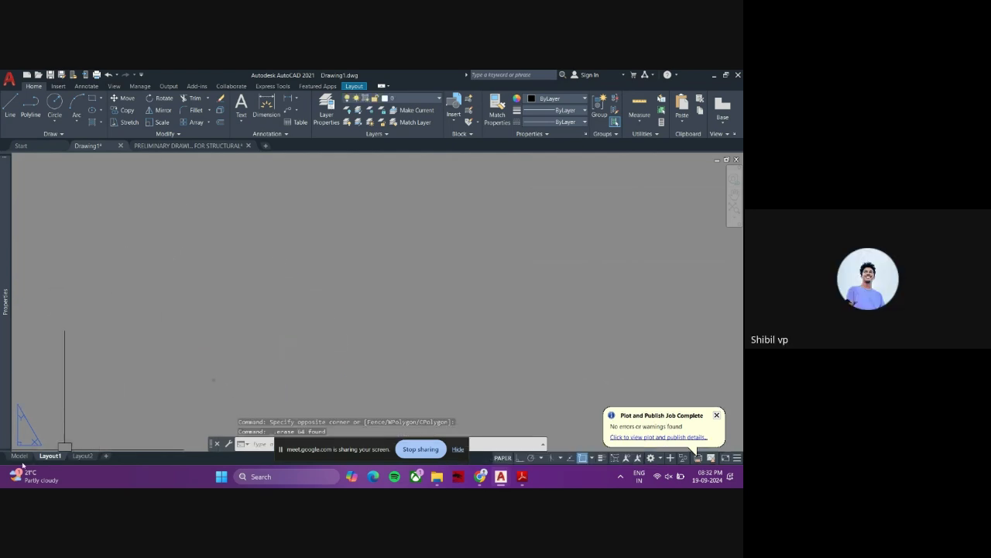
- Draw a rectangle with length 2400 and width 2100 in model space, beside the existing pair of rectangles
click(20, 457)
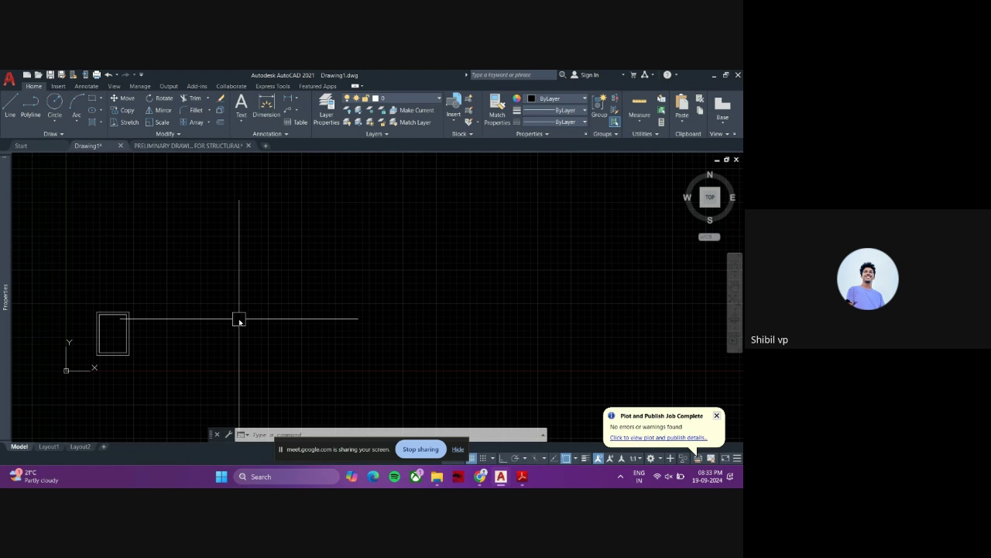
text(c)
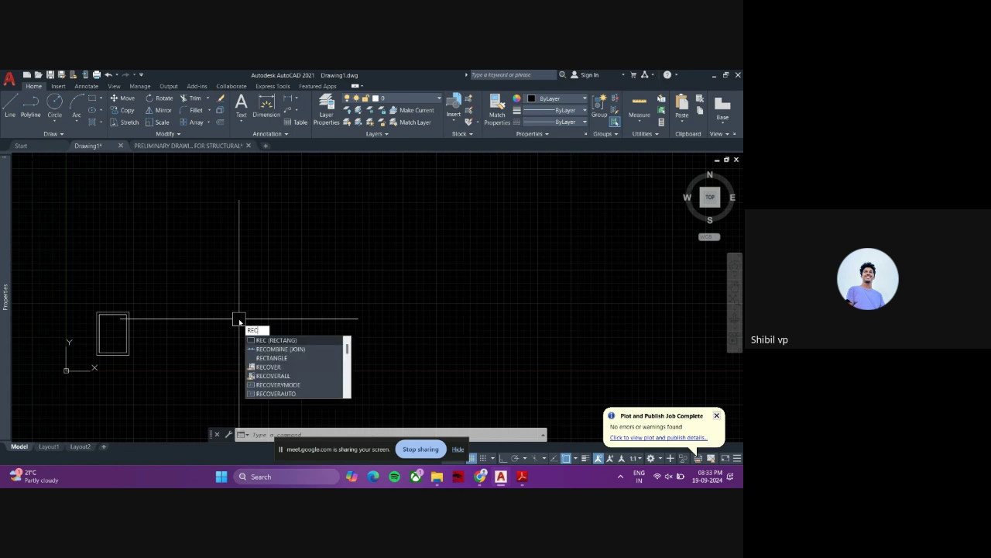
key(Return)
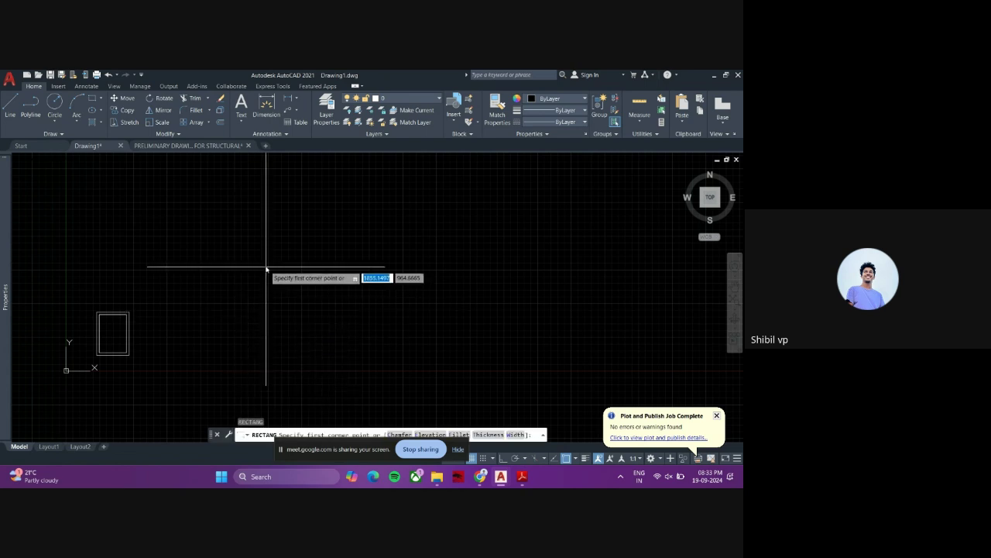
click(230, 240)
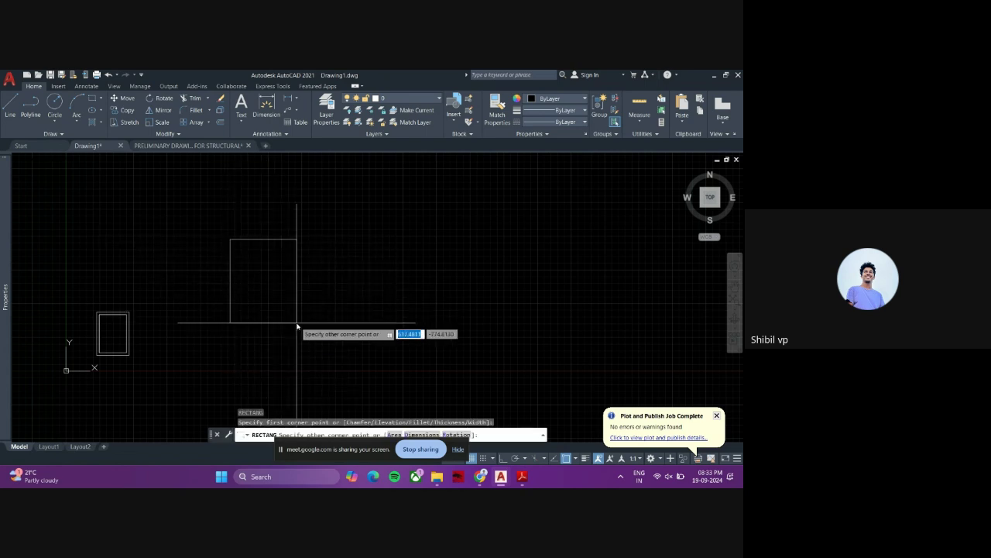
text(d)
key(Return)
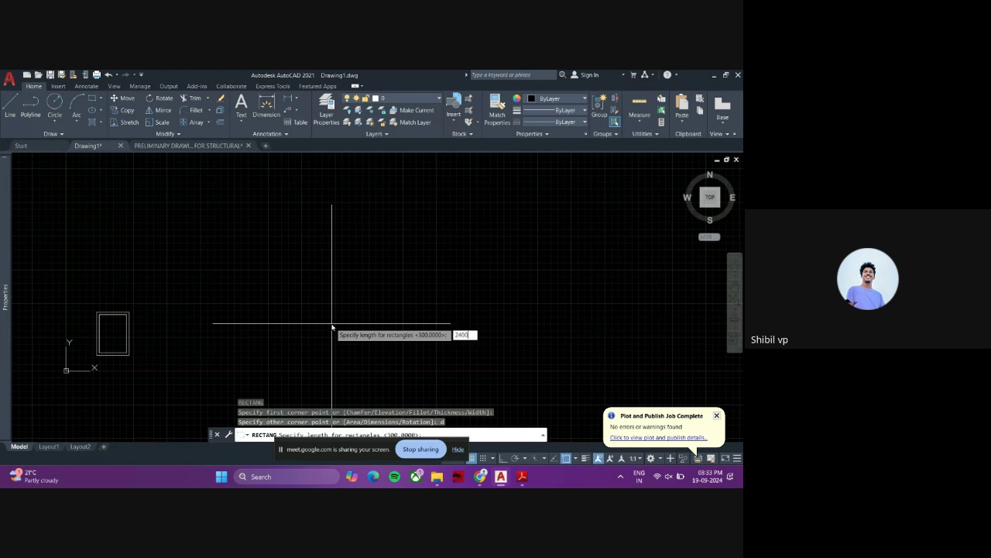
key(Return)
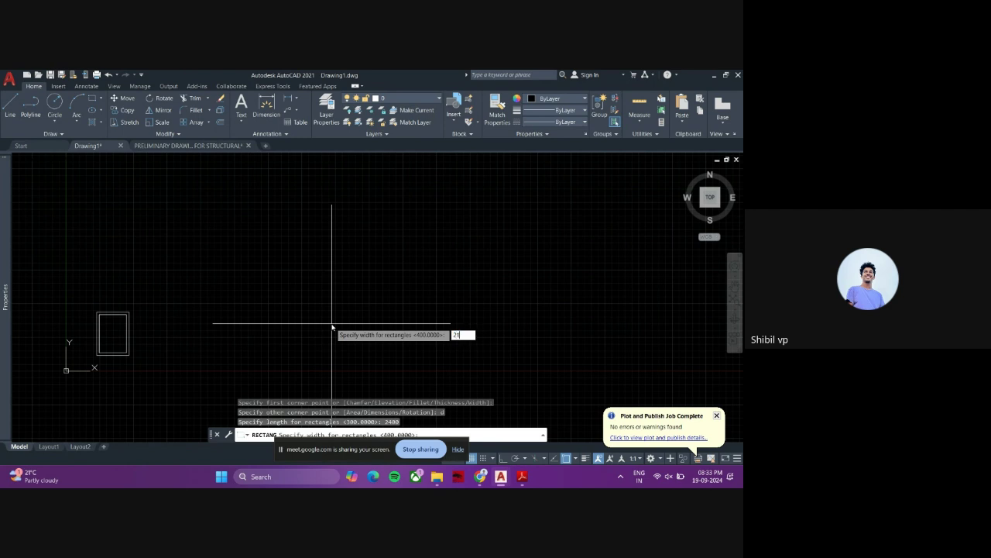
text(2100)
key(Return)
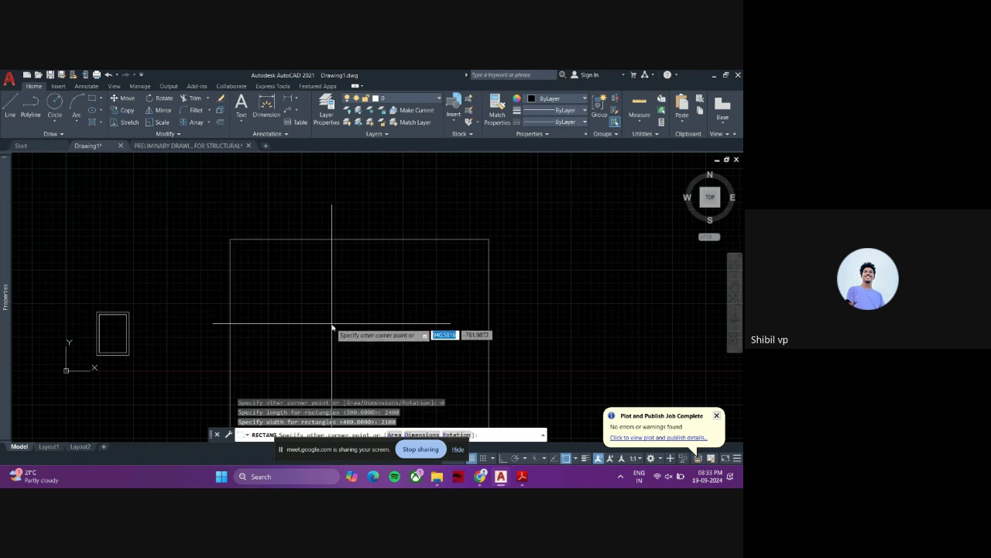
scroll(274, 290, down, 6)
scroll(234, 274, up, 4)
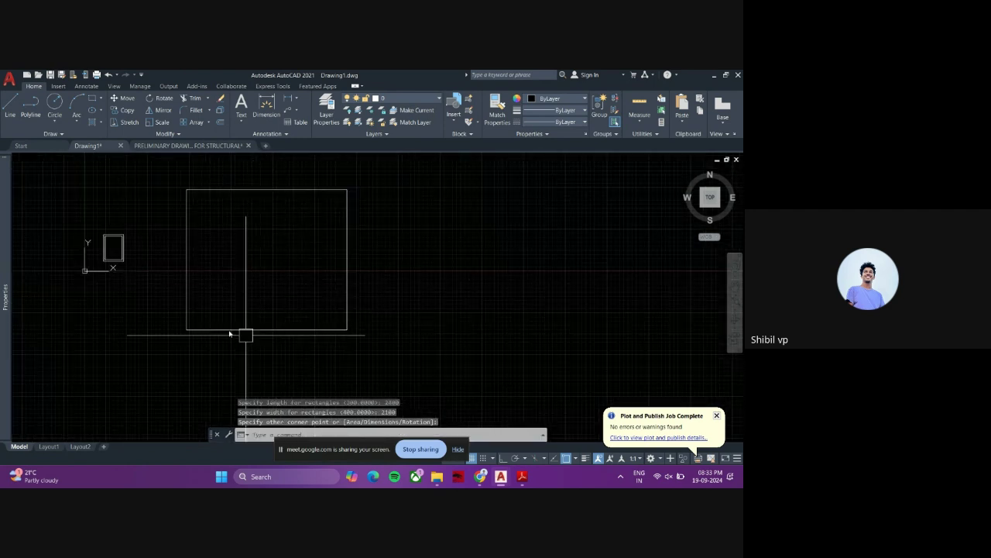
click(382, 355)
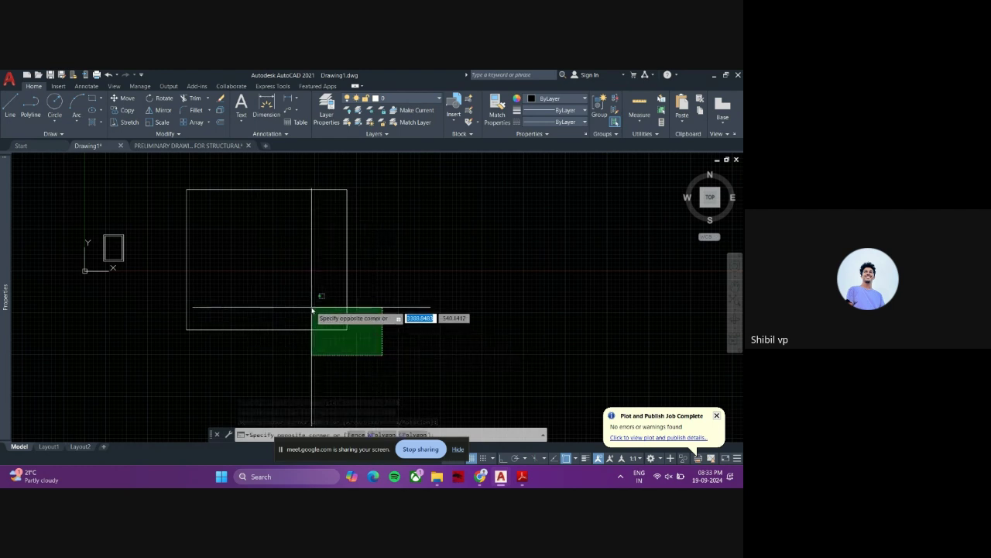
key(Escape)
text(o)
key(Return)
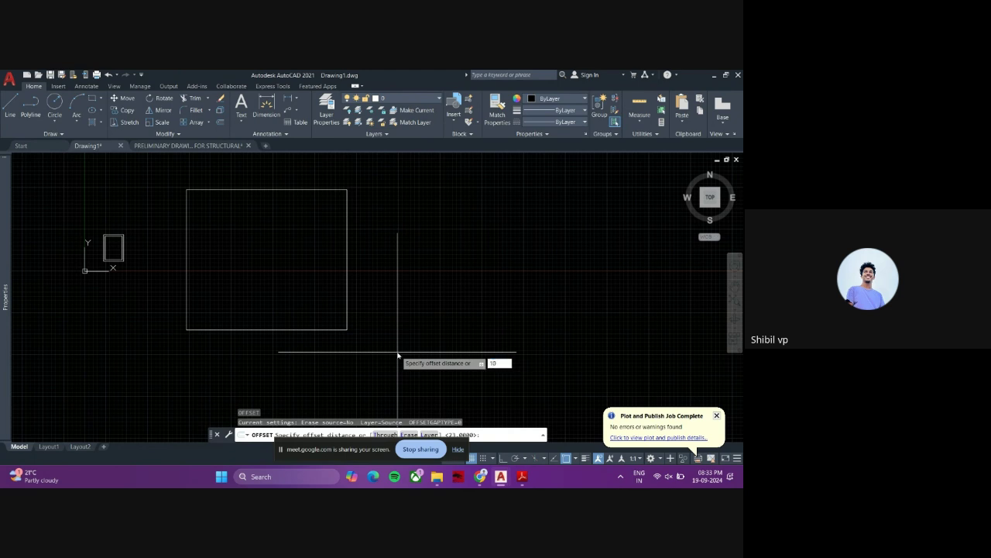
text(10)
key(Return)
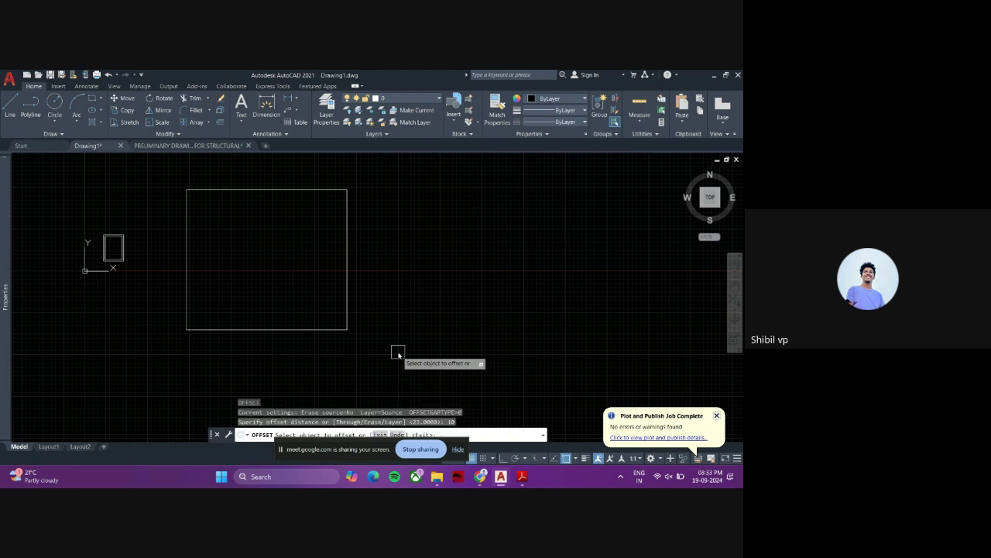
click(242, 190)
key(Escape)
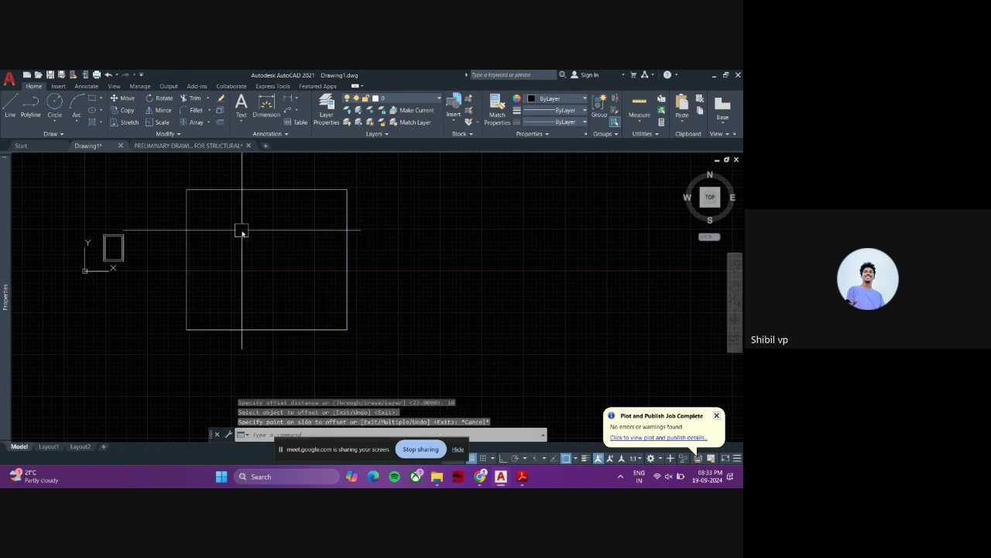
- Offset the large rectangle inward by 100
key(Return)
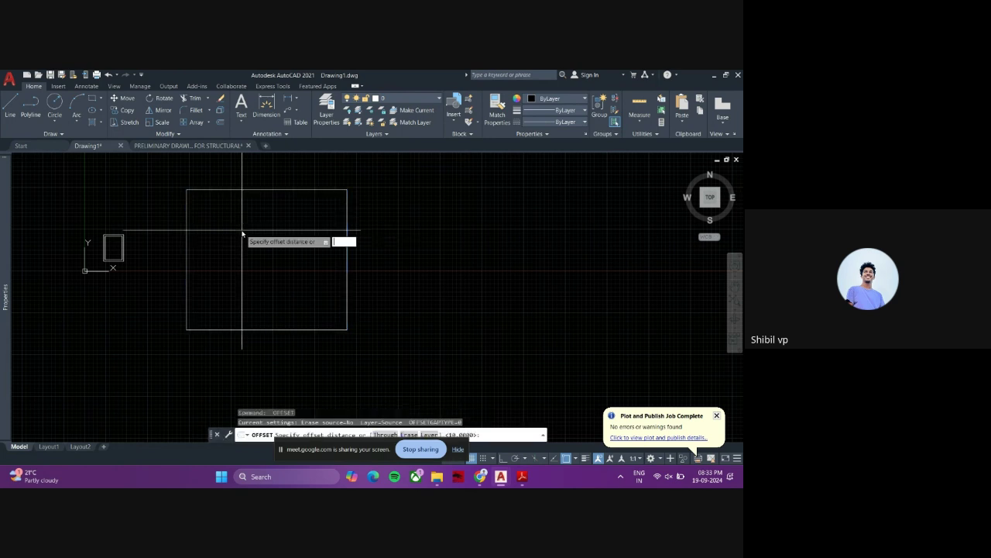
key(Return)
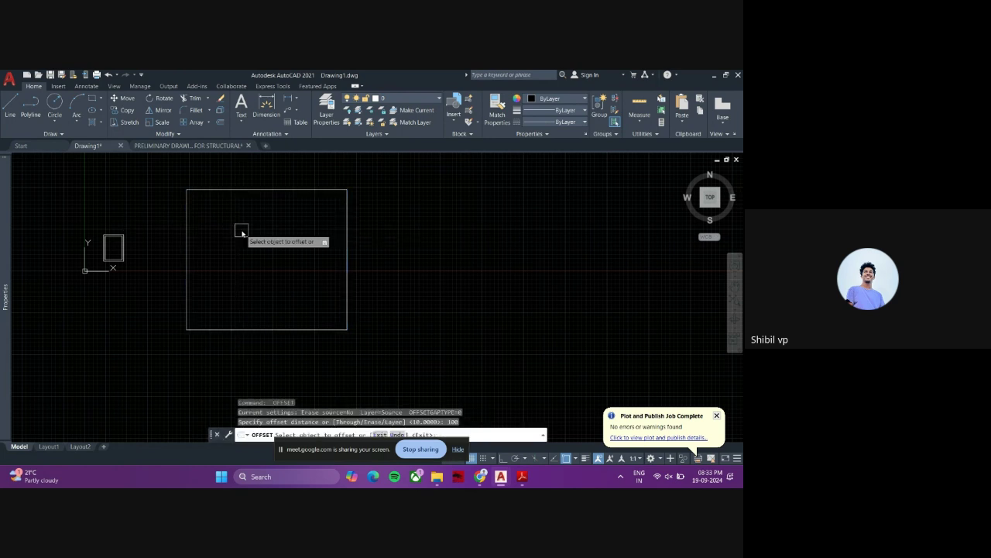
click(214, 190)
key(Escape)
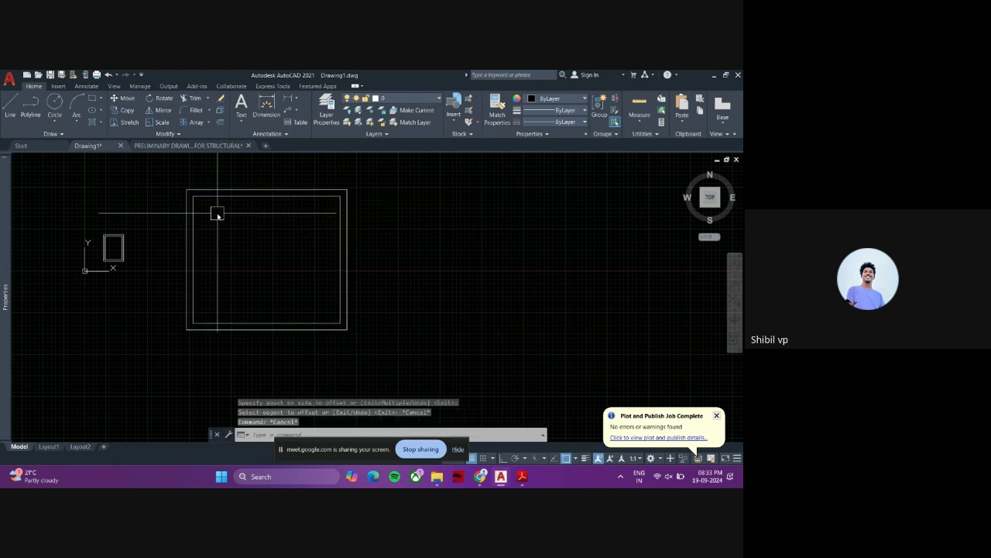
- Copy the large rectangle and its inner offset from model space to the clipboard
click(268, 268)
click(170, 178)
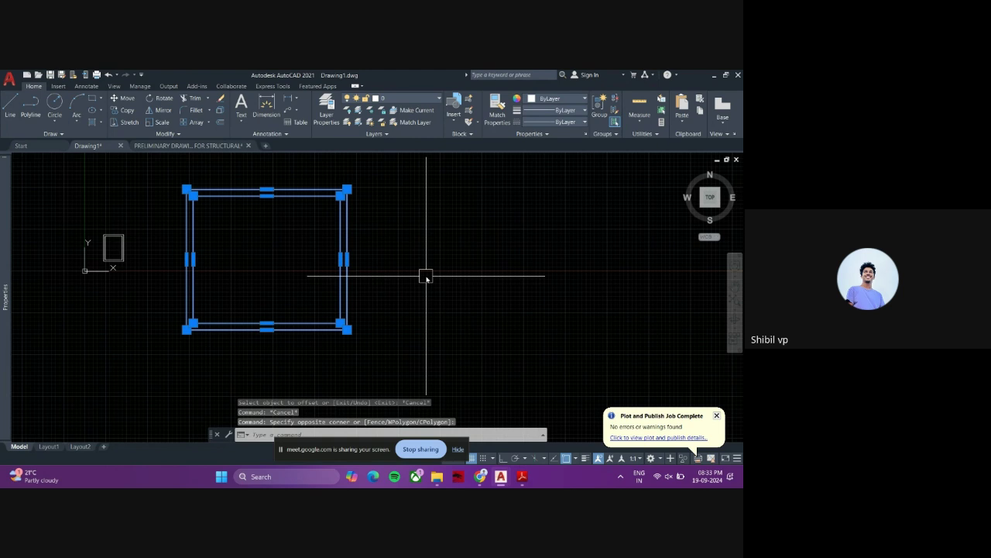
key(ctrl+c)
key(Escape)
key(Escape)
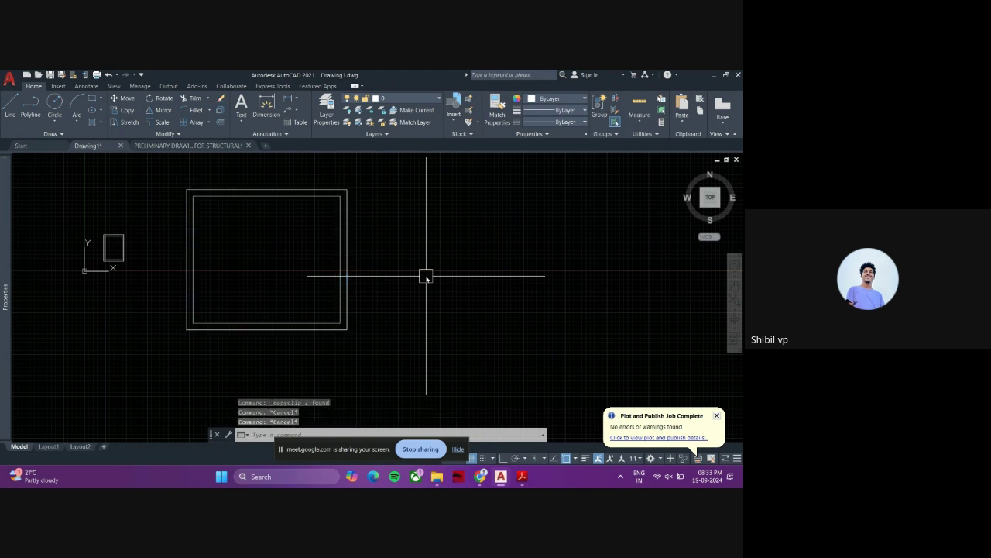
- Erase the existing viewport from Layout2
click(48, 447)
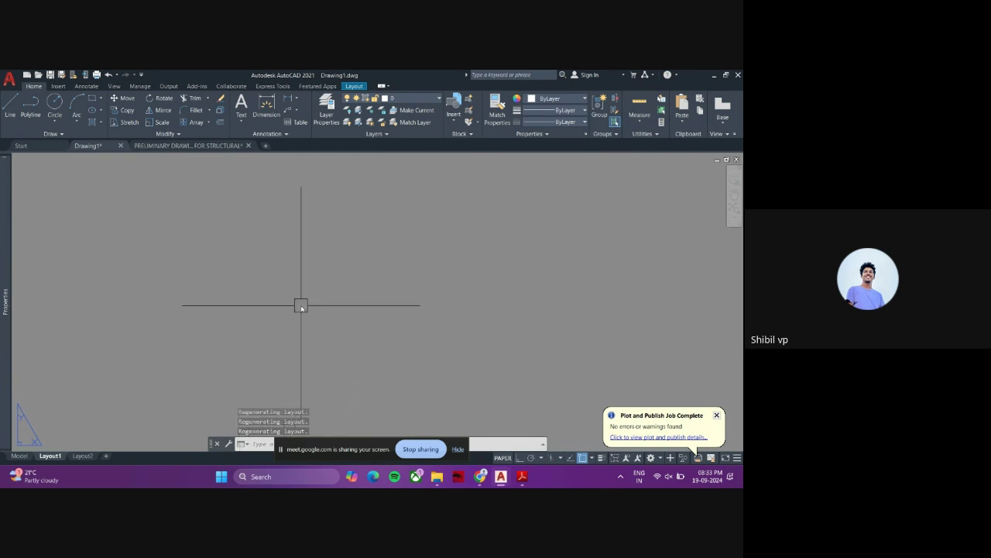
click(81, 455)
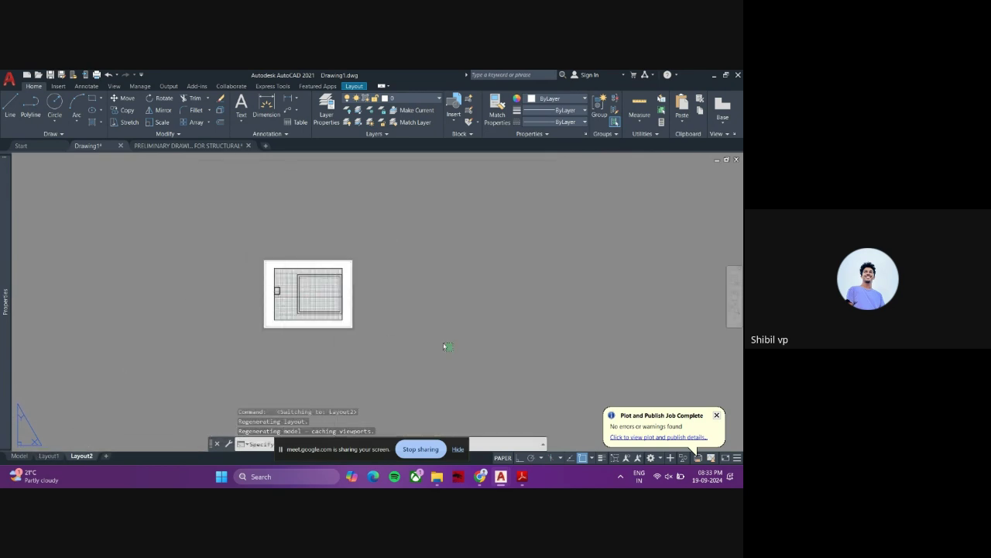
click(204, 193)
key(Delete)
- Paste the copied pair of large rectangles into Layout2 as the sheet frame
scroll(270, 264, up, 3)
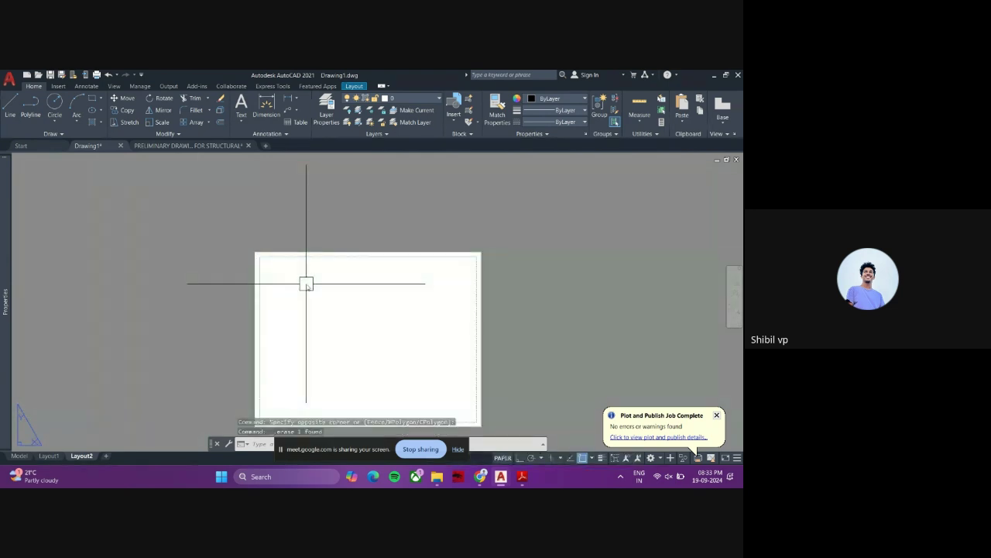
key(ctrl+v)
scroll(301, 317, down, 2)
click(218, 349)
scroll(209, 349, down, 10)
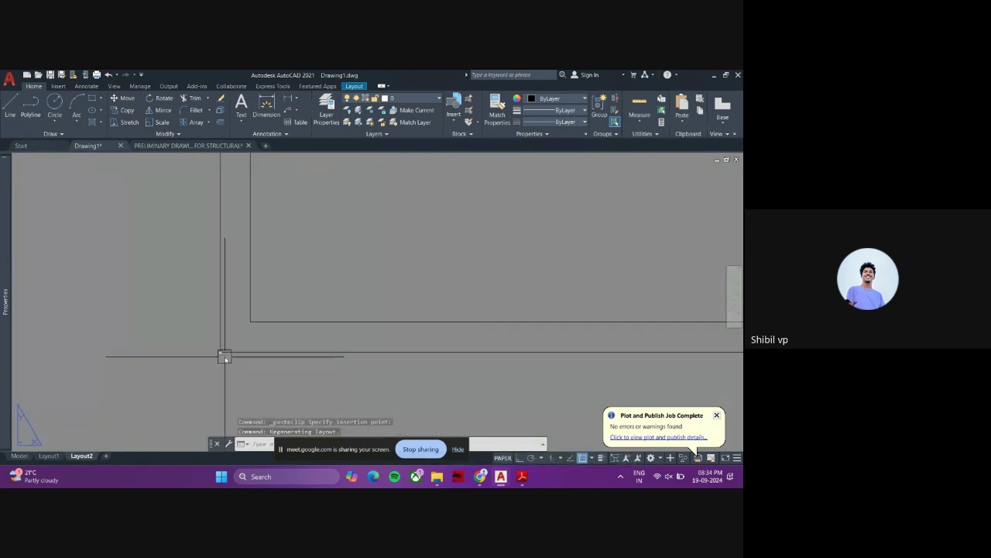
scroll(224, 349, down, 4)
scroll(225, 329, up, 3)
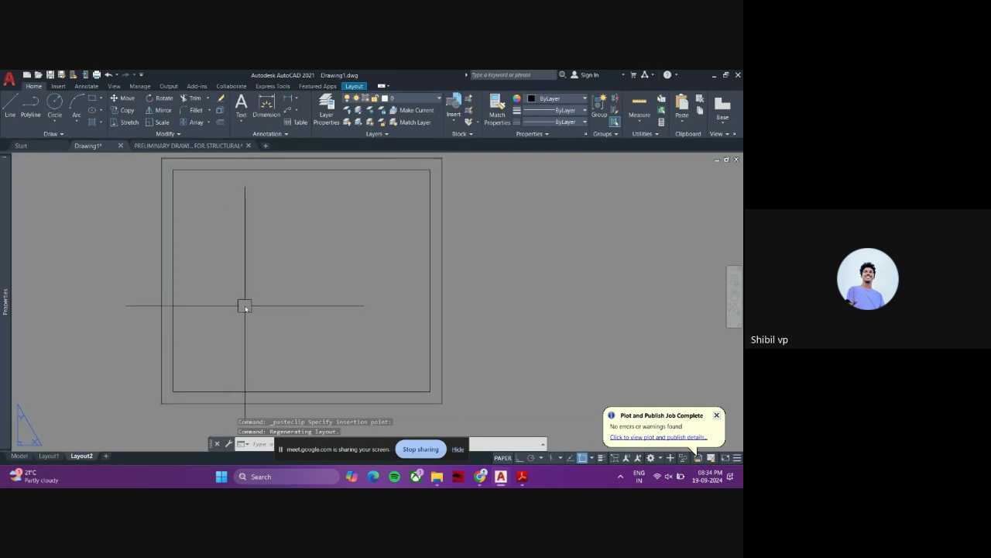
scroll(245, 308, down, 2)
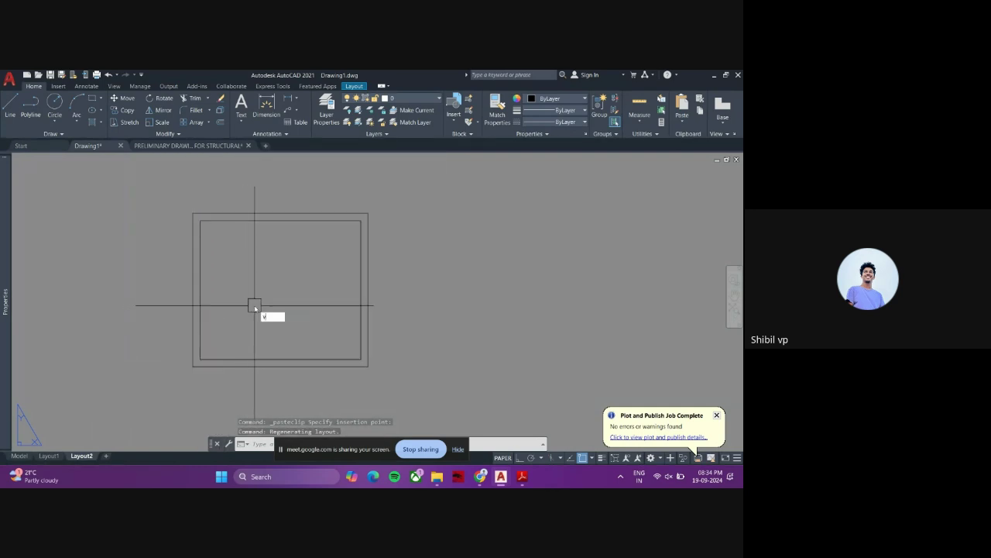
- Start a new viewport in Layout2 with the Viewports command, using the Active Model Configuration
text(ie)
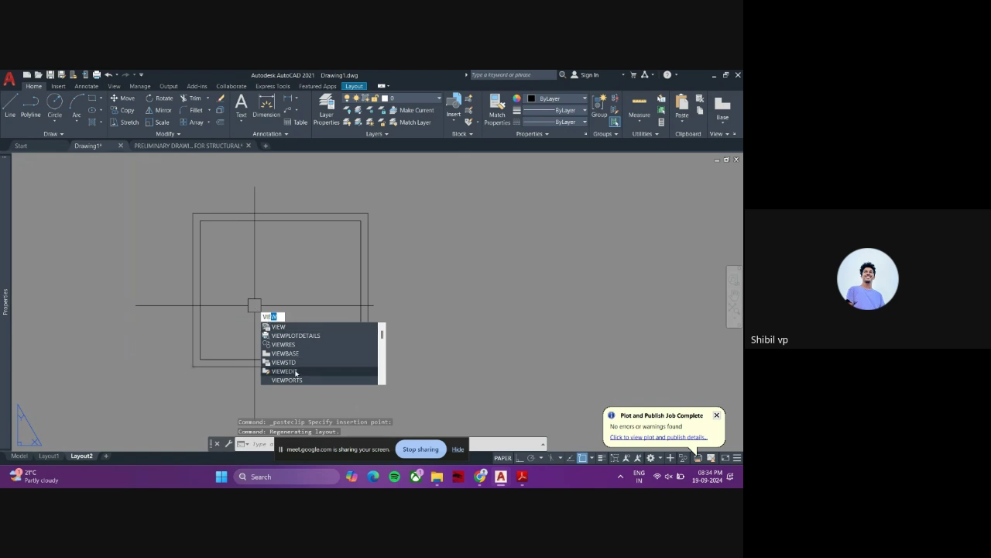
click(271, 379)
click(409, 368)
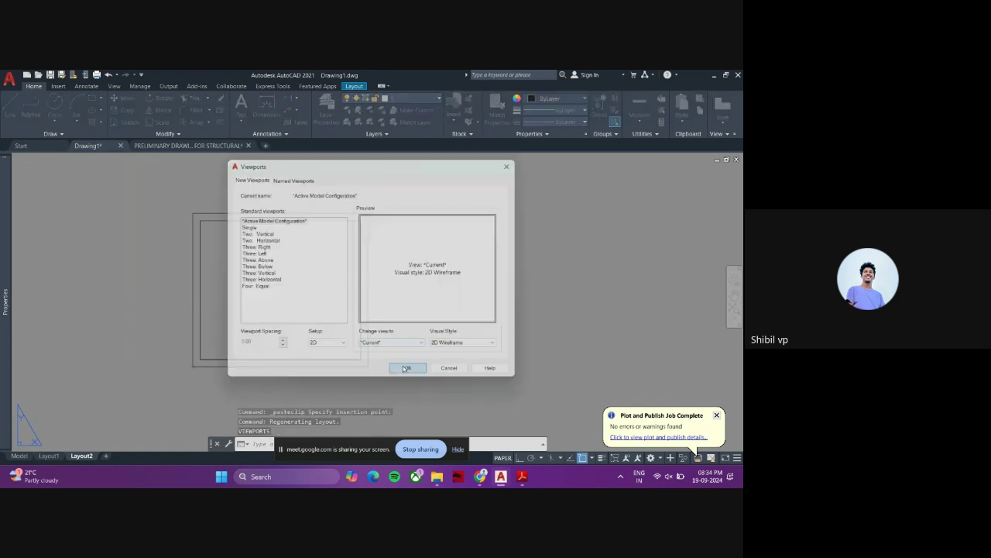
- Create a viewport filling Layout2's inner frame, centre the large model rectangle pair inside it, and return to paper space
click(200, 221)
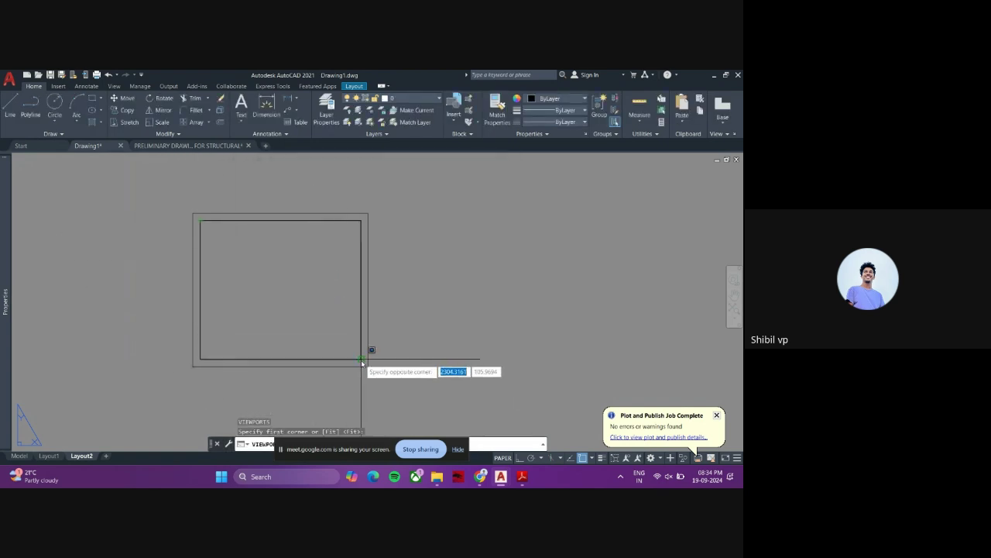
click(361, 360)
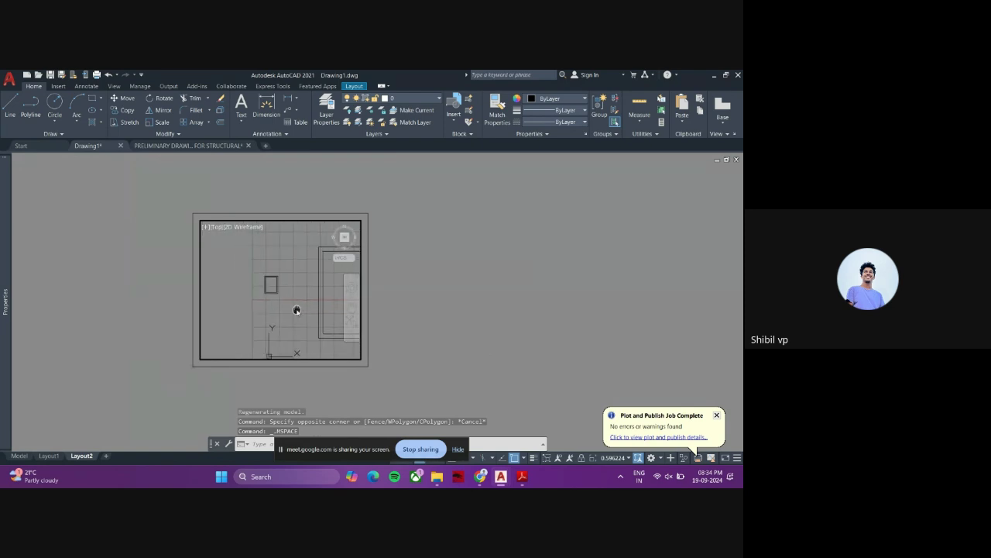
double_click(276, 284)
scroll(289, 271, up, 2)
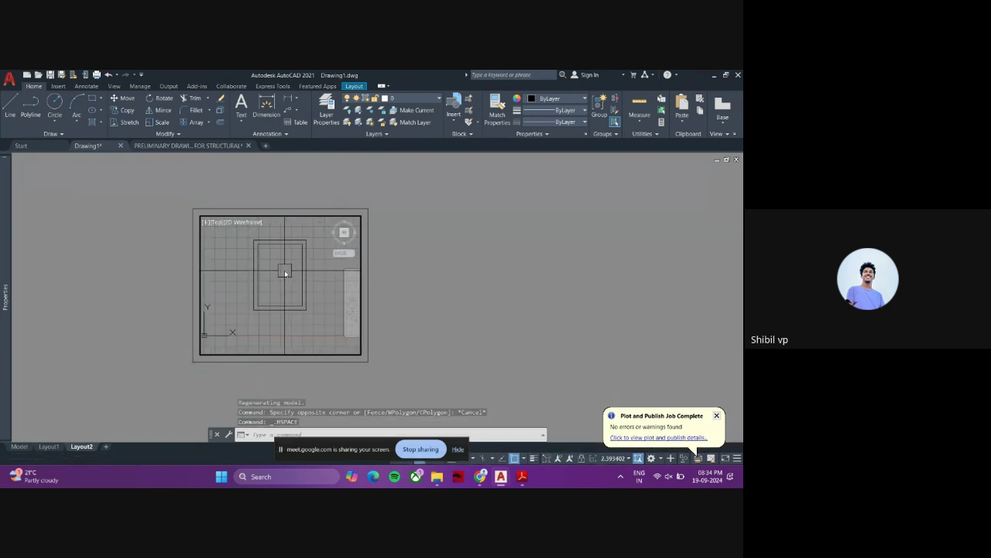
middle_drag(284, 269, 275, 296)
scroll(271, 295, up, 1)
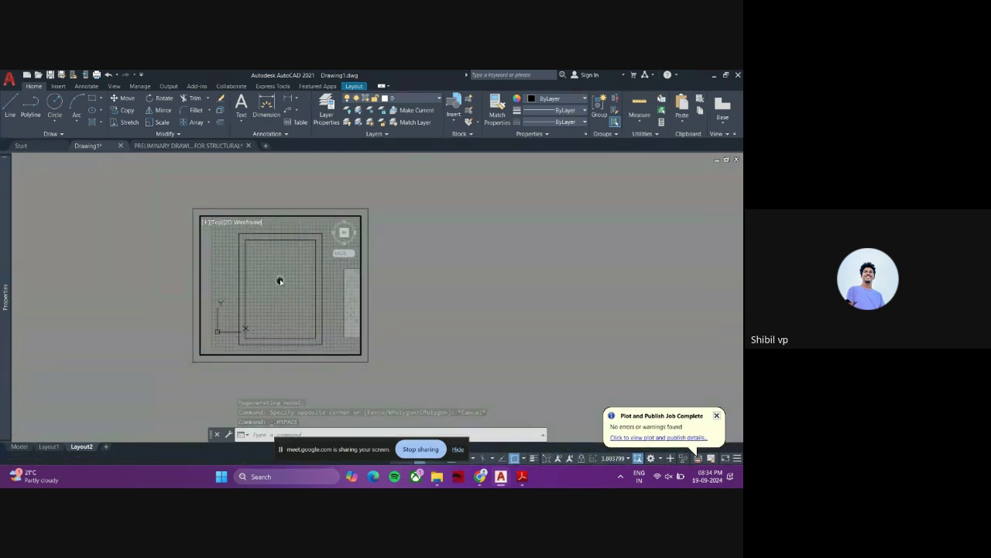
double_click(449, 313)
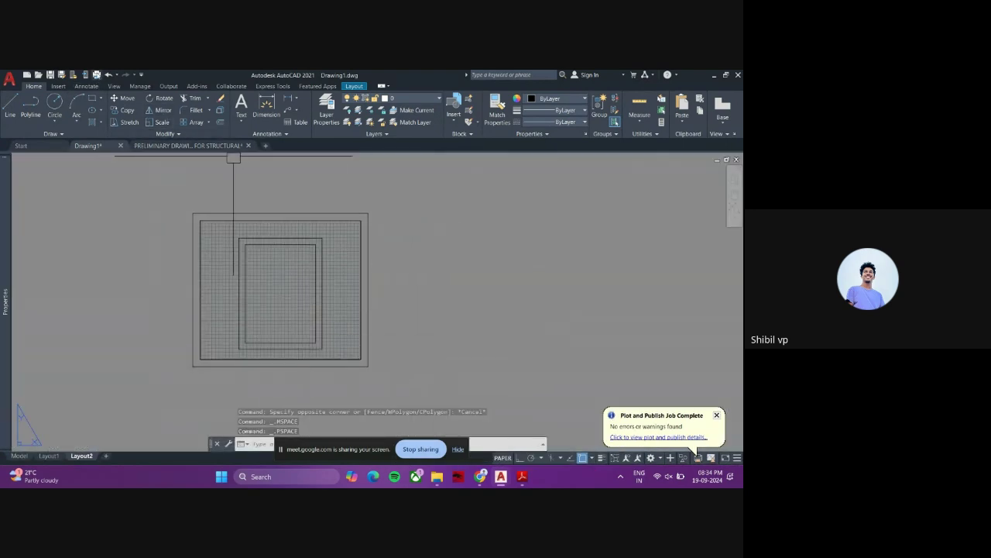
- Review the plot settings for Layout2 and close them without plotting
click(278, 173)
click(276, 189)
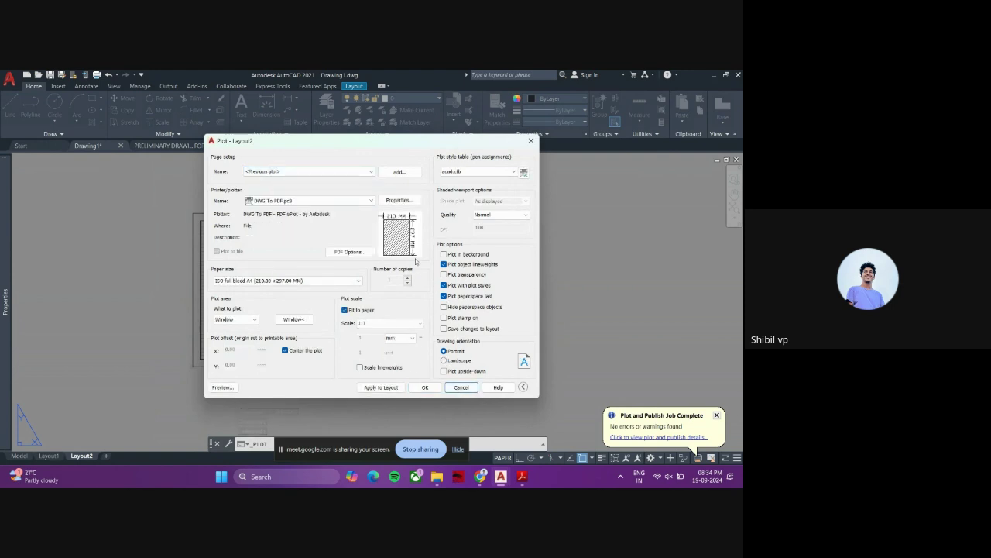
click(461, 388)
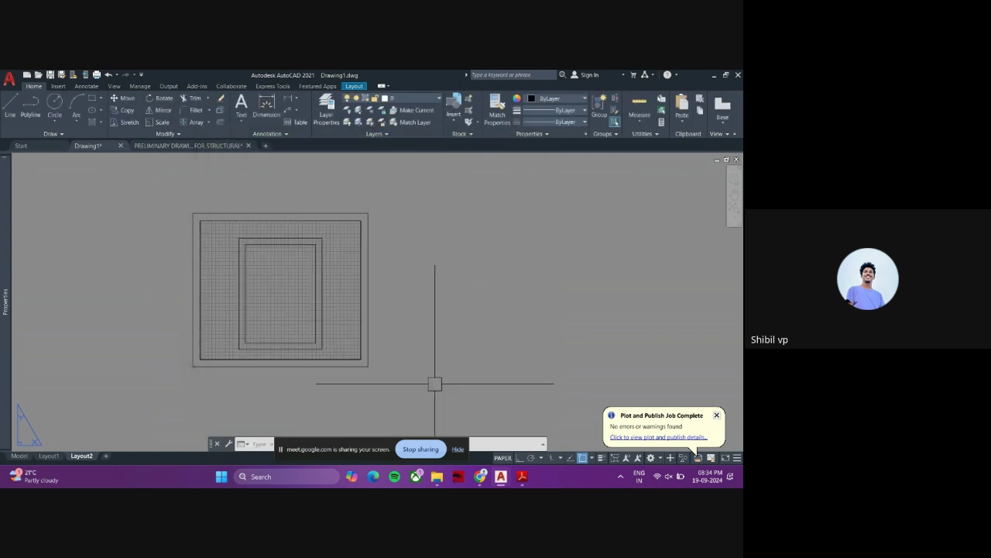
- Erase the sheet frames and the viewport from Layout2, and return to model space
click(494, 381)
click(182, 230)
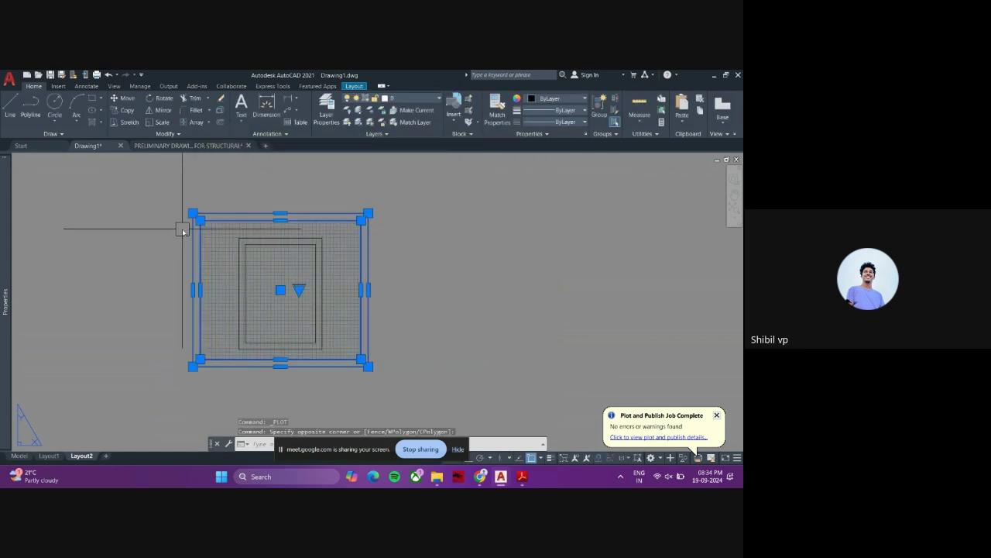
key(Delete)
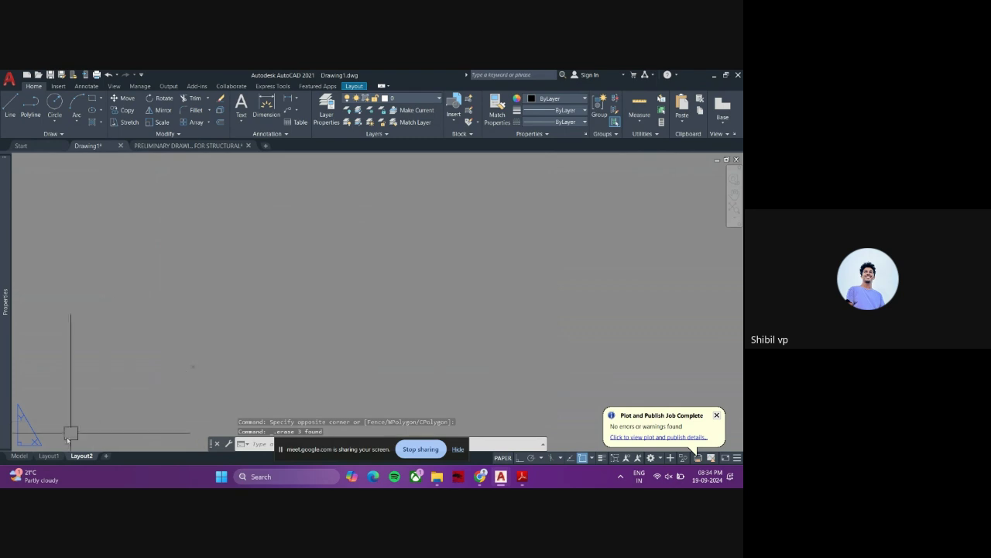
click(20, 456)
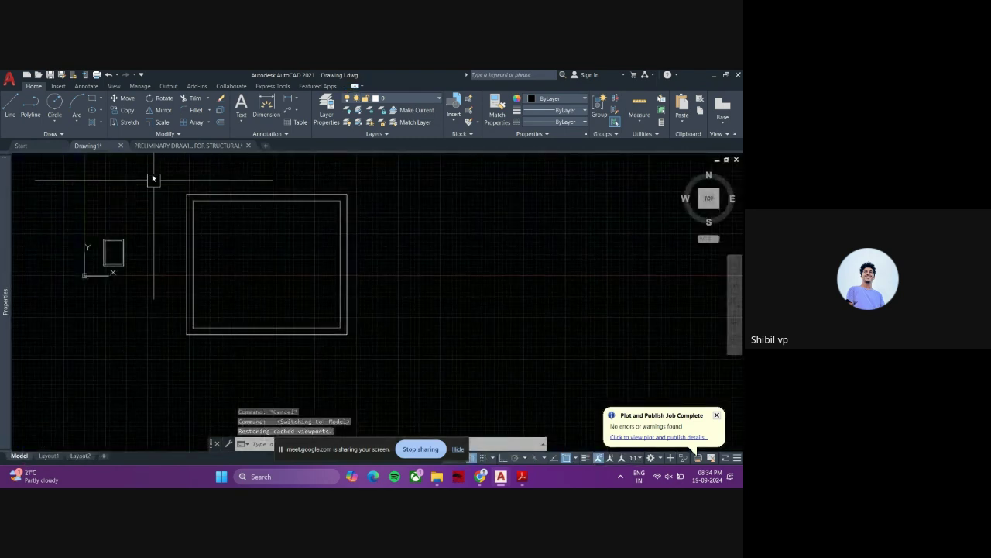
- Switch to the PRELIMINARY DRAWINGS FOR STRUCTURAL file and examine the title block of the sheet in Layout3
click(166, 147)
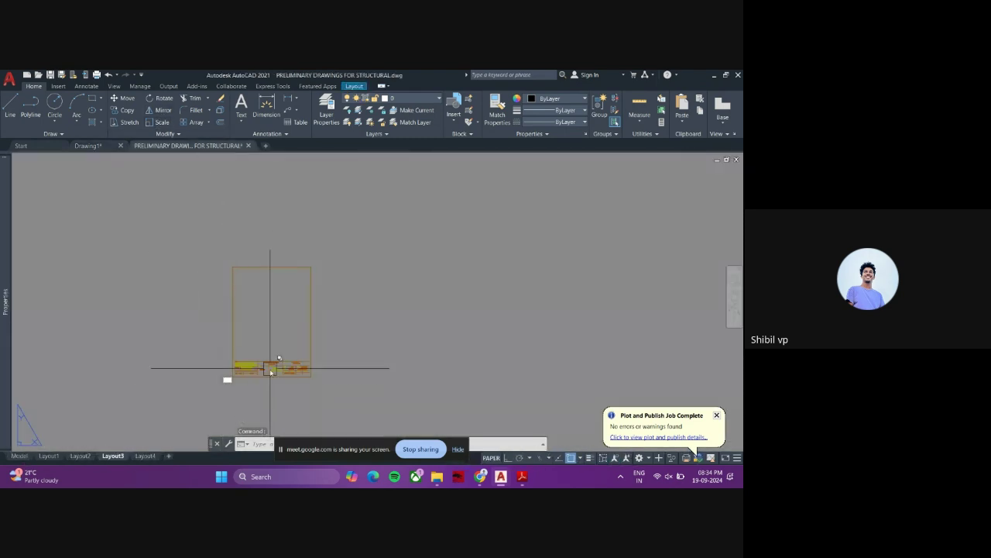
scroll(221, 348, up, 3)
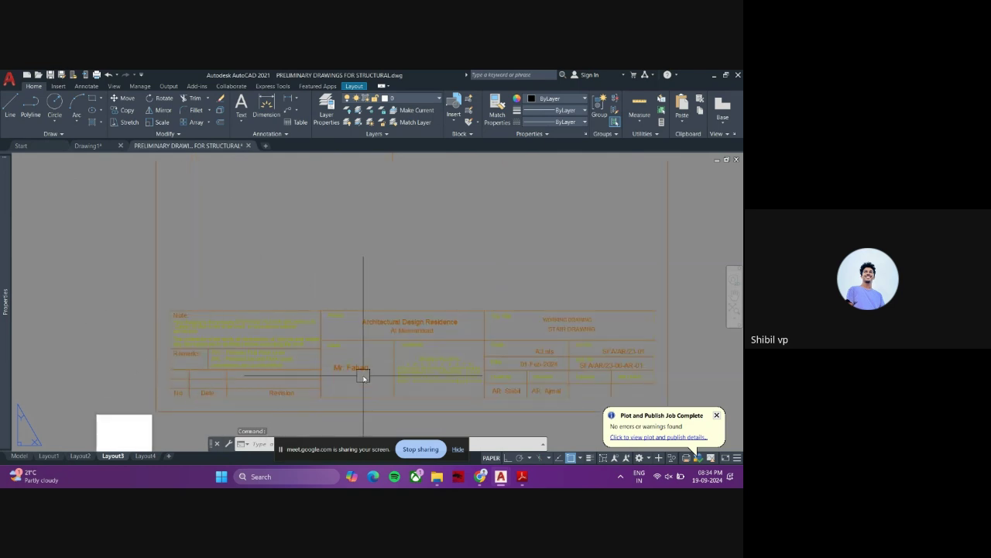
scroll(246, 347, down, 3)
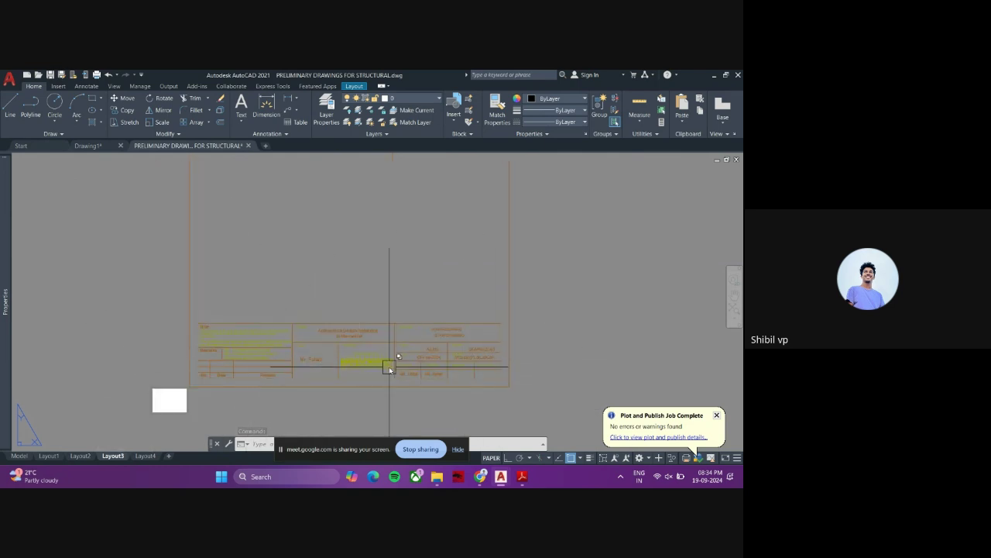
scroll(383, 374, down, 3)
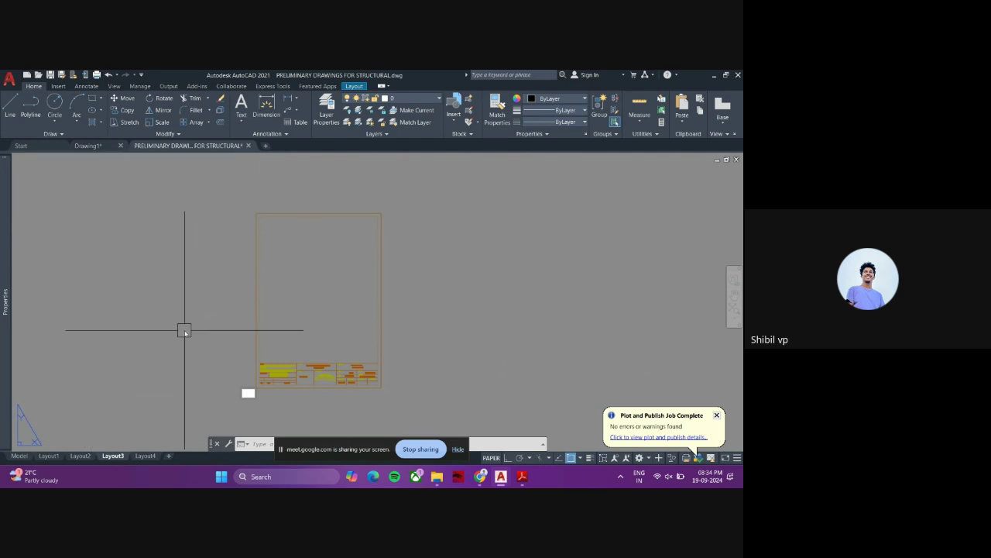
scroll(313, 302, down, 5)
- Open Layout1 and examine its portrait site and floor plan sheets
click(49, 456)
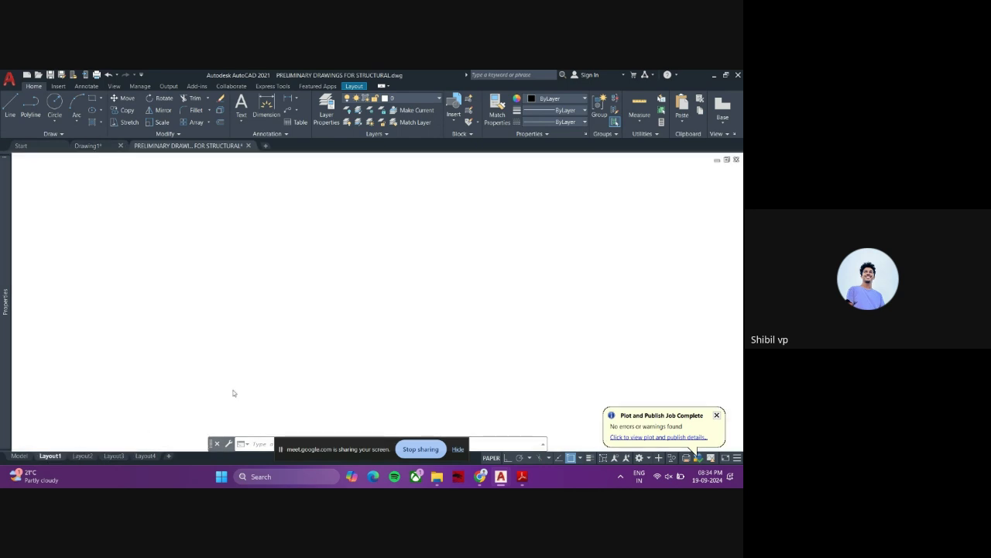
scroll(302, 321, down, 3)
middle_drag(281, 316, 494, 271)
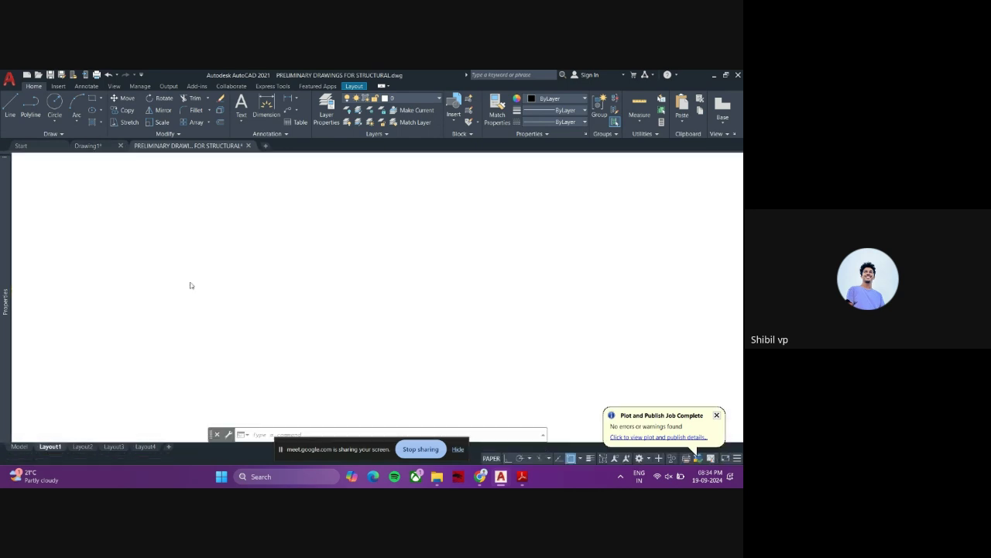
middle_drag(191, 284, 480, 281)
middle_drag(96, 292, 383, 288)
scroll(402, 272, up, 3)
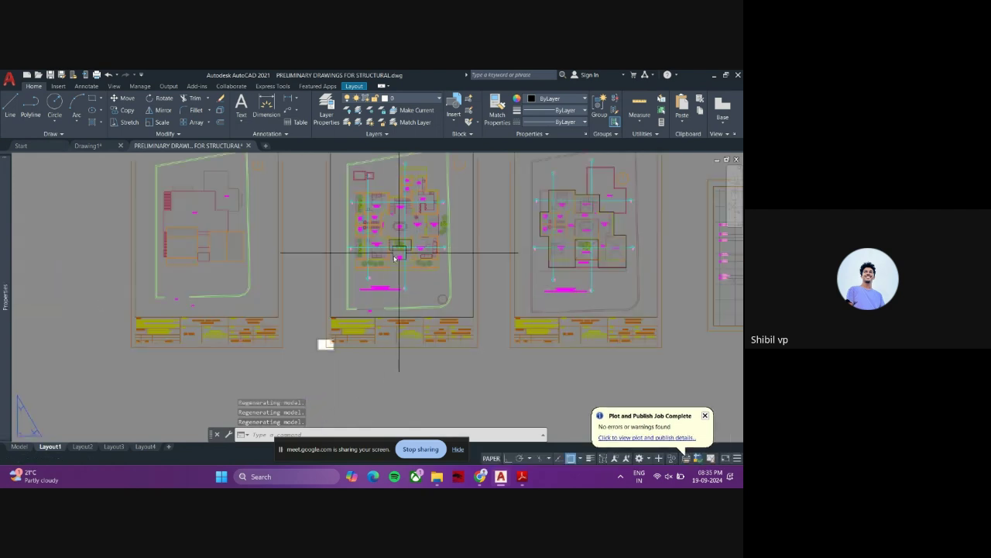
middle_drag(398, 255, 326, 277)
scroll(276, 294, down, 2)
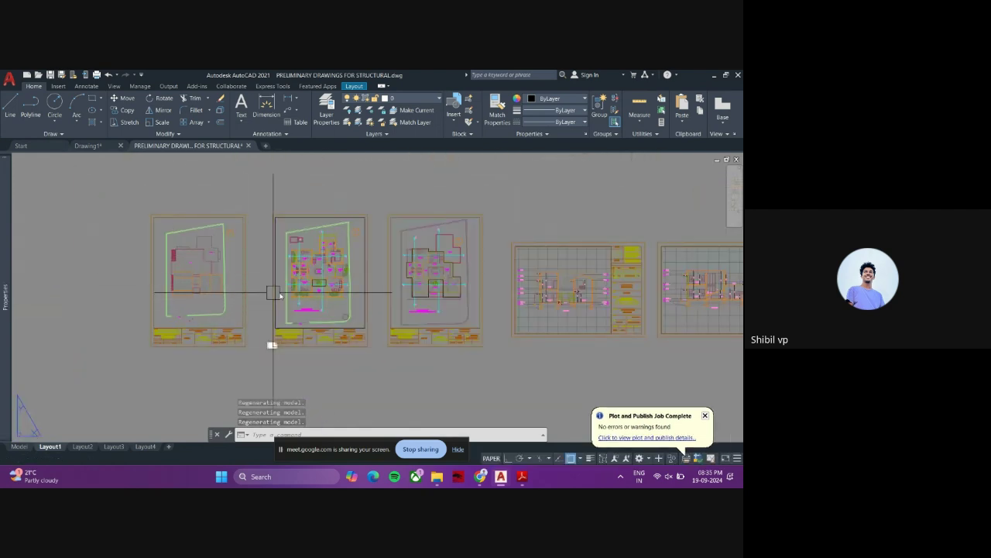
- Examine the landscape section sheets in Layout1 and compare them with the neighbouring floor plan sheets
middle_drag(478, 298, 182, 302)
scroll(288, 305, up, 3)
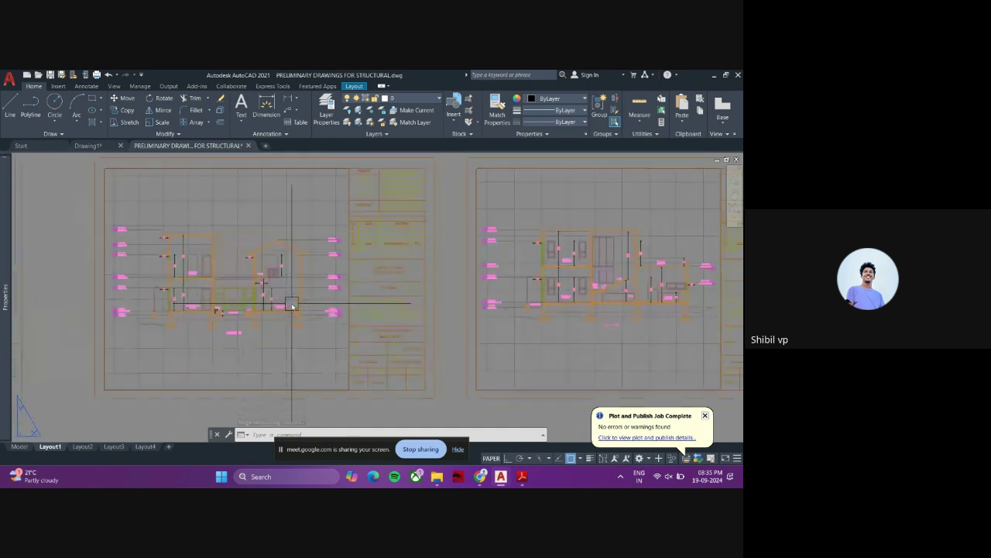
scroll(159, 328, down, 2)
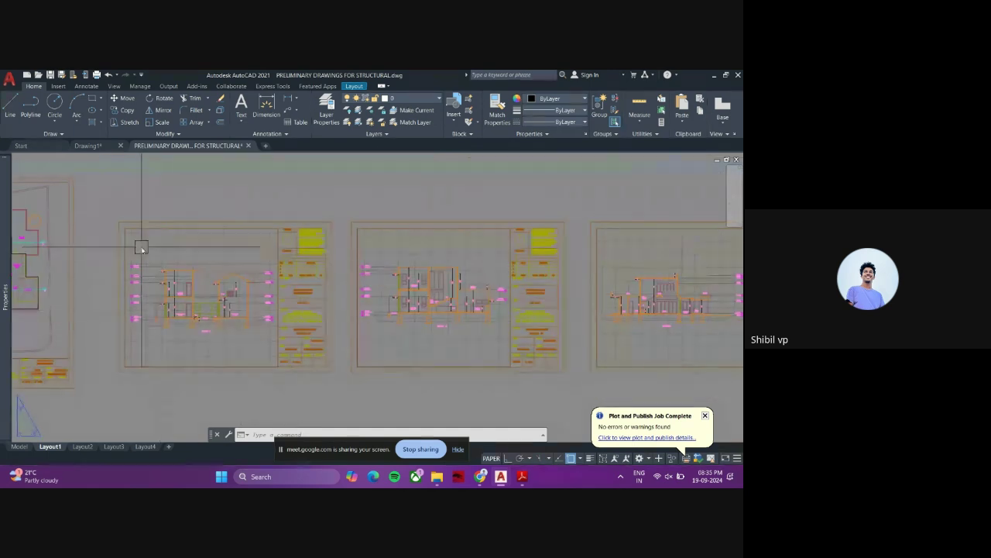
middle_drag(374, 325, 250, 320)
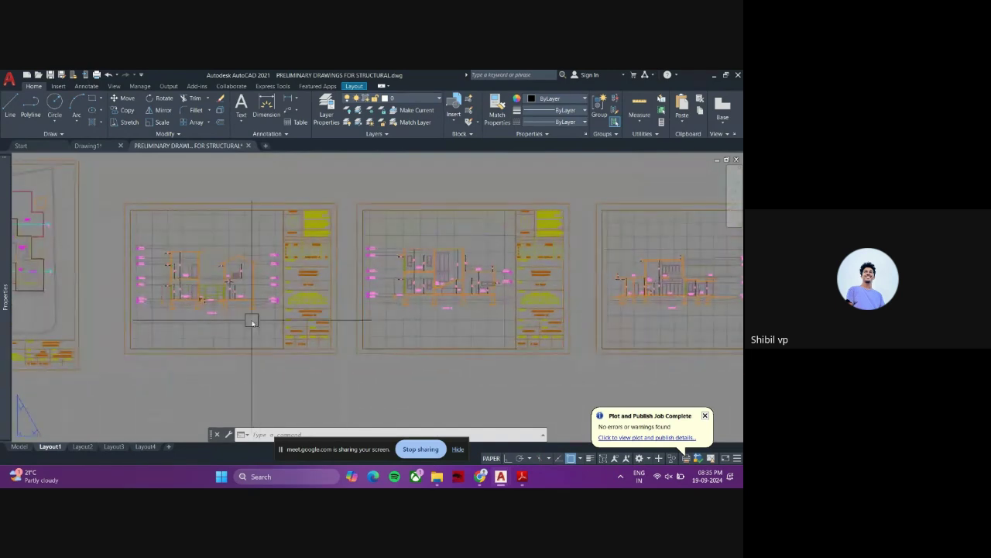
scroll(155, 299, up, 2)
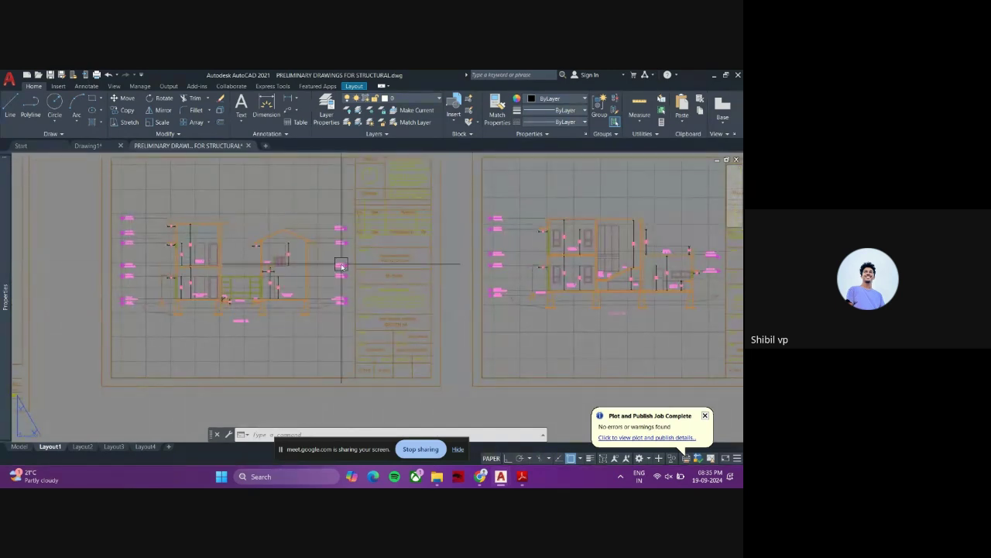
scroll(218, 271, down, 2)
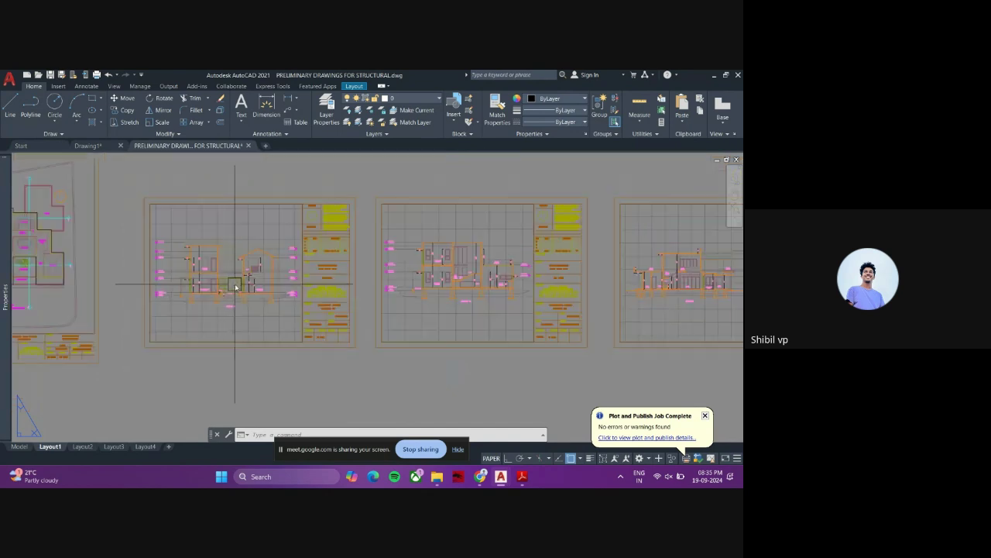
middle_drag(143, 321, 341, 353)
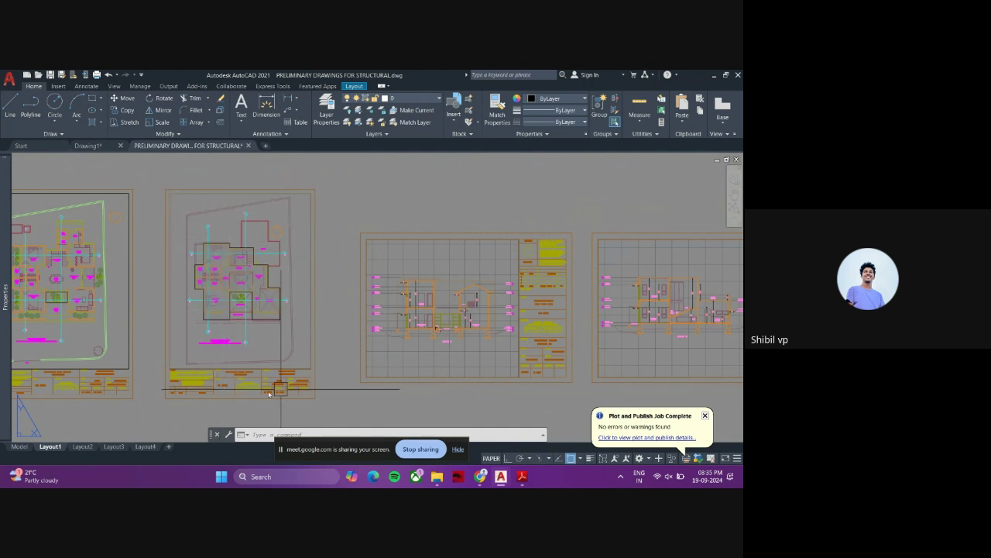
scroll(174, 310, down, 1)
scroll(256, 316, up, 3)
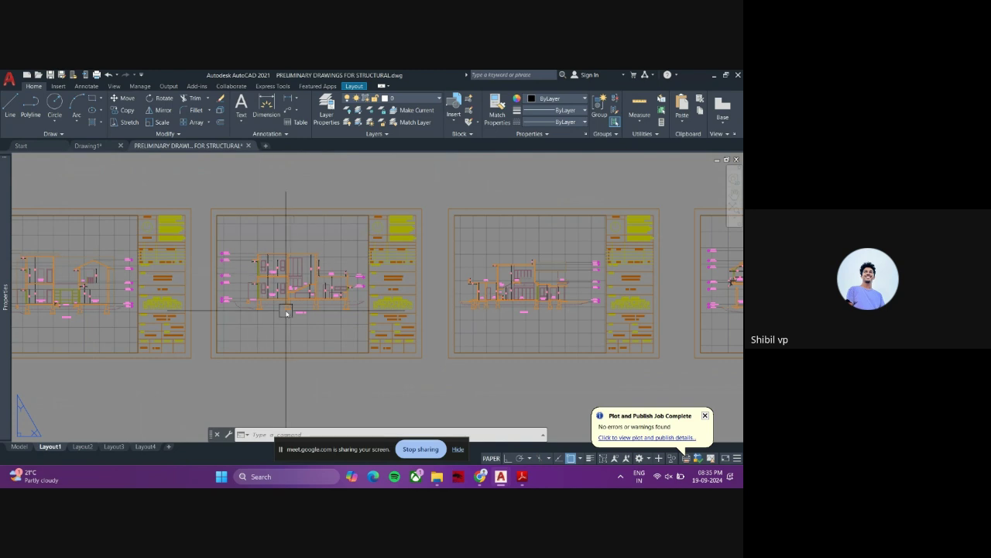
- Activate the viewport of the isolated portrait stair sheet and bring the two-storey section drawing into its view
scroll(299, 299, down, 5)
middle_drag(335, 309, 208, 308)
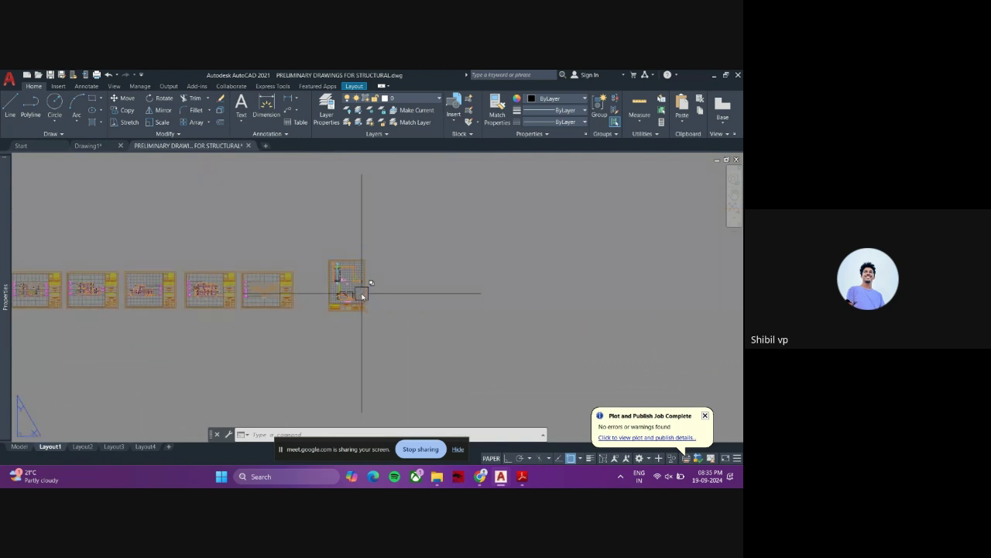
scroll(362, 293, up, 6)
scroll(178, 329, down, 2)
scroll(284, 299, up, 5)
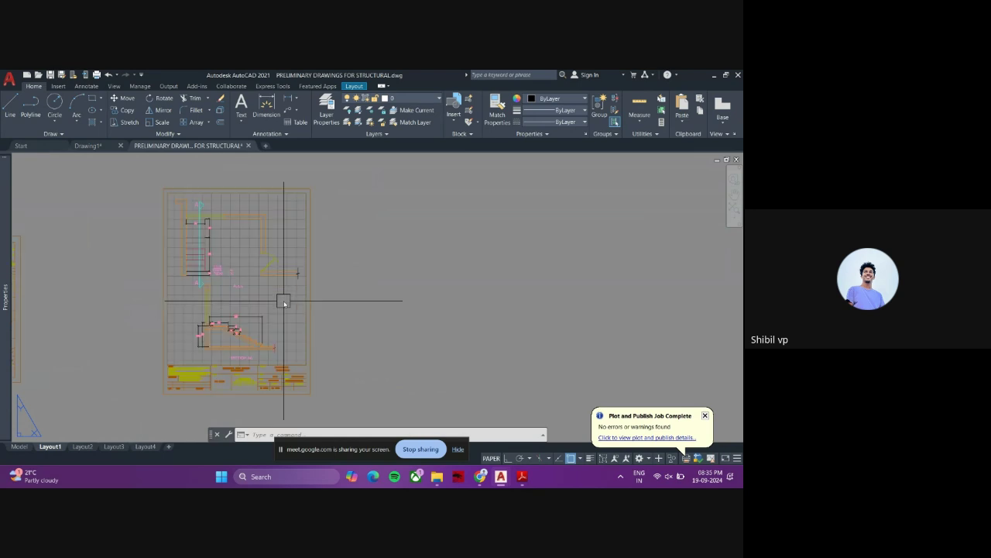
double_click(261, 275)
scroll(255, 285, up, 4)
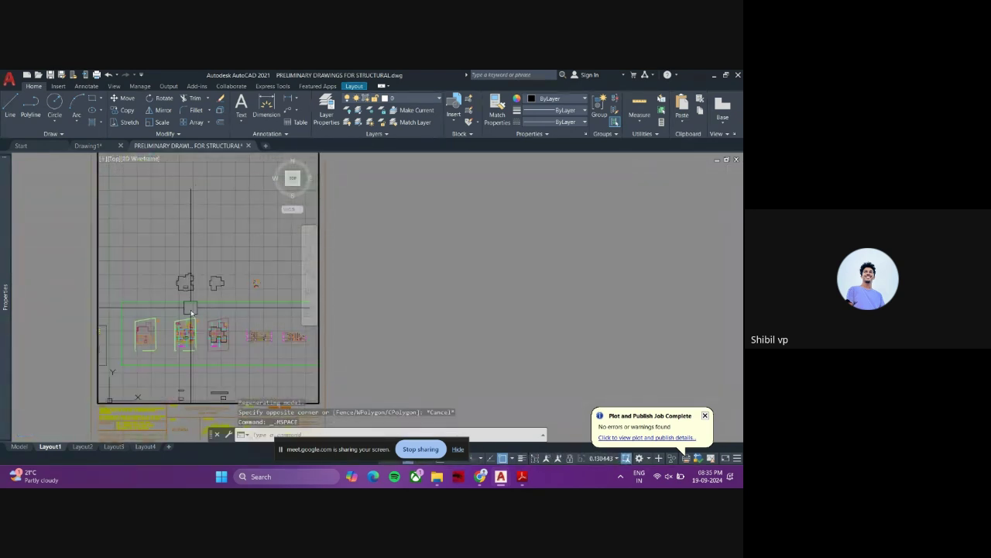
scroll(203, 289, up, 3)
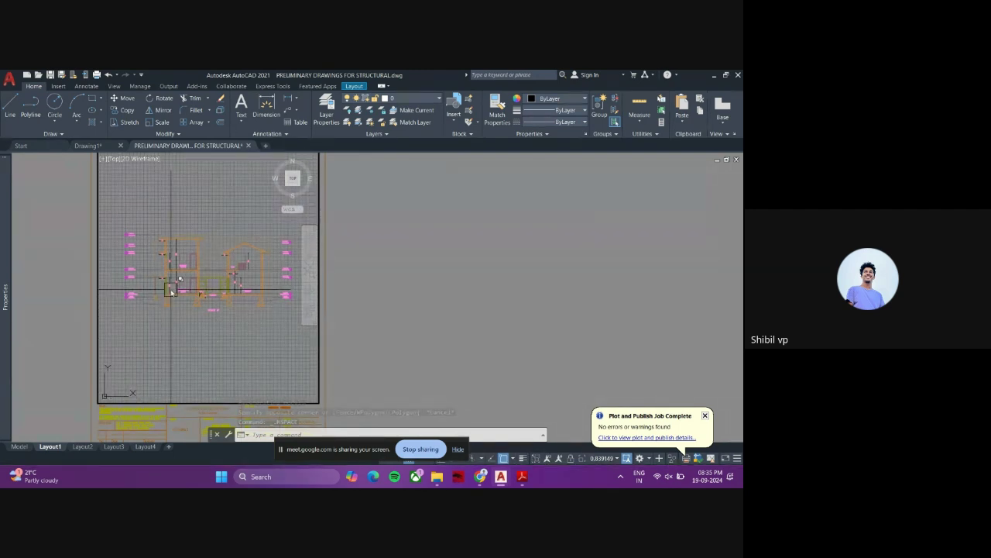
- Use a Zoom window around the section drawing within the viewport, and return to paper space
text(z)
key(Return)
click(115, 230)
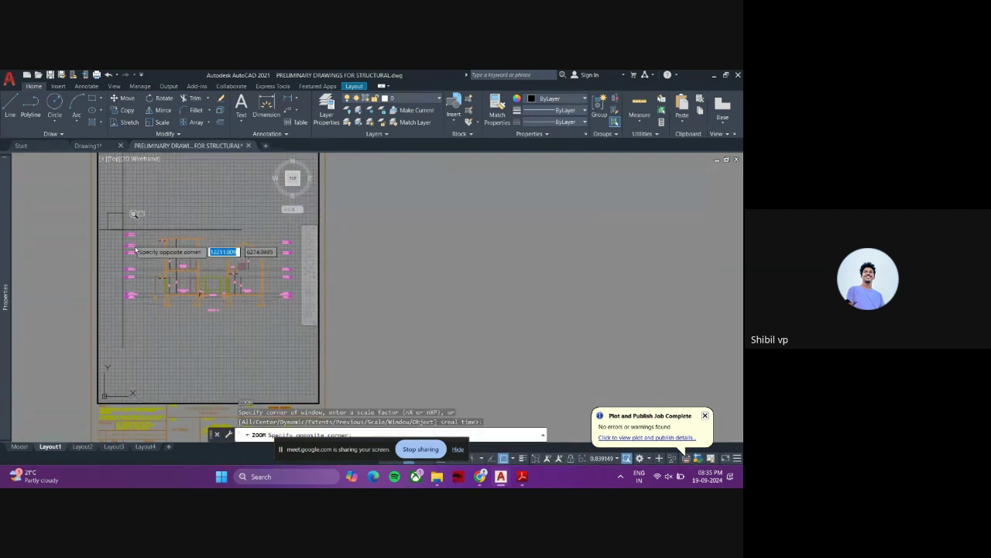
click(264, 331)
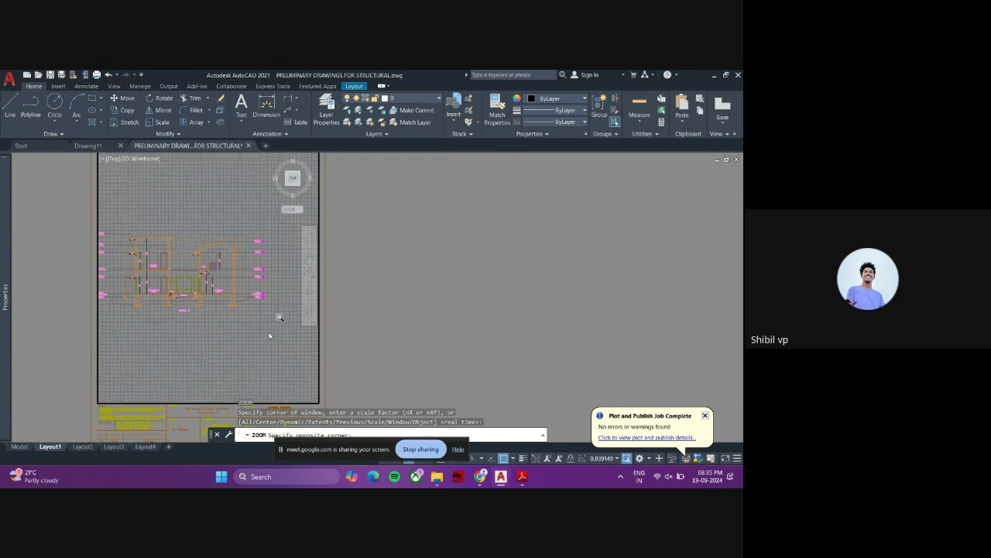
double_click(377, 333)
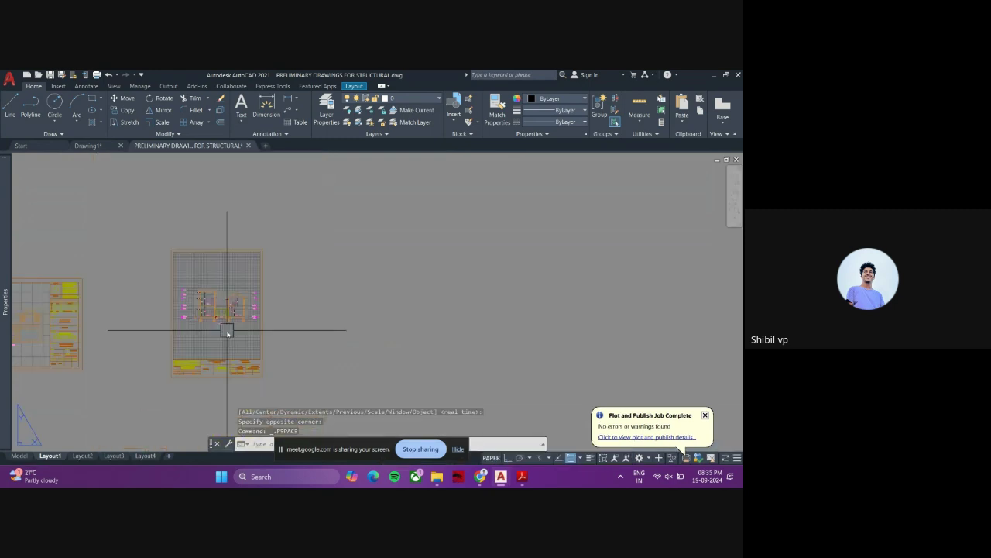
- Examine the portrait sheet with its changed viewport view and the row of landscape section sheets in Layout1
middle_drag(225, 332, 332, 321)
scroll(334, 324, up, 2)
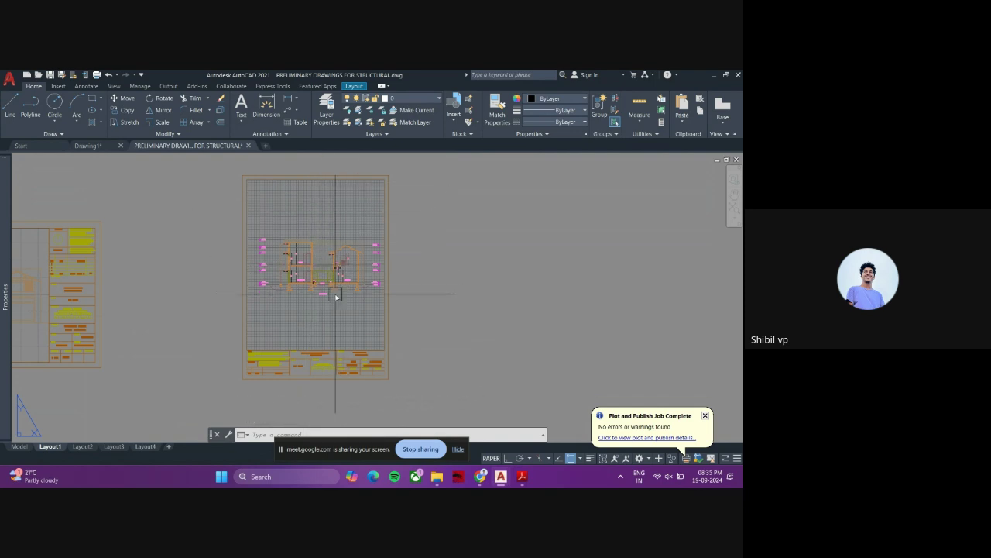
scroll(398, 256, down, 4)
middle_drag(237, 310, 387, 312)
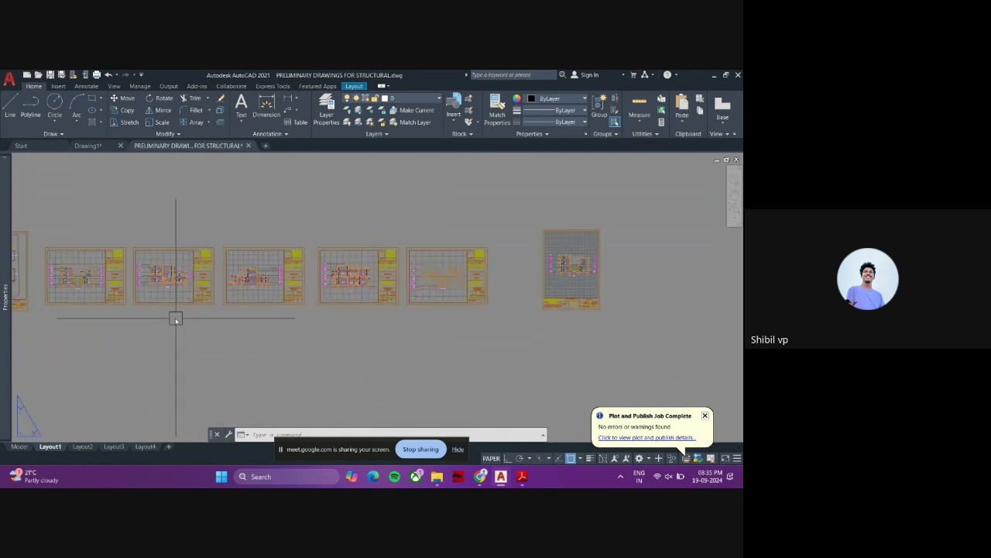
scroll(127, 288, up, 2)
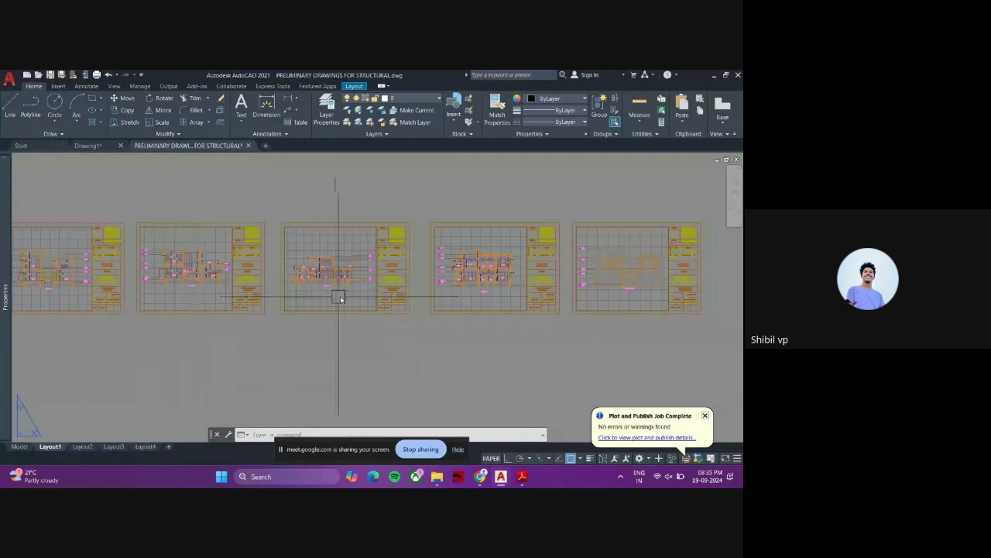
- Look over the sheet row in Layout1, compare it with model space, Layout2 and Layout3, and return to Layout1
middle_drag(333, 311, 96, 311)
scroll(583, 273, down, 3)
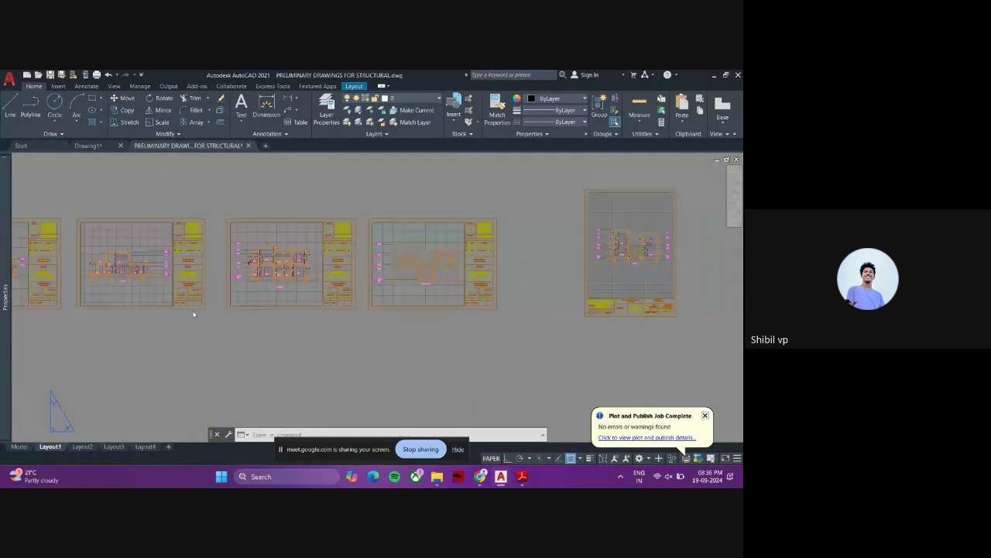
scroll(196, 292, up, 3)
scroll(103, 293, down, 2)
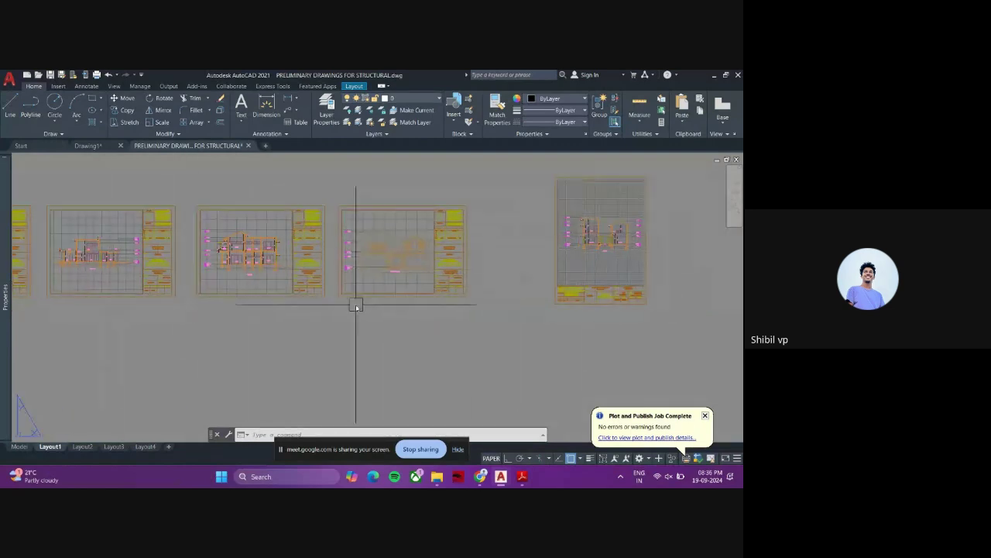
scroll(512, 281, up, 2)
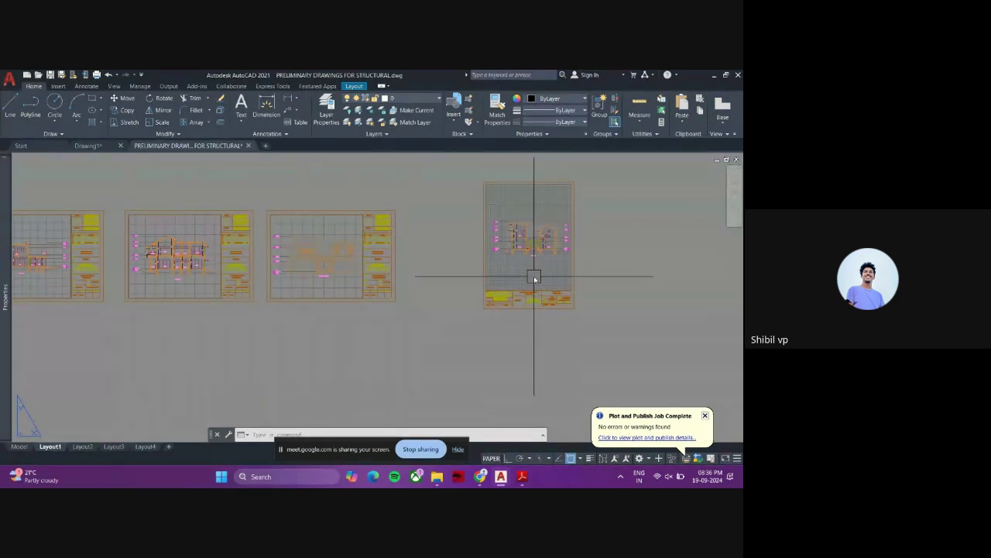
click(22, 447)
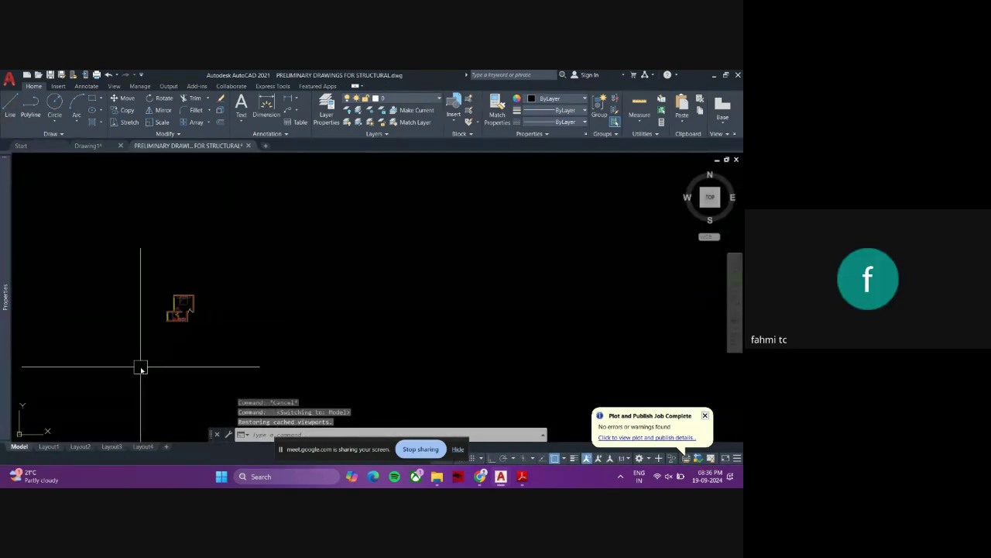
click(110, 448)
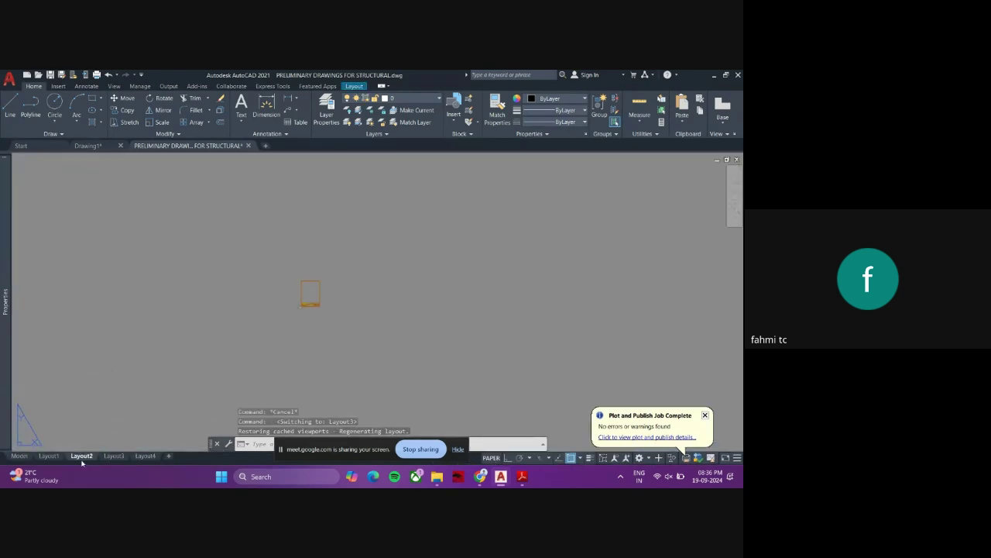
click(81, 458)
click(19, 456)
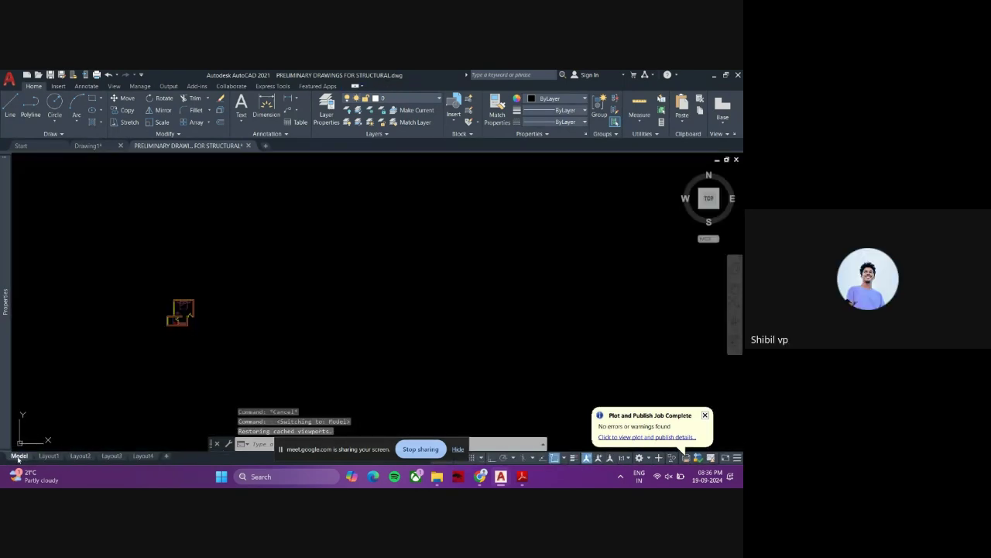
click(83, 456)
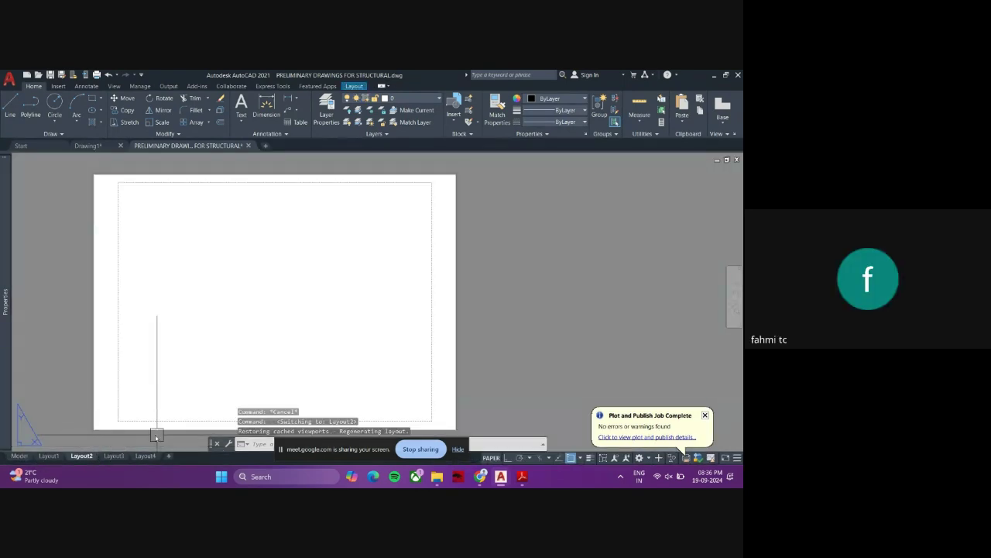
click(113, 456)
click(48, 456)
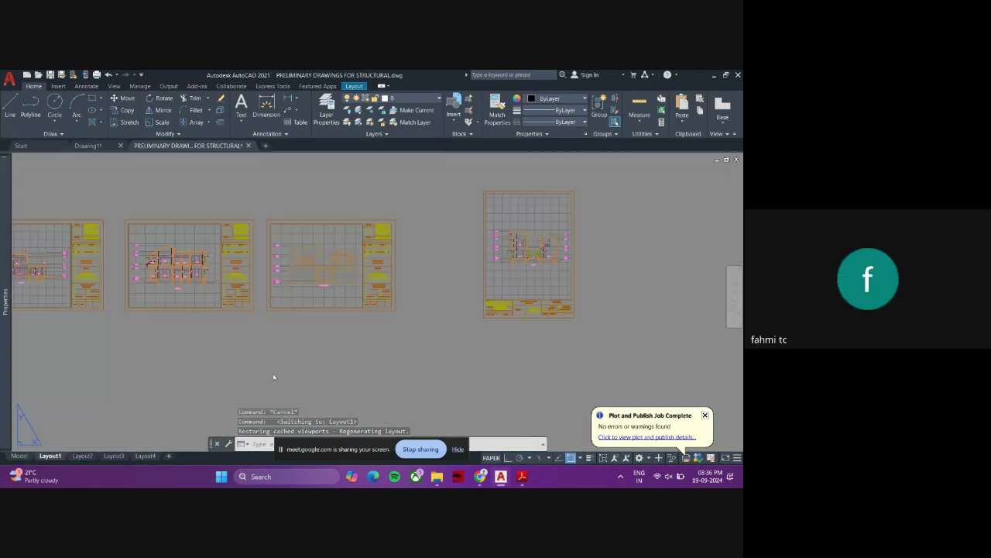
- Examine the north symbol and general notes on the front elevation sheet, and outline its title block with a selection window
click(371, 330)
scroll(395, 285, up, 8)
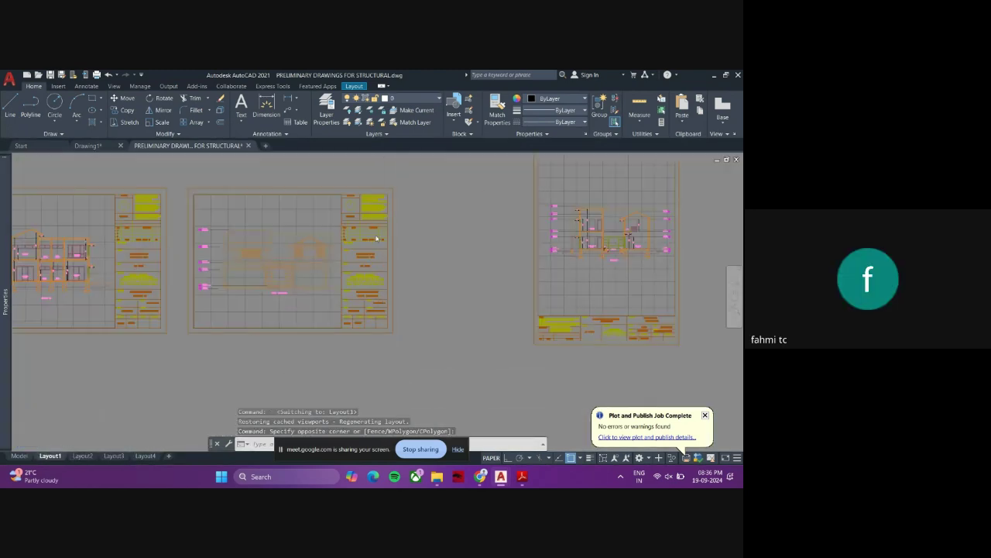
scroll(307, 251, up, 4)
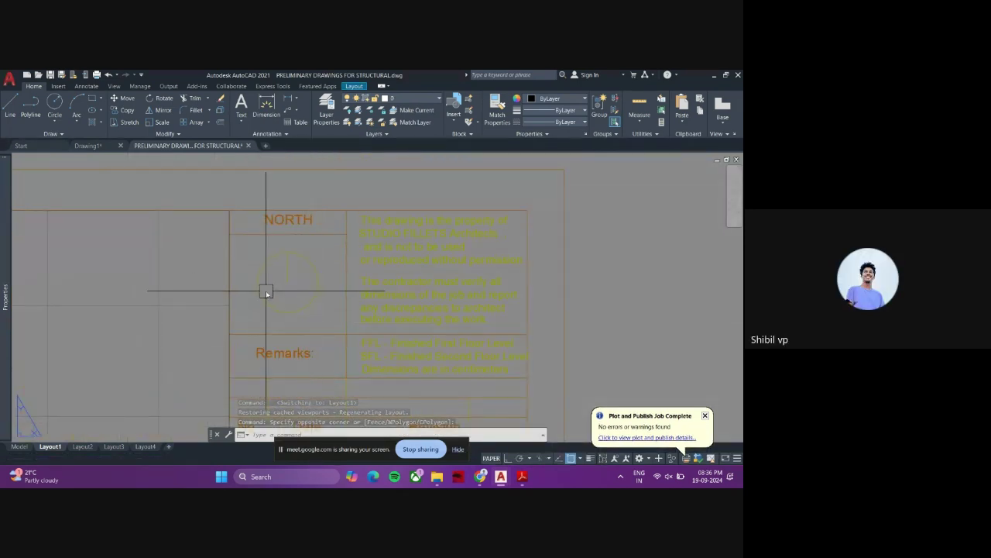
scroll(288, 319, down, 6)
scroll(307, 262, down, 2)
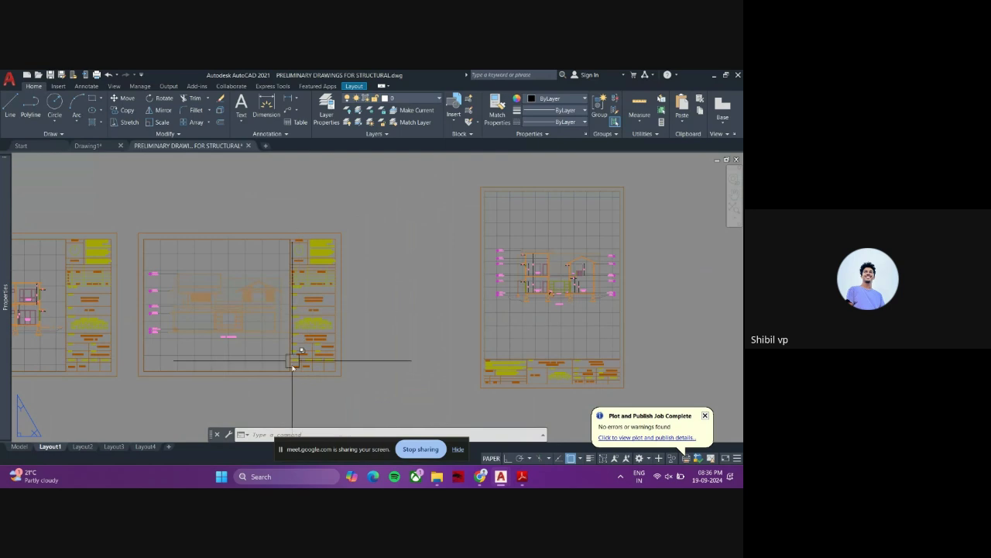
click(358, 397)
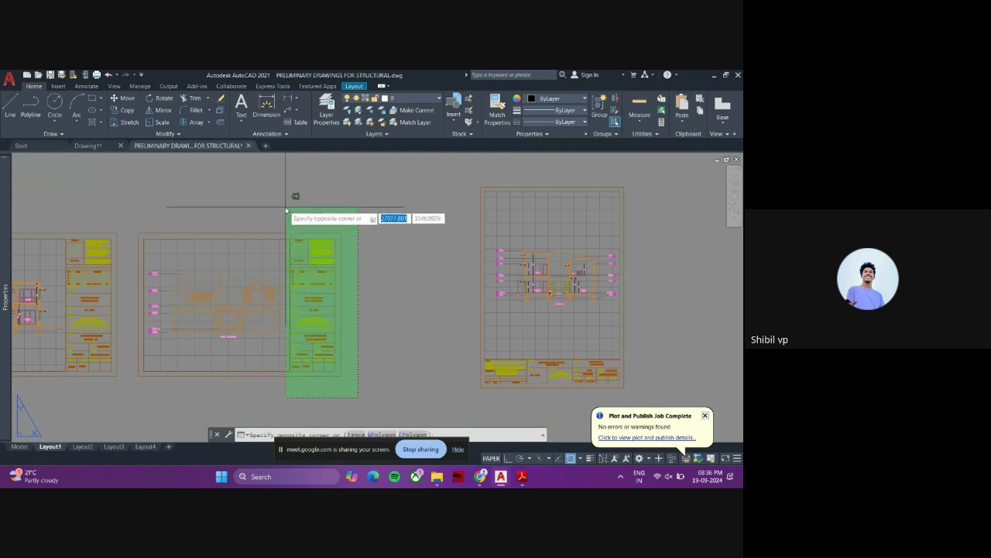
click(458, 317)
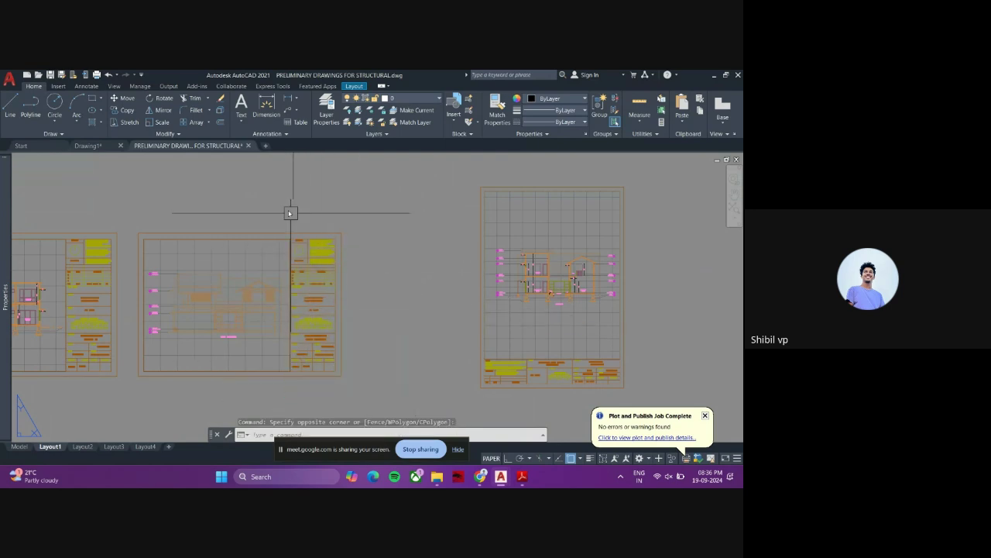
- Examine the revision table and the project, client and drawing title fields of the front elevation sheet's title block
scroll(335, 385, up, 5)
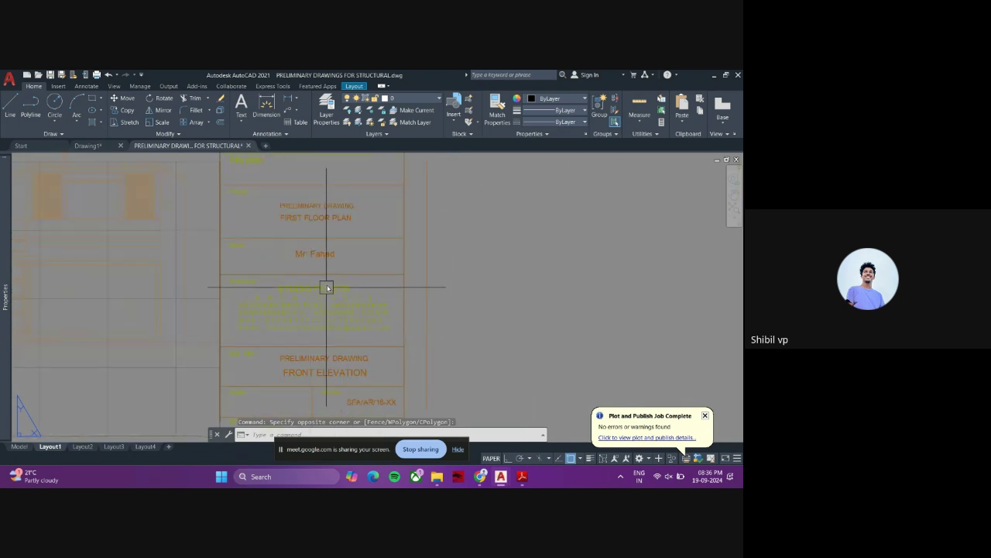
middle_drag(321, 250, 319, 304)
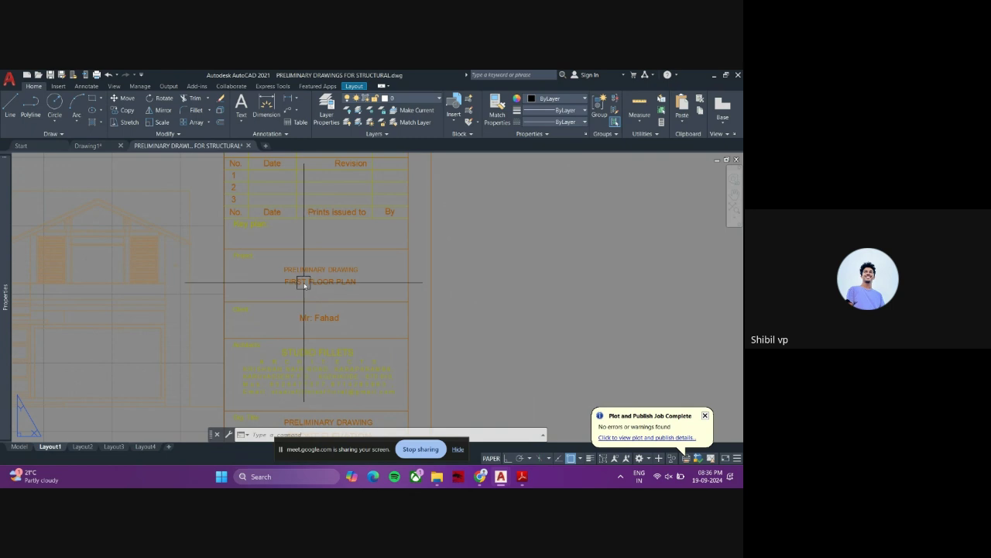
scroll(298, 277, up, 2)
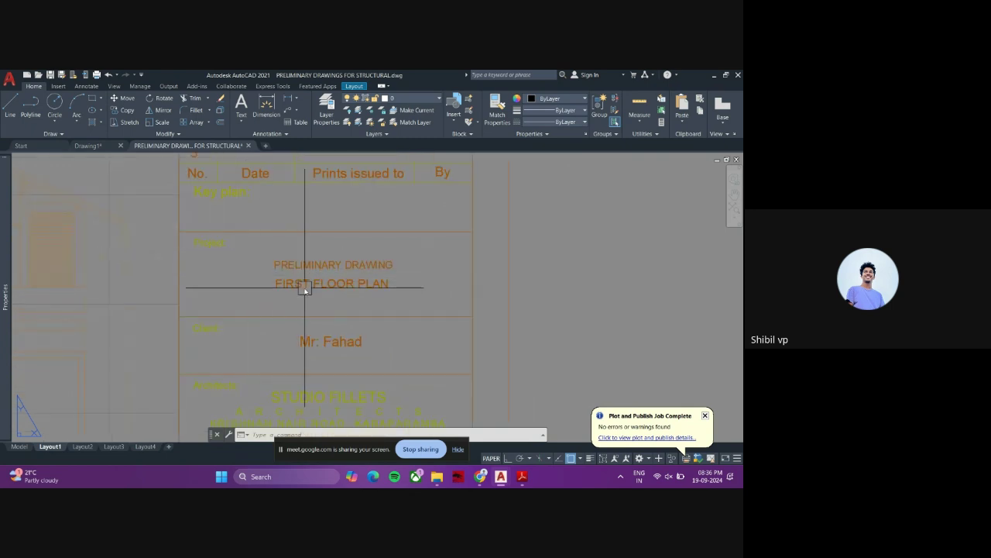
scroll(309, 289, down, 2)
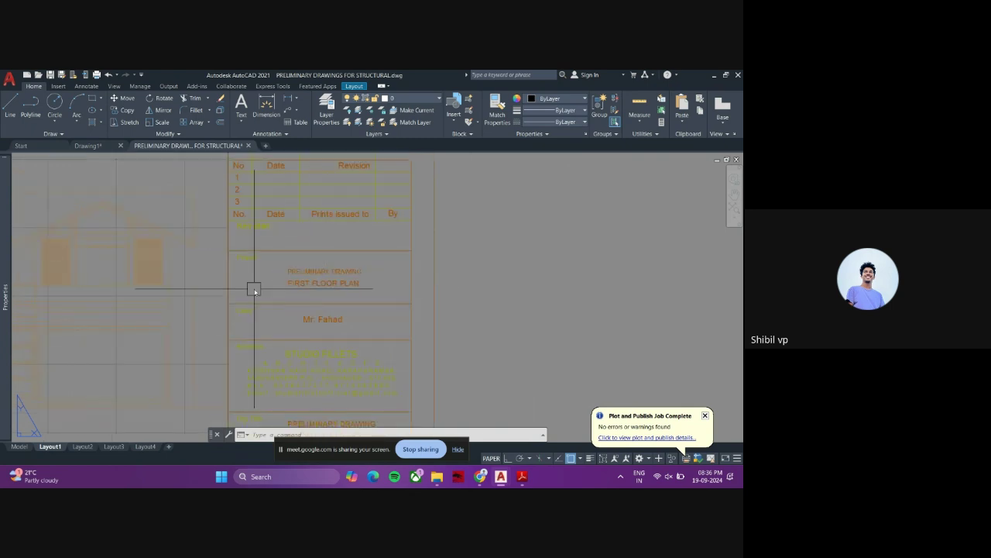
scroll(351, 290, down, 3)
scroll(351, 289, down, 2)
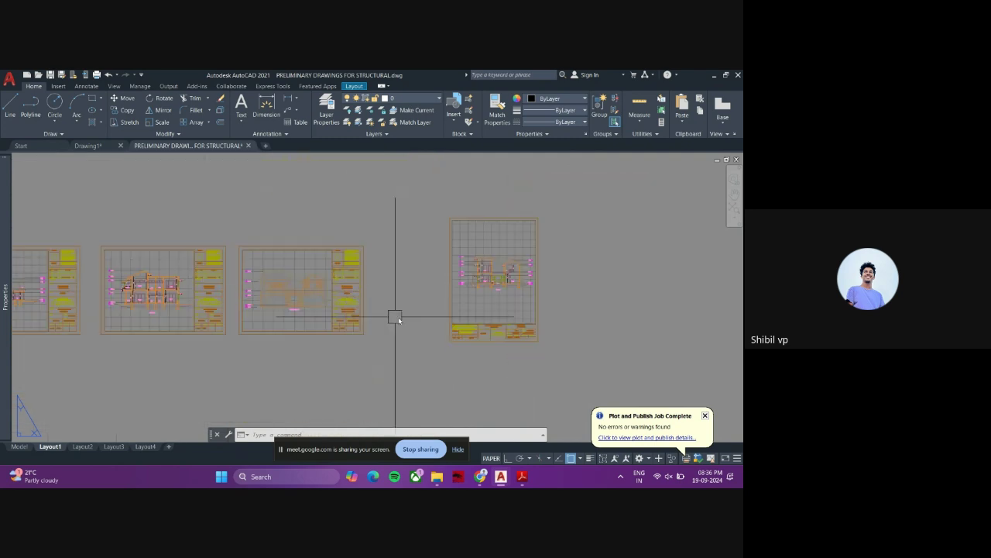
- Compare the title blocks of the landscape section sheets along the row in Layout1
scroll(498, 316, up, 3)
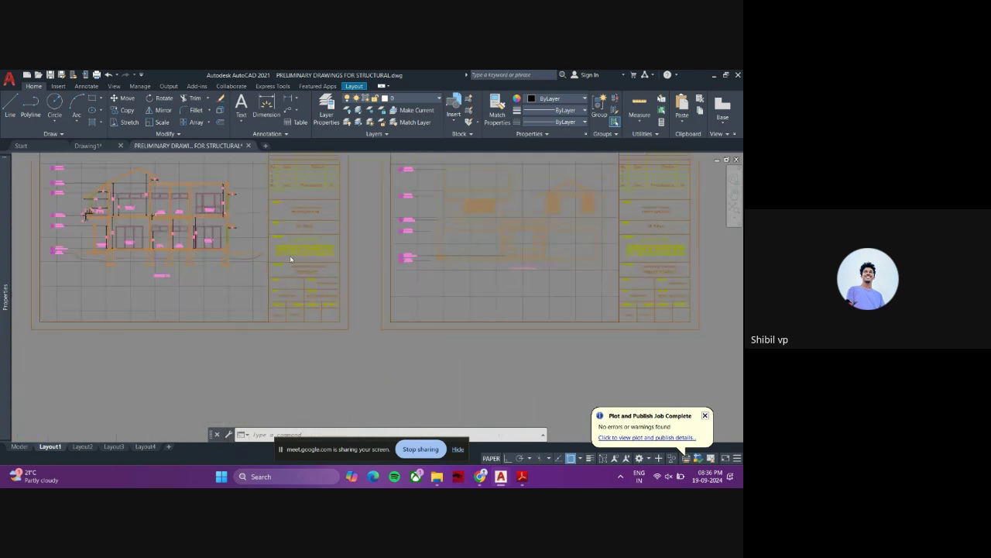
scroll(310, 263, up, 2)
scroll(333, 305, down, 1)
scroll(341, 311, down, 2)
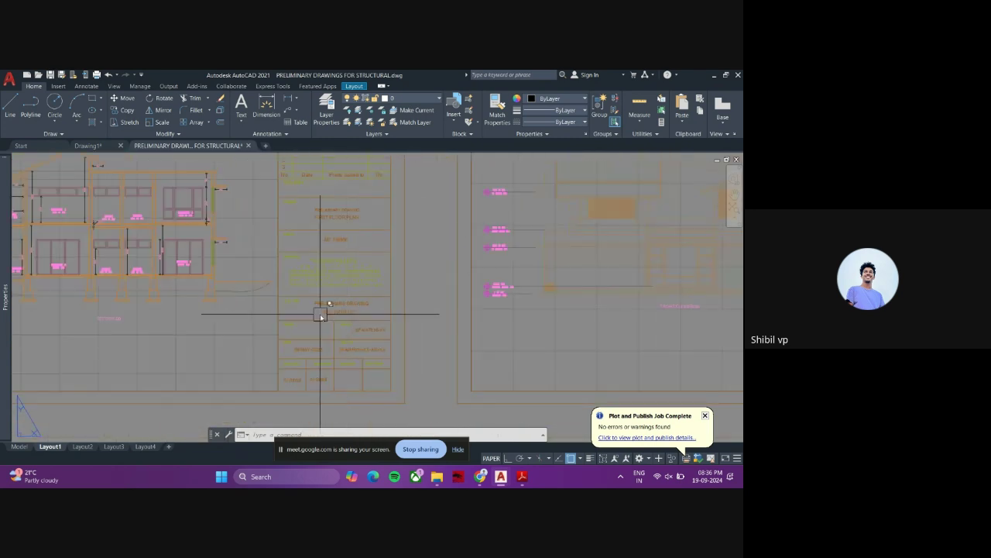
middle_drag(194, 318, 508, 282)
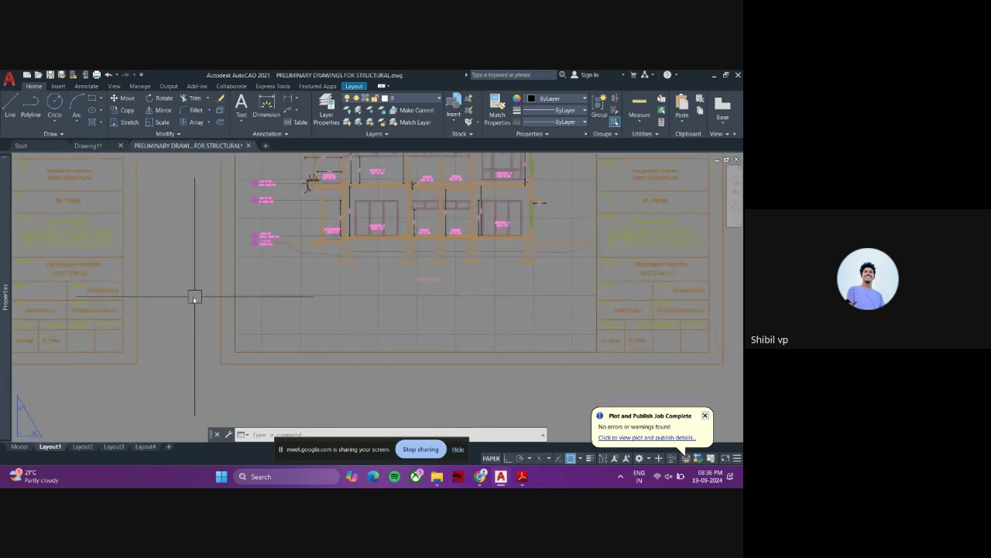
middle_drag(195, 297, 361, 296)
scroll(229, 283, up, 3)
scroll(261, 312, down, 4)
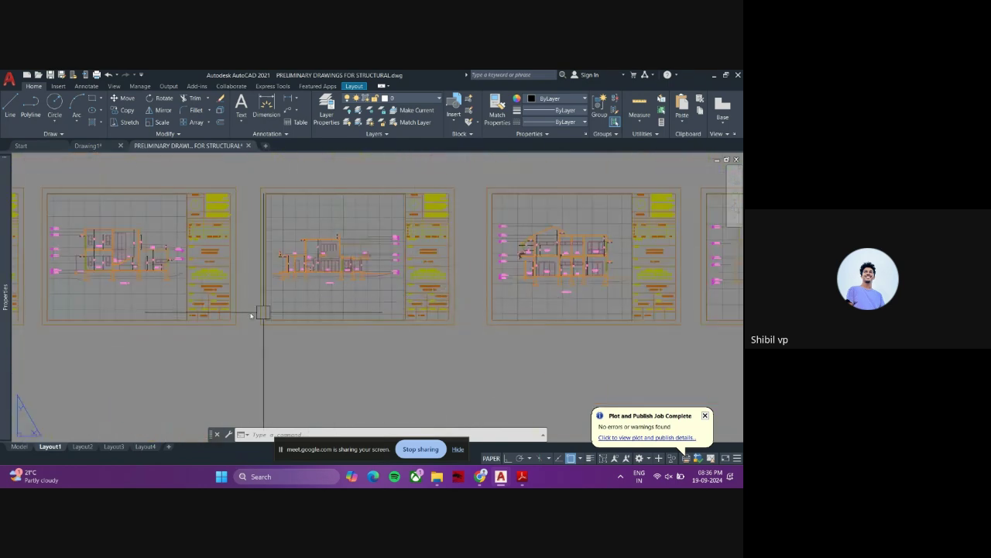
scroll(206, 291, up, 3)
scroll(221, 272, up, 1)
scroll(221, 272, down, 5)
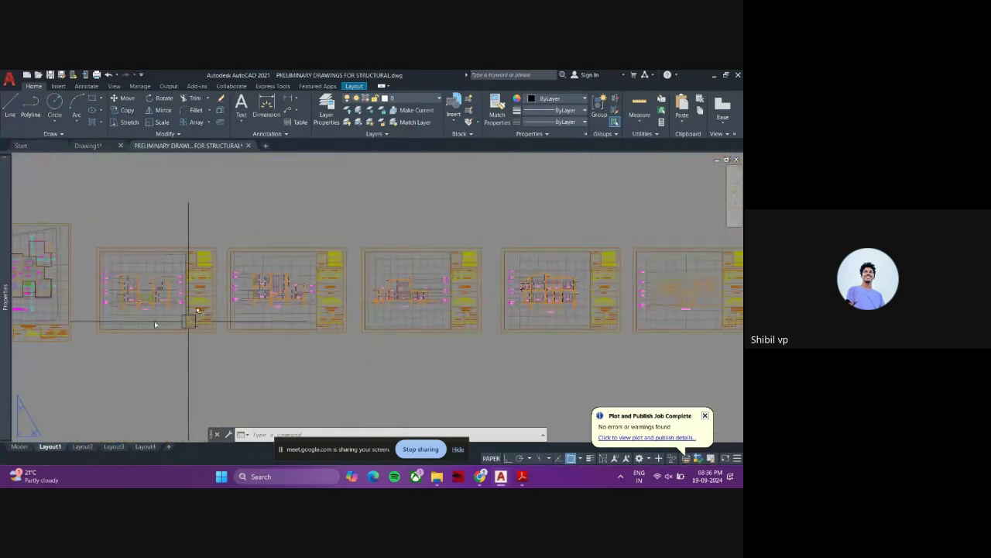
- Examine the drawing title, job number, date and drawing number fields in the Section AA sheet's title block
scroll(193, 314, up, 3)
scroll(204, 304, up, 4)
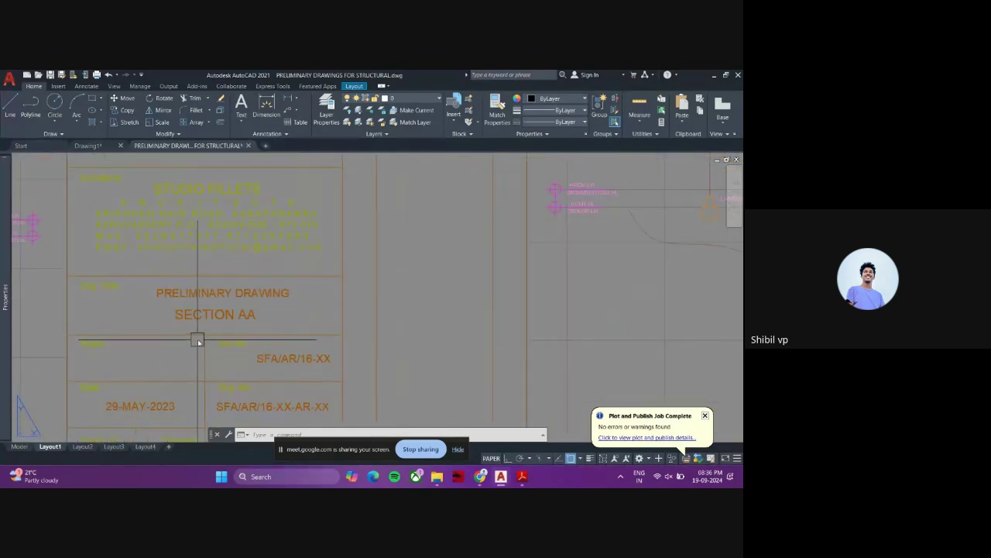
scroll(398, 348, down, 2)
scroll(397, 349, down, 5)
scroll(379, 354, up, 6)
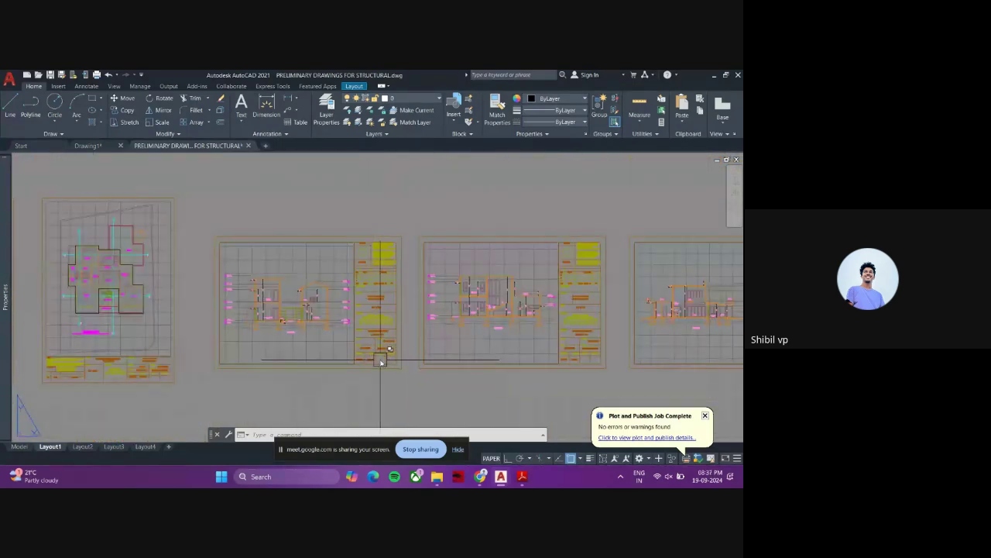
scroll(384, 361, up, 4)
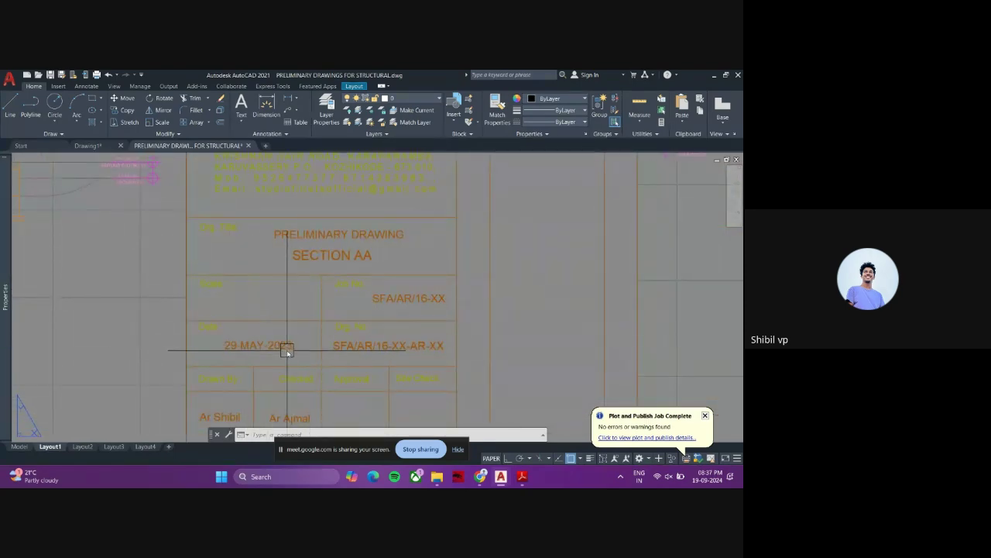
- Examine the revision table, north symbol, remarks and contractor notes in the Section AA sheet's title block
scroll(255, 354, down, 5)
scroll(267, 310, up, 5)
scroll(270, 294, up, 1)
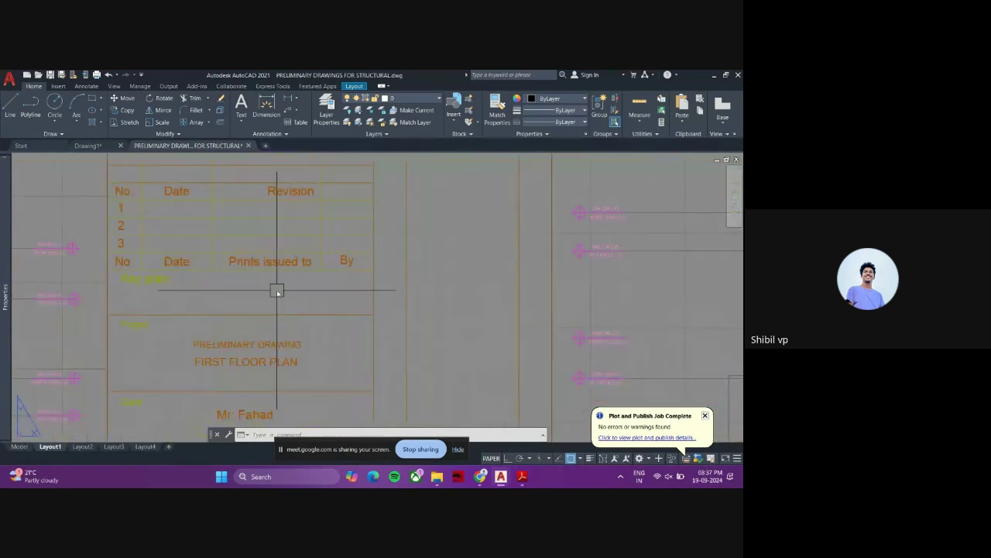
scroll(221, 345, down, 5)
scroll(224, 317, down, 3)
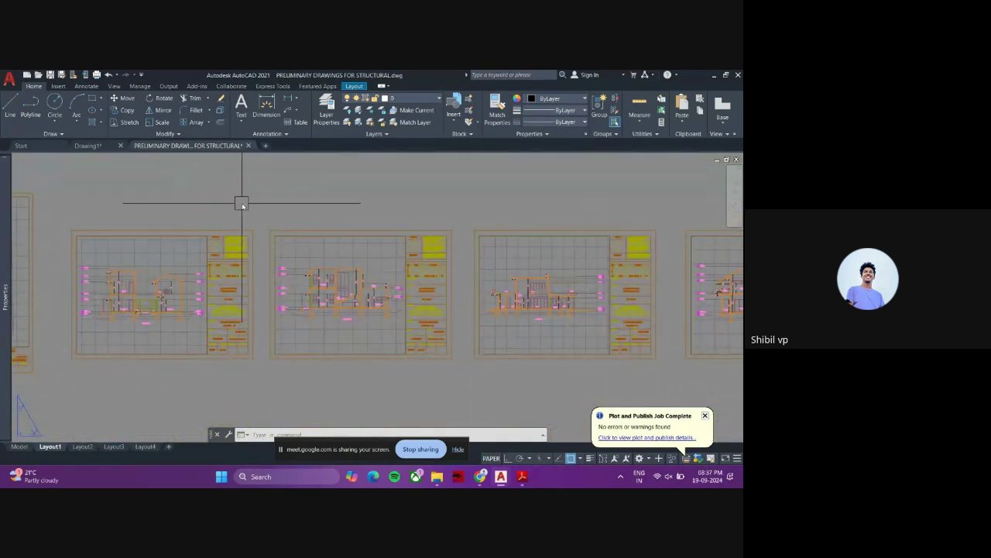
scroll(217, 233, up, 5)
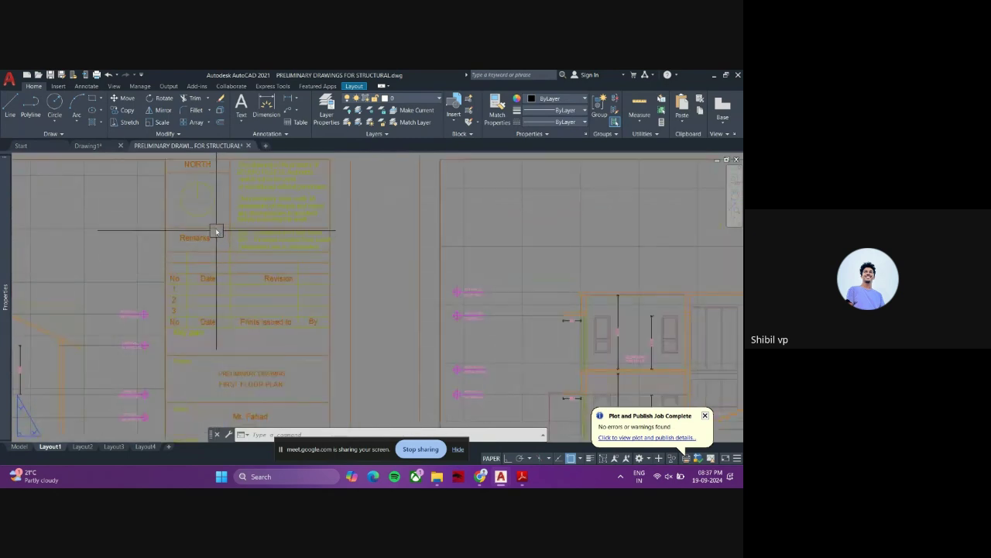
scroll(120, 293, down, 5)
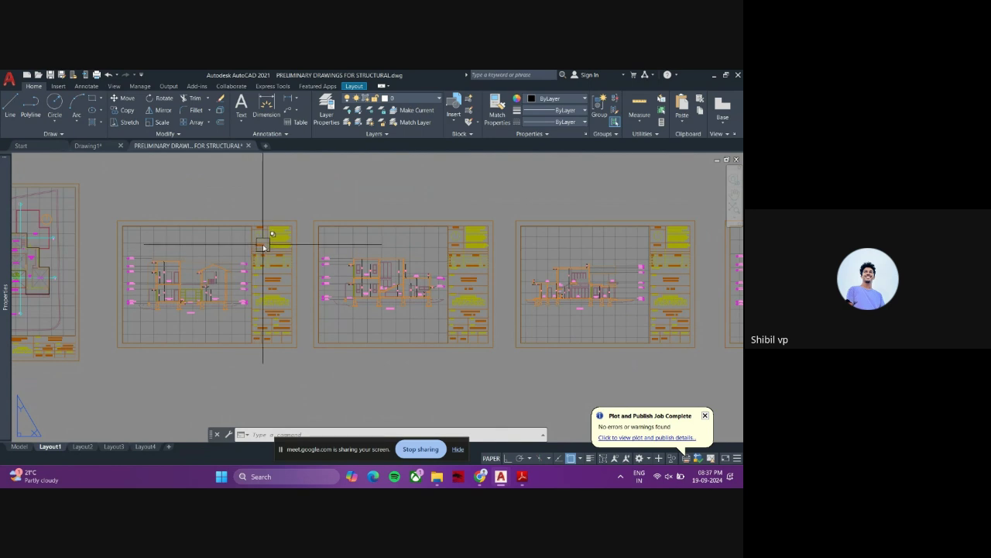
scroll(264, 246, up, 6)
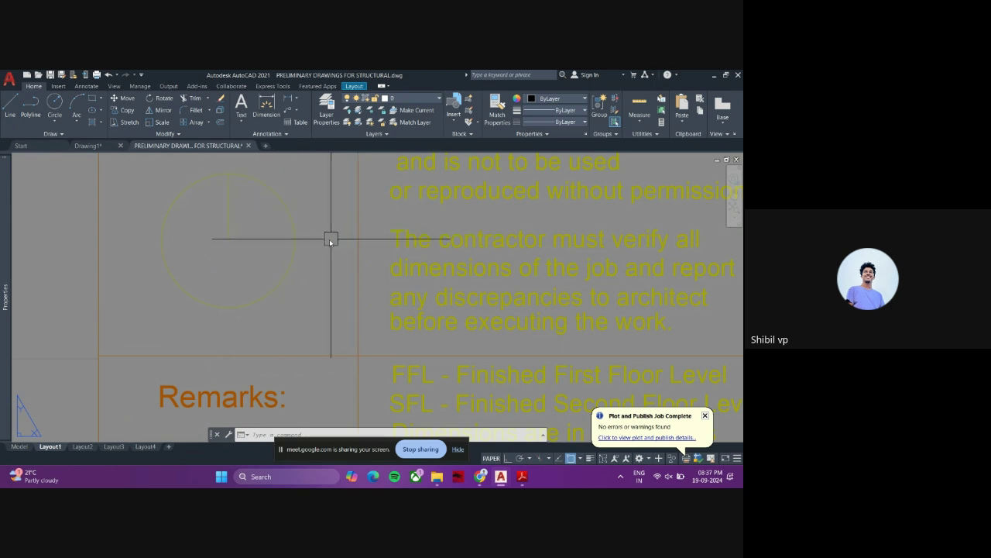
scroll(291, 298, down, 4)
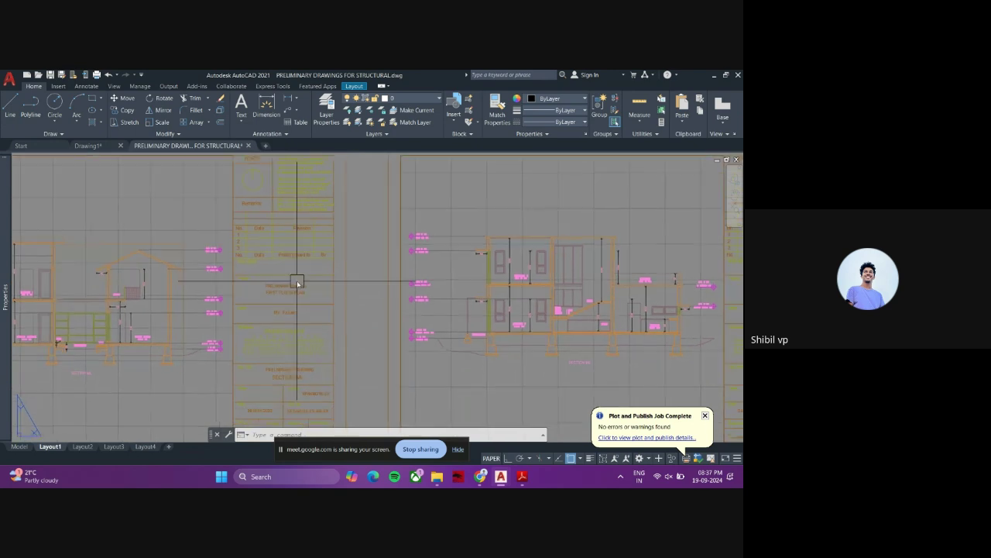
- Examine the project, client and architect fields in the Section AA sheet's title block
scroll(296, 282, up, 3)
mouse_move(295, 279)
middle_down()
mouse_move(290, 358)
mouse_move(289, 261)
mouse_move(286, 281)
middle_up()
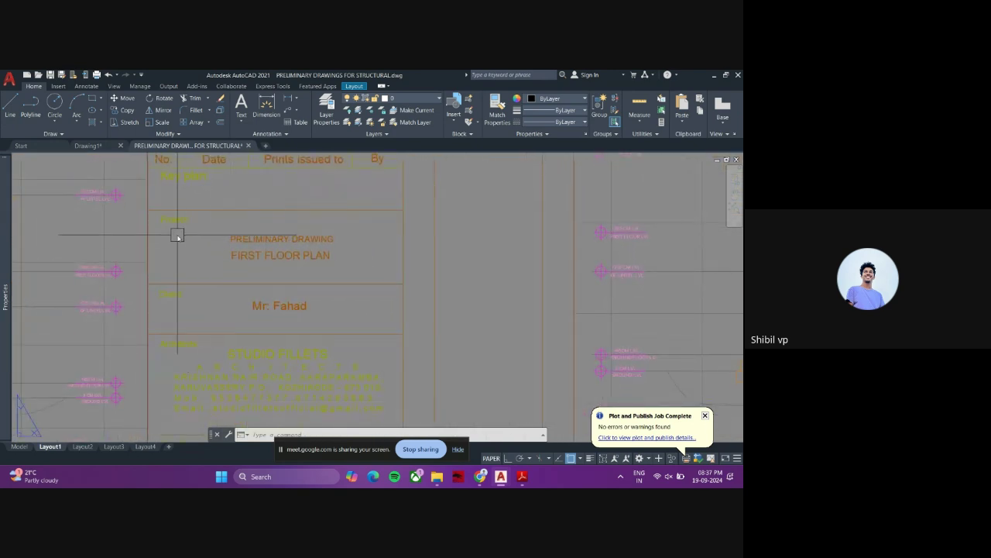
scroll(177, 231, up, 2)
scroll(223, 236, down, 2)
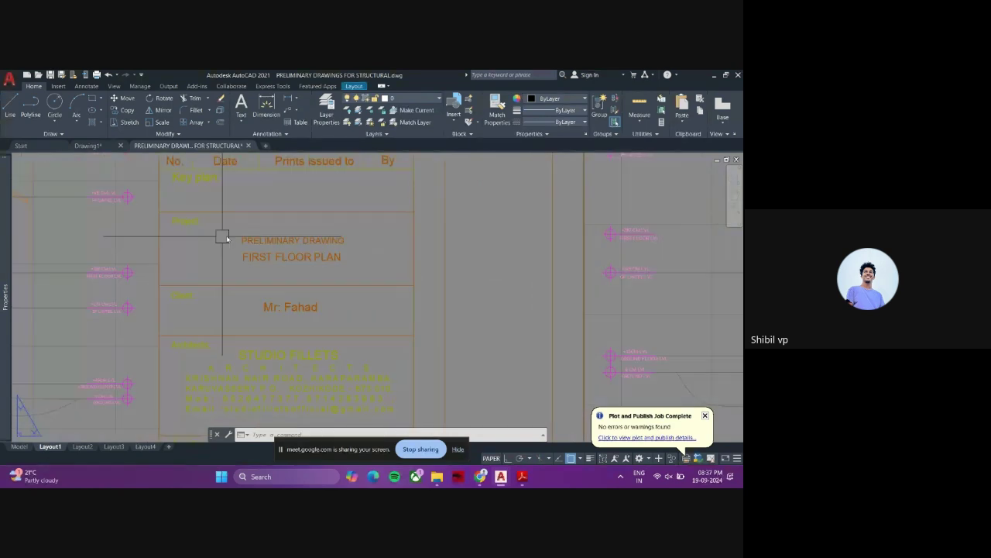
middle_drag(249, 357, 268, 238)
scroll(268, 237, up, 2)
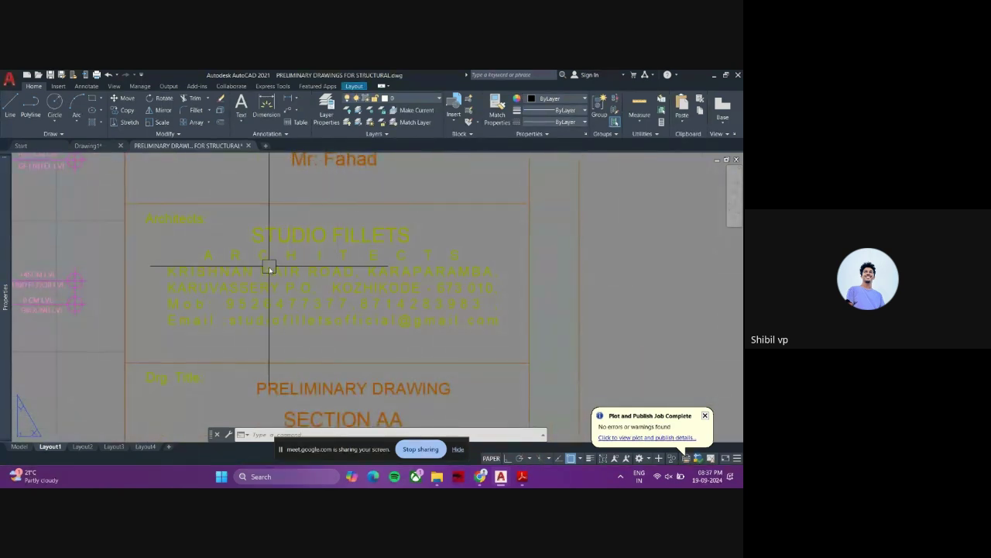
- Examine the drawing title, scale, date and drawn-by fields at the lower end of the Section AA sheet's title block
scroll(269, 267, down, 2)
middle_drag(270, 337, 268, 270)
scroll(282, 289, up, 1)
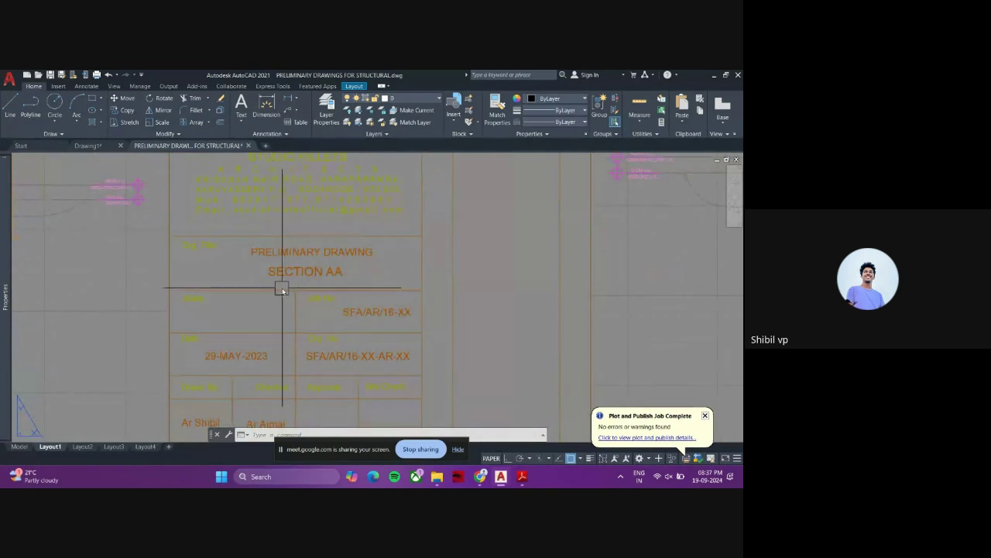
scroll(273, 275, up, 2)
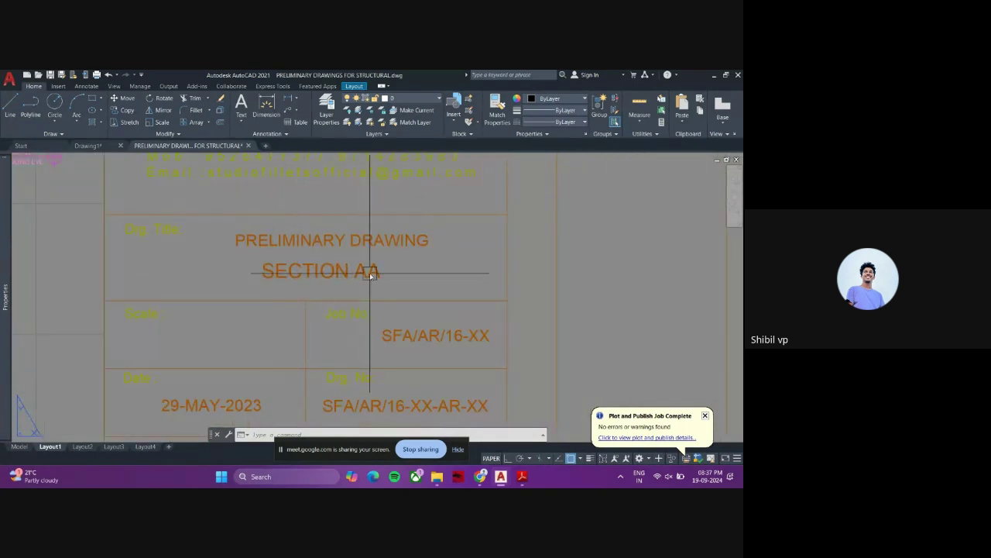
scroll(370, 275, down, 4)
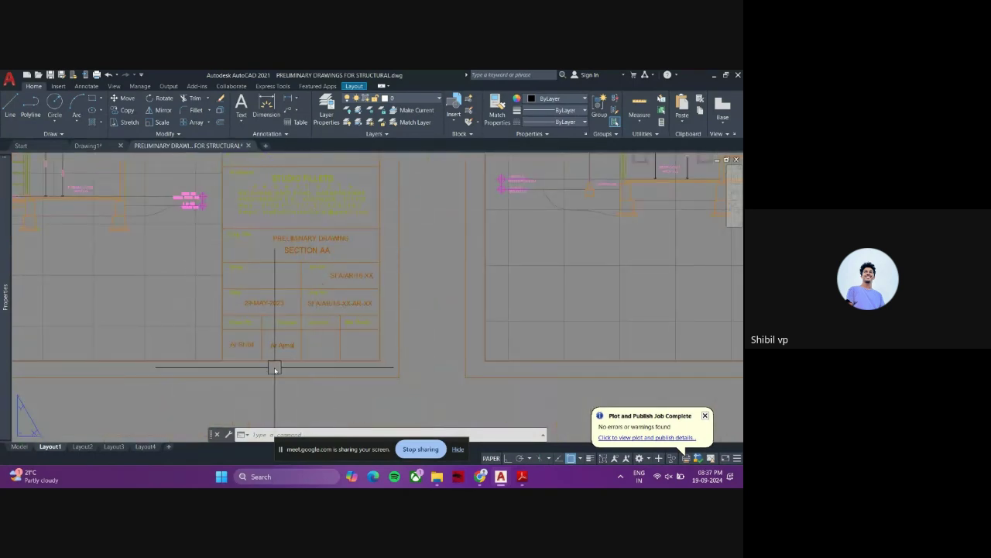
scroll(271, 364, up, 4)
scroll(253, 349, down, 6)
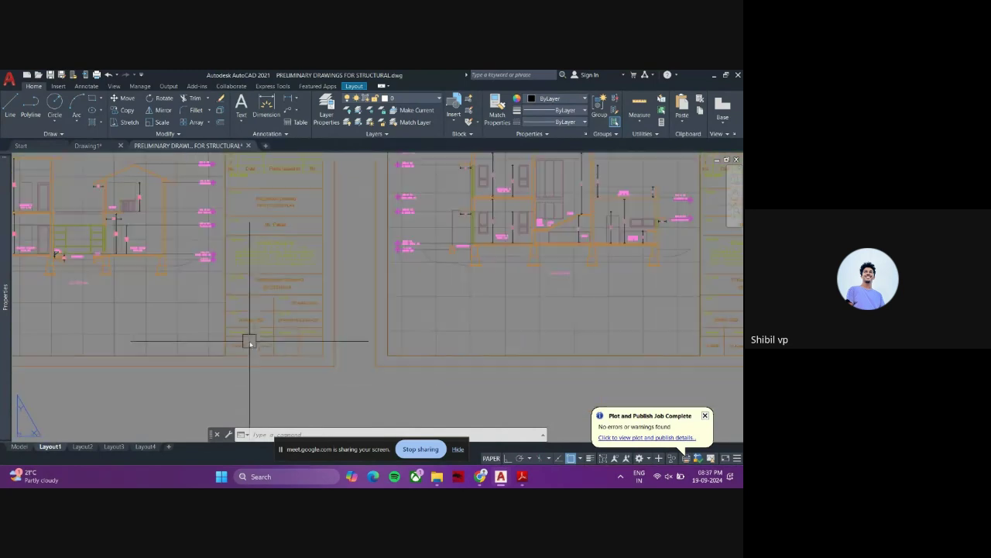
scroll(256, 344, down, 2)
scroll(263, 220, up, 2)
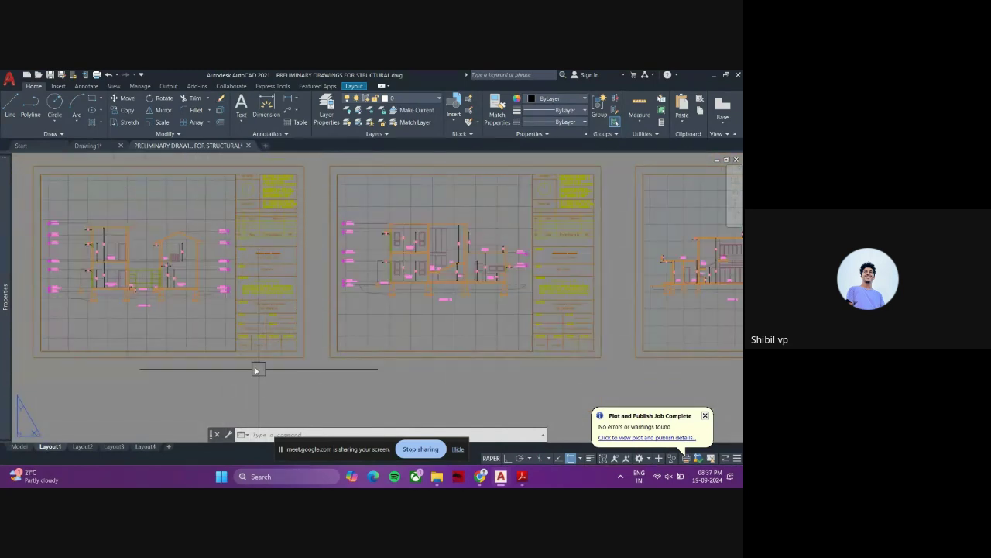
mouse_move(257, 232)
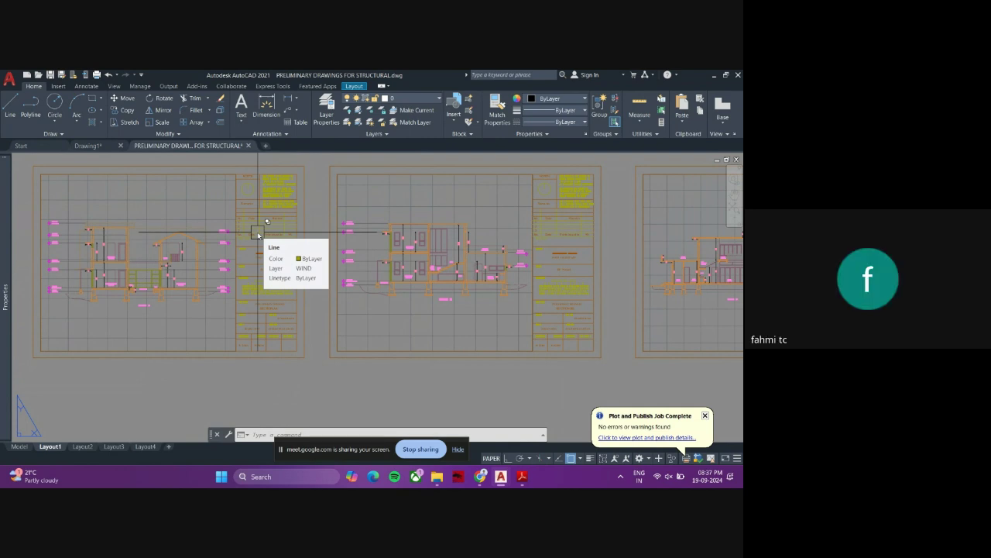
- Examine the title block of the First Floor Plan sheet and compare its arrangement with the landscape section sheets
scroll(277, 347, down, 4)
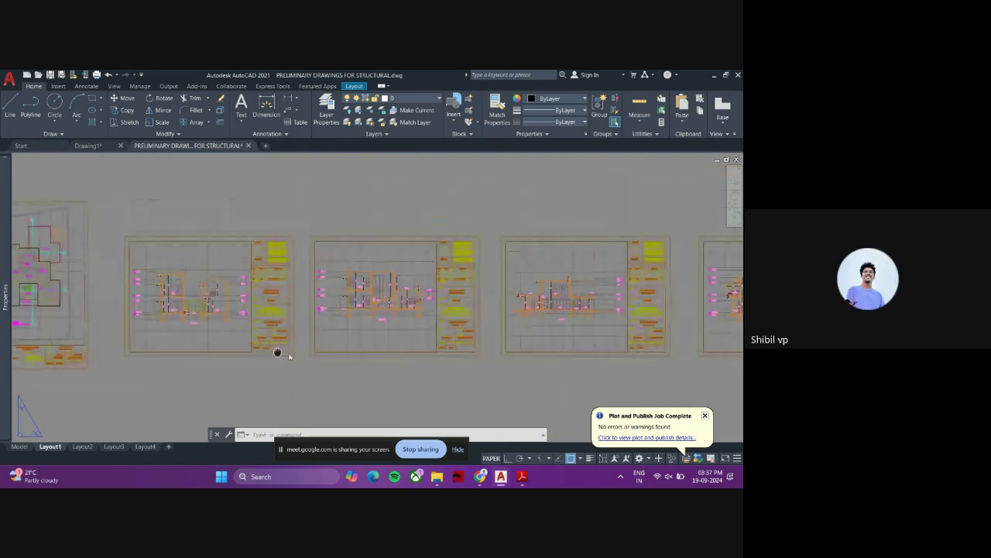
scroll(137, 347, up, 5)
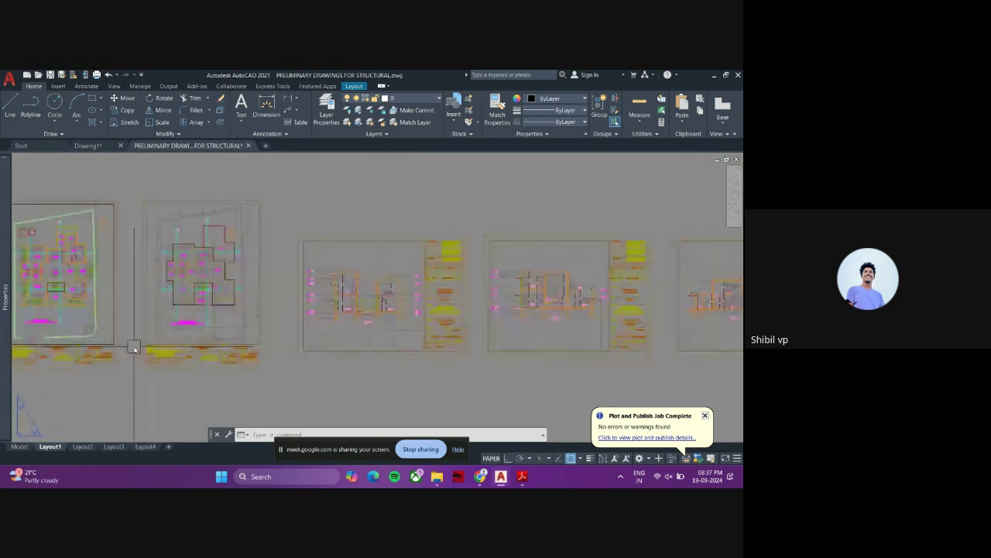
click(134, 338)
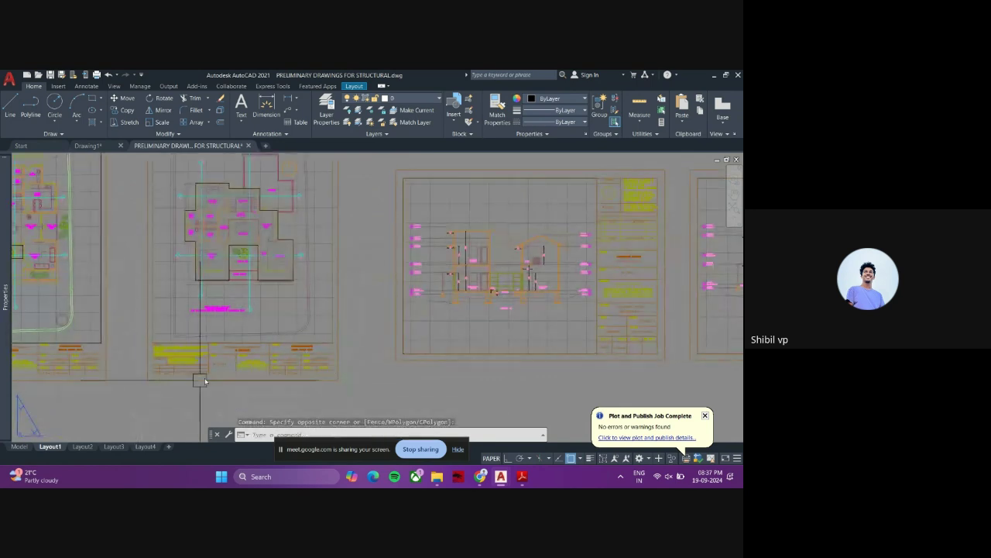
scroll(237, 358, up, 5)
scroll(246, 363, up, 2)
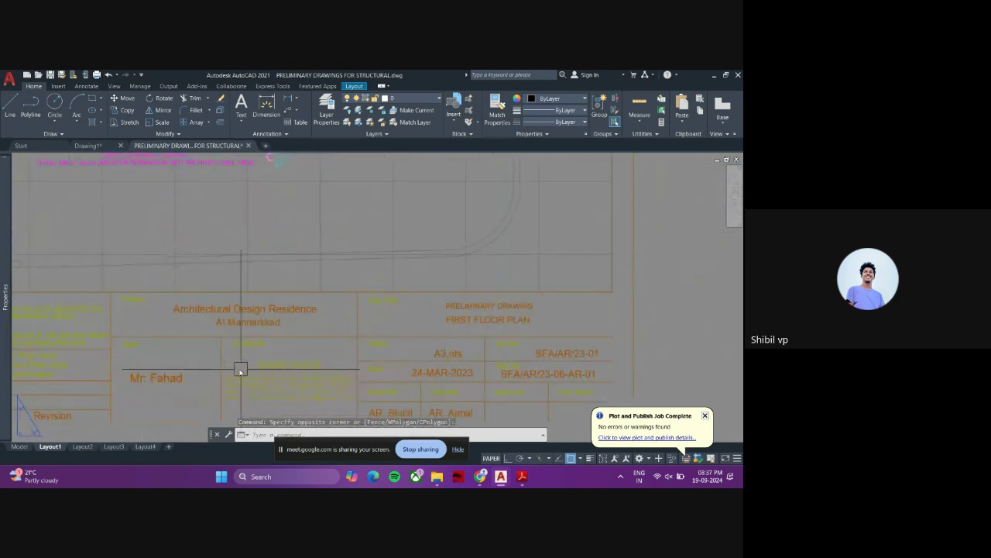
scroll(241, 370, down, 3)
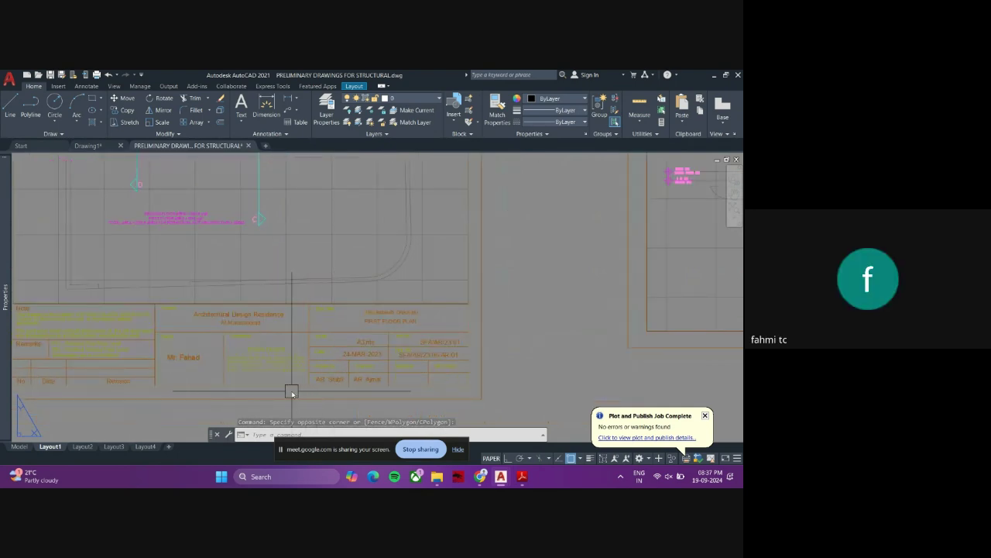
scroll(308, 379, down, 6)
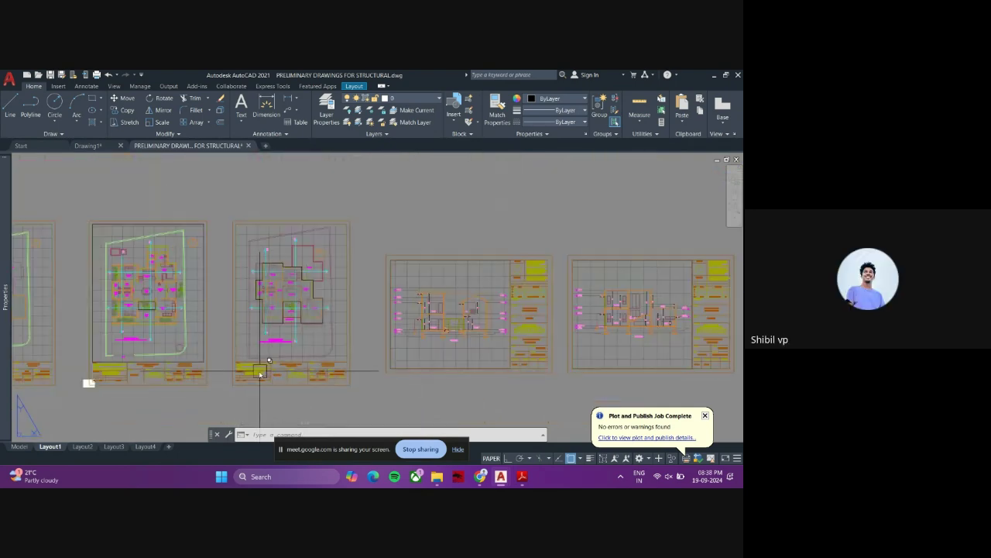
scroll(256, 382, down, 2)
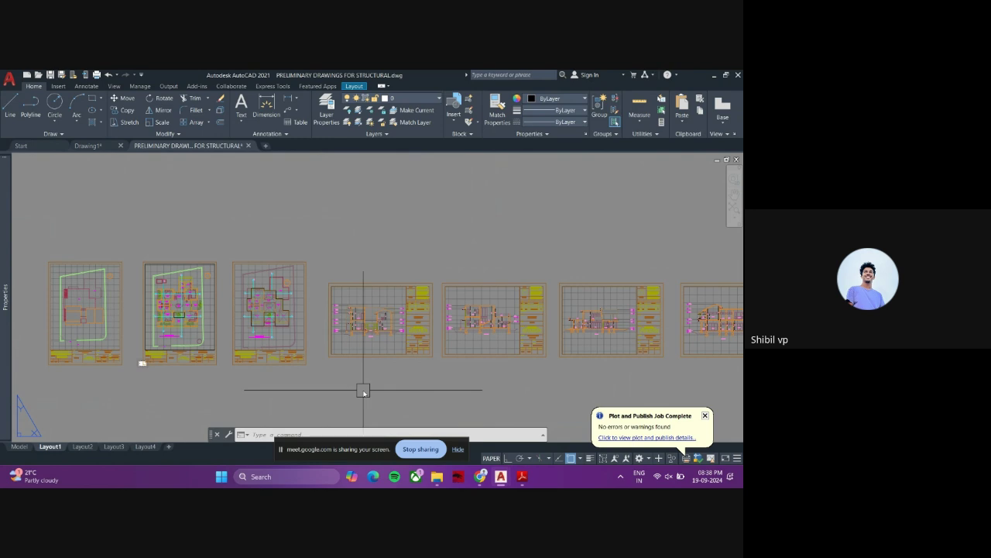
- Change the FIRST FLOOR PLAN drawing title text in that sheet's title block to "section"
scroll(284, 370, up, 8)
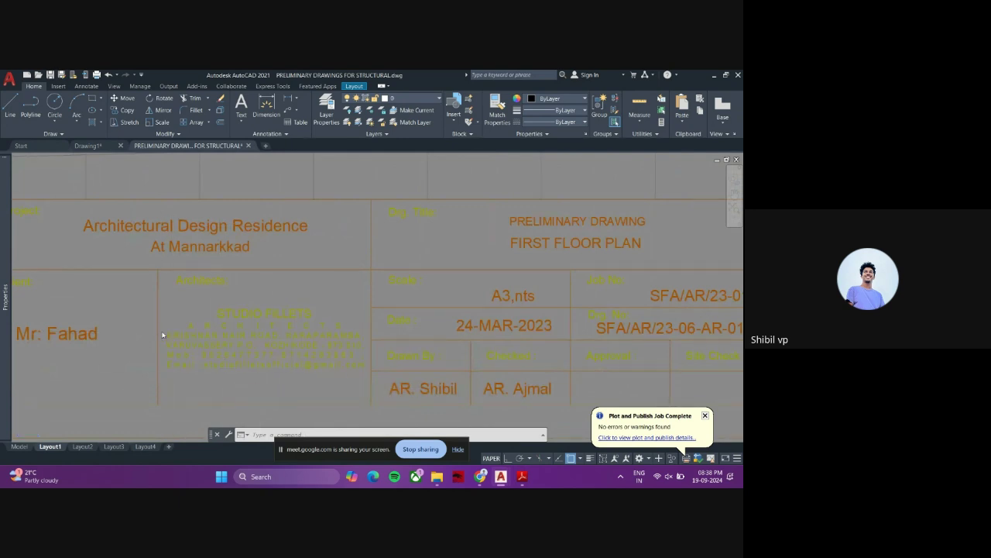
scroll(163, 335, down, 4)
scroll(302, 361, up, 4)
scroll(473, 366, down, 4)
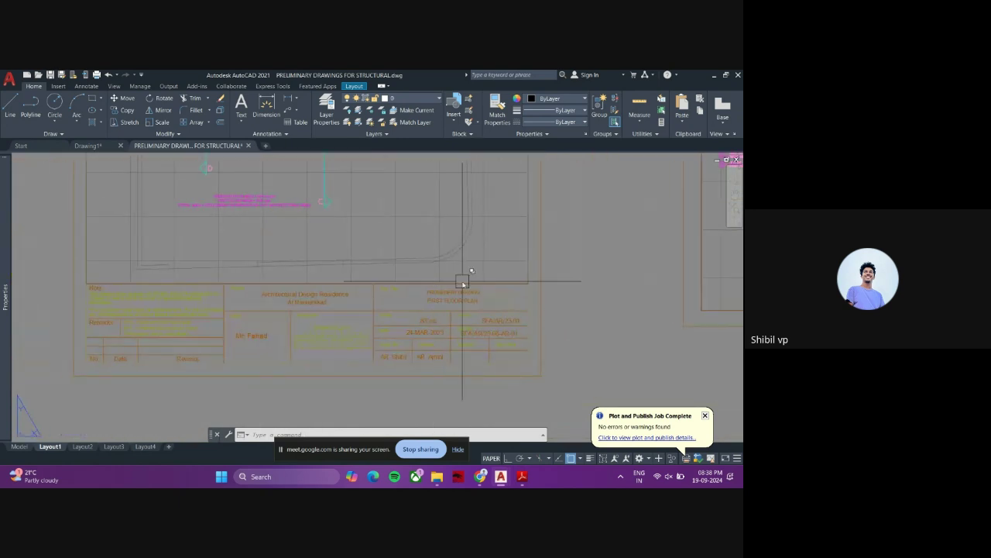
scroll(463, 286, up, 5)
click(317, 349)
scroll(310, 337, down, 2)
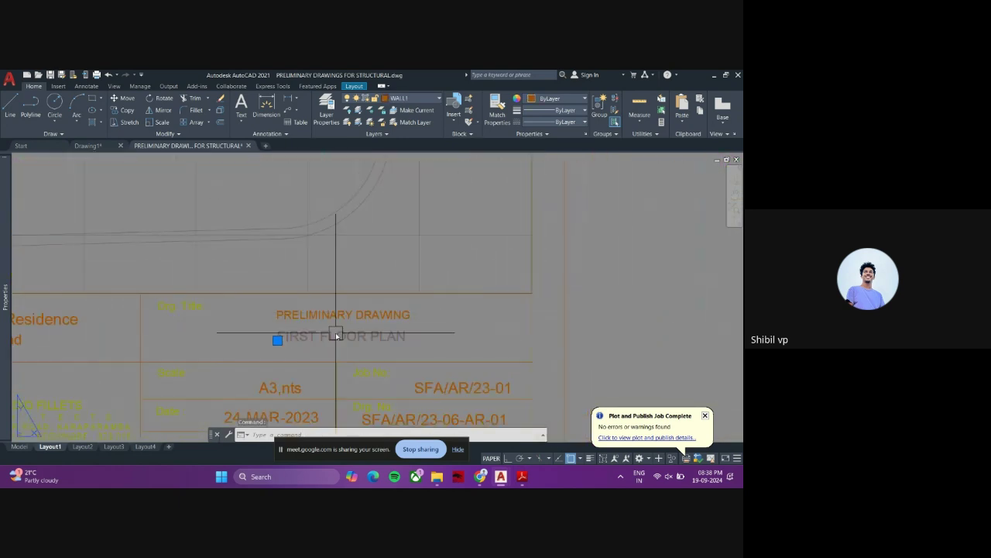
scroll(336, 335, up, 2)
double_click(350, 338)
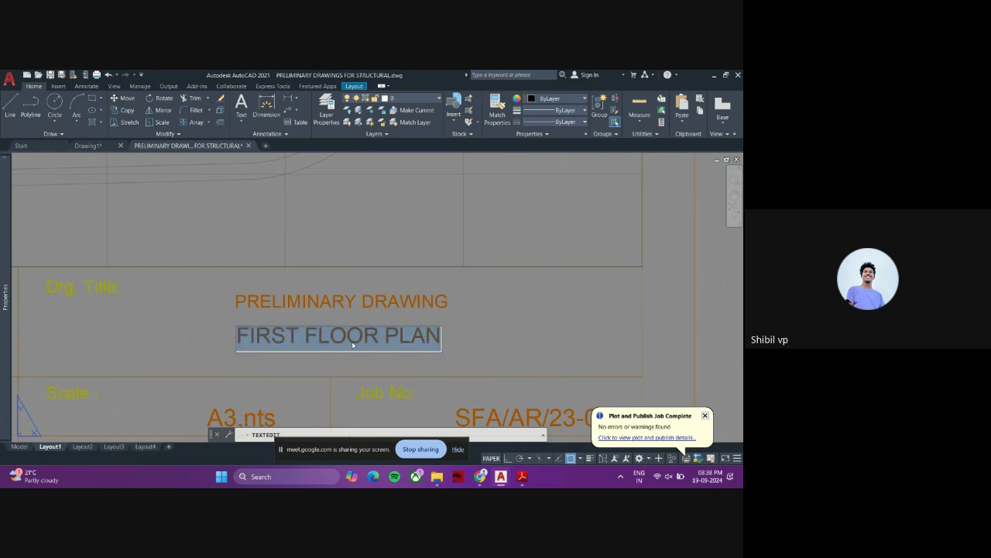
text(section)
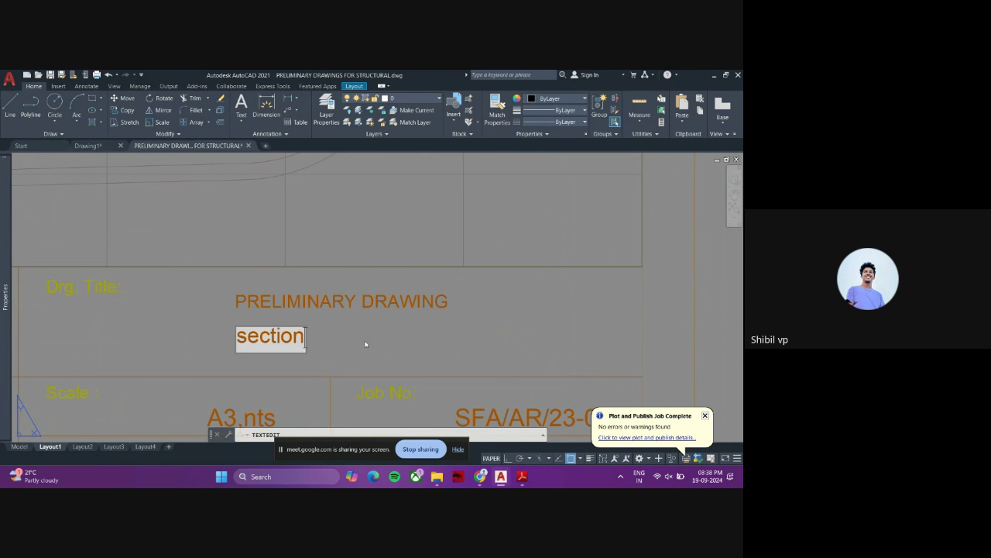
click(366, 344)
- Undo the drawing title text edit in the floor plan sheet's title block
scroll(342, 341, down, 5)
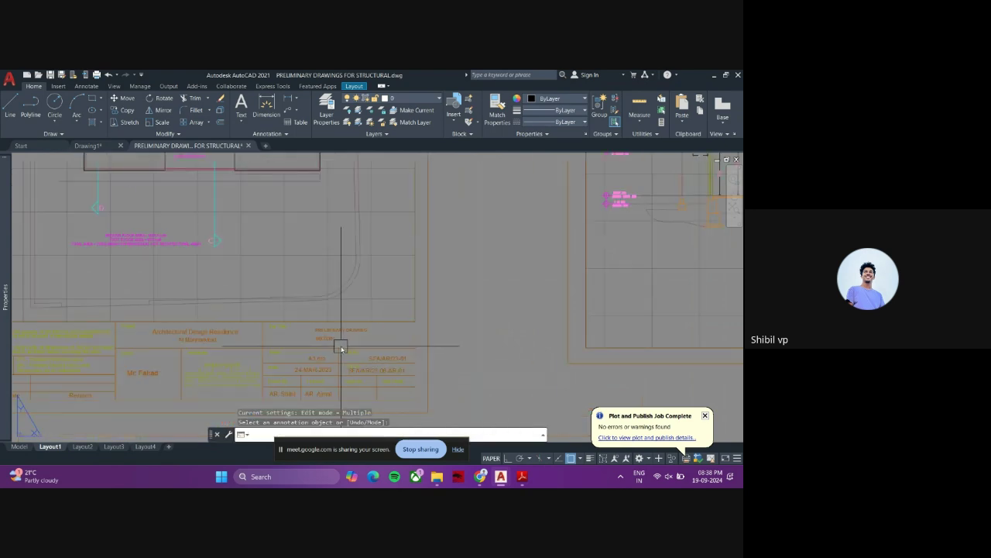
scroll(341, 348, down, 4)
scroll(364, 345, up, 4)
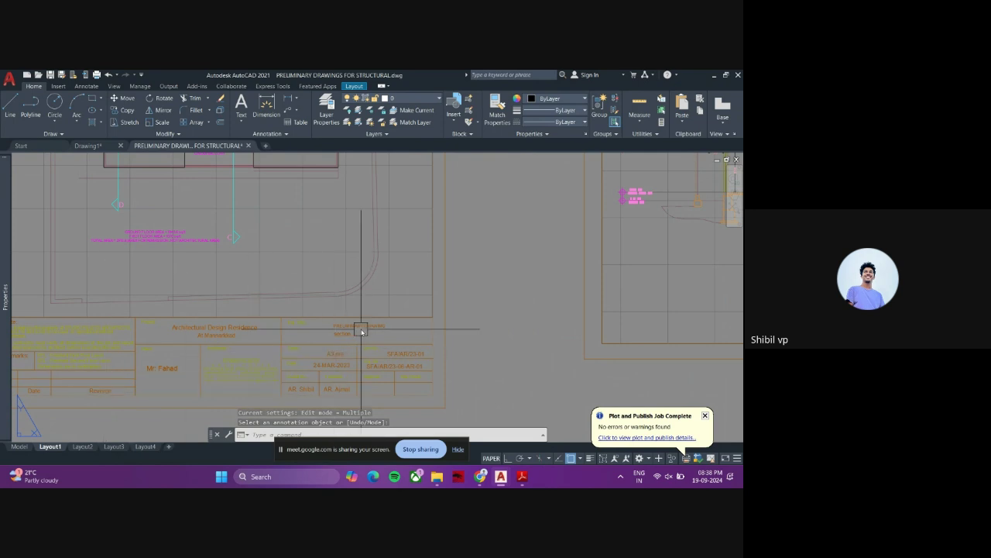
key(ctrl+z)
key(ctrl+z)
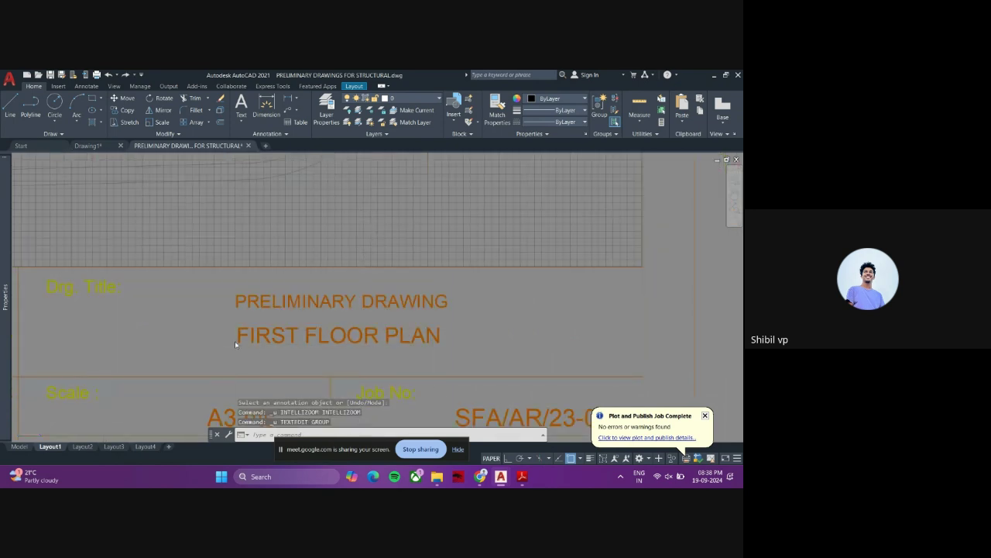
- Return from the row of layout sheets to model space and bring the bedroom plan into view
scroll(364, 375, down, 3)
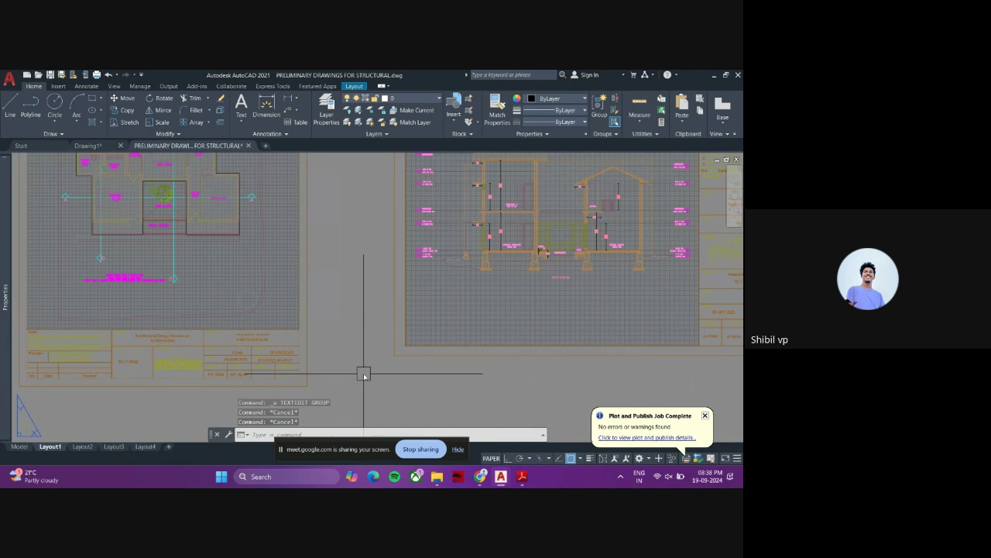
scroll(343, 368, down, 4)
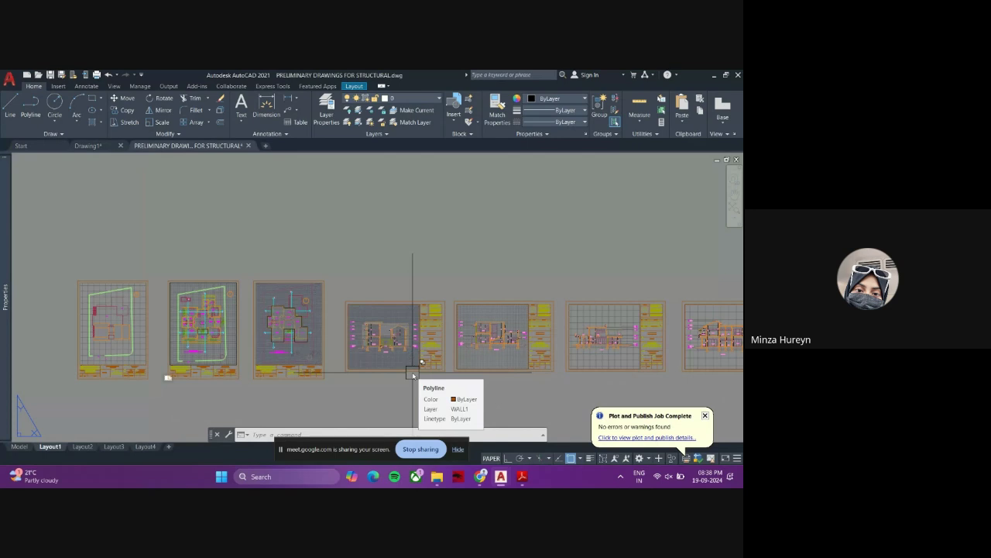
scroll(412, 374, down, 4)
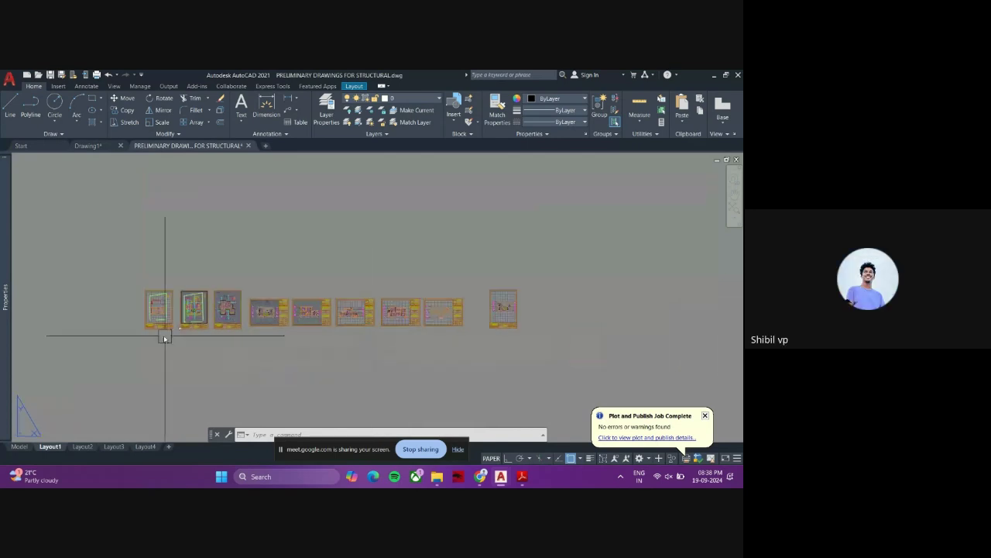
click(19, 446)
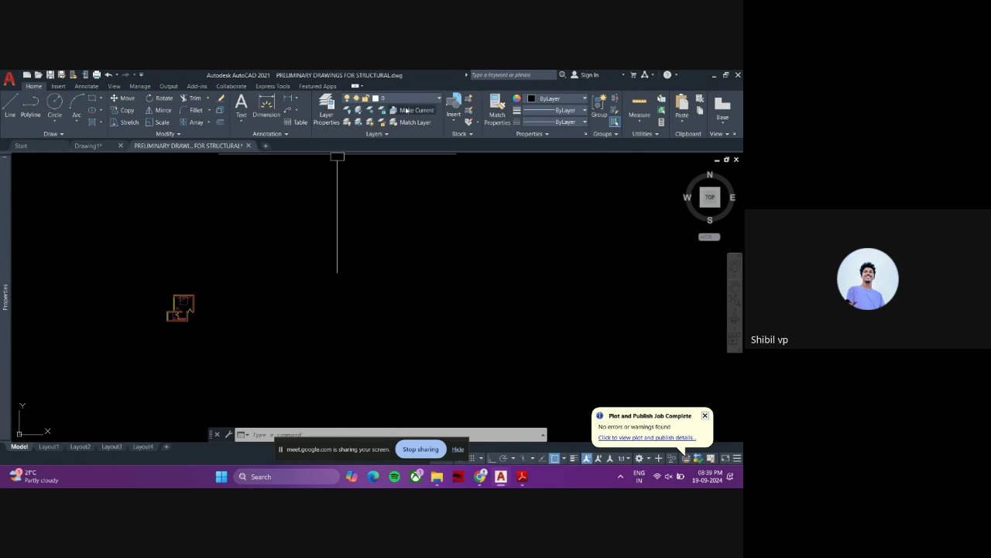
scroll(183, 321, up, 5)
scroll(131, 237, up, 2)
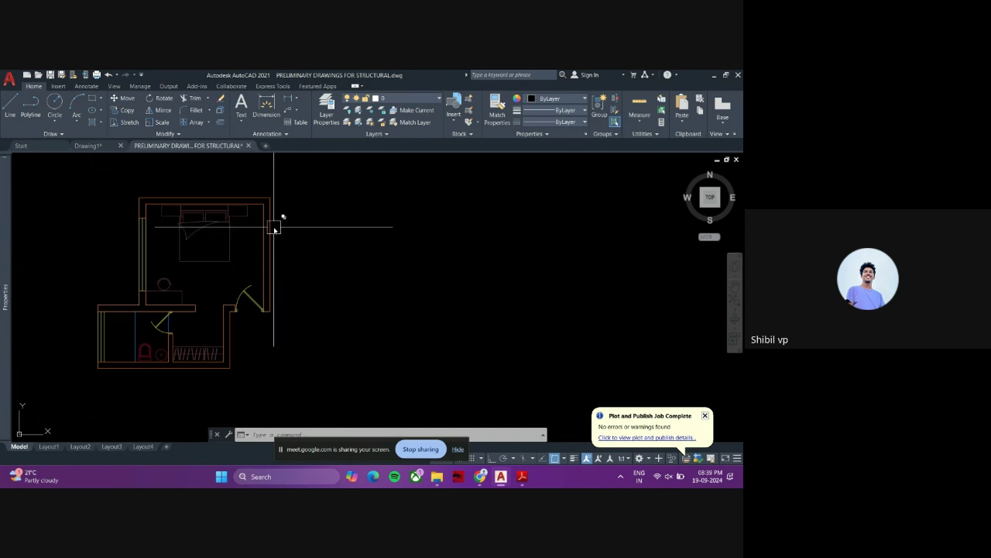
- Check the layers of the bedroom plan's outer wall line and window line, and view the drawing's layer list
click(276, 263)
key(Down)
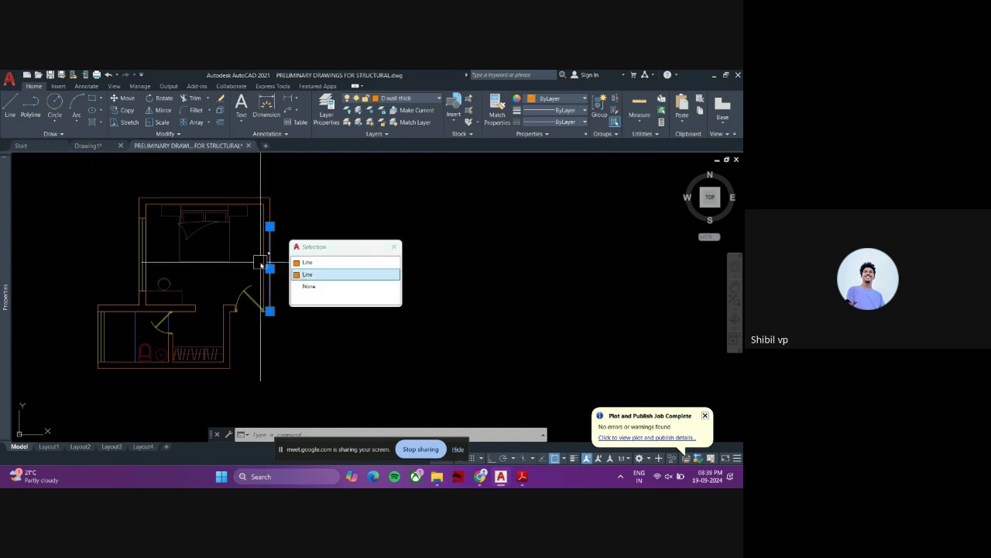
key(Escape)
click(144, 254)
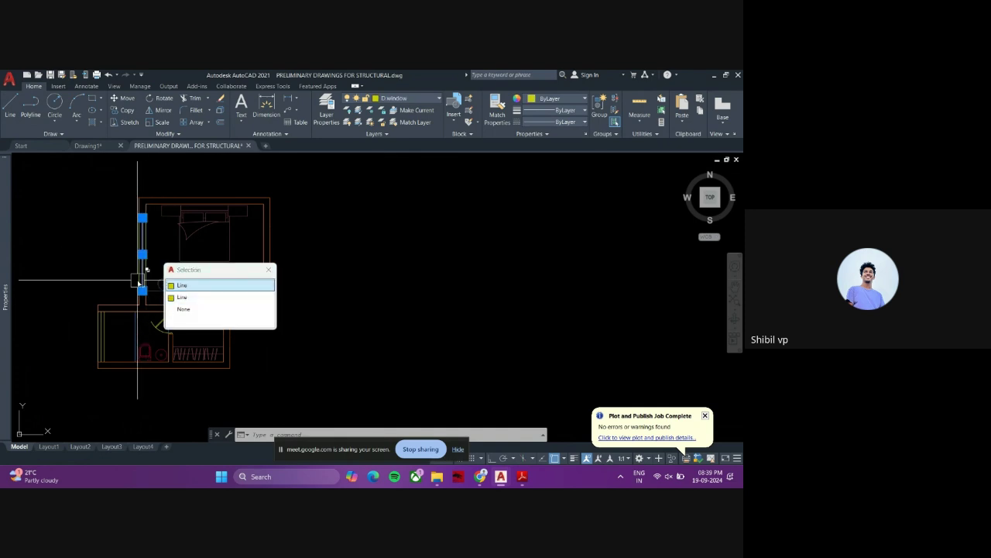
key(Escape)
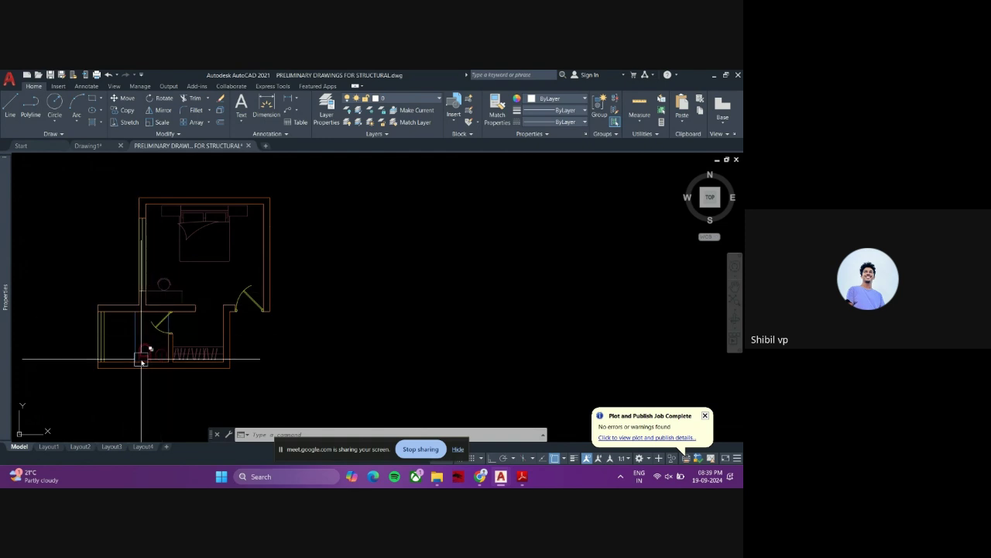
scroll(144, 357, down, 2)
click(327, 113)
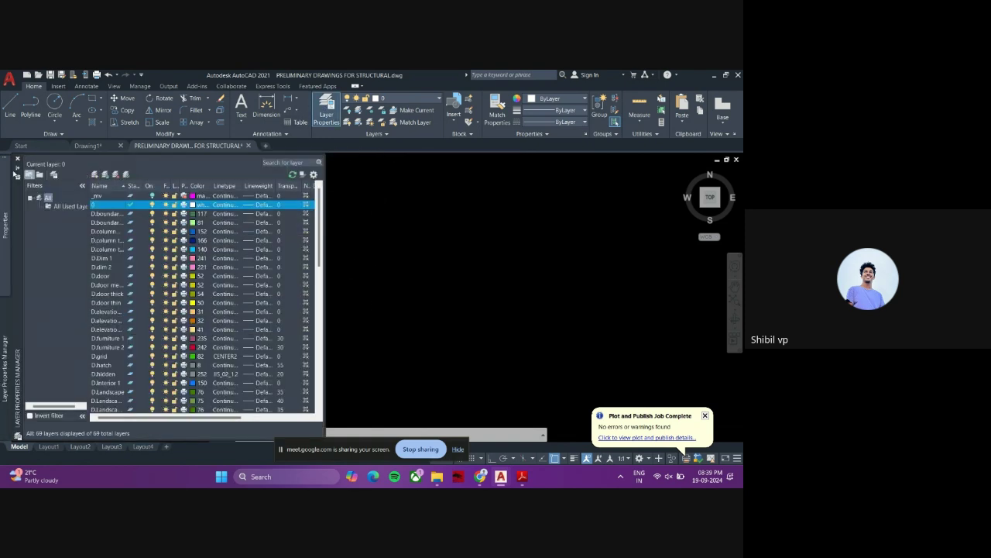
click(19, 159)
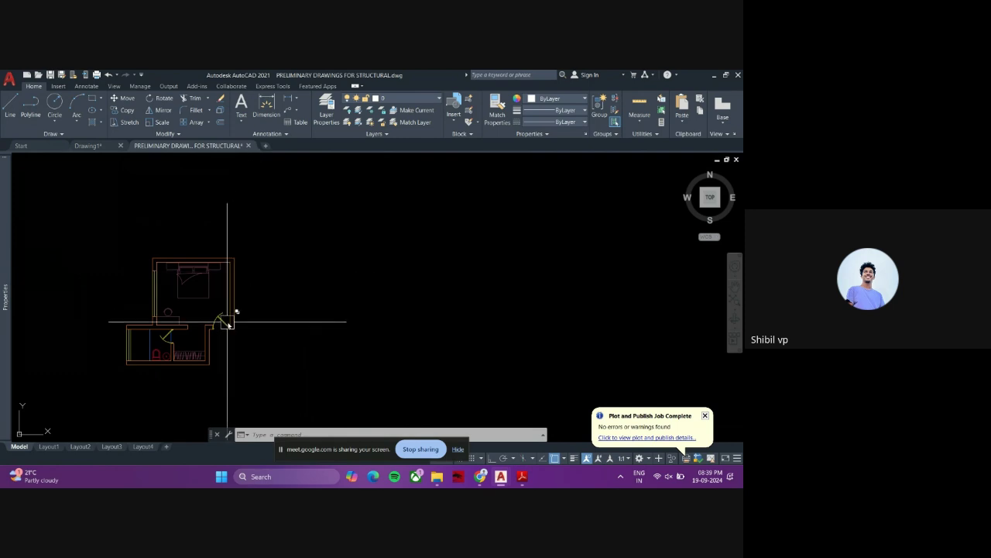
- Demonstrate choosing the AutoCAD 2013/LT2013 Drawing (*.dwg) file type for saving the drawing under another version, and leave without saving
mouse_move(81, 449)
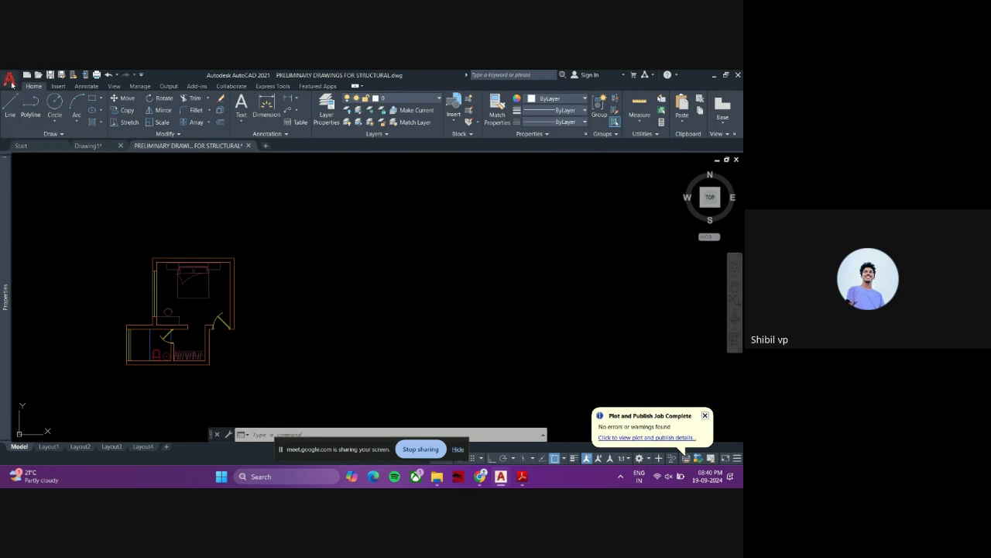
click(10, 80)
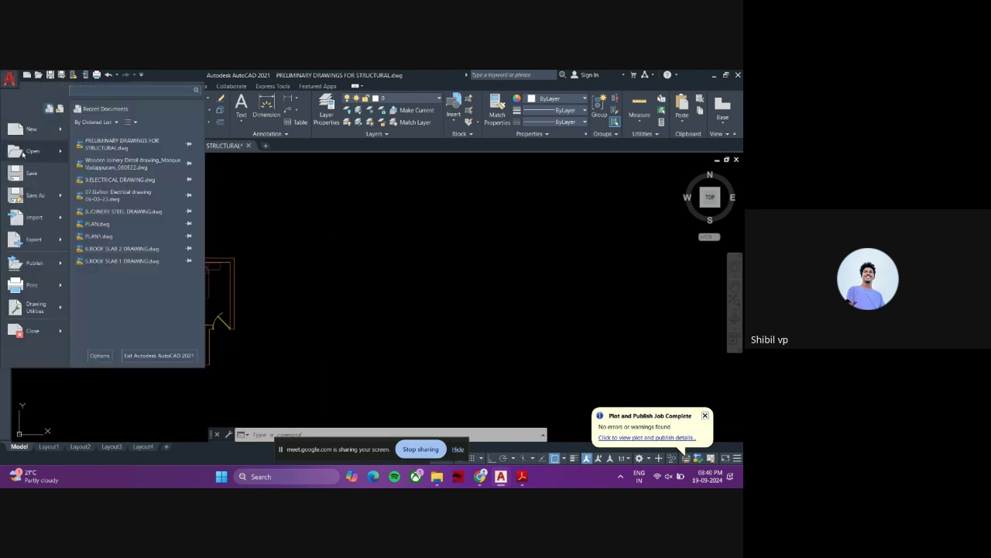
click(42, 196)
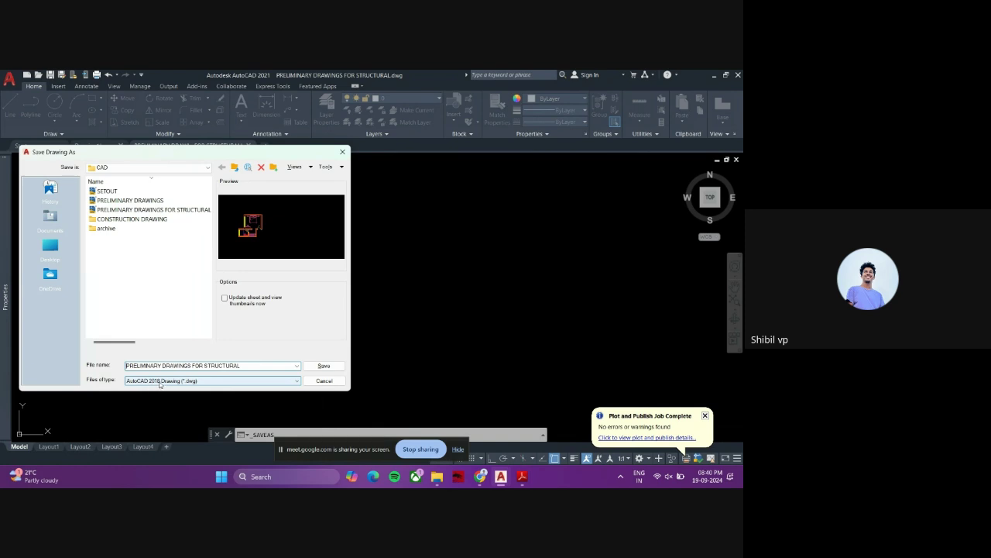
click(160, 384)
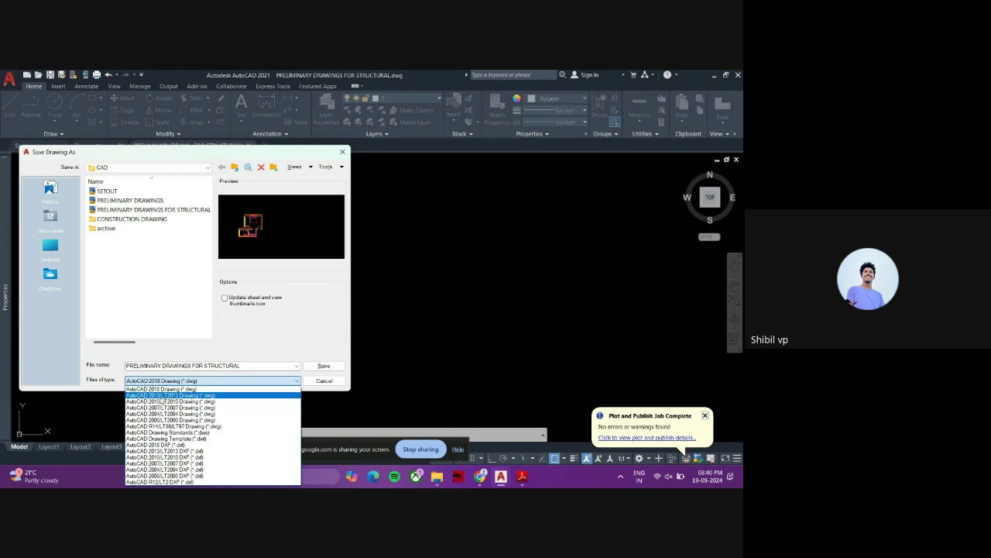
click(170, 395)
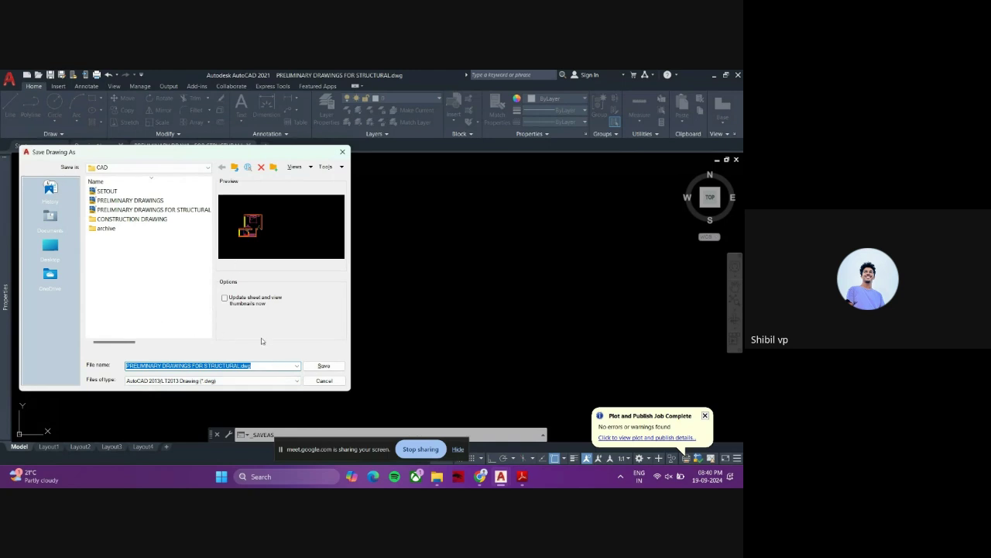
click(333, 380)
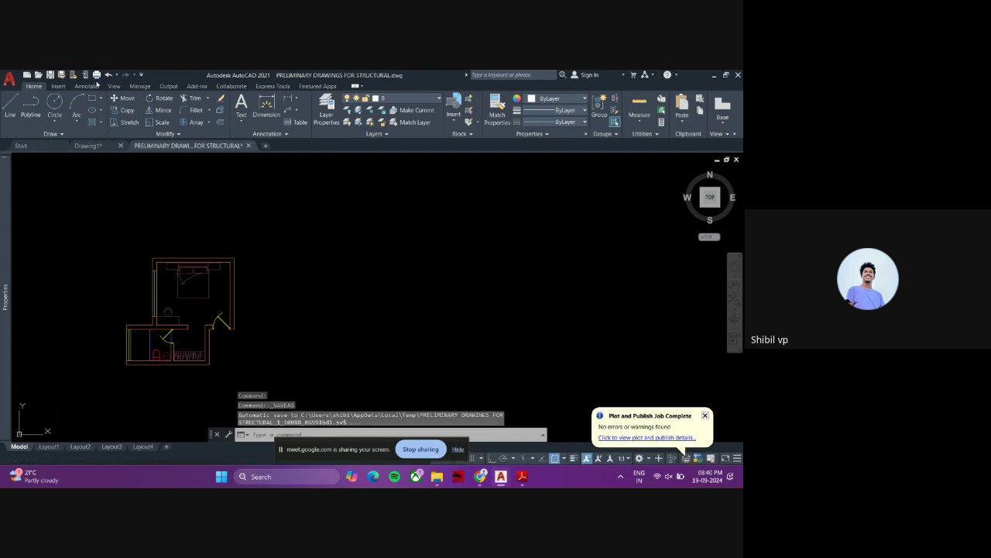
- Demonstrate choosing the HP MFP M436 PCL6 printer in the plot settings of Layout2, and leave without plotting
click(80, 446)
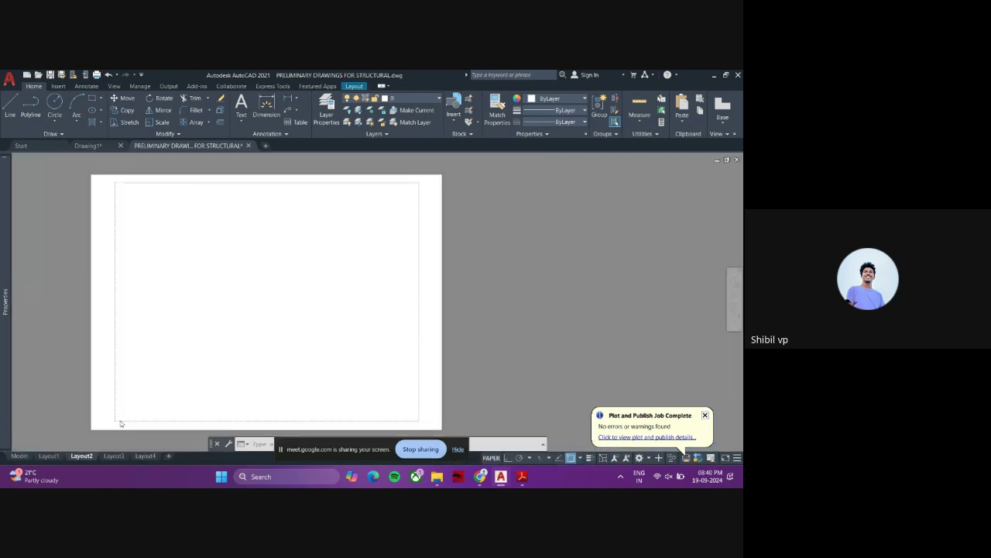
click(96, 75)
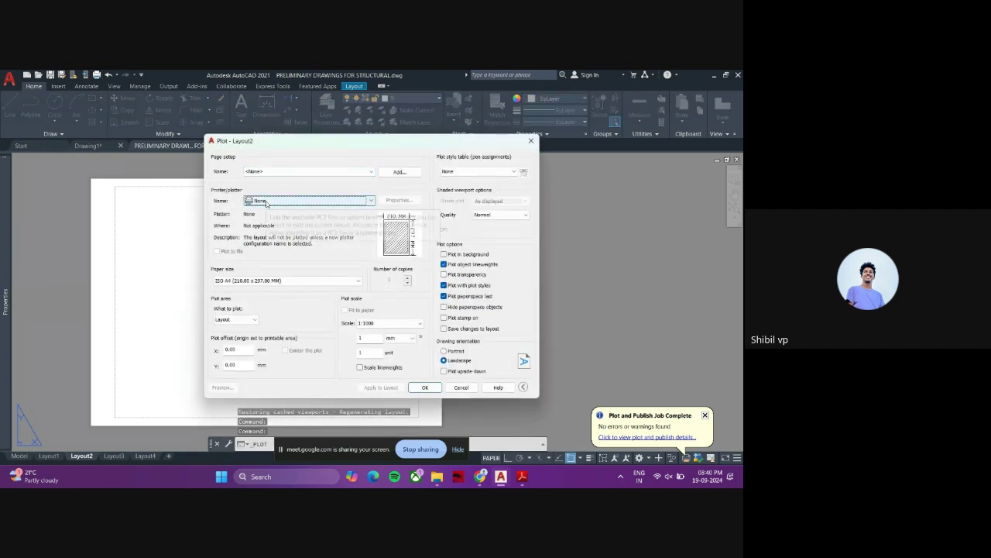
click(267, 202)
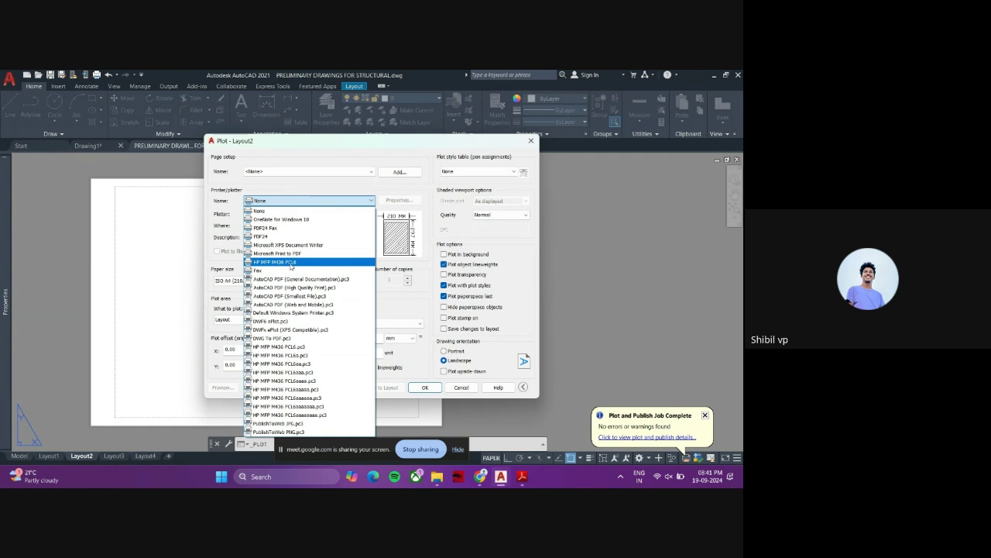
click(286, 263)
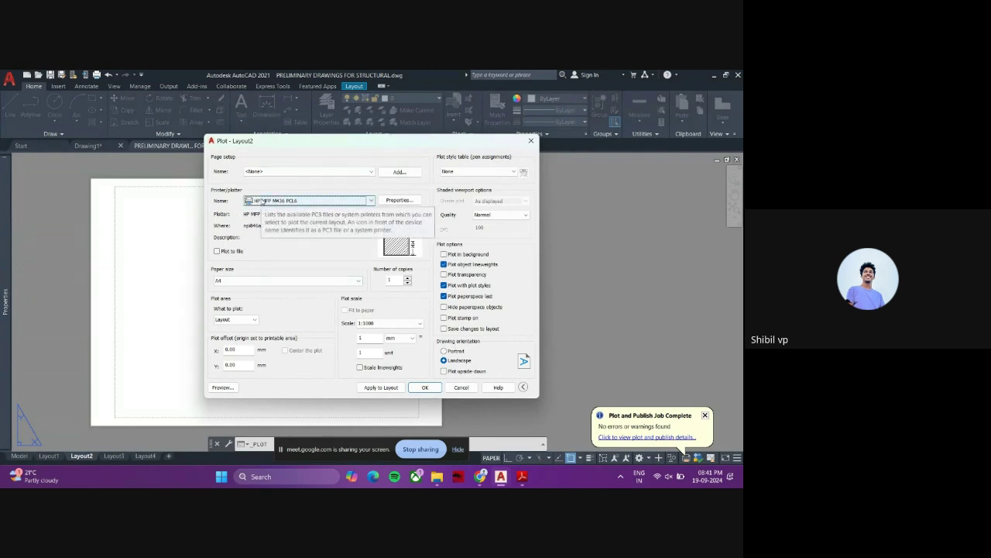
click(531, 140)
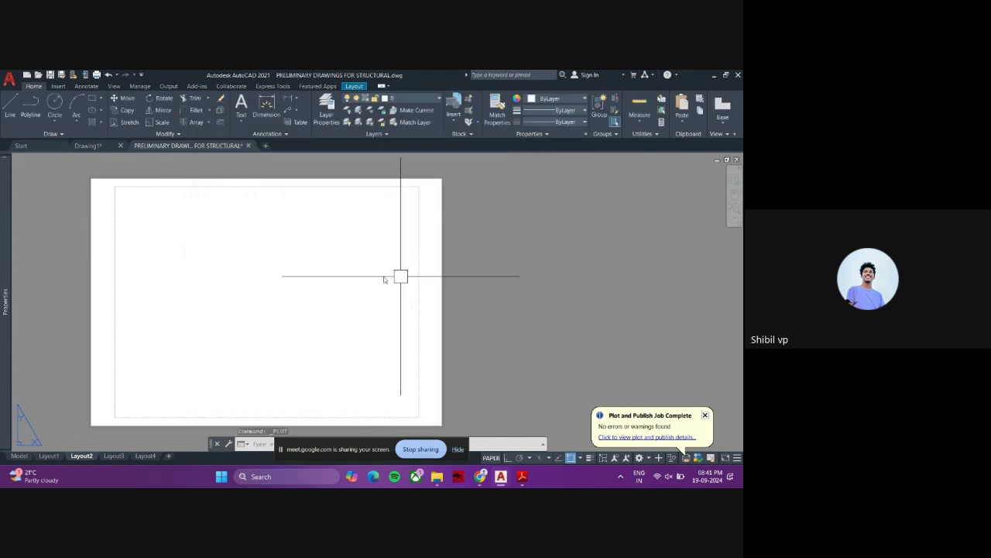
- Return to model space and erase the whole separate bedroom plan
click(19, 456)
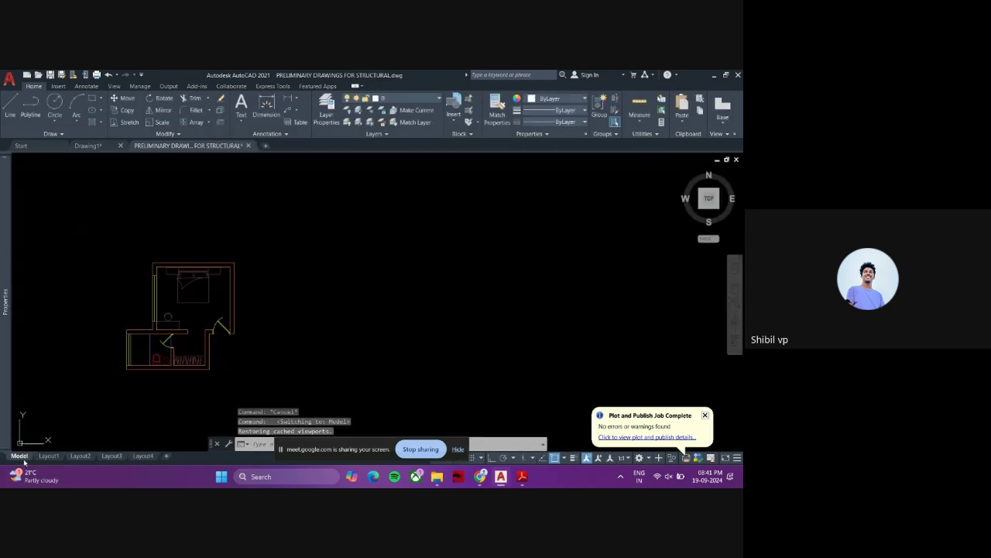
scroll(318, 294, down, 4)
click(317, 225)
click(166, 323)
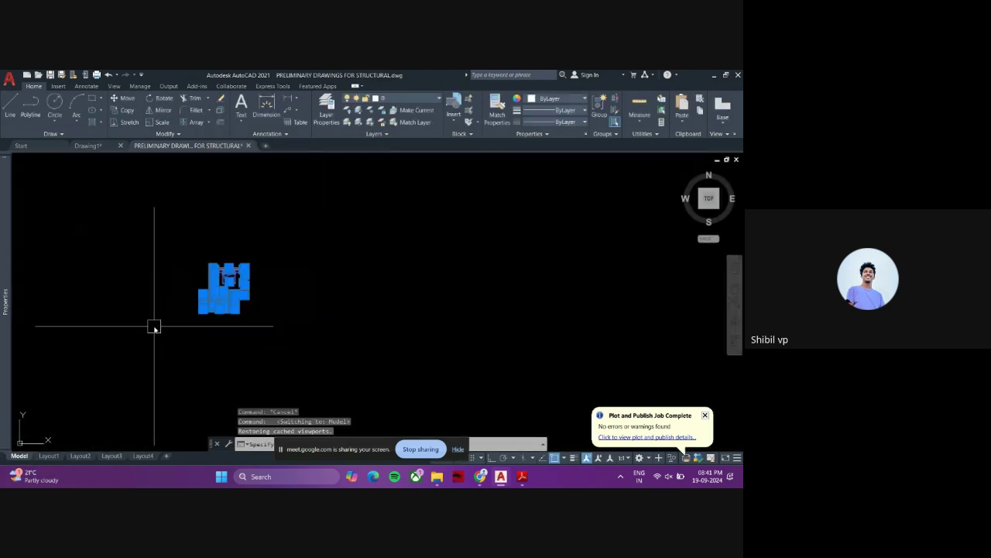
key(Delete)
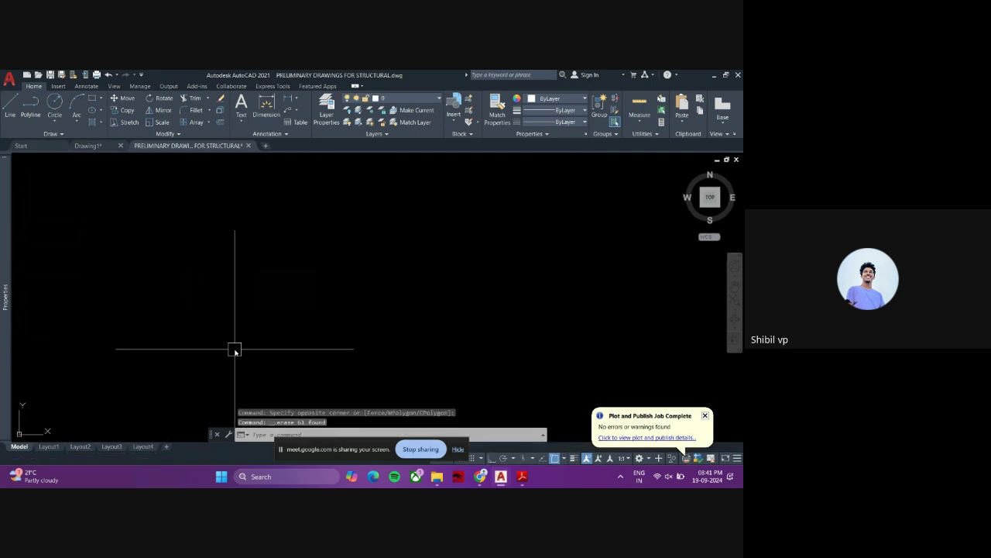
- Copy the first floor plan's closed outline polyline to the area below the green frame, near the small rectangles
scroll(217, 339, down, 3)
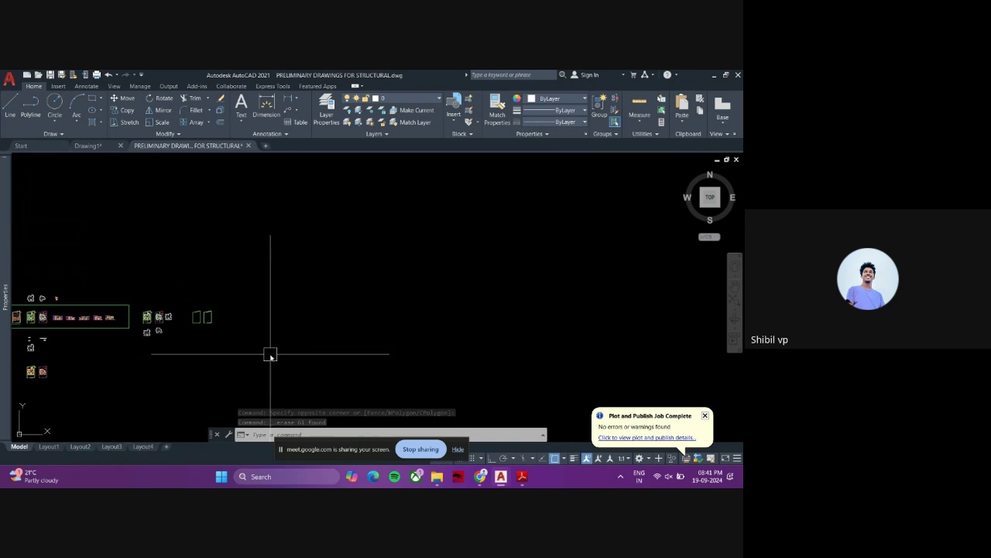
scroll(225, 341, up, 10)
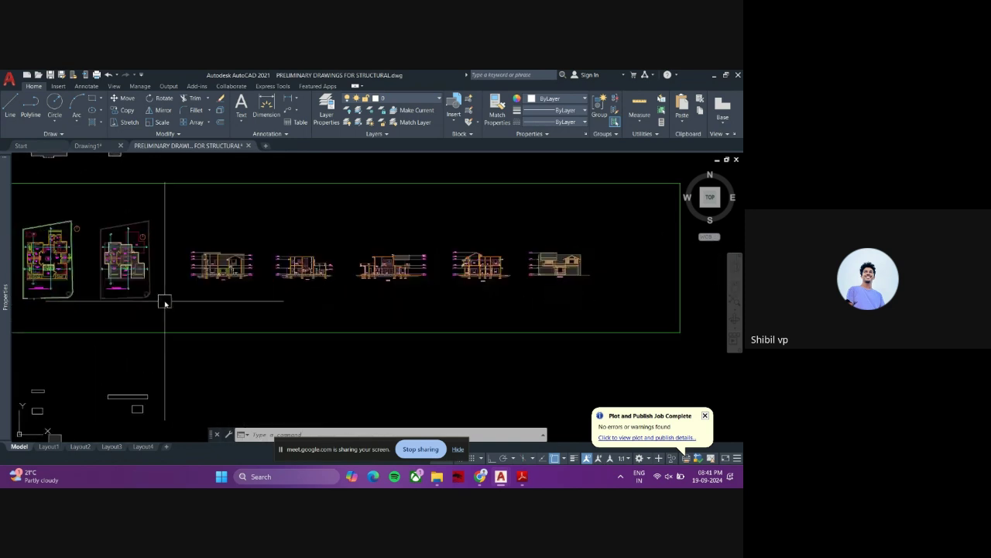
middle_drag(281, 324, 336, 358)
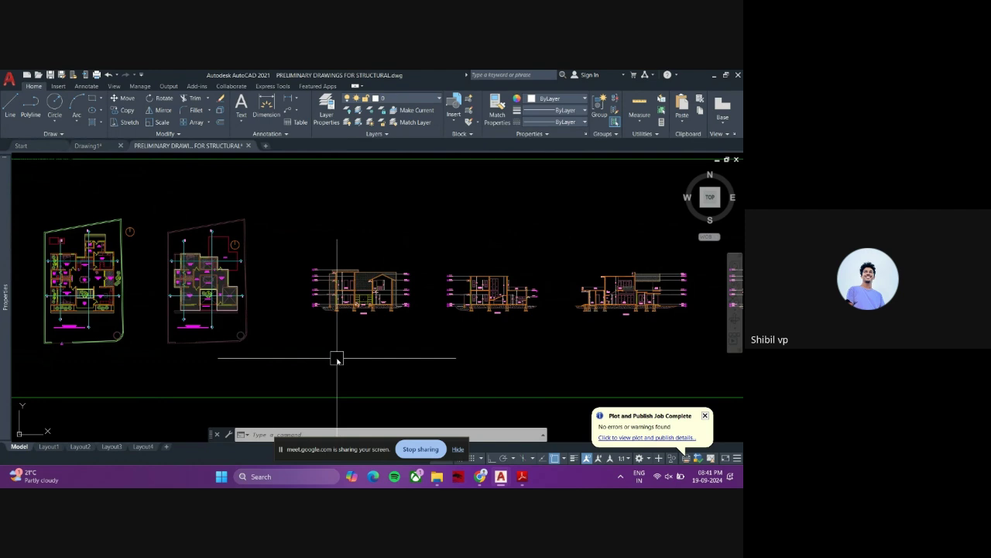
scroll(388, 314, down, 3)
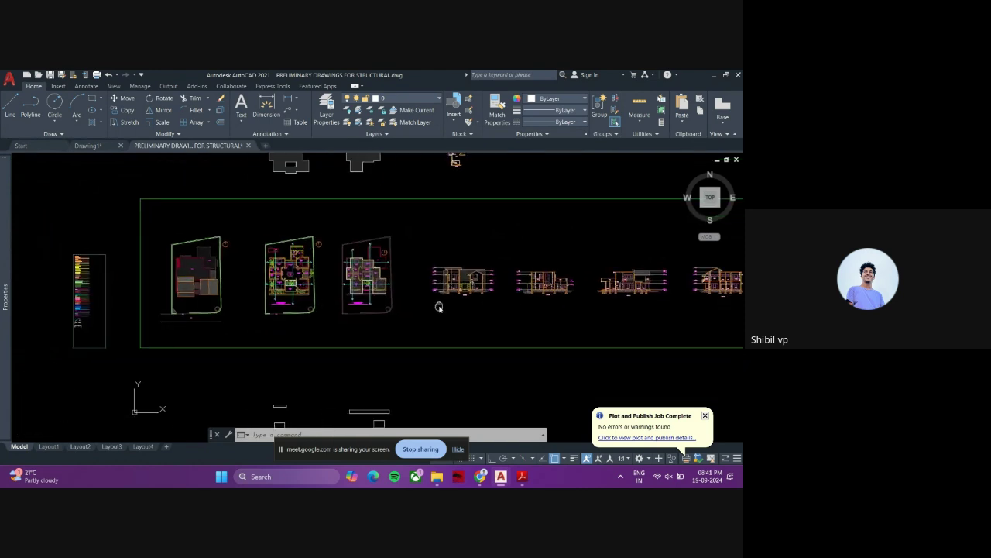
scroll(431, 310, up, 1)
scroll(302, 275, up, 5)
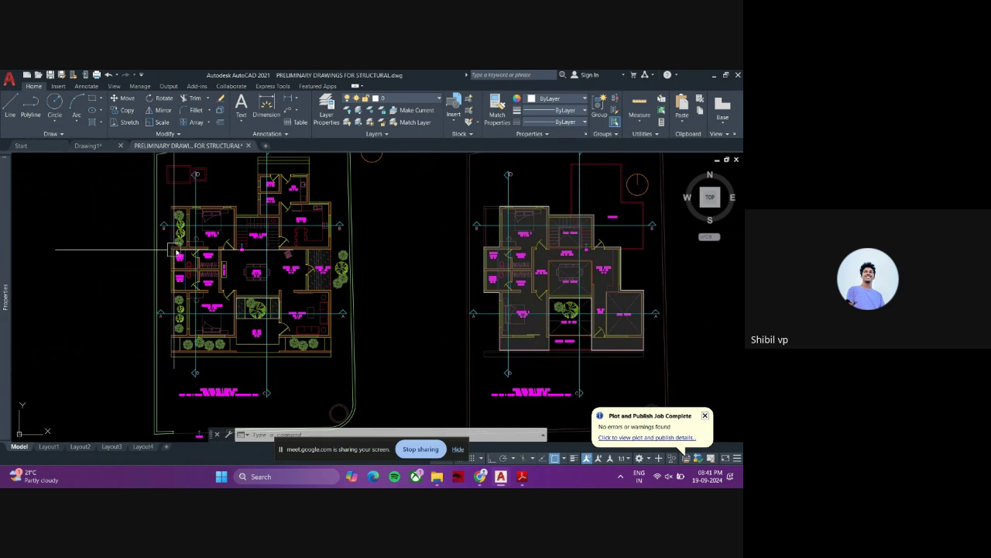
scroll(310, 264, up, 3)
scroll(332, 283, up, 3)
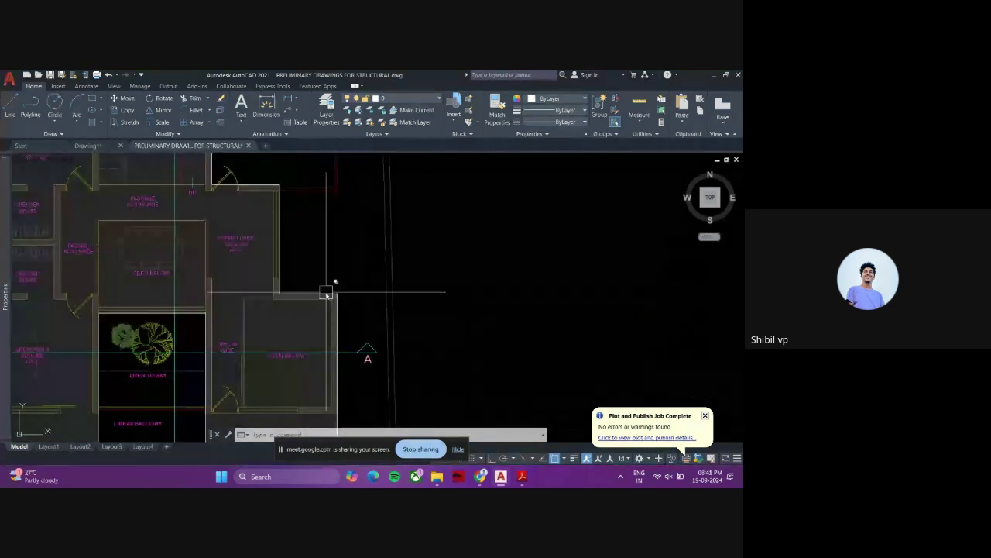
click(326, 292)
scroll(310, 280, down, 5)
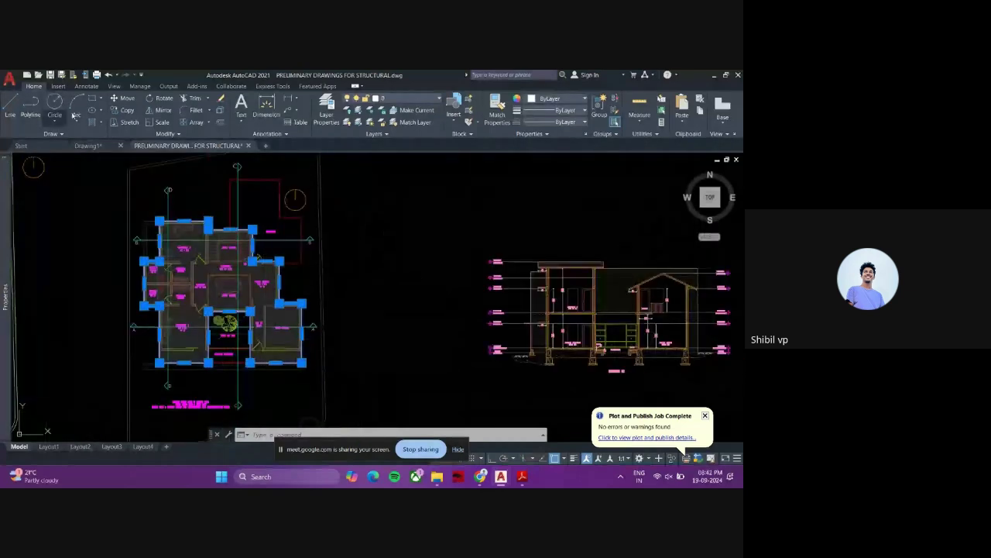
click(124, 110)
click(233, 291)
scroll(190, 294, down, 5)
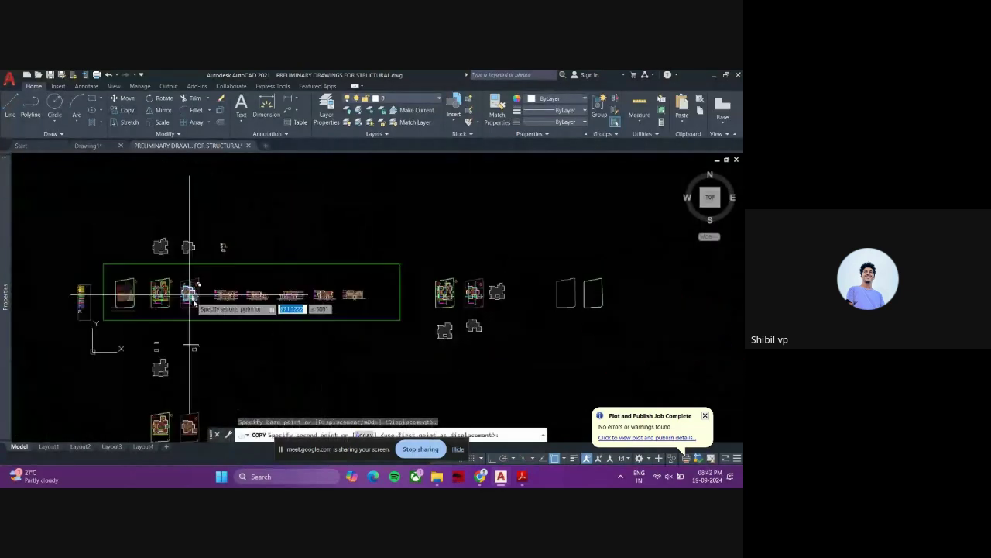
scroll(248, 322, down, 2)
scroll(217, 302, up, 6)
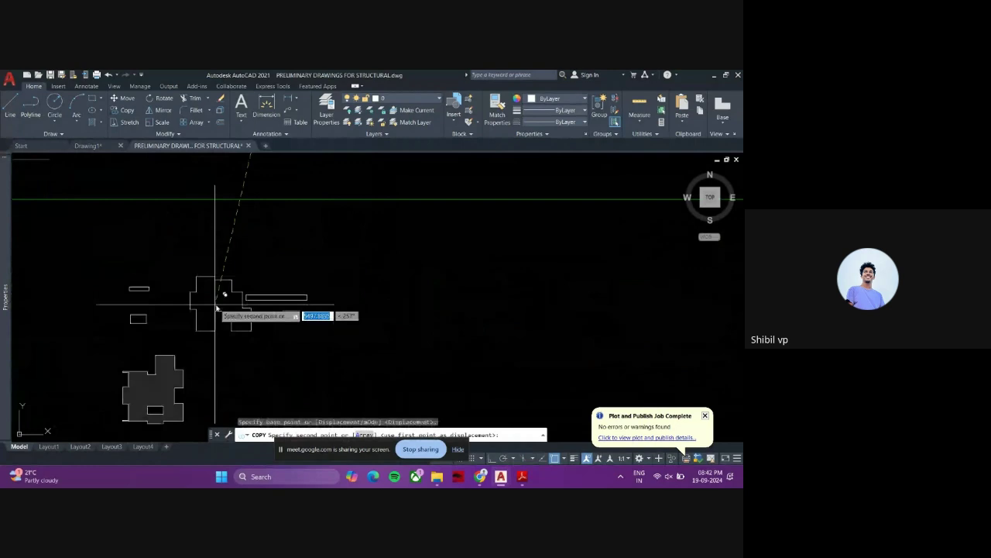
click(261, 289)
key(Escape)
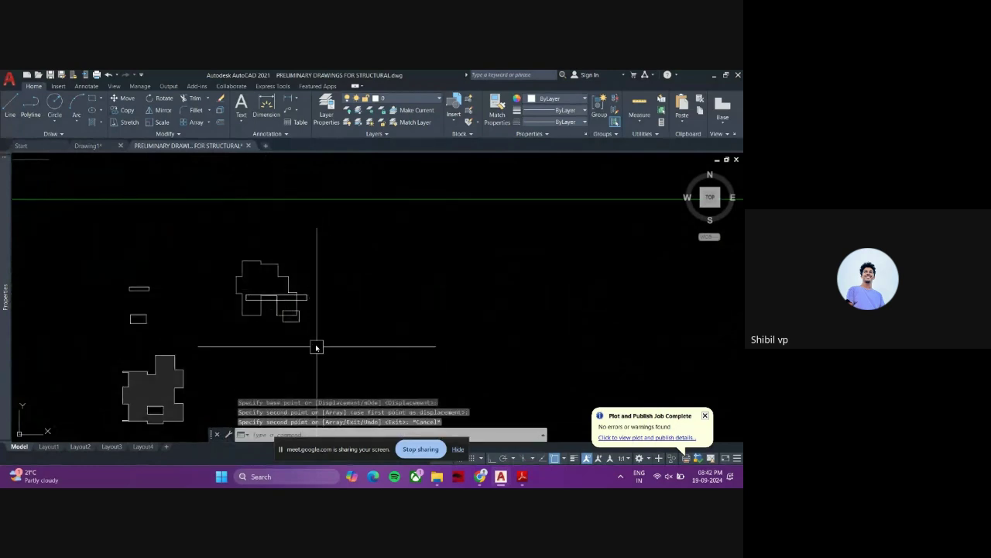
- Move the copied floor outline sideways into empty space, clear of the two rectangles it overlaps
scroll(266, 290, up, 6)
scroll(332, 297, down, 3)
scroll(325, 305, up, 3)
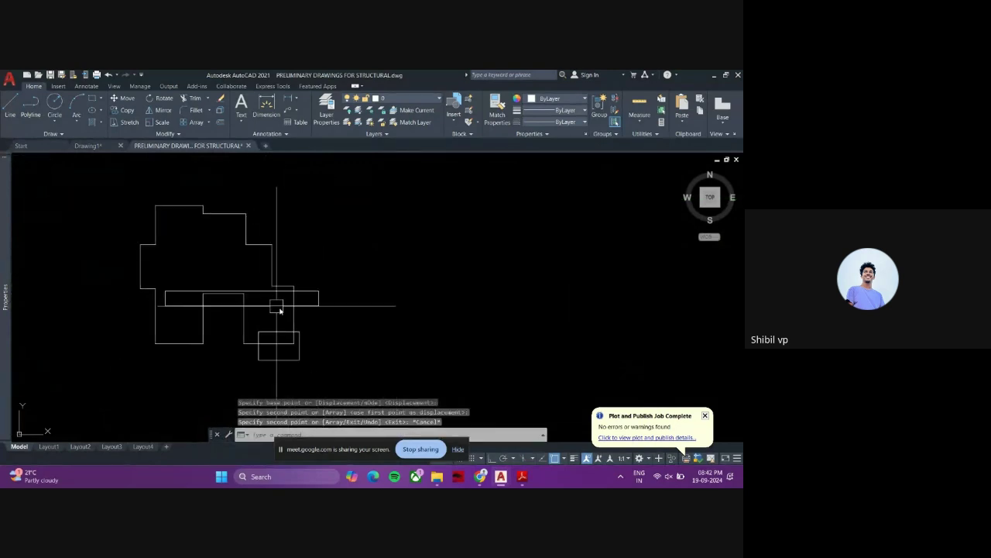
click(221, 294)
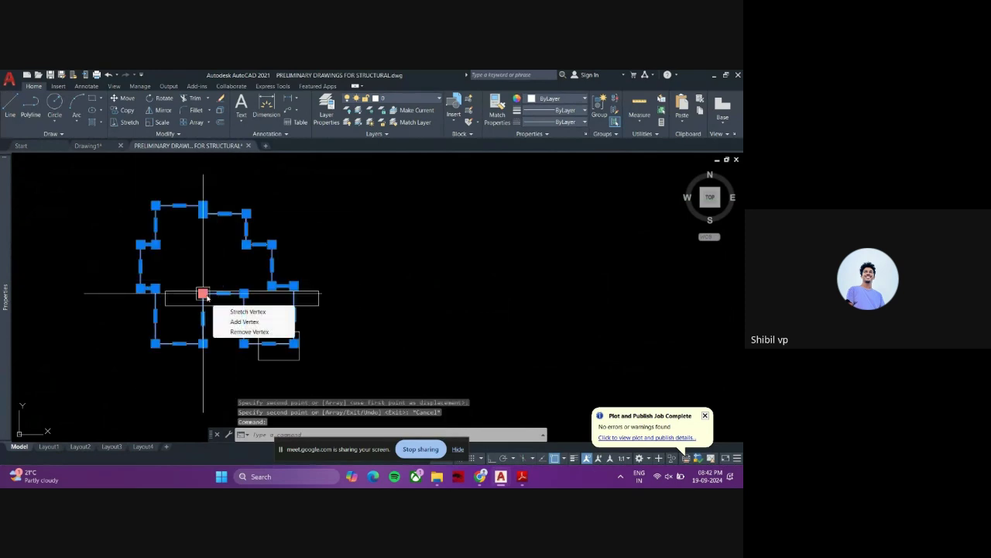
click(224, 284)
click(373, 268)
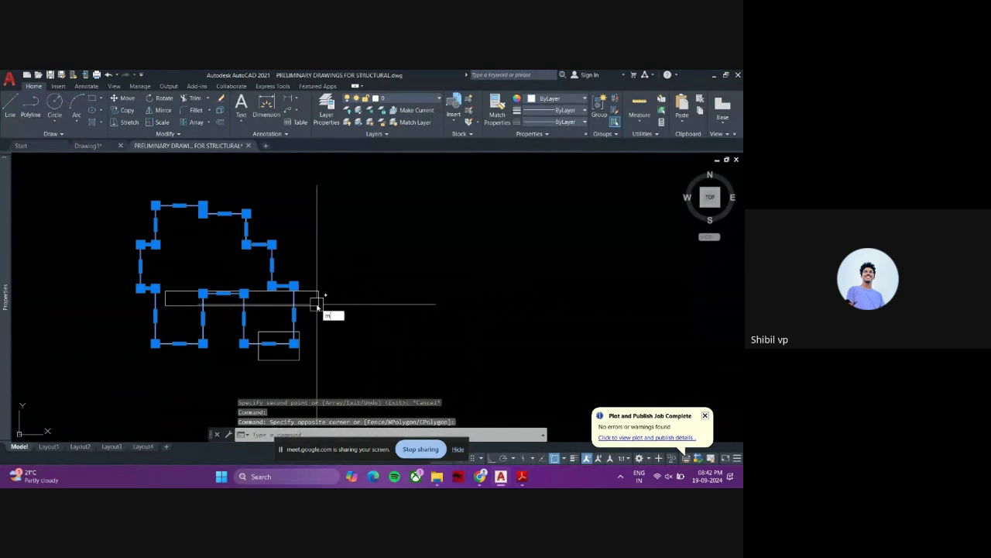
text(m)
key(Return)
click(271, 281)
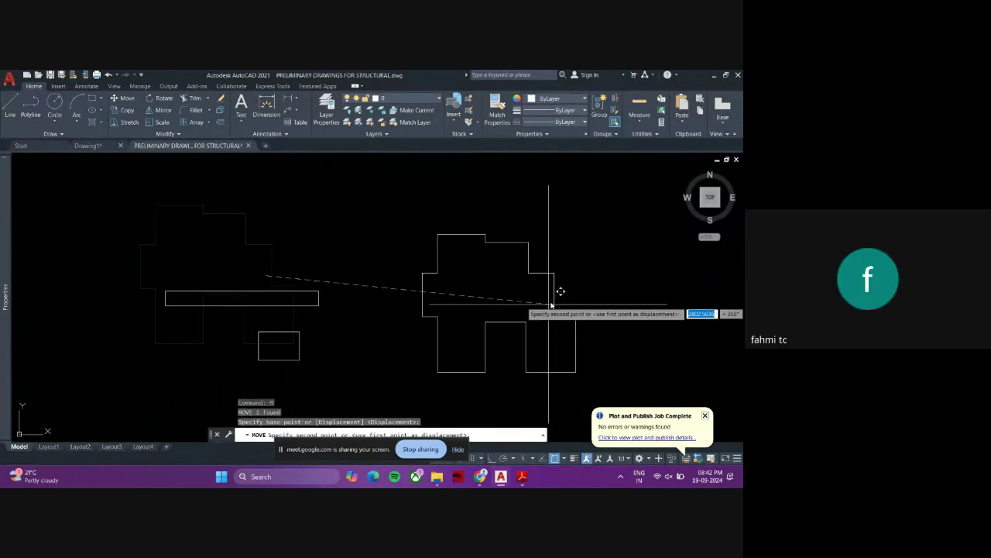
click(552, 288)
scroll(497, 321, down, 2)
middle_drag(495, 324, 319, 314)
scroll(347, 295, up, 2)
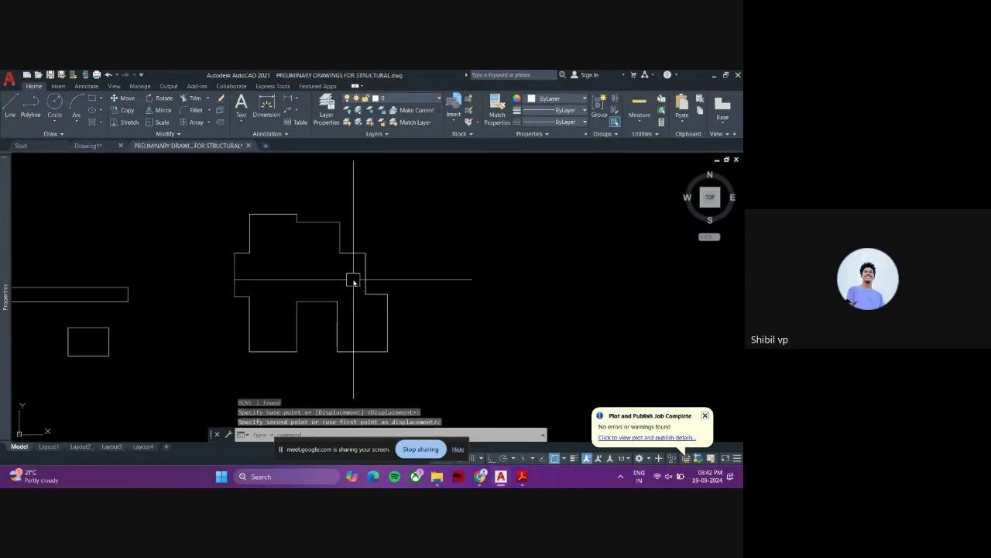
scroll(353, 282, up, 2)
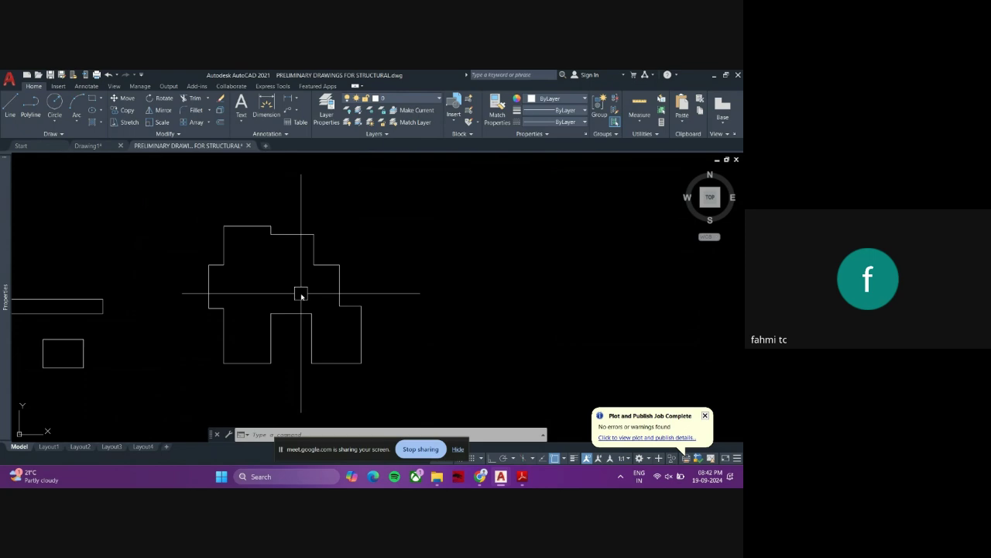
- Compare the copied floor outline below the green frame with the ground floor and first floor plans
scroll(302, 296, down, 5)
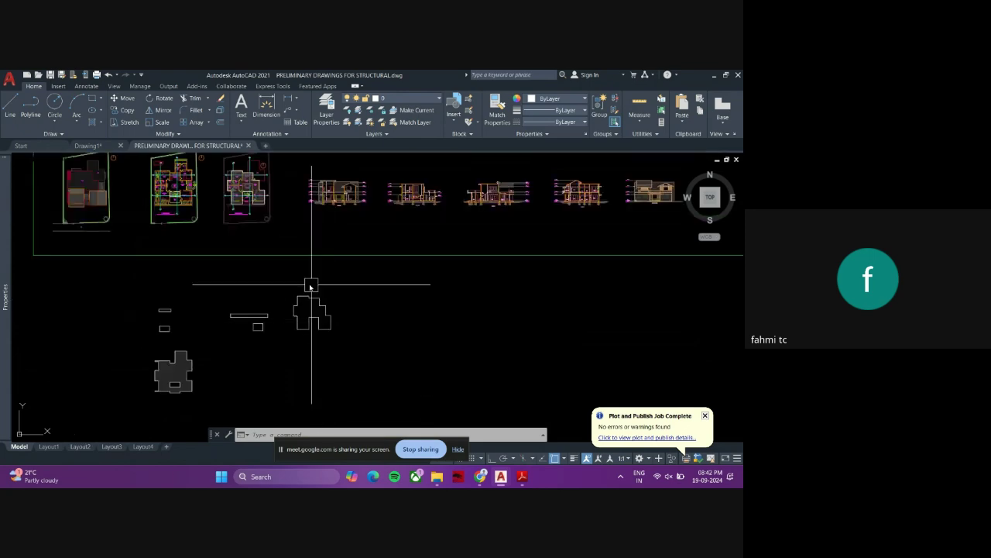
scroll(244, 252, up, 5)
scroll(244, 252, up, 5)
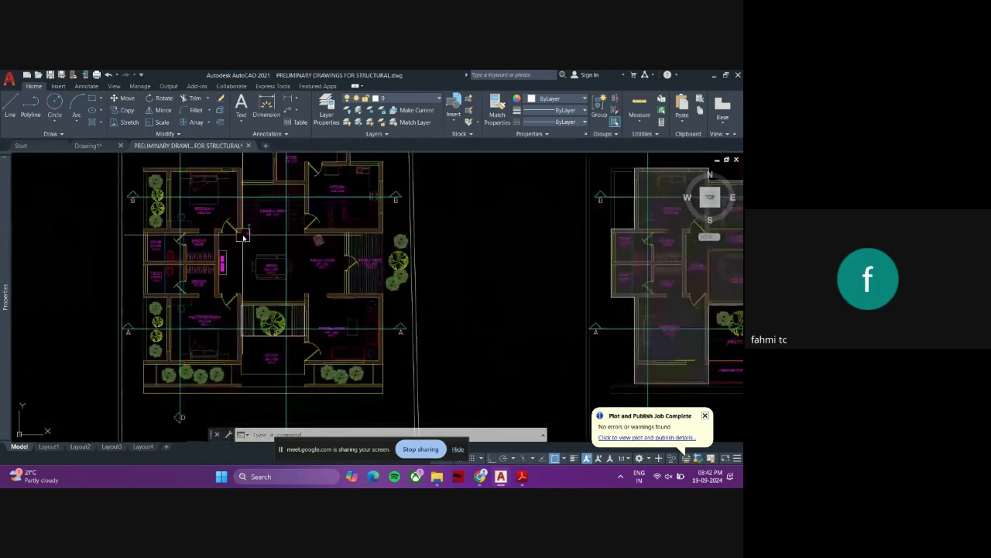
scroll(173, 224, down, 5)
scroll(330, 349, down, 3)
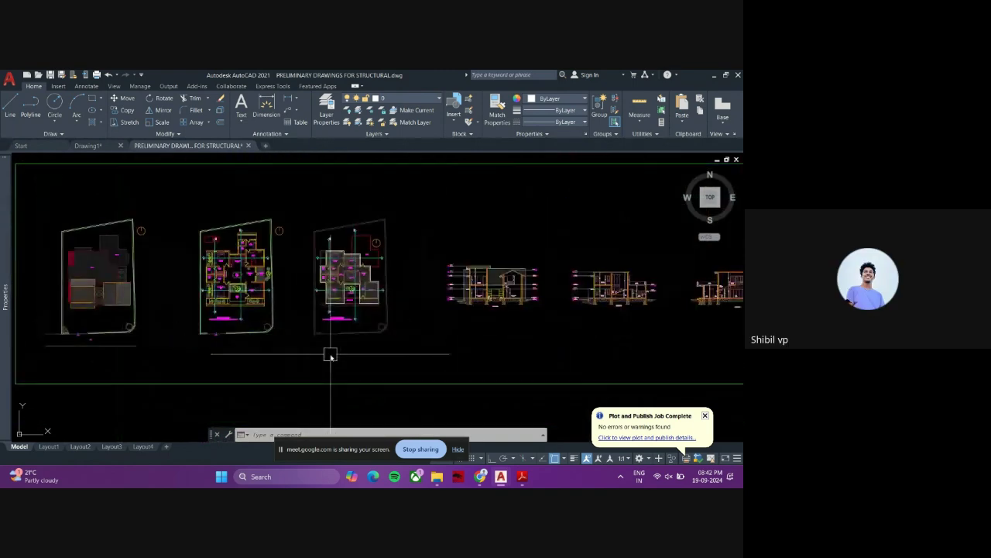
scroll(303, 336, down, 2)
scroll(328, 310, up, 3)
scroll(327, 312, up, 3)
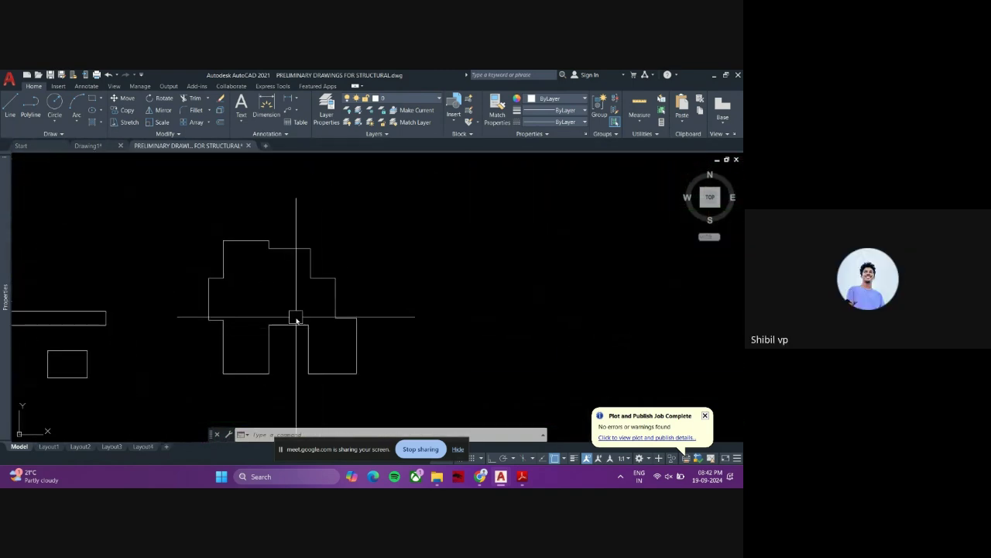
- Highlight the copied floor outline to inspect its vertices and segments as one polyline, and clear the selection
click(294, 326)
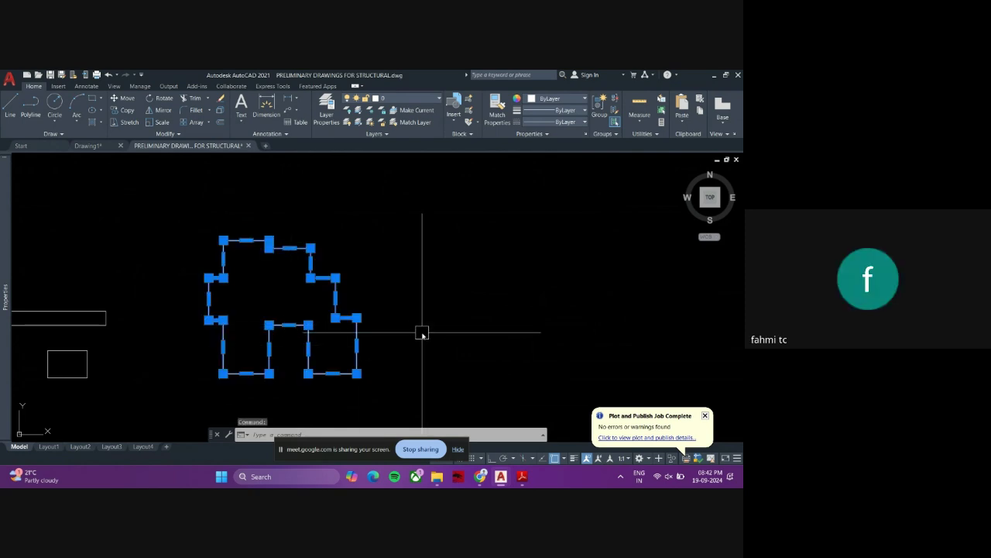
key(Escape)
key(Escape)
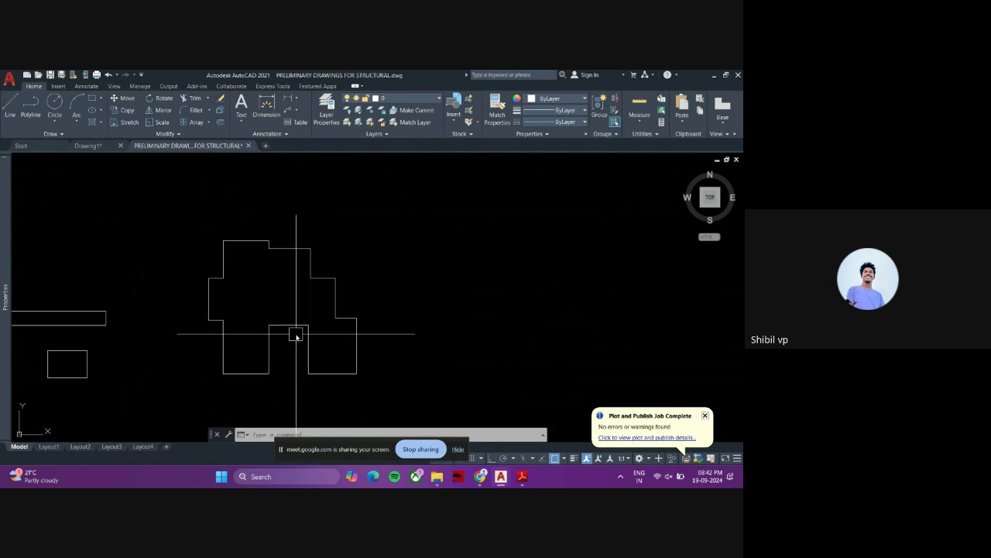
click(270, 327)
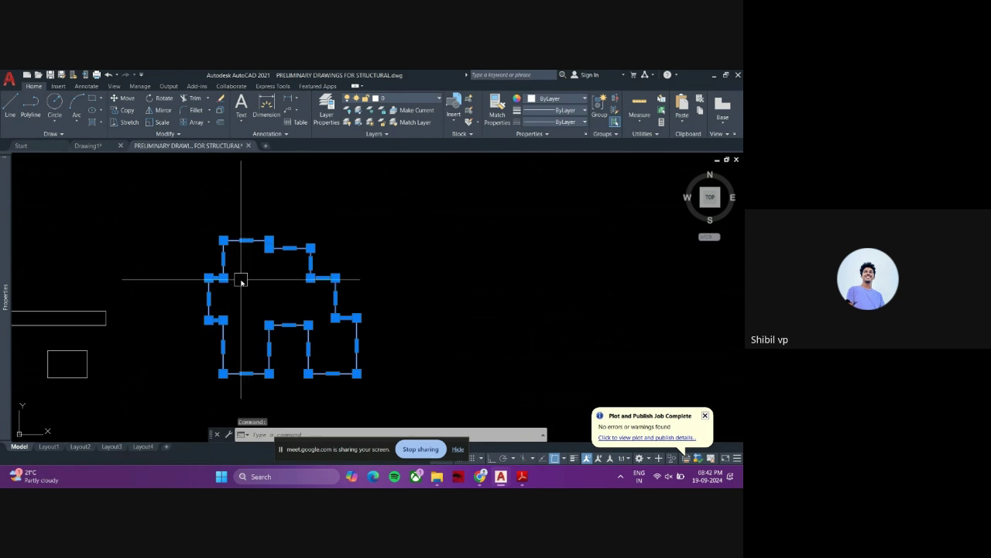
scroll(241, 264, up, 2)
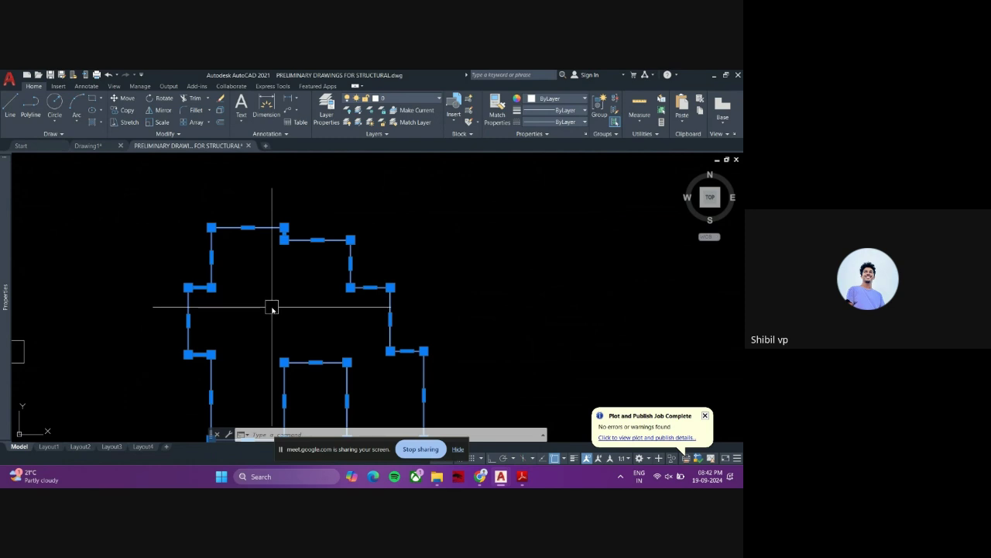
key(Escape)
- Examine the ground floor and first floor plans side by side, along with the row of section drawings beside them
scroll(273, 309, down, 3)
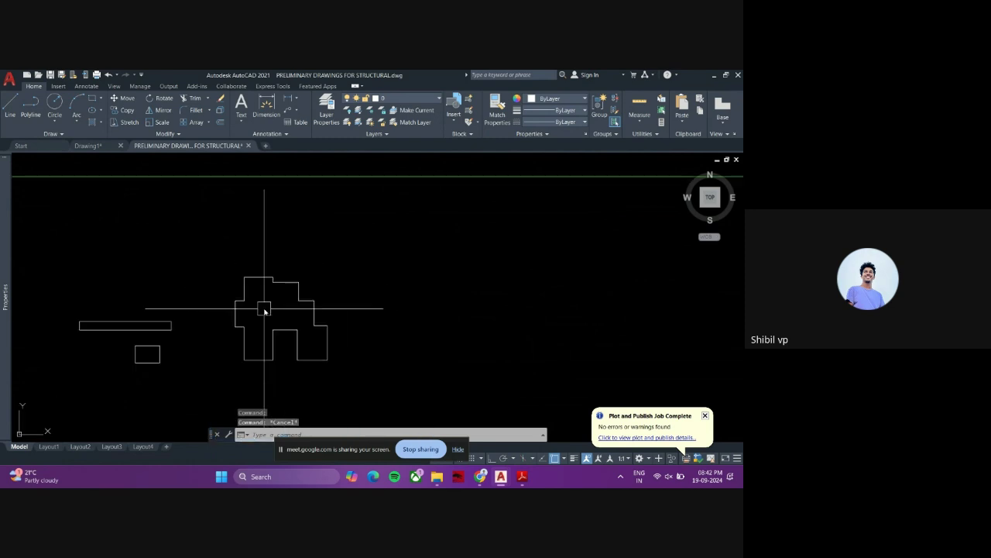
scroll(281, 306, down, 2)
middle_drag(250, 271, 289, 350)
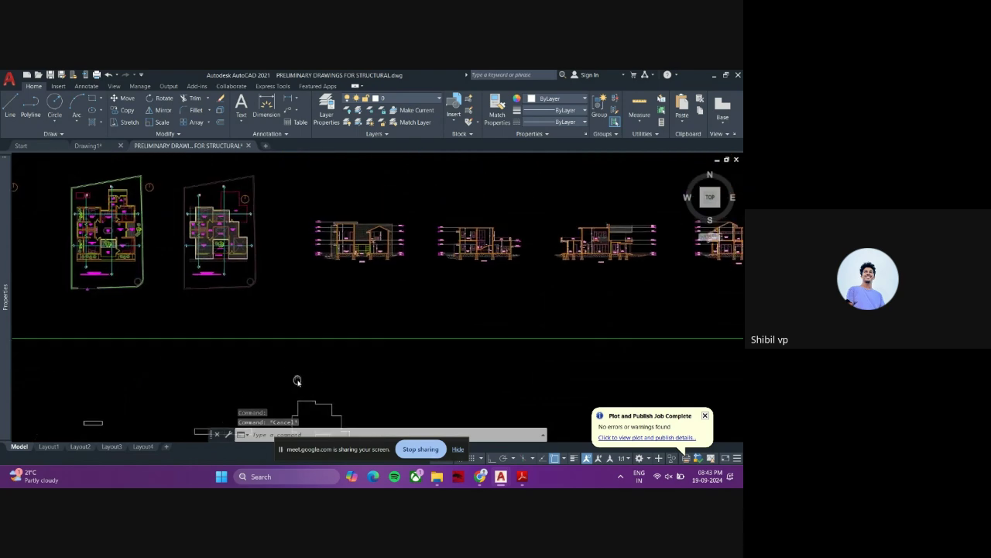
scroll(129, 273, up, 2)
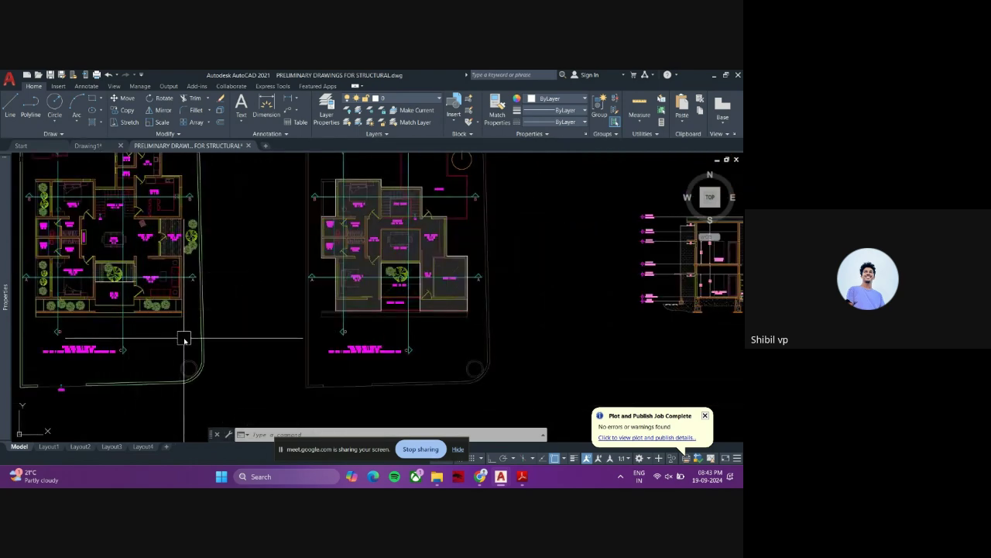
scroll(184, 339, down, 3)
mouse_move(279, 370)
middle_down()
mouse_move(293, 378)
mouse_move(126, 303)
middle_up()
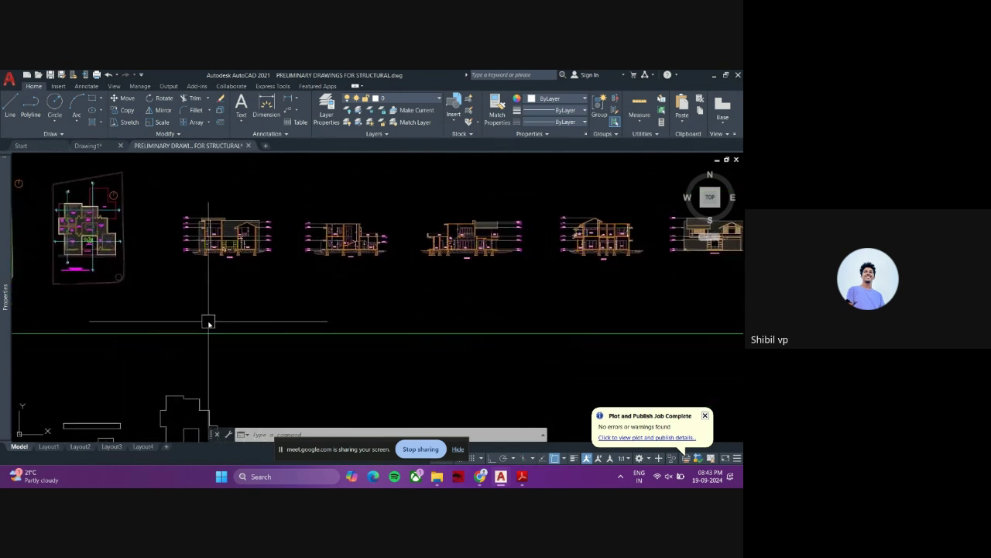
middle_drag(312, 303, 292, 318)
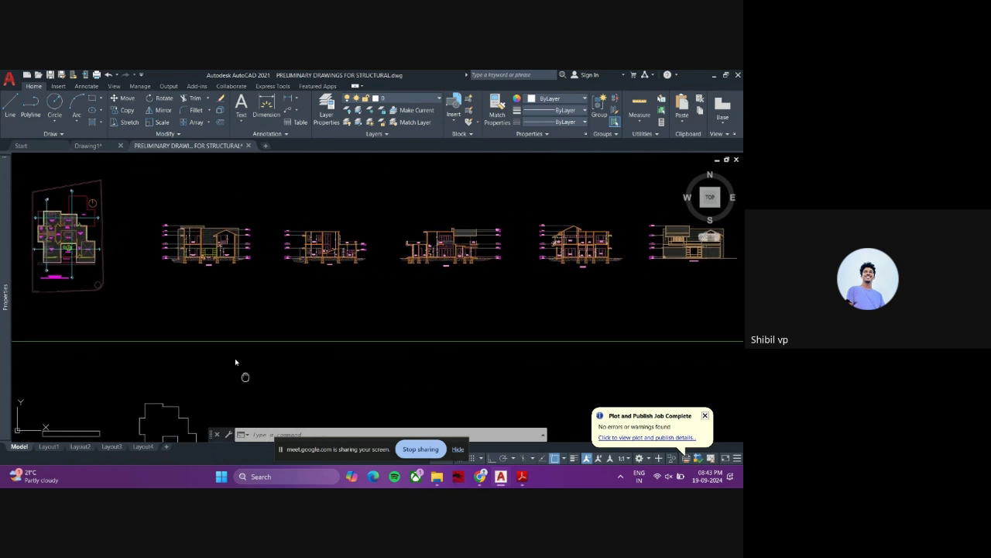
mouse_move(234, 358)
middle_down()
mouse_move(206, 276)
mouse_move(225, 290)
mouse_move(238, 326)
middle_up()
scroll(171, 283, down, 1)
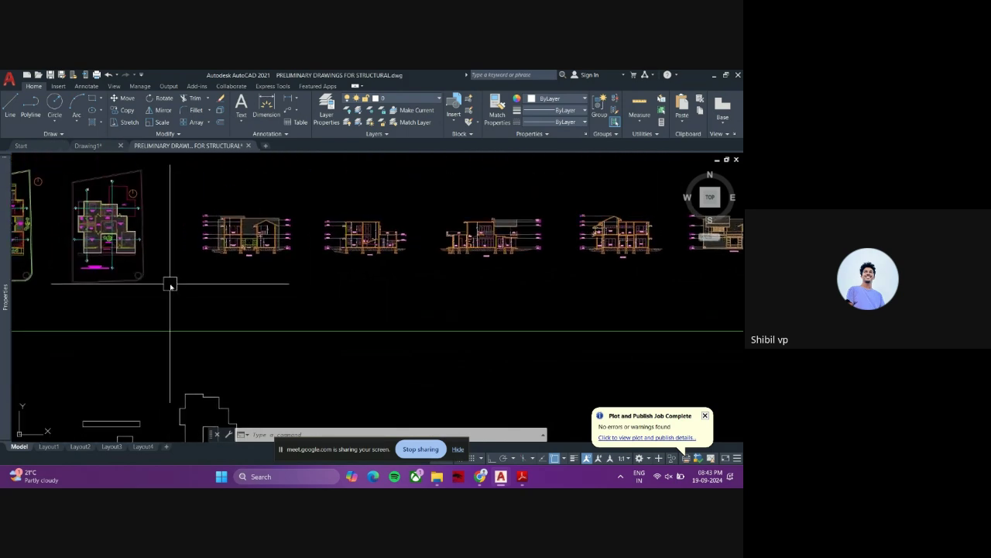
scroll(89, 271, up, 5)
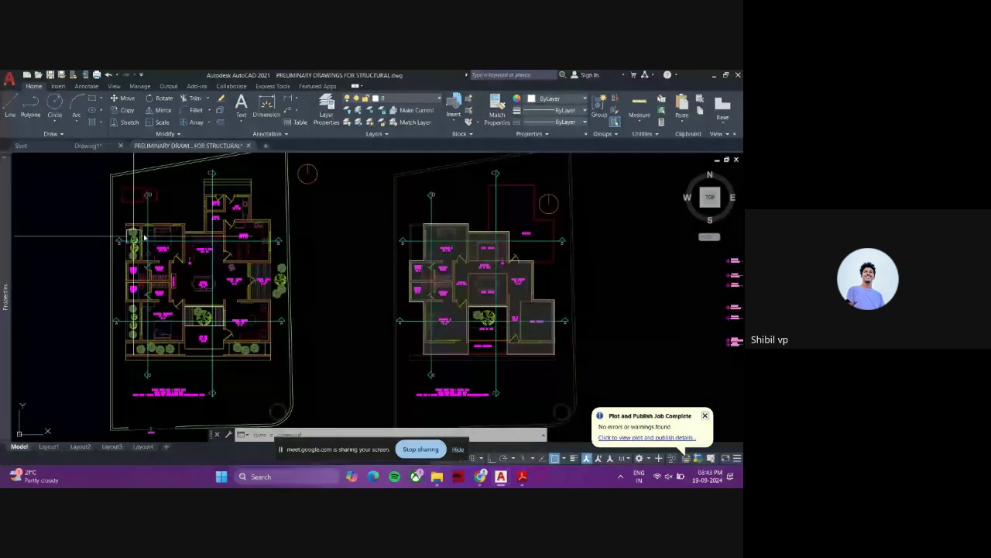
scroll(175, 333, up, 2)
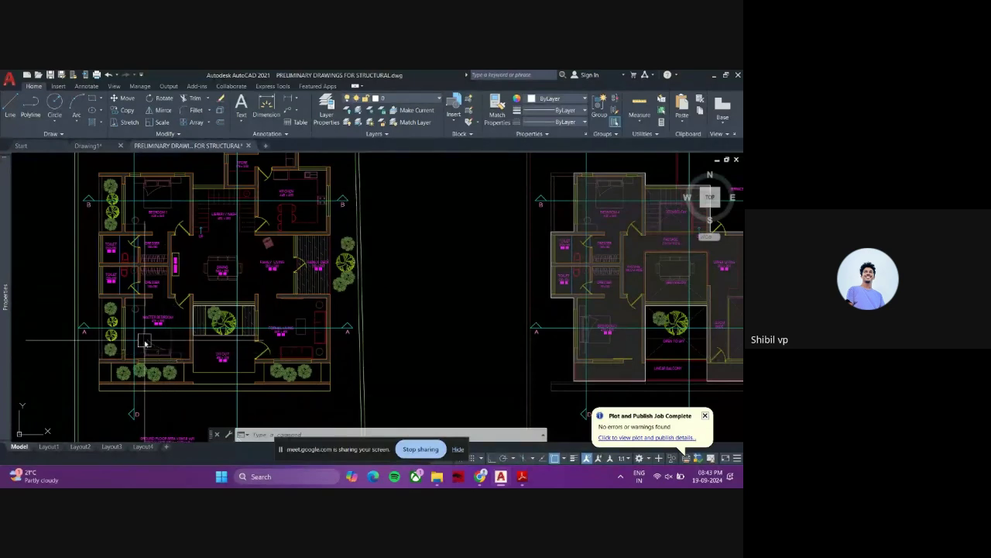
scroll(146, 345, down, 2)
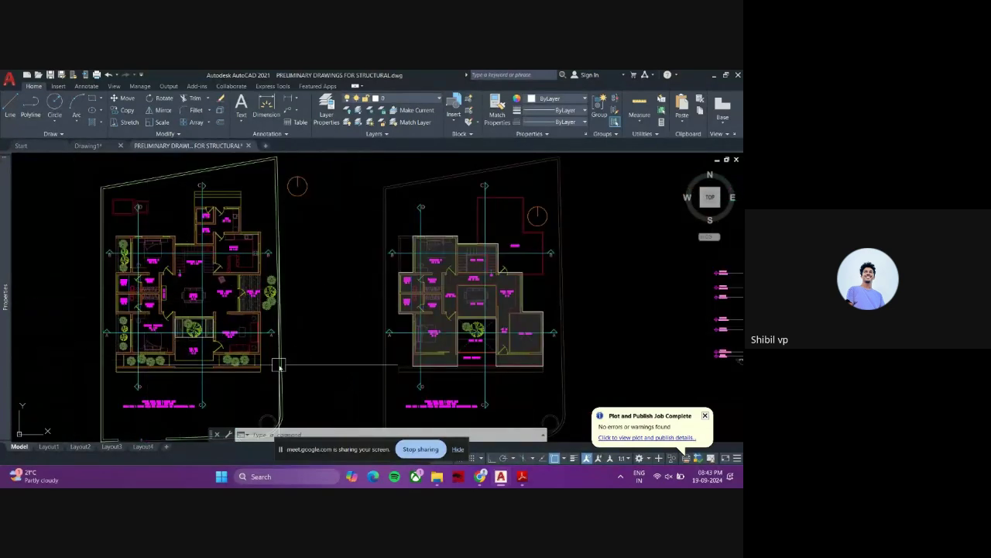
middle_drag(276, 365, 247, 343)
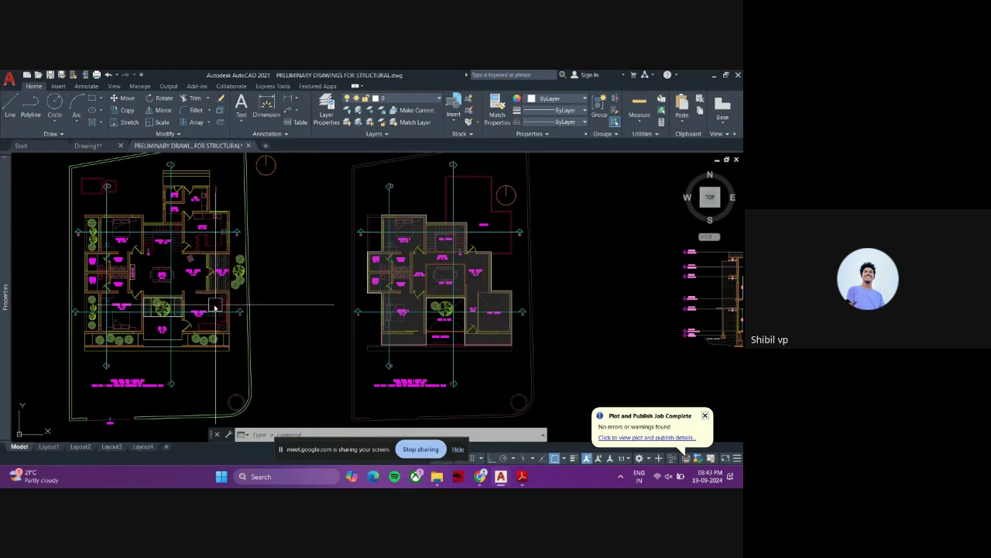
- Examine the first section drawing beside the plans, including its level markers, slabs, walls and footings
scroll(250, 310, down, 3)
middle_drag(251, 310, 51, 271)
scroll(225, 263, up, 5)
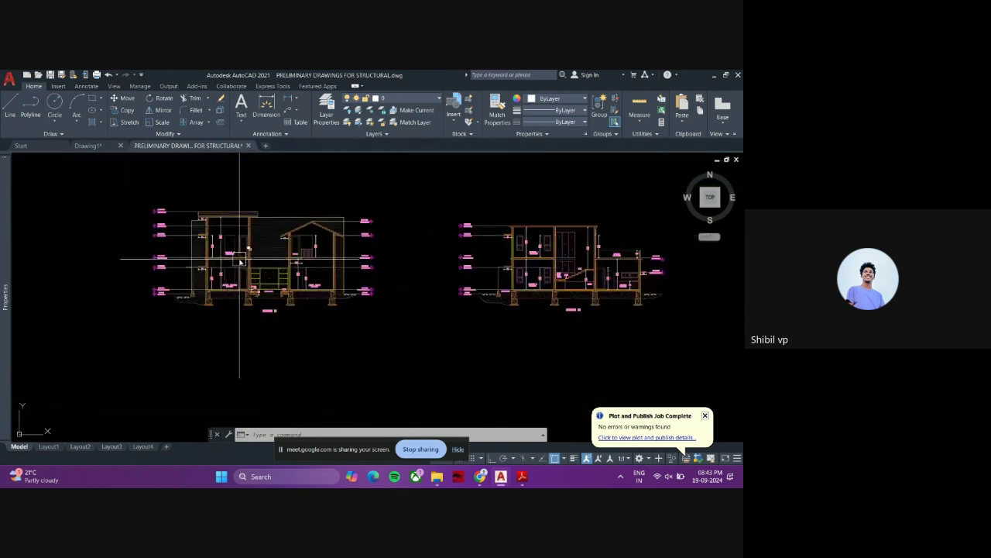
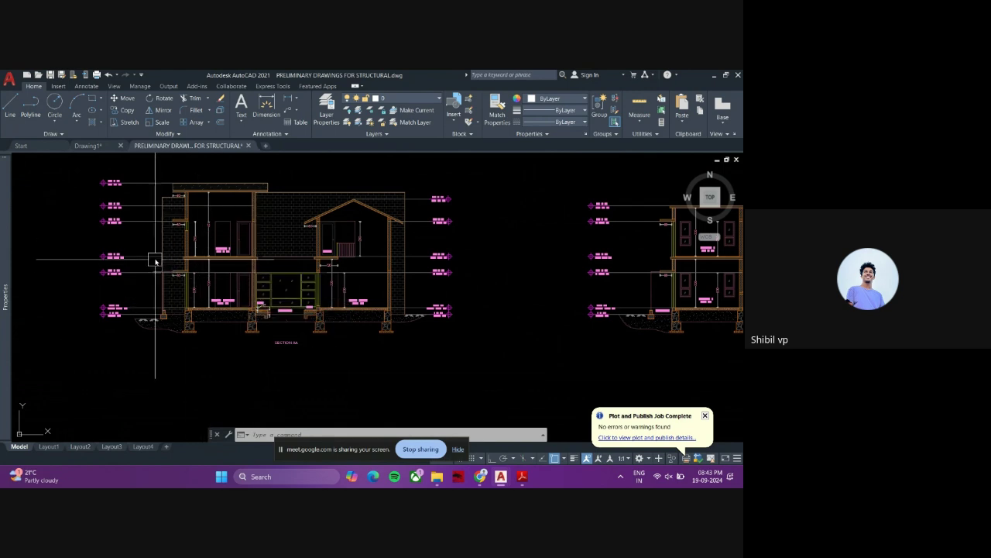
scroll(155, 263, up, 2)
scroll(170, 274, down, 2)
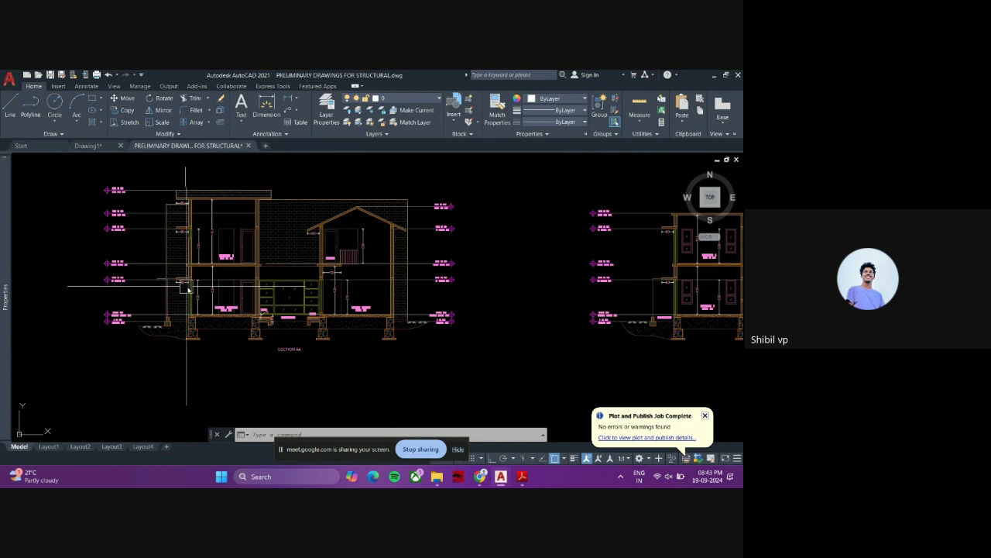
scroll(193, 289, down, 2)
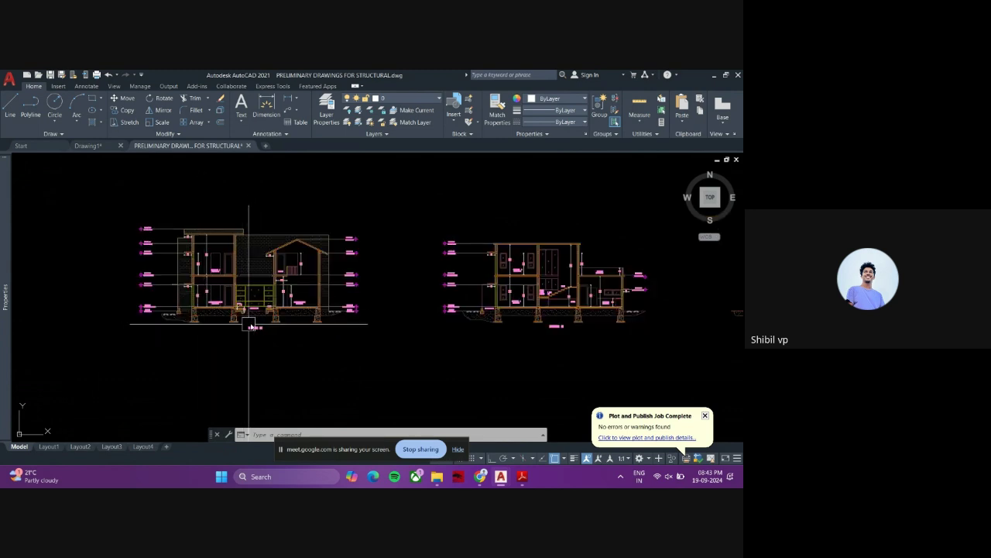
scroll(316, 272, down, 2)
scroll(315, 273, down, 3)
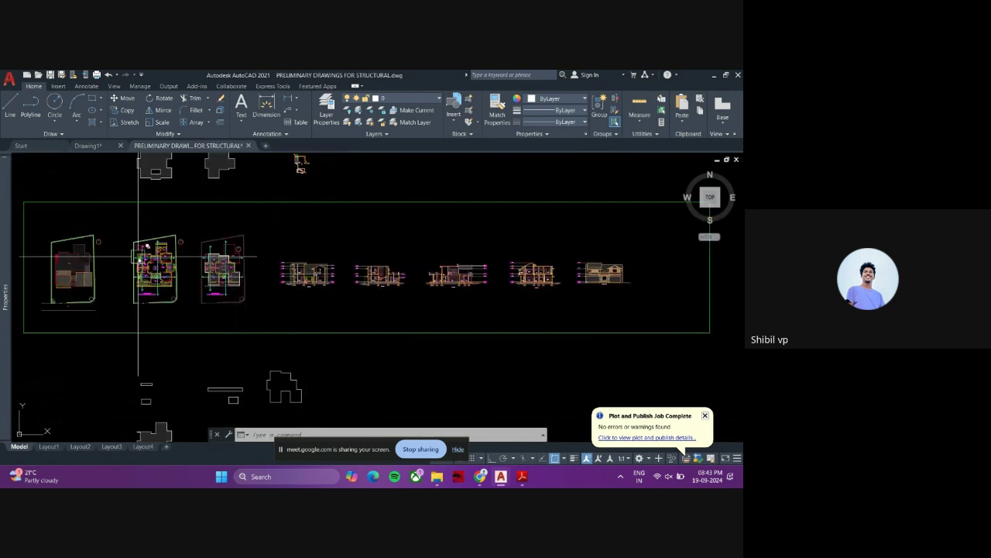
- Find the title under the first section drawing, highlight the SECTION AA text, and clear the selection
scroll(164, 256, up, 3)
scroll(343, 310, up, 1)
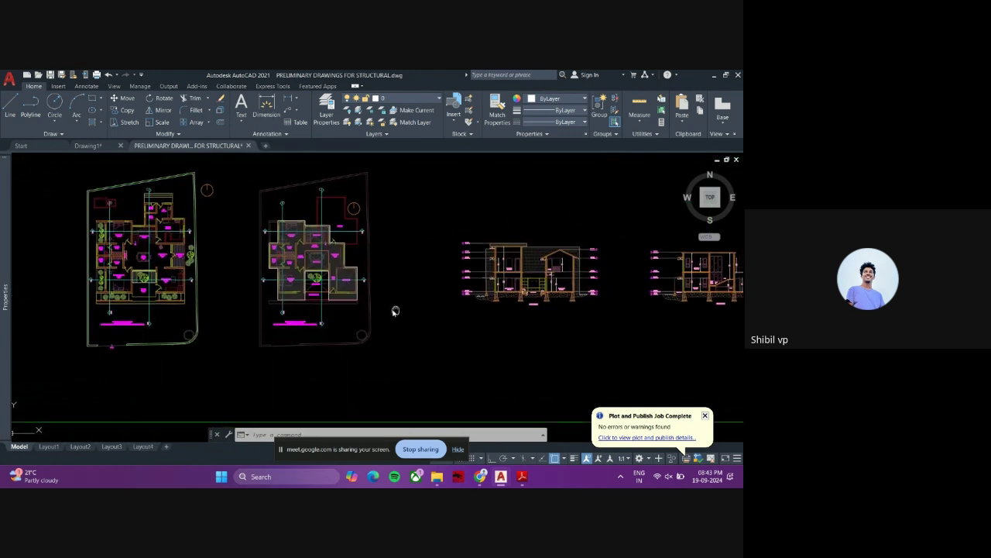
middle_drag(519, 307, 354, 304)
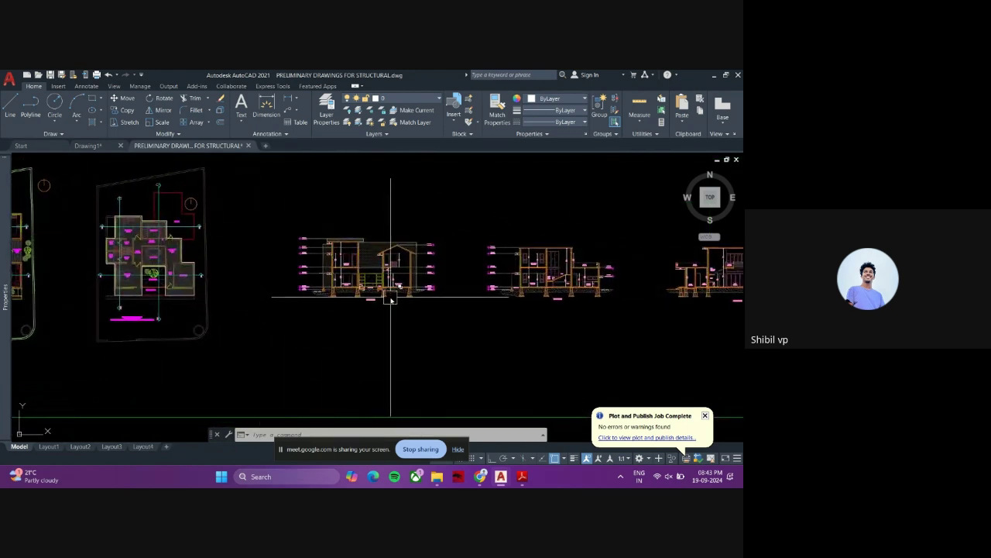
scroll(333, 291, up, 3)
scroll(403, 290, down, 3)
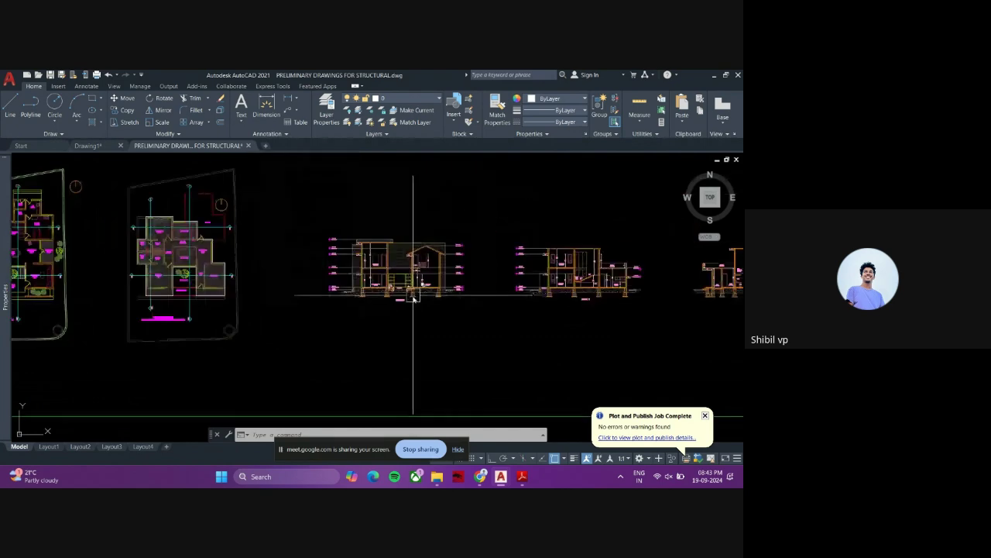
scroll(402, 302, up, 3)
scroll(394, 309, up, 4)
click(478, 254)
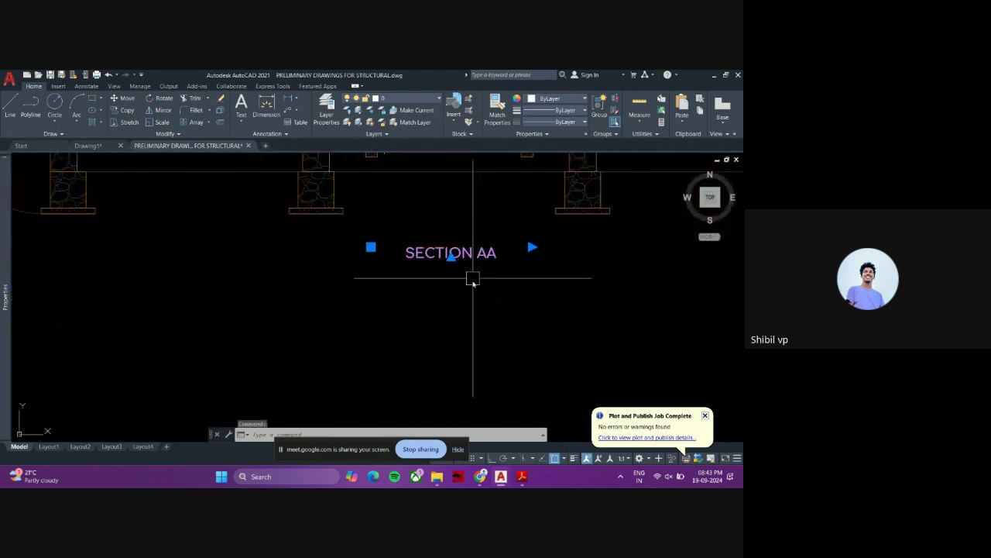
key(Escape)
key(Escape)
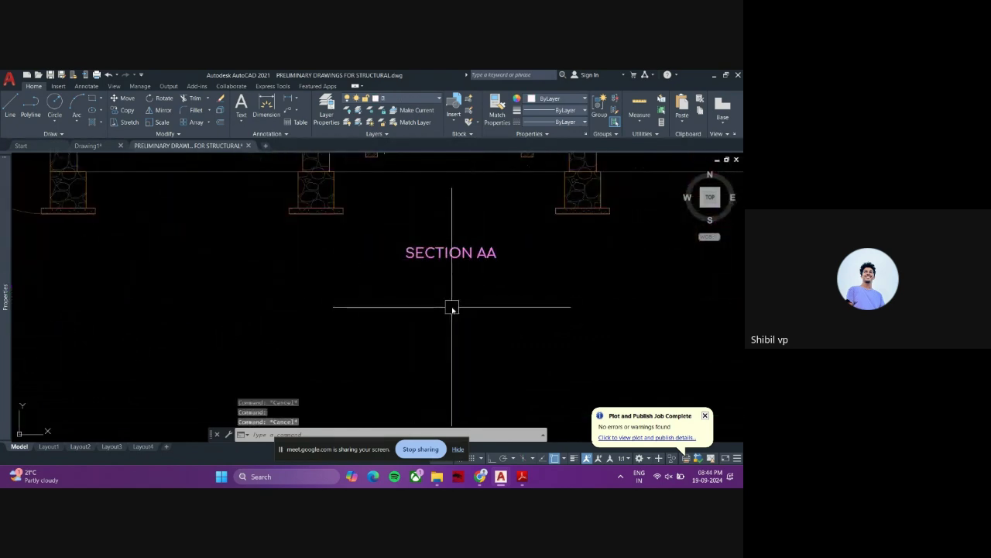
- Examine section line A-A on the ground floor plan, where it crosses the master bedroom, planted court and formal living
scroll(439, 338, down, 7)
middle_drag(306, 342, 477, 309)
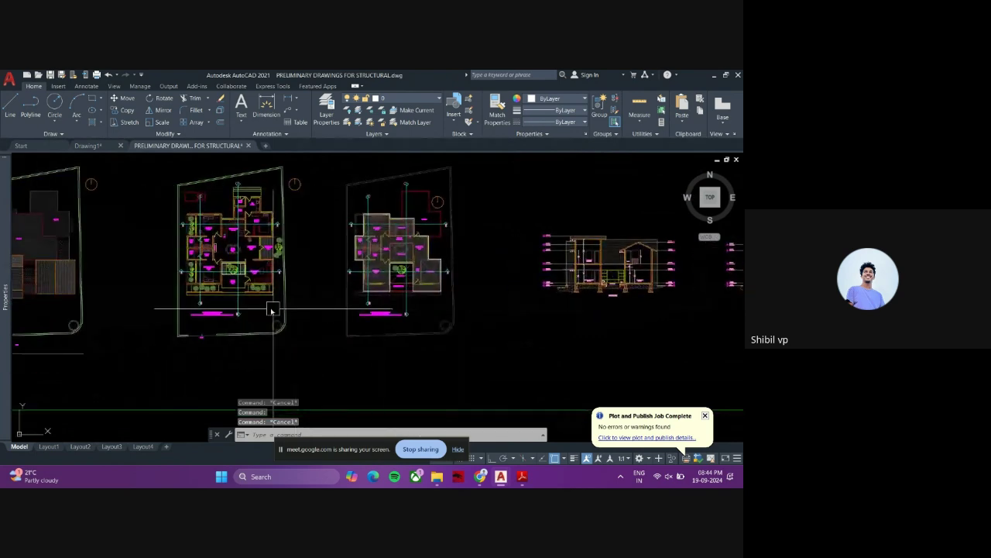
middle_drag(271, 310, 321, 317)
scroll(298, 304, up, 5)
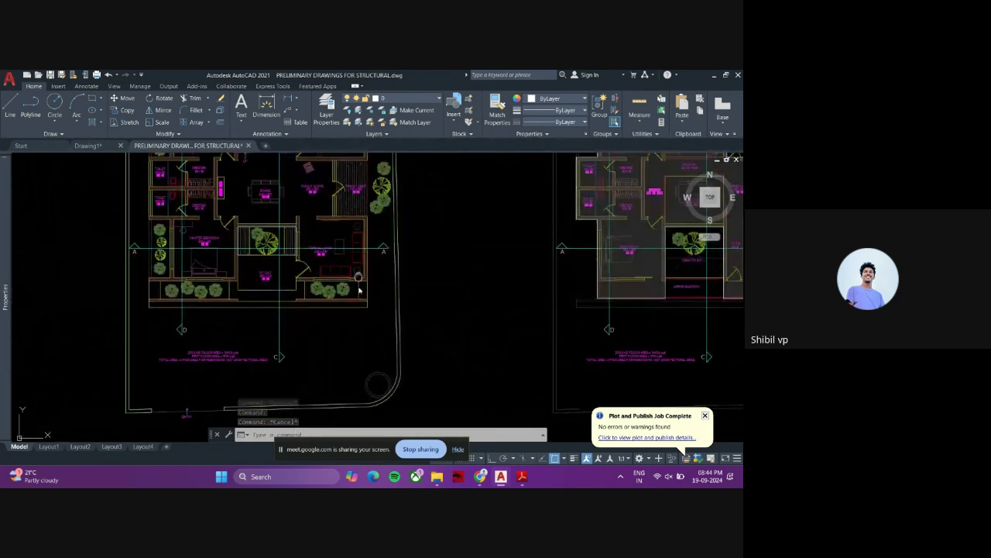
scroll(233, 306, up, 2)
scroll(144, 308, up, 3)
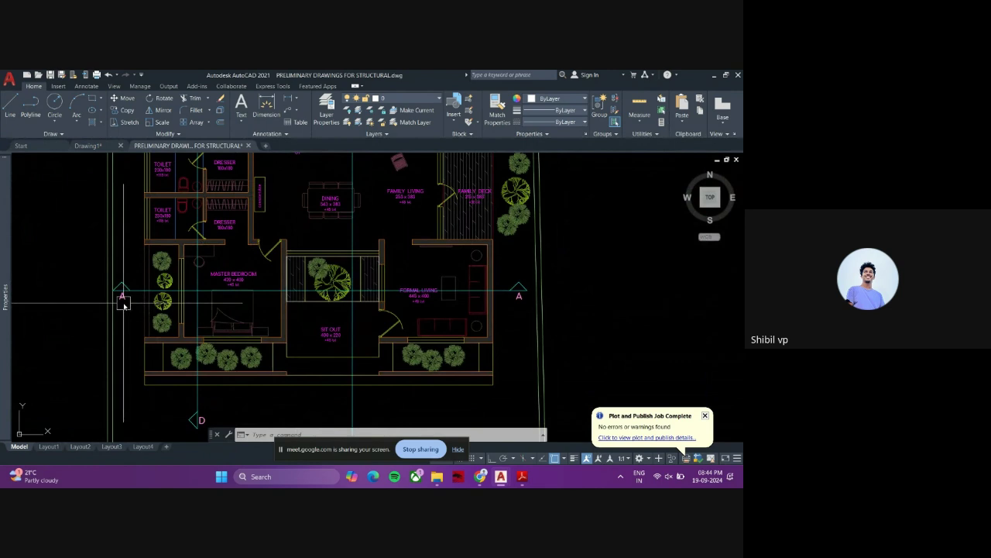
scroll(130, 331, down, 2)
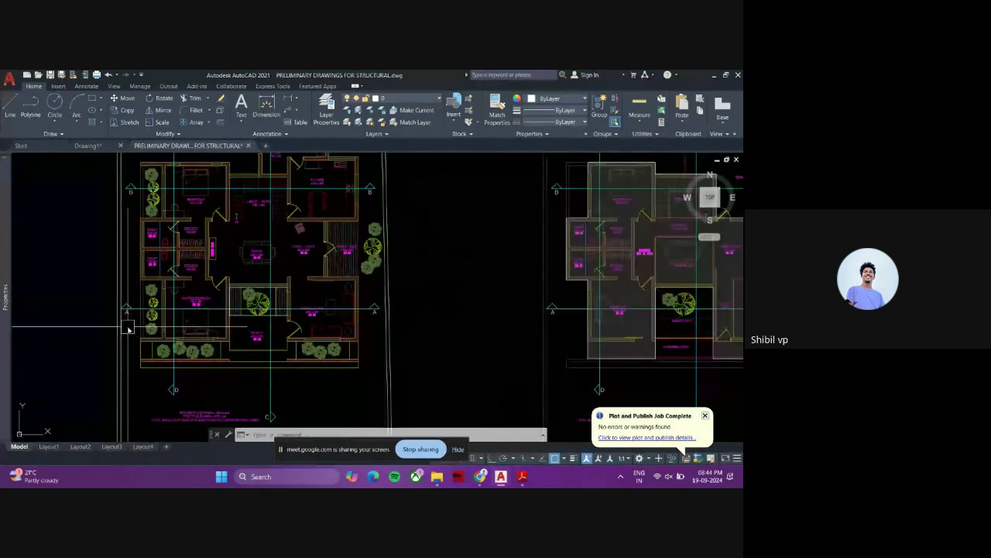
scroll(130, 329, up, 2)
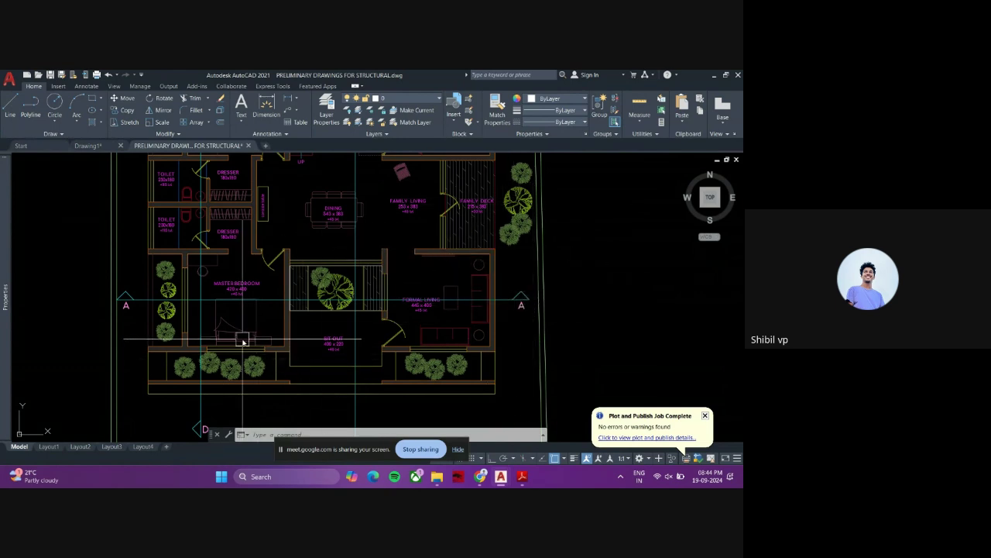
mouse_move(242, 341)
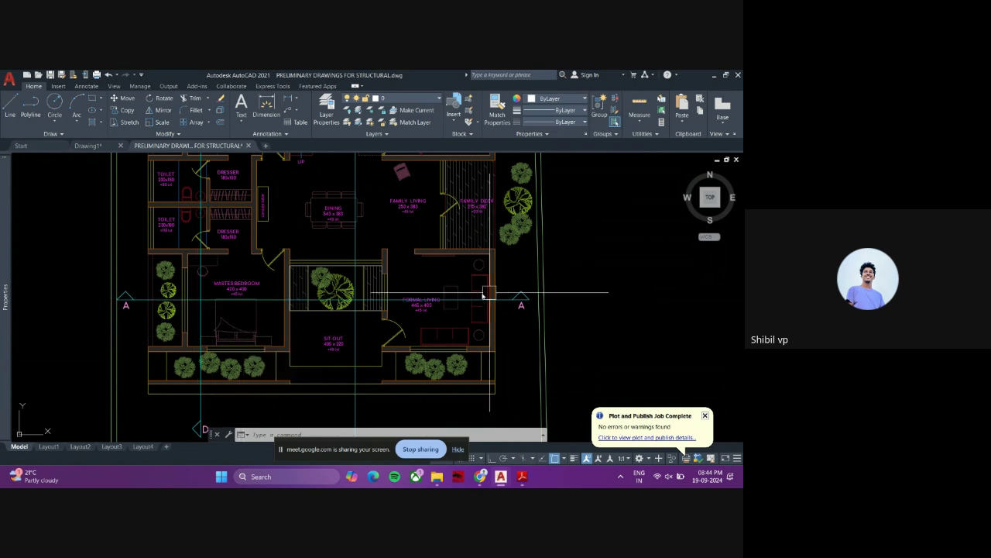
scroll(181, 306, up, 2)
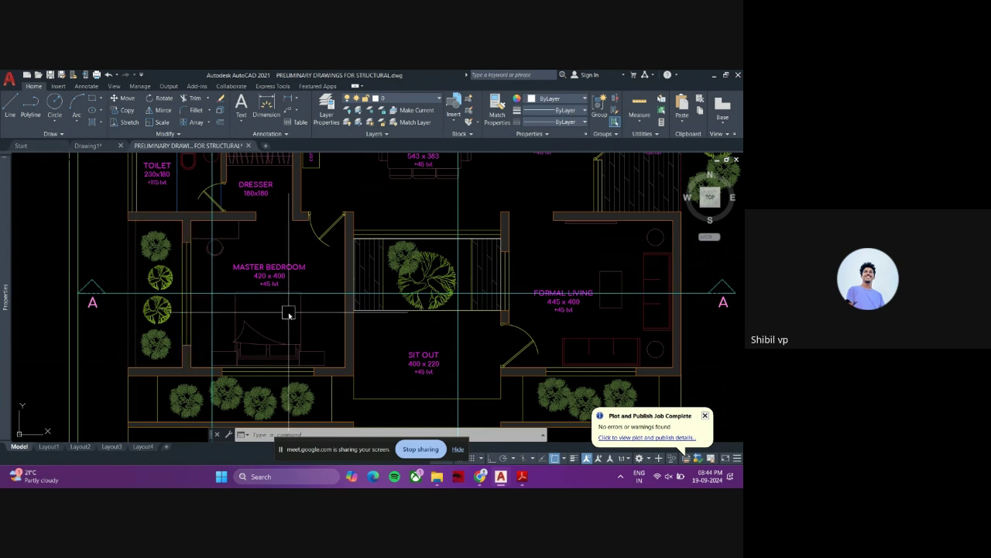
- Follow section line A-A across the ground floor plan, from the planting strip through master bedroom, planted court and formal living to the outer wall
middle_drag(290, 312, 175, 314)
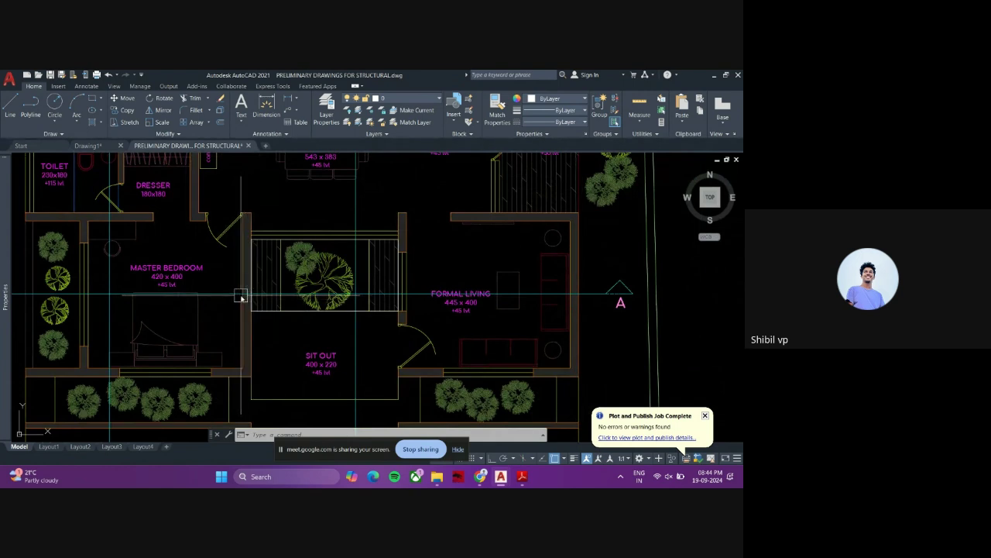
middle_drag(260, 303, 159, 306)
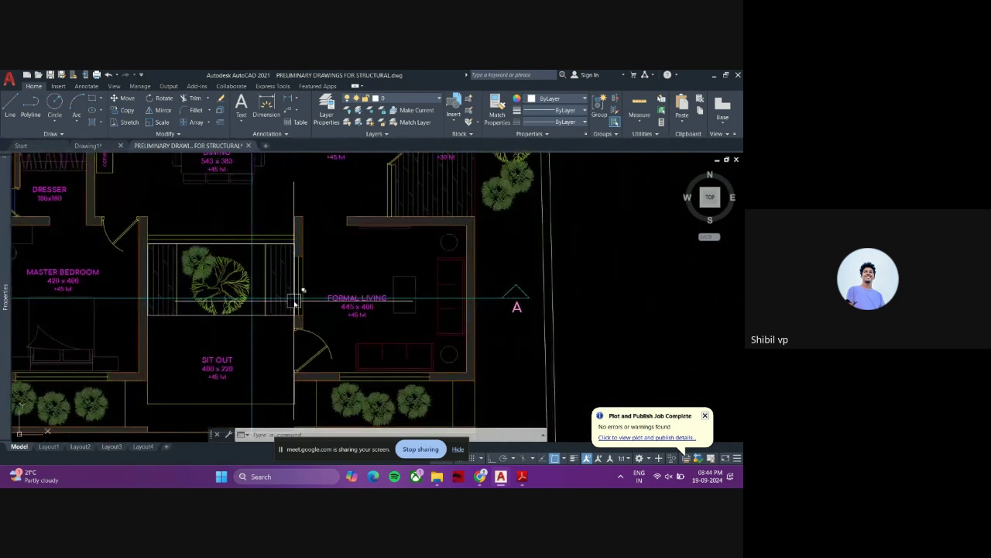
middle_drag(358, 309, 313, 309)
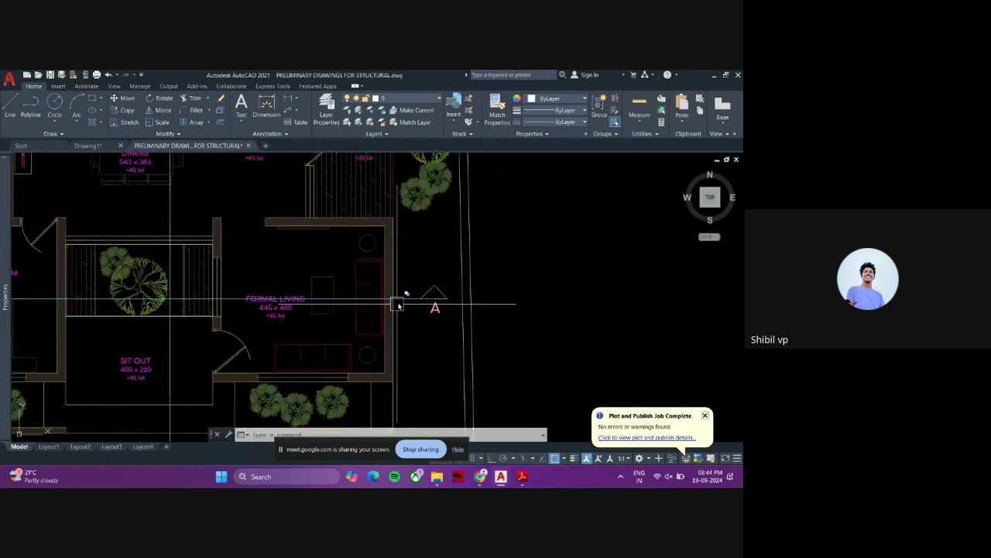
scroll(398, 306, down, 2)
scroll(83, 317, up, 2)
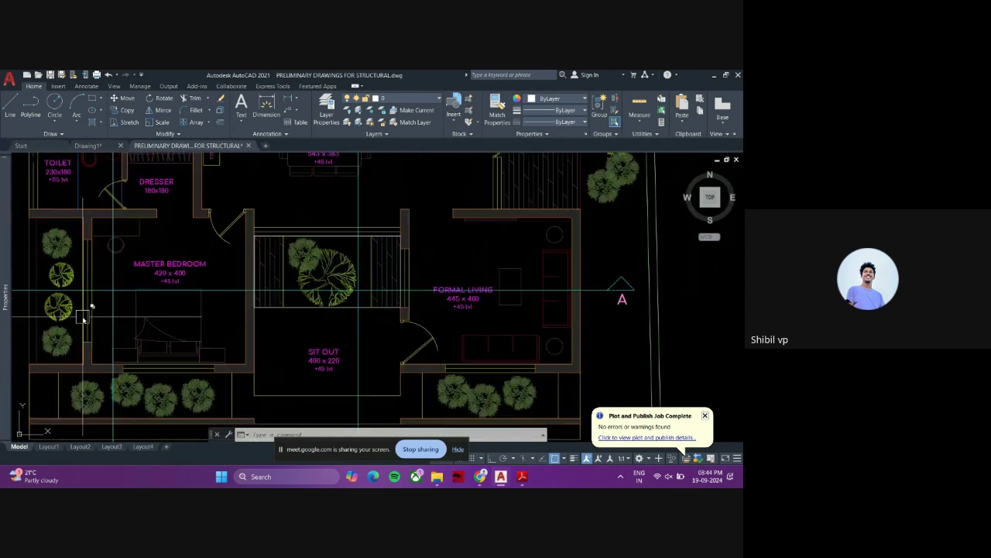
middle_drag(68, 314, 113, 318)
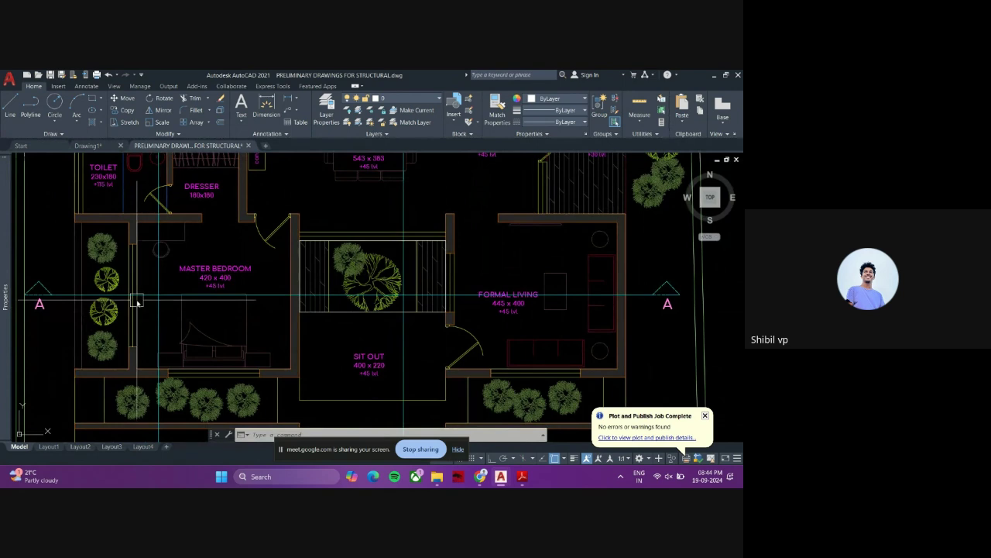
middle_drag(303, 297, 133, 307)
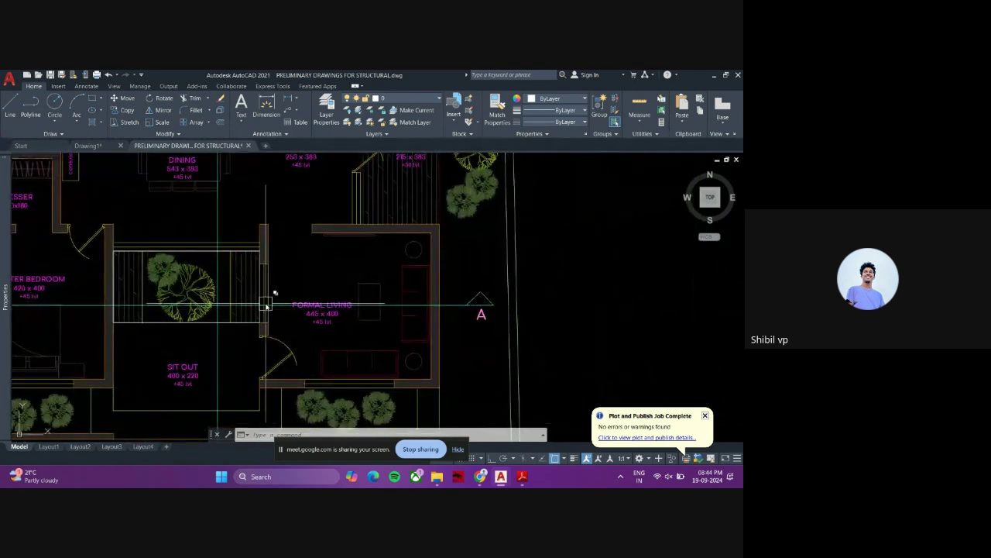
scroll(443, 304, down, 2)
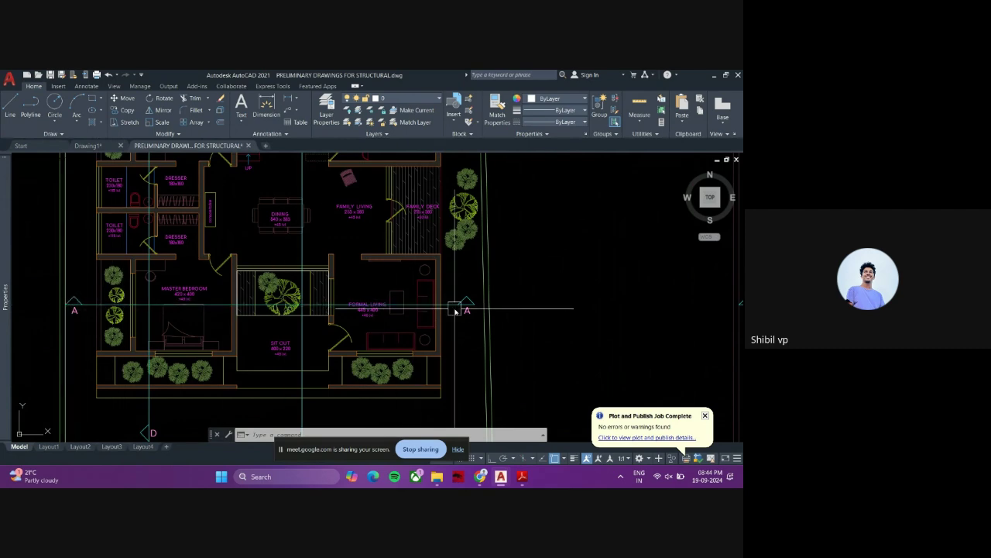
scroll(132, 324, down, 5)
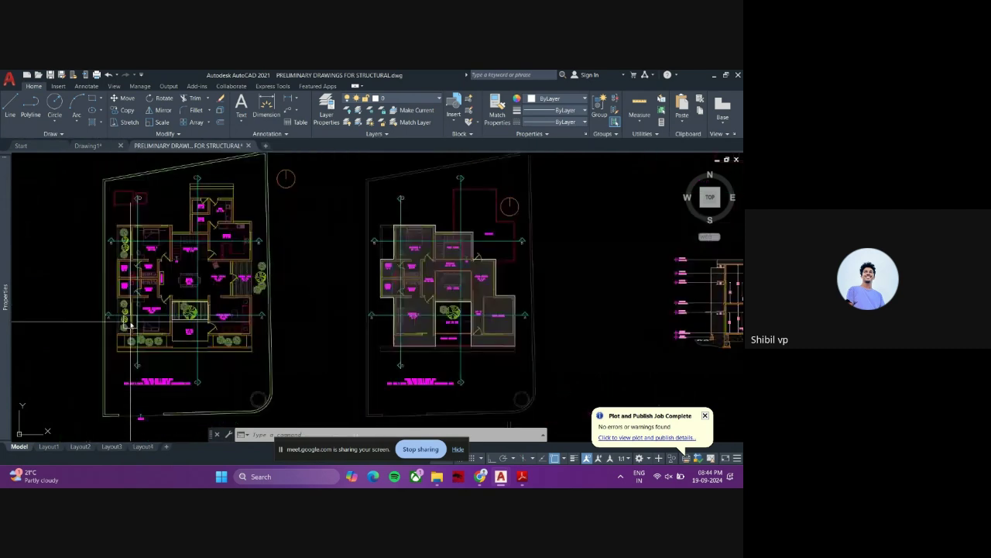
- Examine the ground floor level of Section AA, from the boundary wall through master bedroom, deck and landscape to formal living
scroll(391, 335, up, 4)
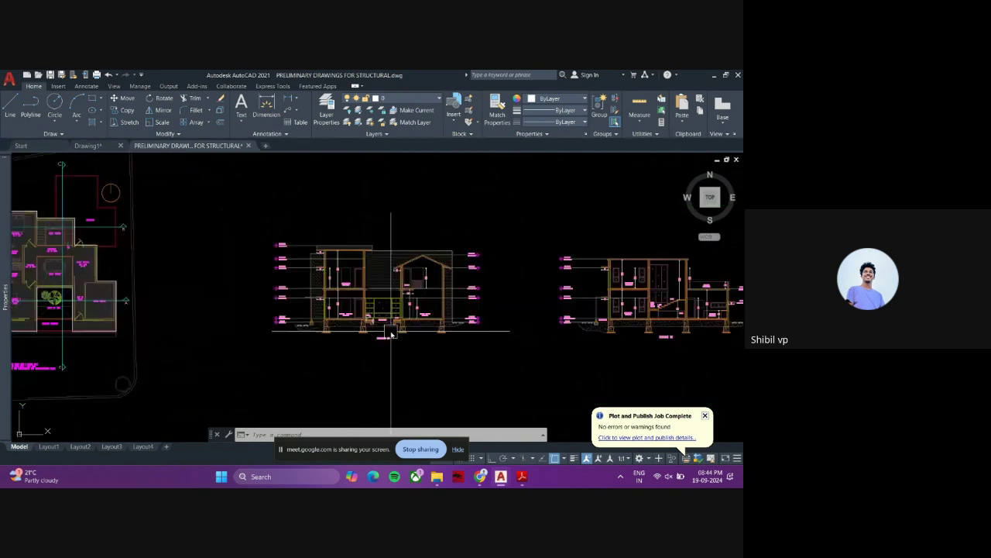
scroll(400, 332, up, 5)
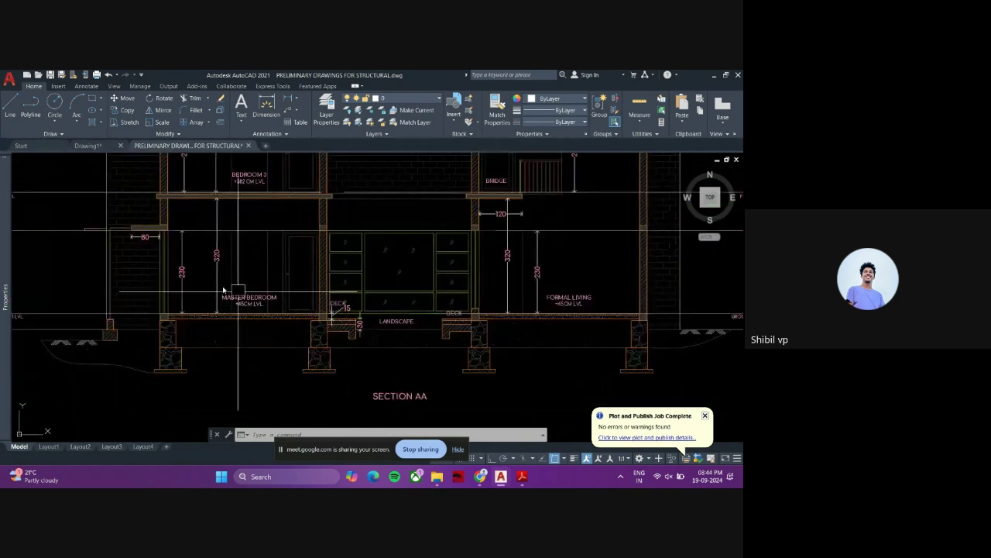
middle_drag(224, 290, 256, 300)
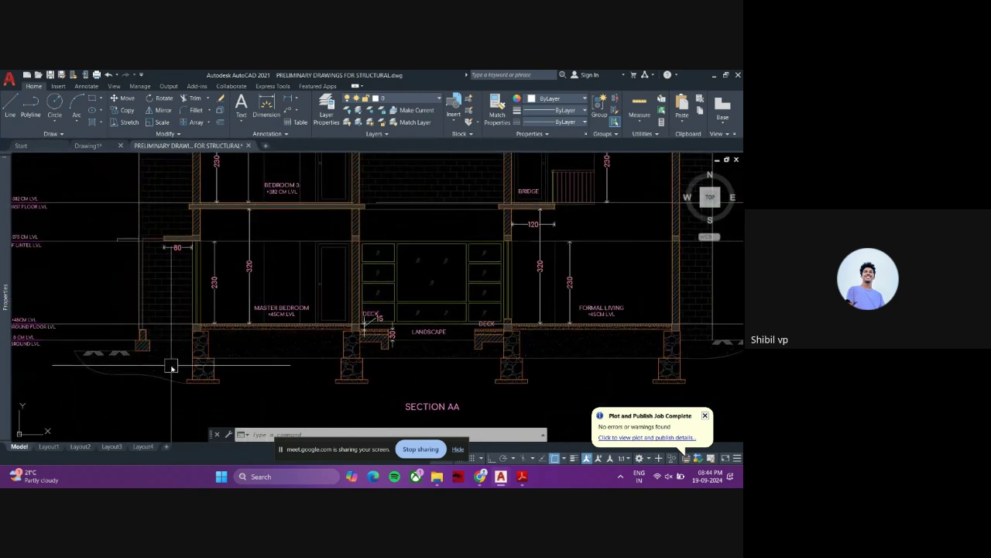
scroll(138, 343, up, 4)
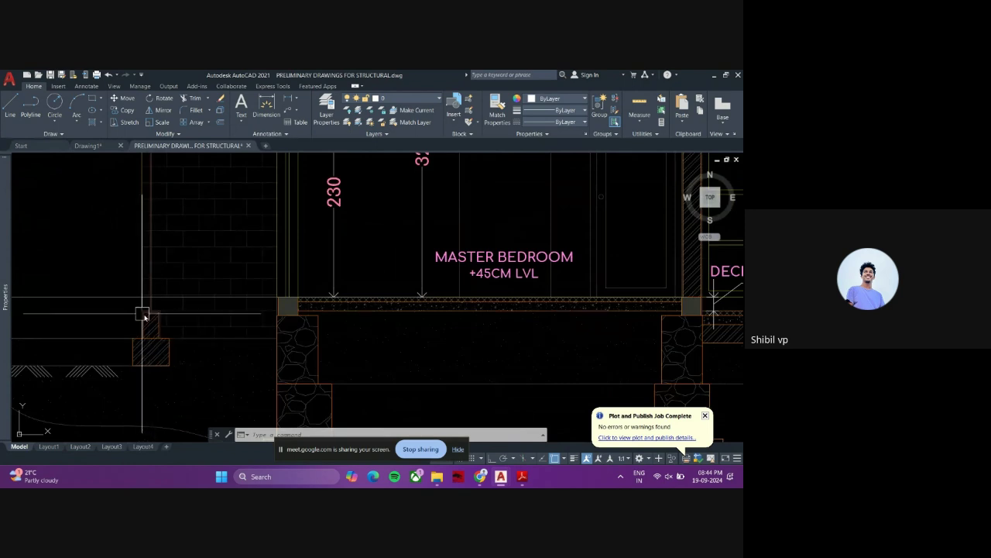
scroll(136, 296, down, 2)
middle_drag(136, 296, 118, 341)
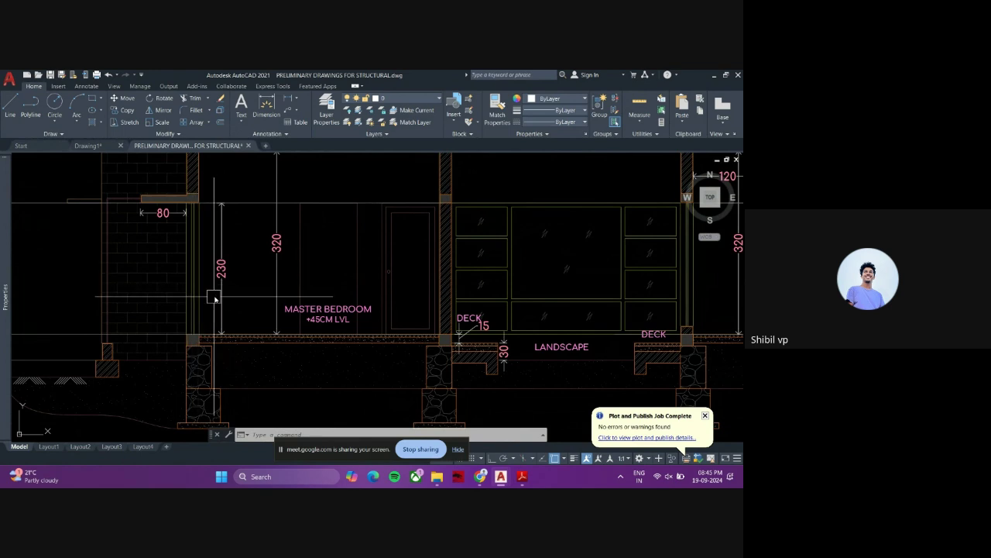
middle_drag(216, 299, 106, 308)
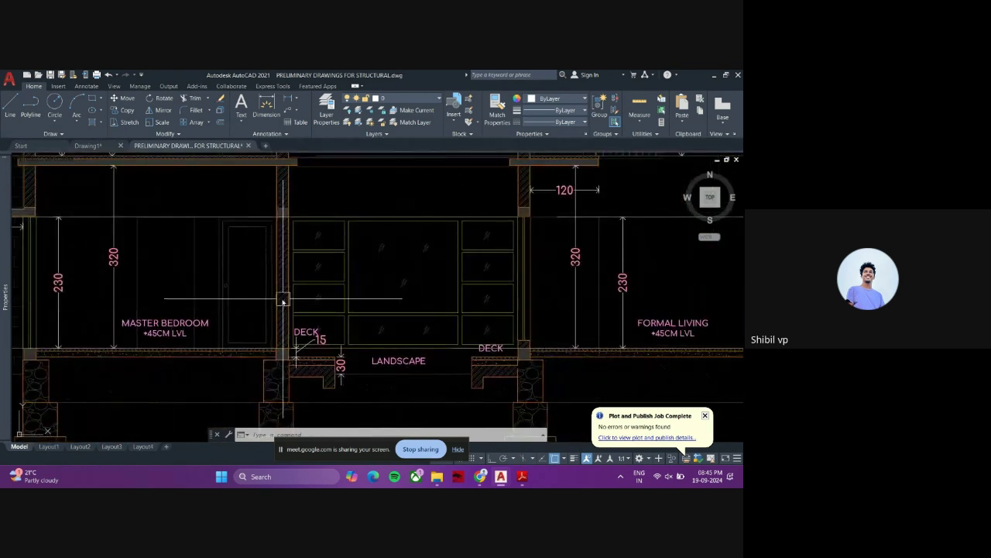
middle_drag(317, 308, 112, 300)
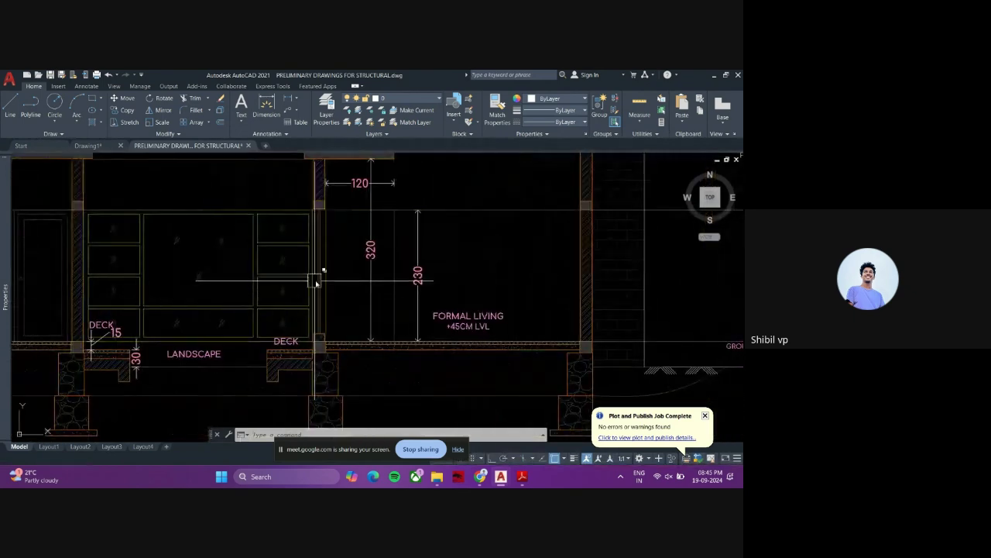
middle_drag(334, 288, 155, 305)
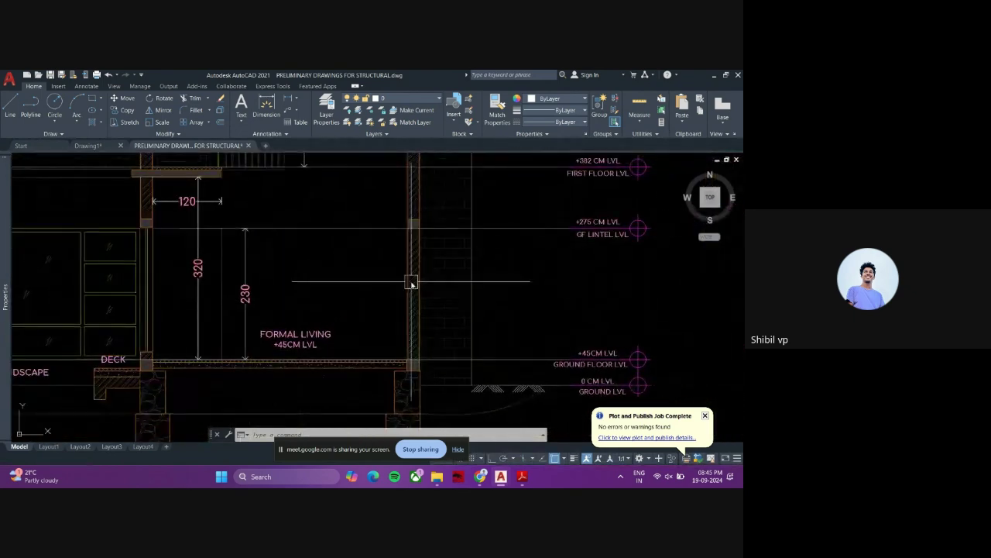
scroll(416, 288, down, 6)
scroll(108, 305, up, 2)
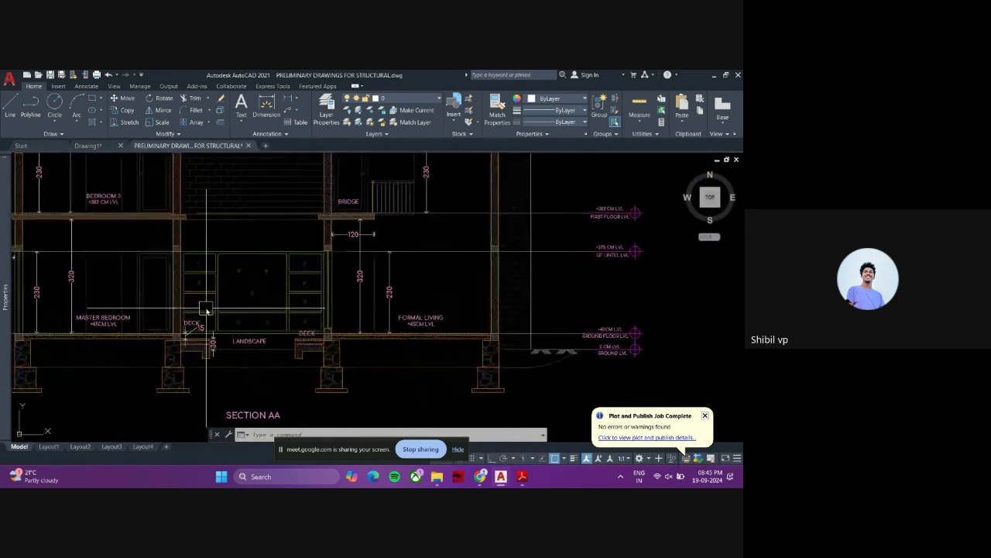
scroll(155, 318, up, 2)
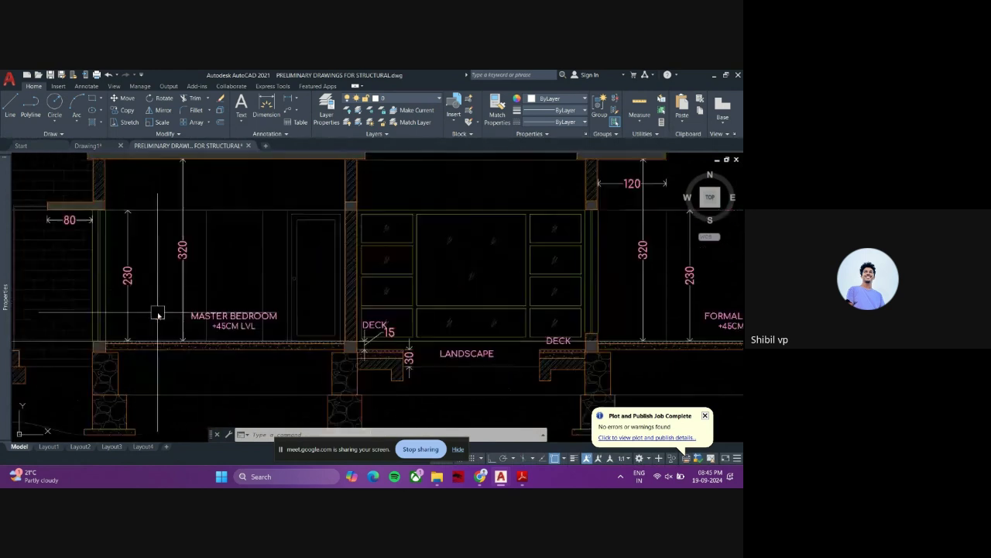
- Highlight the vertical line behind the master bedroom in Section AA, point out the neighbouring opening and door, and clear the selection
click(211, 262)
click(271, 273)
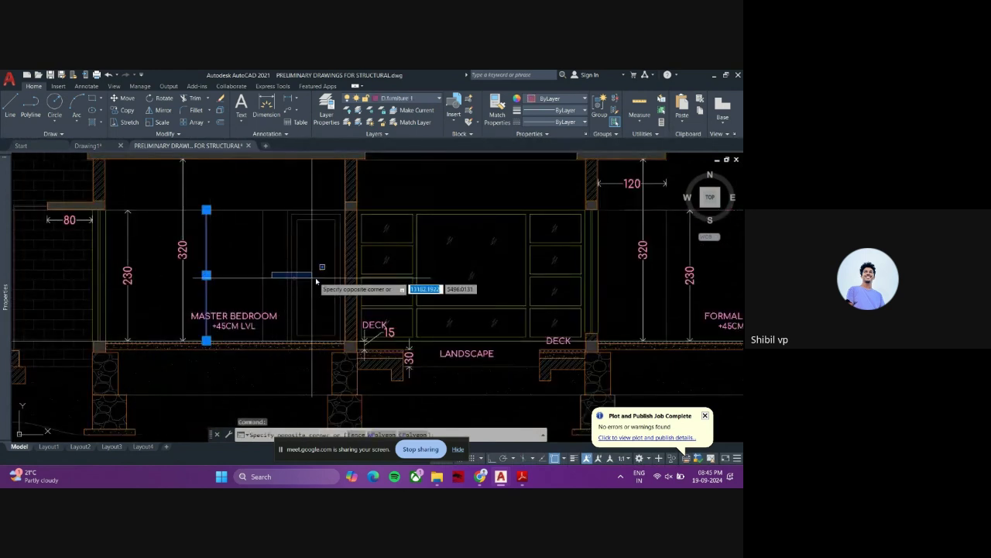
click(316, 275)
click(312, 261)
click(245, 262)
key(Escape)
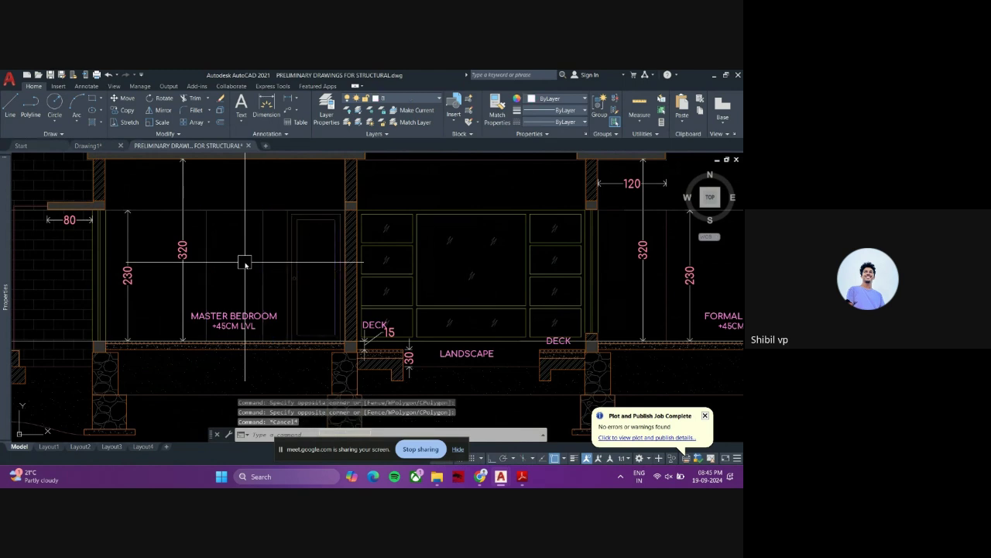
- Find the opening between master bedroom and dresser on the ground floor plan, highlight its wall end, and clear the selection
scroll(355, 280, down, 5)
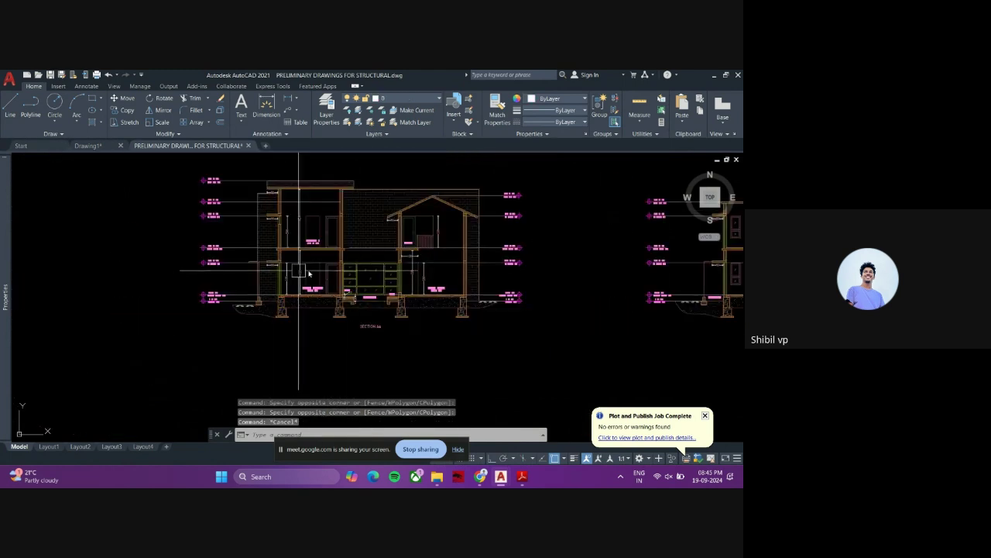
scroll(305, 306, down, 5)
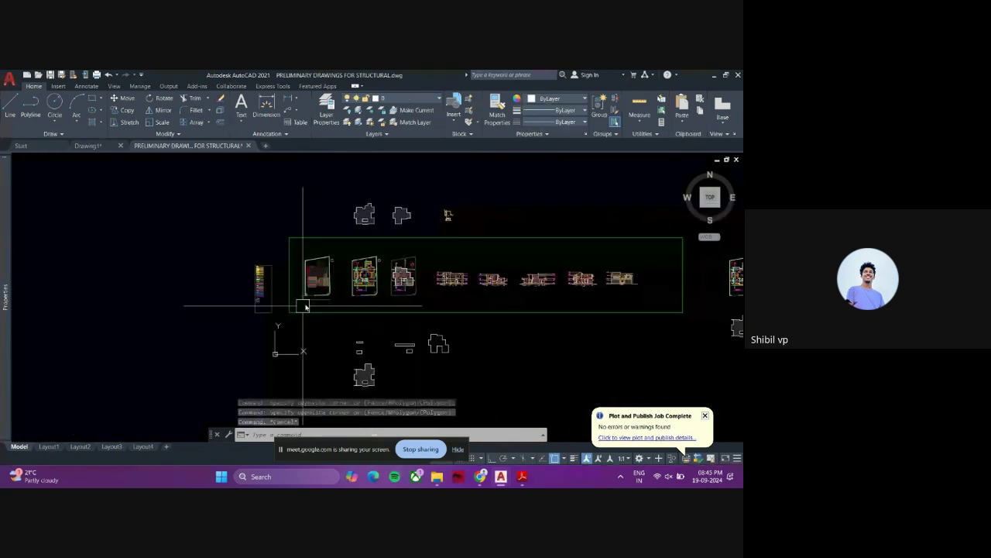
scroll(305, 307, up, 10)
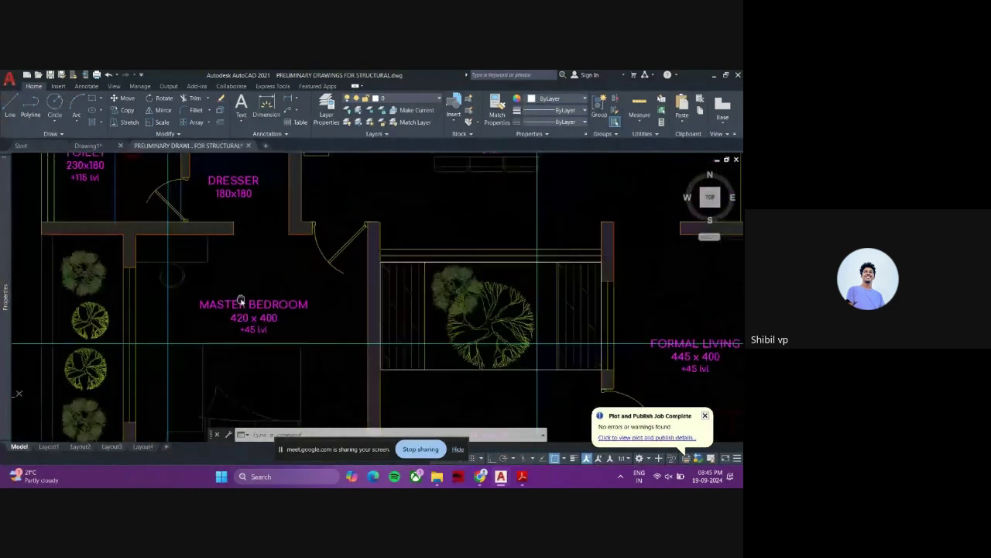
mouse_move(241, 300)
middle_down()
mouse_move(227, 247)
mouse_move(222, 300)
middle_up()
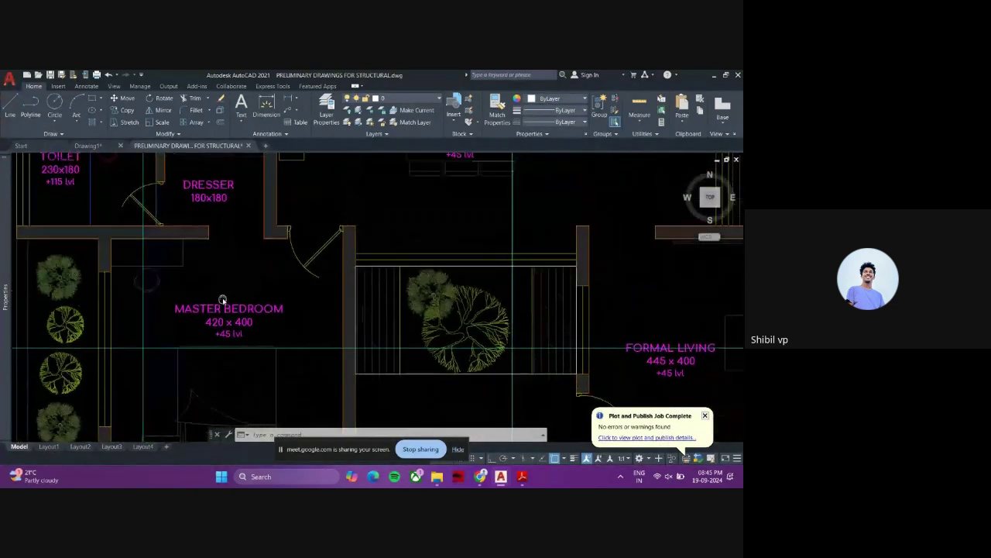
click(210, 231)
click(248, 253)
click(273, 217)
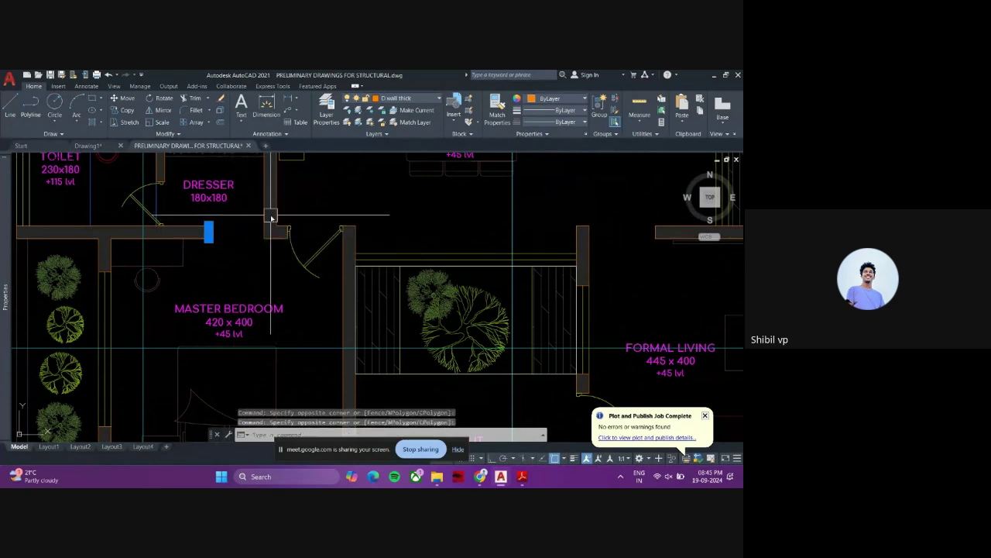
key(Escape)
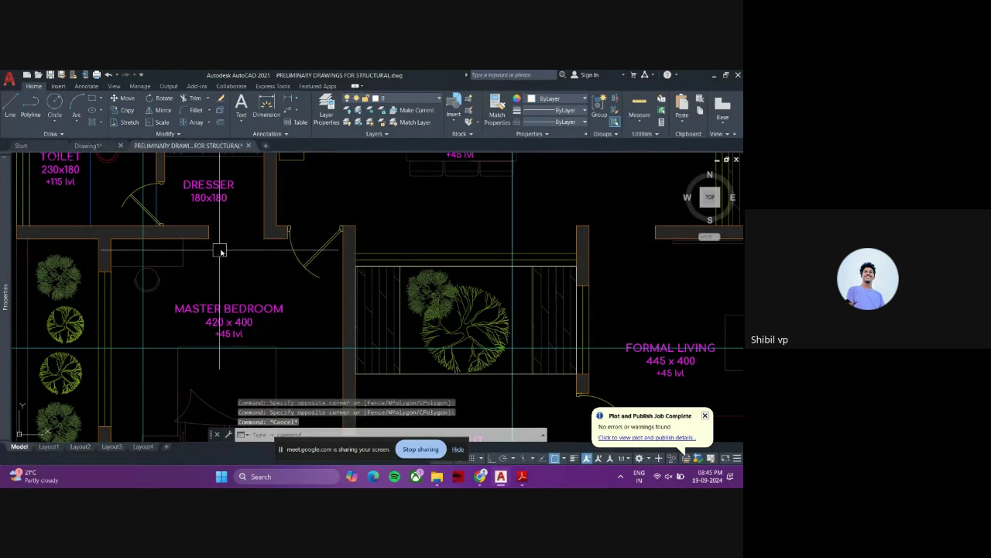
- Return to Section AA, highlight the dresser opening's lines behind the master bedroom, and clear the selection
scroll(183, 248, down, 4)
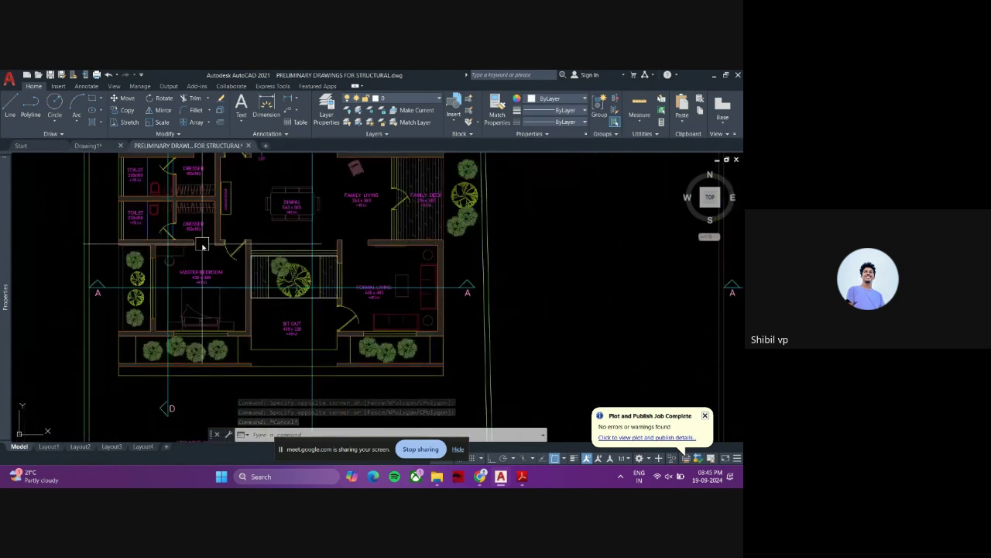
scroll(332, 280, down, 4)
middle_drag(332, 280, 186, 281)
middle_drag(410, 300, 126, 312)
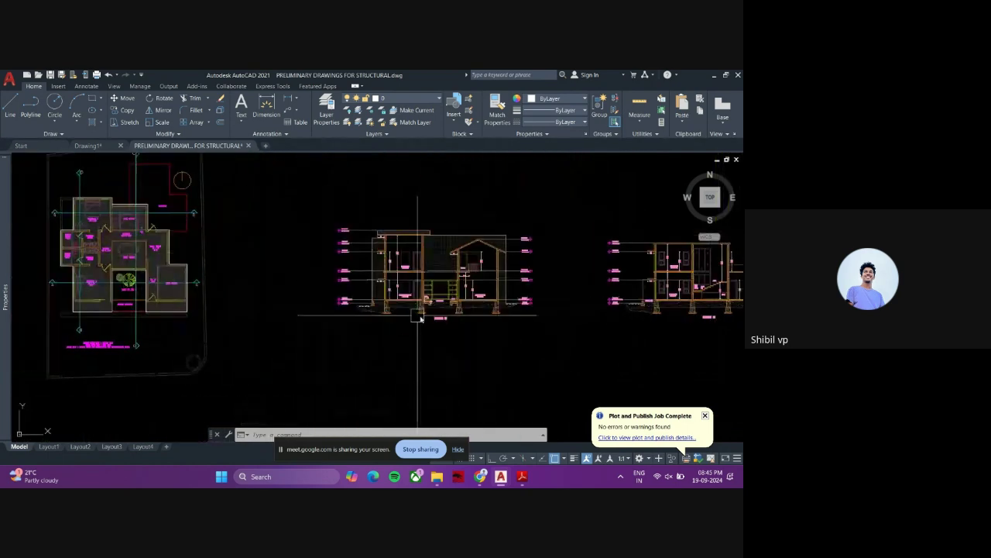
scroll(416, 290, up, 4)
scroll(416, 289, up, 5)
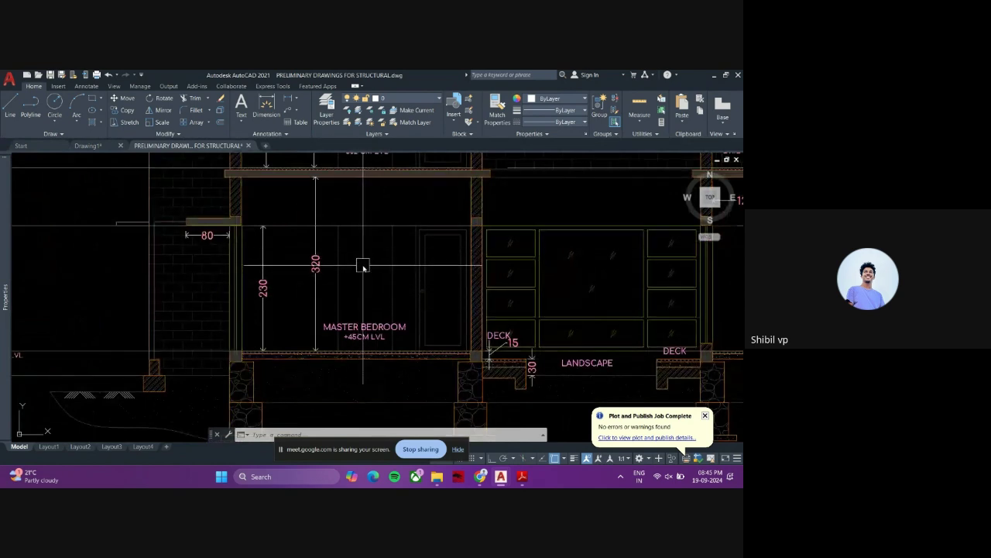
click(403, 246)
click(330, 216)
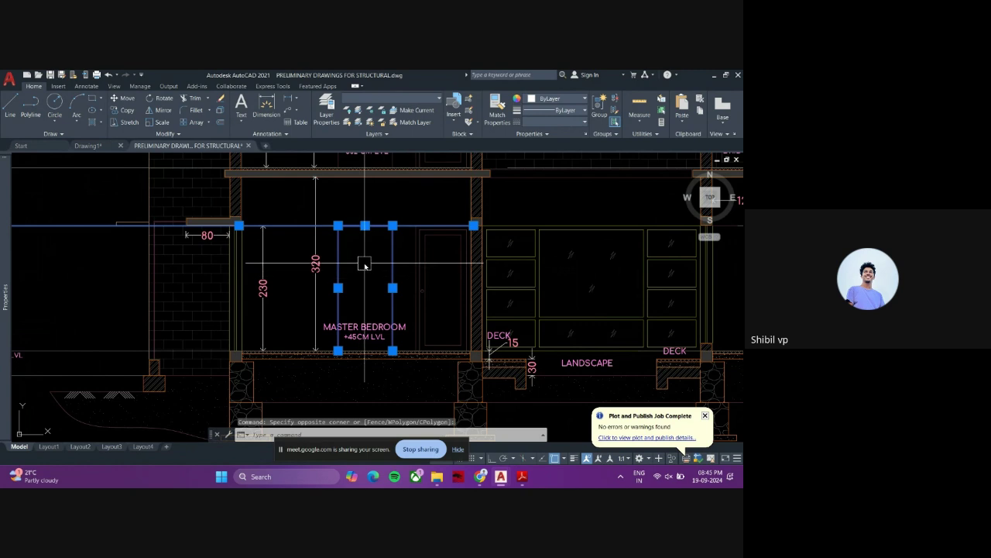
key(Escape)
- Select all objects similar to the dresser opening's vertical line in Section AA and move them to the D.leader layer
click(387, 278)
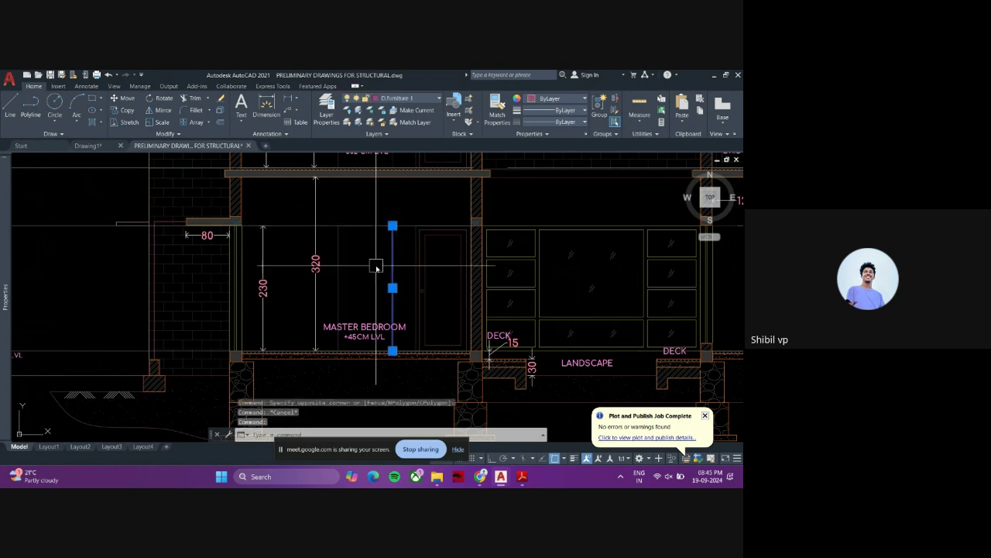
right_click(371, 364)
click(406, 380)
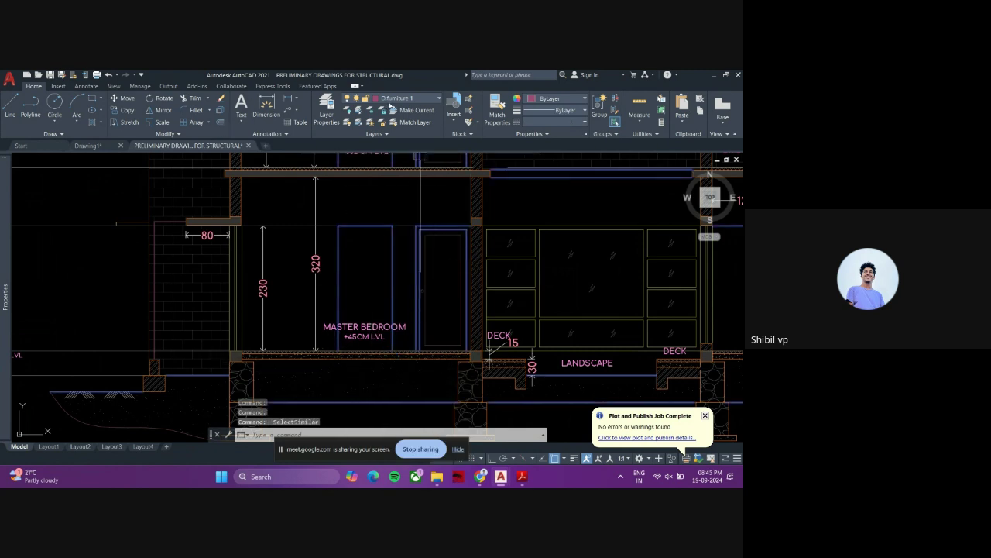
click(390, 106)
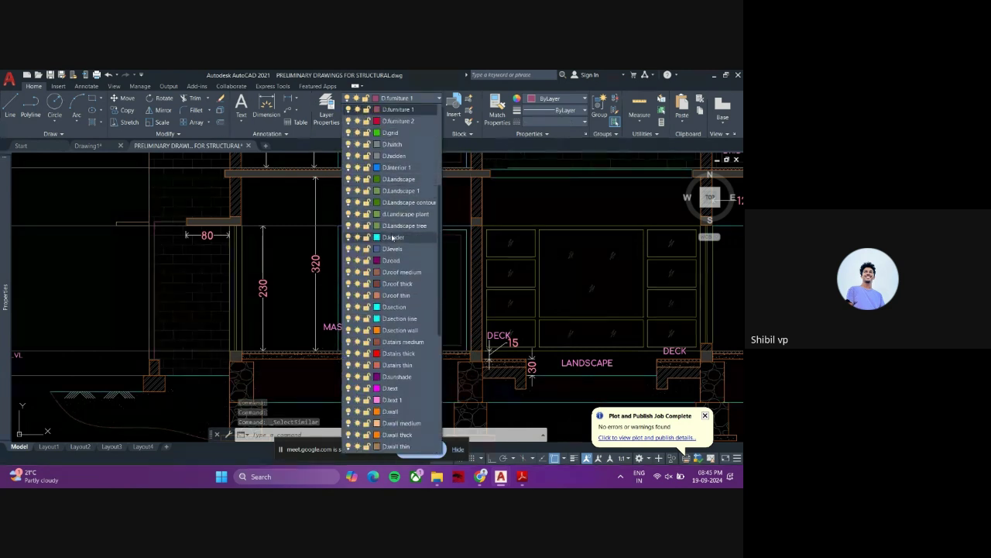
click(375, 236)
key(Escape)
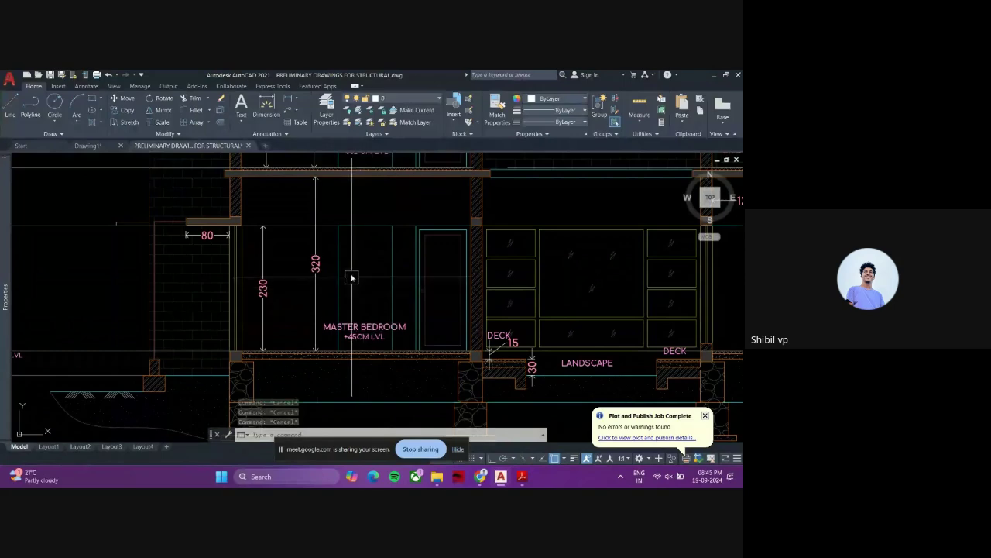
- Find the master bedroom door on the ground floor plan and check its position against section line A-A
scroll(392, 261, down, 6)
scroll(232, 259, up, 3)
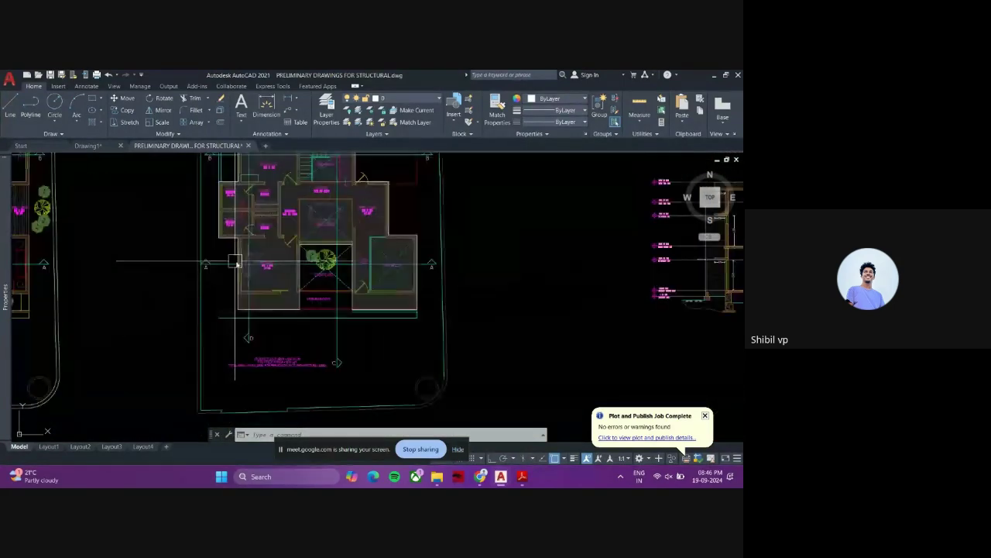
scroll(416, 297, up, 1)
scroll(279, 286, up, 2)
scroll(276, 283, up, 2)
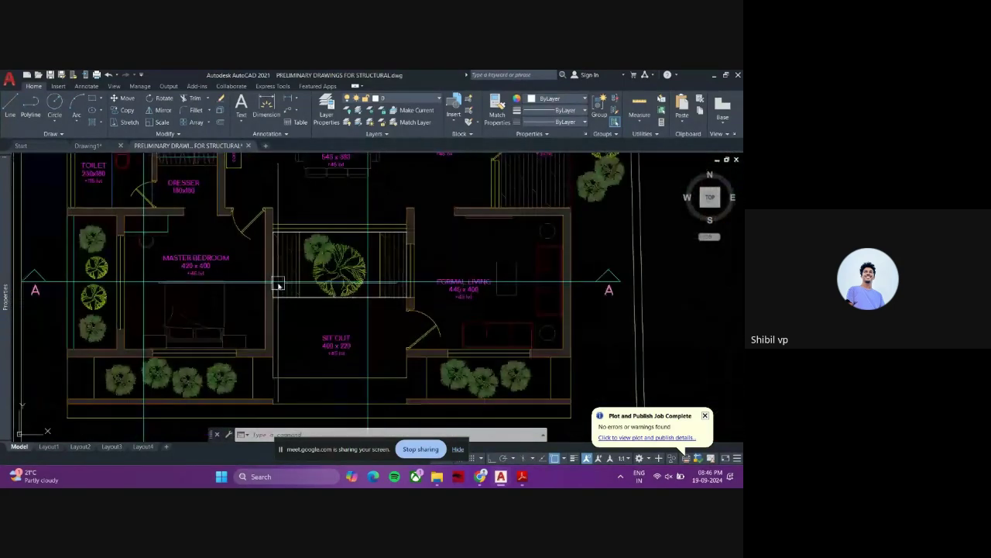
scroll(271, 325, down, 1)
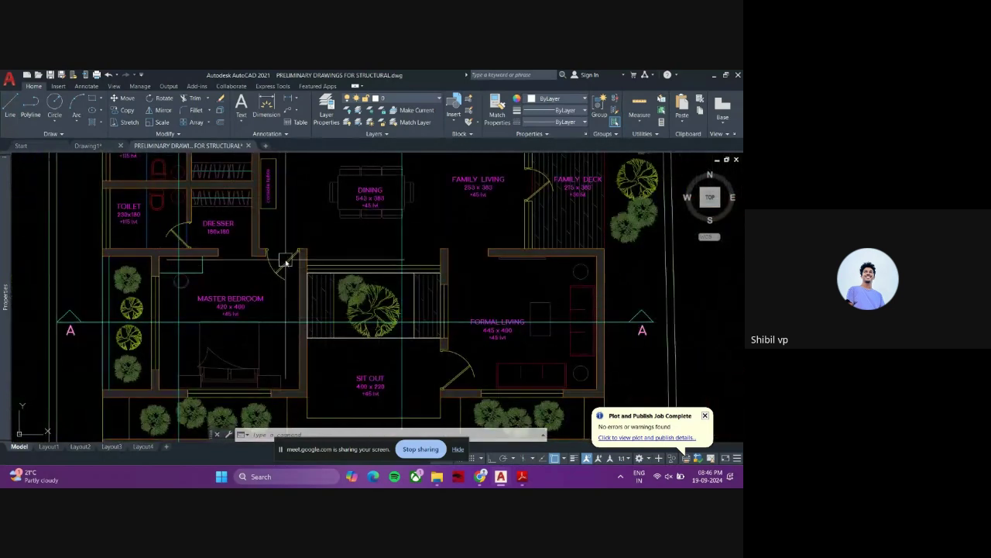
- Return to Section AA and examine the master bedroom door and the wall beside it
scroll(277, 263, down, 5)
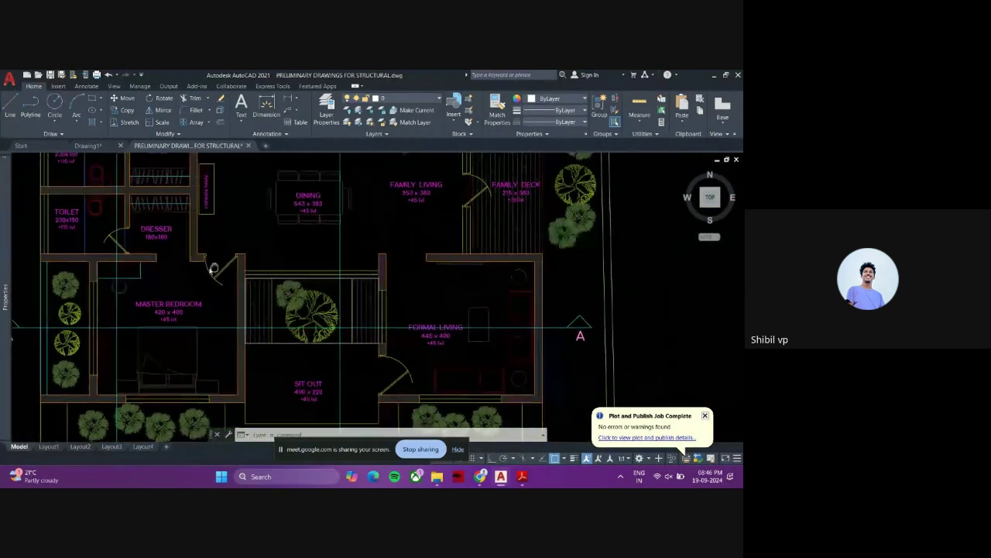
mouse_move(697, 295)
middle_down()
mouse_move(410, 295)
mouse_move(246, 278)
middle_up()
scroll(247, 277, up, 1)
scroll(247, 278, up, 5)
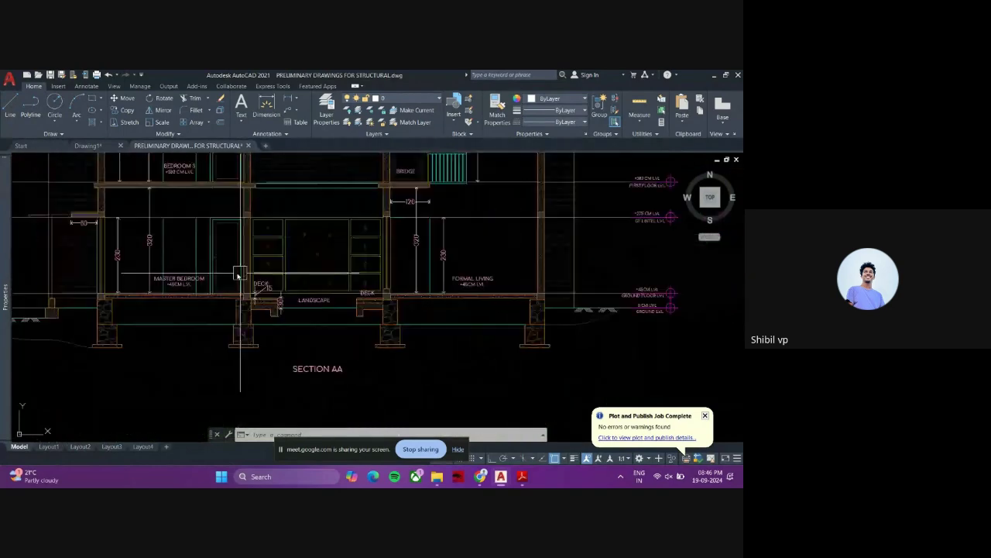
scroll(221, 228, up, 1)
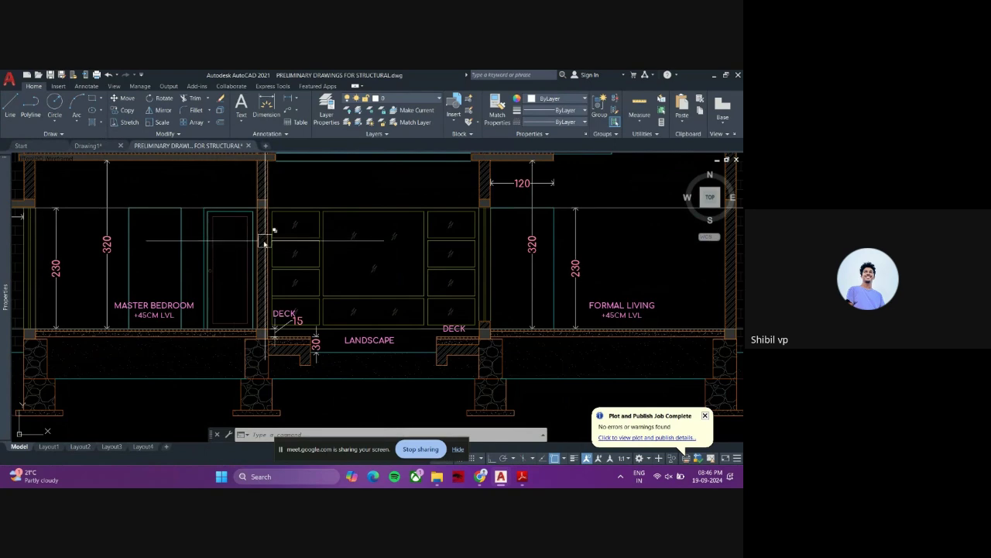
- Locate on the ground floor plan where section line A-A cuts the wall between the master bedroom and the planted court
scroll(264, 252, down, 5)
scroll(206, 272, up, 4)
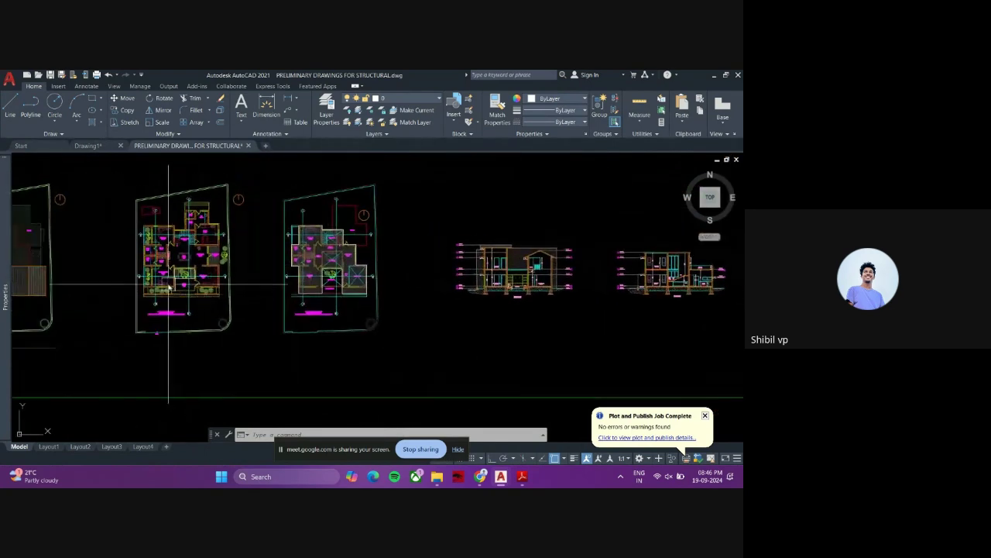
scroll(186, 302, up, 3)
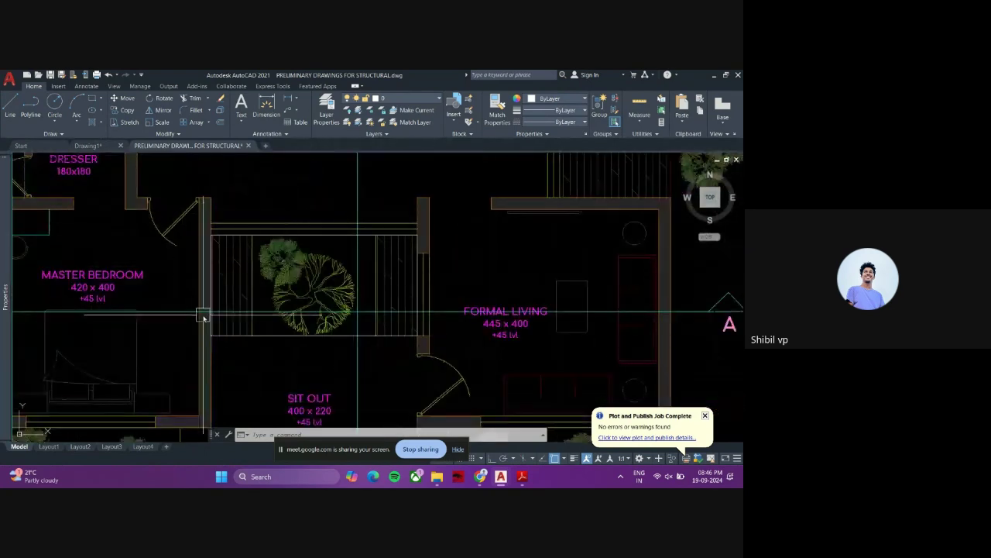
- Examine the matching cut wall and the landscape court with its decks in Section AA
scroll(179, 313, down, 5)
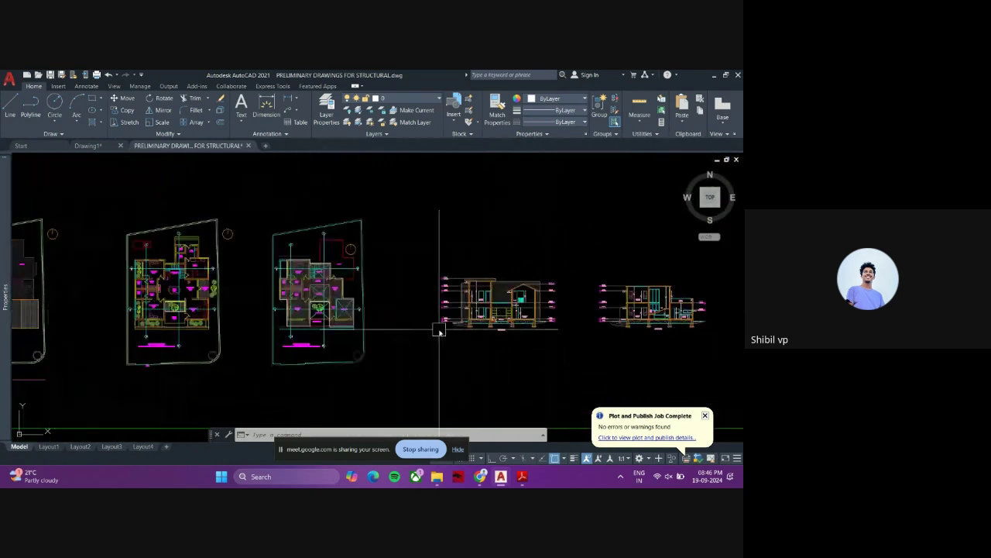
scroll(327, 321, up, 6)
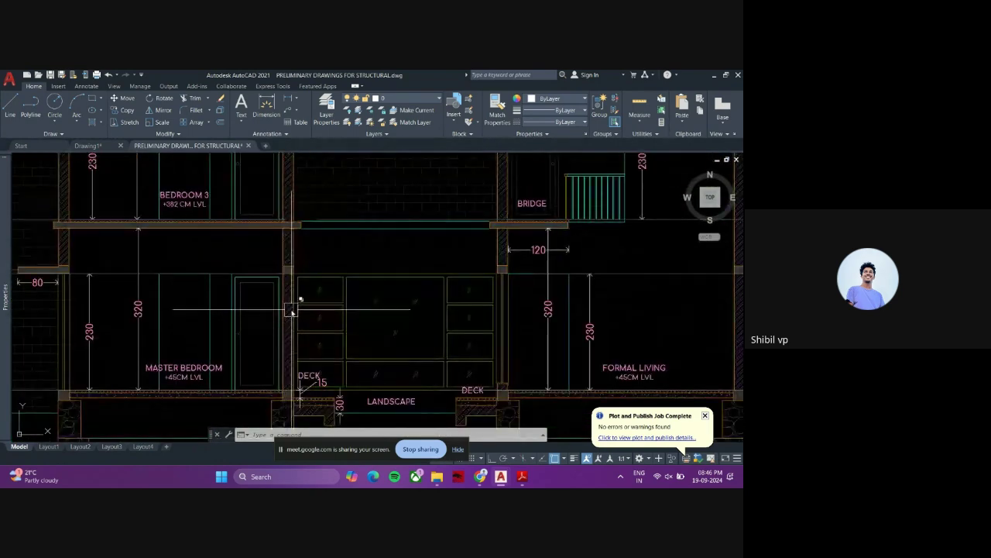
scroll(277, 327, down, 3)
scroll(317, 337, up, 3)
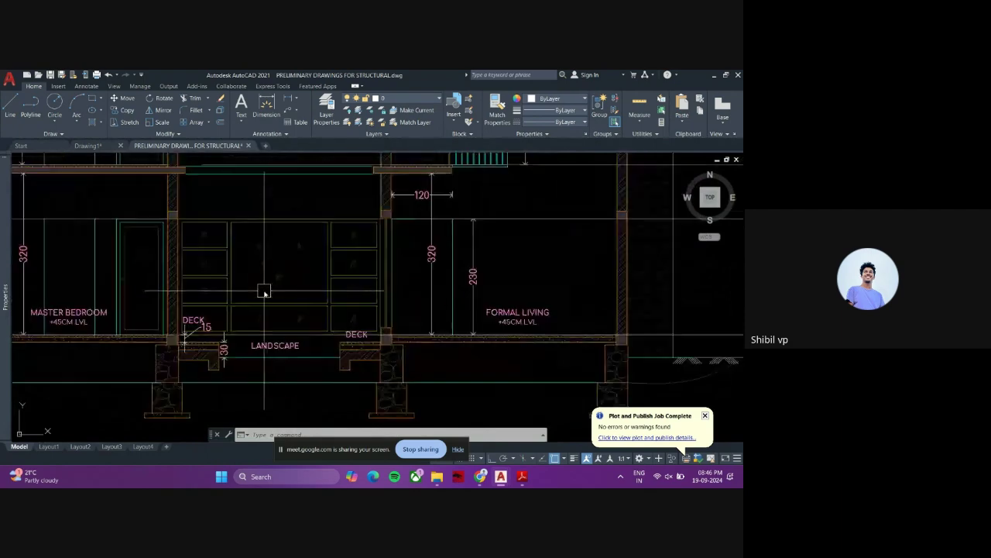
- Highlight the window behind the planted court on the ground floor plan, and clear the selection
scroll(402, 288, down, 5)
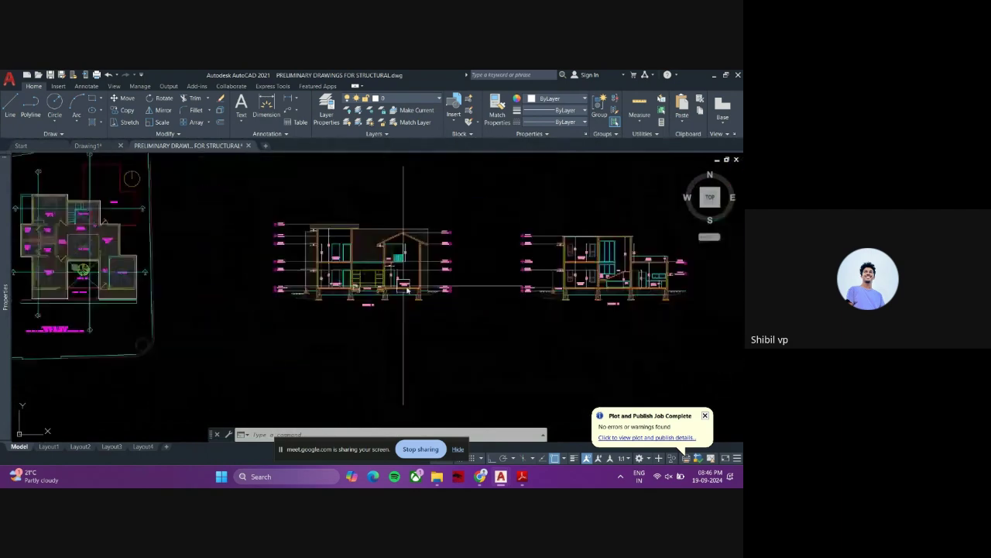
middle_drag(172, 318, 294, 316)
scroll(261, 279, up, 6)
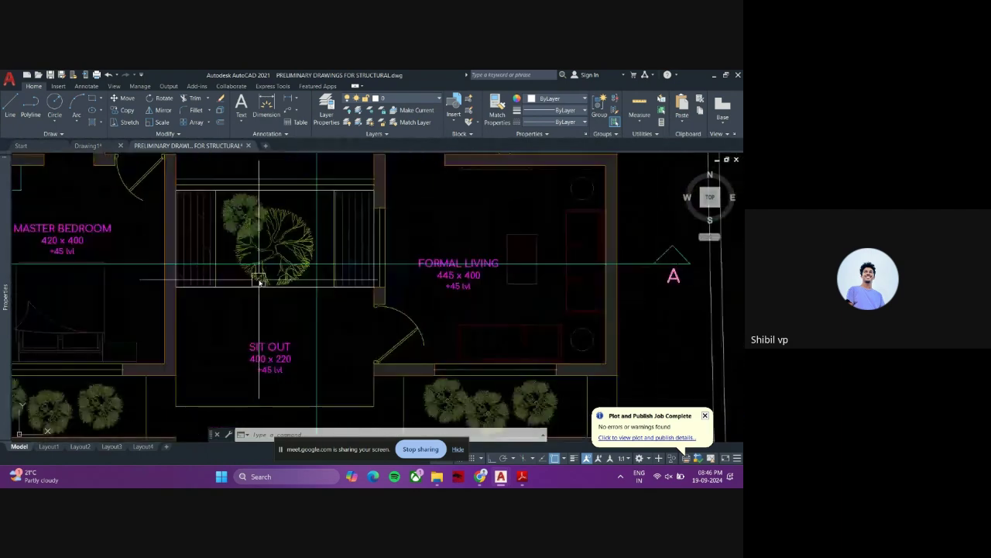
middle_drag(307, 179, 295, 200)
click(293, 211)
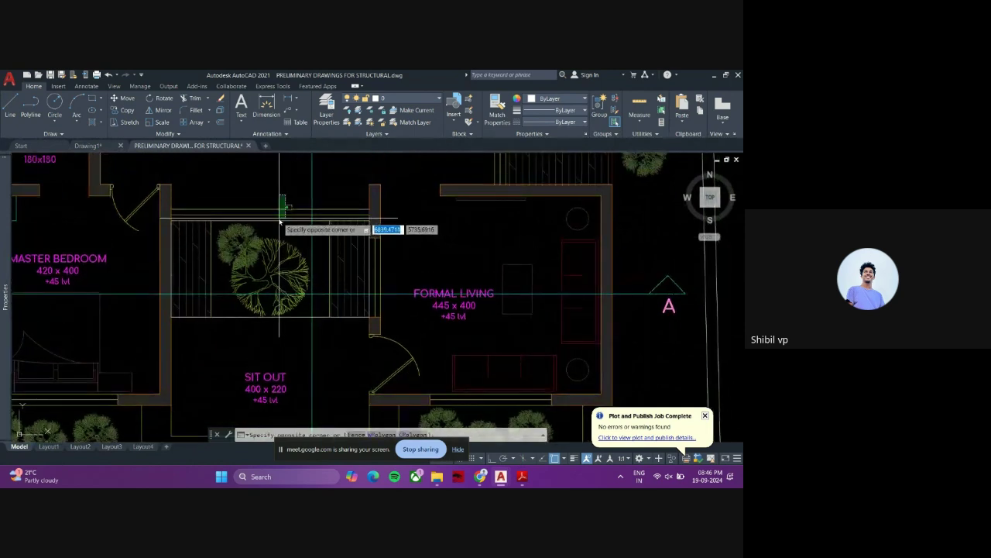
click(290, 283)
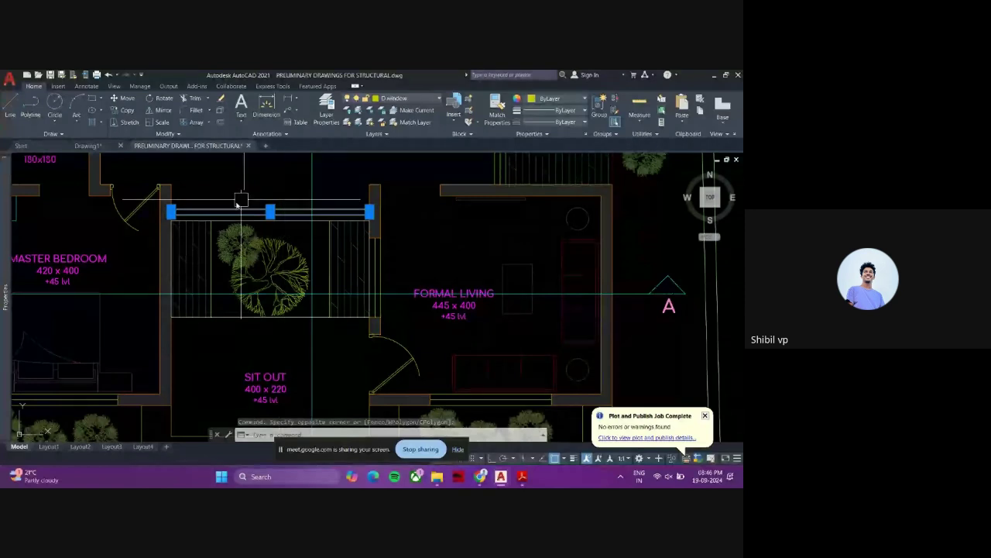
key(Escape)
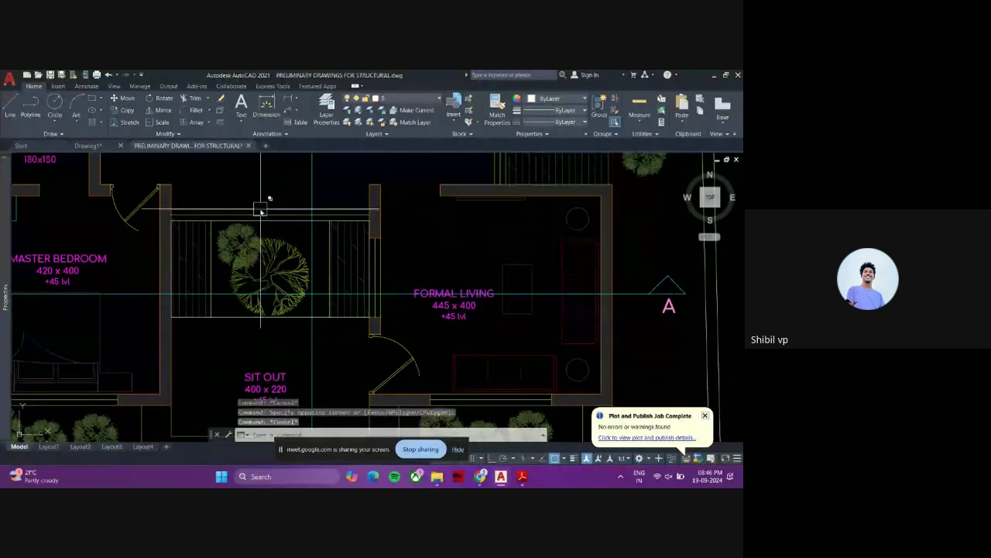
- Compare the glazed window behind the landscape court in Section AA and inspect the adjoining formal living wall
scroll(261, 209, down, 6)
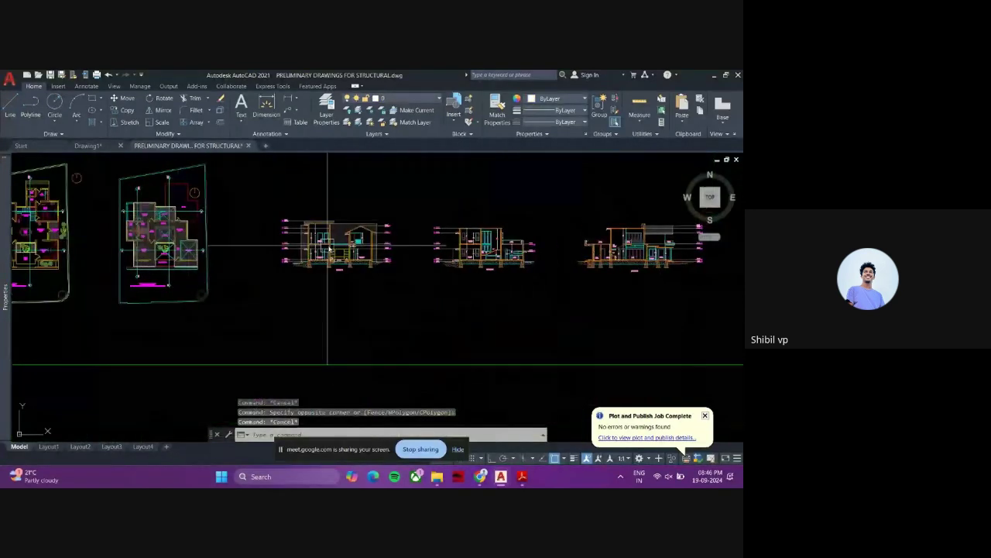
scroll(328, 248, up, 6)
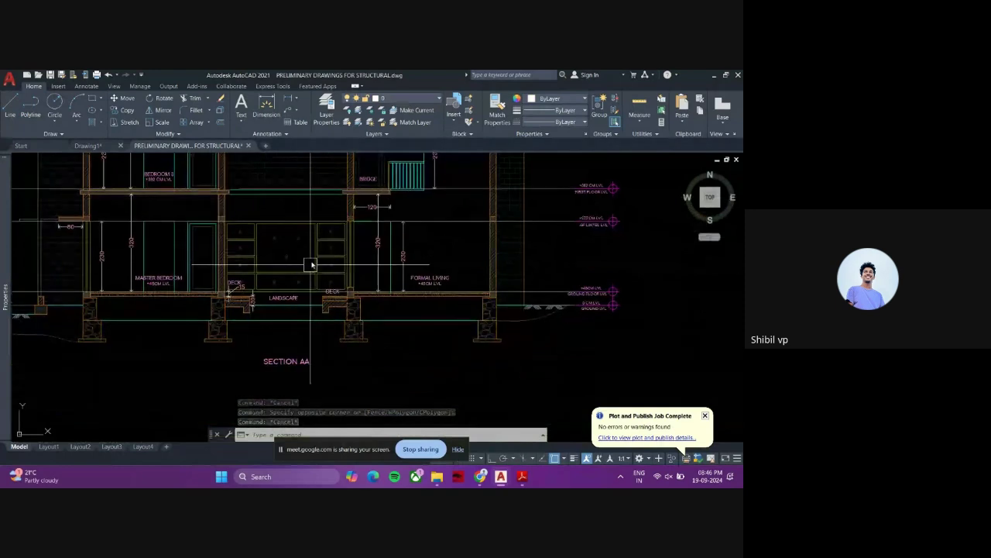
middle_drag(347, 270, 251, 287)
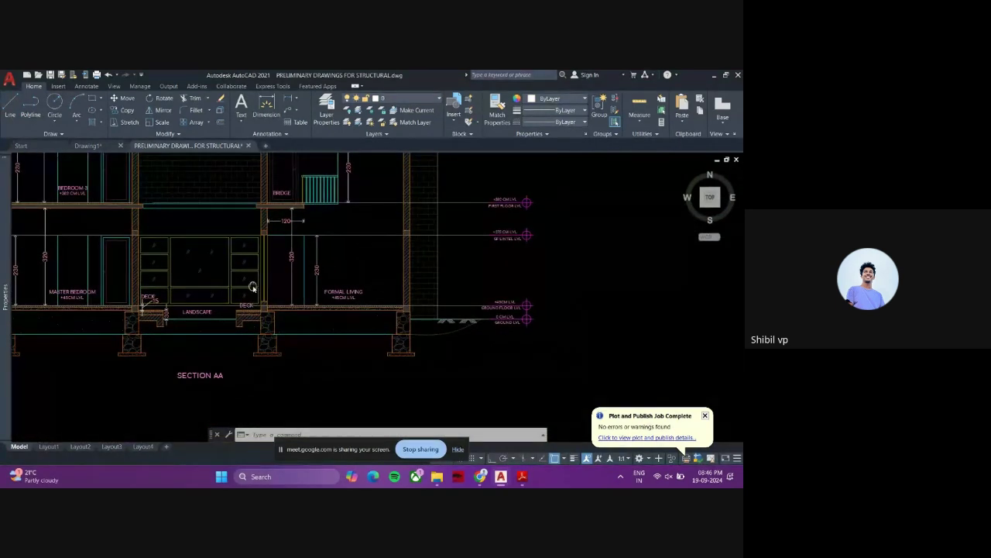
scroll(252, 287, up, 2)
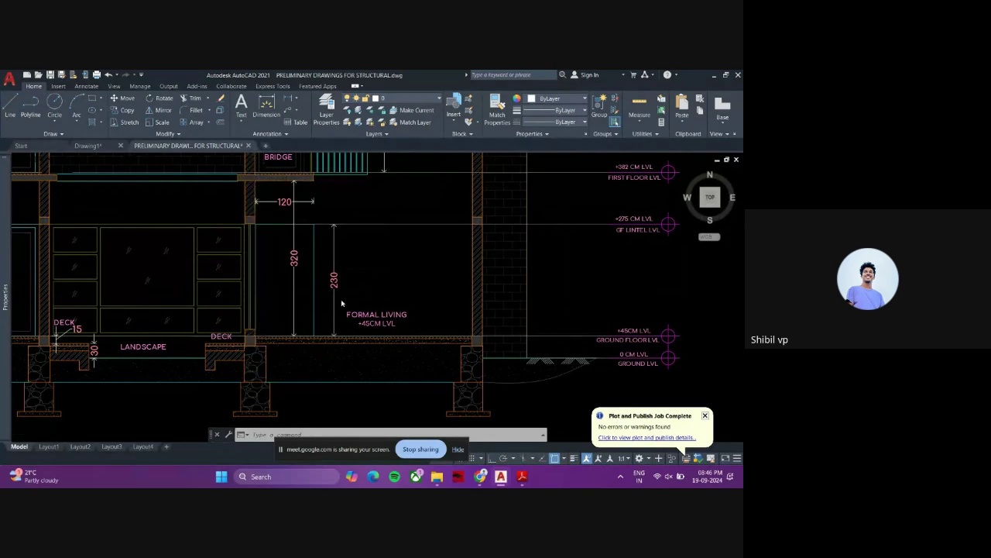
- Find the formal living room on the ground floor plan and examine its court-side window and rear wall opening
scroll(342, 303, down, 6)
scroll(223, 303, up, 3)
scroll(212, 297, up, 5)
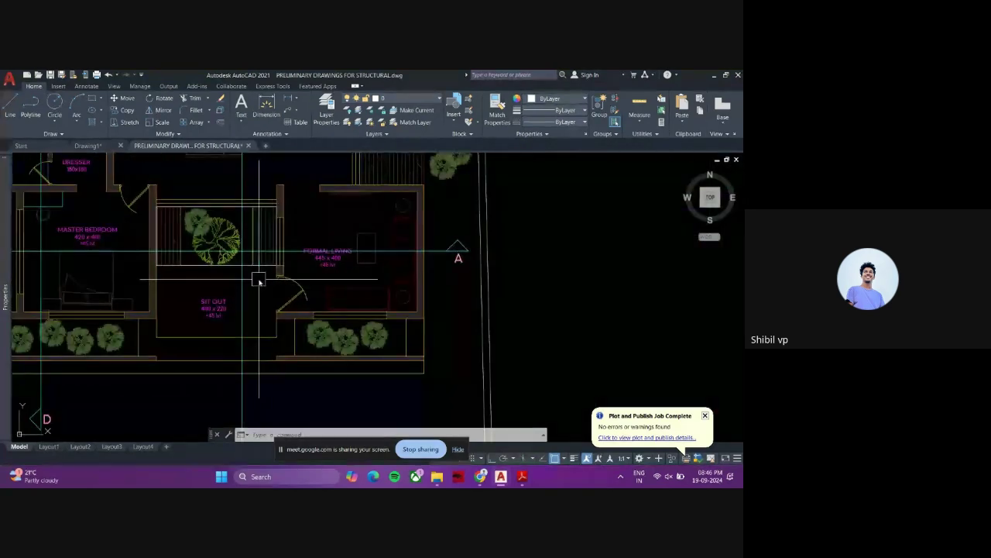
scroll(285, 248, up, 2)
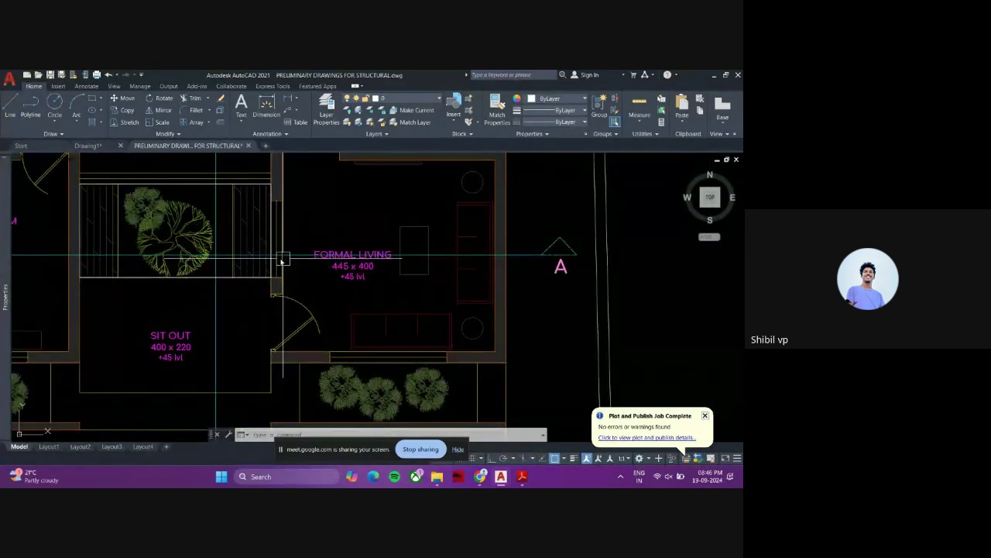
mouse_move(297, 261)
middle_down()
mouse_move(176, 284)
mouse_move(177, 310)
middle_up()
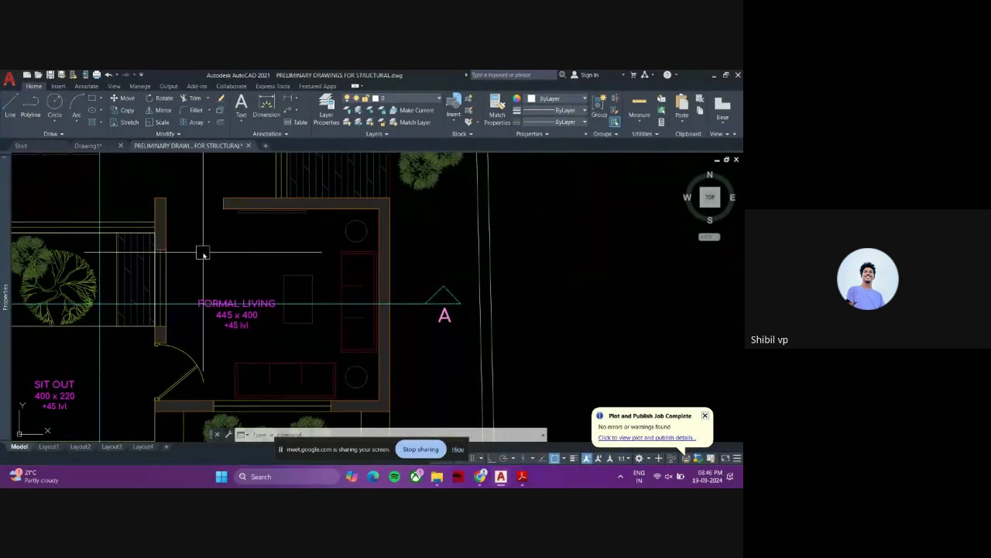
- Return to Section AA and examine the opening line behind the formal living room
scroll(218, 311, down, 2)
scroll(217, 265, down, 3)
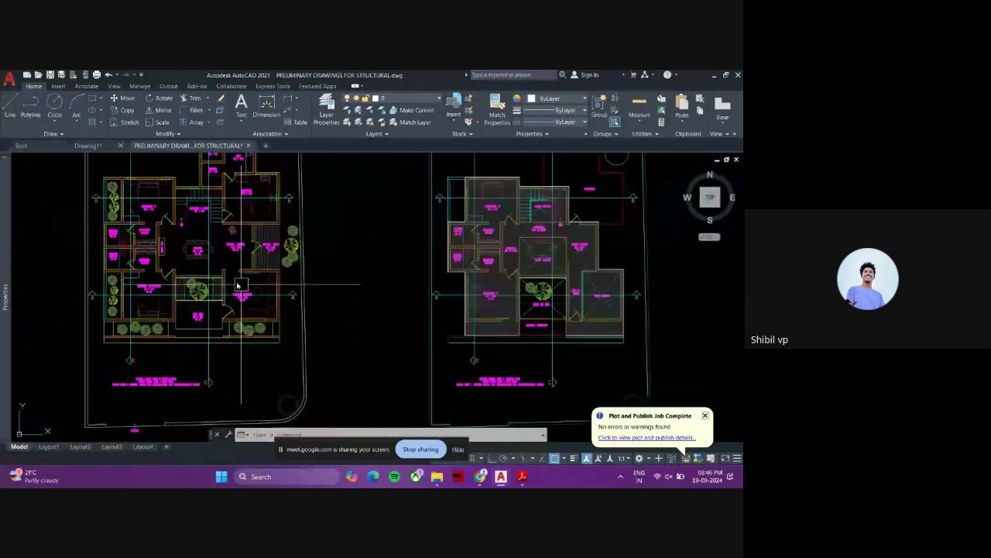
scroll(250, 294, down, 2)
scroll(280, 284, up, 4)
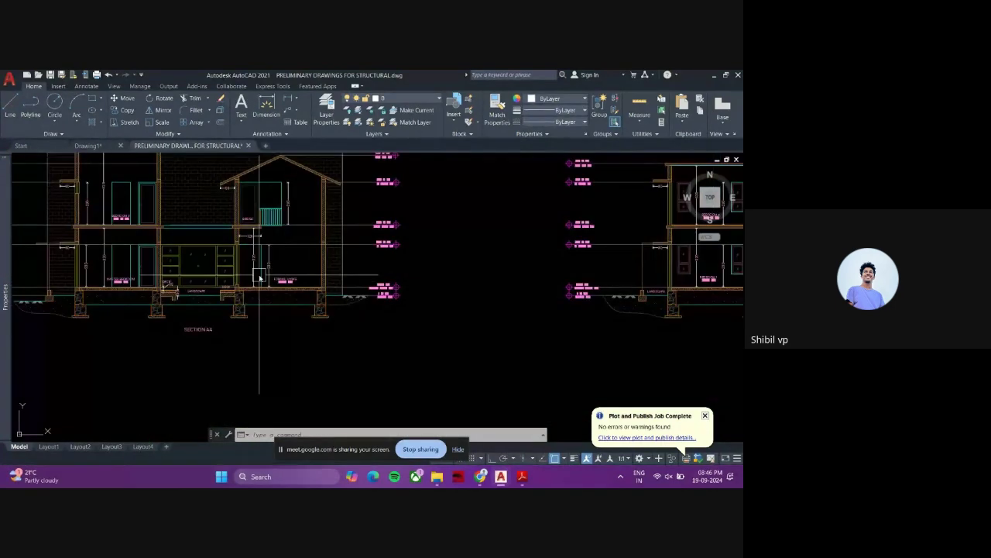
scroll(259, 277, up, 4)
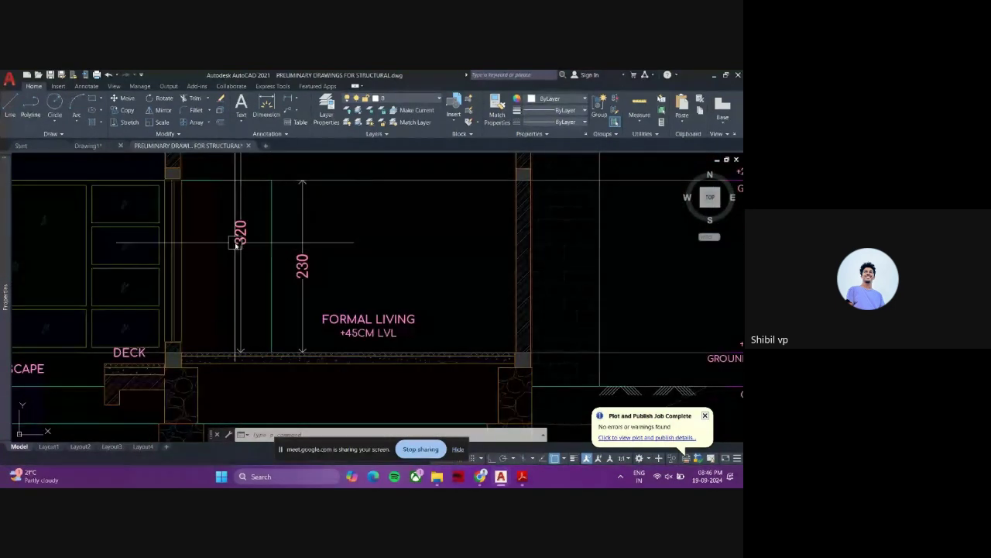
- Locate on the ground floor plan where section line A-A cuts the formal living room's outer wall
scroll(221, 263, down, 3)
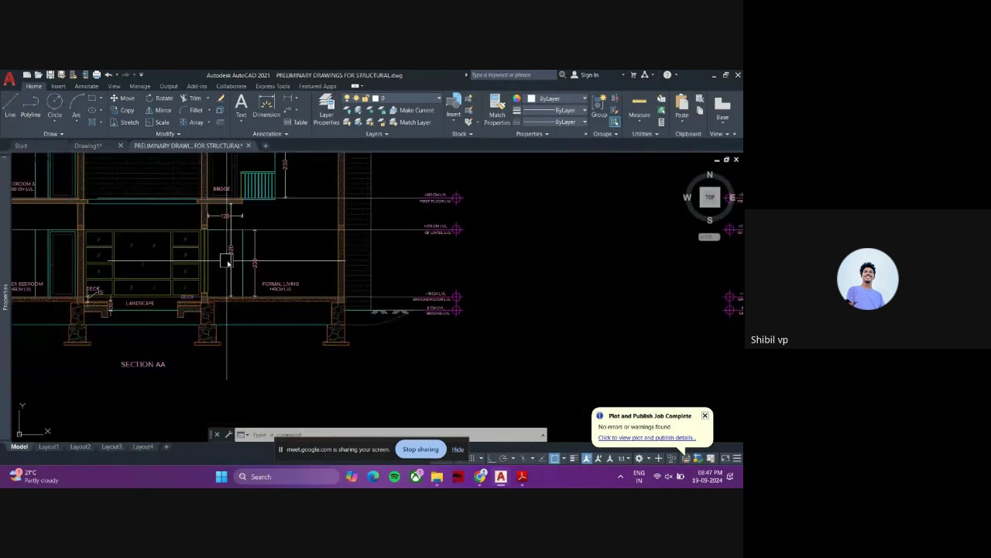
scroll(237, 280, down, 4)
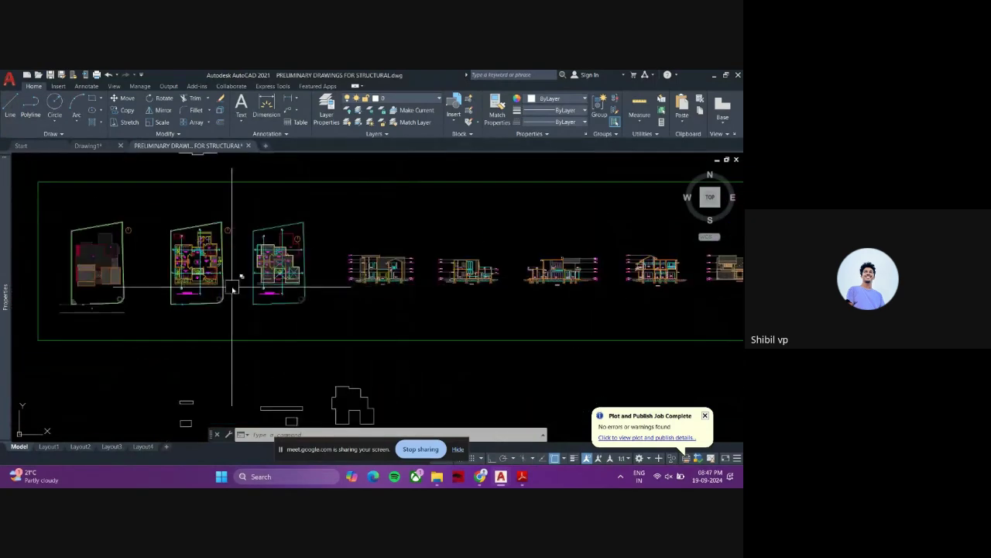
scroll(232, 277, up, 5)
scroll(262, 267, up, 2)
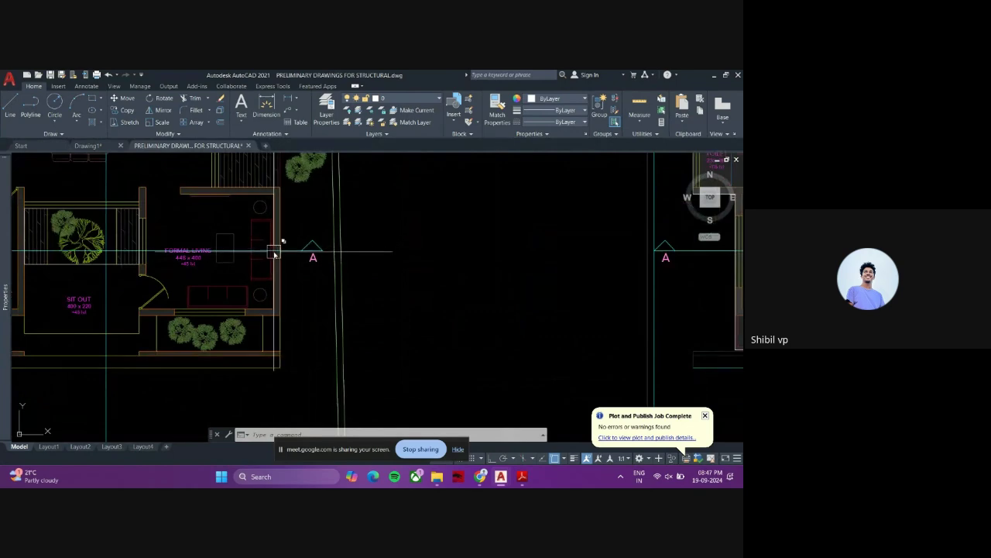
- Go back to Section AA and review the ground floor from the master bedroom across the landscape court to formal living
scroll(275, 263, down, 3)
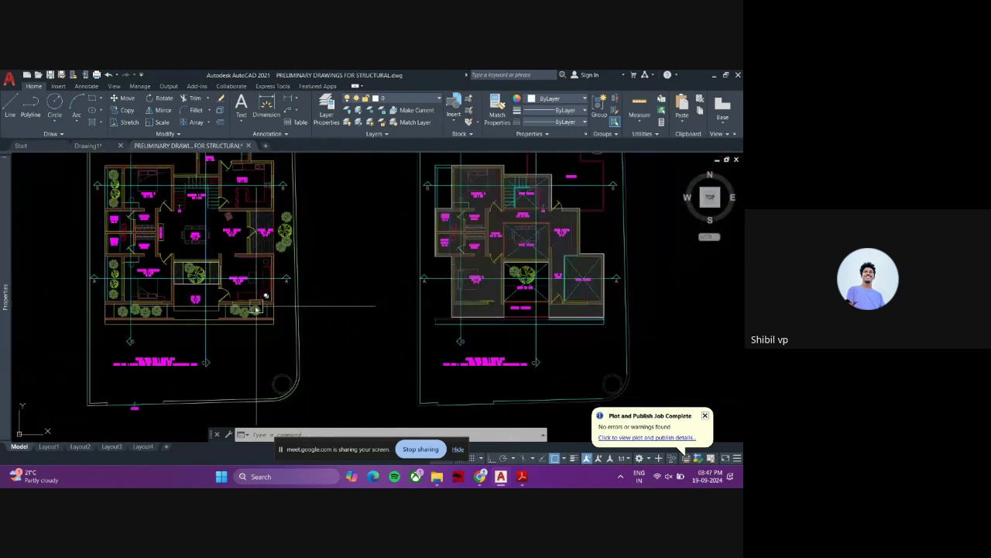
scroll(256, 310, down, 5)
scroll(353, 312, up, 4)
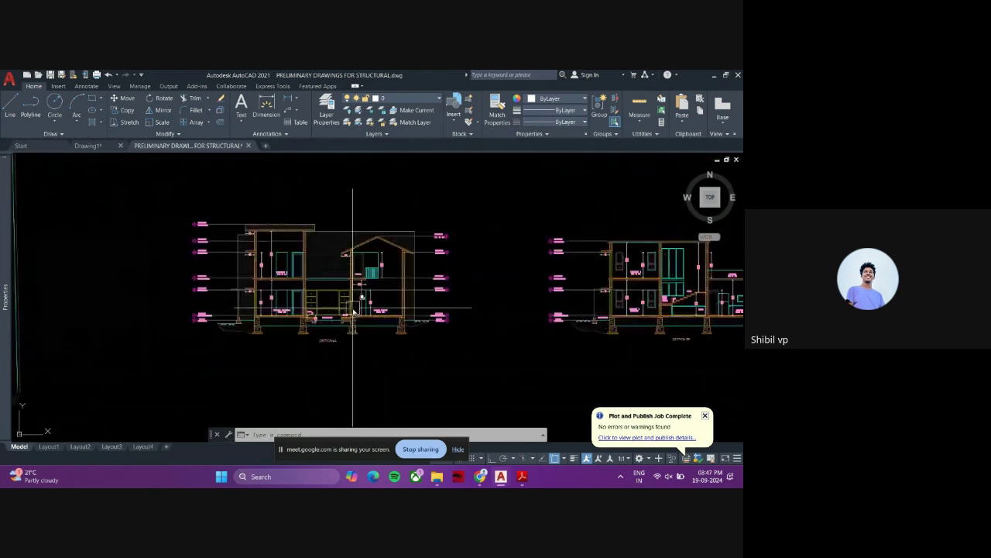
scroll(299, 318, up, 4)
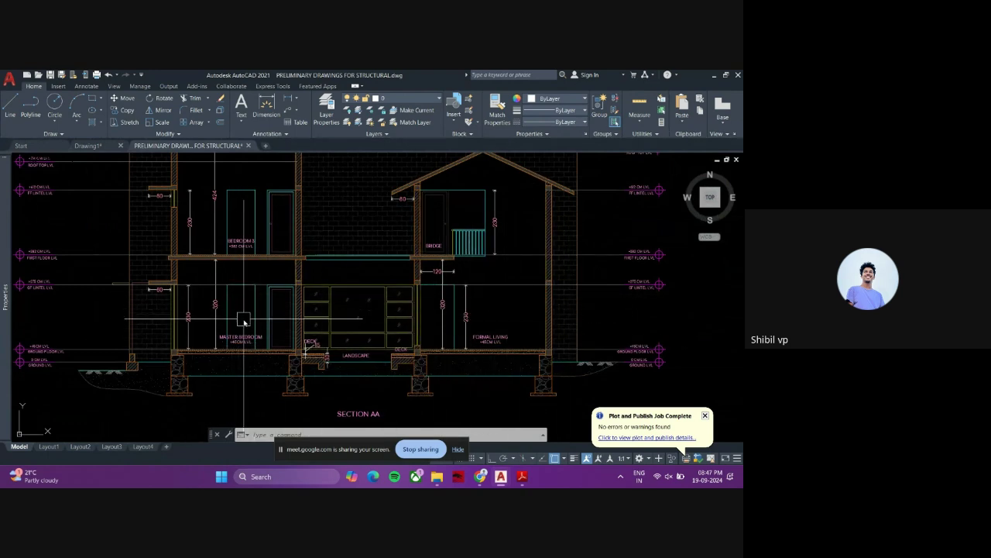
scroll(244, 321, up, 2)
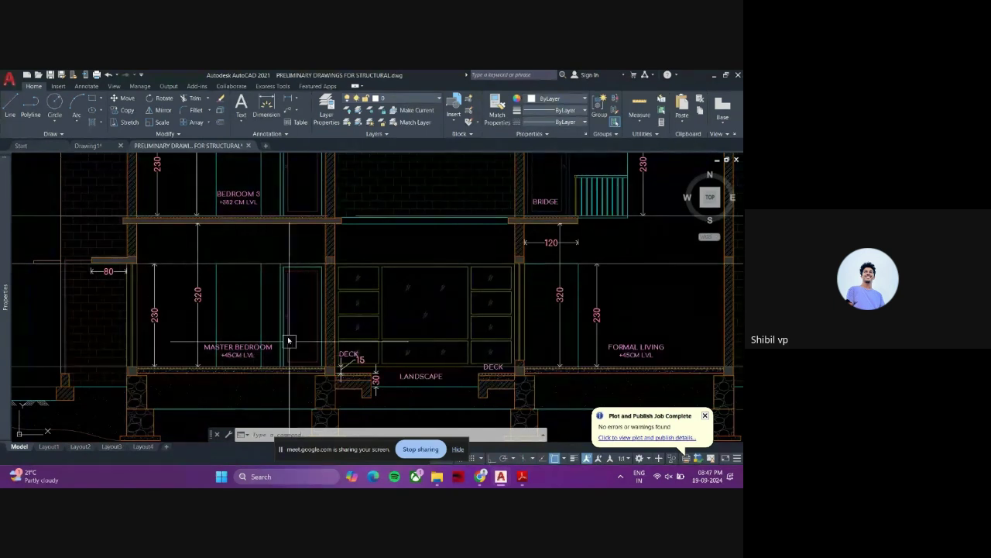
scroll(207, 327, down, 2)
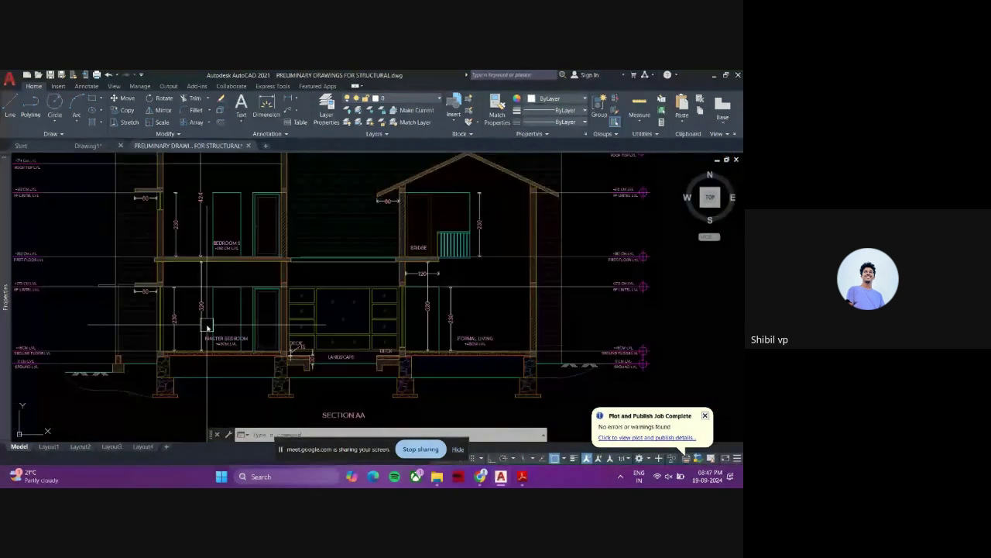
scroll(193, 328, up, 2)
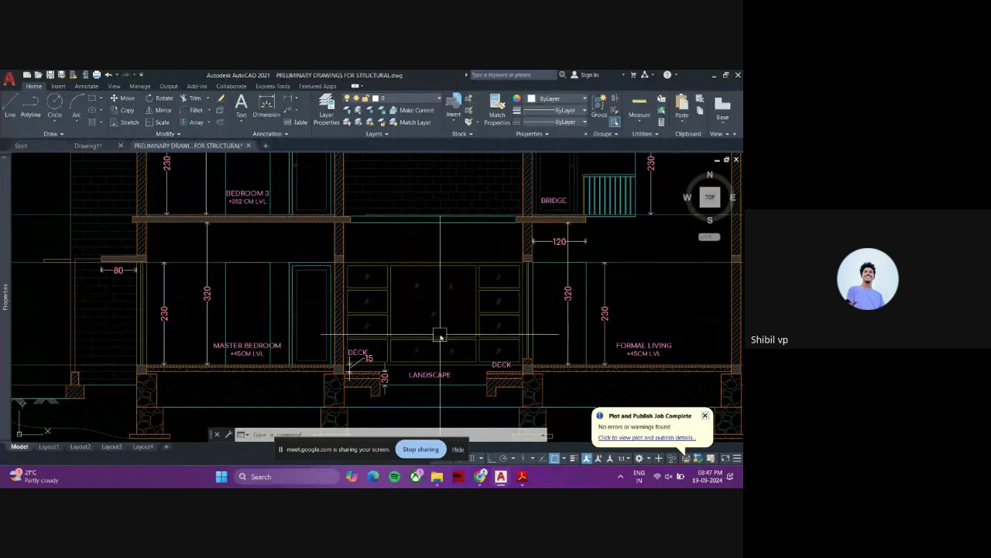
- Examine the ground floor of Section AA around the landscape court and the master bedroom
middle_drag(460, 330, 433, 325)
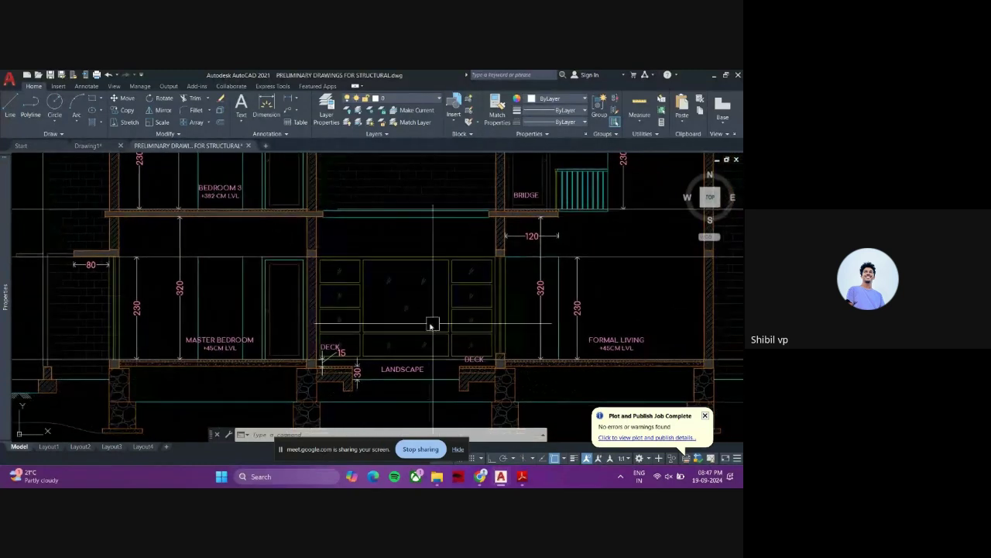
scroll(432, 325, down, 2)
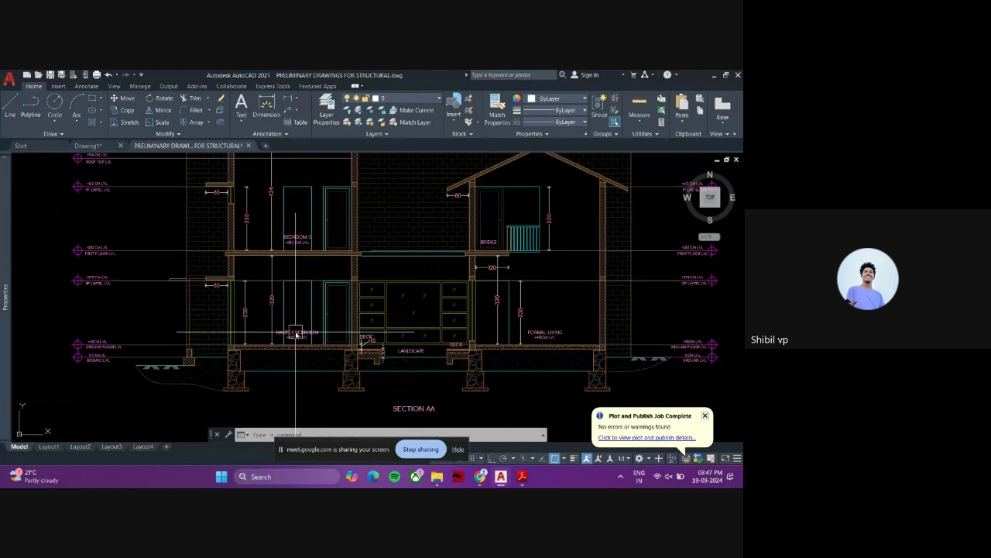
scroll(295, 335, up, 2)
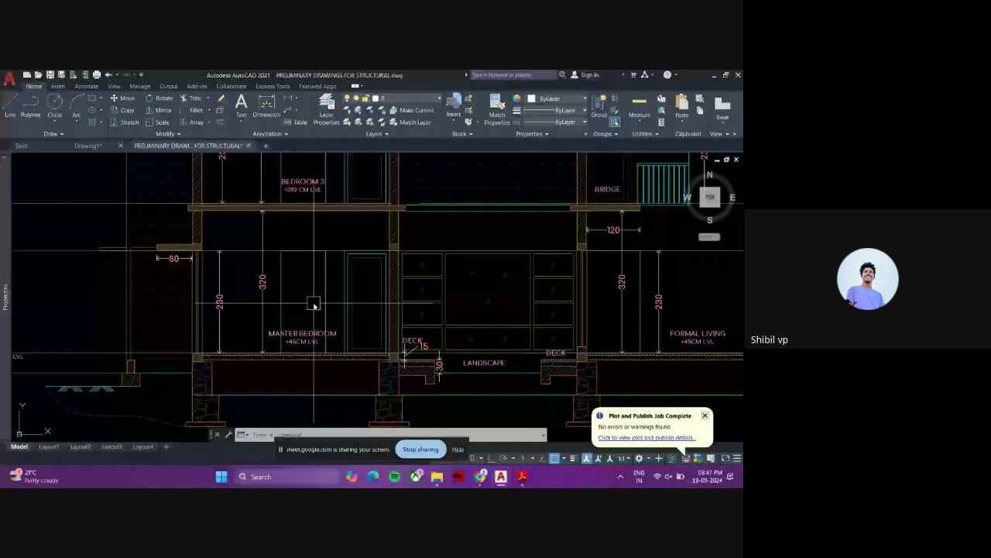
- Look over the front elevation and the row of section drawings beside the floor plans
scroll(314, 303, down, 5)
scroll(497, 382, up, 3)
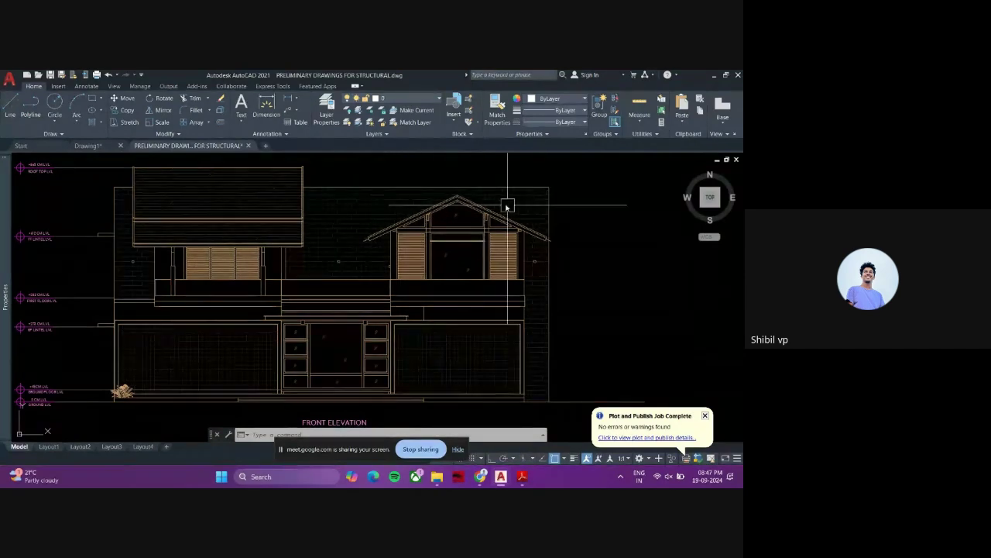
scroll(511, 271, down, 5)
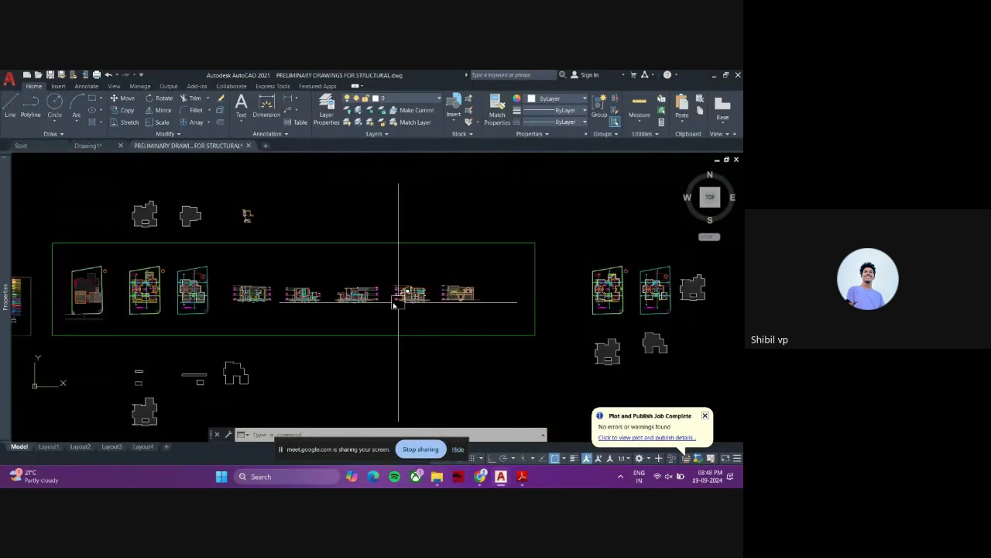
scroll(245, 290, up, 5)
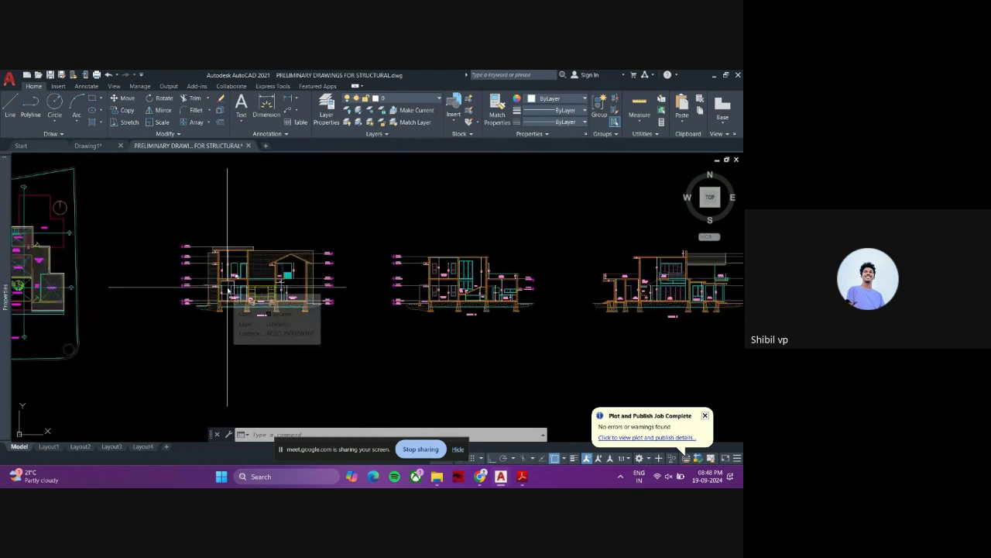
- Follow section line A-A on the ground floor plan from the master bedroom past the landscape court to the formal living room
scroll(227, 290, down, 5)
scroll(186, 292, up, 5)
scroll(184, 293, up, 5)
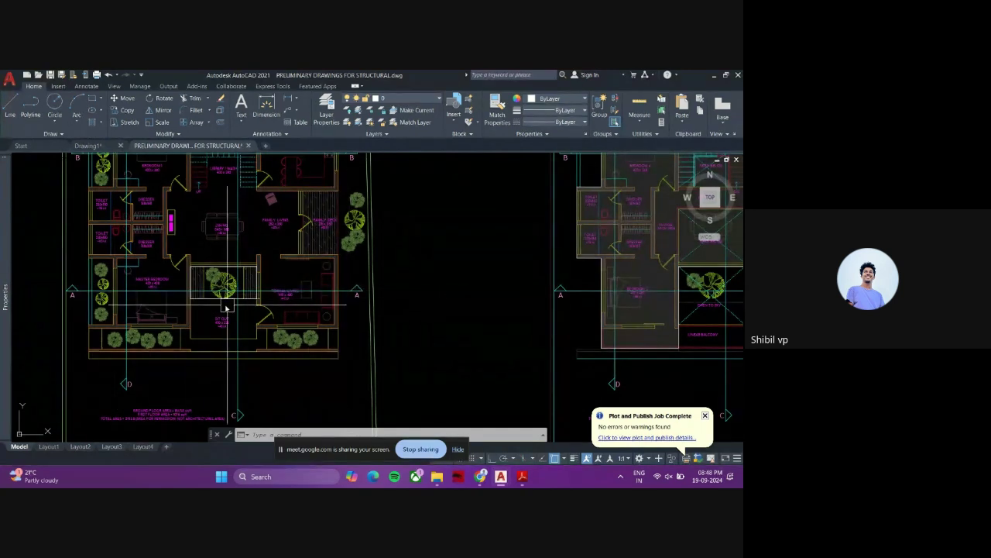
scroll(150, 280, up, 4)
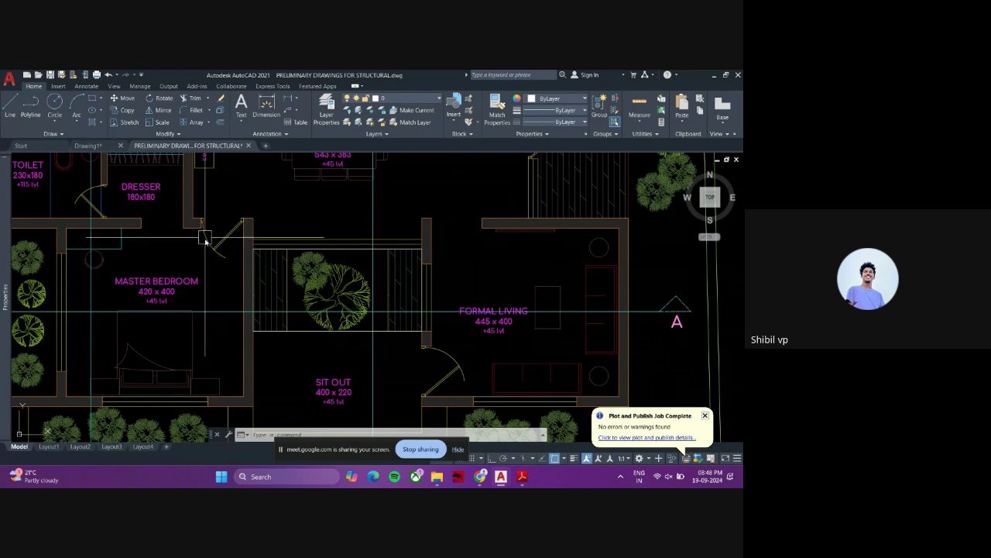
middle_drag(270, 252, 202, 261)
middle_drag(361, 261, 261, 248)
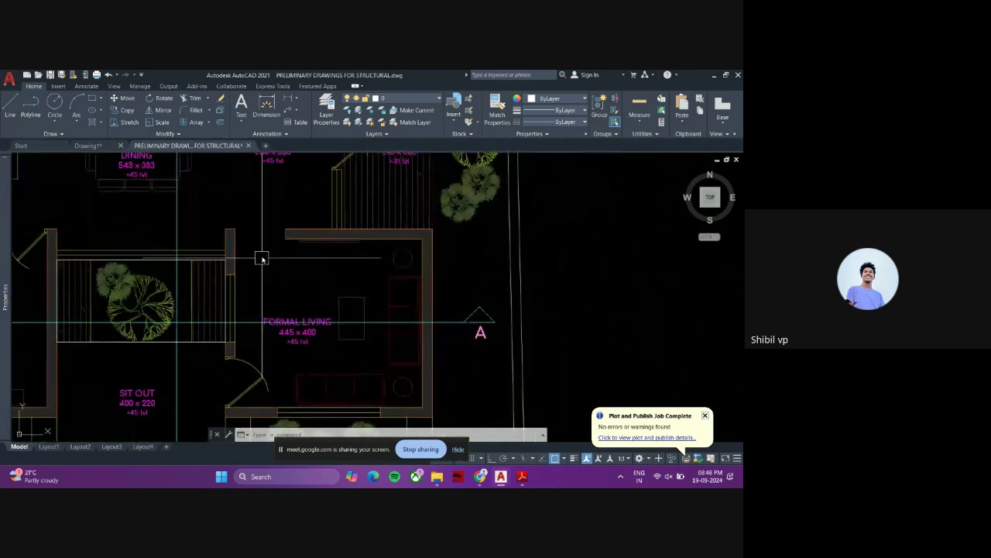
scroll(260, 246, down, 6)
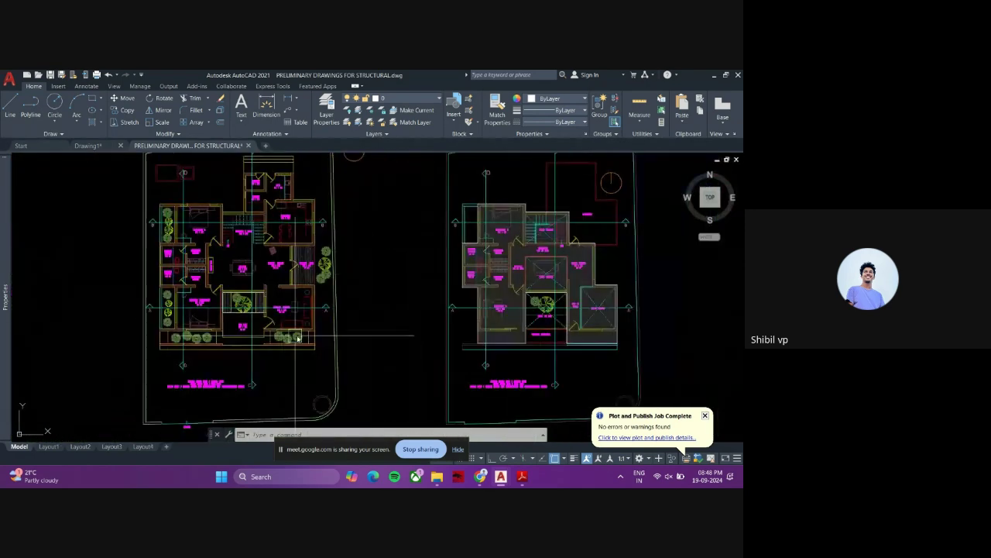
- Compare the ground and first floor plans and locate section markers A, B, C and D on the ground floor plan
middle_drag(405, 305, 184, 309)
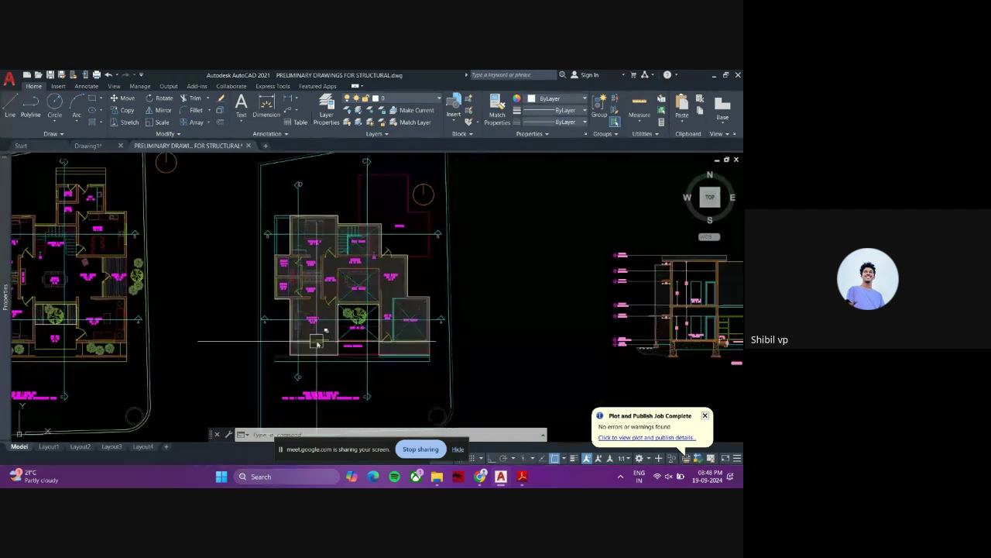
middle_drag(245, 335, 351, 325)
middle_drag(161, 261, 192, 280)
scroll(192, 279, up, 5)
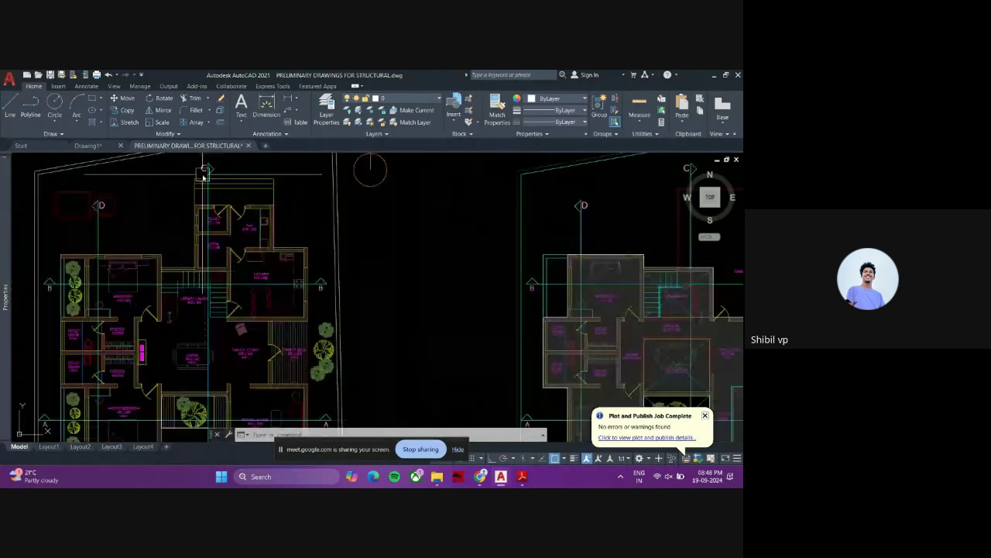
scroll(200, 167, down, 2)
middle_drag(200, 172, 265, 169)
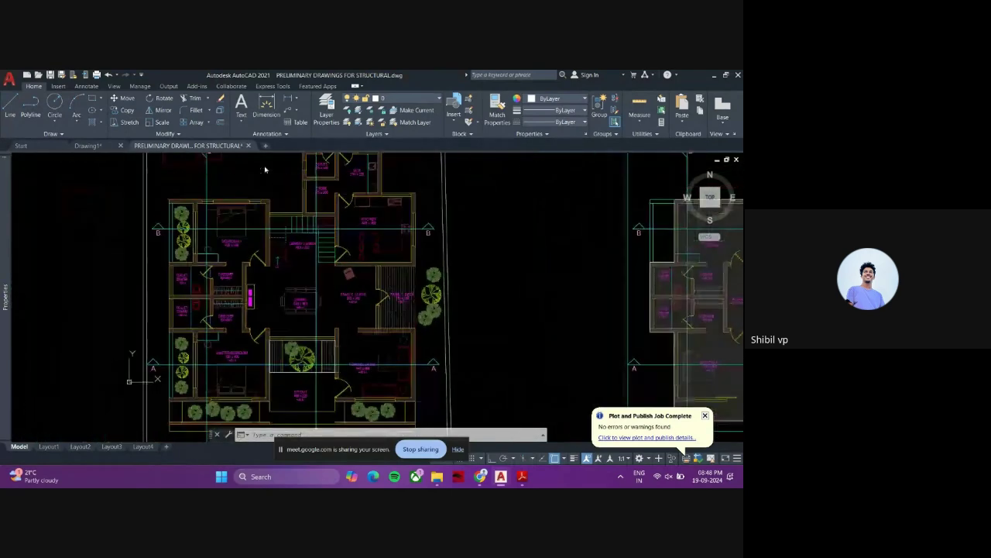
middle_drag(212, 211, 191, 239)
middle_drag(223, 345, 221, 227)
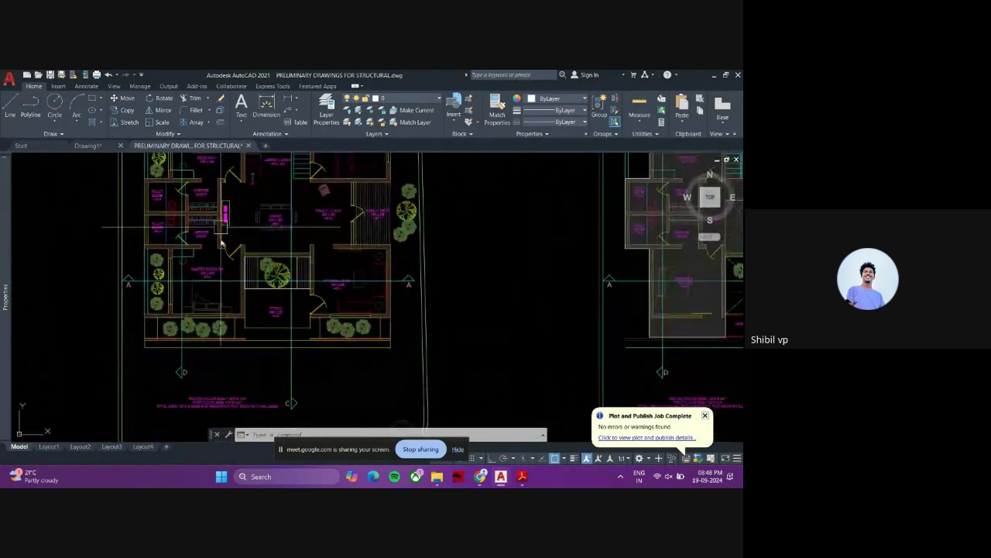
scroll(196, 354, down, 3)
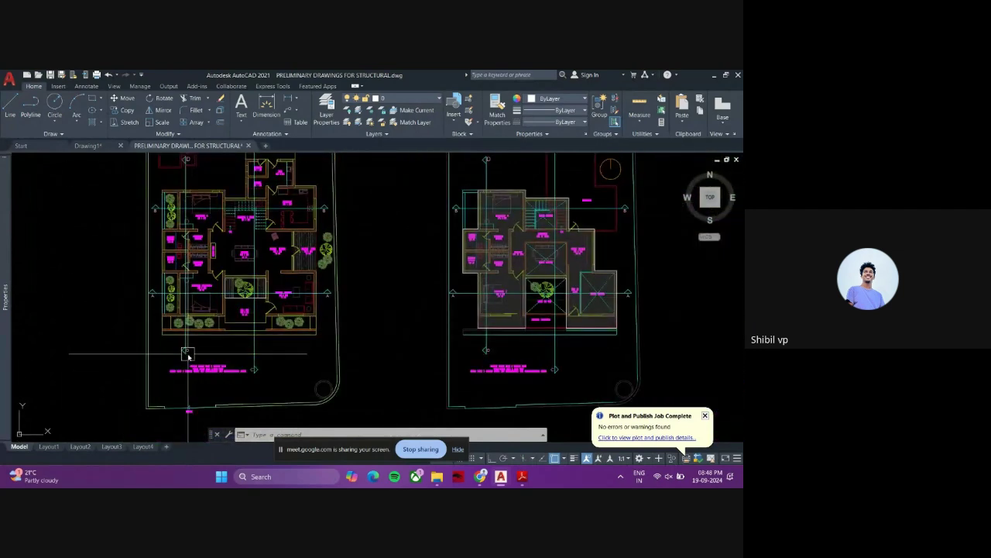
- Trace section line D-D on the ground floor plan from the front planting through the master bedroom and toilets to Bedroom 1
mouse_move(2, 355)
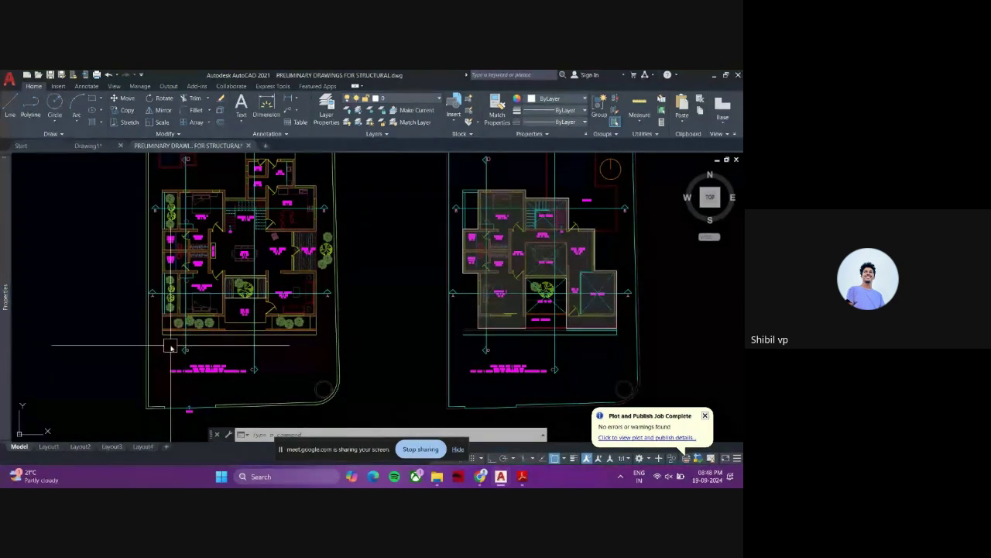
scroll(182, 308, up, 3)
scroll(188, 332, up, 2)
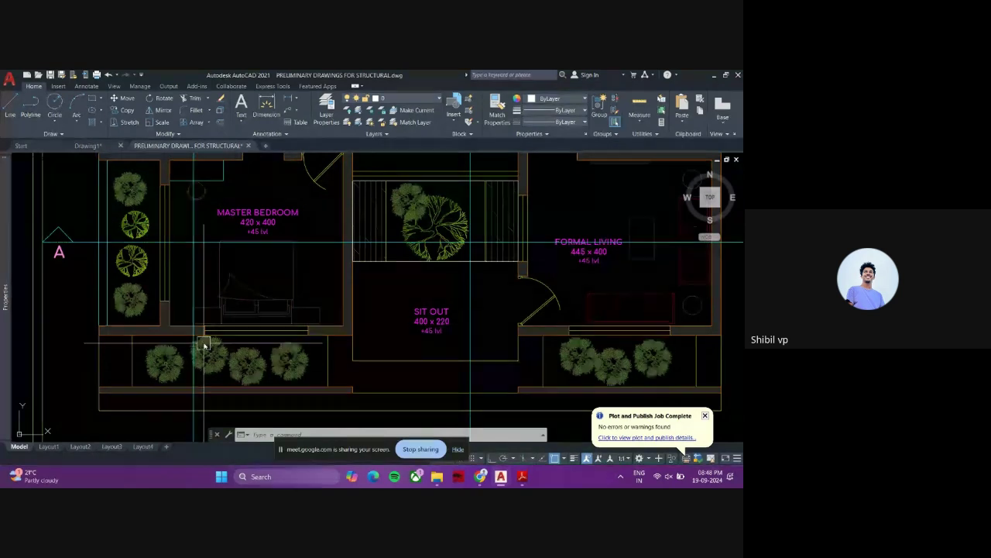
middle_drag(207, 222, 222, 377)
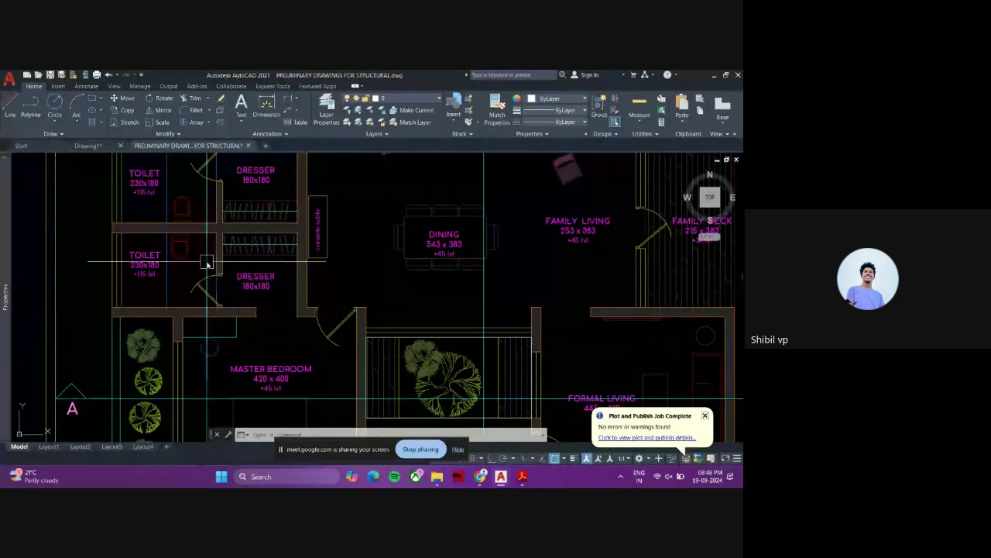
middle_drag(206, 265, 213, 358)
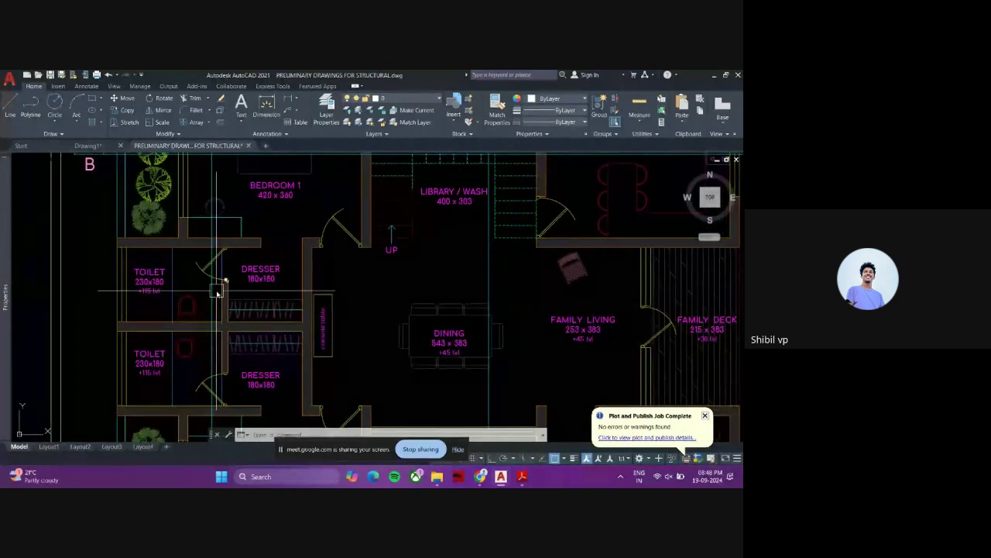
middle_drag(217, 292, 208, 310)
middle_drag(218, 259, 220, 353)
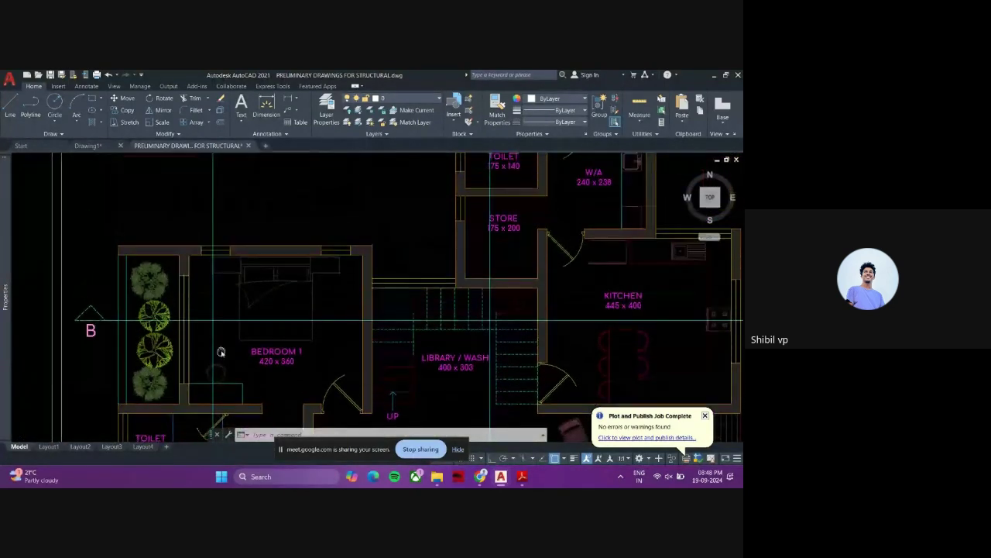
scroll(208, 260, down, 6)
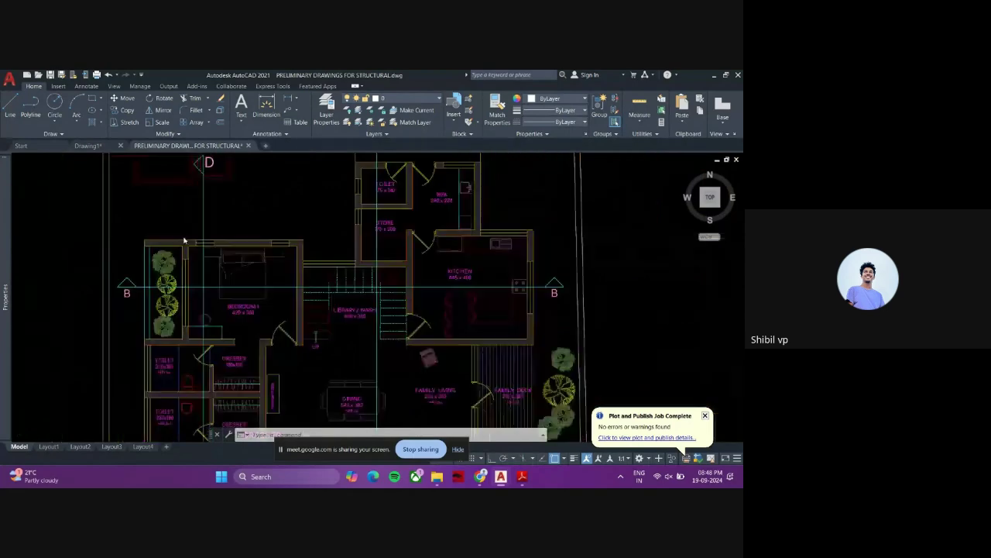
scroll(120, 268, up, 5)
- Find the Section DD drawing among the sections and view it as a whole
scroll(306, 299, down, 6)
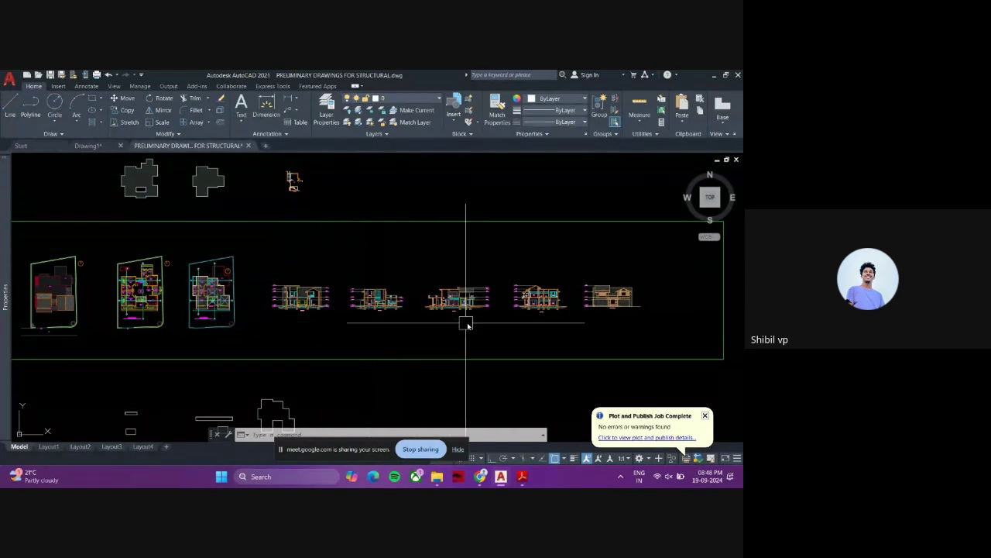
scroll(465, 321, up, 4)
scroll(372, 323, up, 4)
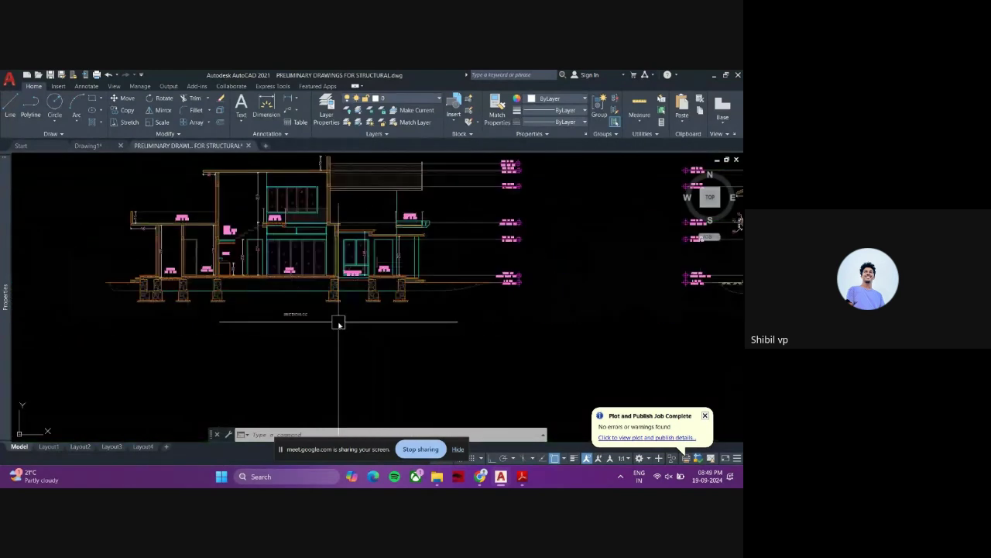
scroll(398, 333, up, 2)
scroll(426, 340, down, 3)
scroll(453, 348, up, 5)
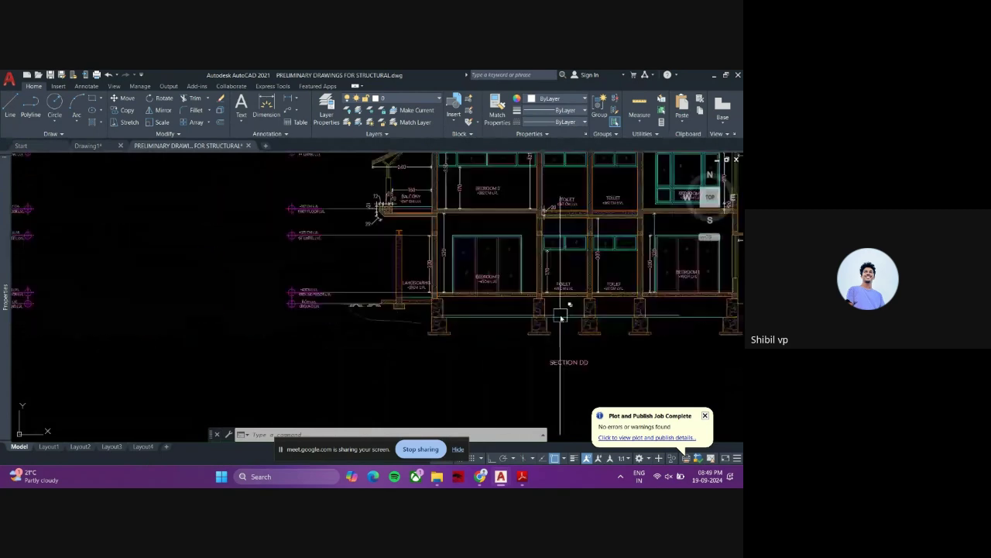
scroll(403, 344, down, 2)
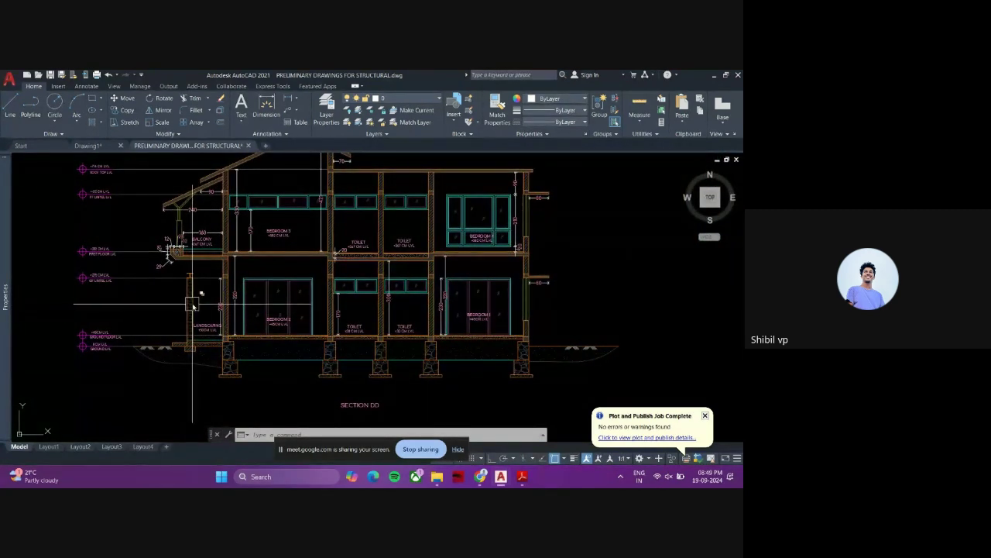
- Check the D marker below the front planting on the ground floor plan for the section's cutting position and viewing direction
scroll(498, 277, down, 5)
scroll(230, 309, up, 4)
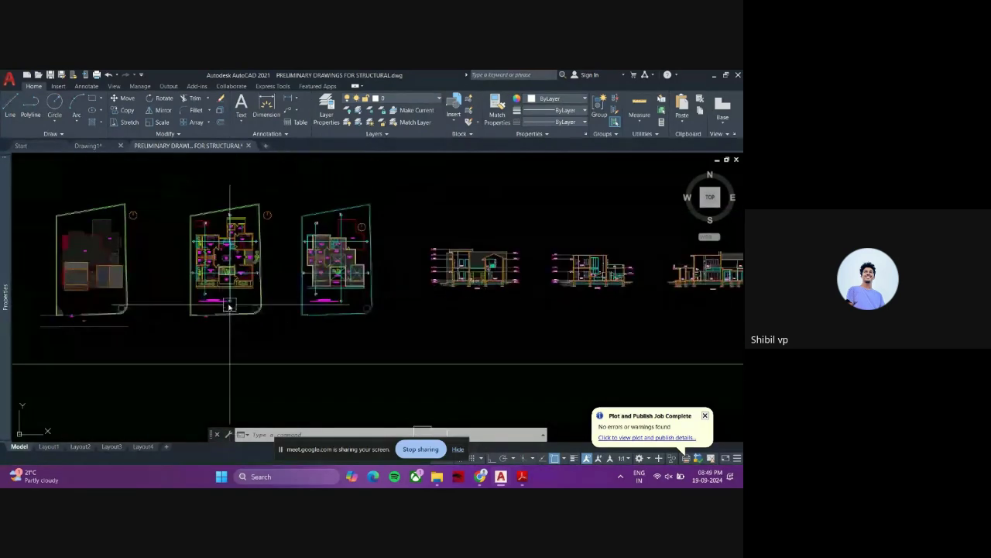
scroll(228, 304, up, 5)
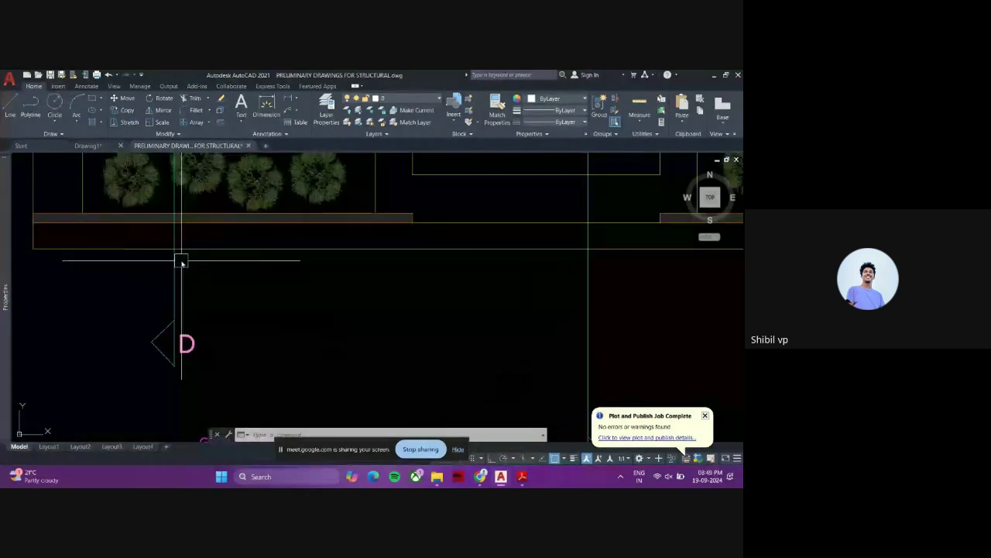
- Return to Section DD and examine its ground floor from the front landscaping to Bedroom 2
scroll(165, 250, down, 6)
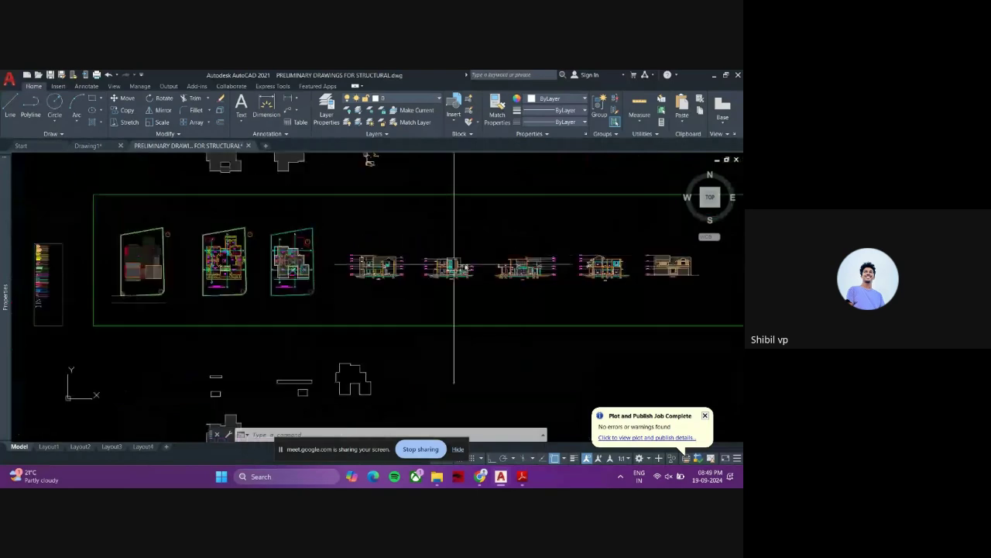
scroll(620, 277, up, 8)
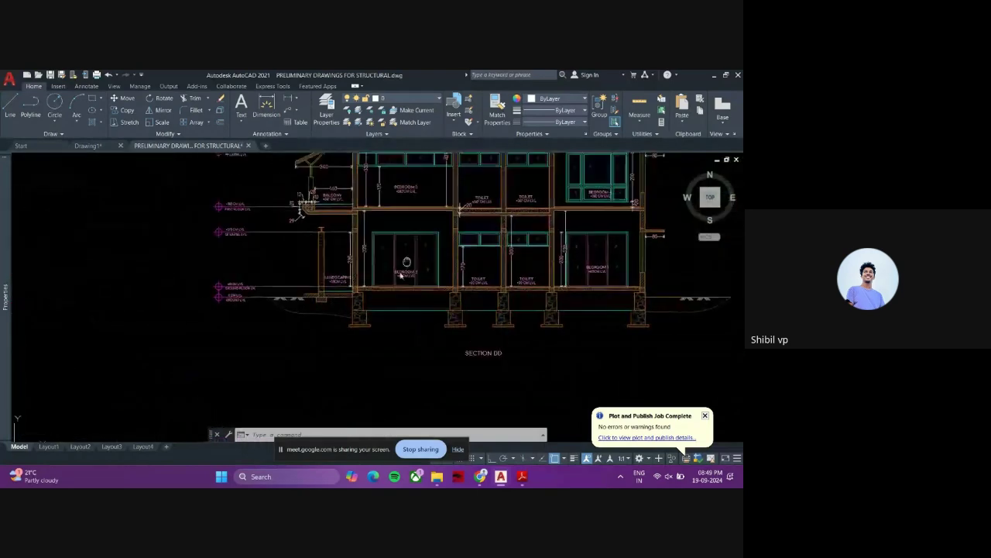
scroll(255, 310, up, 4)
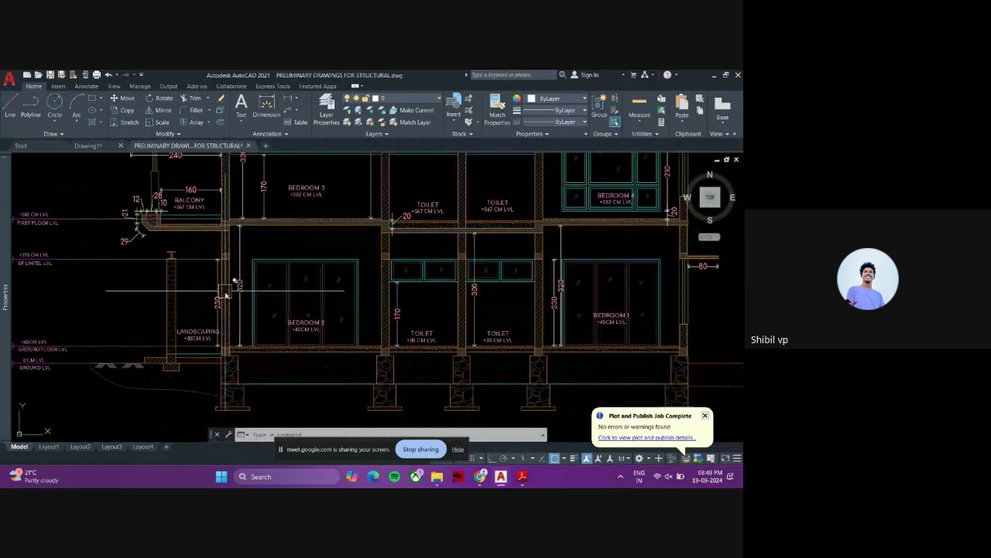
middle_drag(401, 292, 343, 292)
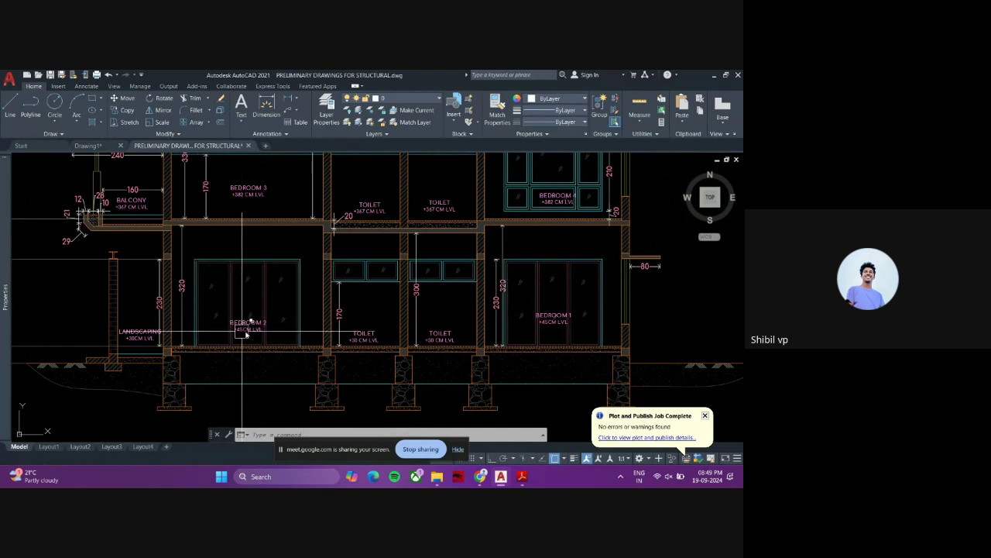
- Locate on the ground floor plan the master bedroom's side window facing the planted strip
scroll(246, 333, down, 6)
scroll(270, 313, up, 2)
scroll(251, 334, up, 5)
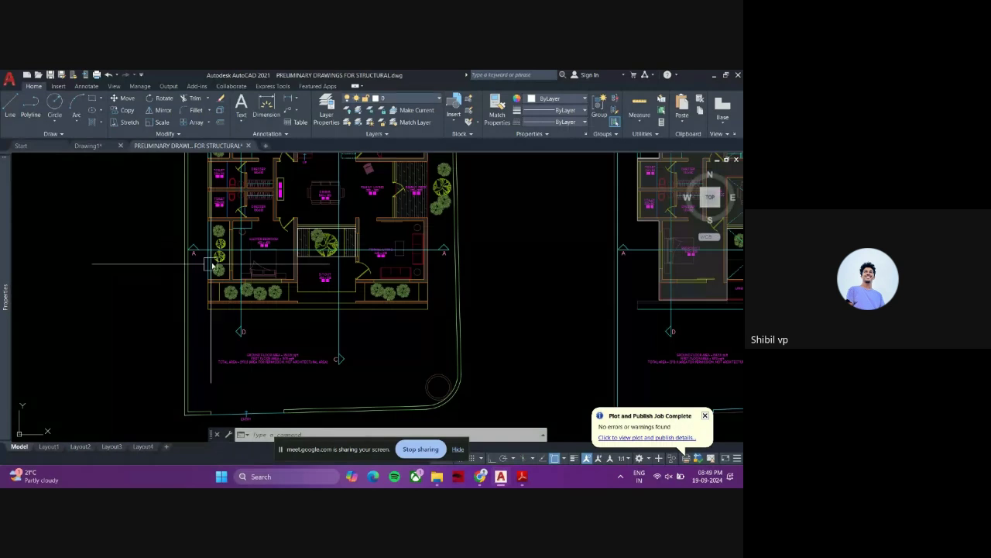
scroll(231, 261, up, 2)
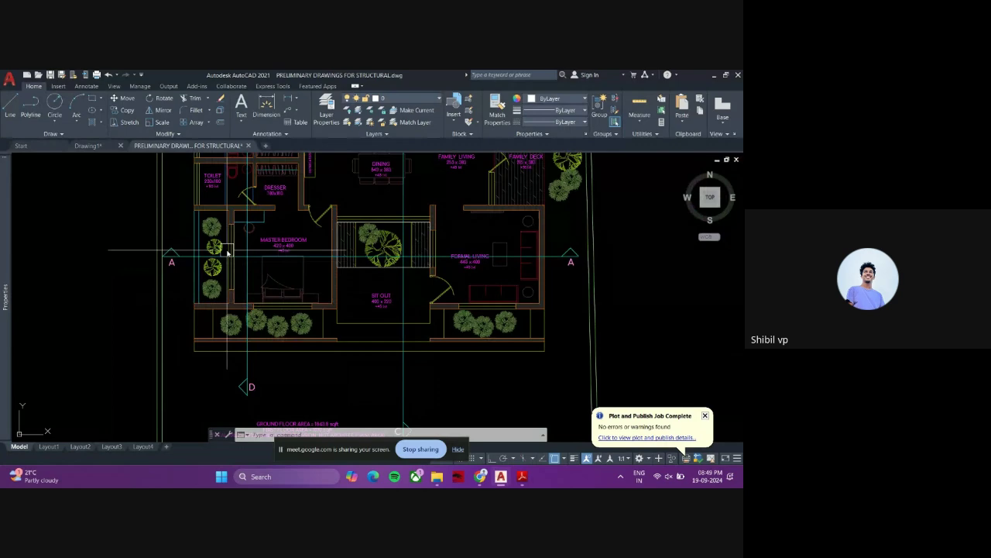
- Go back to Section DD and examine the Bedroom 2 window and the adjoining ground floor toilet's high window
scroll(228, 253, down, 9)
scroll(379, 303, up, 8)
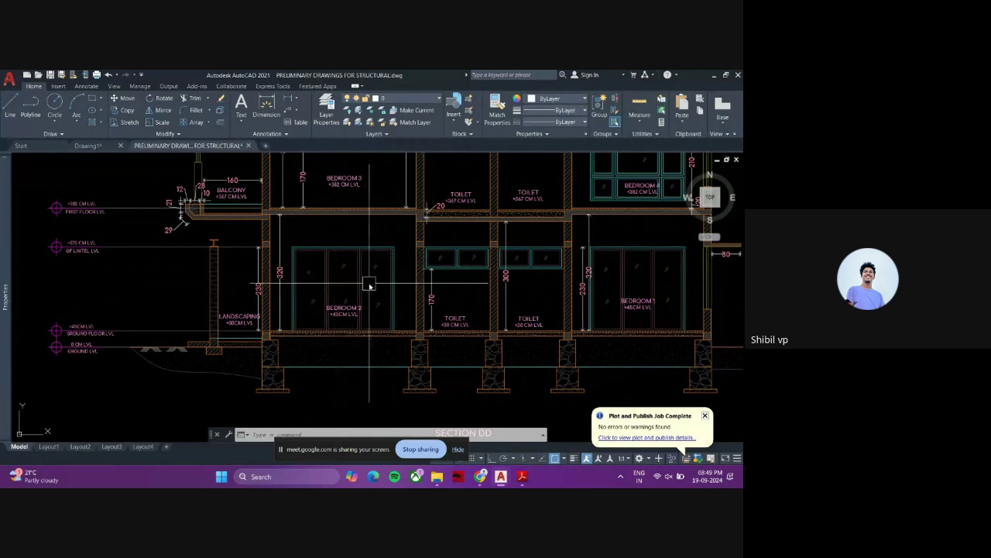
middle_drag(369, 286, 188, 287)
scroll(281, 290, down, 3)
scroll(260, 298, up, 3)
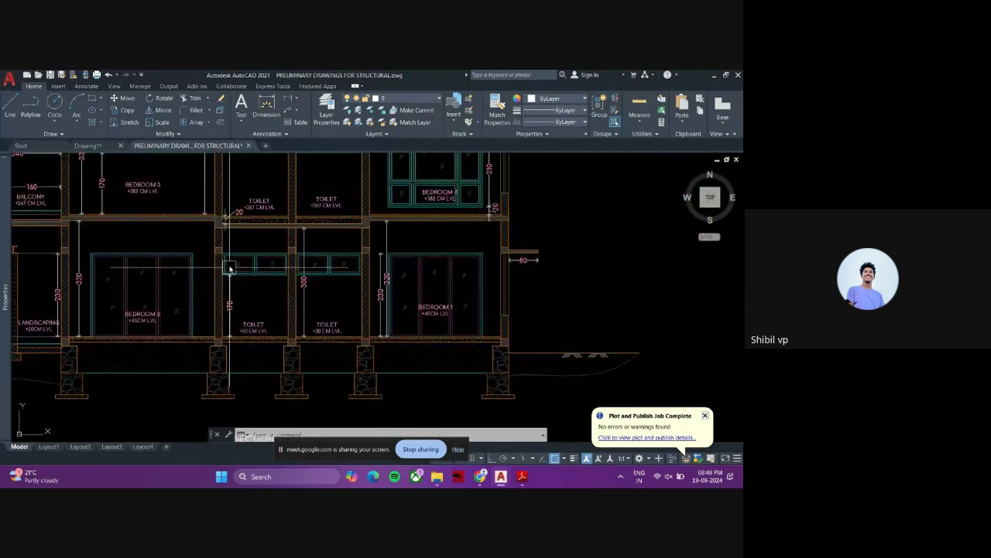
- Examine the ground floor of Section DD from the toilets to Bedroom 1 and its outer wall with the projecting sunshade
scroll(243, 290, down, 3)
scroll(285, 312, up, 3)
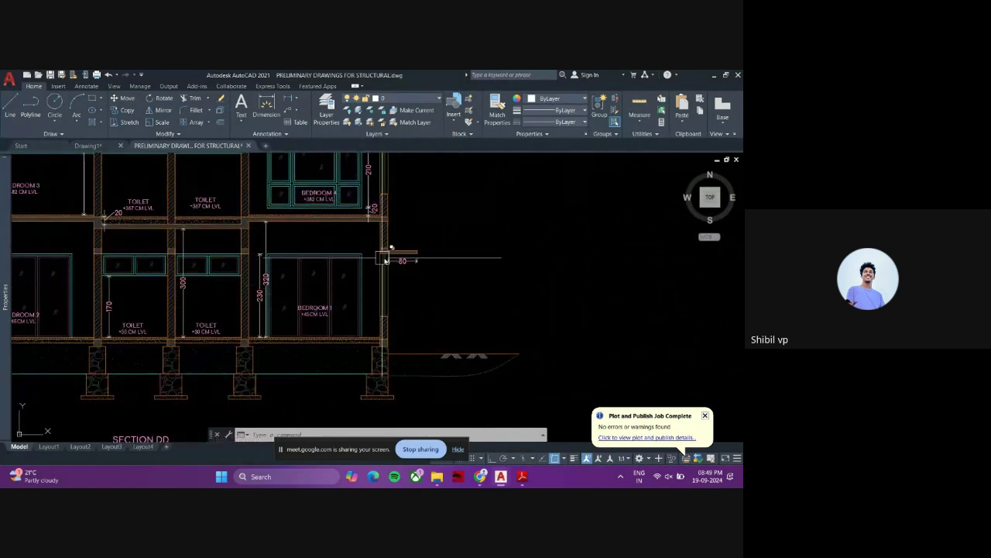
scroll(391, 275, up, 2)
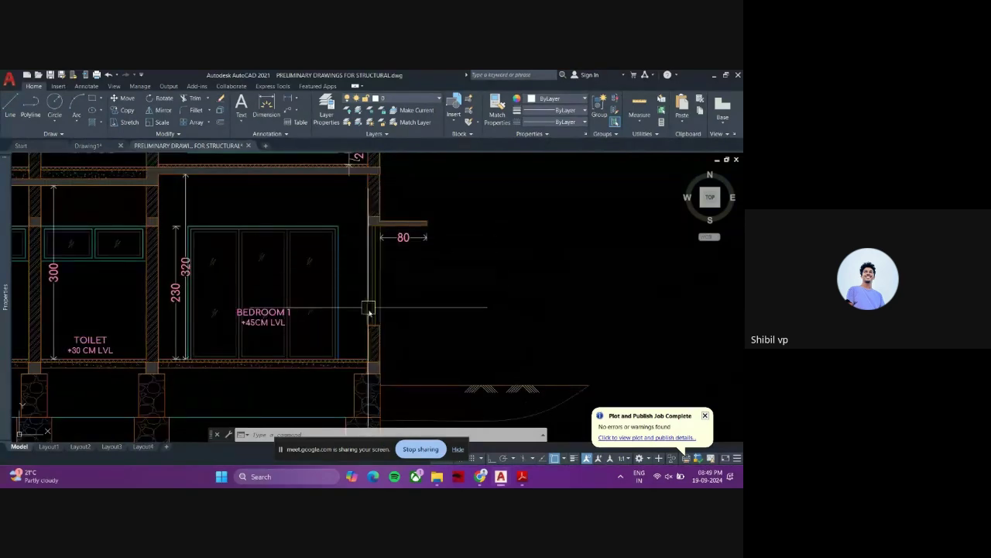
scroll(403, 220, down, 6)
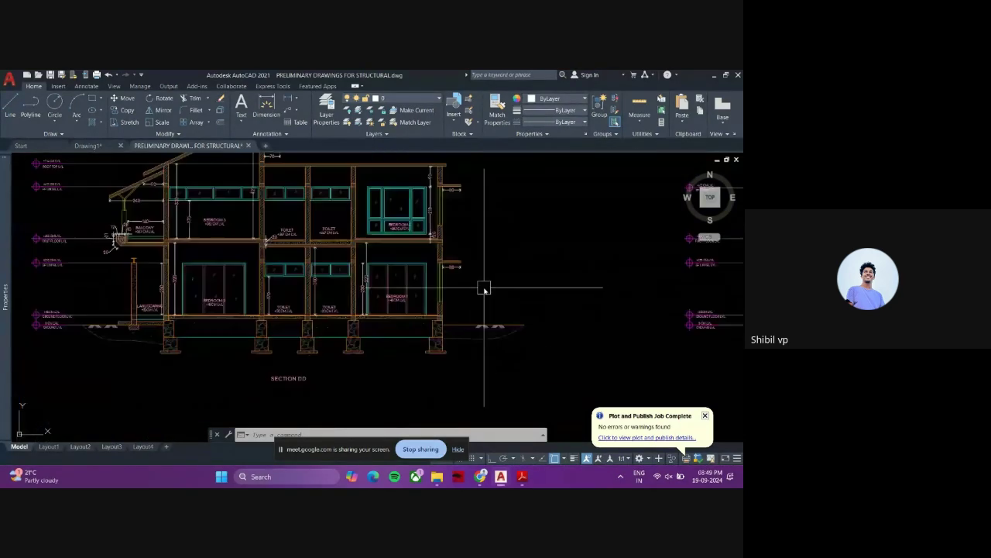
- Locate Bedroom 1 on the ground floor plan and check its windows against Section DD
middle_drag(215, 308, 414, 327)
middle_drag(155, 320, 369, 331)
scroll(183, 283, up, 4)
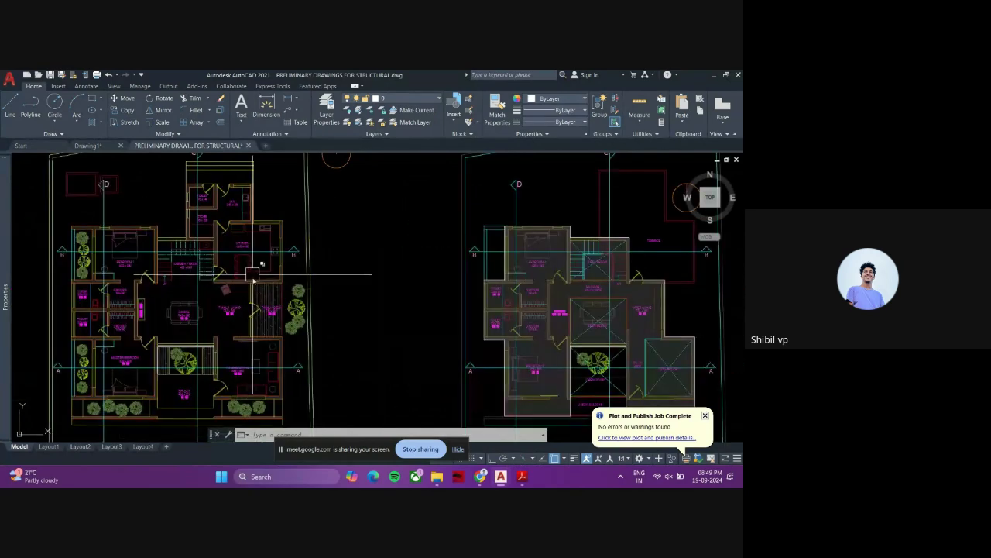
scroll(101, 236, up, 3)
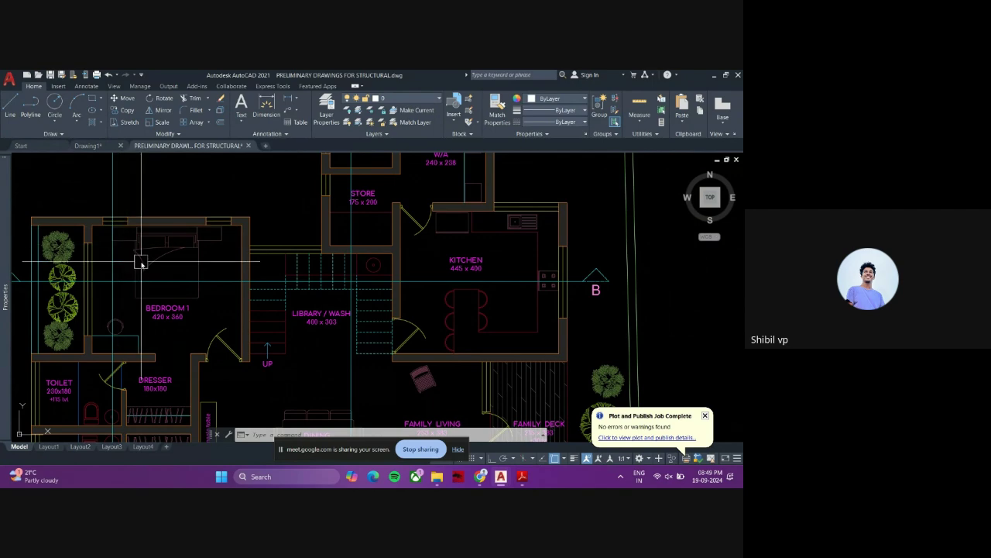
- Go to Section AA and examine the master bedroom, central landscape and formal living on its ground floor
scroll(140, 263, down, 5)
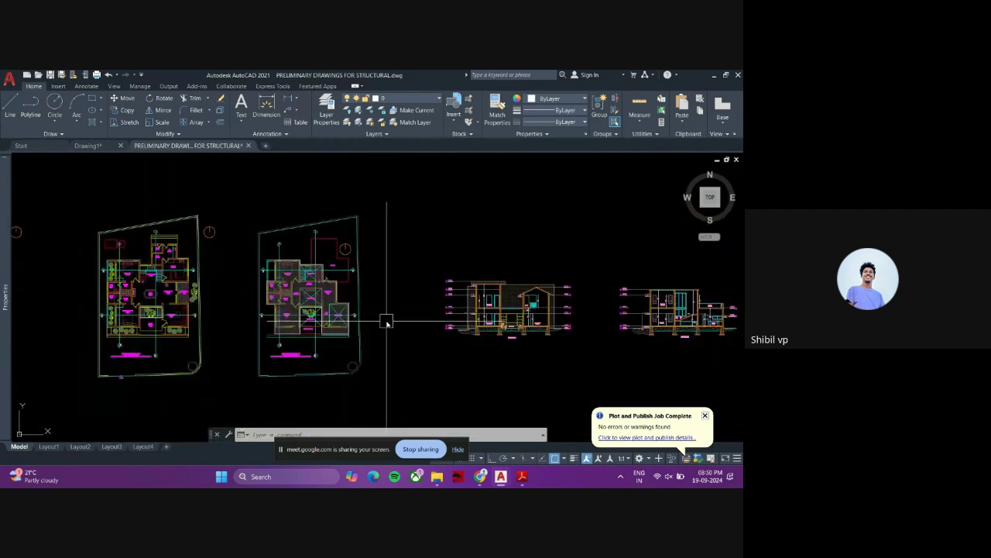
middle_drag(387, 320, 283, 338)
scroll(391, 345, up, 4)
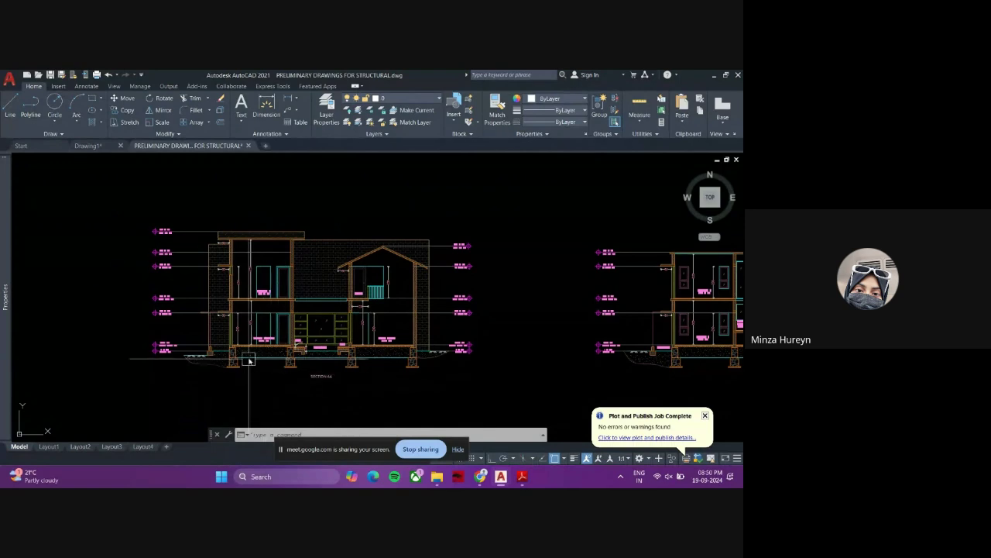
scroll(245, 347, up, 2)
scroll(243, 344, up, 2)
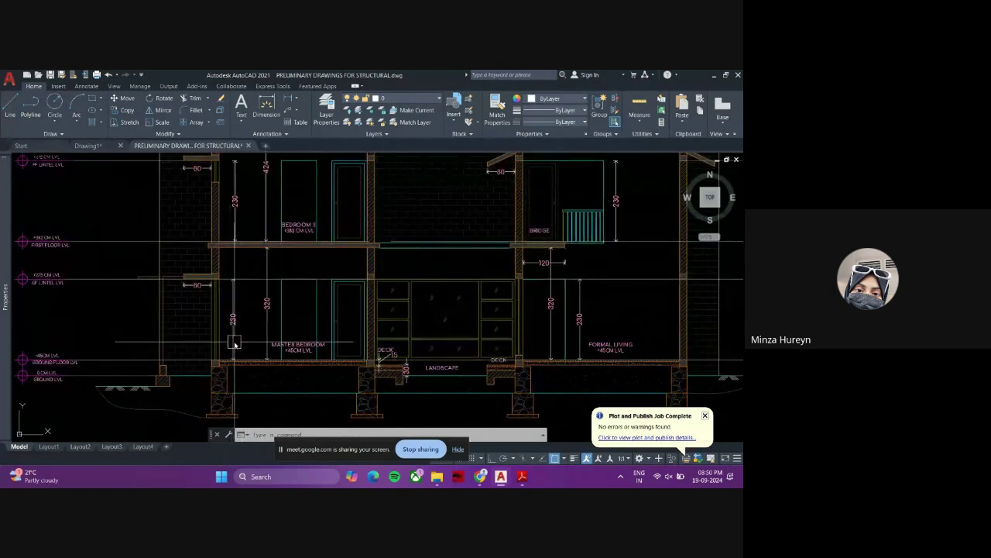
scroll(245, 347, down, 2)
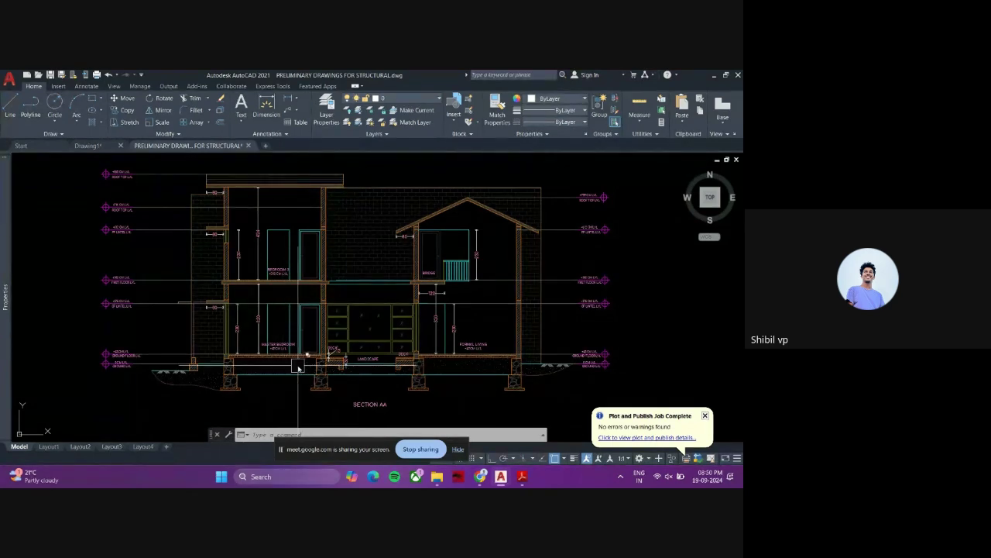
- Return to the ground floor plan and examine where section line A-A cuts the master bedroom, planted court and formal living
scroll(325, 340, down, 5)
scroll(457, 312, up, 5)
scroll(434, 318, down, 5)
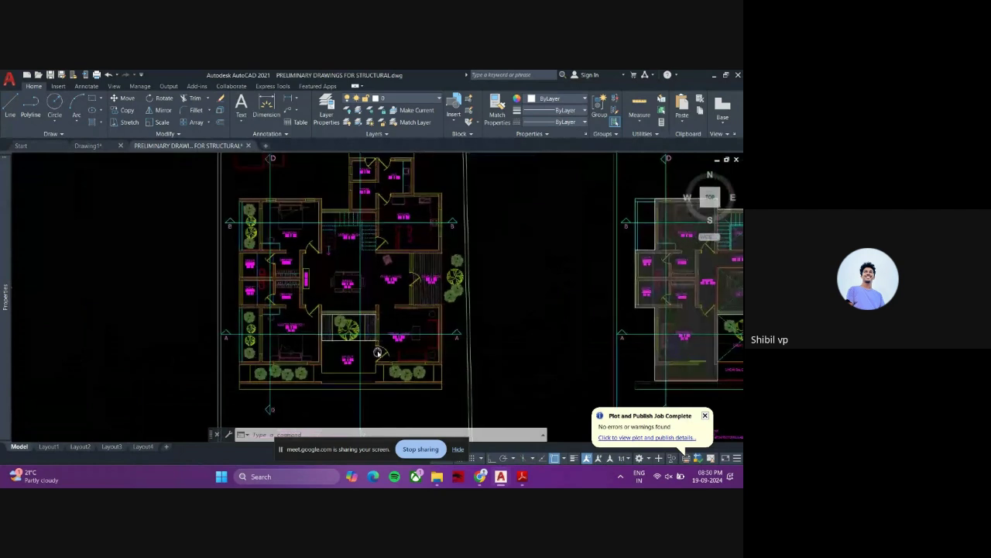
scroll(316, 366, up, 5)
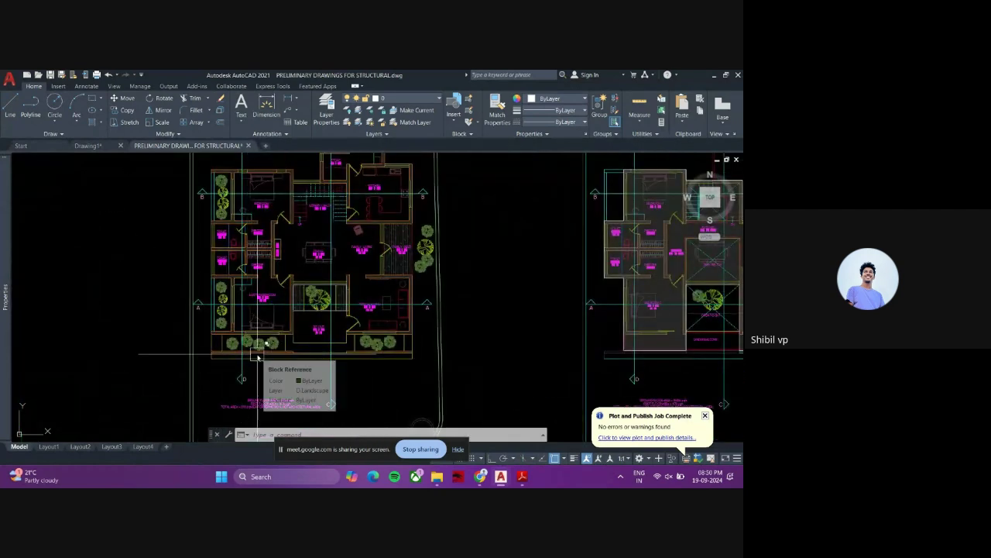
scroll(258, 324, up, 4)
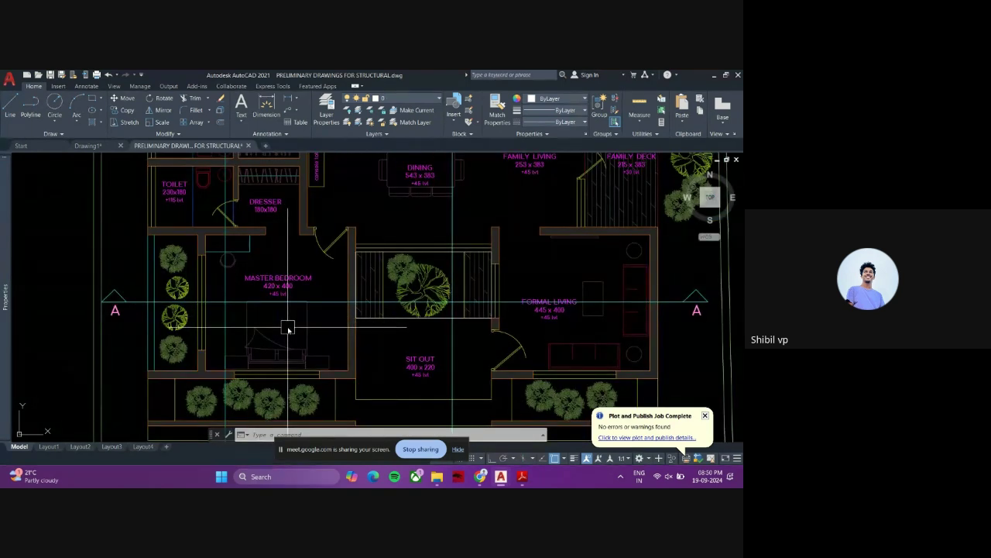
- Examine Section AA's walls, lintels and first-floor slab around the master bedroom, deck and landscape area
scroll(288, 328, down, 5)
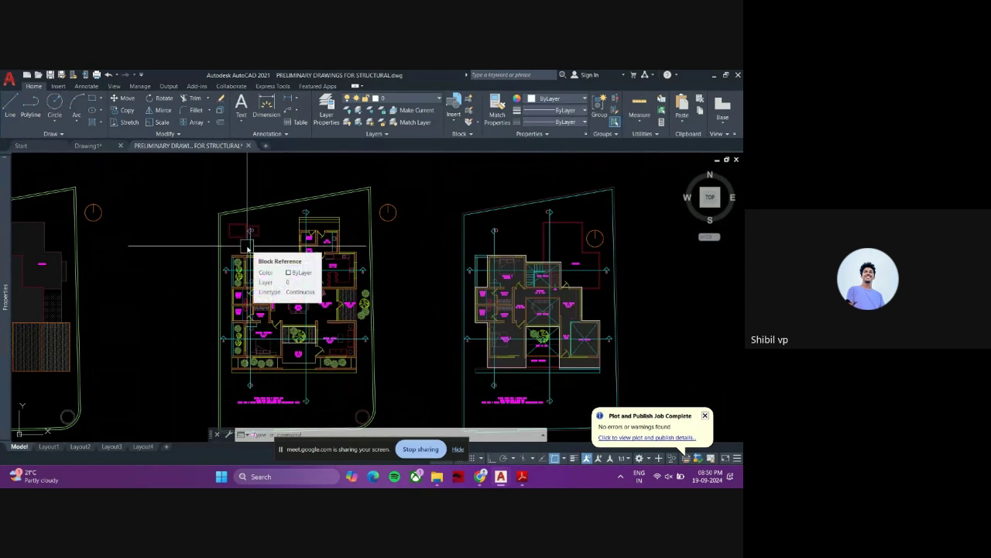
scroll(247, 248, down, 5)
scroll(279, 345, up, 7)
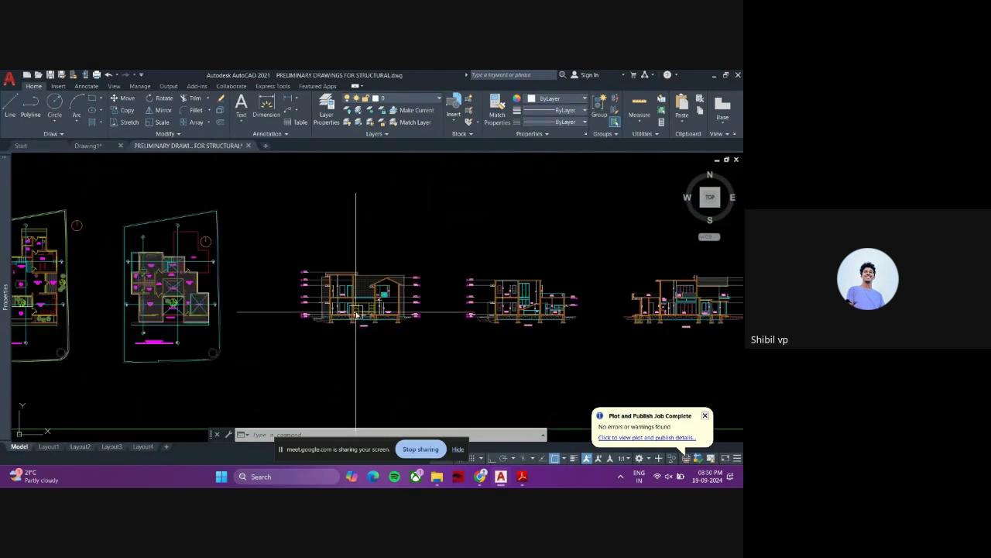
scroll(356, 306, up, 3)
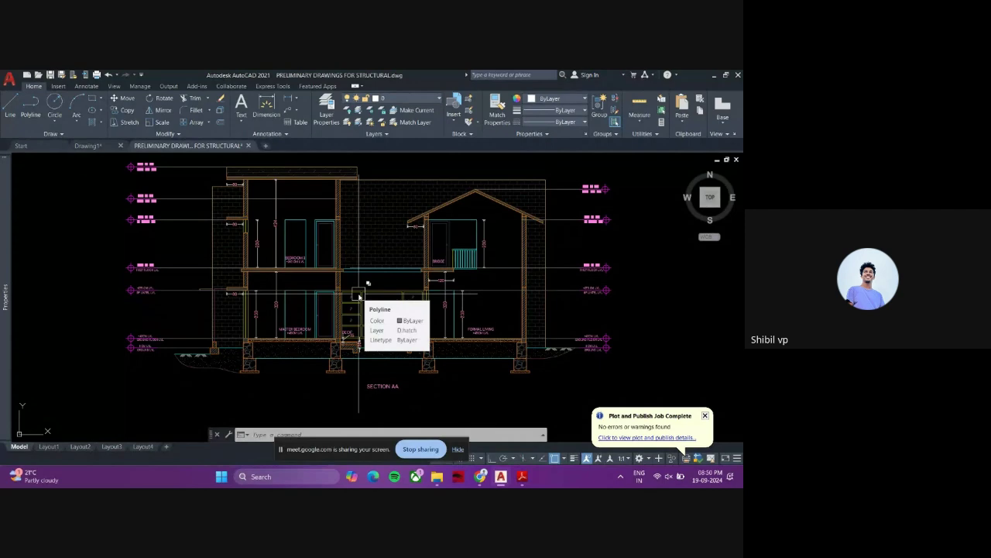
scroll(279, 329, up, 2)
scroll(230, 327, up, 3)
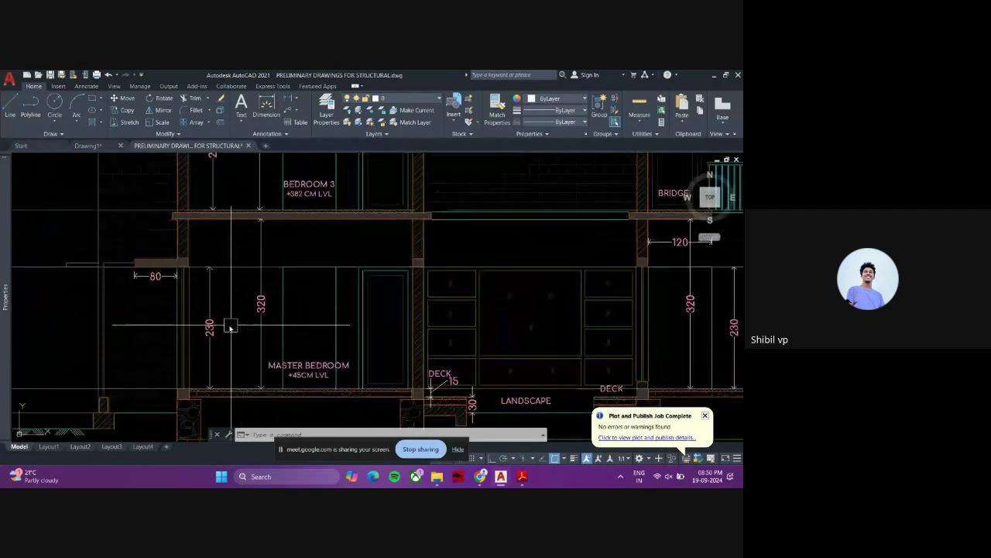
scroll(239, 338, up, 3)
scroll(303, 332, down, 5)
scroll(301, 316, up, 7)
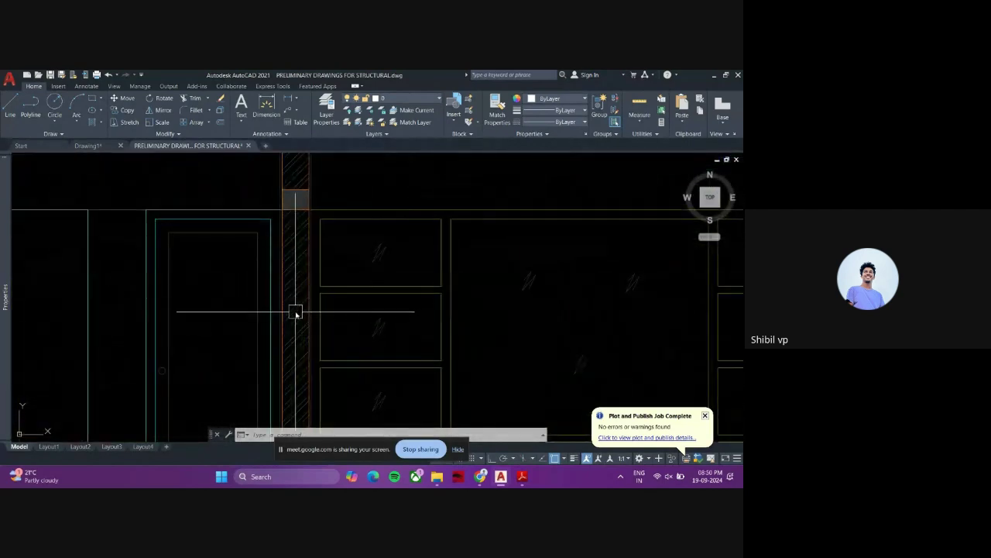
middle_drag(294, 315, 292, 362)
scroll(293, 245, up, 2)
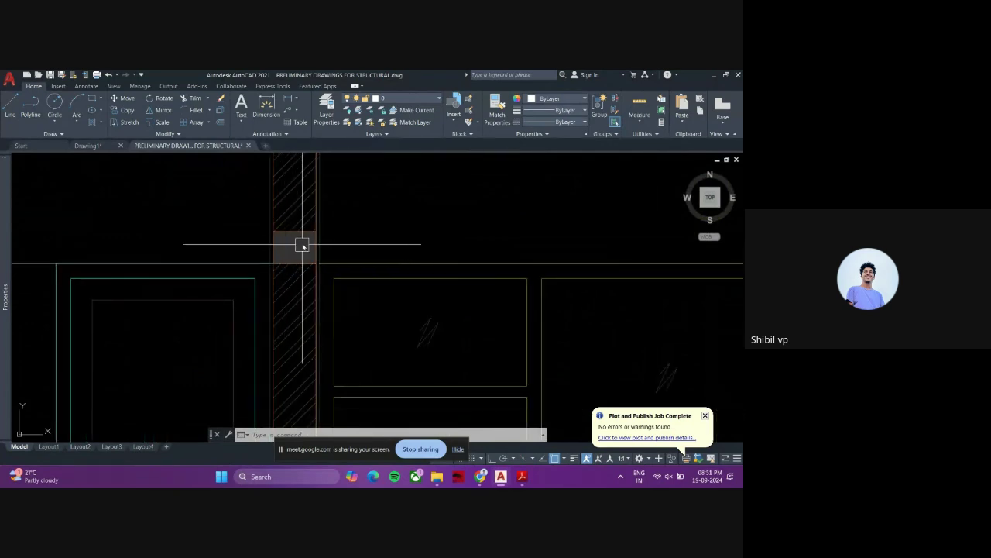
scroll(294, 254, down, 2)
middle_drag(295, 254, 301, 326)
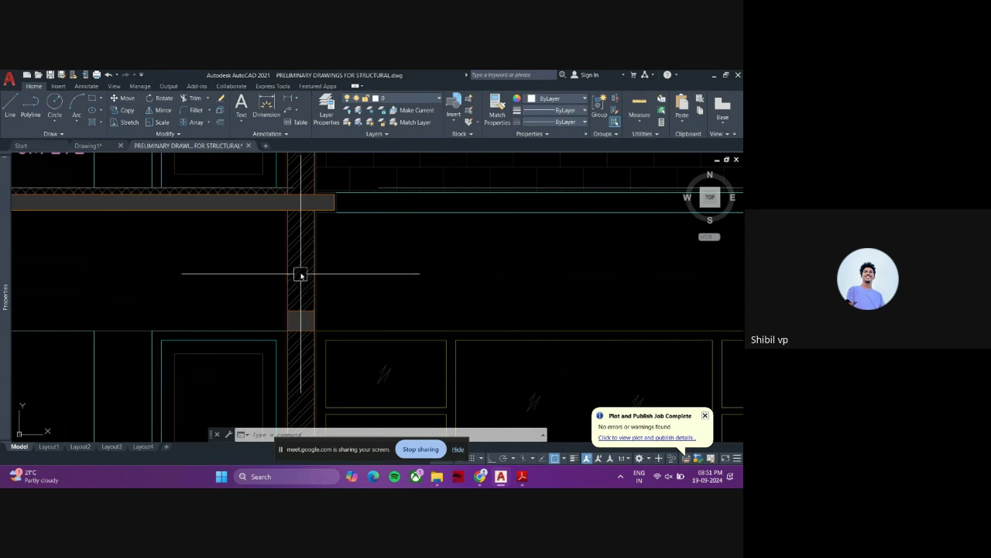
scroll(303, 272, down, 3)
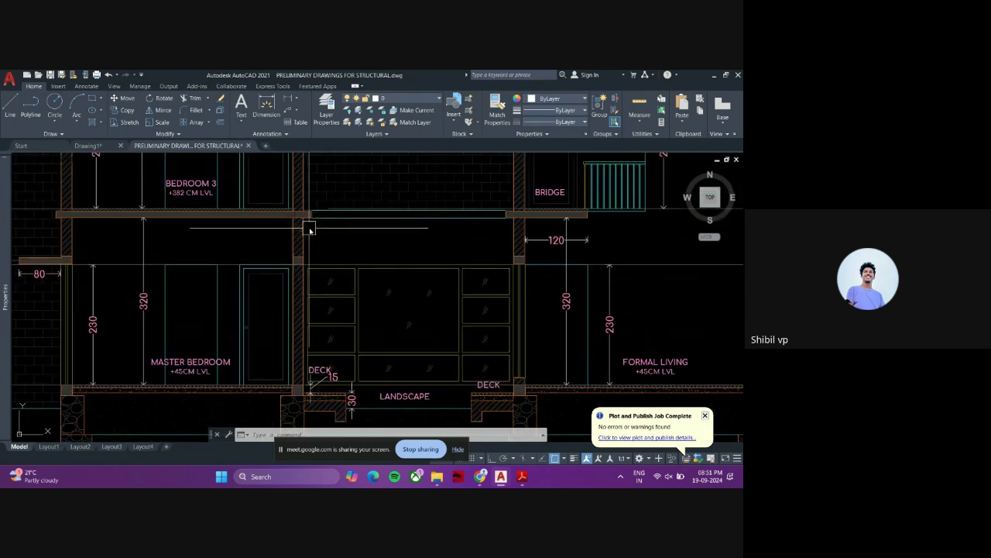
scroll(310, 295, down, 3)
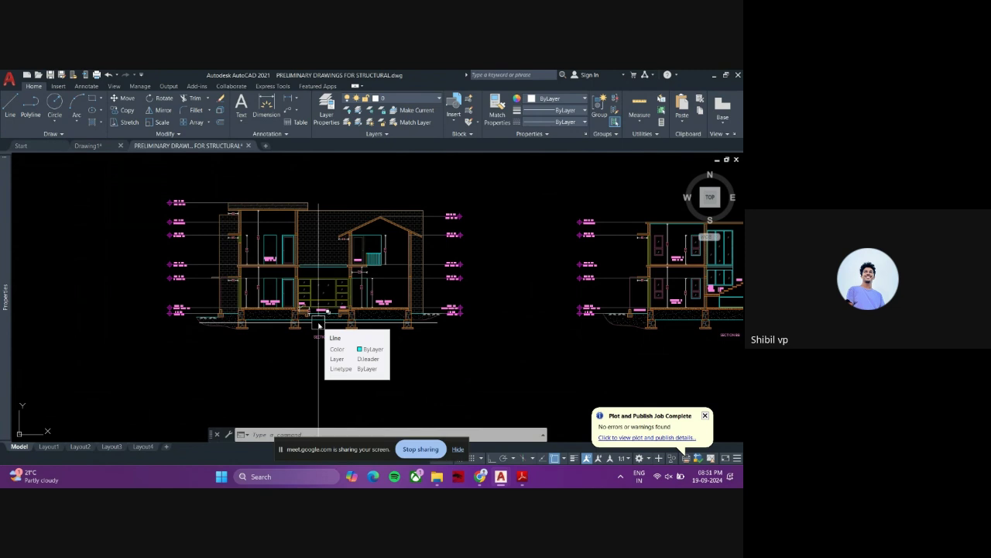
- Examine the stone footings and floor layers beneath the master bedroom in Section AA, inspecting the floor finish hatch
scroll(318, 325, up, 8)
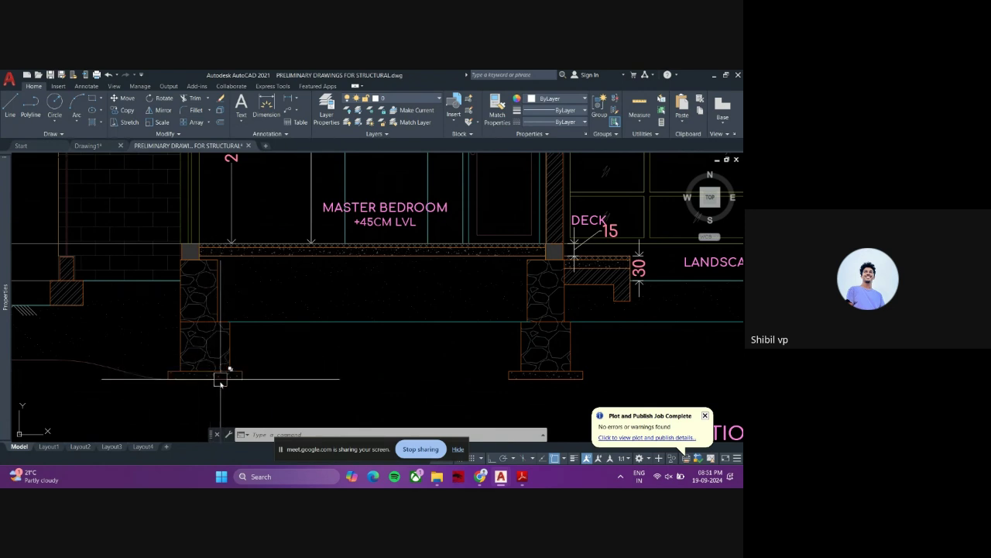
middle_drag(423, 341, 291, 347)
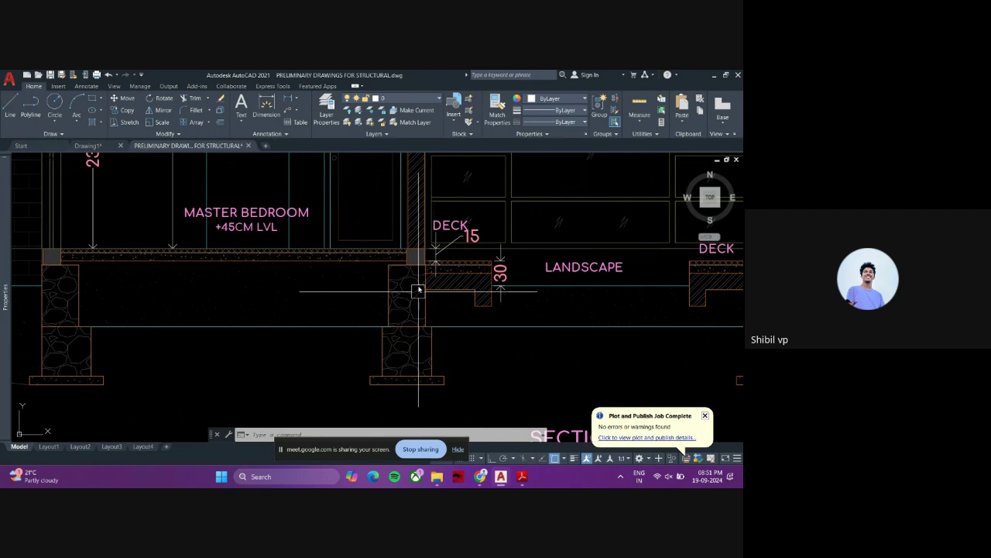
middle_drag(408, 289, 350, 345)
scroll(195, 325, up, 6)
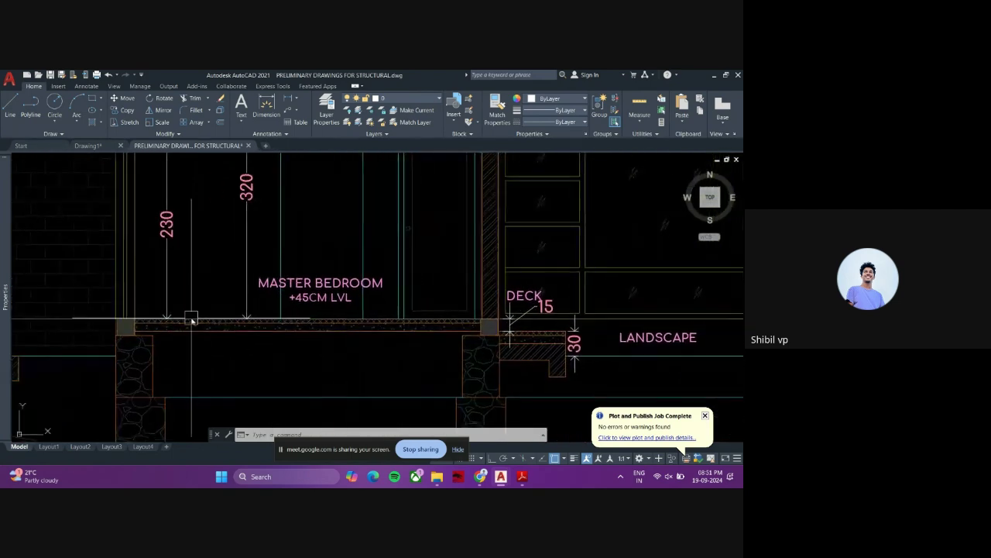
scroll(205, 335, down, 2)
scroll(228, 337, up, 4)
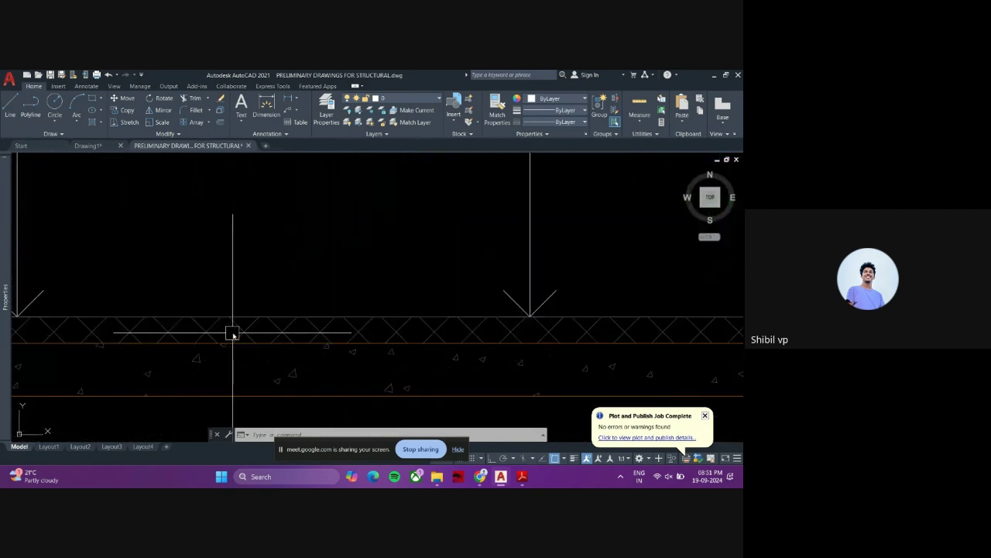
click(242, 337)
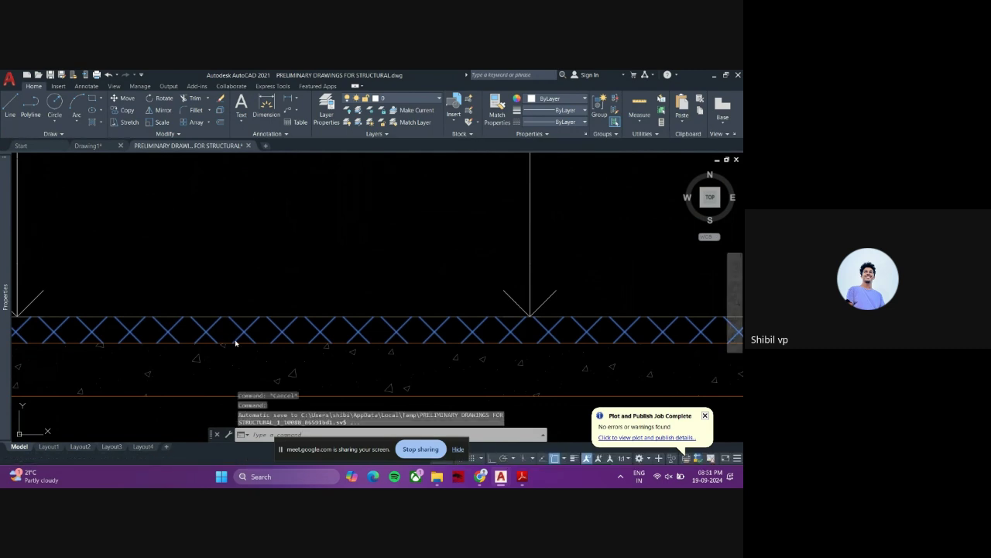
click(236, 340)
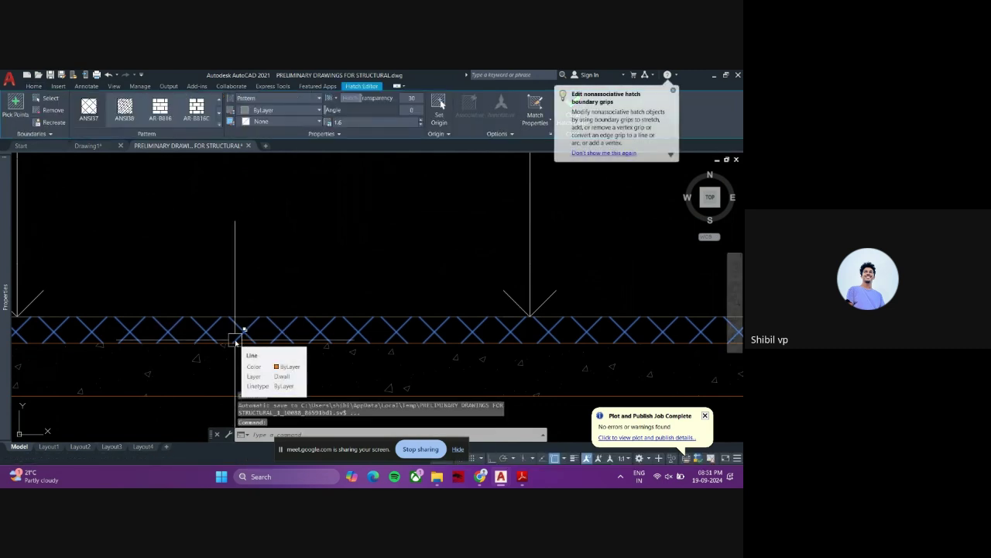
scroll(206, 314, down, 5)
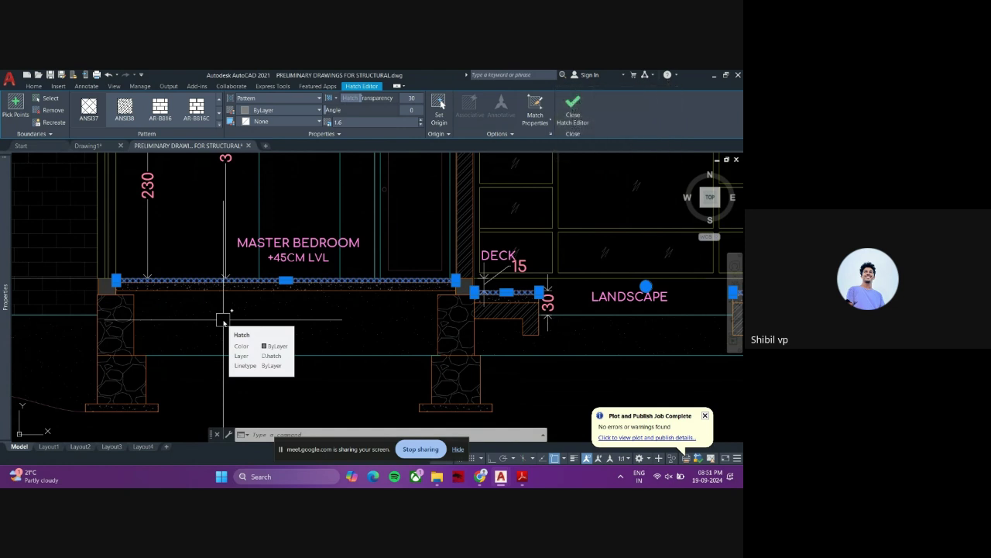
key(Escape)
key(Escape)
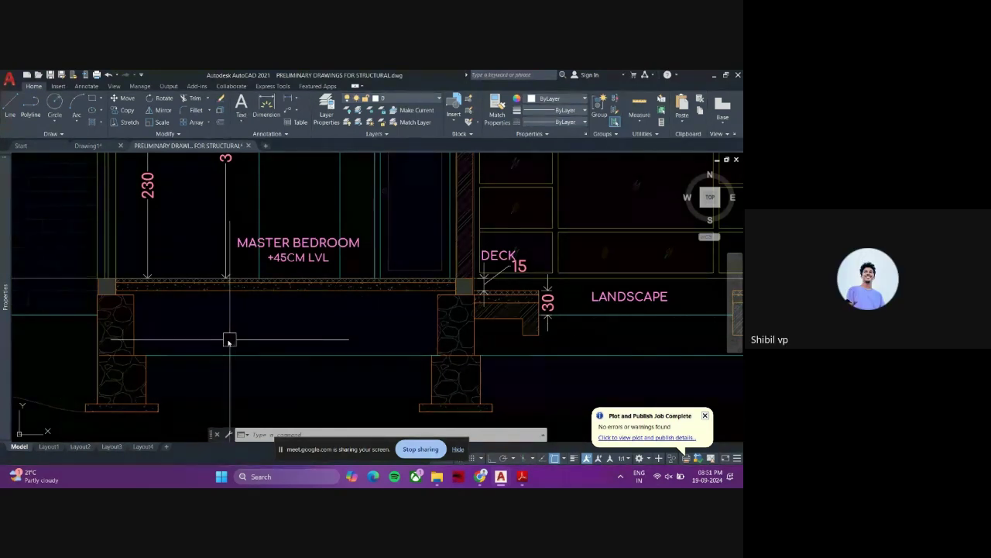
- Review the floor plans alongside Section AA and the neighbouring sections within the full drawing set
scroll(227, 340, down, 5)
scroll(341, 375, down, 2)
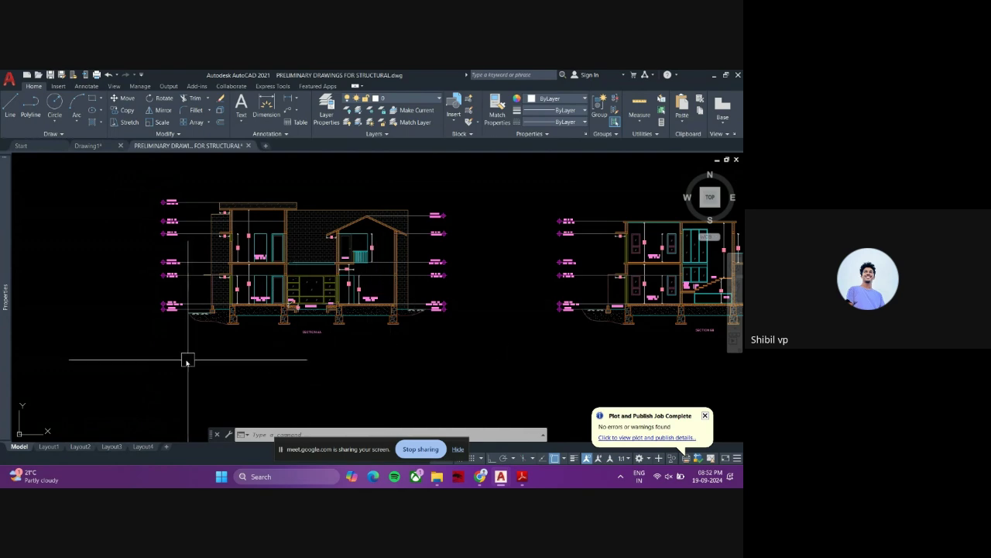
scroll(327, 336, down, 4)
middle_drag(183, 342, 305, 343)
scroll(126, 314, up, 4)
mouse_move(125, 314)
middle_down()
mouse_move(201, 315)
mouse_move(202, 333)
middle_up()
scroll(182, 325, down, 4)
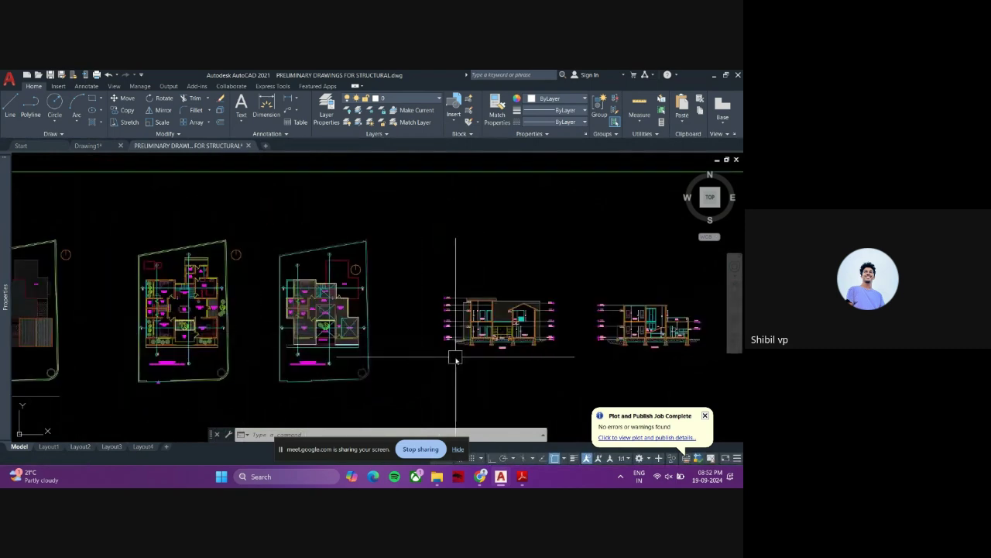
middle_drag(505, 355, 252, 347)
scroll(253, 341, up, 6)
scroll(248, 320, up, 2)
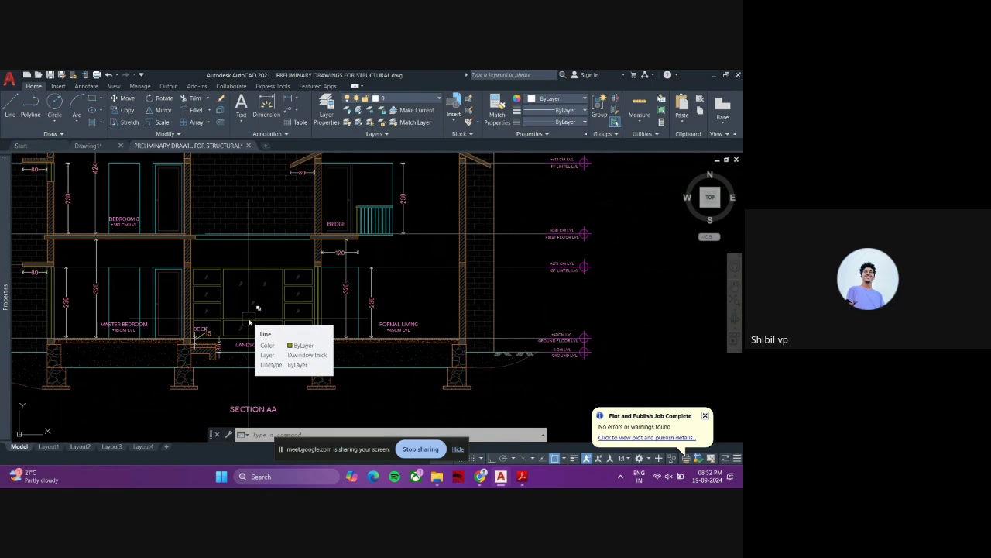
scroll(249, 317, down, 5)
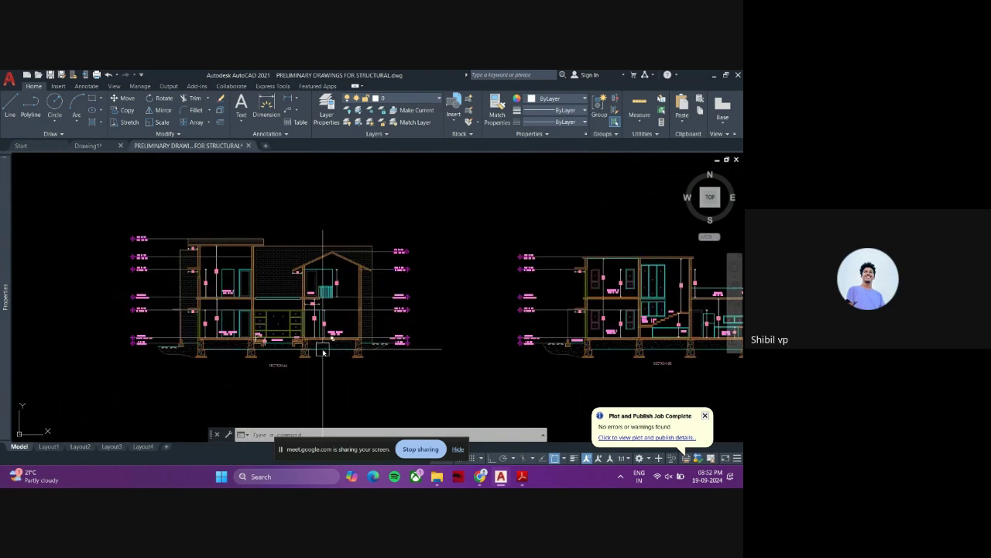
scroll(323, 352, down, 4)
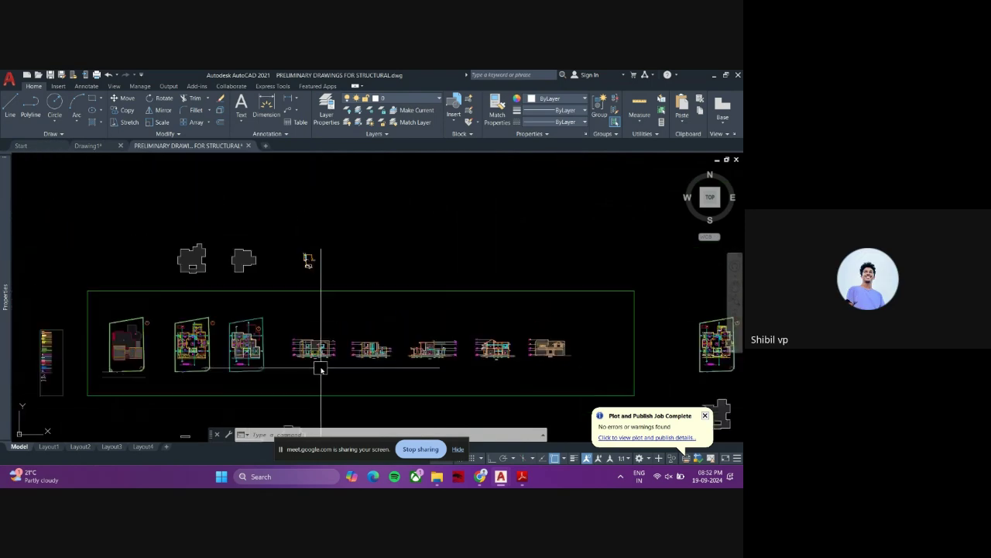
- Check Drawing1, return to the preliminary structural drawing, and search around the plan copies and empty site outlines
click(91, 145)
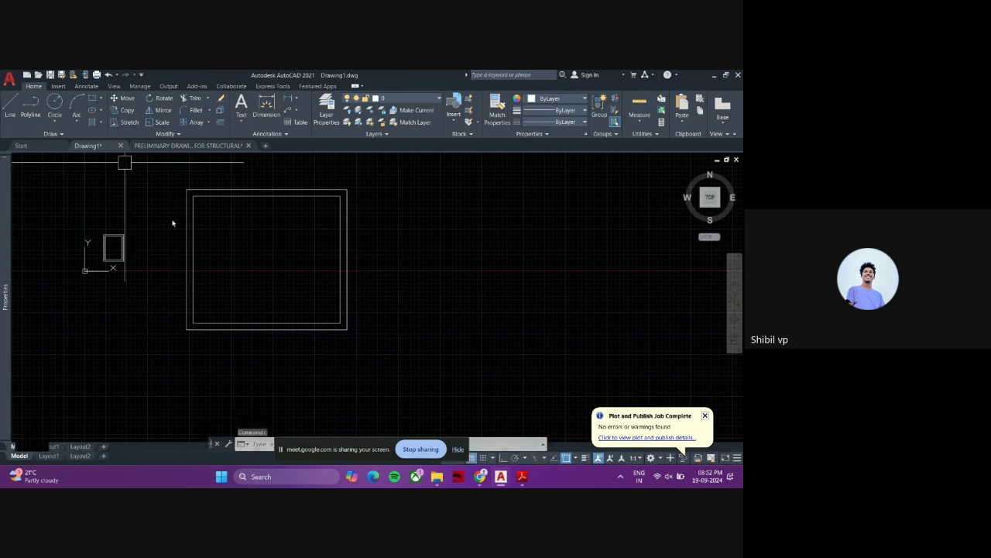
click(182, 144)
scroll(156, 280, down, 4)
scroll(155, 280, down, 2)
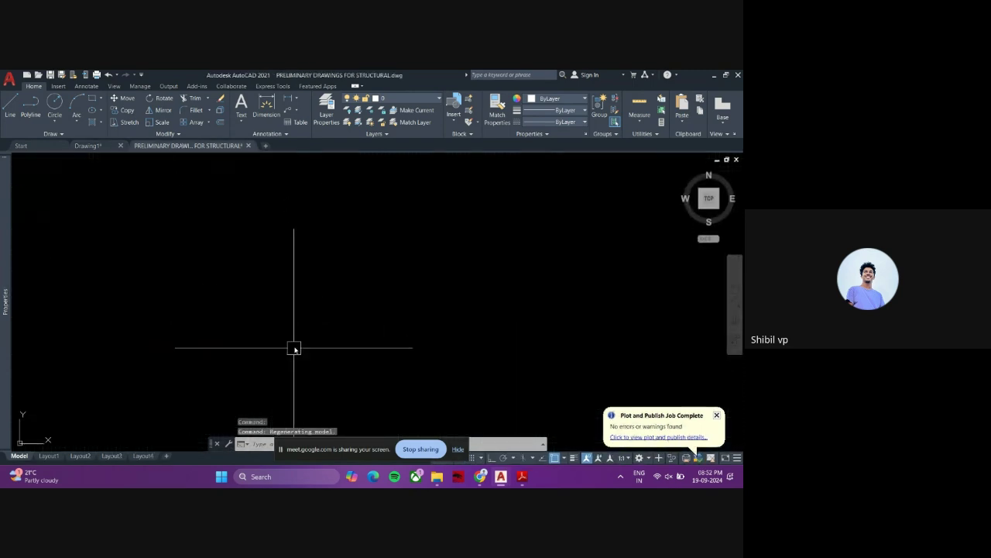
scroll(253, 300, up, 2)
scroll(406, 379, up, 6)
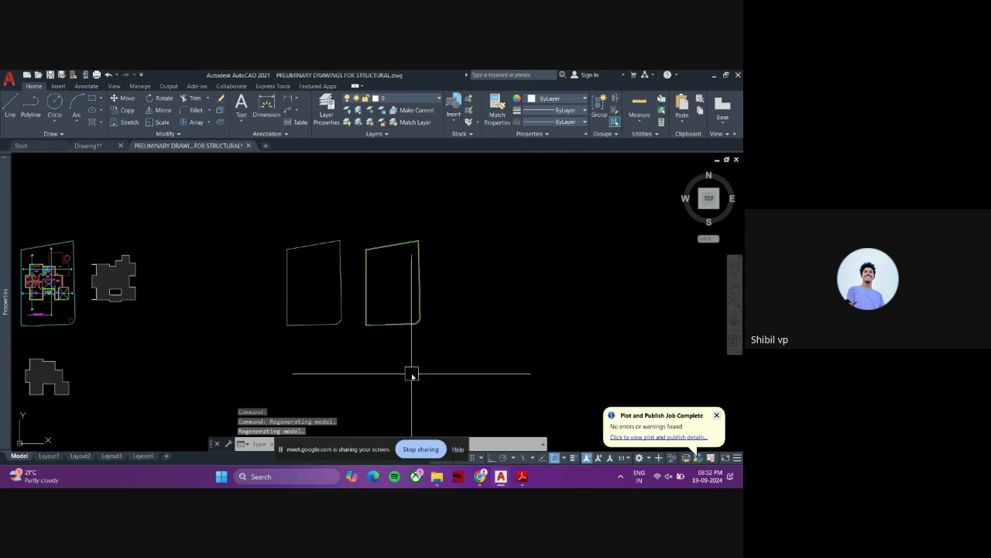
scroll(283, 299, down, 4)
scroll(268, 320, down, 4)
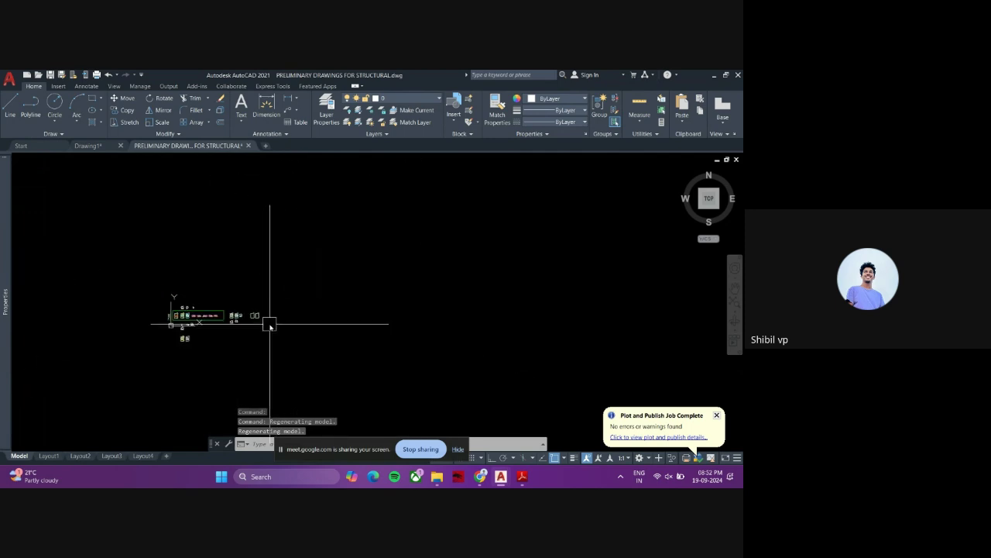
scroll(379, 338, up, 6)
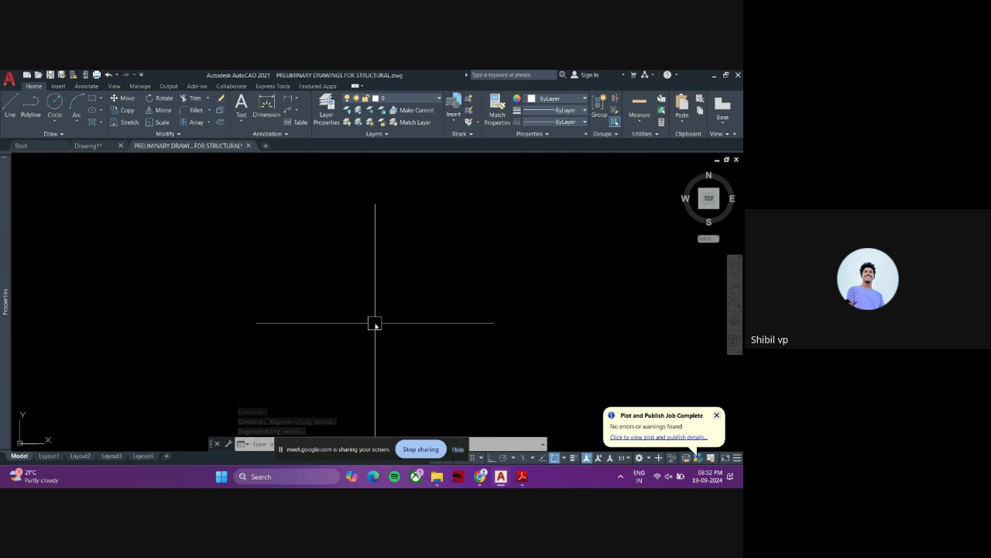
scroll(370, 323, down, 3)
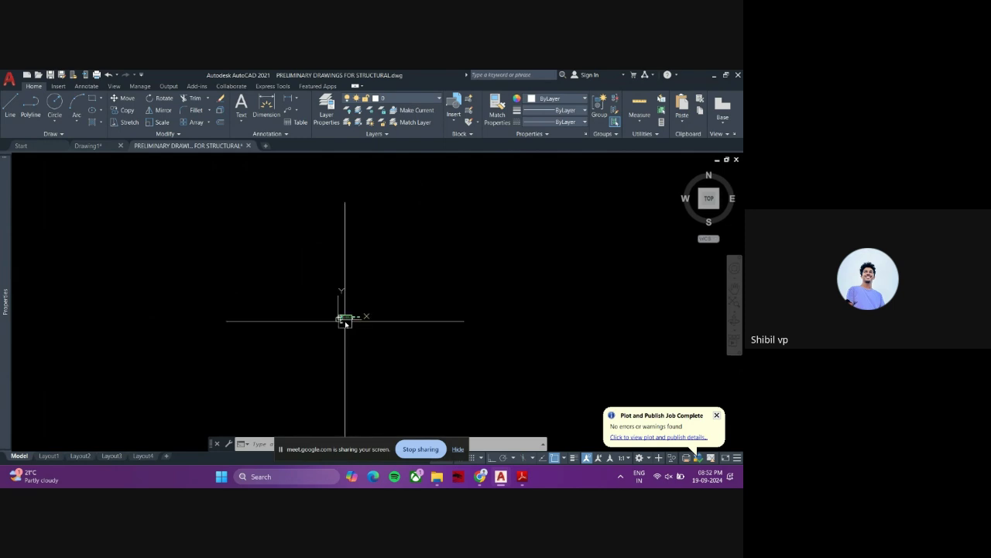
scroll(377, 328, down, 4)
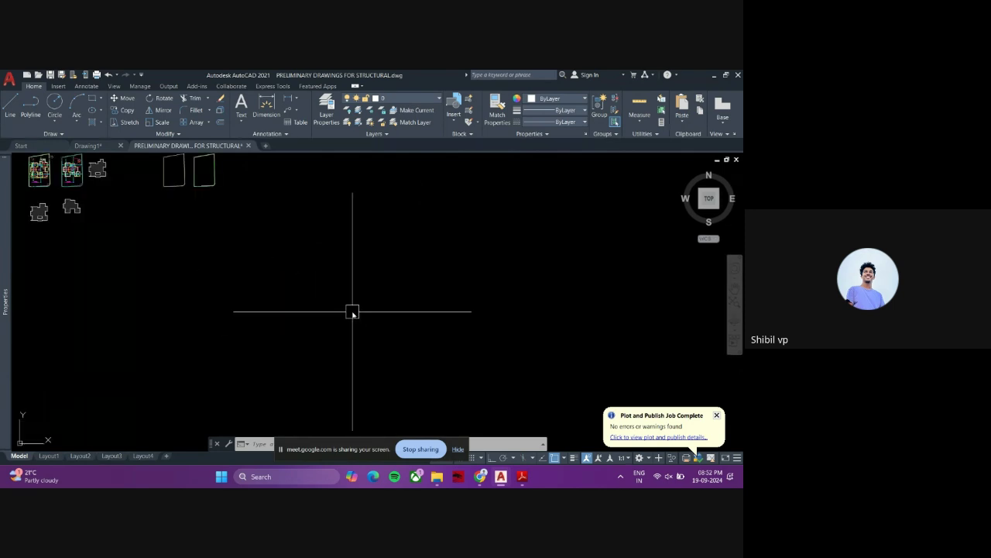
middle_drag(327, 288, 354, 341)
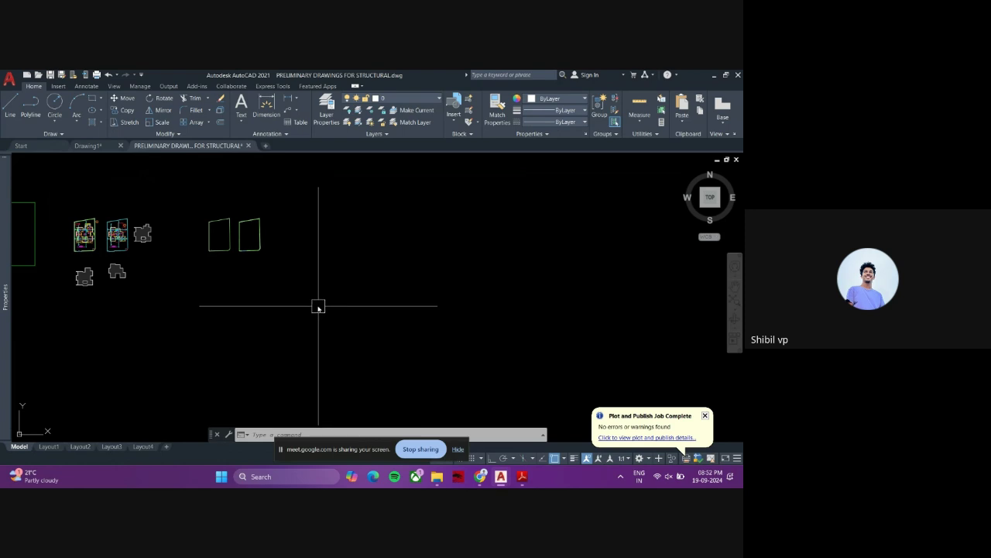
scroll(261, 253, up, 4)
middle_drag(261, 253, 365, 270)
scroll(366, 271, down, 2)
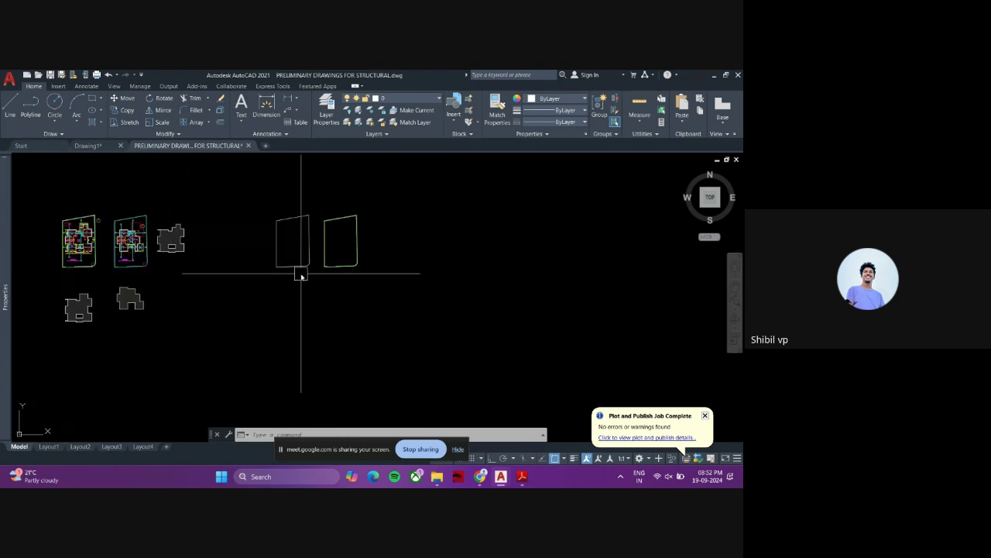
middle_drag(303, 277, 386, 294)
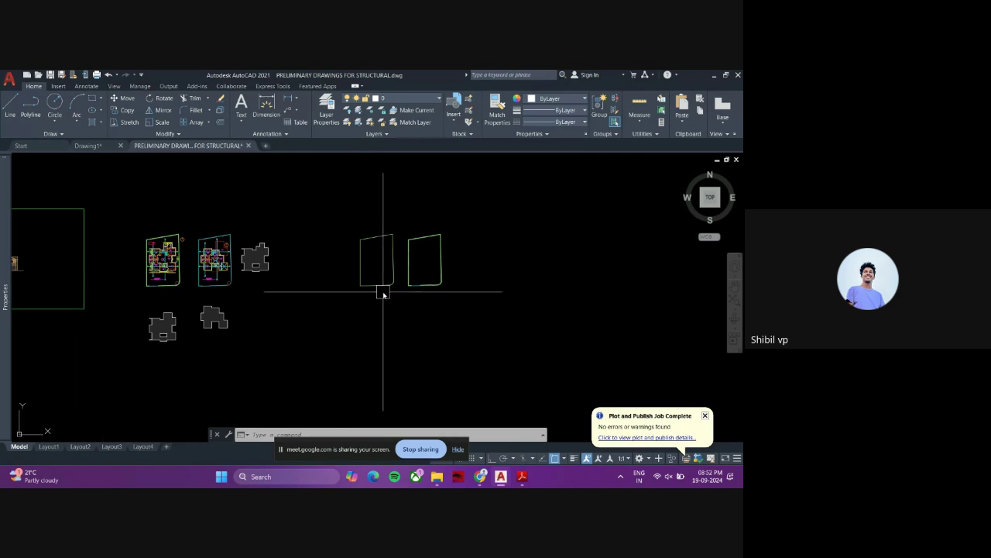
- Undo the recent edits, including the last move and the grouped layer changes, back to the separate bedroom-and-toilet plan
key(ctrl+z)
key(ctrl+z)
key(ctrl+z)
key(ctrl+z)
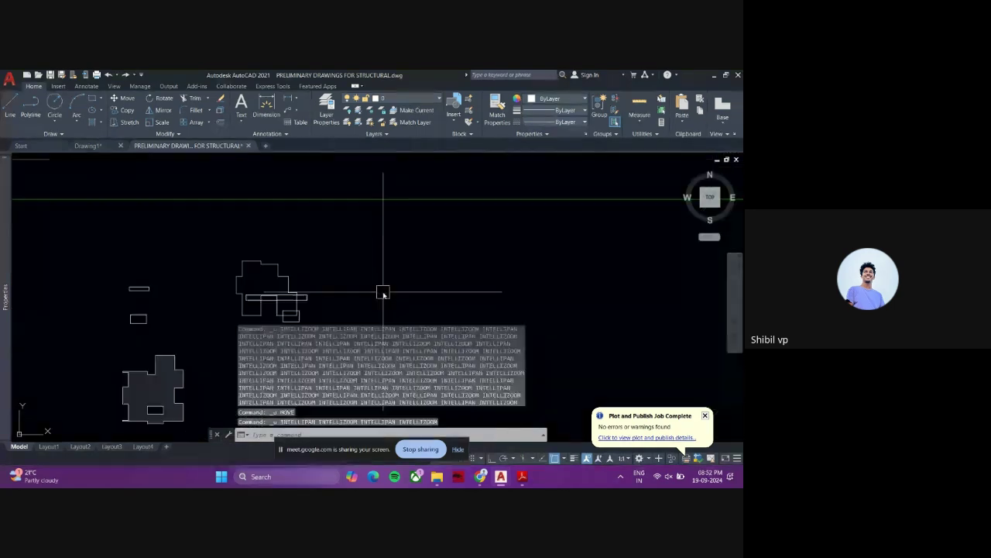
key(ctrl+z)
key(ctrl+z)
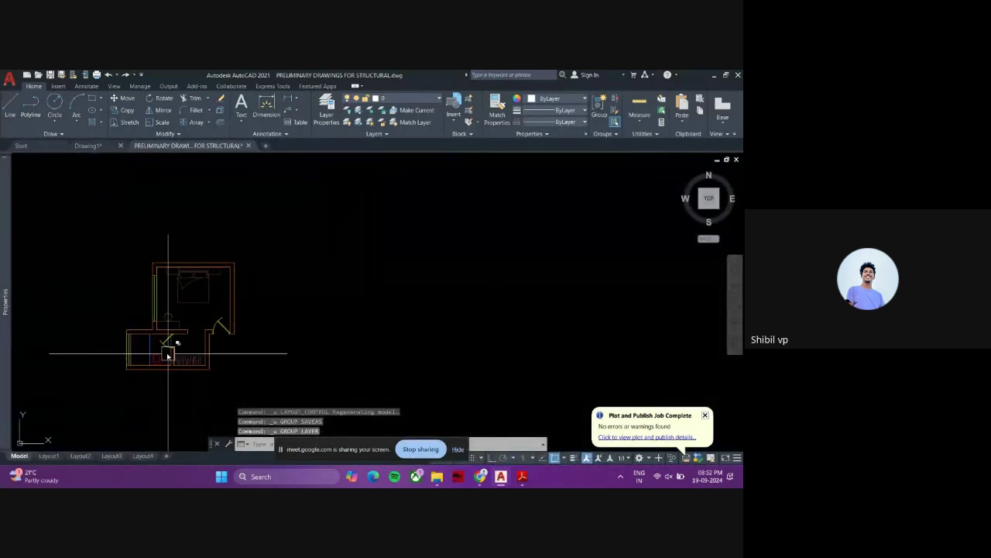
scroll(170, 313, up, 3)
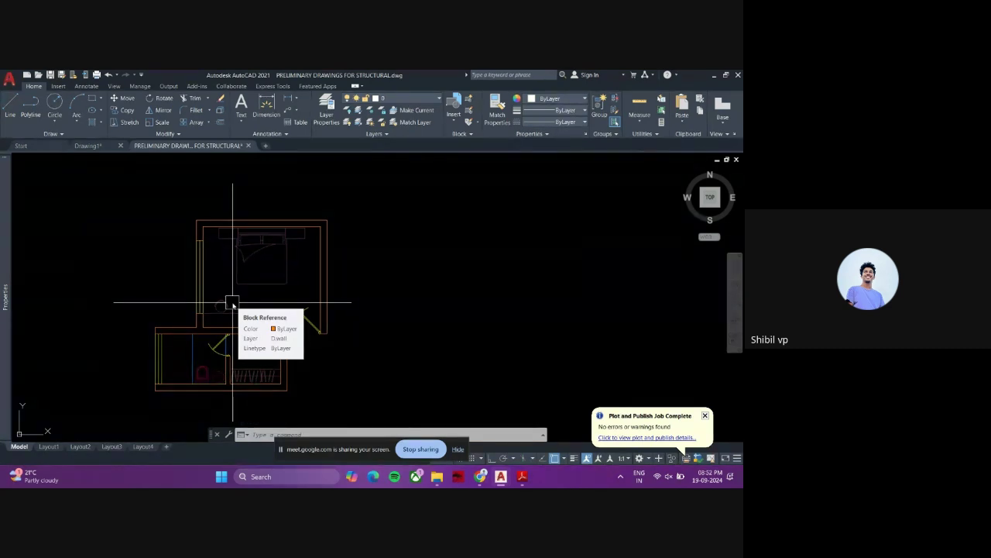
- Draw a straight horizontal section line across the bedroom through the bed, extending past both side walls, with Ortho on
key(Escape)
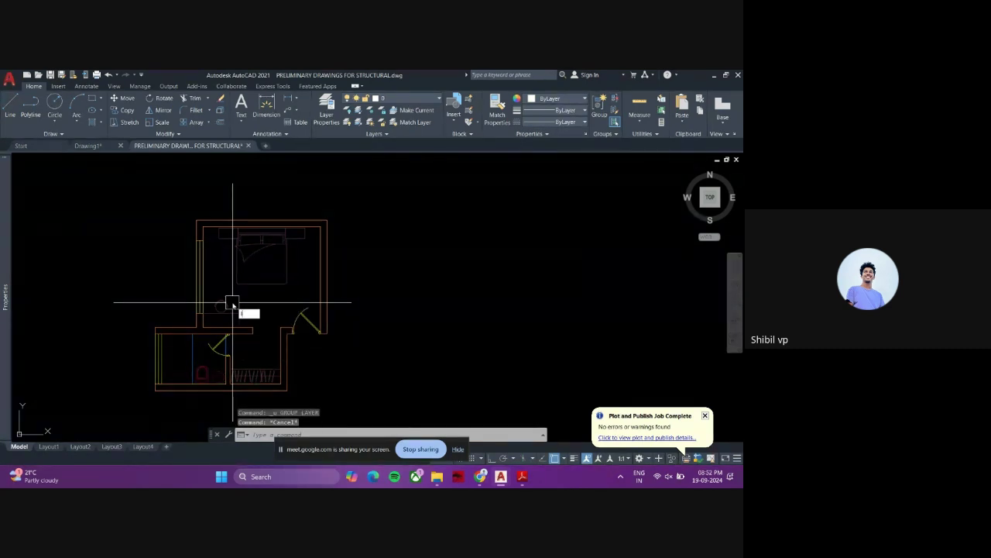
text(l)
key(Return)
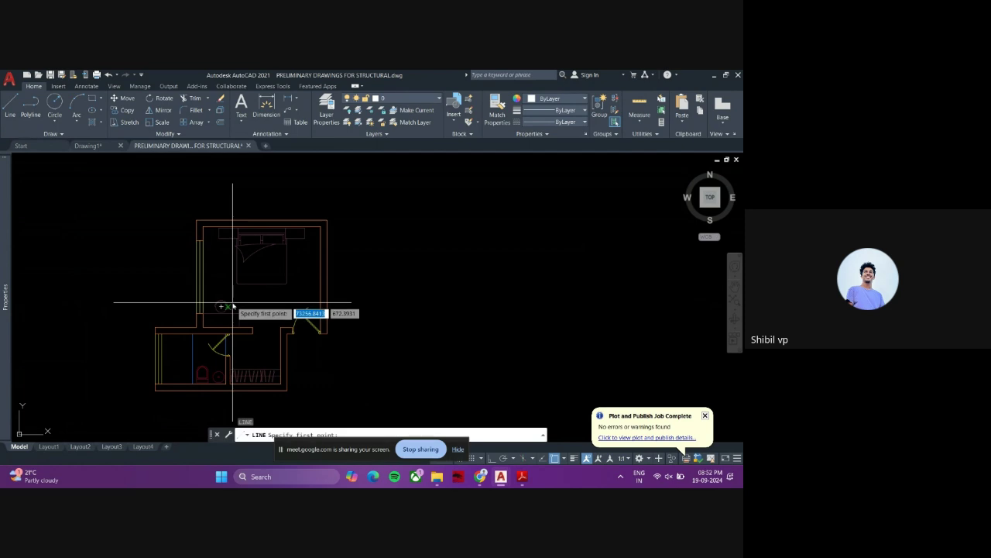
click(159, 281)
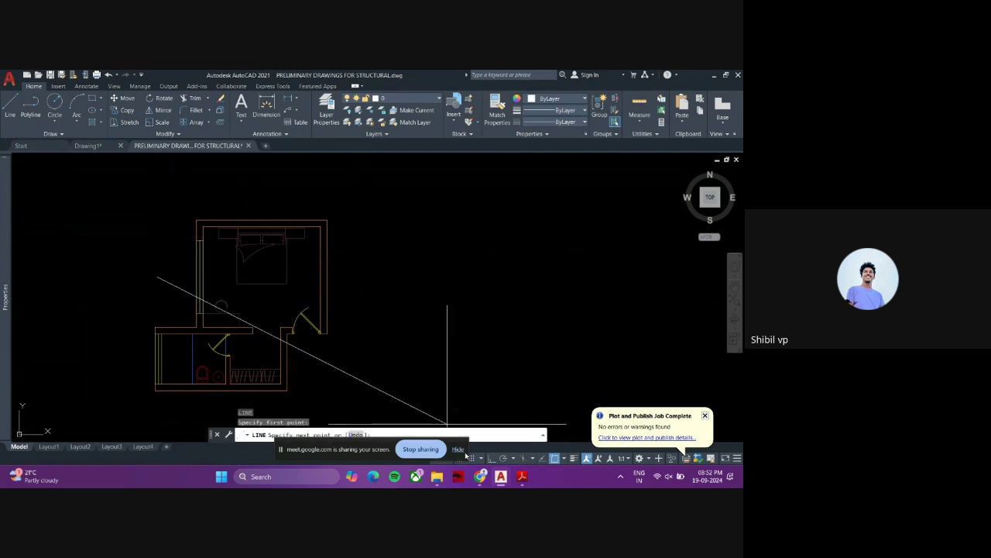
key(F8)
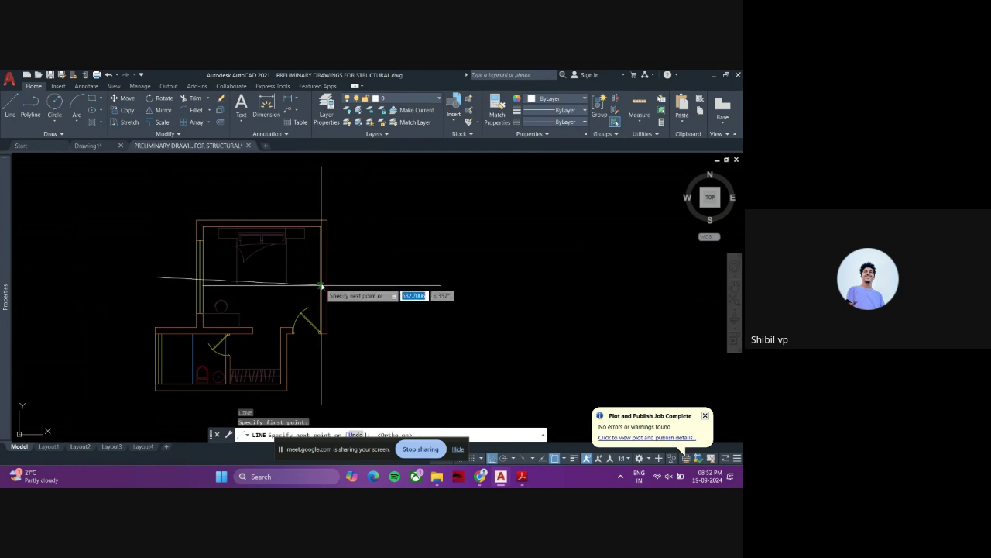
click(358, 277)
key(Return)
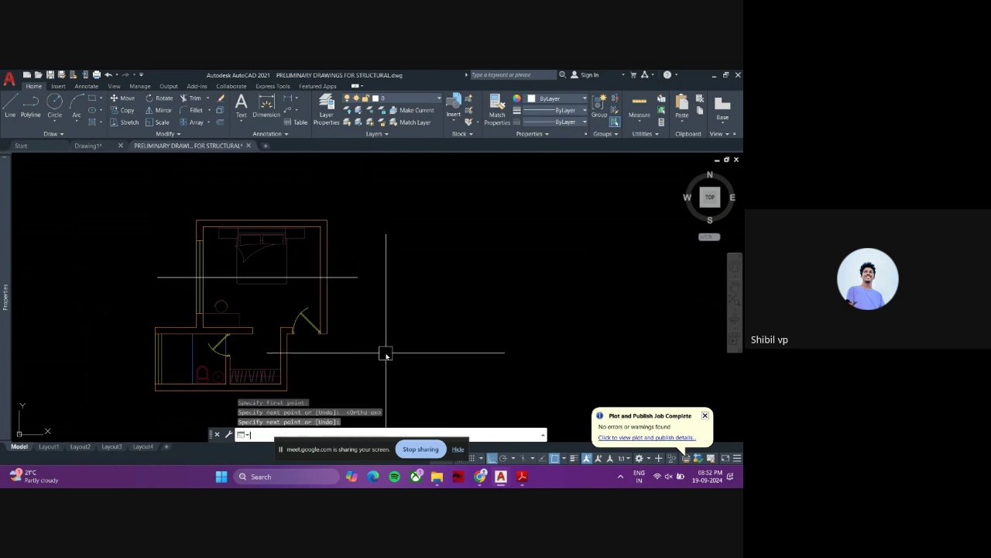
- Place vertical construction lines (XLINE) through the outer and inner faces of the bedroom's window-side wall at the section line
middle_drag(207, 226, 203, 241)
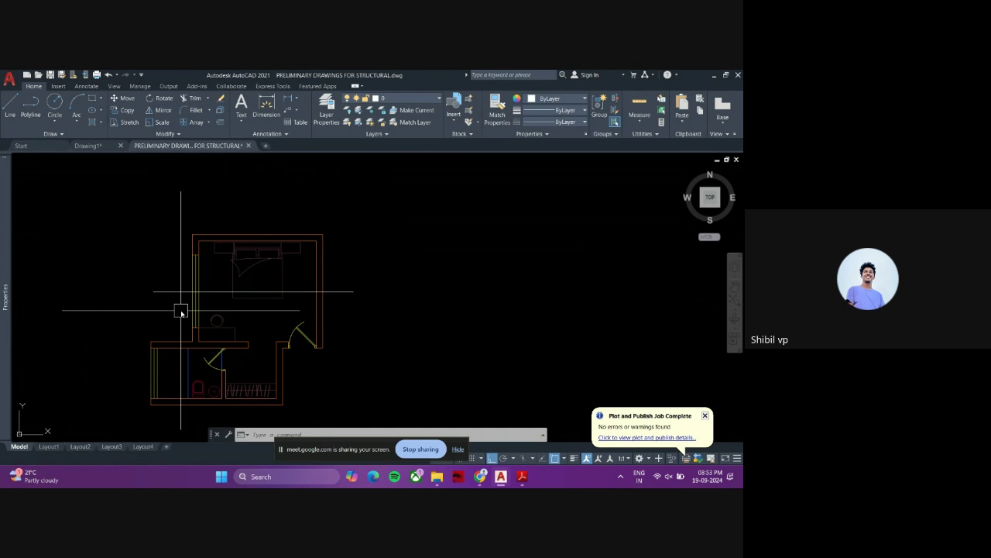
key(Escape)
key(Escape)
text(x)
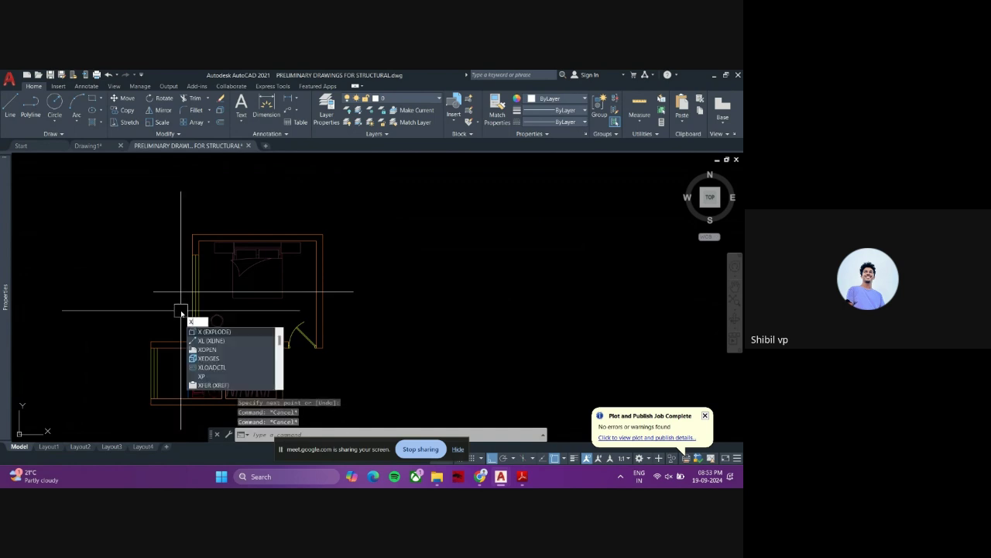
text(l)
key(Return)
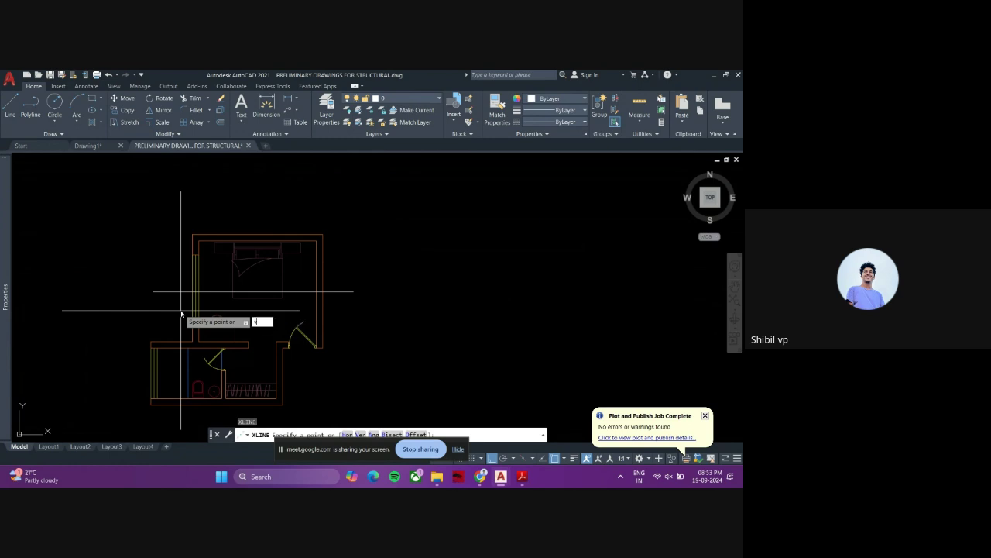
key(Return)
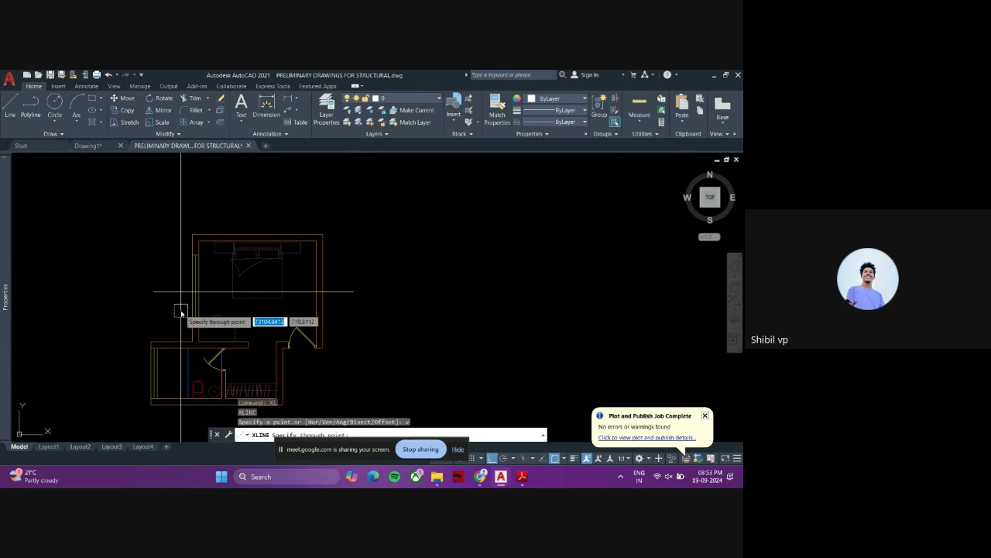
scroll(263, 309, down, 2)
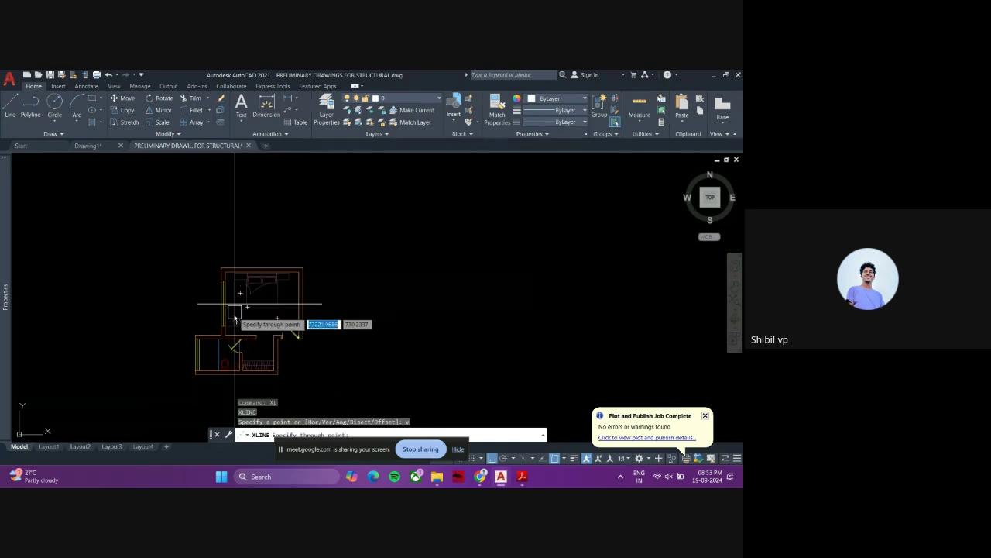
scroll(235, 313, up, 3)
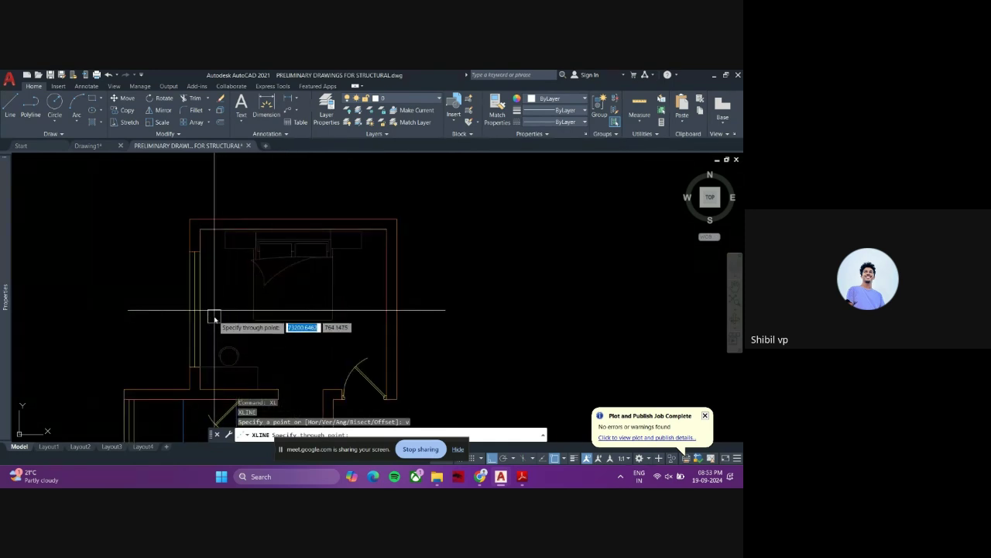
scroll(214, 317, up, 2)
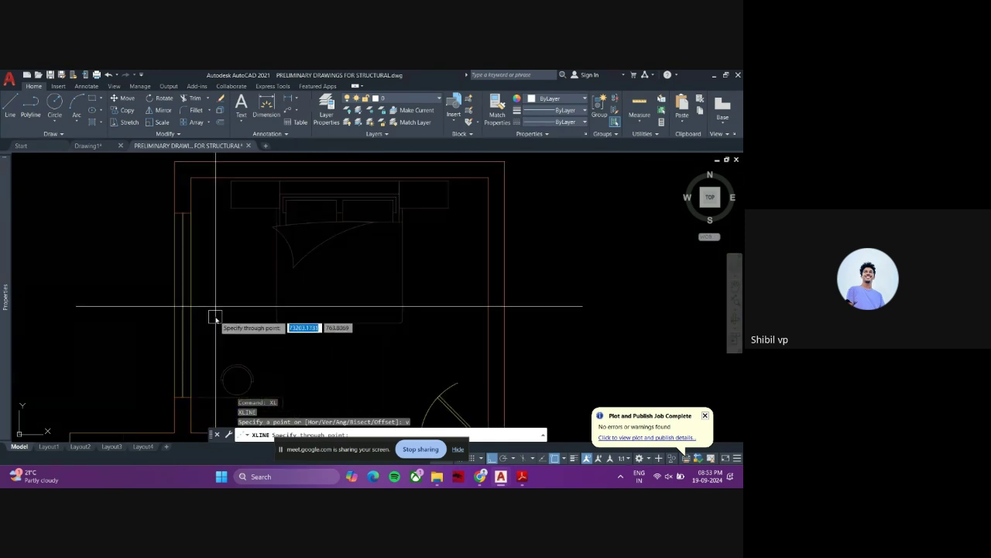
click(176, 308)
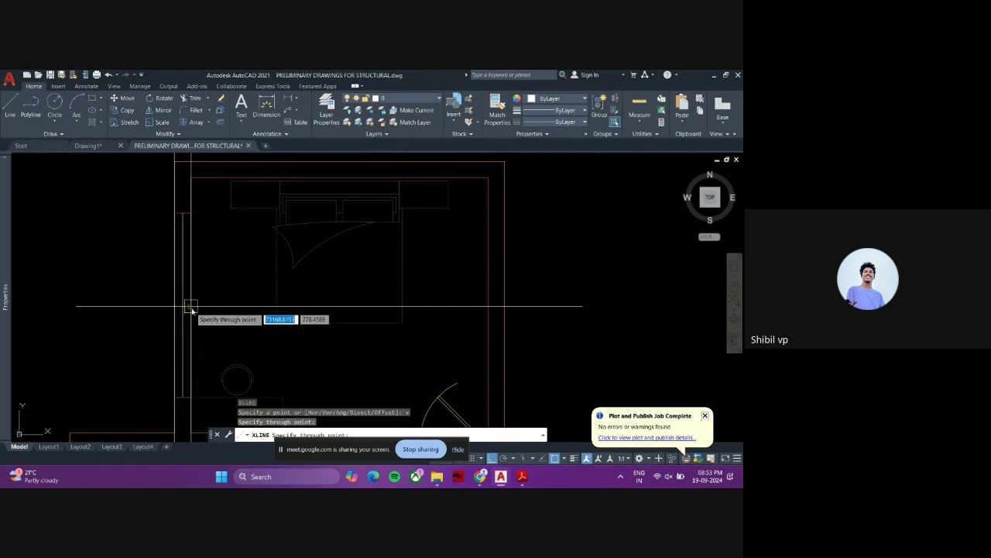
- Add vertical construction lines through the inner and outer faces of the opposite bedroom wall, completing the wall projections
scroll(160, 328, down, 2)
scroll(372, 334, up, 2)
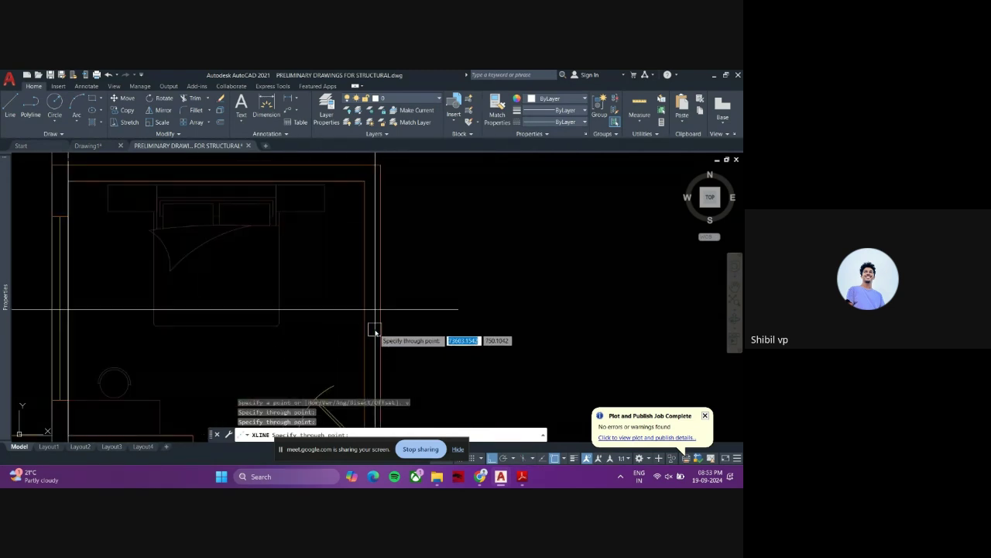
click(365, 311)
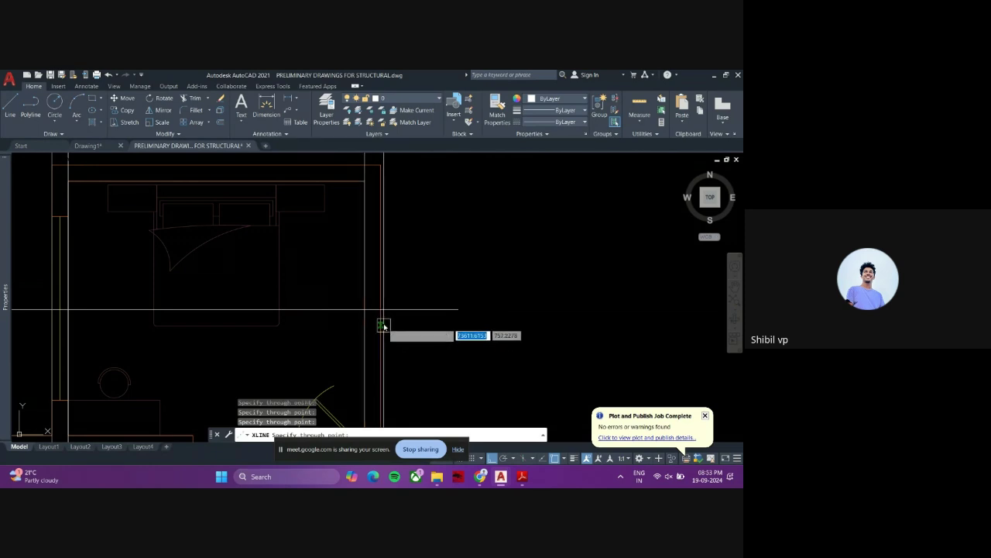
scroll(346, 344, down, 2)
key(Escape)
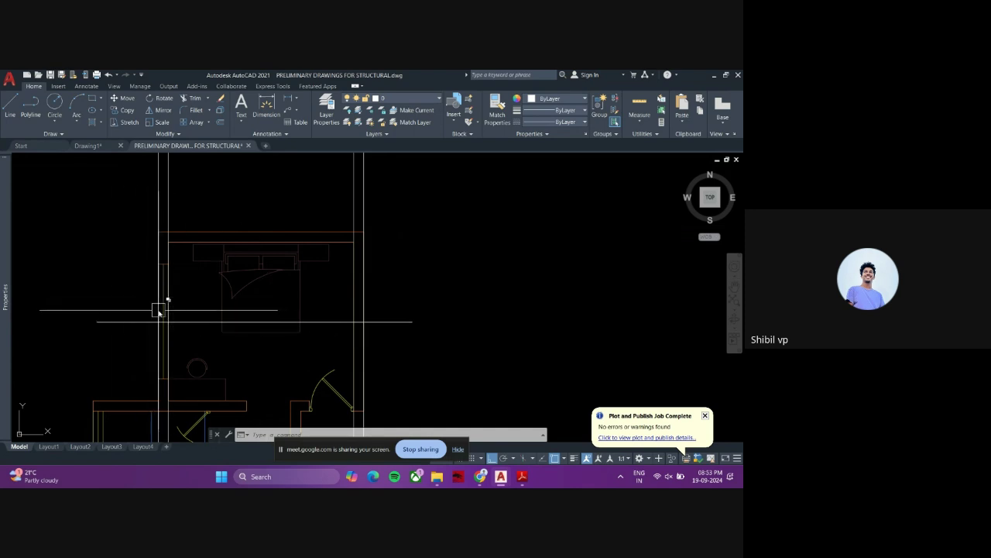
- Place a horizontal construction line across the projected wall lines, a short distance above the bedroom plan
scroll(286, 349, down, 2)
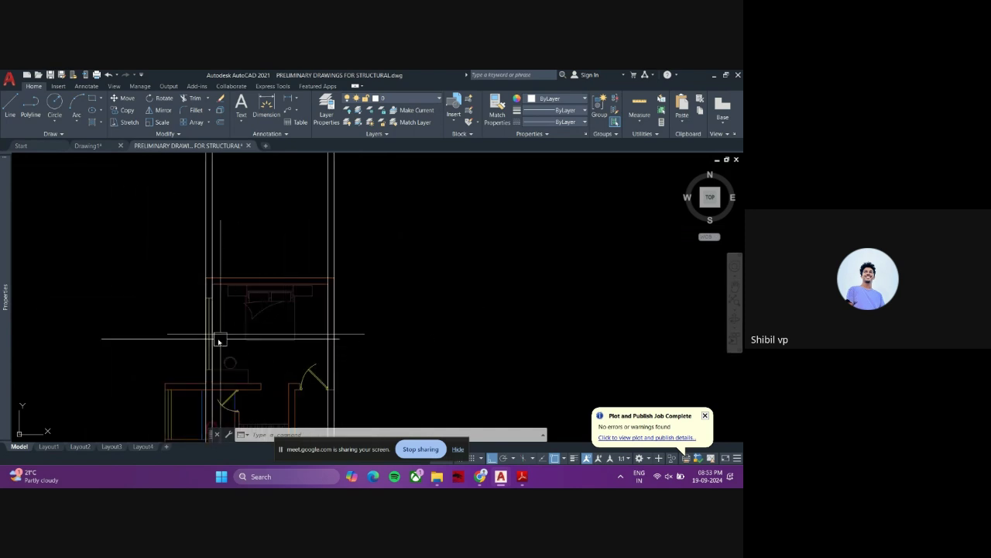
middle_drag(266, 288, 265, 343)
scroll(265, 343, down, 2)
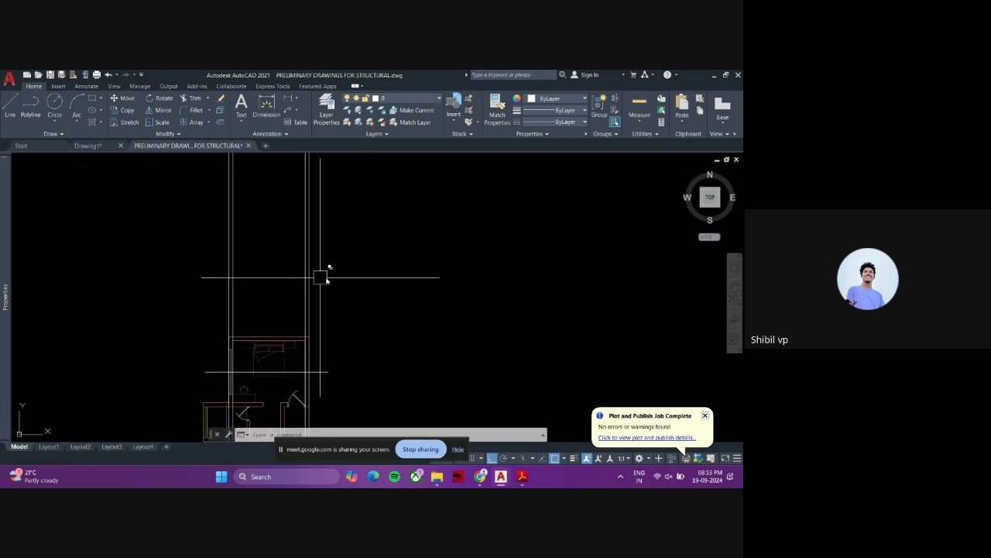
scroll(261, 317, up, 2)
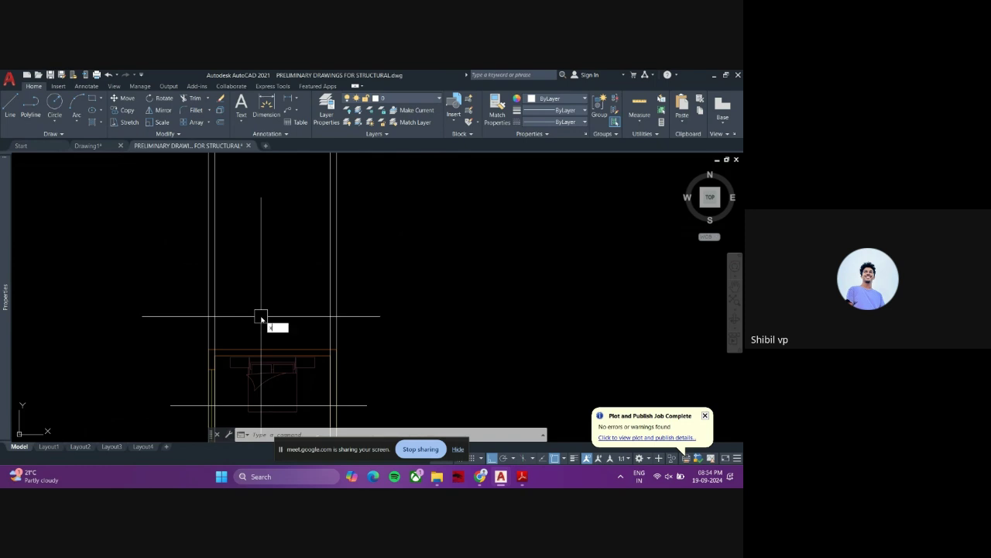
text(l)
key(Return)
text(h)
key(Return)
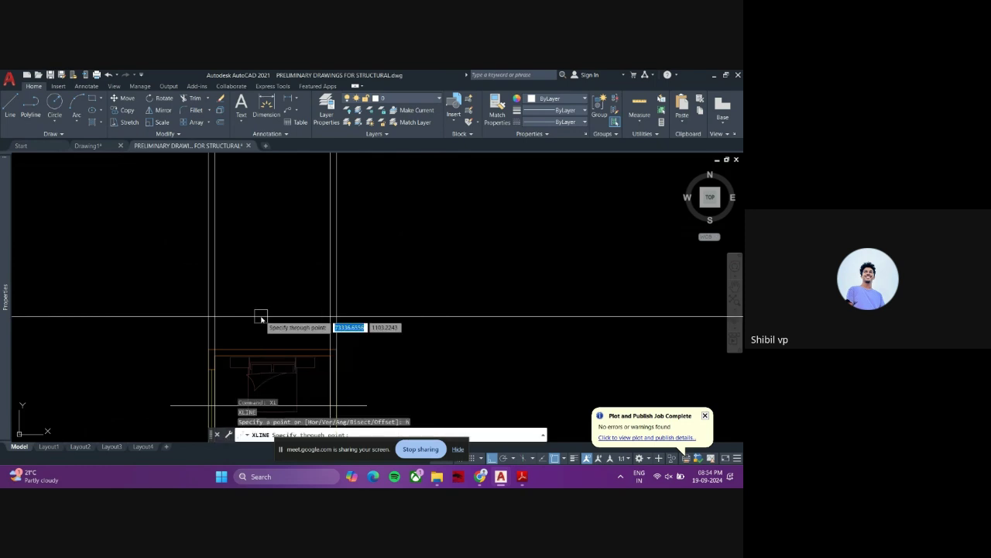
click(265, 293)
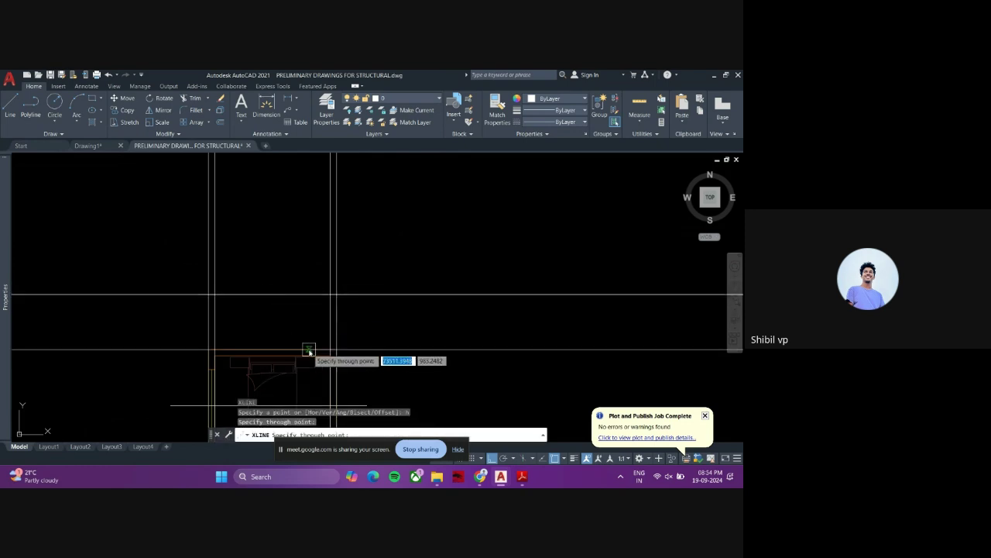
key(Escape)
key(Escape)
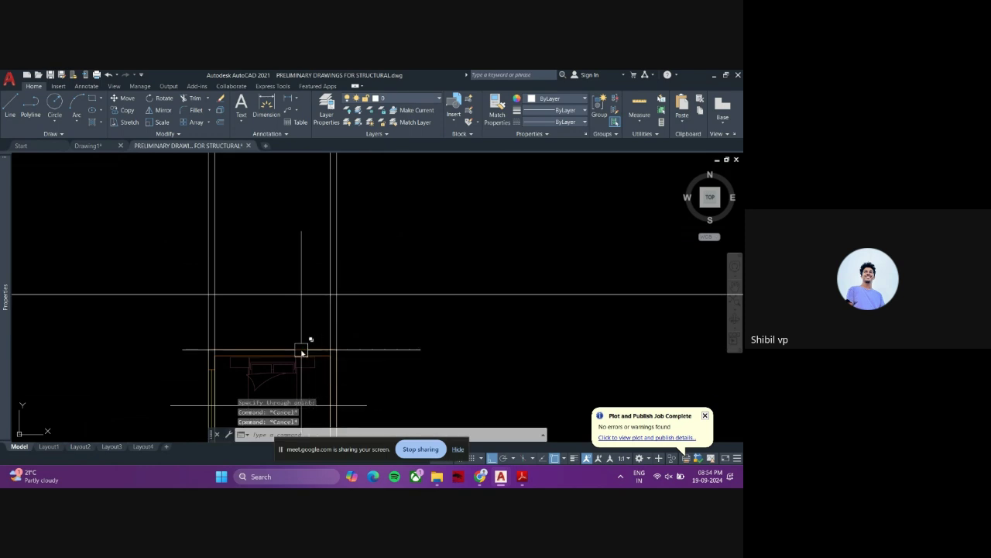
- Offset the horizontal construction line downward by 5
scroll(258, 284, up, 2)
middle_drag(248, 297, 225, 359)
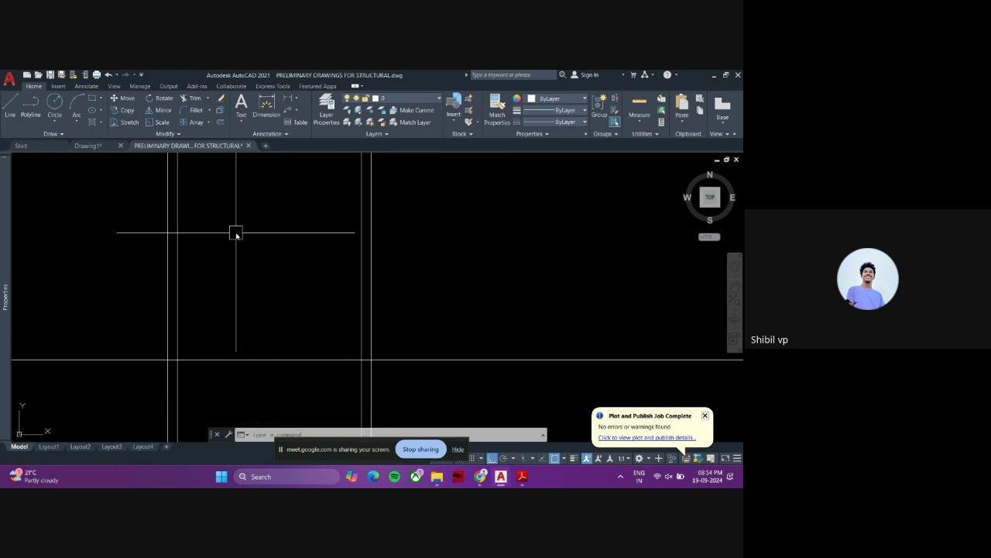
middle_drag(224, 371, 226, 361)
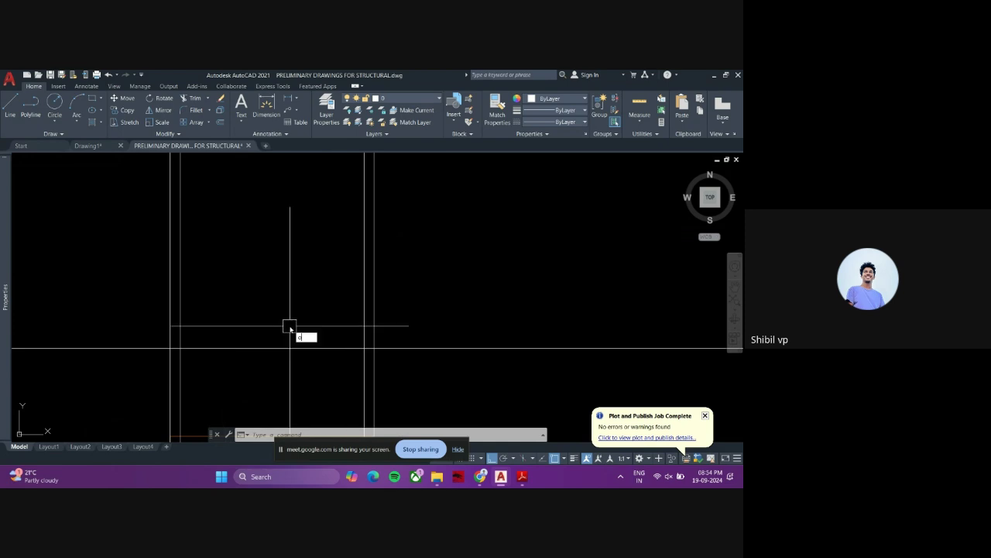
key(Return)
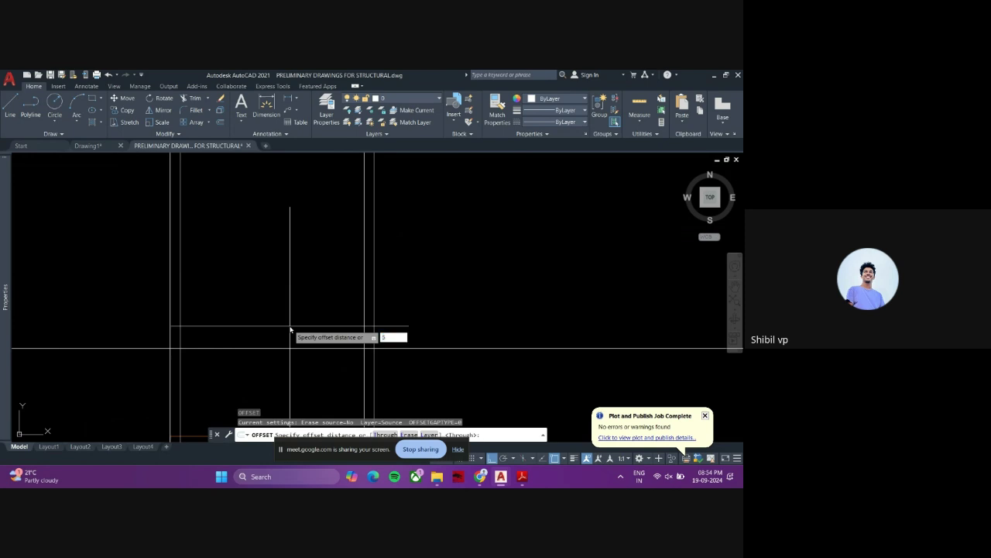
key(Return)
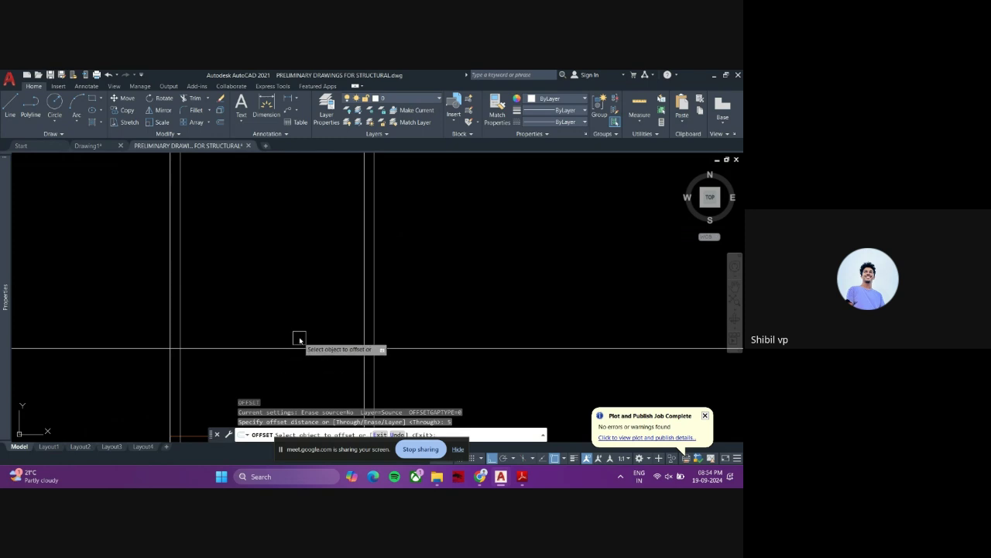
middle_drag(297, 340, 306, 291)
click(284, 296)
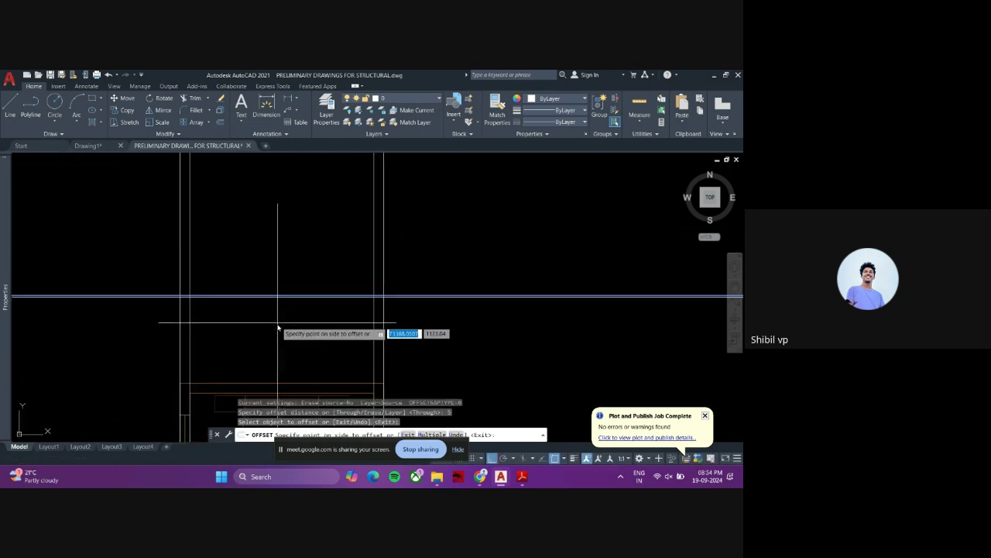
key(Return)
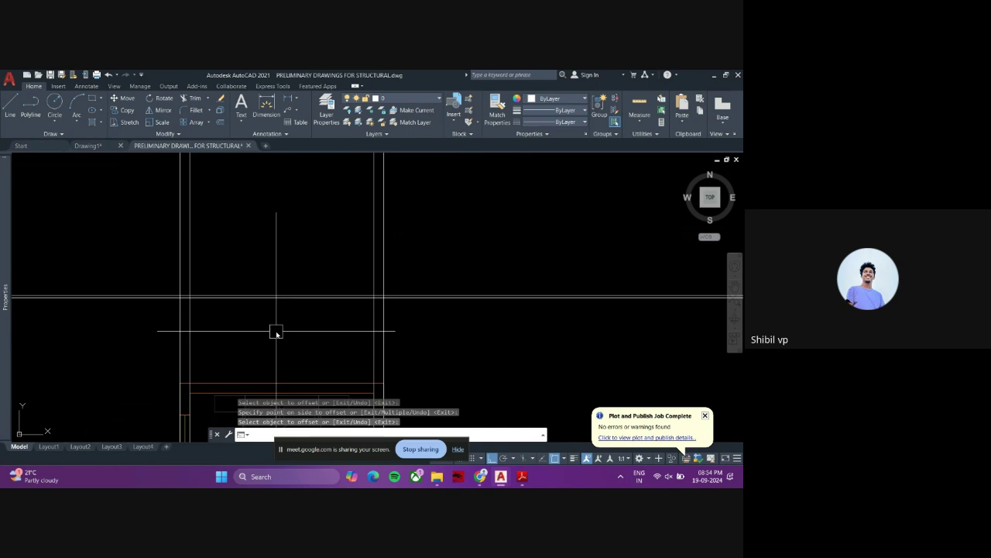
key(Escape)
key(Escape)
- Offset the lower horizontal construction line downward by 10 to add another layer line
scroll(253, 301, up, 4)
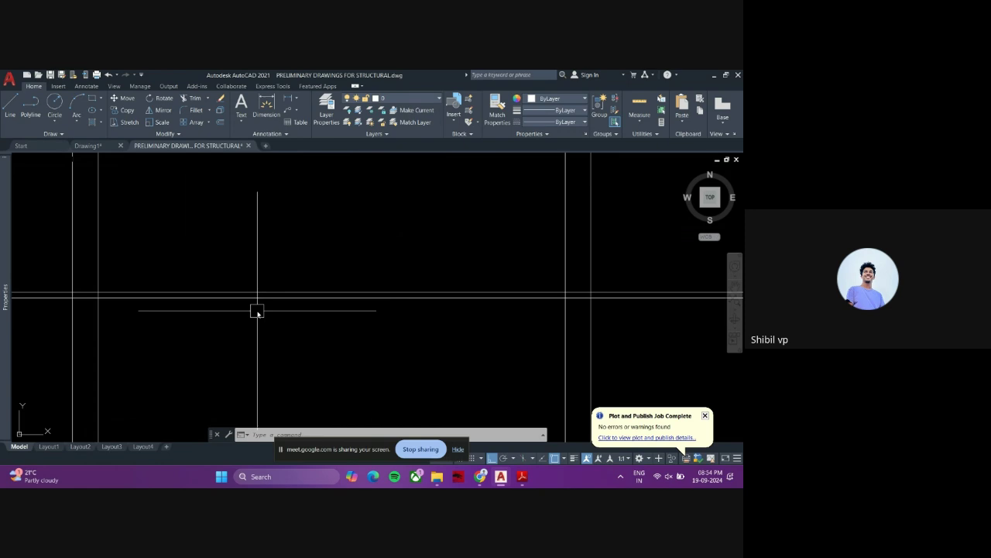
key(Return)
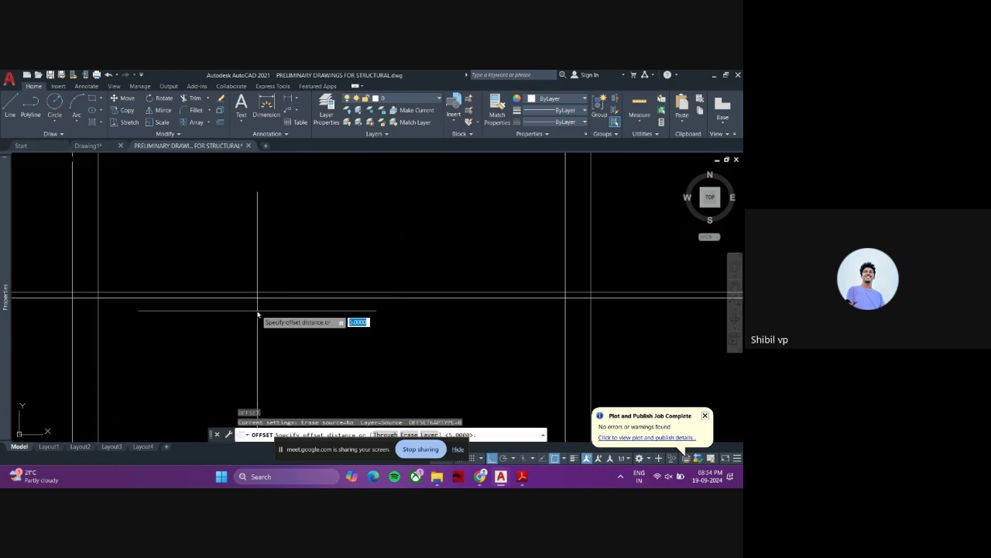
text(10)
key(Return)
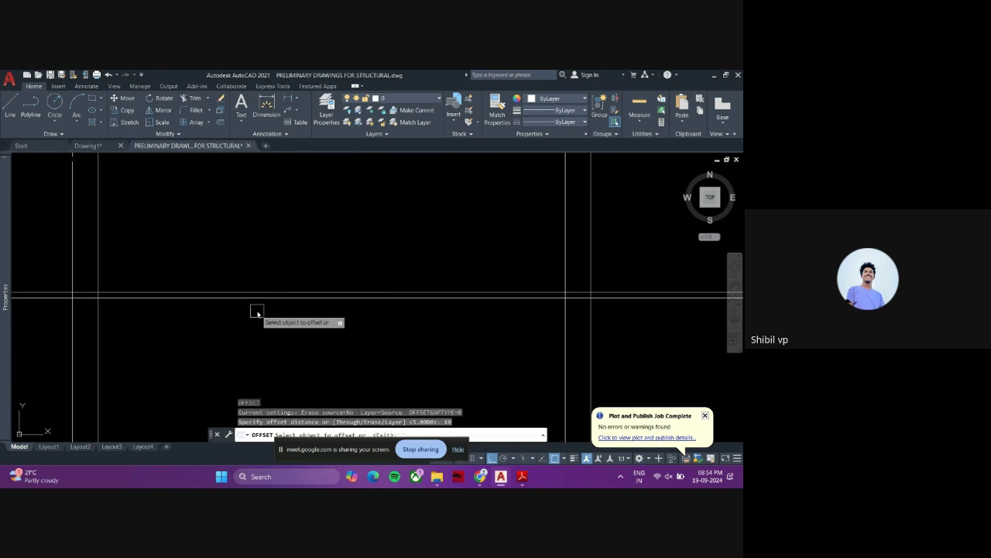
click(250, 295)
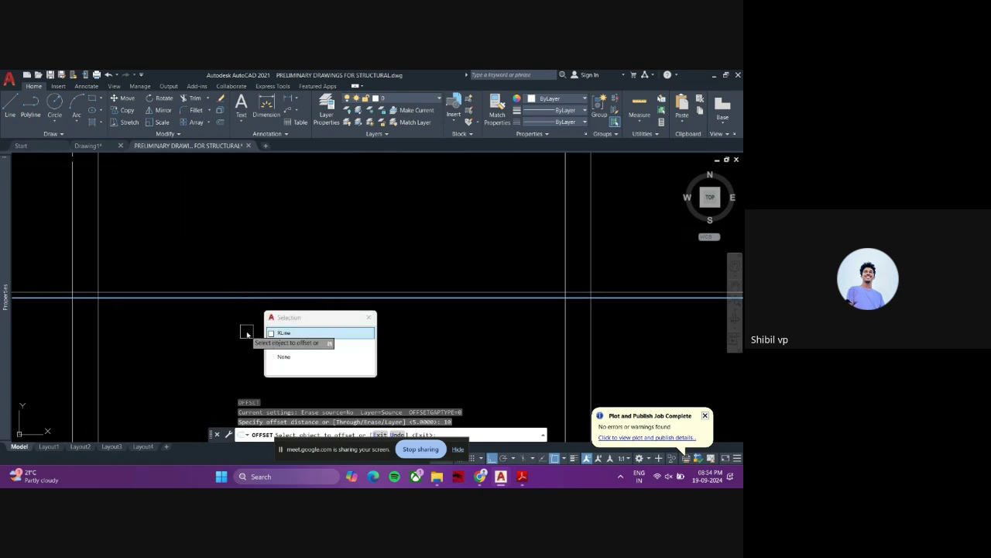
click(284, 333)
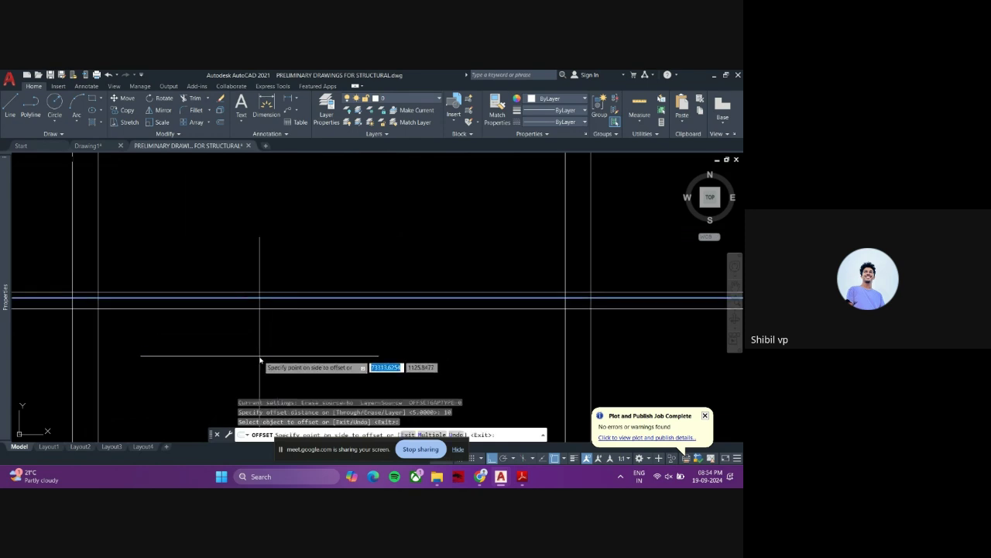
click(259, 361)
key(Escape)
key(Escape)
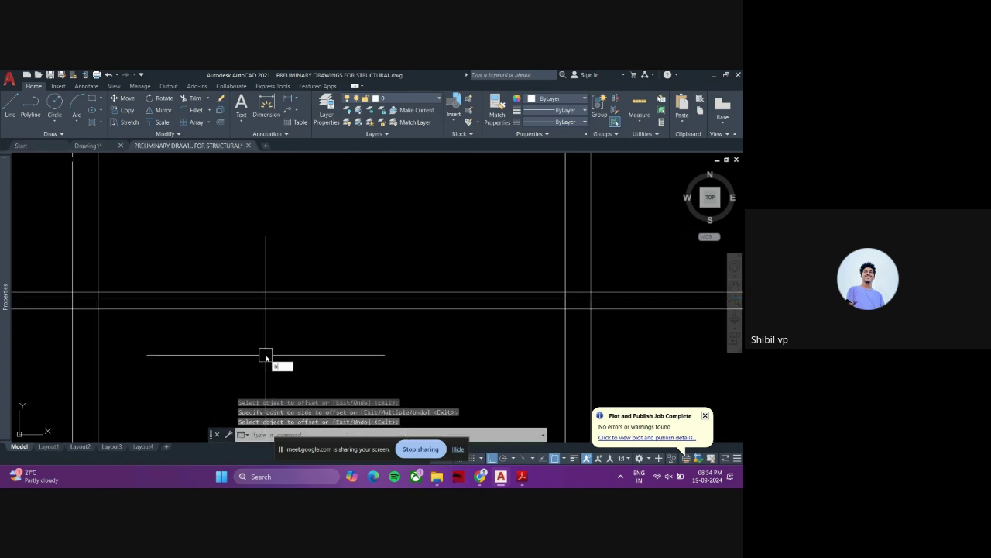
scroll(301, 348, down, 1)
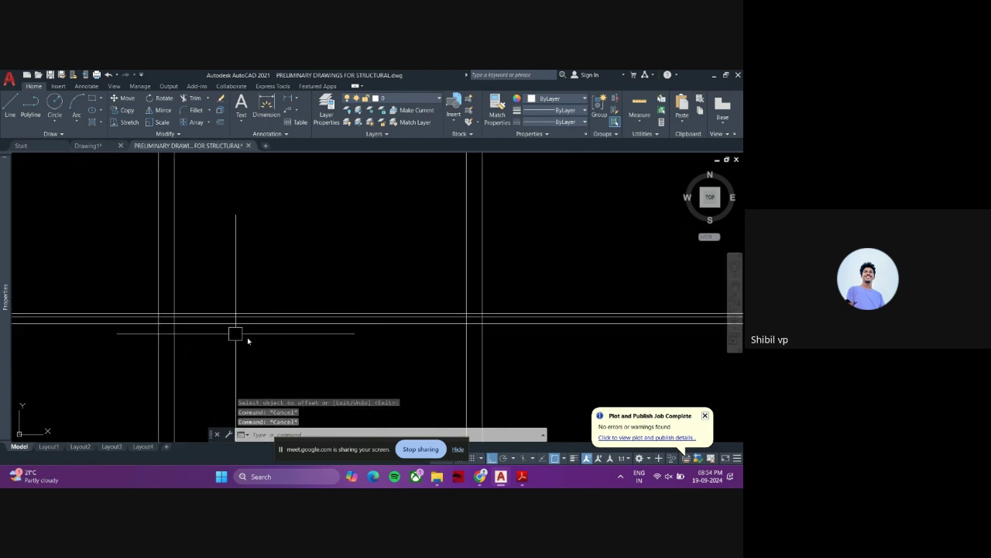
- Offset the uppermost floor-layer line upward by 220 to add a horizontal level line across the projected walls
scroll(250, 330, up, 2)
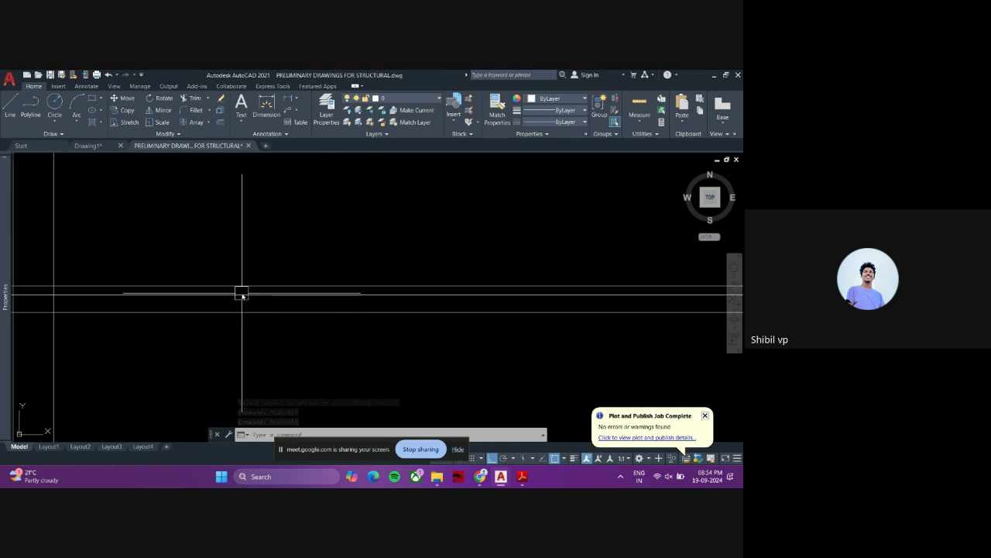
scroll(233, 345, down, 3)
middle_drag(269, 319, 259, 359)
scroll(260, 359, up, 1)
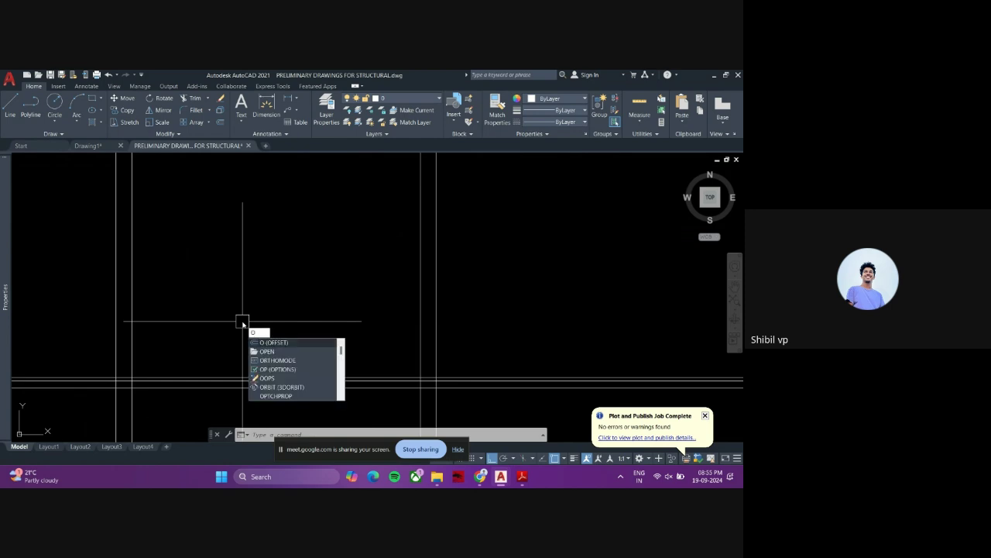
key(Return)
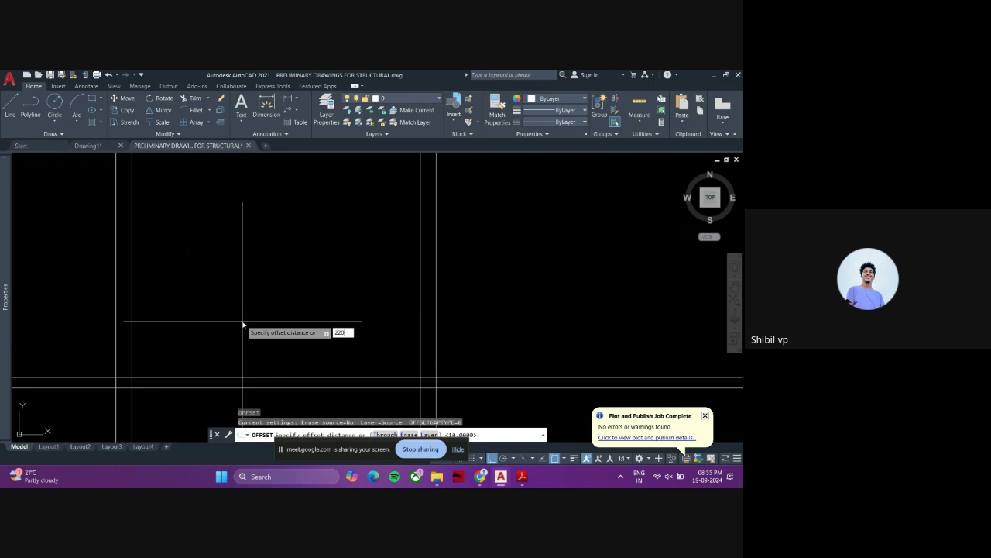
key(Return)
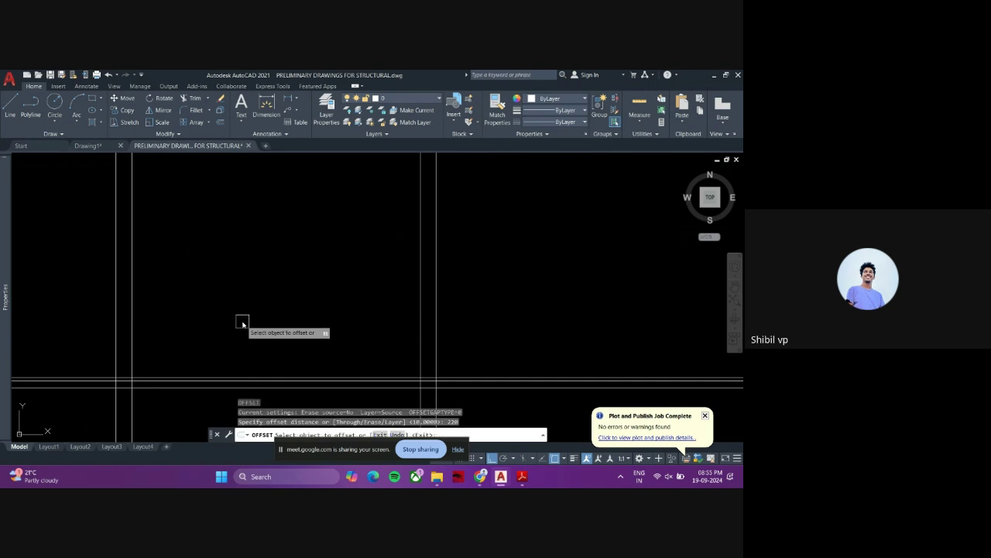
click(292, 378)
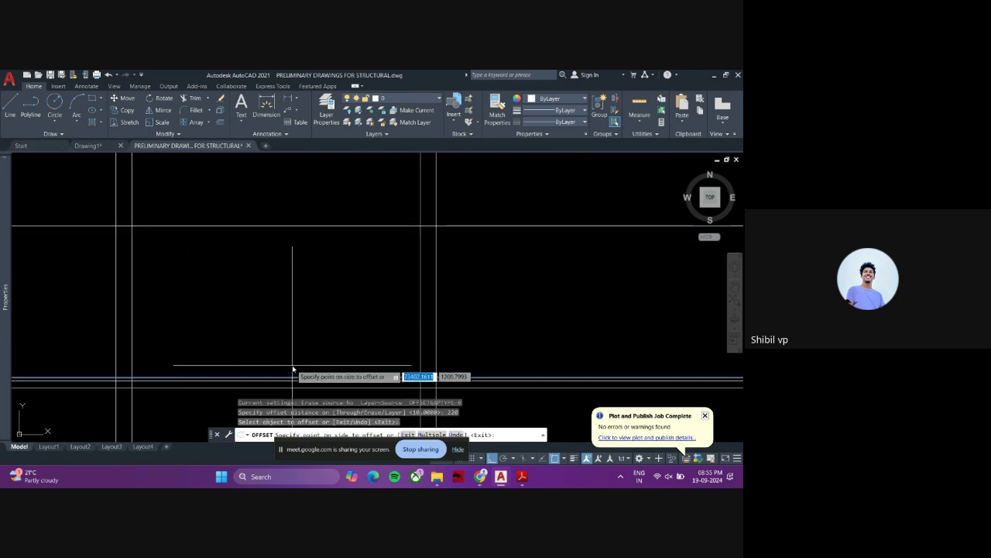
click(286, 285)
middle_drag(287, 288, 285, 329)
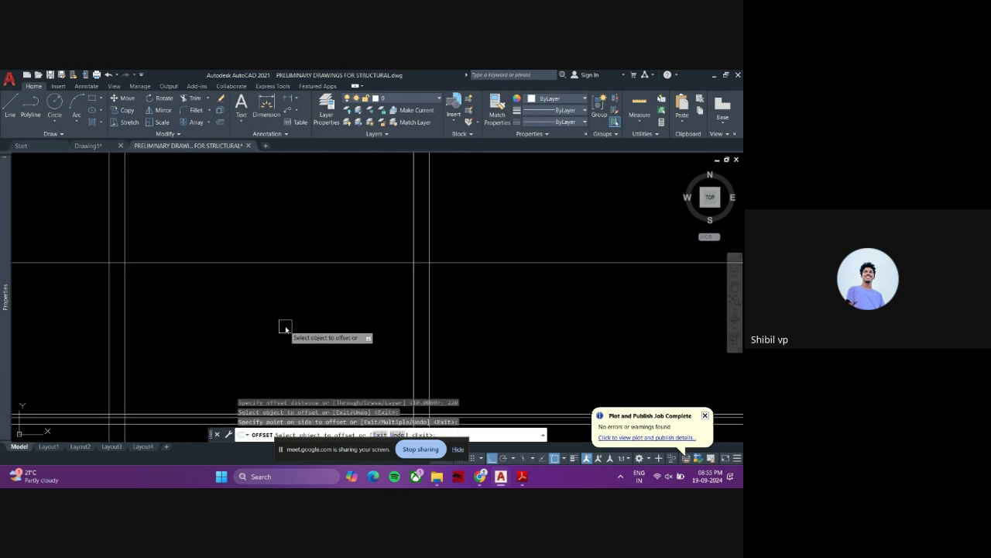
key(Return)
key(Return)
key(Return)
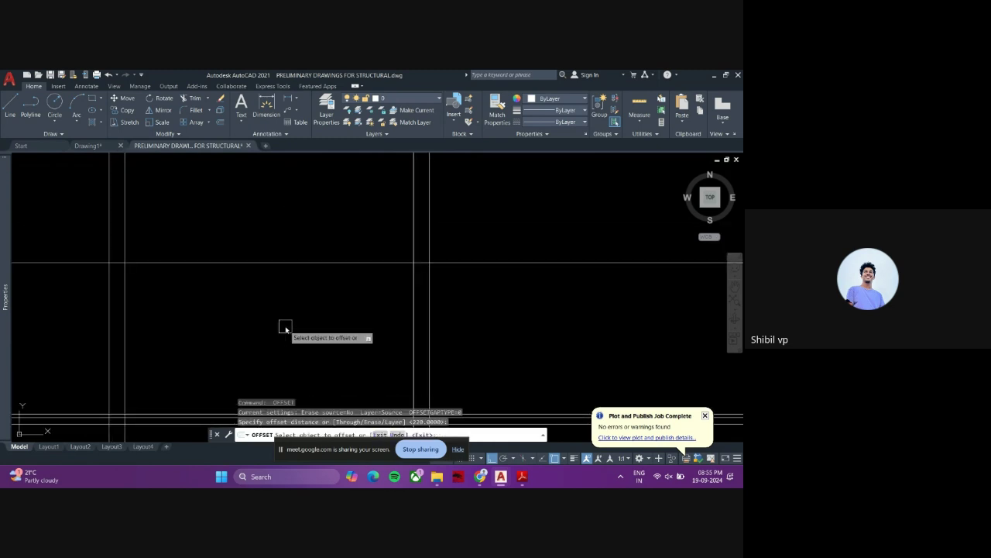
key(Escape)
key(Escape)
scroll(271, 326, down, 2)
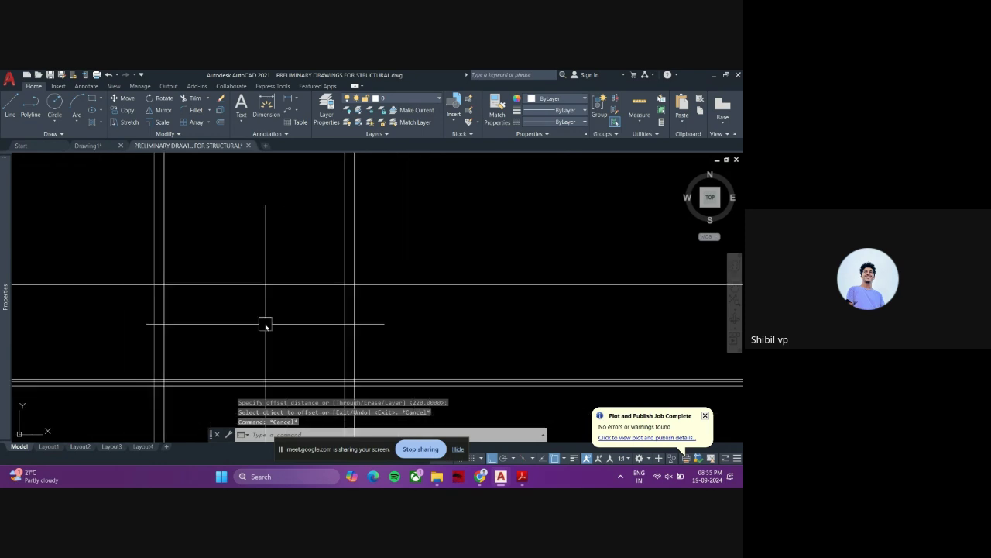
- Offset the uppermost floor-layer line upward by 300 to mark the top of the walls
scroll(274, 369, up, 2)
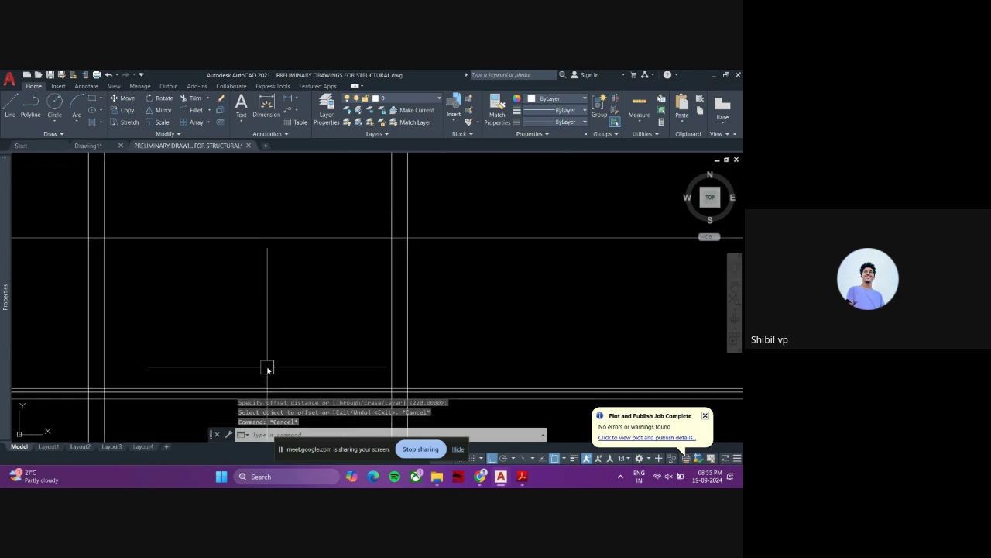
text(o)
key(Return)
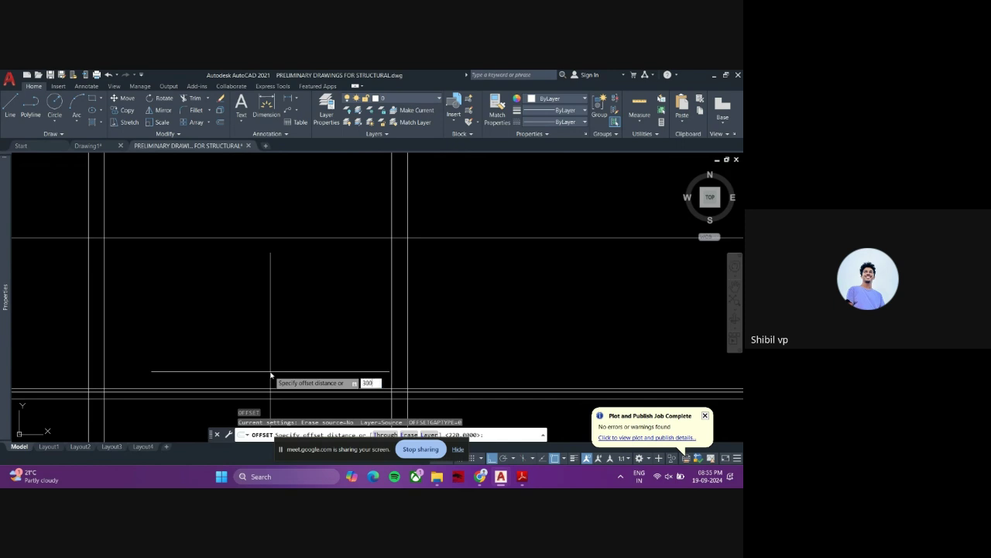
key(Return)
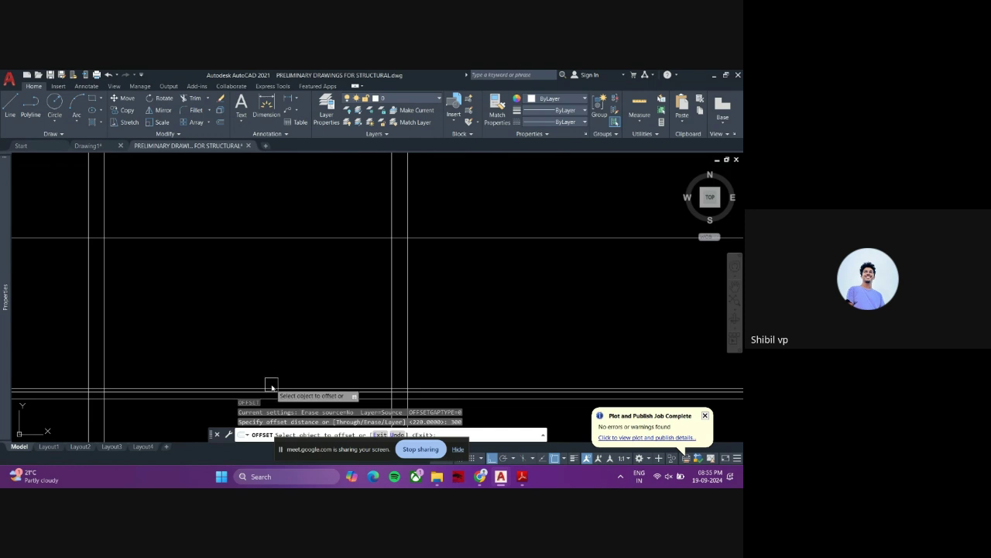
click(272, 388)
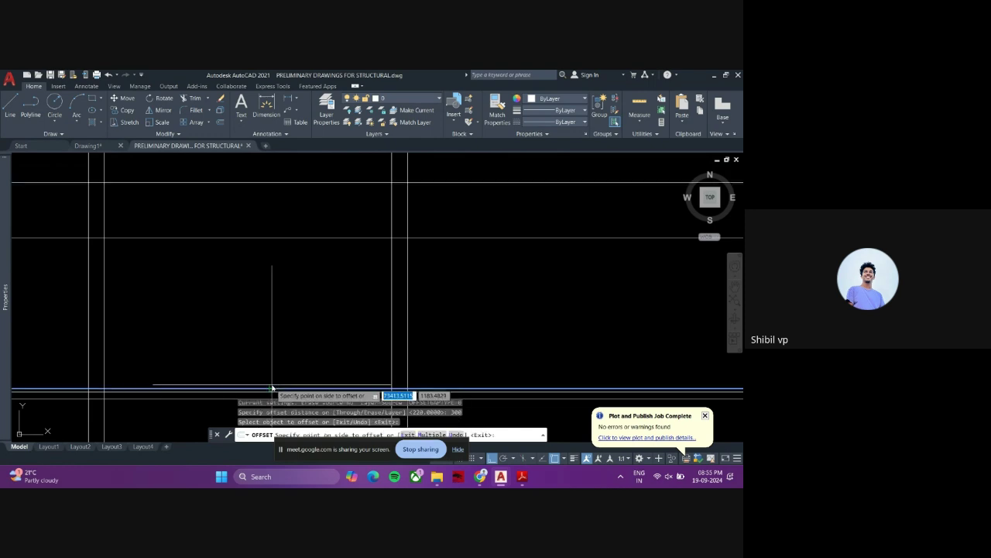
click(272, 331)
scroll(268, 335, down, 3)
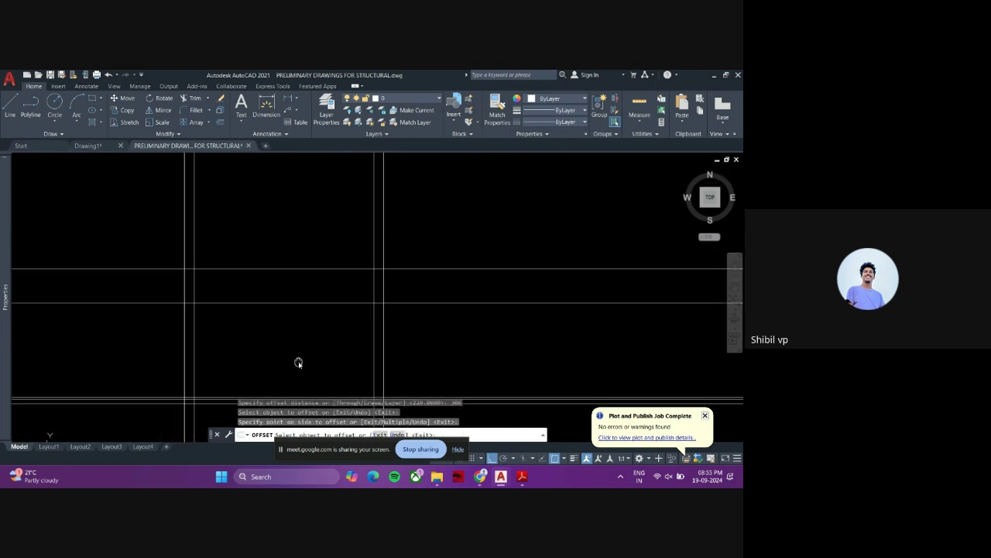
key(Return)
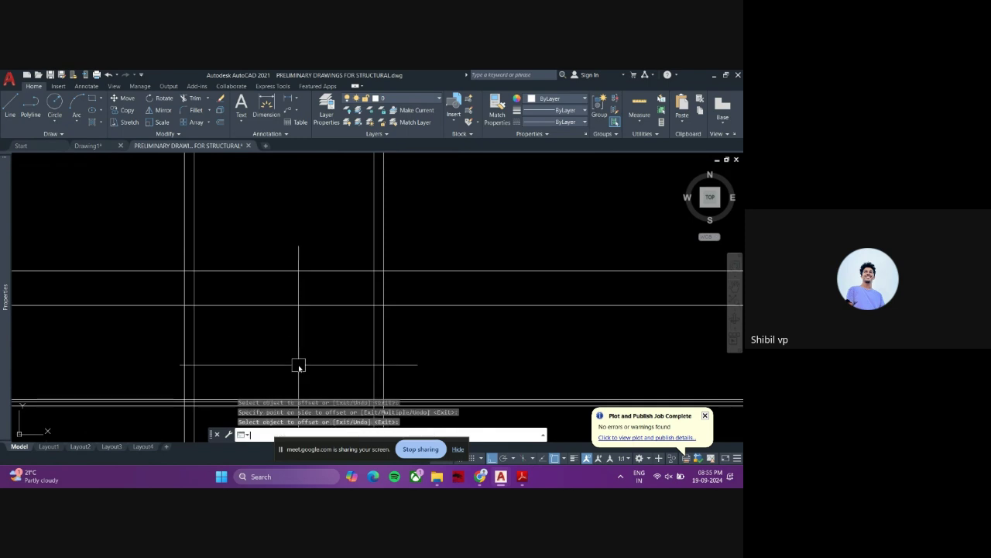
- Offset the wall-top line upward by 10
scroll(252, 263, up, 2)
click(243, 273)
click(229, 243)
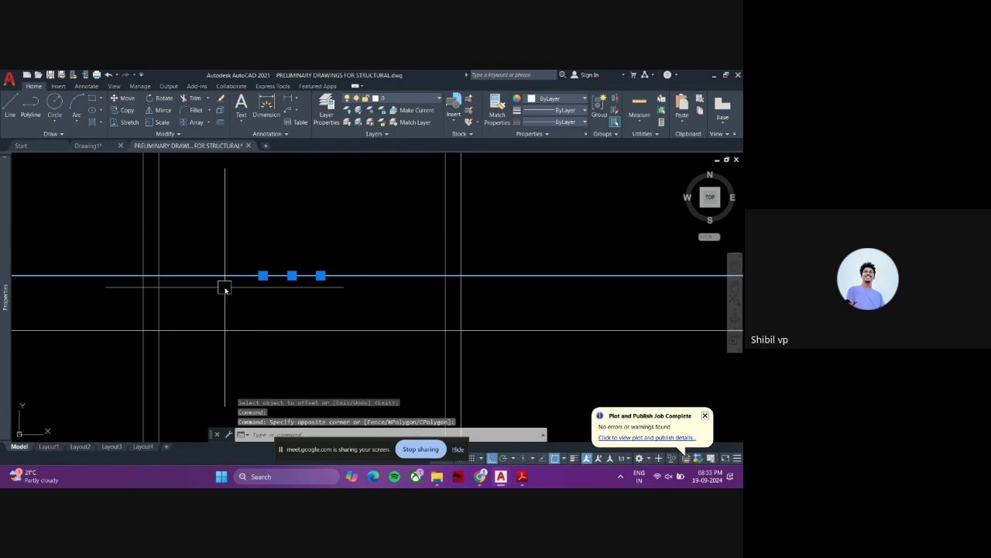
key(Return)
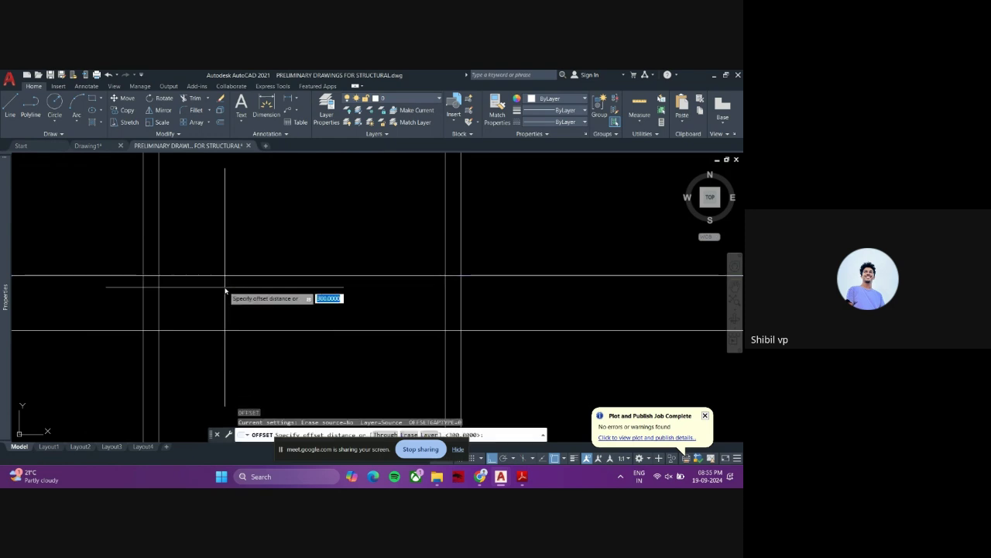
key(Return)
click(225, 277)
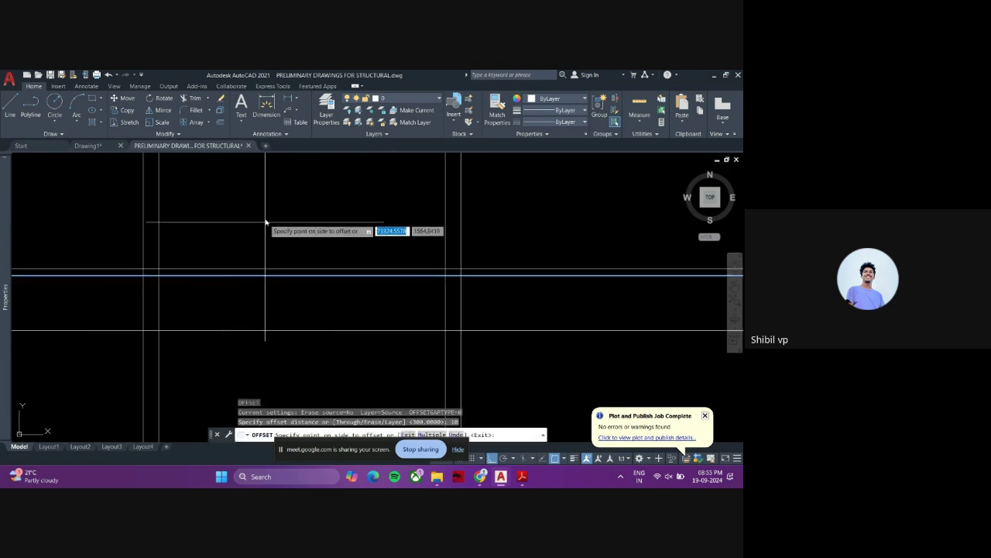
click(266, 221)
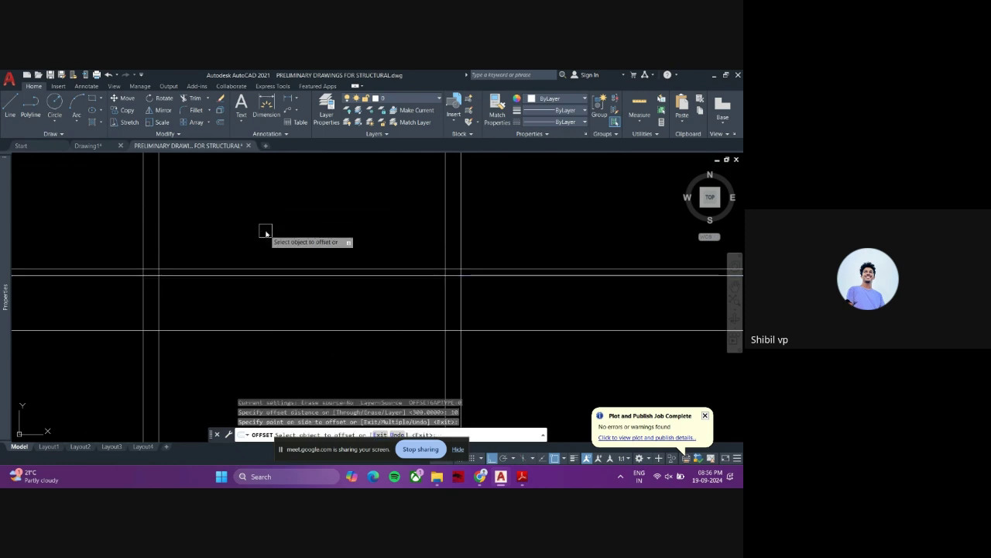
key(Return)
key(Return)
scroll(259, 272, down, 2)
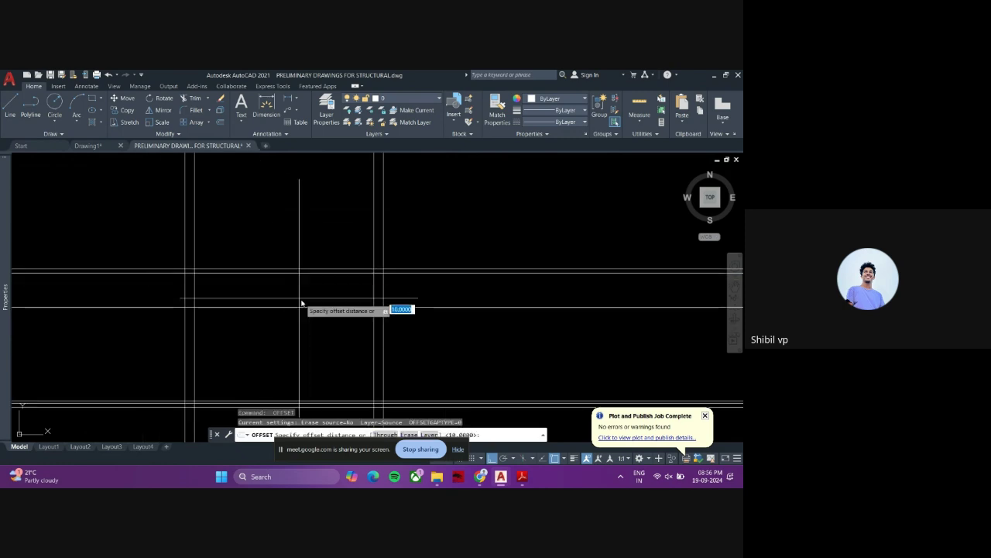
scroll(383, 273, up, 2)
key(Escape)
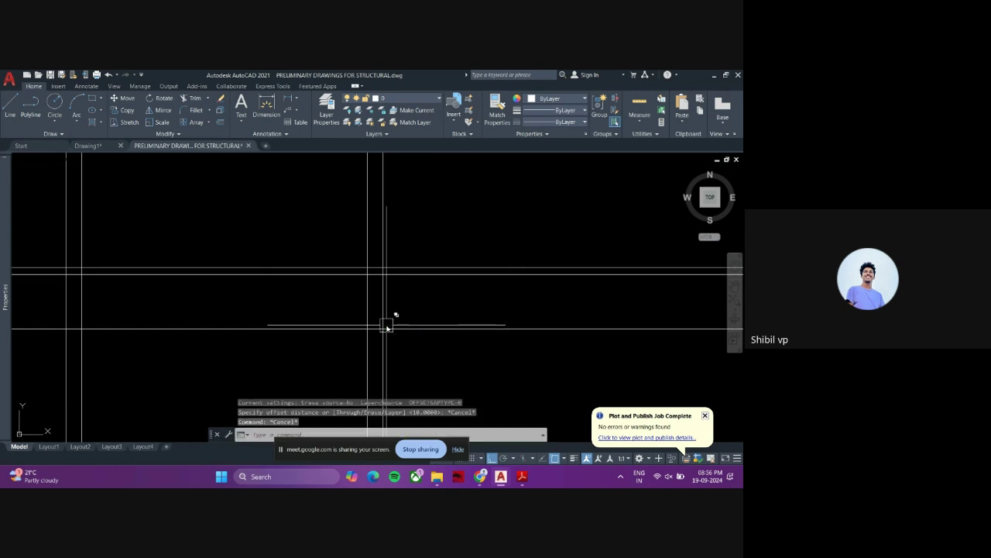
- Trim the vertical wall lines above the 300-high wall-top line
click(408, 271)
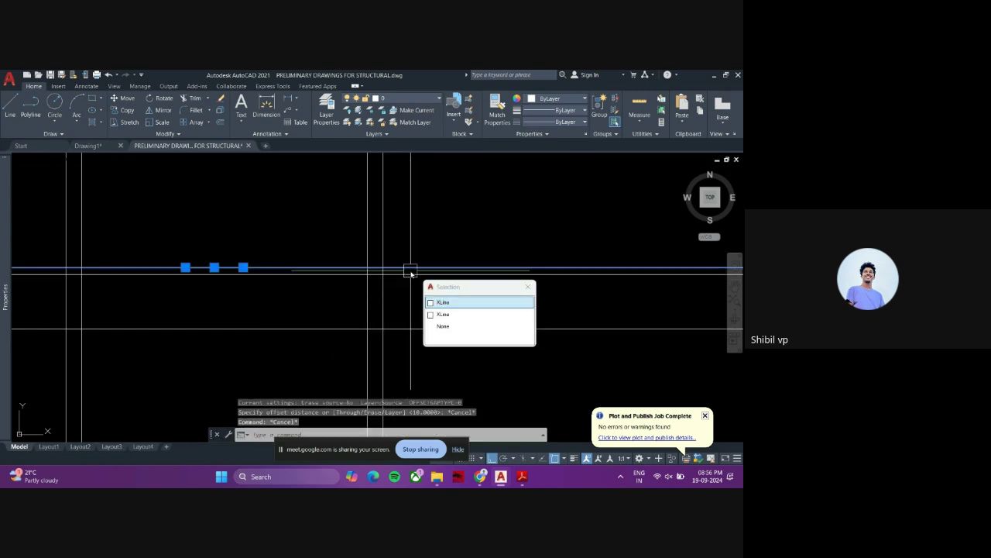
click(445, 315)
scroll(370, 322, down, 1)
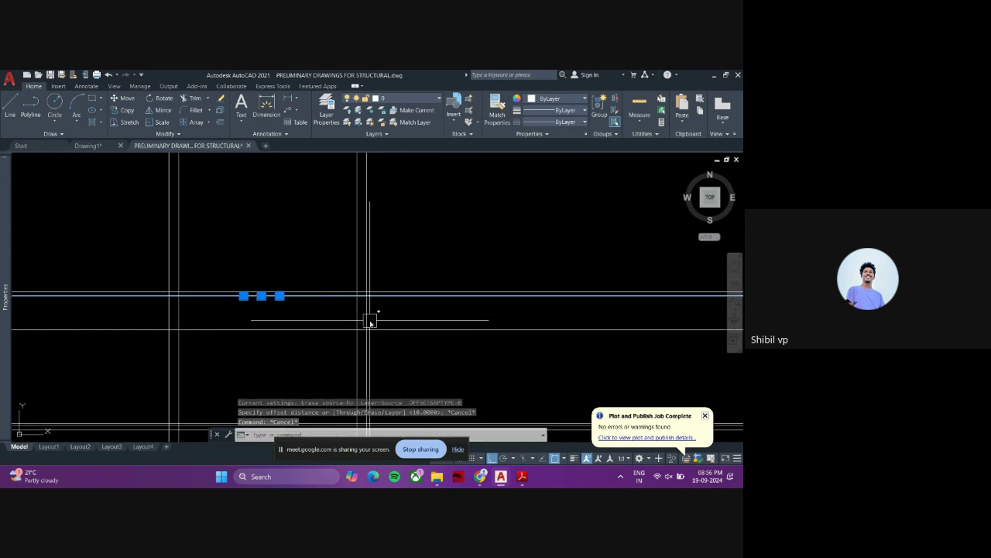
text(tr)
key(Return)
click(425, 257)
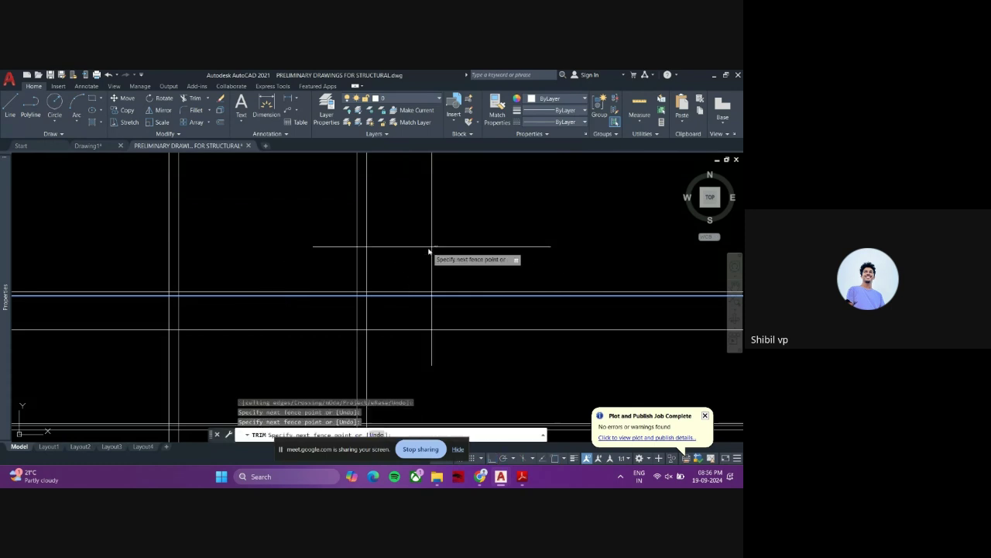
click(137, 230)
key(Return)
middle_drag(303, 244, 316, 222)
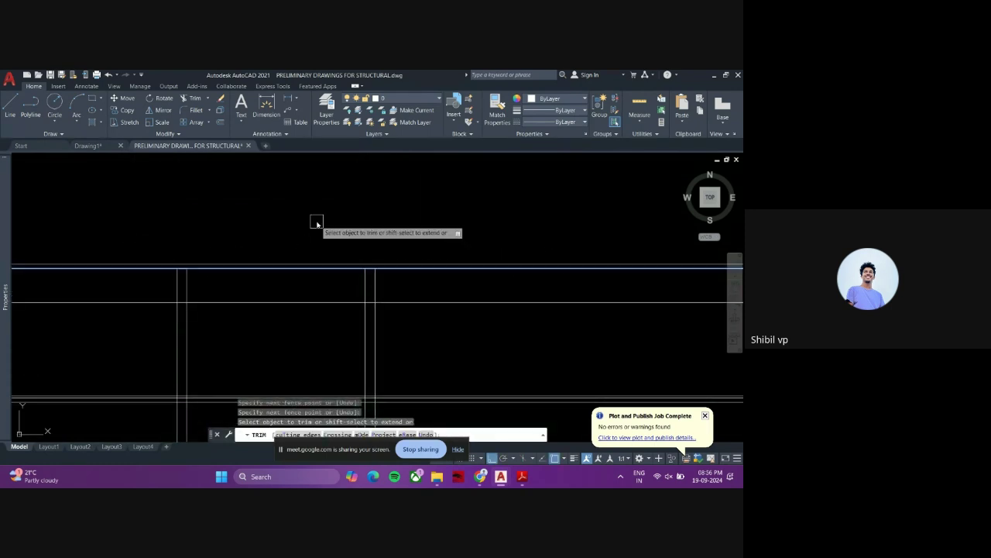
- Trim the horizontal level and floor-layer lines where they run past the bedroom's outer wall face, on the open side
key(Escape)
text(tr)
key(Return)
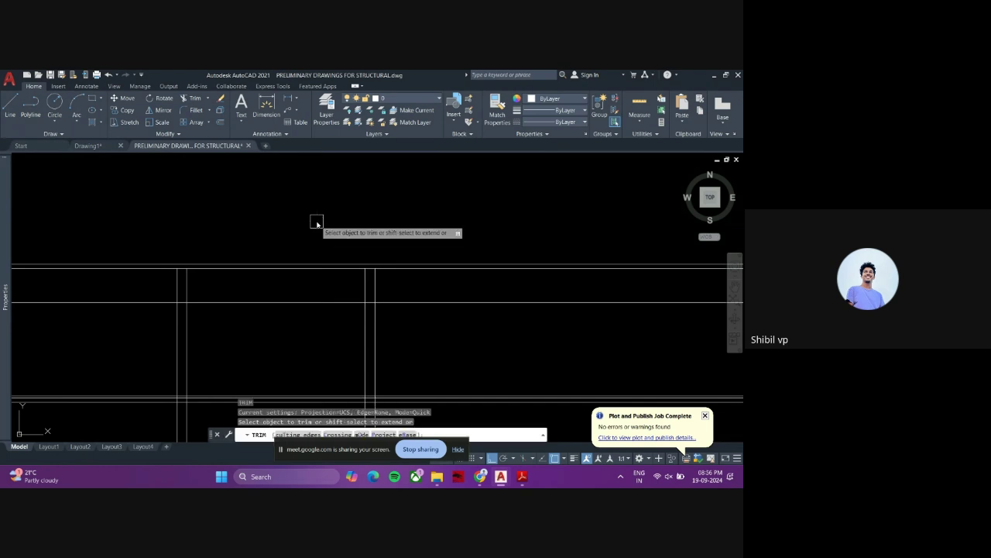
click(449, 235)
click(471, 348)
key(Return)
scroll(466, 318, down, 2)
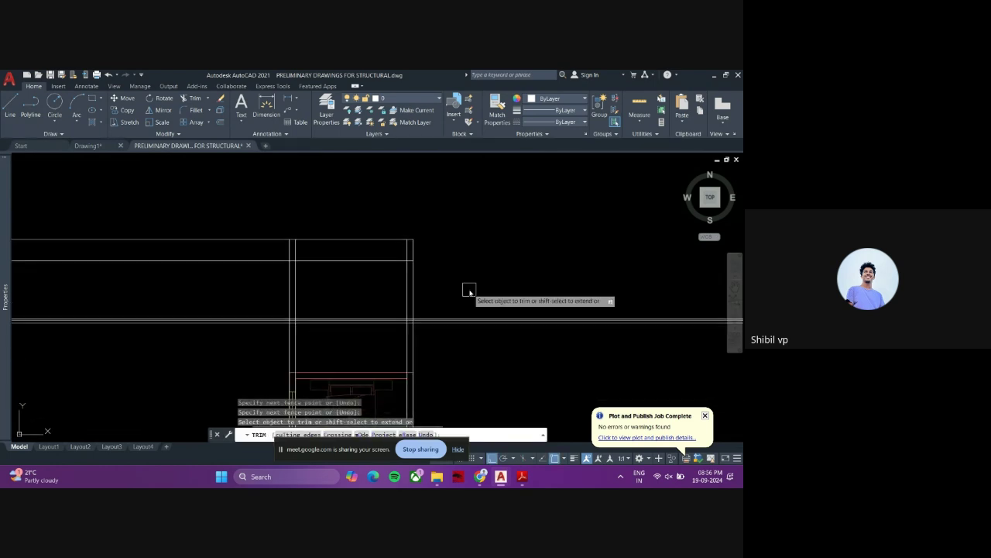
scroll(449, 353, up, 2)
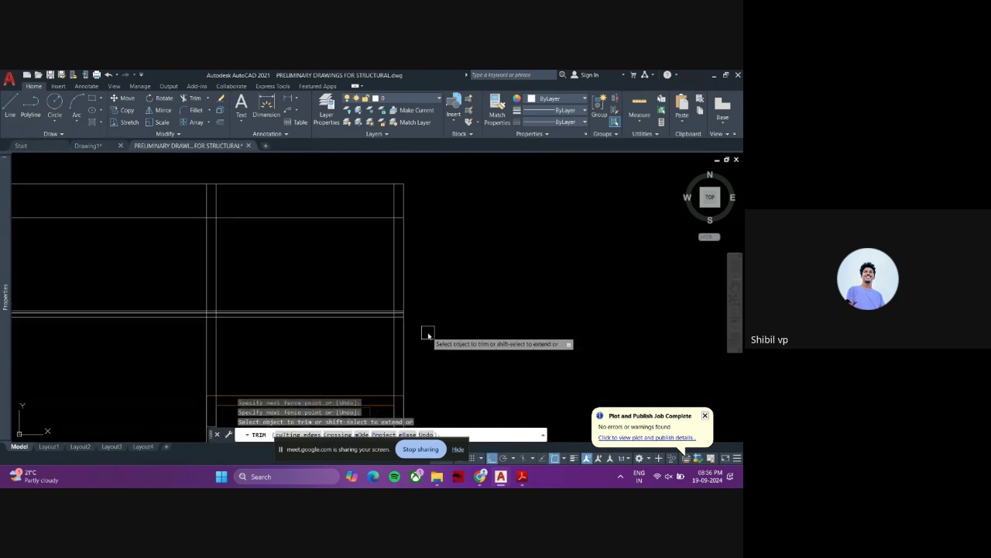
- Trim the vertical wall lines below the lowest floor-layer line to detach the section from the plan
click(426, 333)
click(166, 348)
key(Return)
- Trim the horizontal lines extending beyond the opposite outer wall face, closing the section outline
scroll(199, 353, down, 2)
middle_drag(199, 352, 216, 376)
click(181, 387)
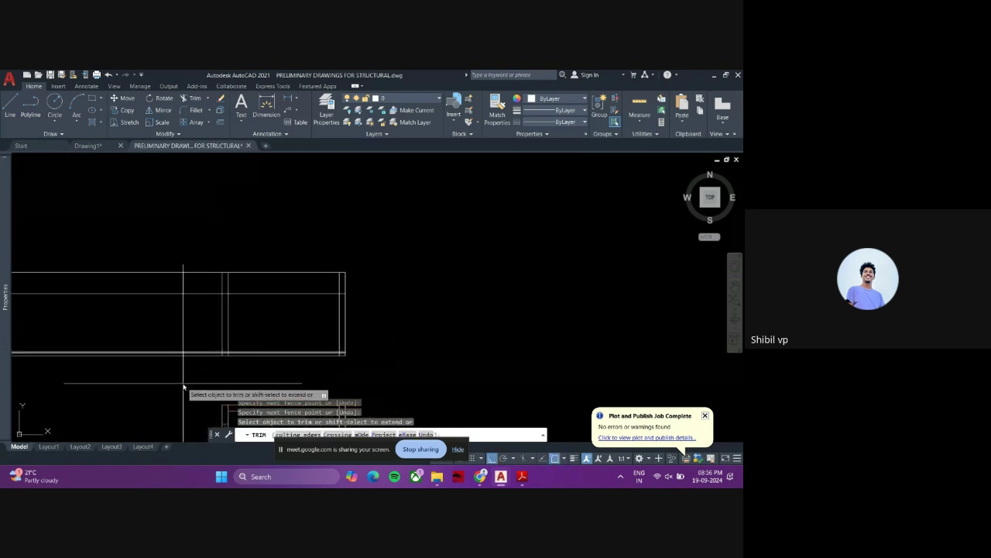
click(182, 239)
key(Return)
scroll(273, 345, up, 2)
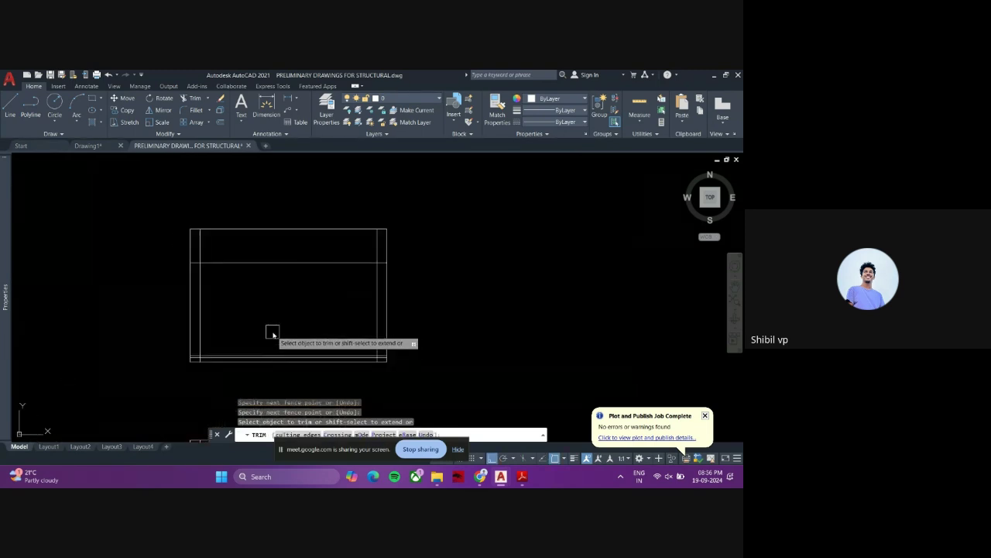
key(Return)
key(Return)
scroll(212, 260, up, 5)
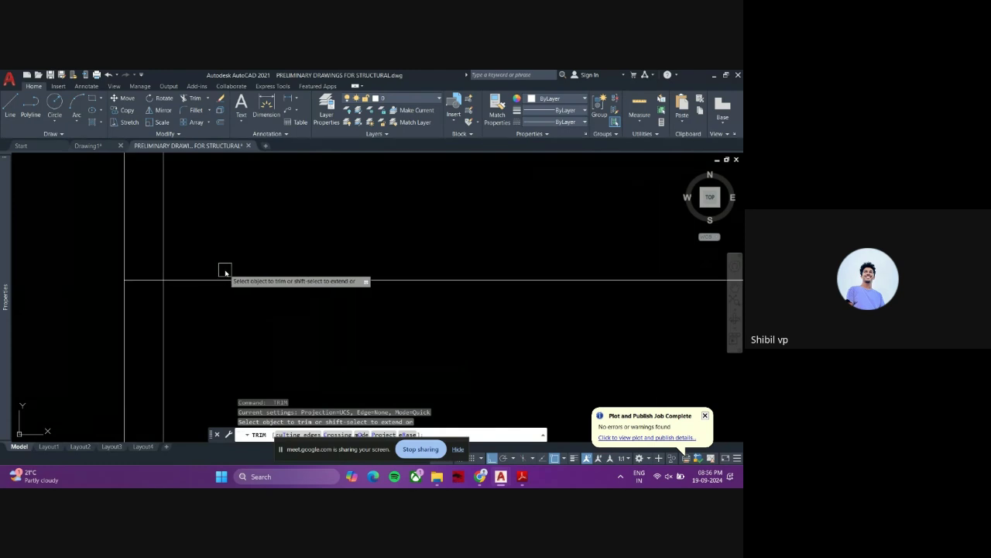
key(Escape)
key(Escape)
key(Escape)
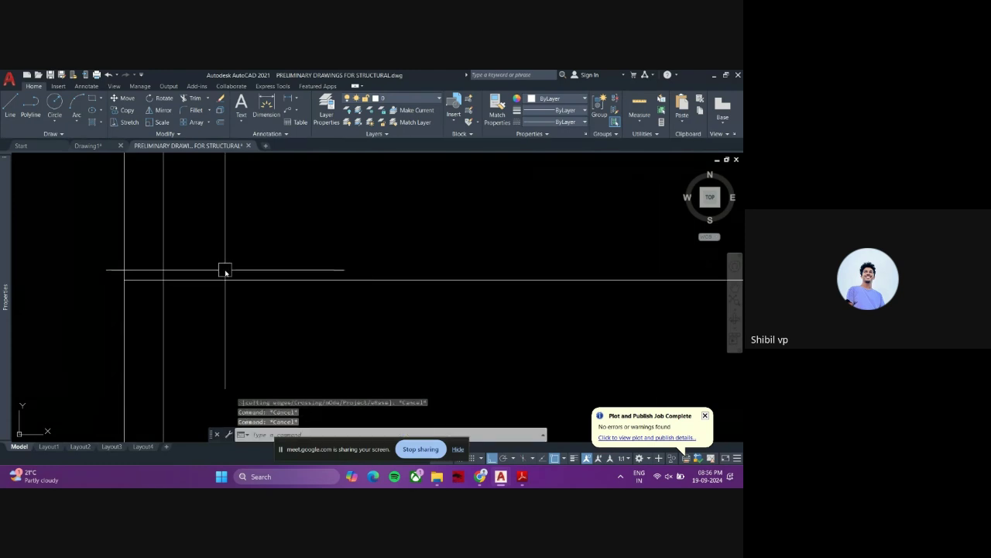
- Offset the horizontal line crossing the section below the top line upward by 10
scroll(260, 326, down, 2)
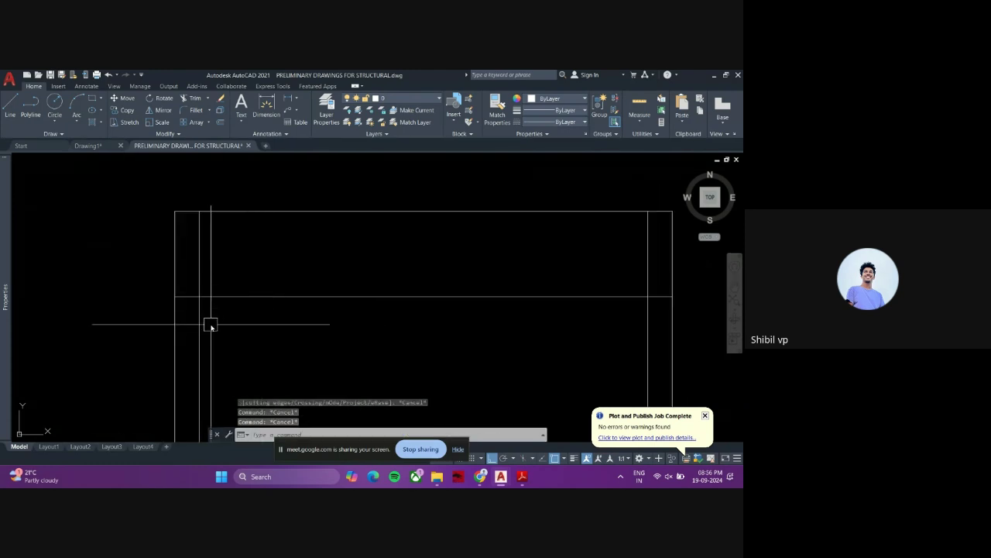
text(o)
key(Return)
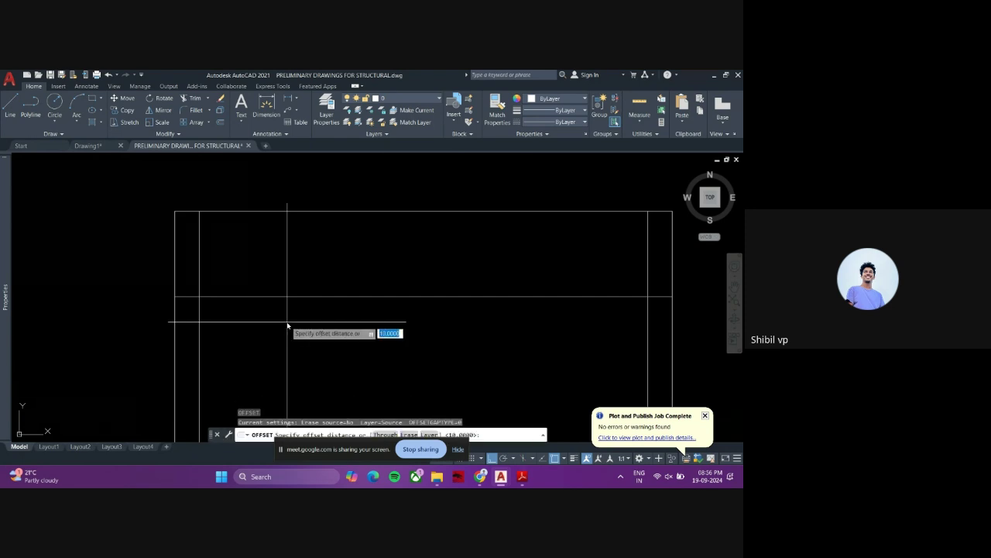
text(10)
key(Return)
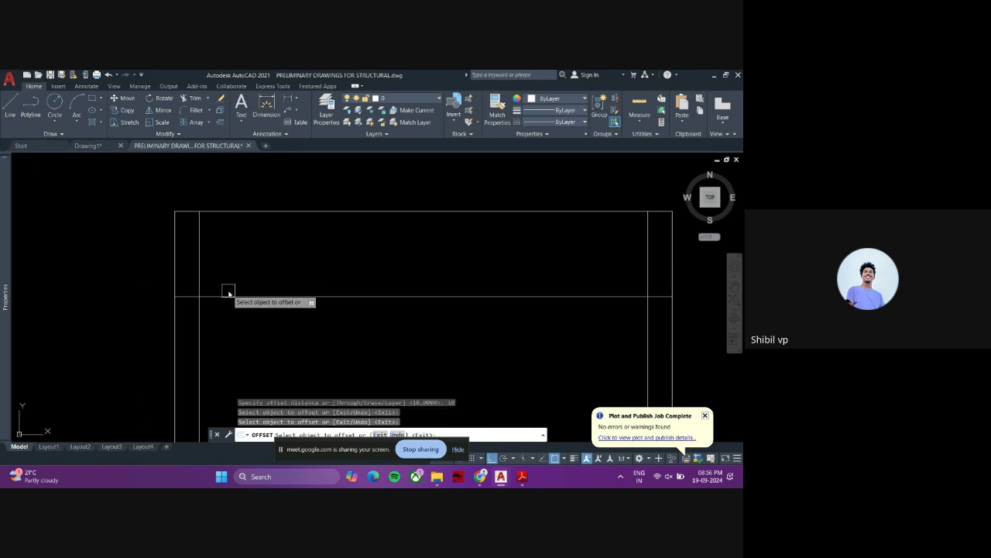
click(235, 295)
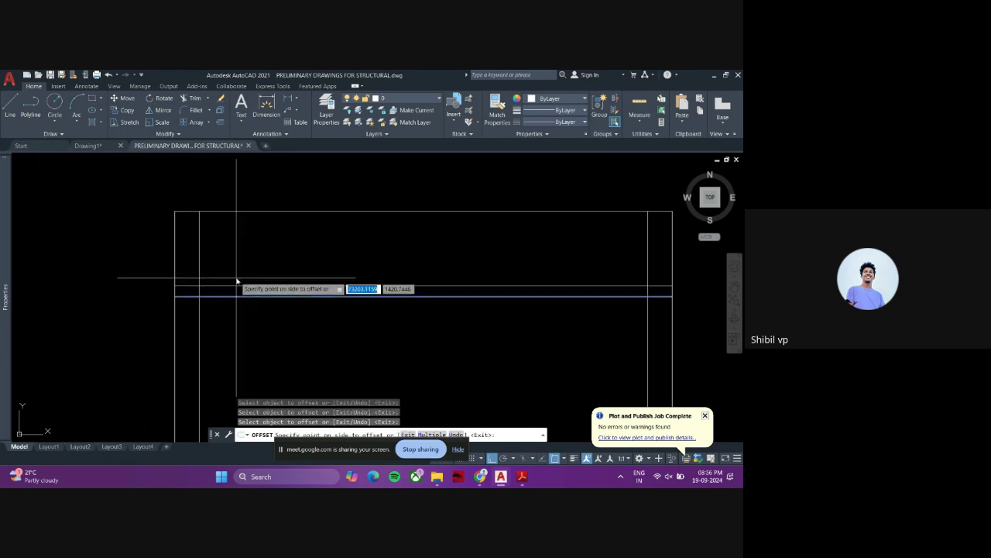
click(237, 263)
key(Escape)
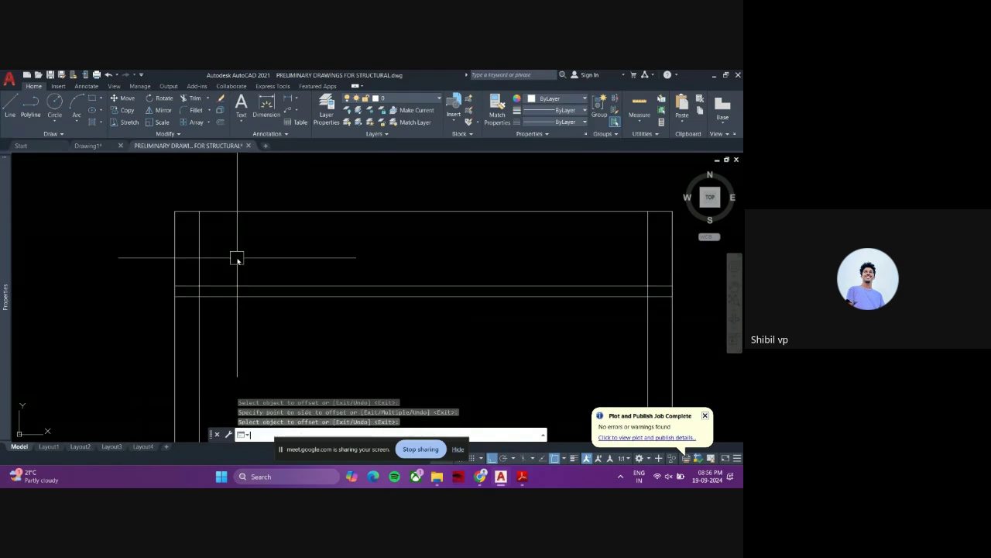
- Trim the two parallel lines between the inner wall faces, keeping only the short pieces within each wall
text(tr)
key(Return)
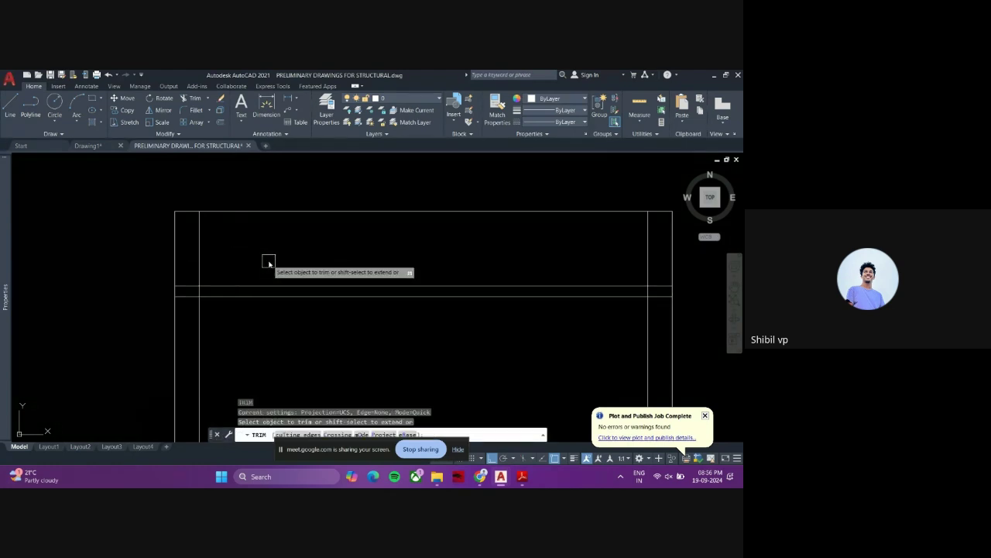
drag(265, 261, 268, 317)
text(o)
key(Return)
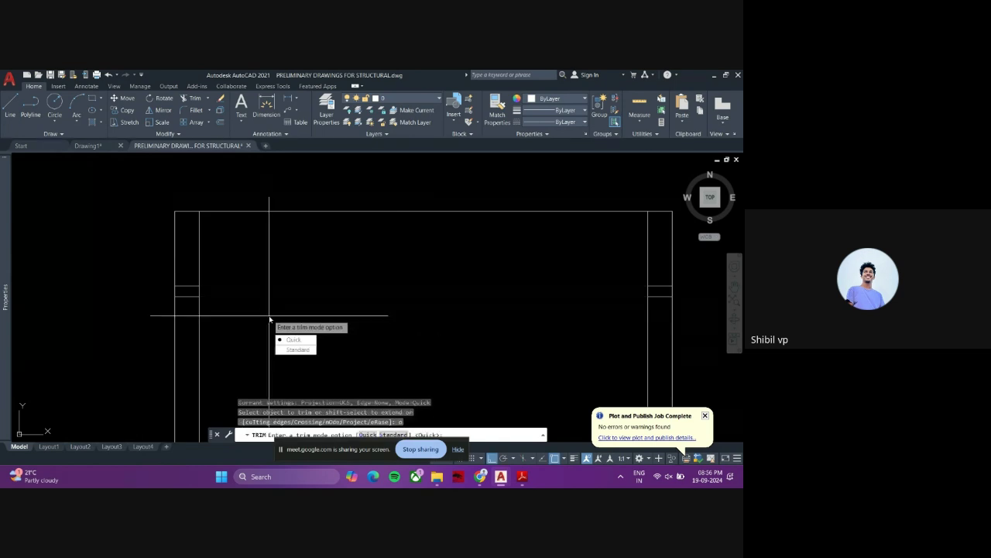
text(10)
key(Return)
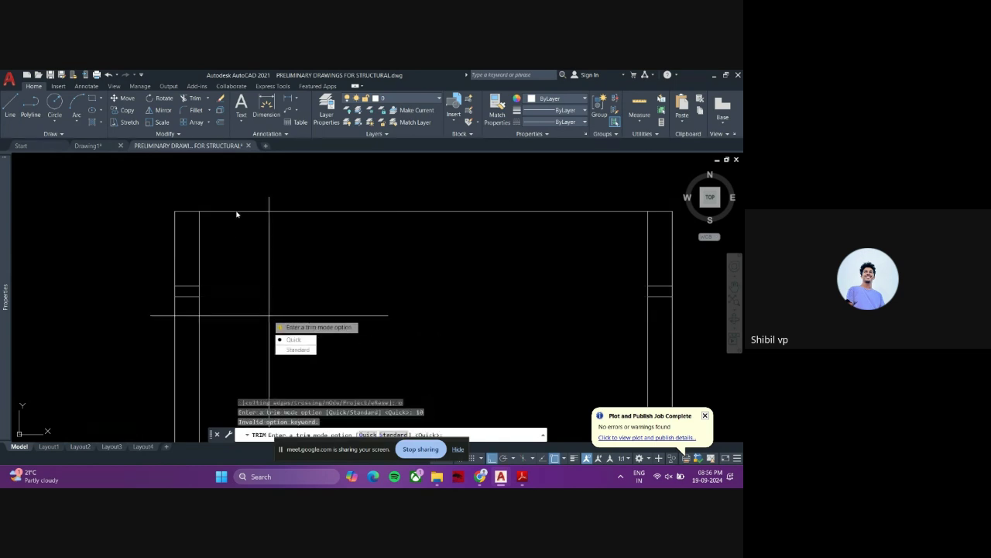
key(Escape)
key(Escape)
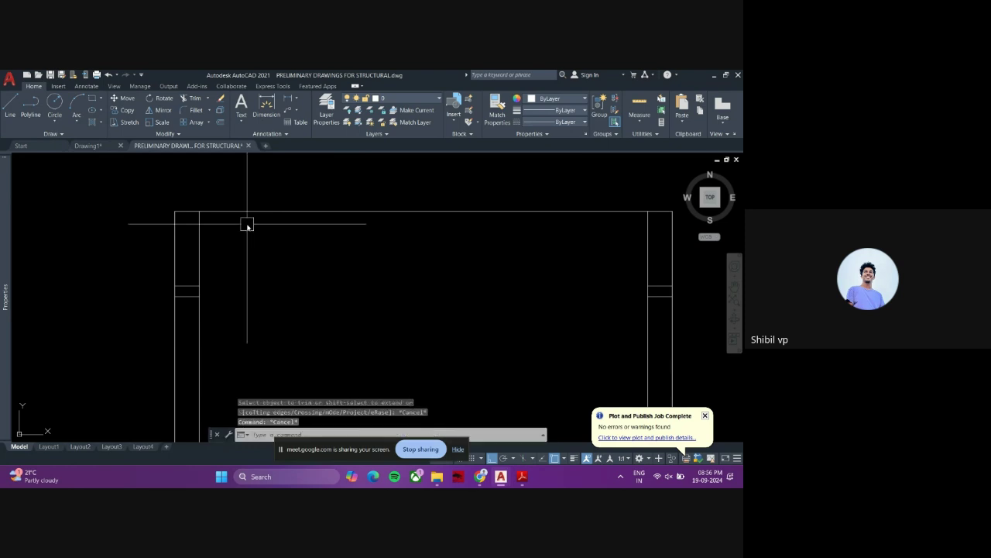
- Offset the section's top horizontal line upward by 10 to form the roof slab
key(Return)
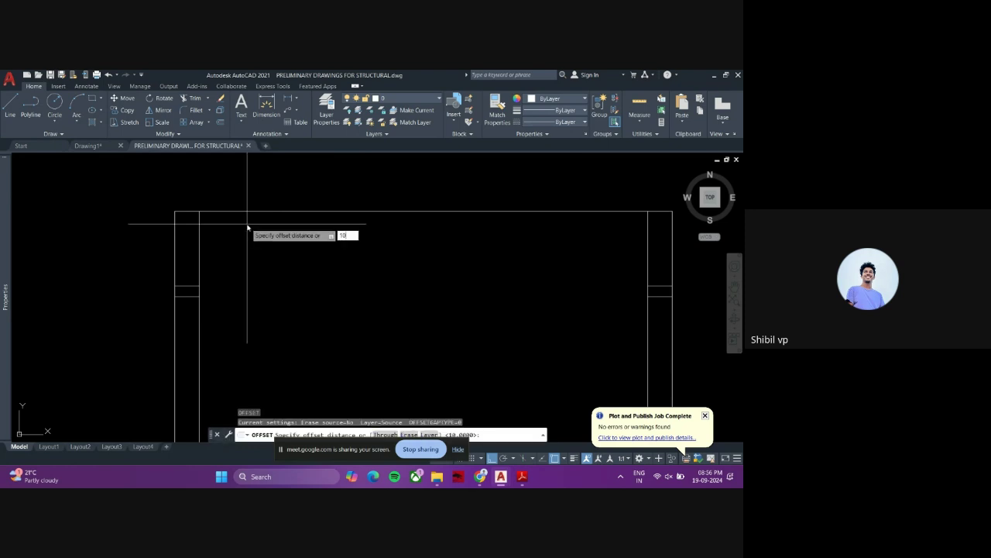
text(10)
key(Return)
click(272, 211)
click(277, 176)
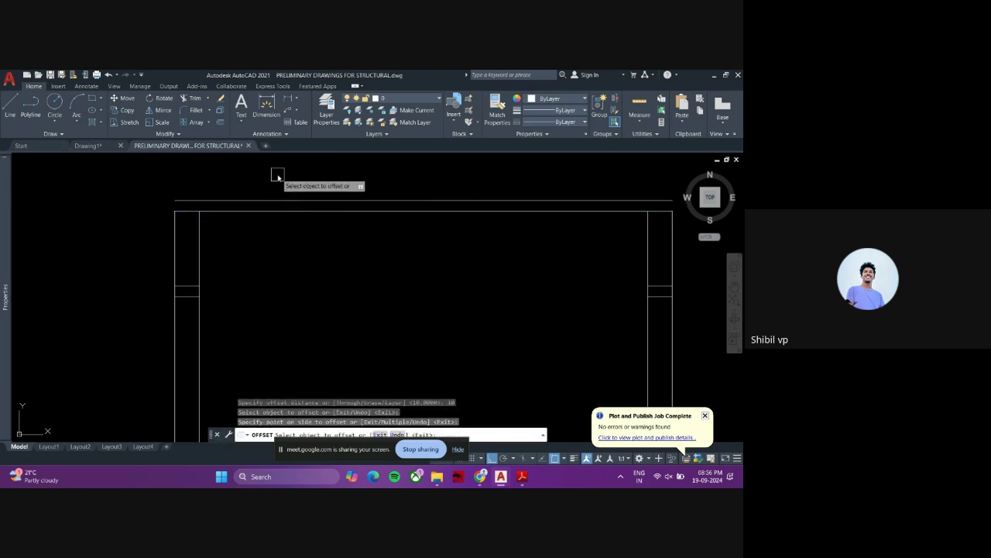
key(Return)
- Examine the floor layers, walls, lintels and ceiling slab of Bedroom 2 in the finished reference section
scroll(269, 237, down, 2)
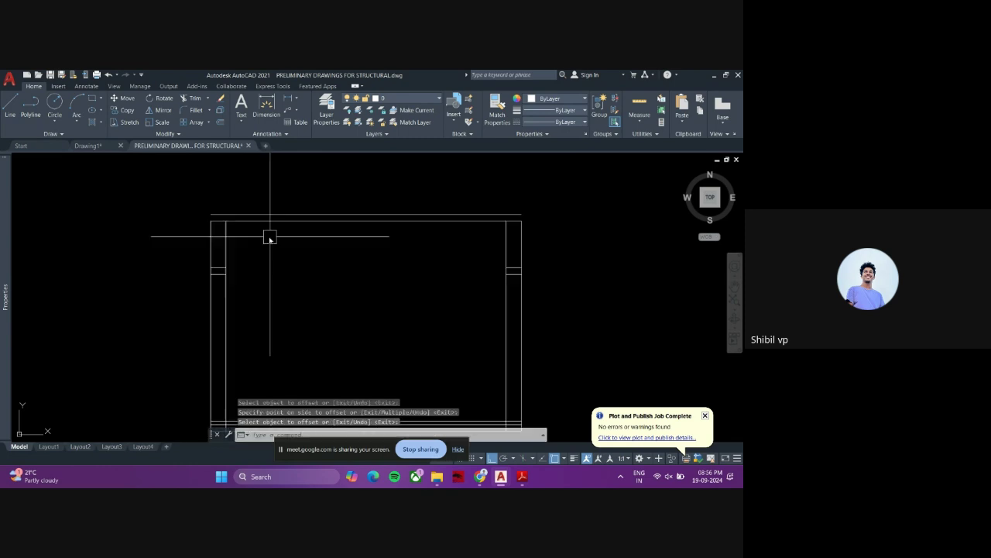
scroll(225, 365, up, 4)
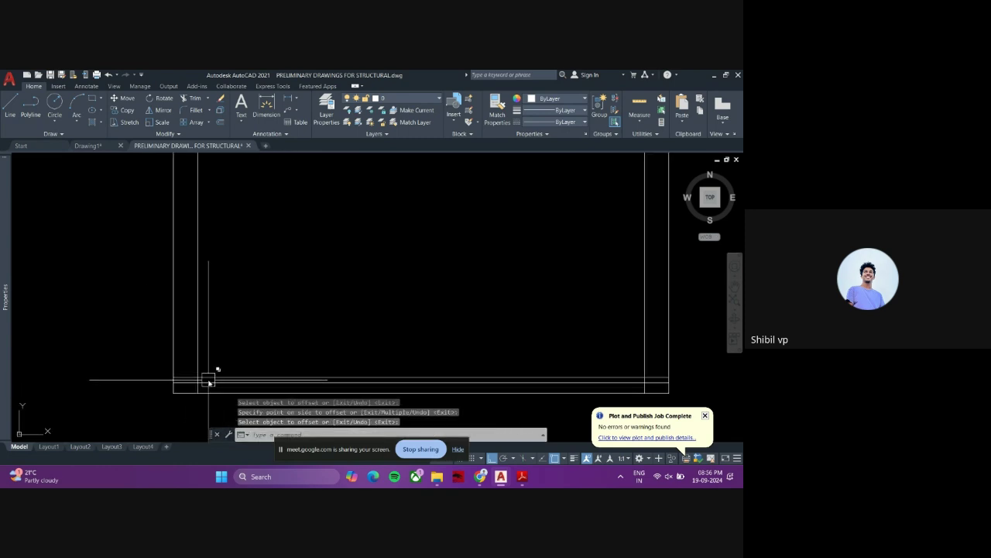
scroll(215, 359, down, 5)
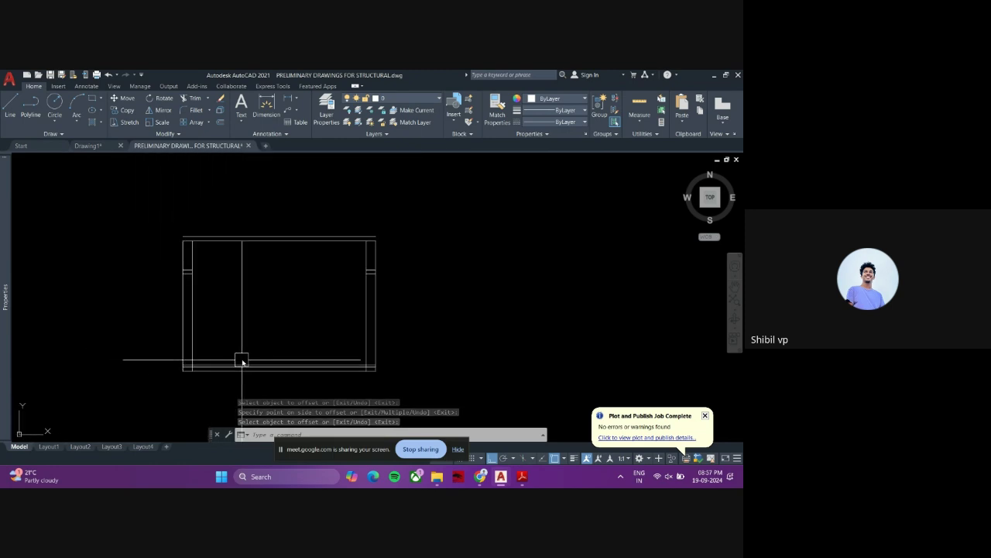
middle_drag(286, 360, 279, 289)
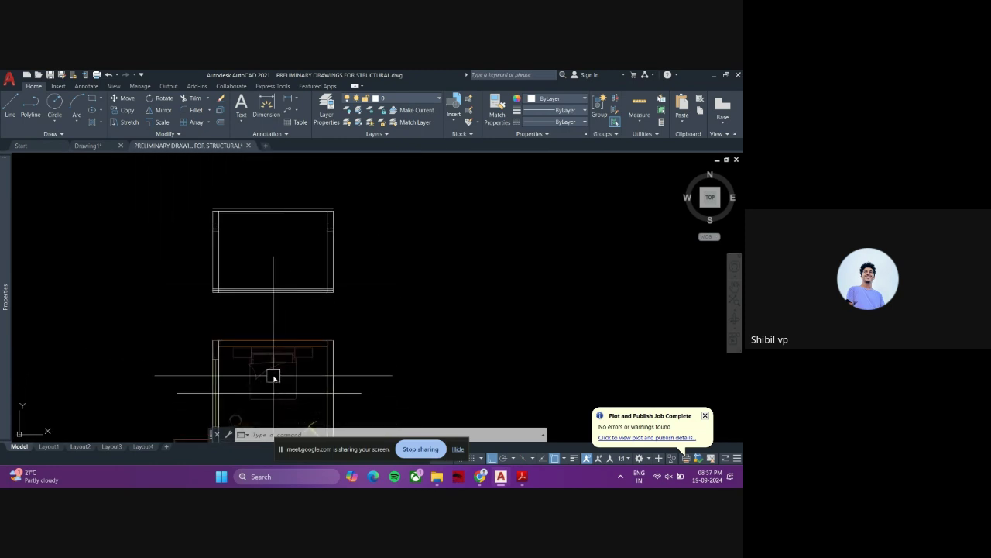
scroll(261, 288, down, 6)
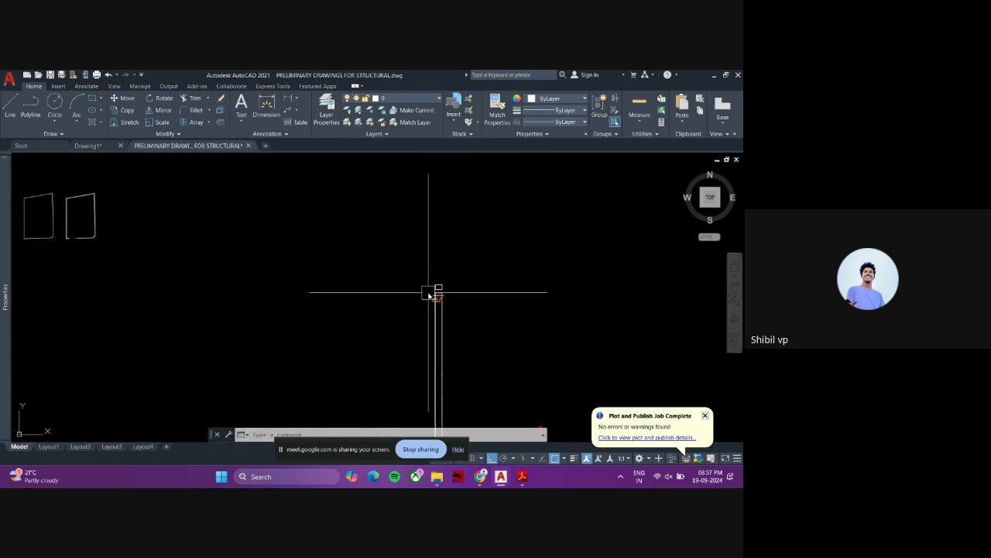
scroll(302, 298, up, 6)
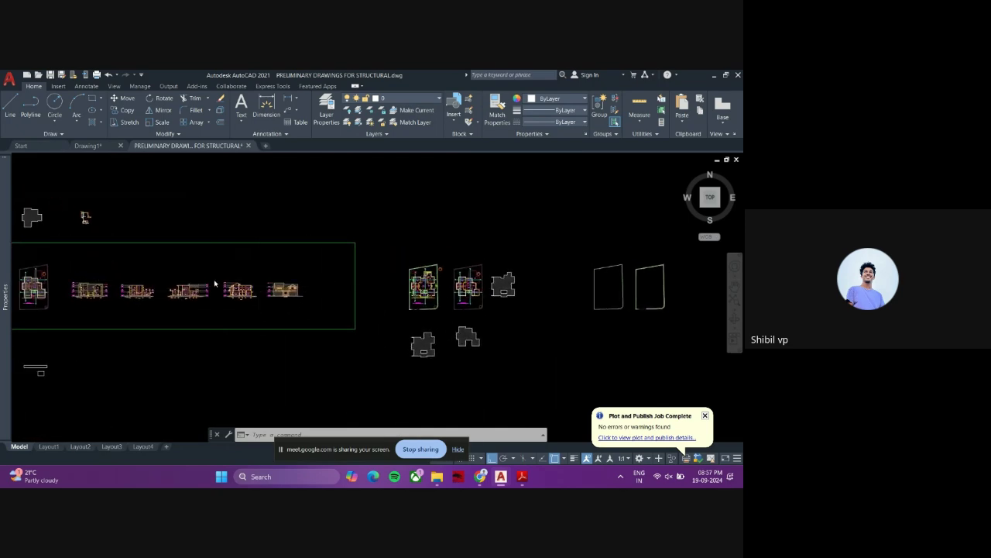
scroll(301, 339, up, 4)
scroll(277, 371, up, 6)
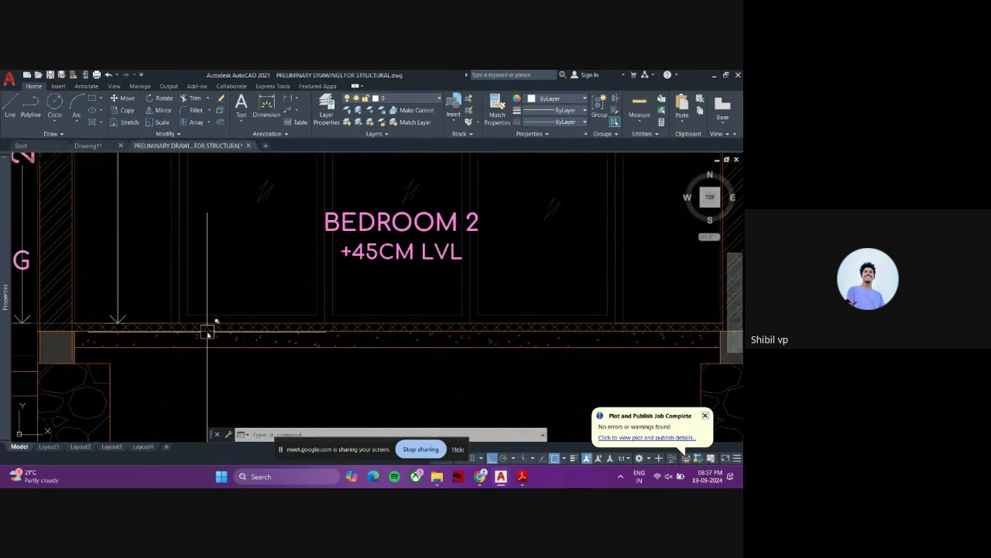
click(208, 333)
scroll(214, 328, up, 2)
click(224, 325)
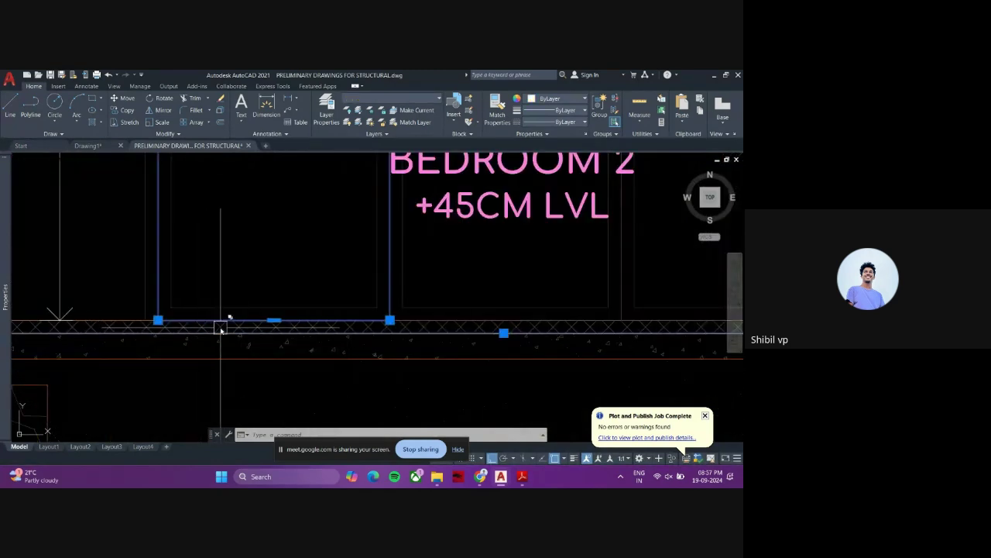
key(Escape)
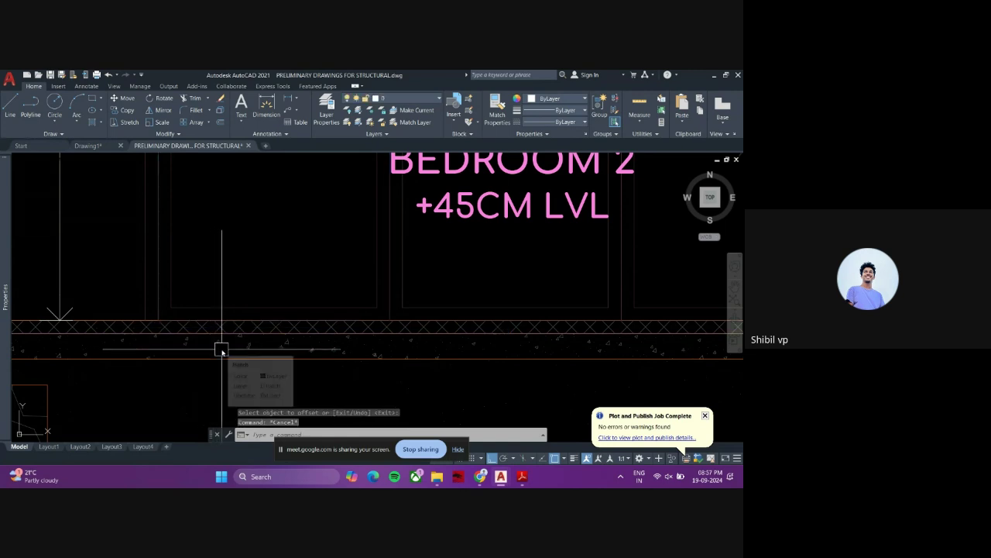
scroll(222, 352, down, 3)
middle_drag(192, 315, 194, 383)
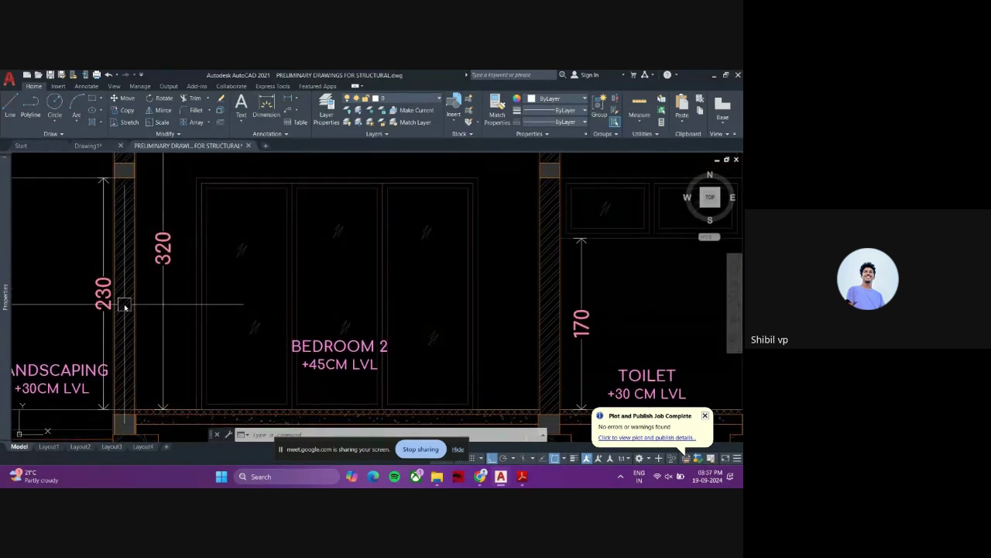
middle_drag(130, 233, 135, 296)
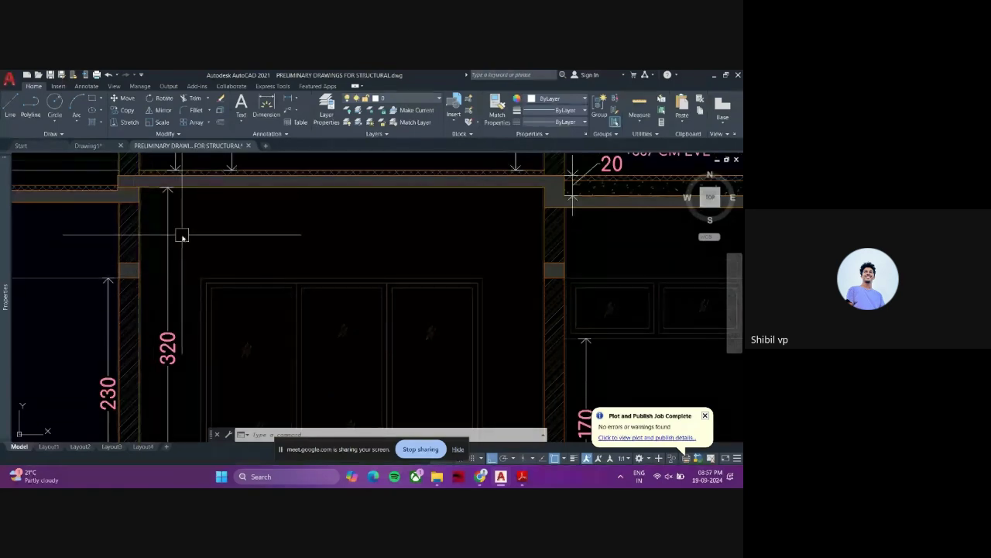
middle_drag(181, 233, 132, 292)
- Return to the new section and review it against the bedroom-and-toilet plan below it
scroll(178, 263, down, 6)
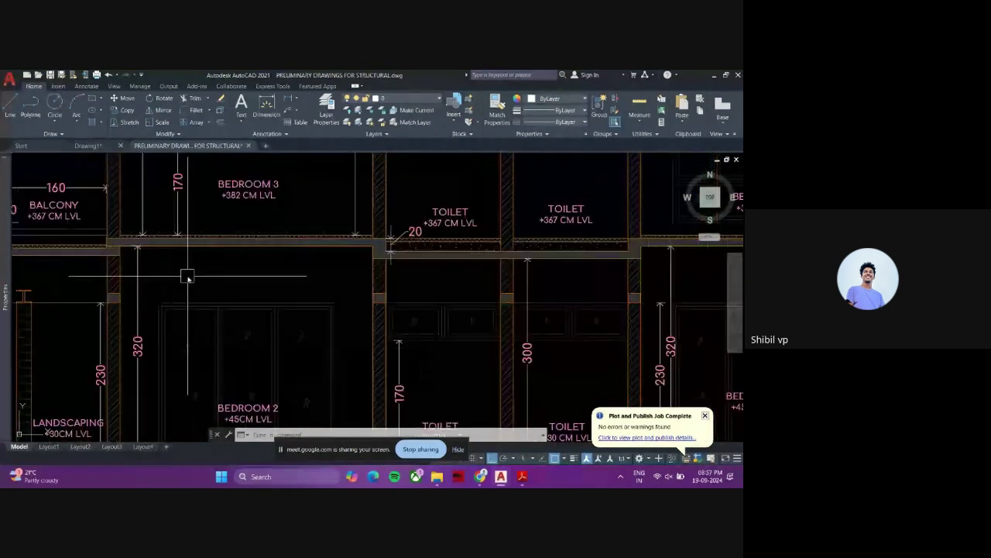
scroll(169, 301, down, 4)
middle_drag(400, 311, 136, 305)
scroll(138, 305, down, 6)
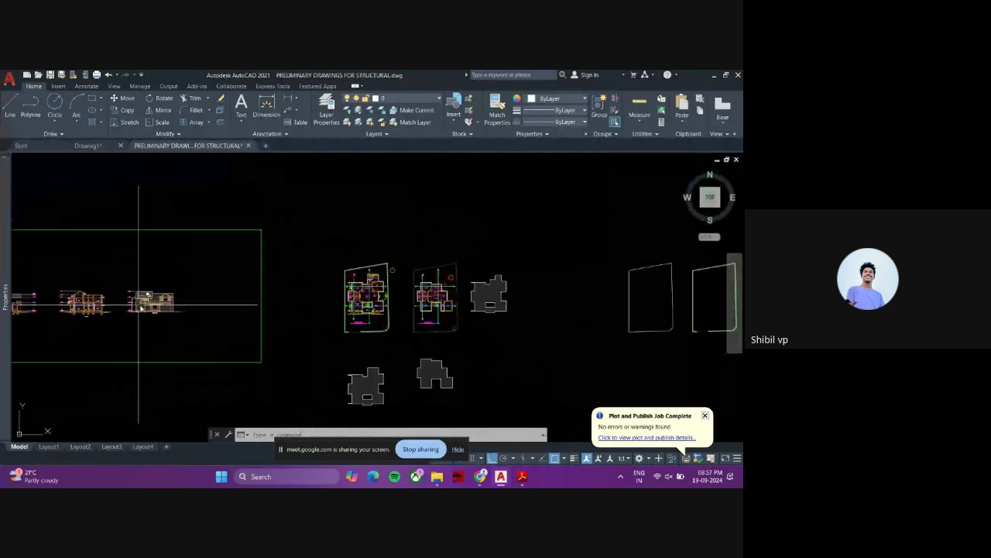
middle_drag(446, 324, 154, 309)
middle_drag(436, 343, 255, 350)
scroll(255, 349, down, 5)
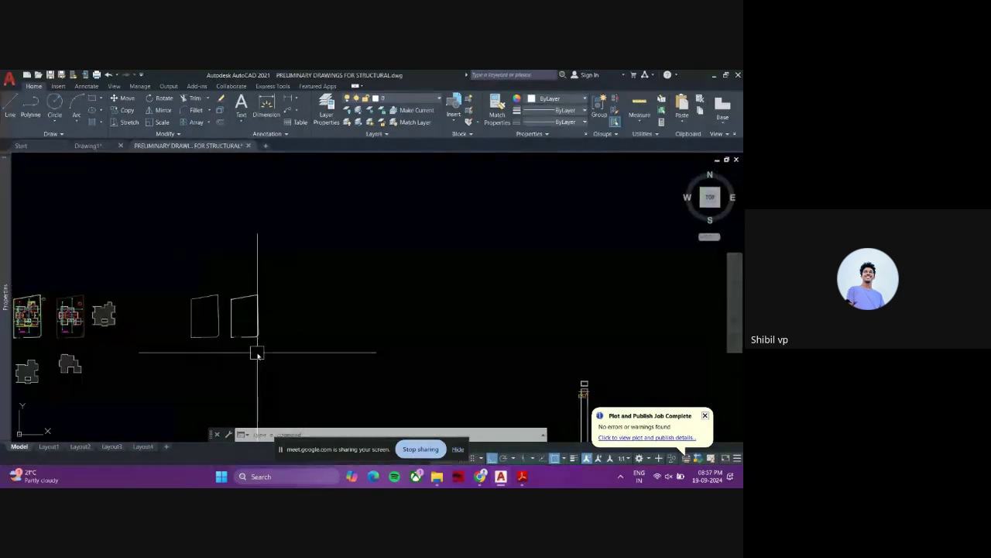
middle_drag(471, 381, 369, 345)
scroll(369, 346, up, 10)
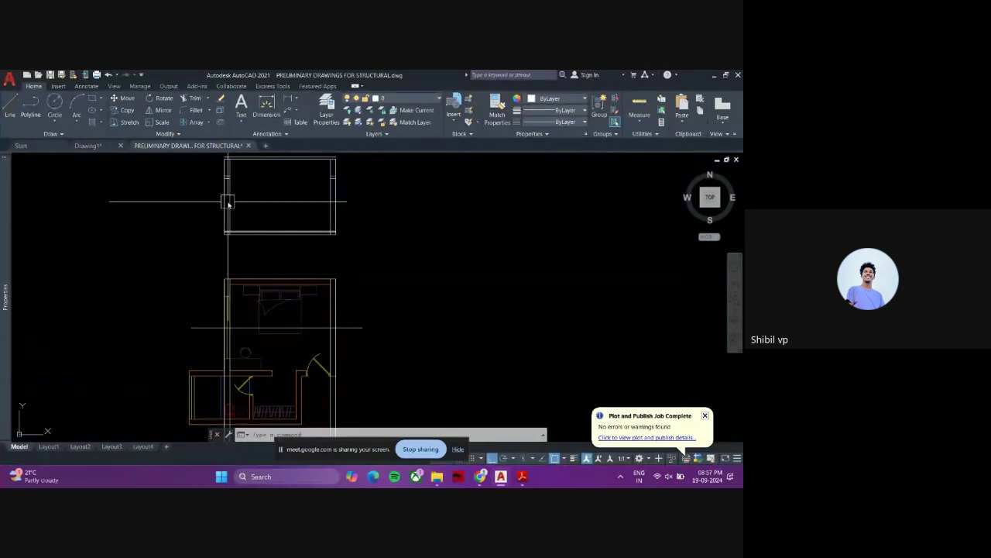
middle_drag(342, 283, 326, 290)
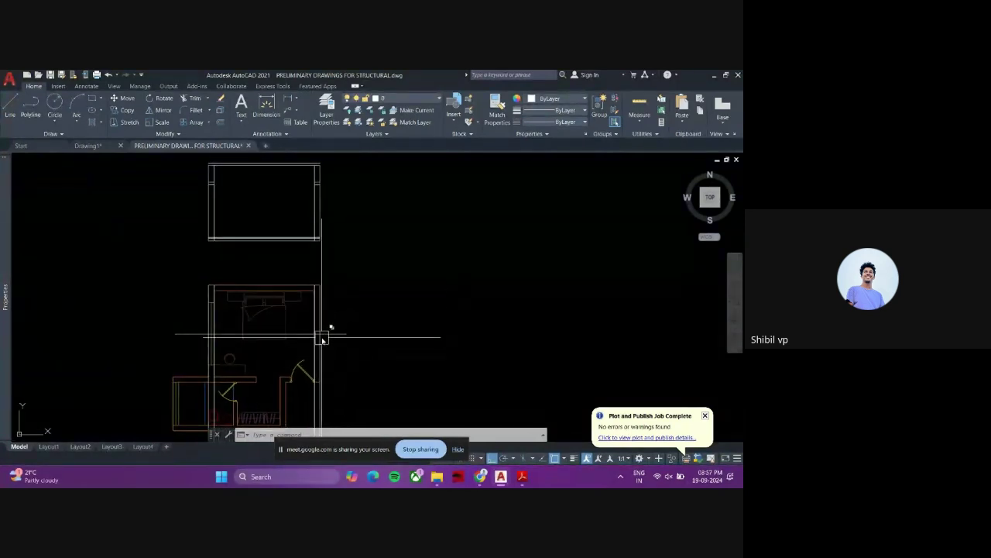
middle_drag(321, 337, 284, 407)
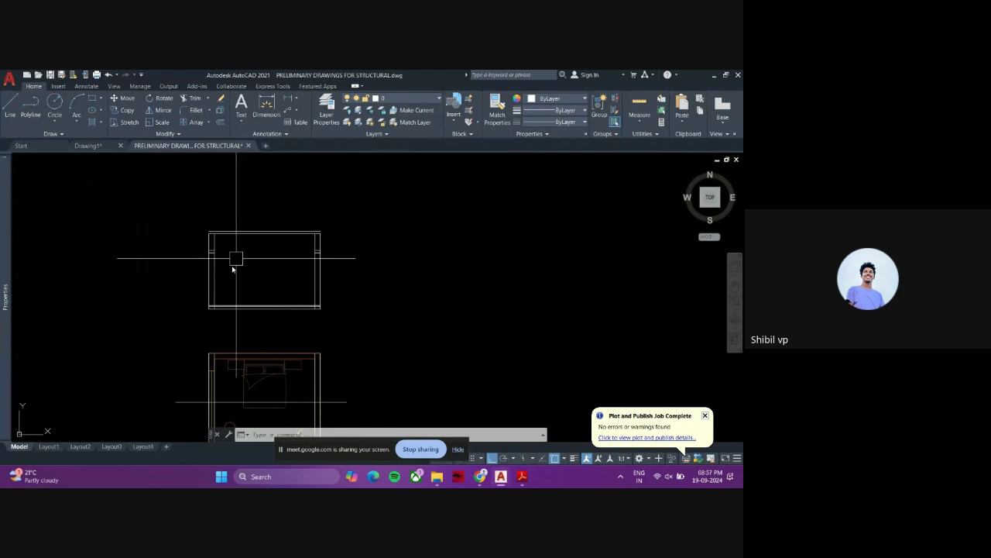
mouse_move(254, 372)
middle_down()
mouse_move(253, 278)
mouse_move(250, 367)
middle_up()
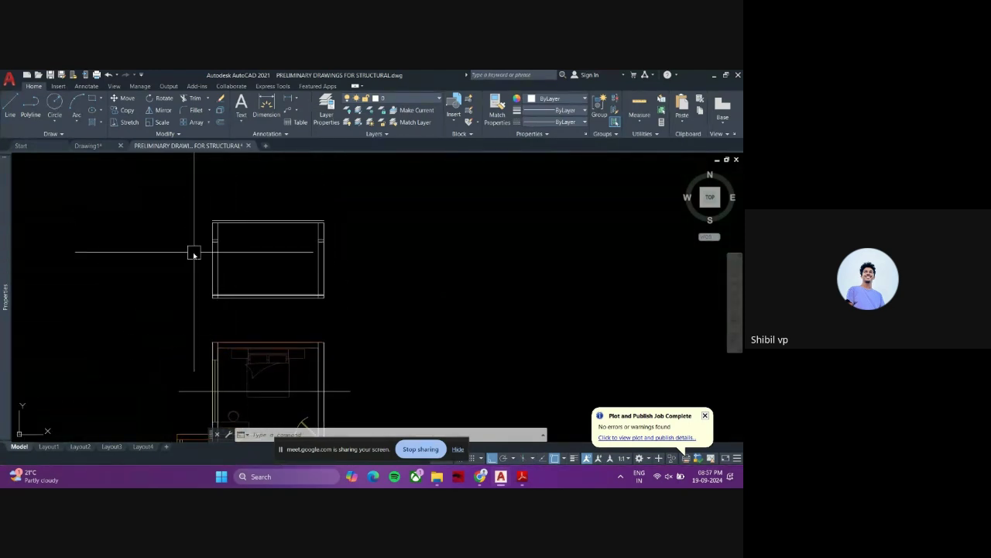
click(237, 251)
click(193, 230)
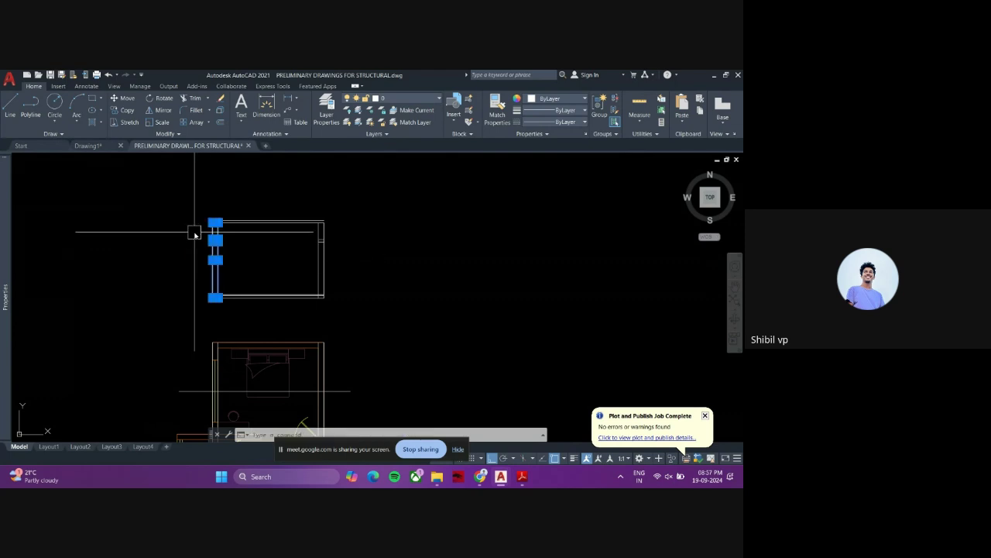
click(335, 266)
click(291, 237)
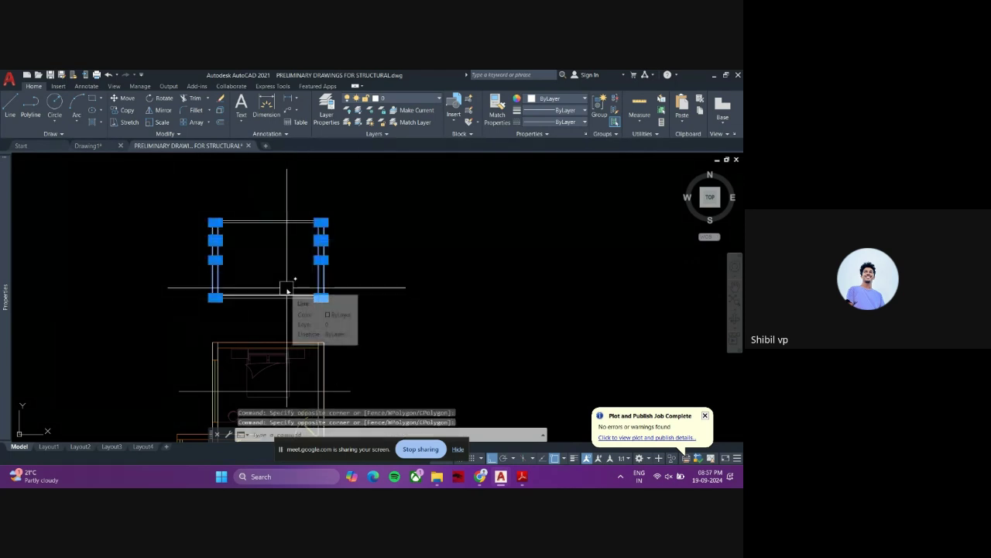
key(Escape)
key(Escape)
key(Escape)
- Compare the new section with the floor levels, walls and roof of the finished Section AA
middle_drag(303, 302, 292, 245)
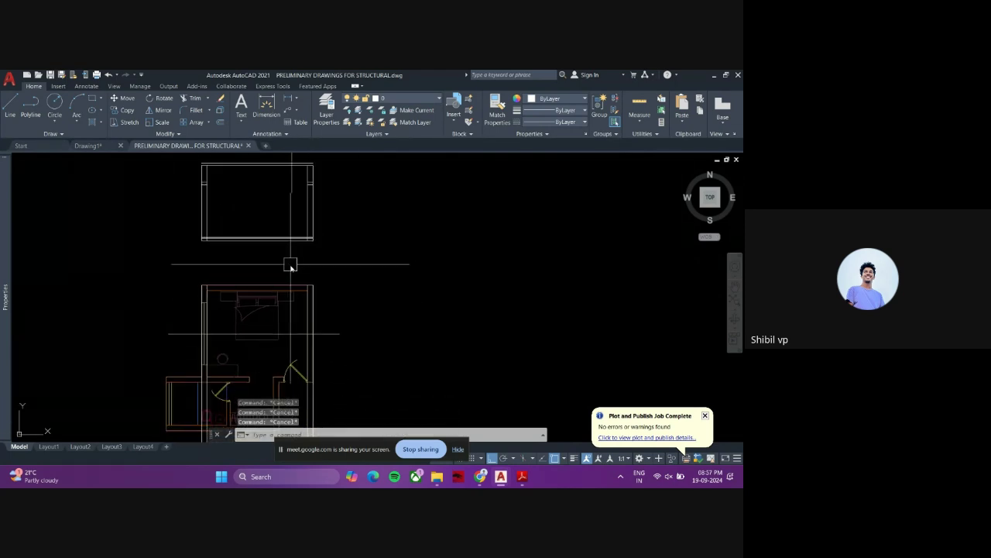
scroll(272, 269, down, 2)
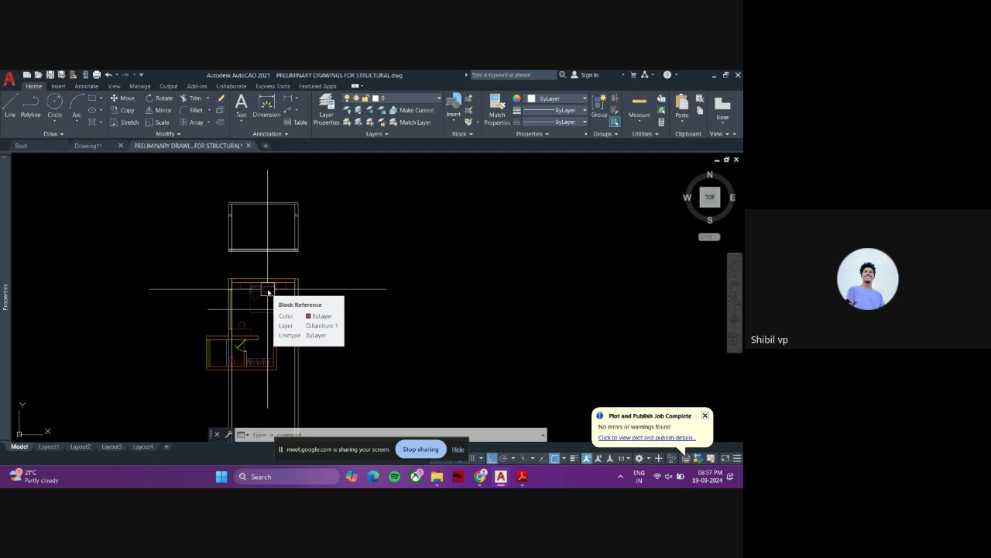
middle_drag(268, 249, 288, 265)
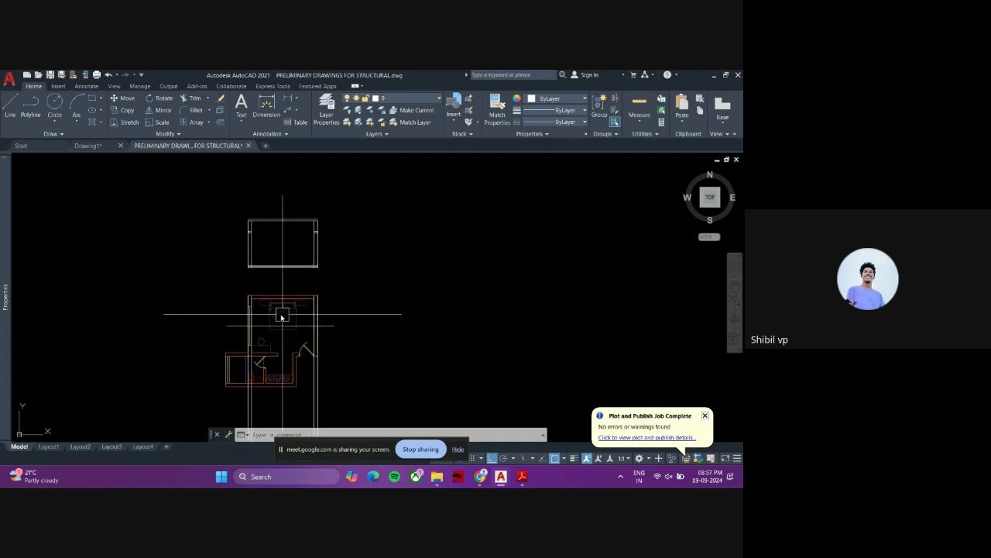
scroll(425, 306, down, 9)
middle_drag(242, 296, 494, 310)
middle_drag(231, 317, 477, 336)
middle_drag(207, 319, 347, 331)
scroll(211, 310, up, 10)
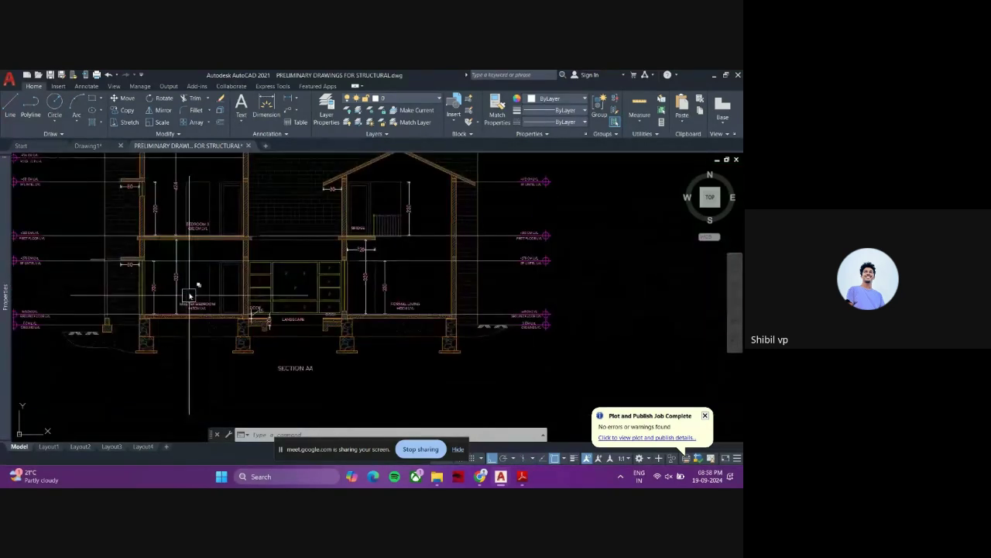
mouse_move(206, 302)
middle_down()
mouse_move(194, 312)
mouse_move(196, 338)
middle_up()
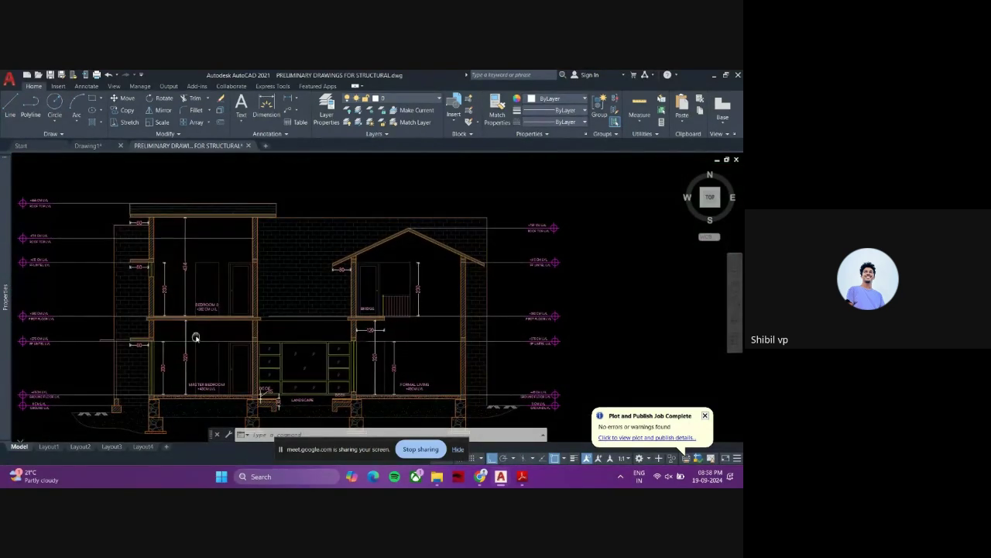
- Delete the grey hatch covering the first-floor plan
scroll(318, 308, down, 6)
scroll(155, 220, up, 5)
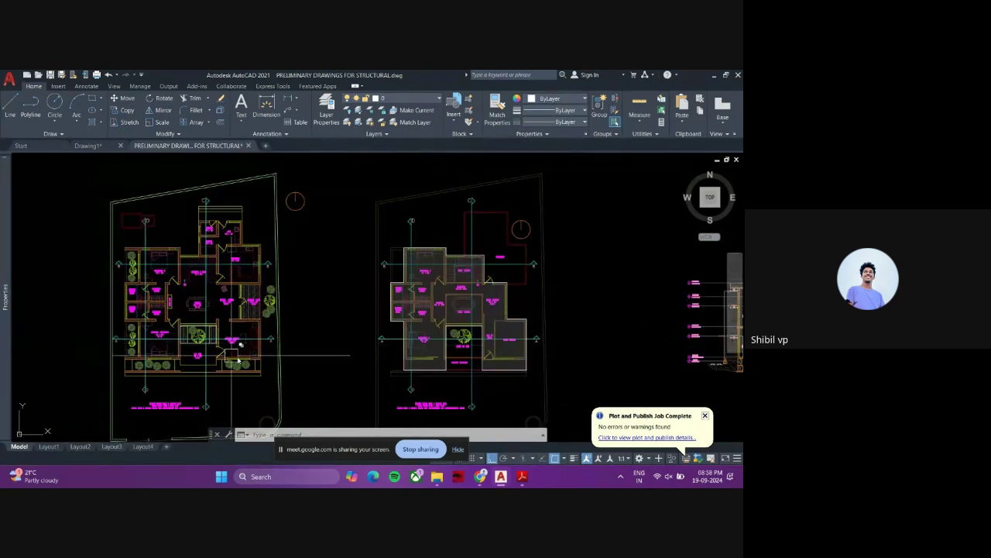
scroll(341, 365, up, 5)
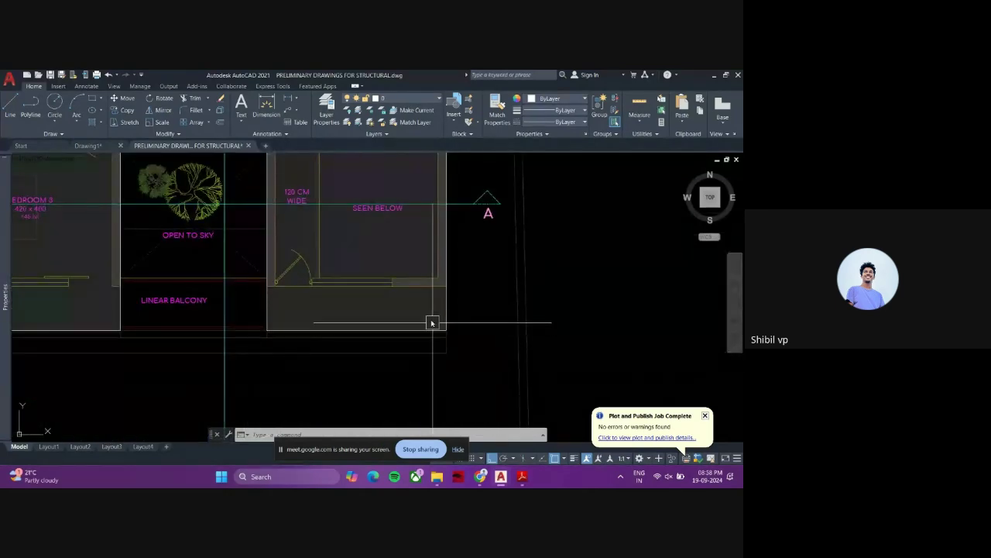
click(399, 323)
key(Delete)
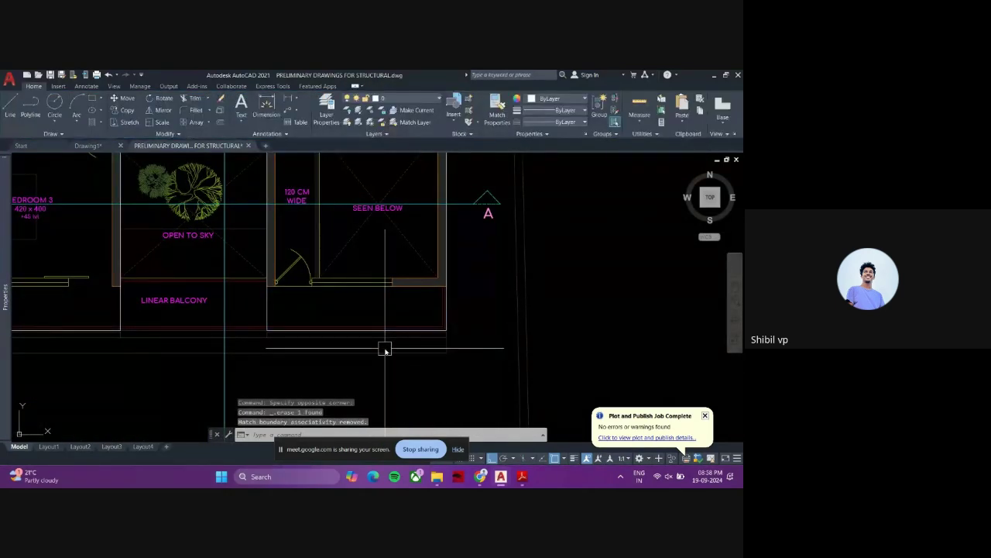
- Review section line A on the floor plans, then examine the matching bedrooms, landscape court, bridge and formal living area in Section AA
scroll(385, 350, down, 5)
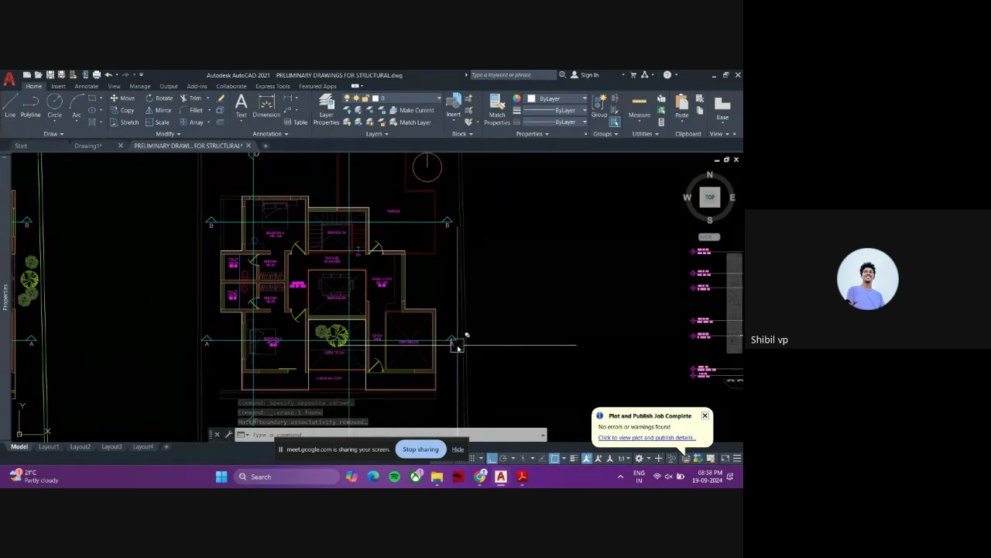
scroll(232, 347, down, 3)
scroll(177, 350, up, 1)
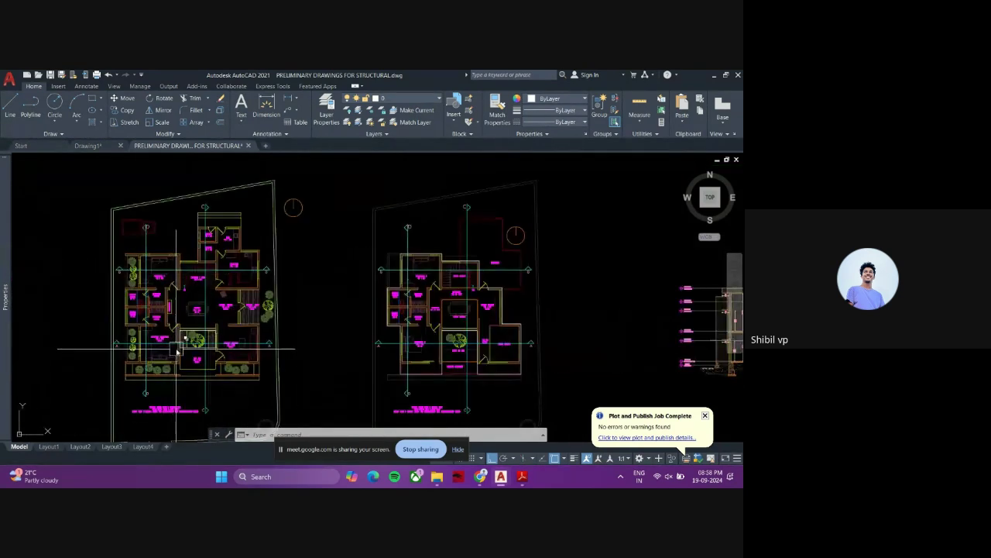
scroll(334, 327, down, 4)
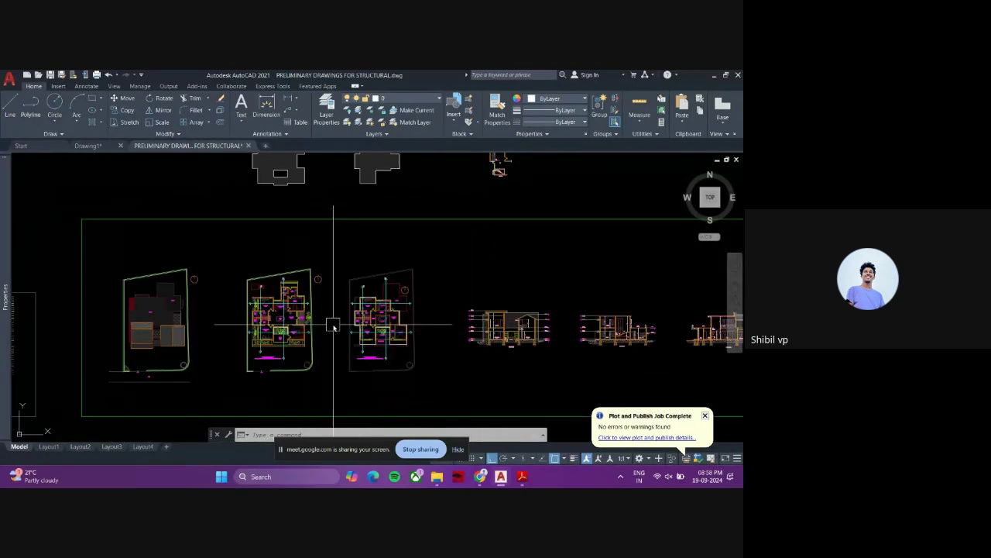
mouse_move(534, 327)
middle_down()
mouse_move(440, 331)
mouse_move(436, 374)
middle_up()
scroll(428, 332, up, 8)
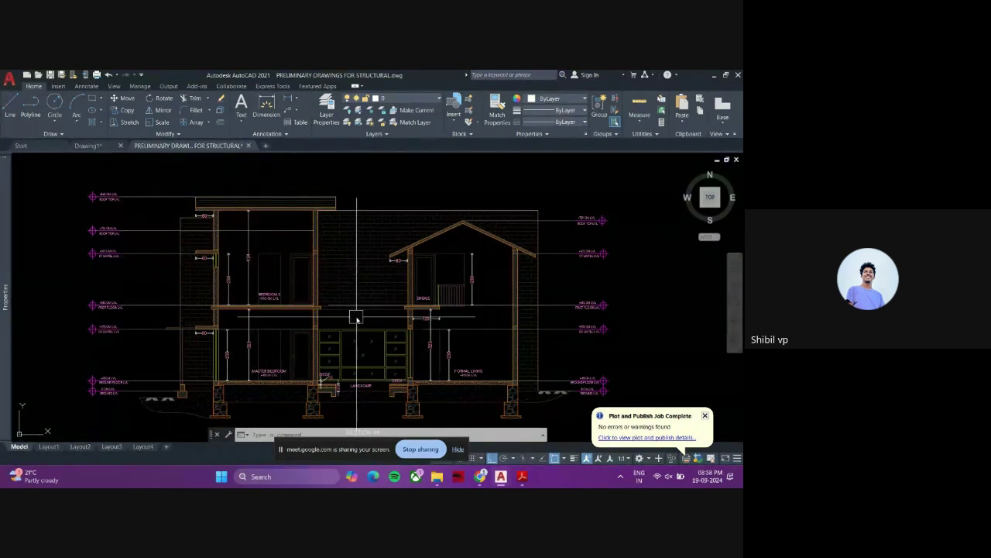
middle_drag(358, 320, 256, 303)
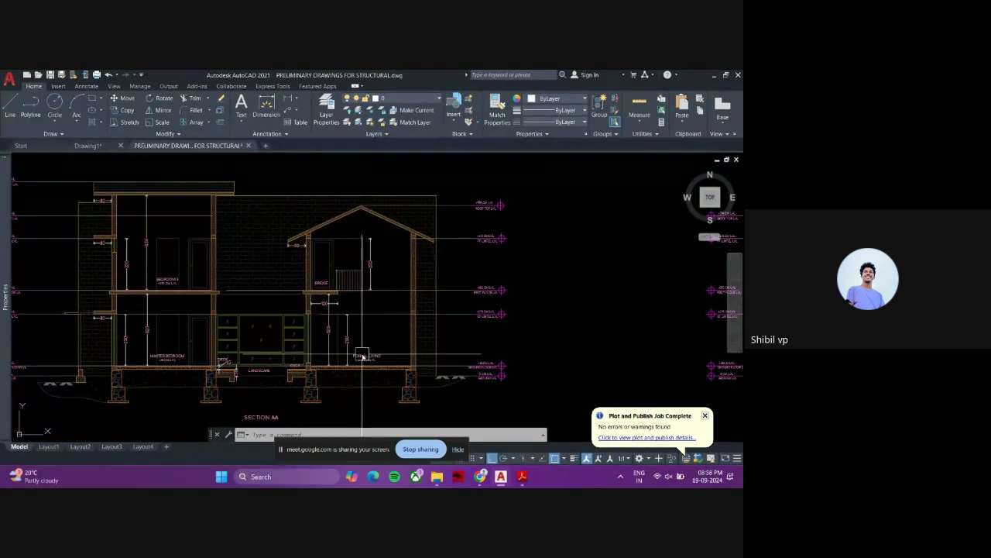
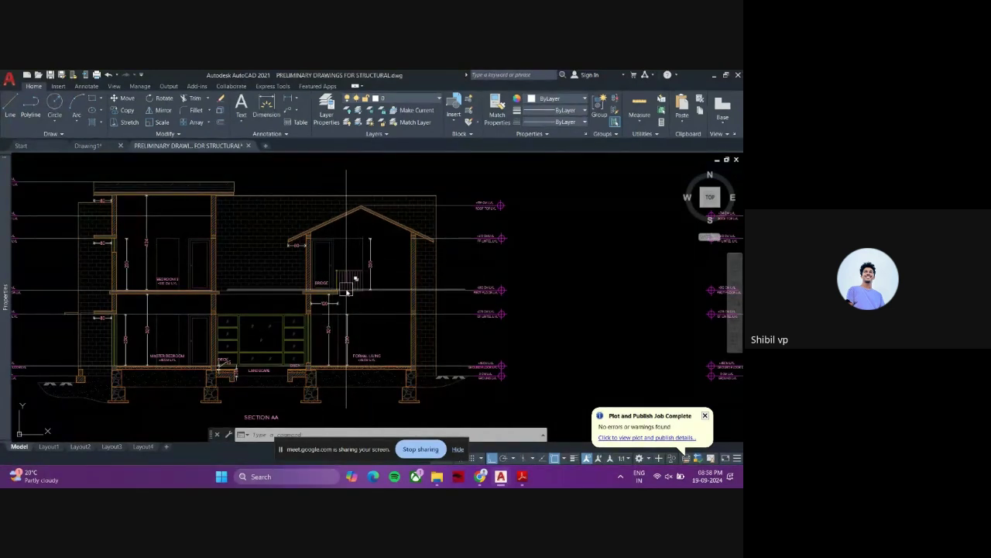
mouse_move(346, 291)
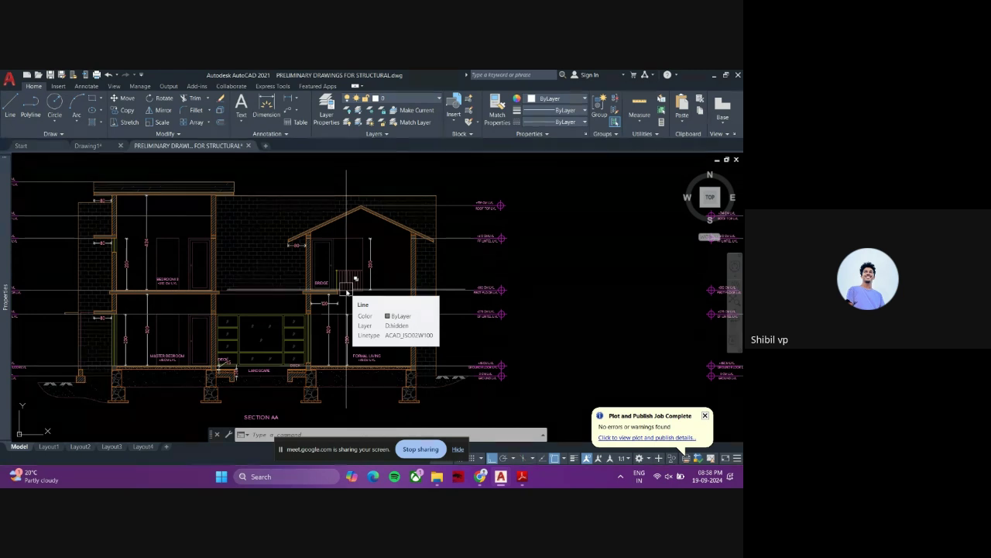
middle_drag(172, 344, 226, 342)
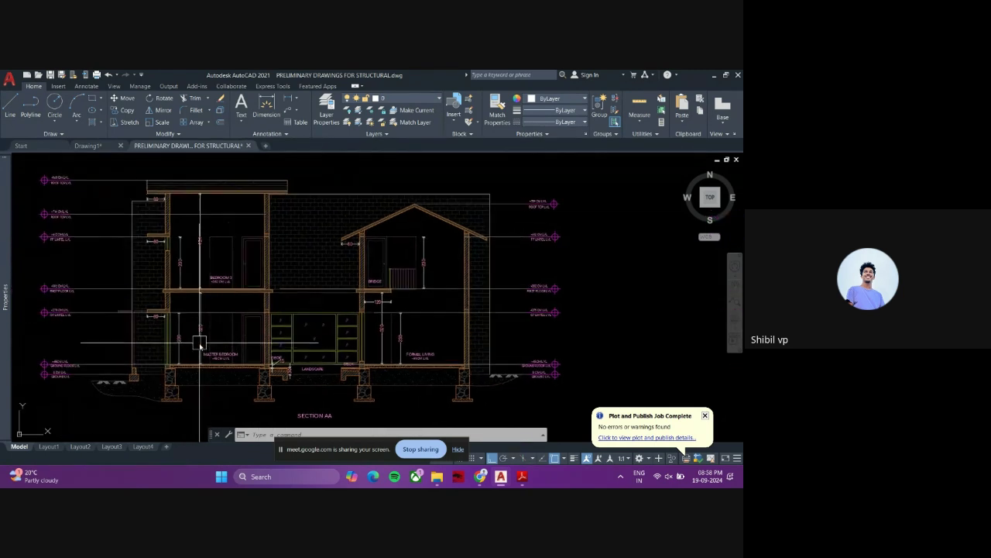
scroll(181, 353, up, 3)
scroll(210, 360, down, 1)
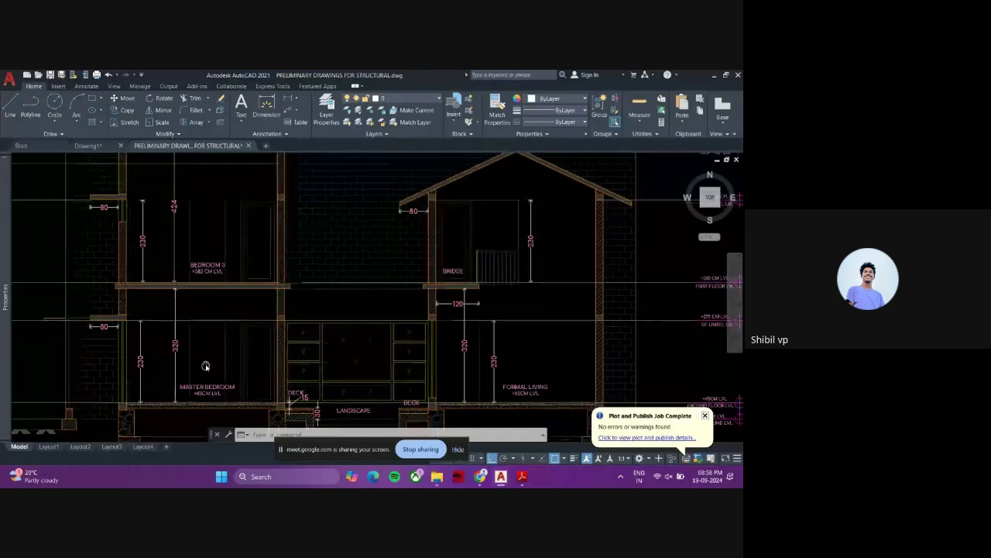
scroll(200, 334, down, 3)
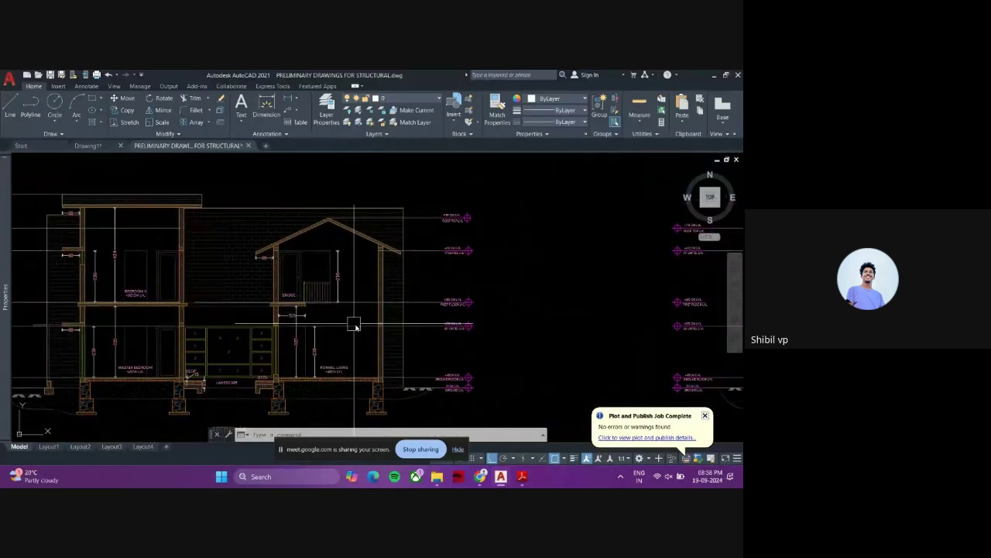
scroll(310, 361, up, 2)
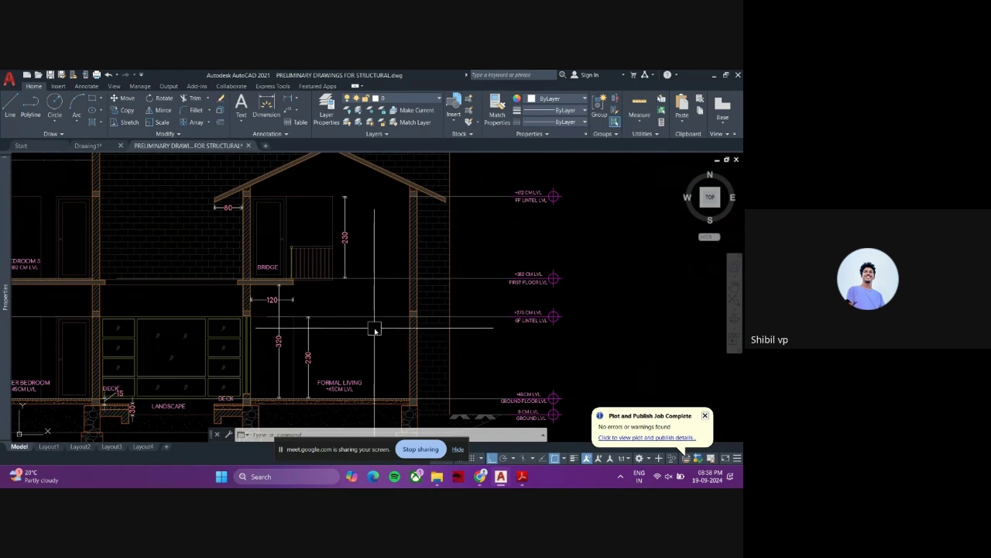
- Examine the master bedroom in Section AA, checking its lintel height, floor-to-ceiling height, sunshade projection and slab
scroll(371, 333, down, 5)
scroll(248, 309, up, 6)
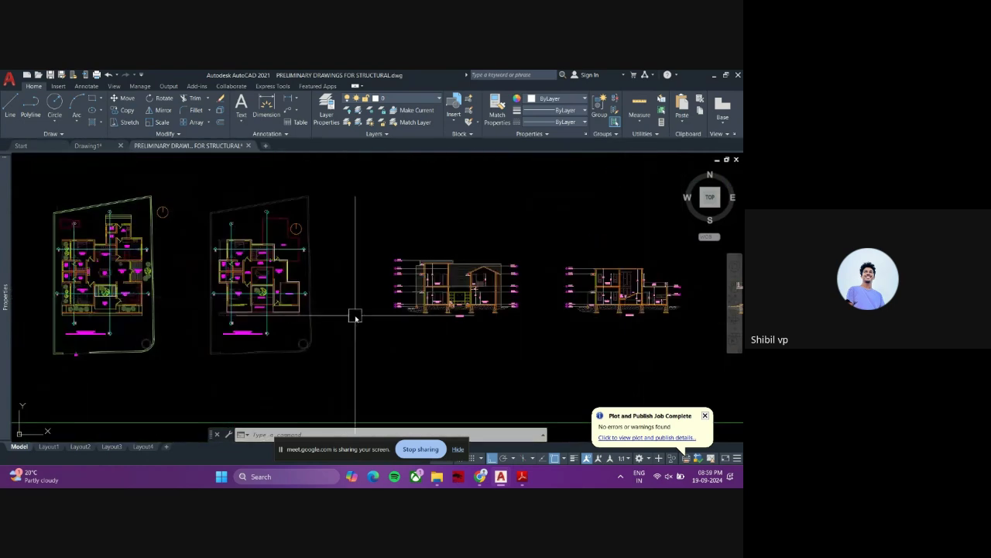
scroll(356, 317, up, 5)
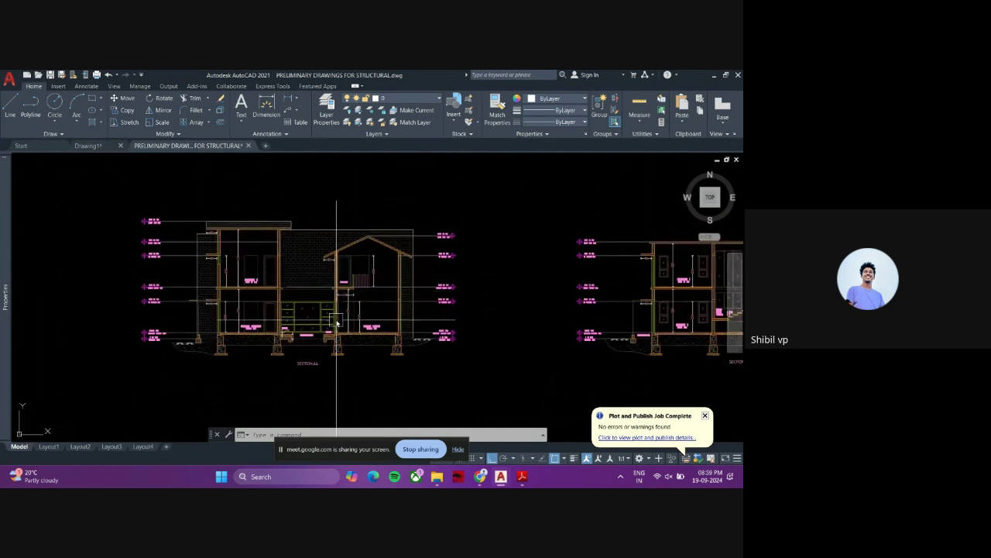
scroll(333, 325, up, 3)
scroll(327, 346, down, 3)
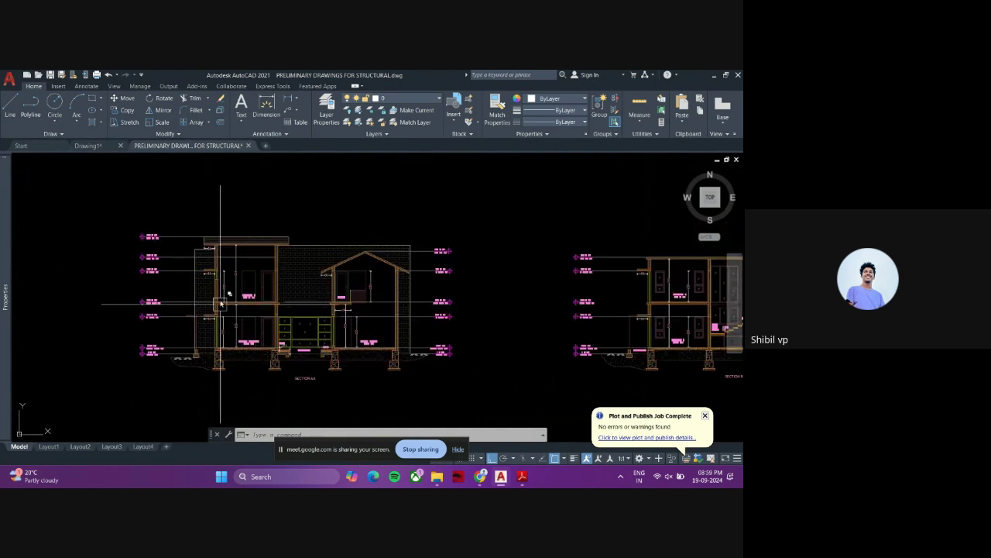
scroll(230, 344, up, 5)
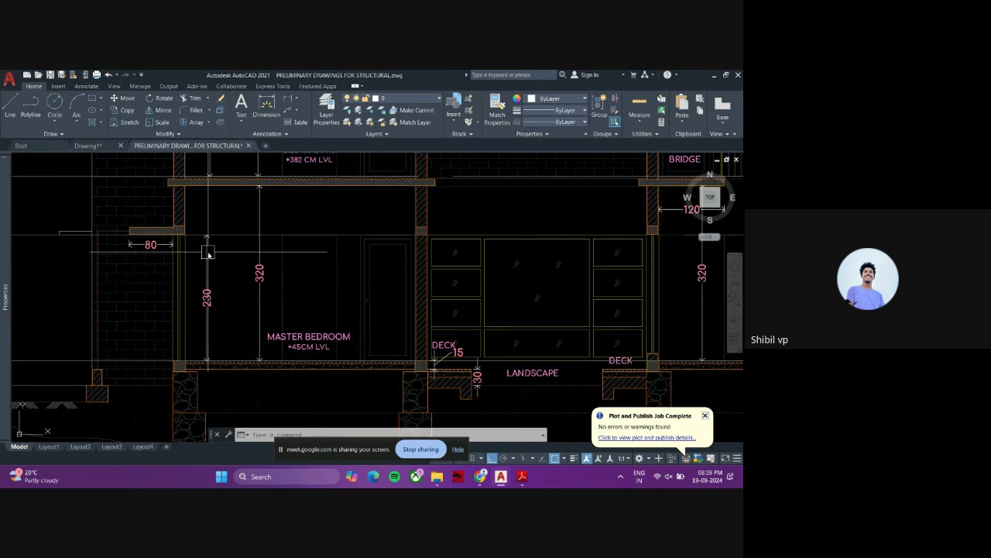
scroll(237, 274, down, 3)
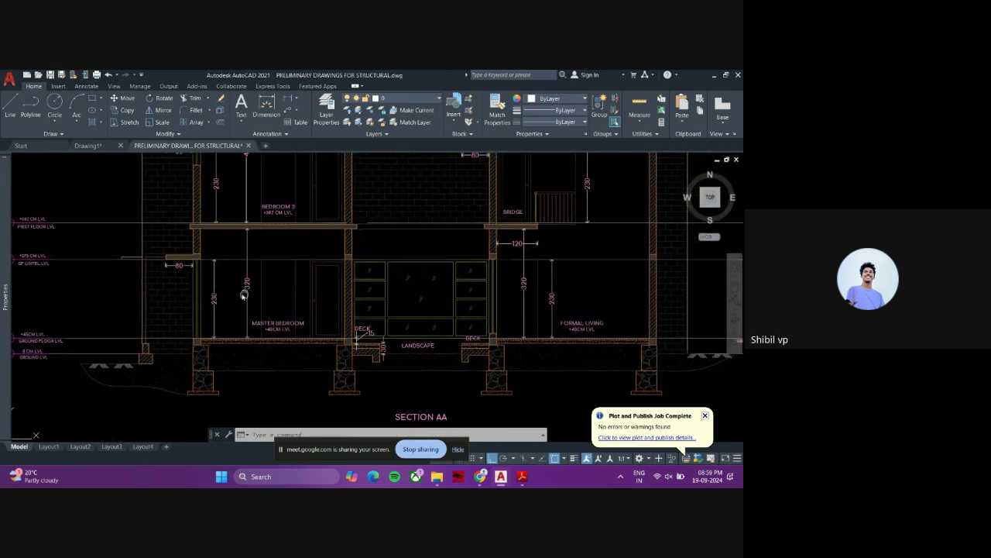
scroll(225, 290, up, 3)
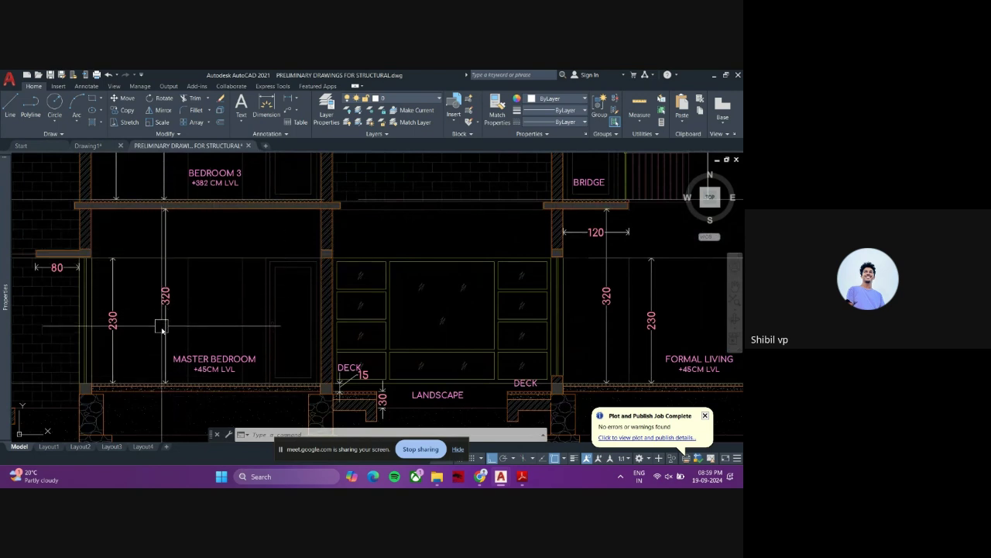
scroll(163, 340, down, 2)
scroll(179, 344, down, 2)
scroll(255, 376, down, 1)
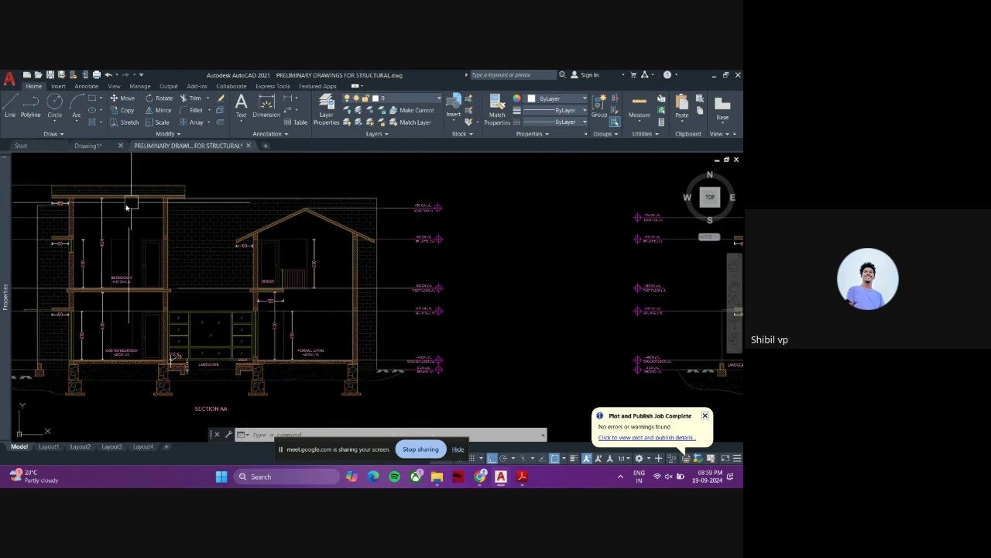
- Return to the new section and check its walls, lintels and roof slab against the bedroom plan
scroll(121, 318, down, 3)
scroll(122, 317, down, 3)
scroll(186, 325, up, 2)
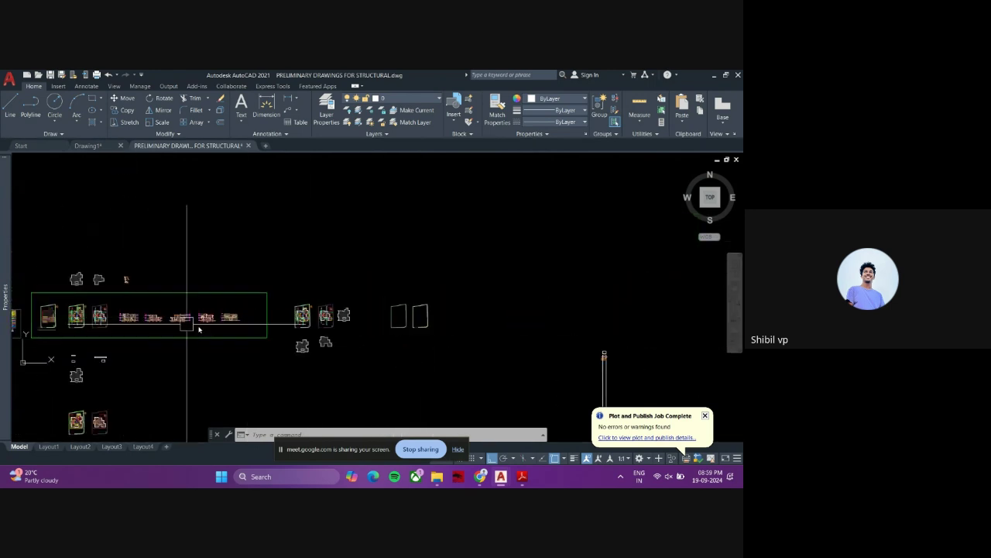
scroll(600, 352, up, 4)
scroll(496, 263, up, 6)
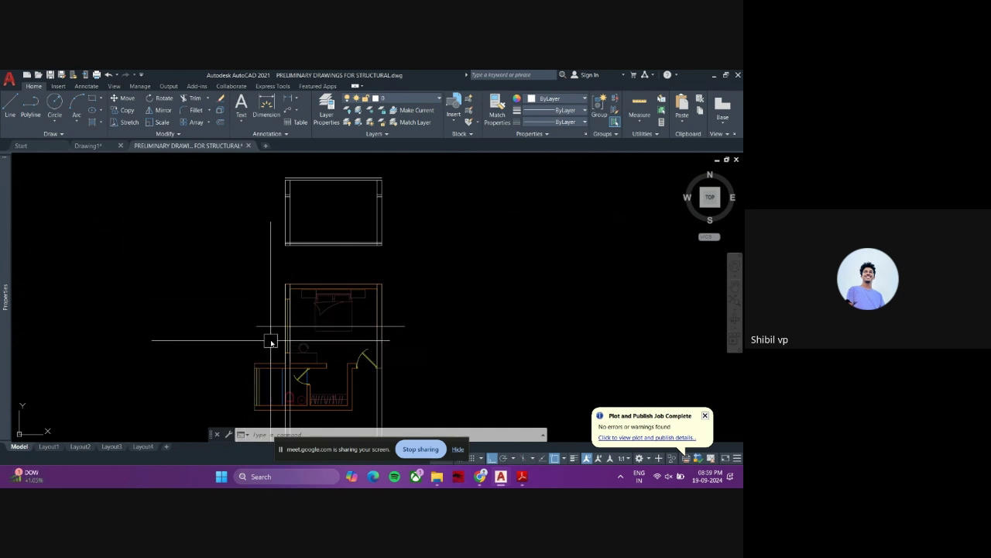
middle_drag(322, 385, 306, 325)
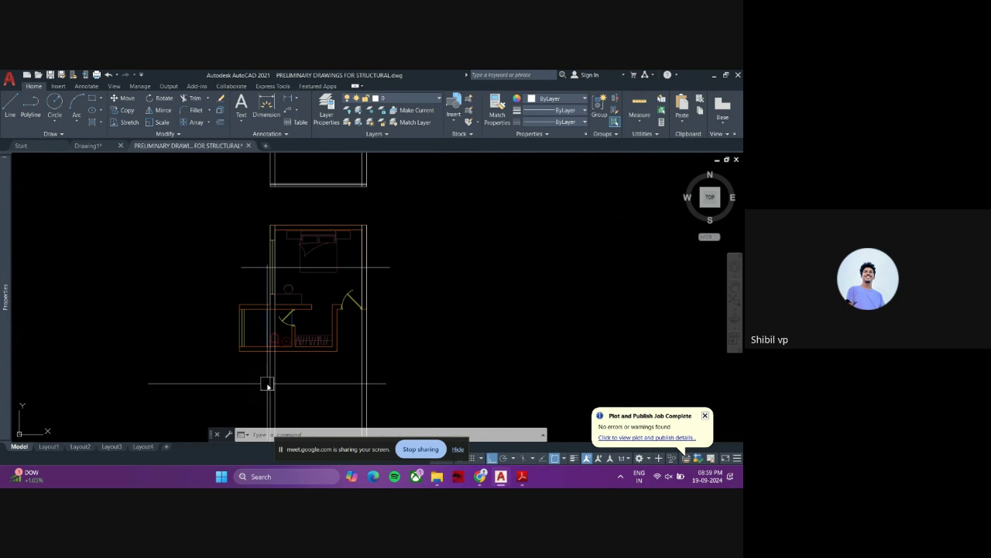
middle_drag(264, 208, 250, 290)
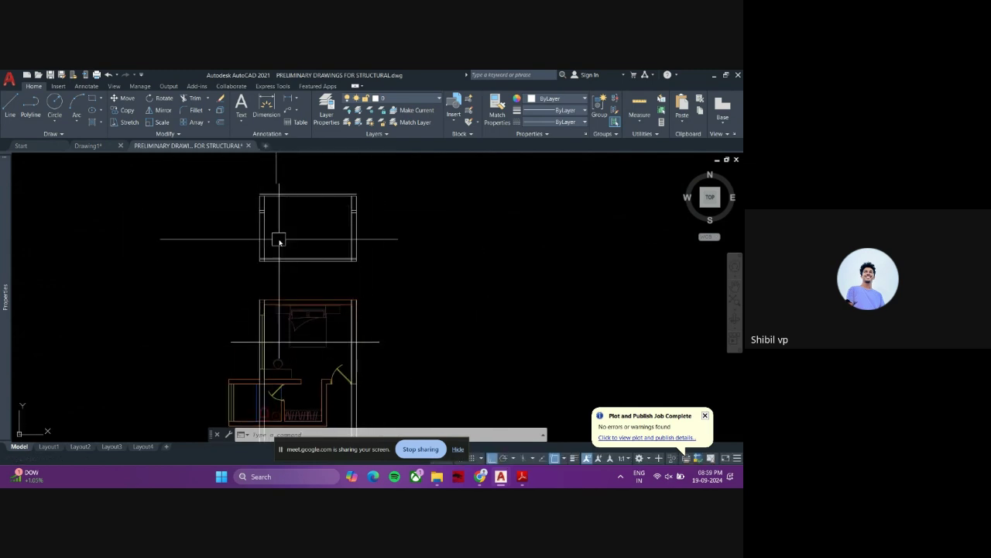
middle_drag(313, 224, 302, 239)
scroll(302, 239, up, 2)
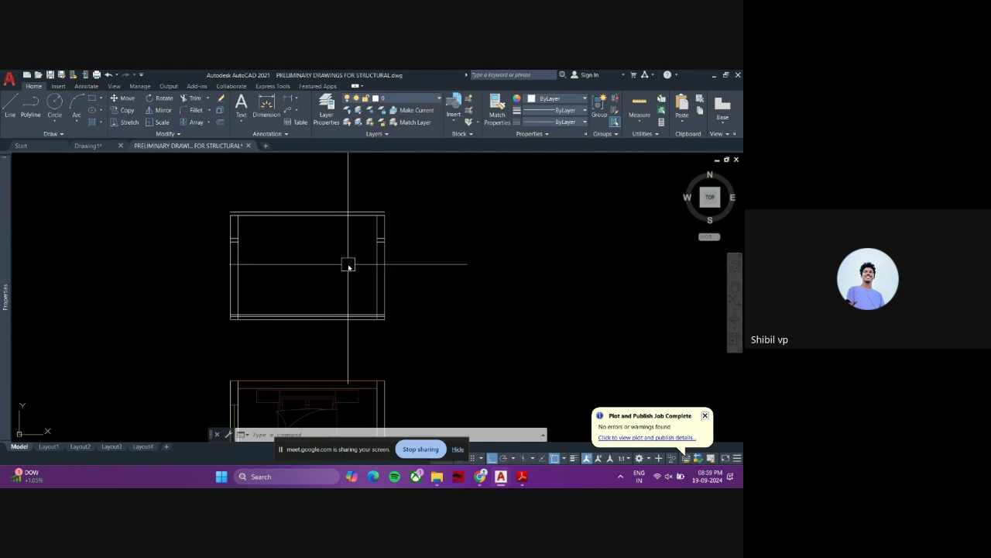
- Return to Section AA and examine the master bedroom's floor, foundations, walls, lintel, sunshade and the slab below Bedroom 3
scroll(329, 272, down, 4)
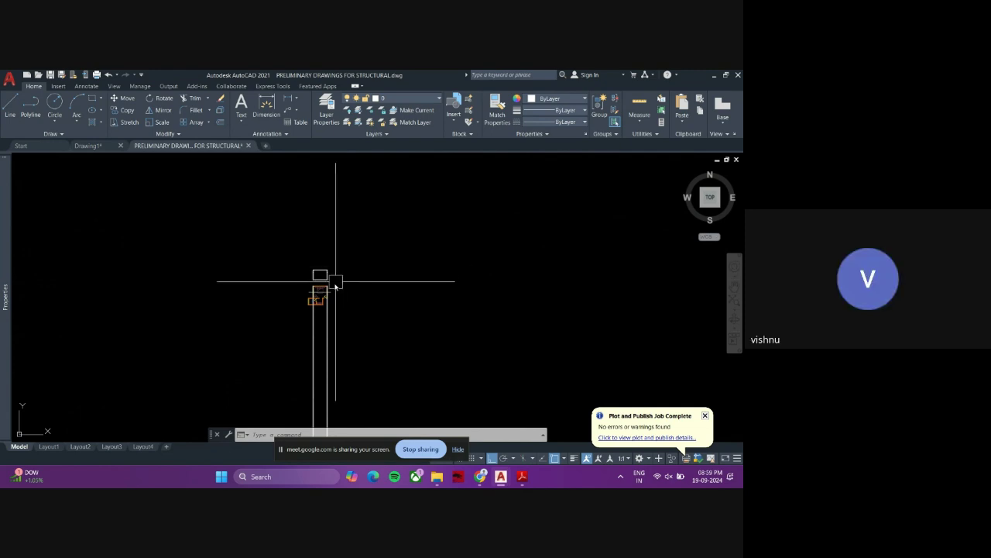
scroll(312, 292, down, 1)
middle_drag(312, 292, 380, 287)
scroll(352, 312, down, 3)
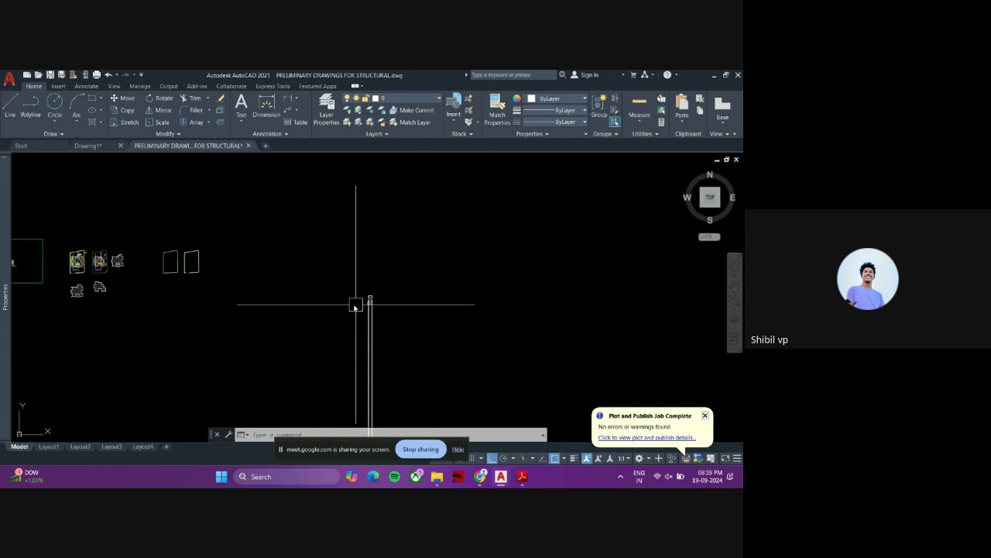
middle_drag(283, 308, 343, 316)
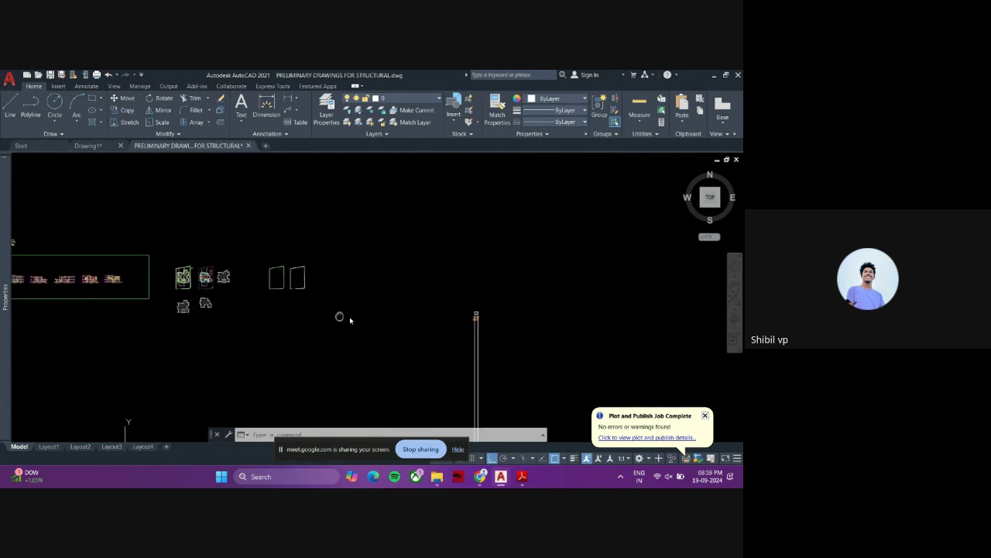
scroll(215, 282, up, 4)
middle_drag(187, 296, 434, 317)
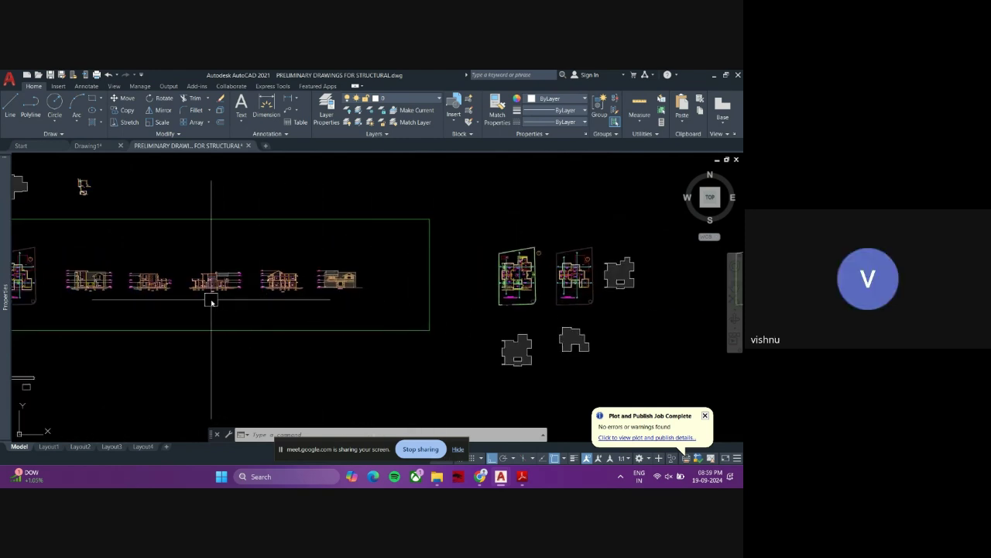
scroll(100, 284, up, 4)
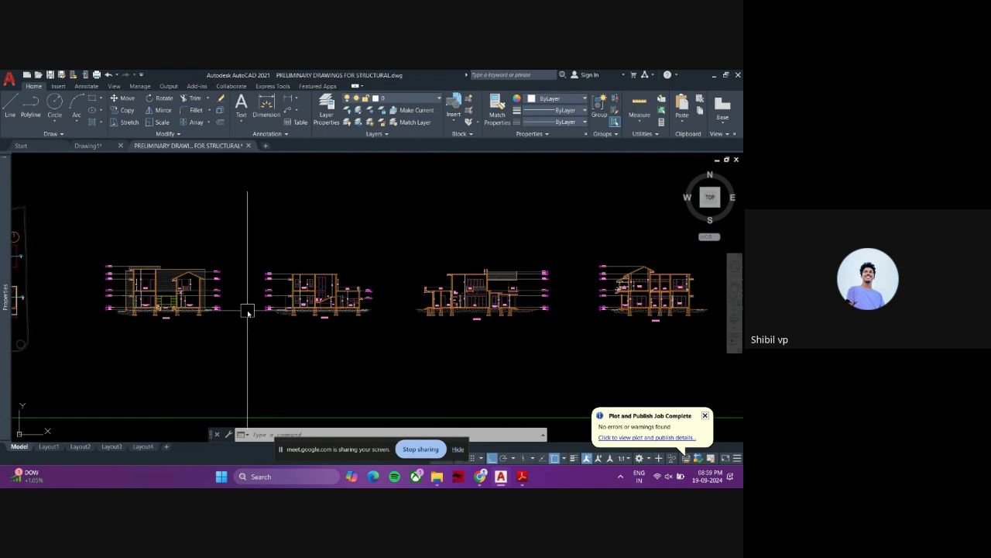
scroll(136, 284, up, 3)
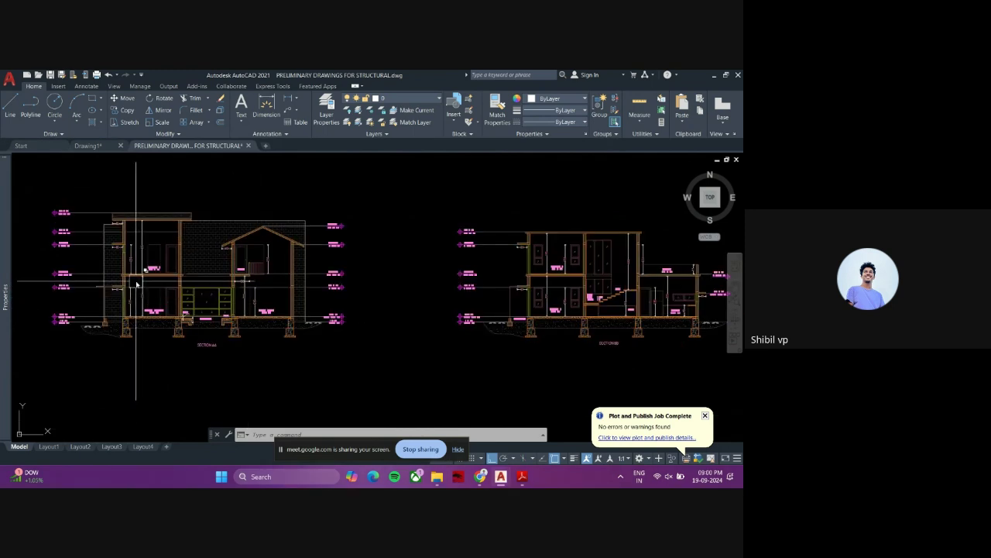
middle_drag(121, 299, 202, 317)
scroll(211, 328, up, 4)
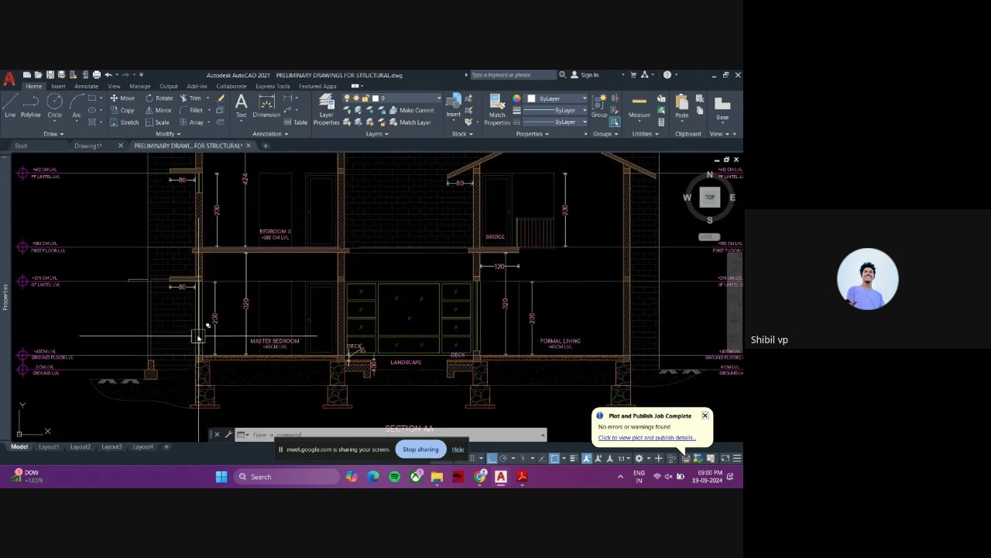
scroll(205, 295, up, 2)
middle_drag(250, 373, 201, 357)
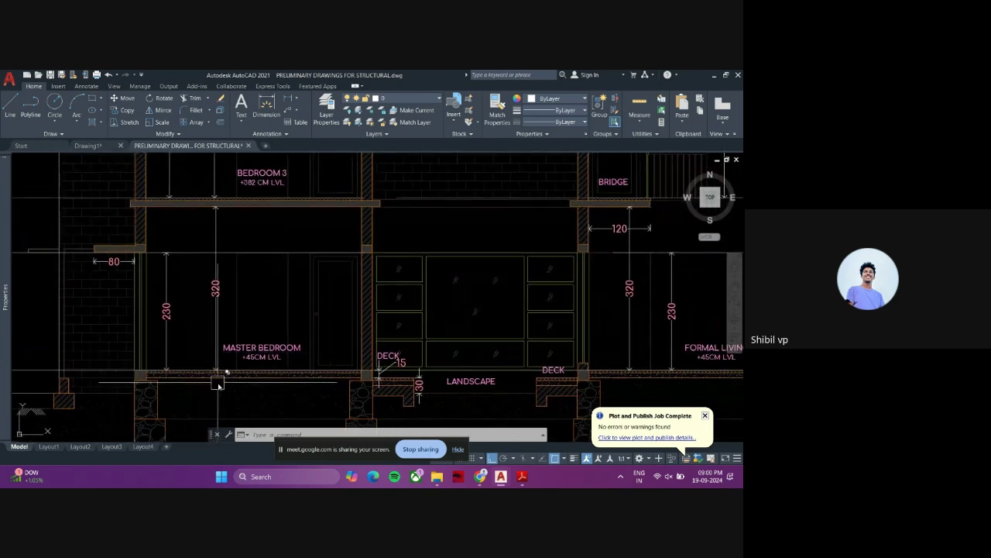
scroll(238, 372, up, 3)
scroll(249, 354, down, 4)
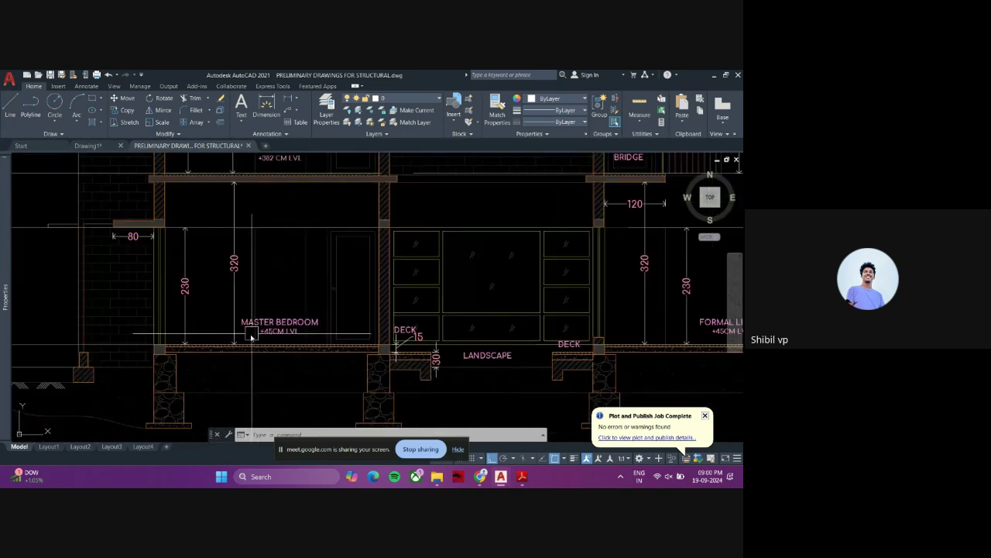
middle_drag(296, 339, 273, 370)
middle_drag(191, 261, 183, 326)
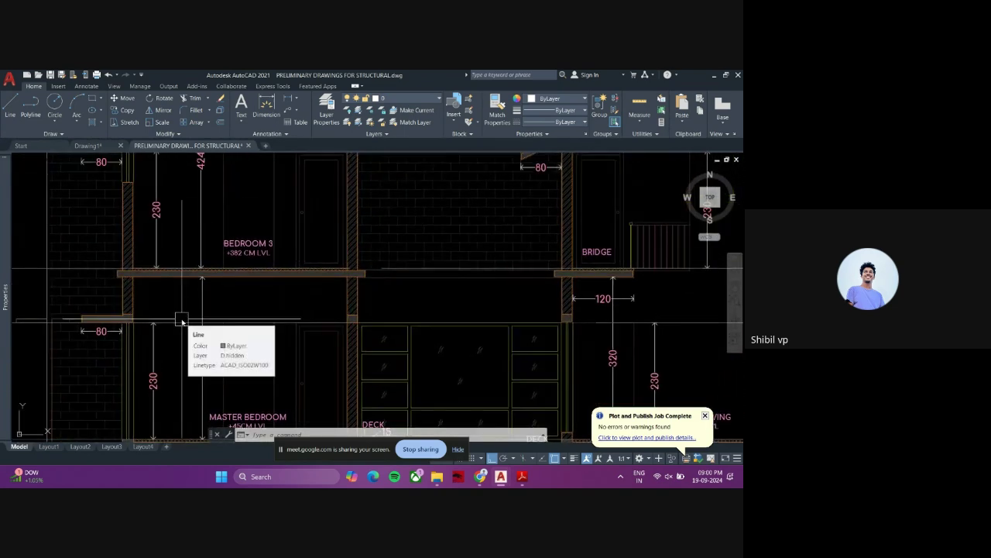
- Check the section lines and room layout on the ground-floor and first-floor plans
scroll(177, 307, down, 10)
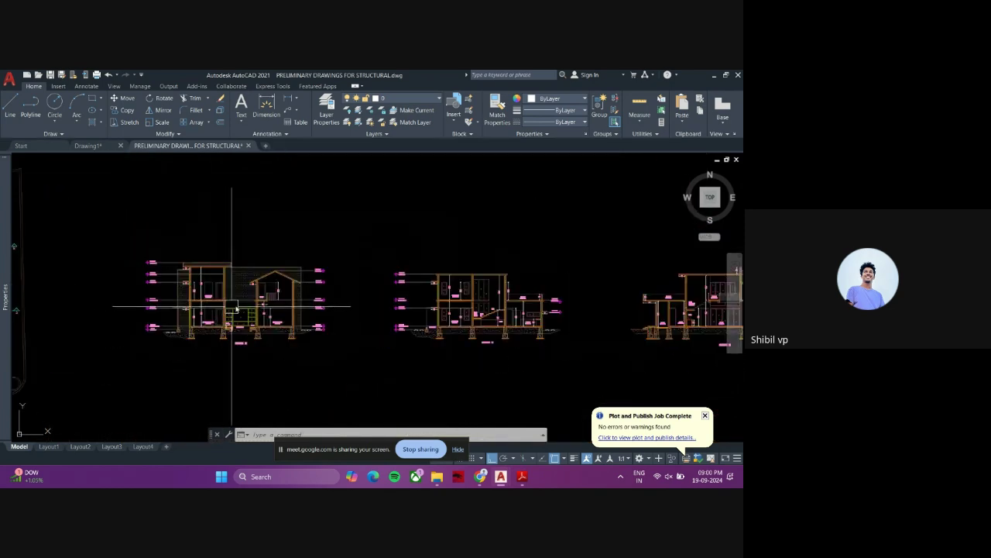
middle_drag(182, 317, 268, 319)
scroll(202, 299, up, 6)
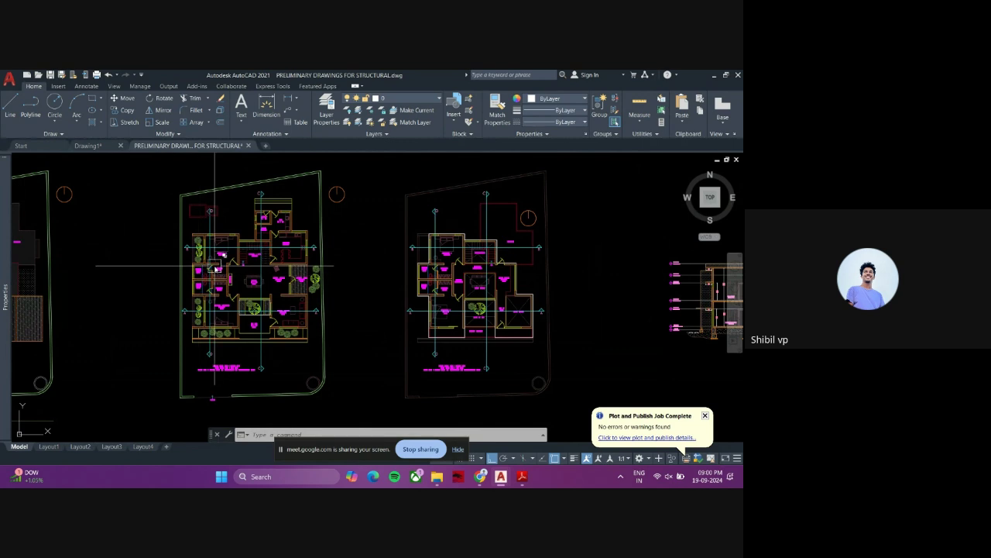
middle_drag(230, 313, 232, 325)
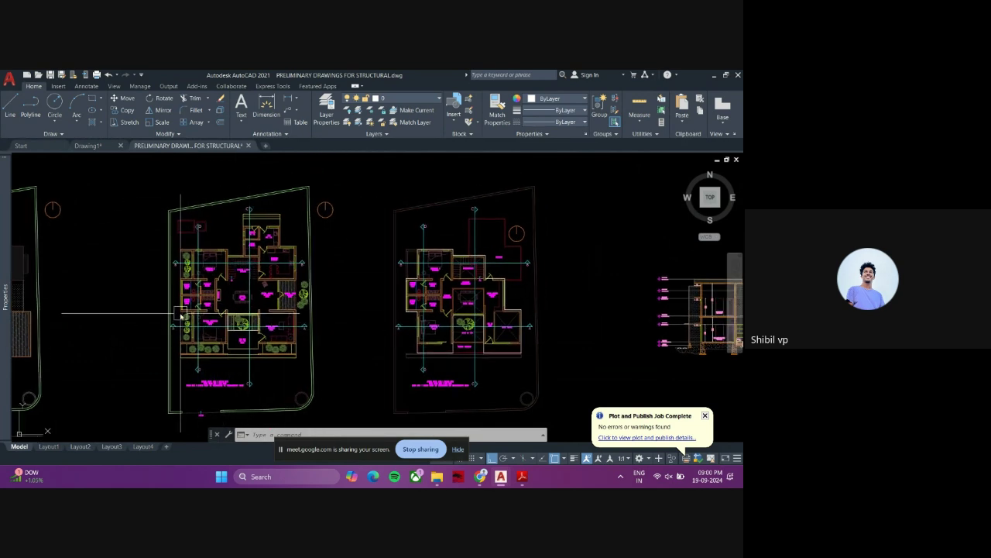
- Examine the front elevation's roofs, brick wall outline, shuttered windows, entrance and level markers
scroll(180, 315, down, 8)
middle_drag(476, 343, 320, 343)
scroll(392, 333, up, 8)
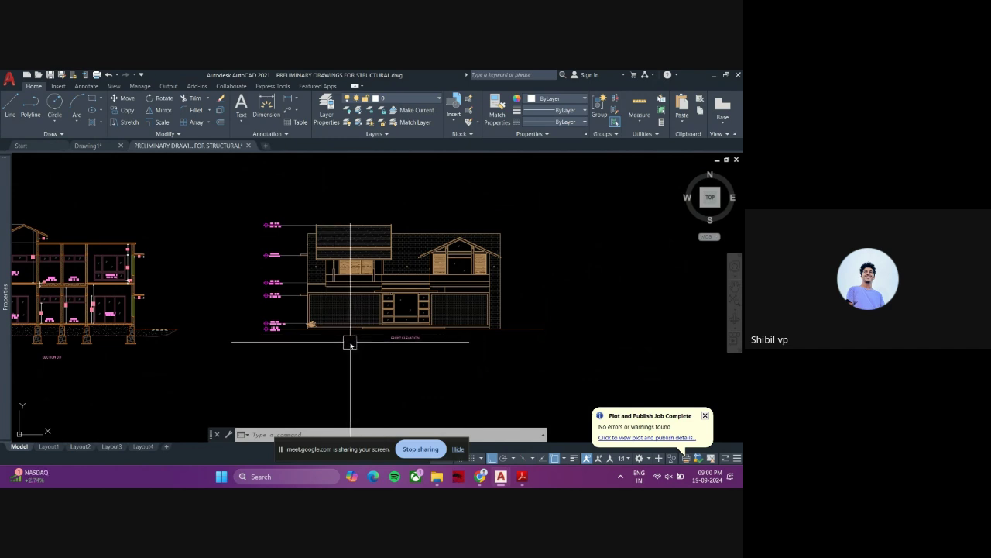
middle_drag(210, 331, 258, 336)
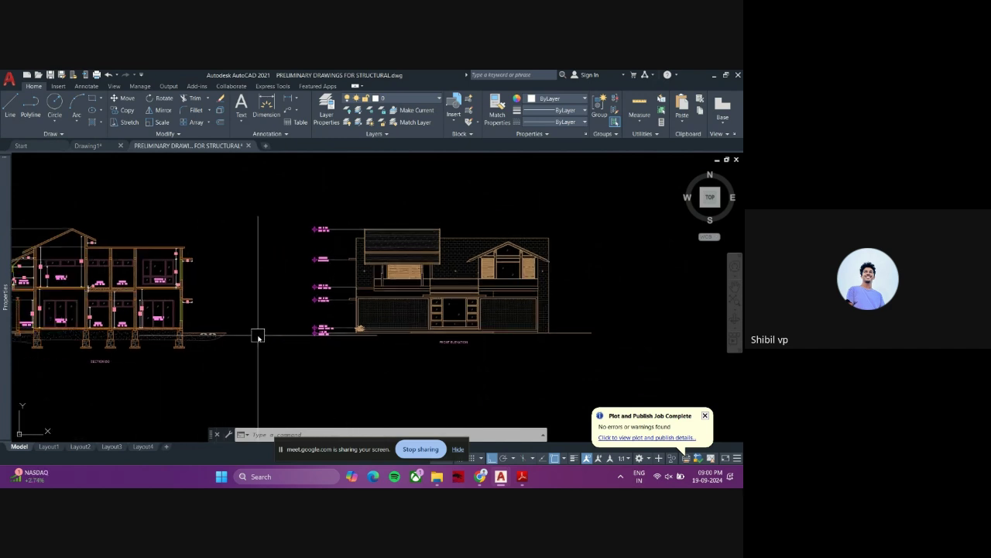
scroll(258, 336, down, 2)
scroll(380, 310, up, 4)
middle_drag(422, 356, 355, 355)
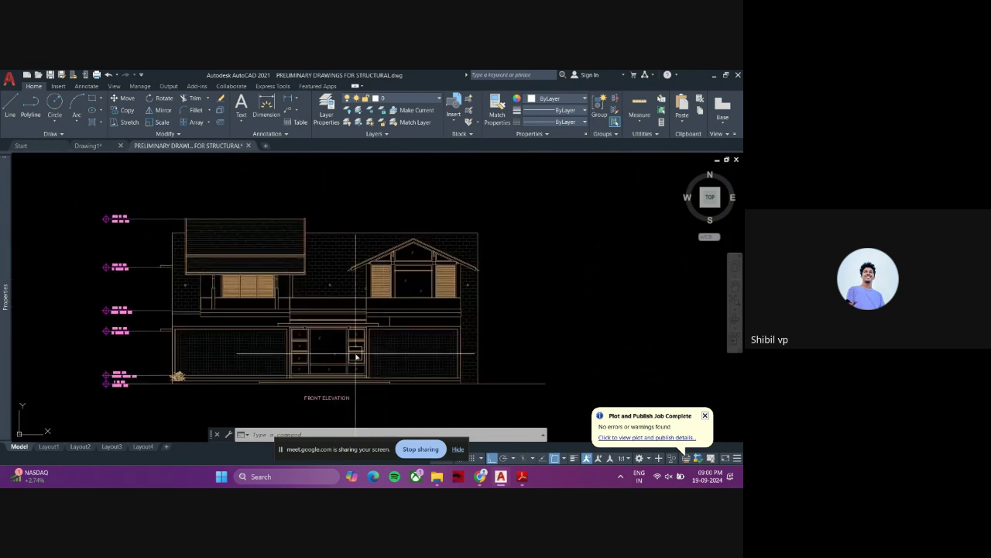
scroll(319, 364, up, 2)
scroll(304, 356, down, 2)
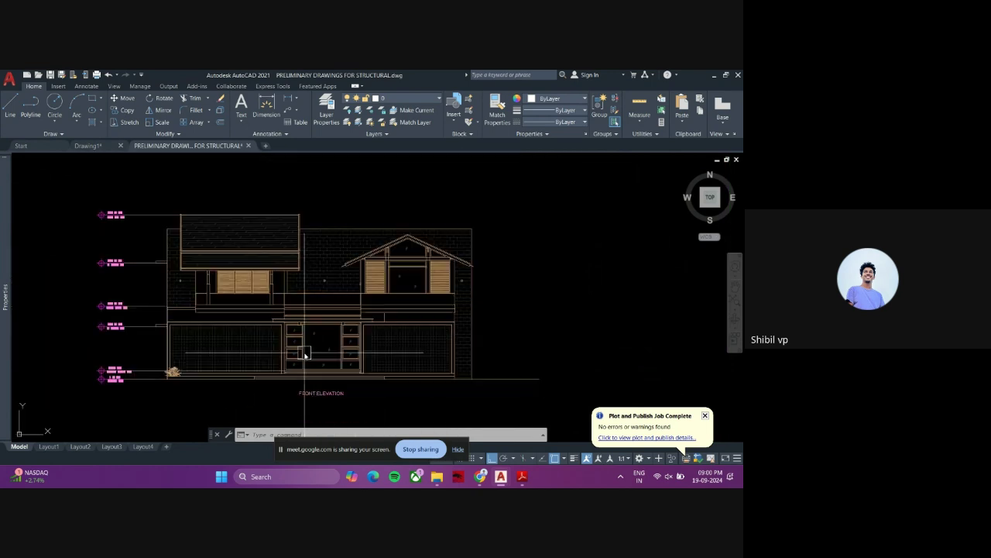
scroll(250, 281, up, 2)
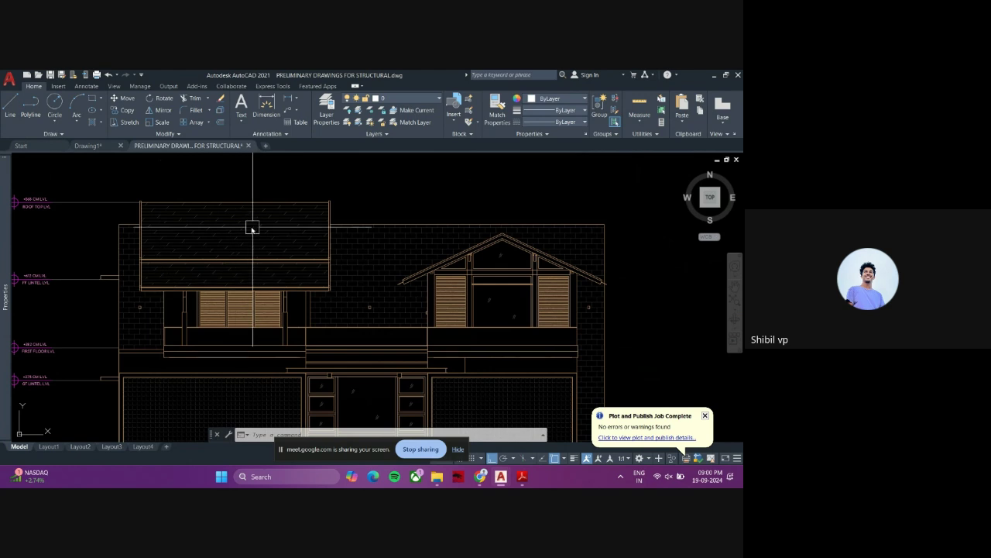
click(378, 227)
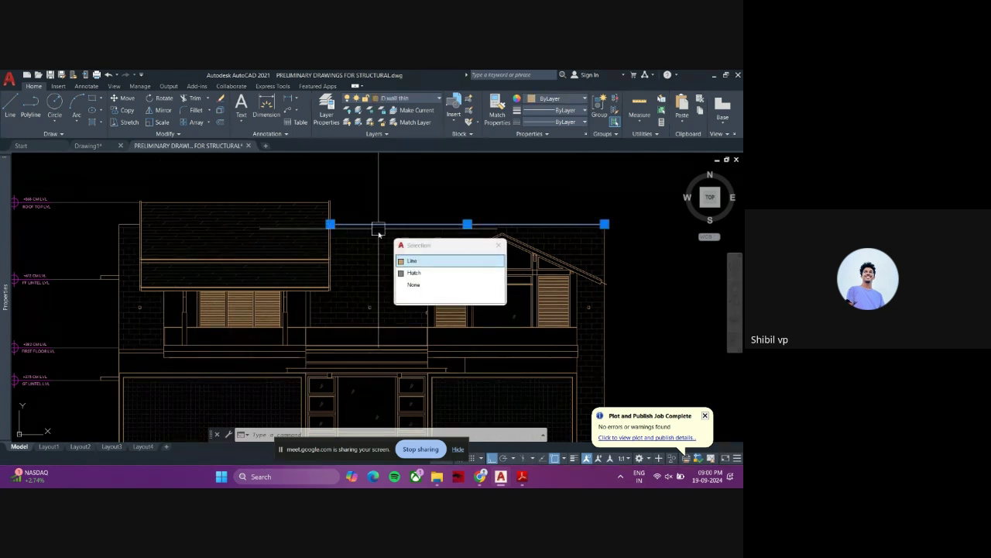
key(Escape)
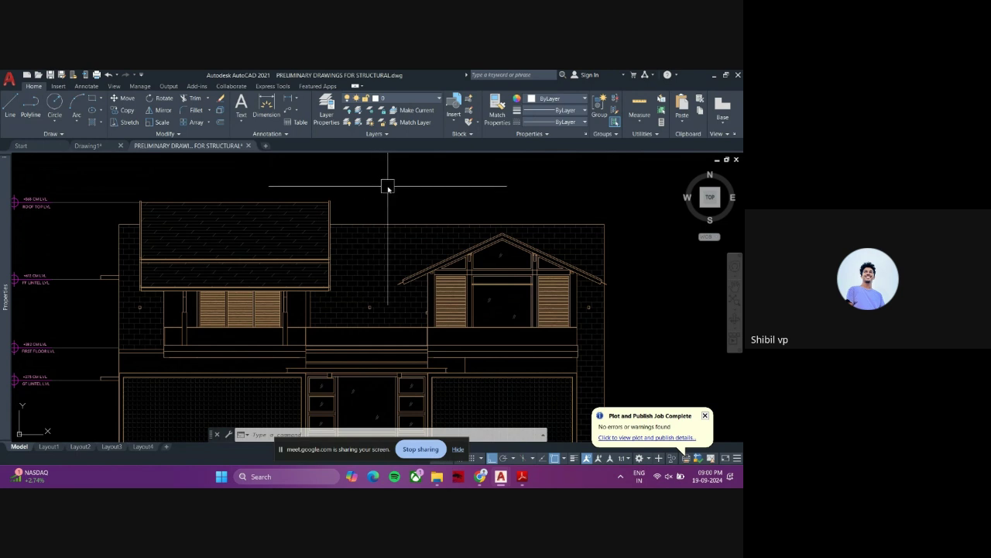
scroll(349, 252, down, 2)
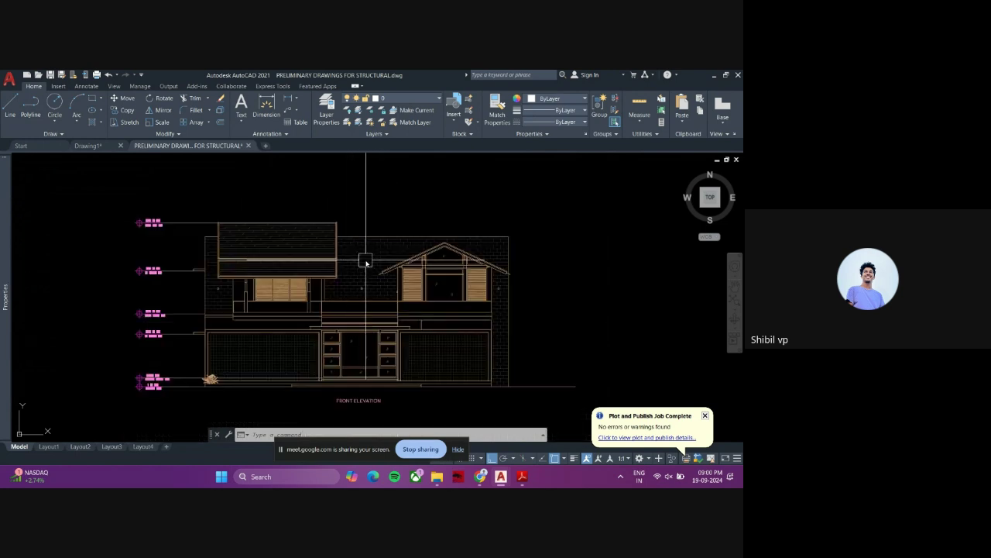
scroll(382, 279, down, 2)
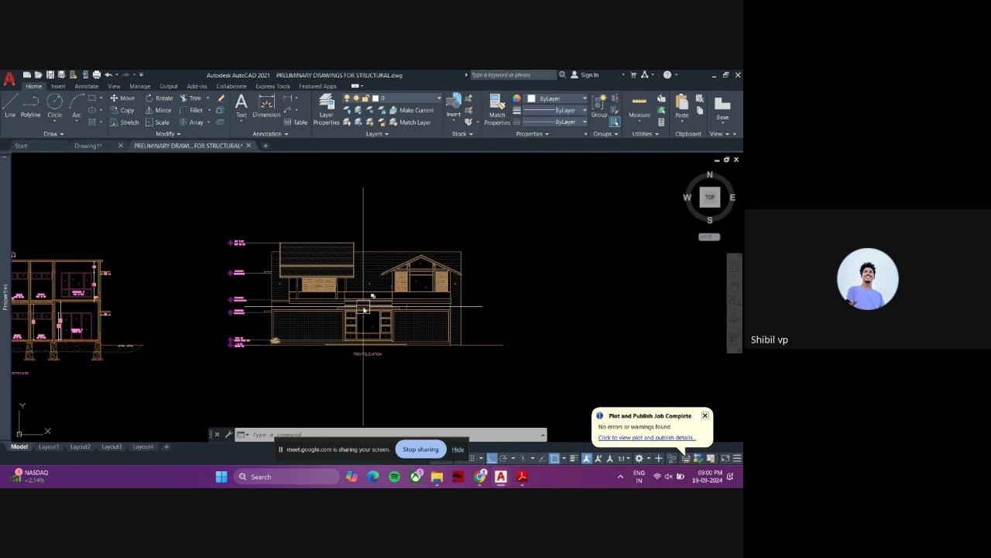
- Review the complete drawing set, comparing the floor plans and roof plan with the row of sections
scroll(427, 303, down, 4)
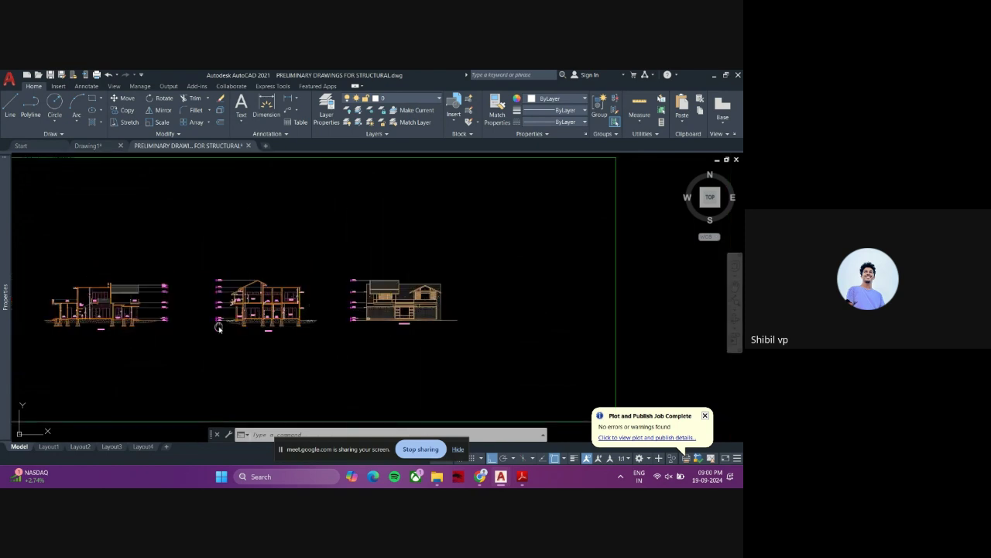
middle_drag(218, 327, 408, 326)
middle_drag(262, 329, 372, 328)
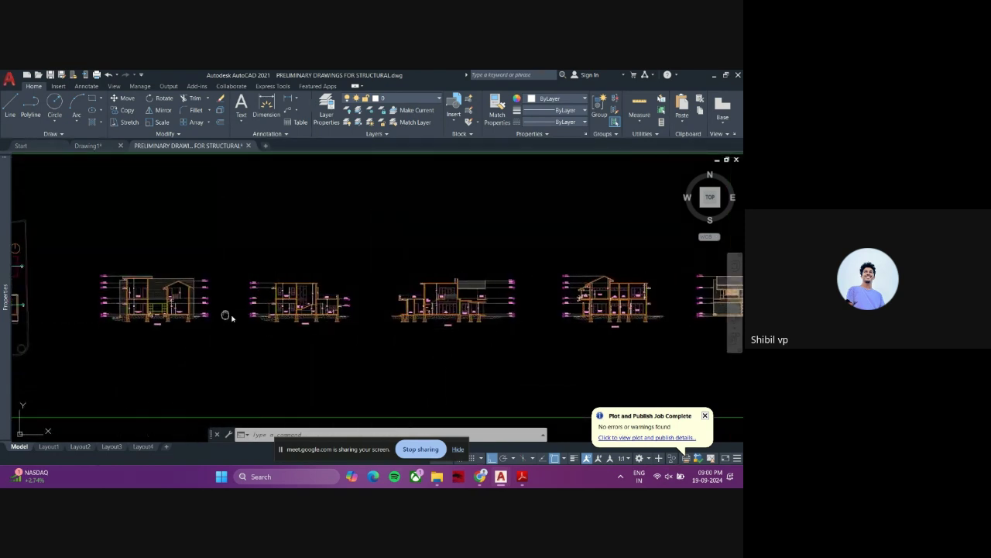
mouse_move(224, 317)
middle_down()
mouse_move(359, 310)
mouse_move(271, 318)
mouse_move(380, 319)
middle_up()
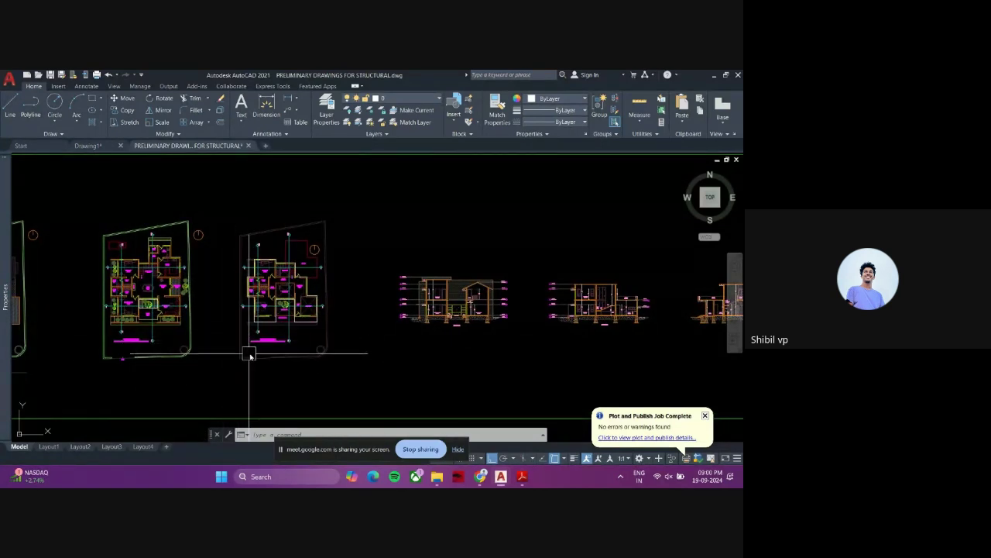
middle_drag(343, 345, 280, 347)
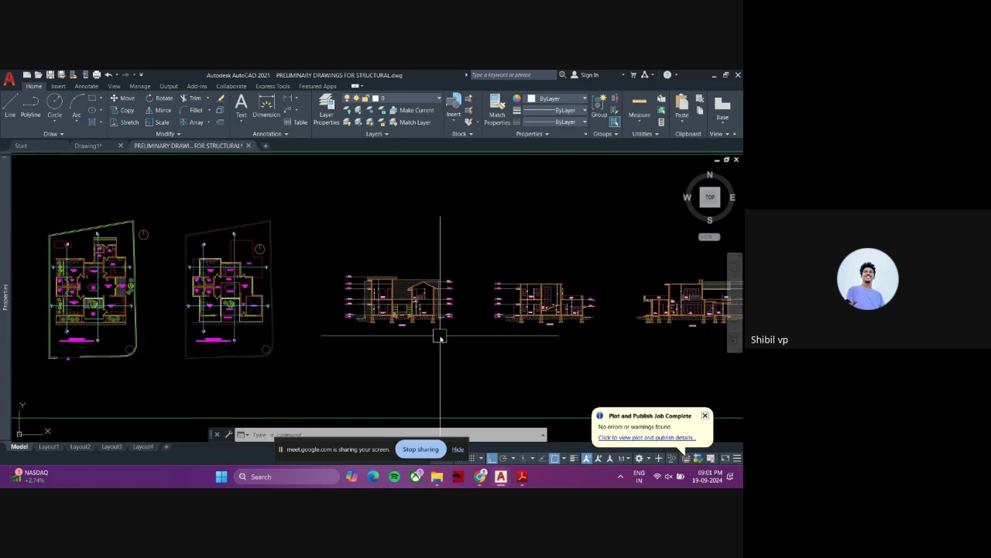
scroll(440, 340, down, 4)
middle_drag(440, 348, 387, 350)
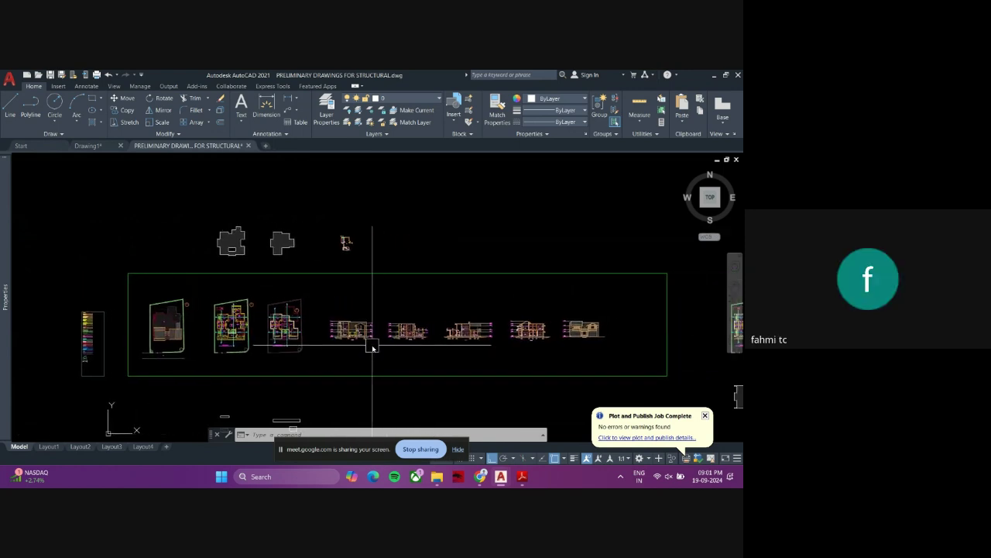
scroll(372, 348, up, 5)
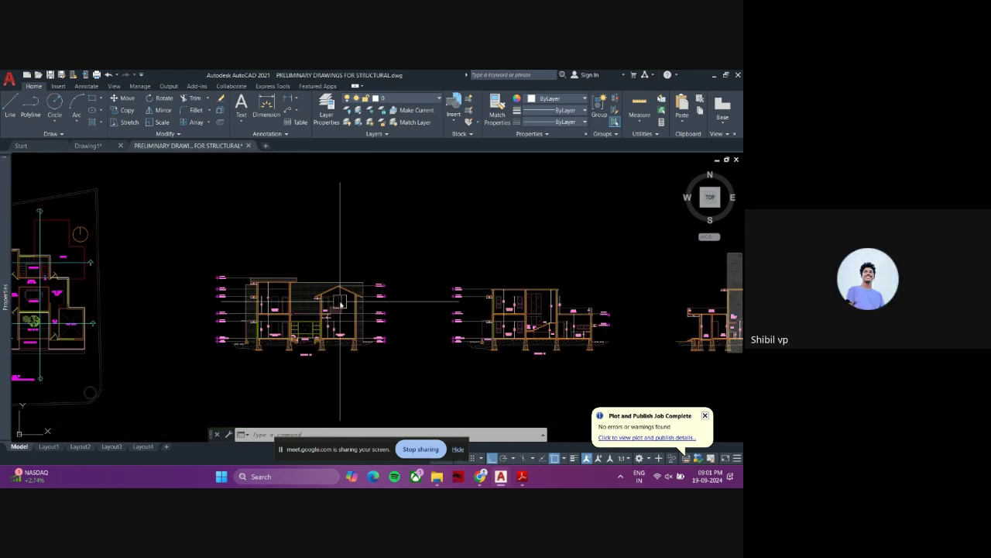
scroll(299, 341, down, 3)
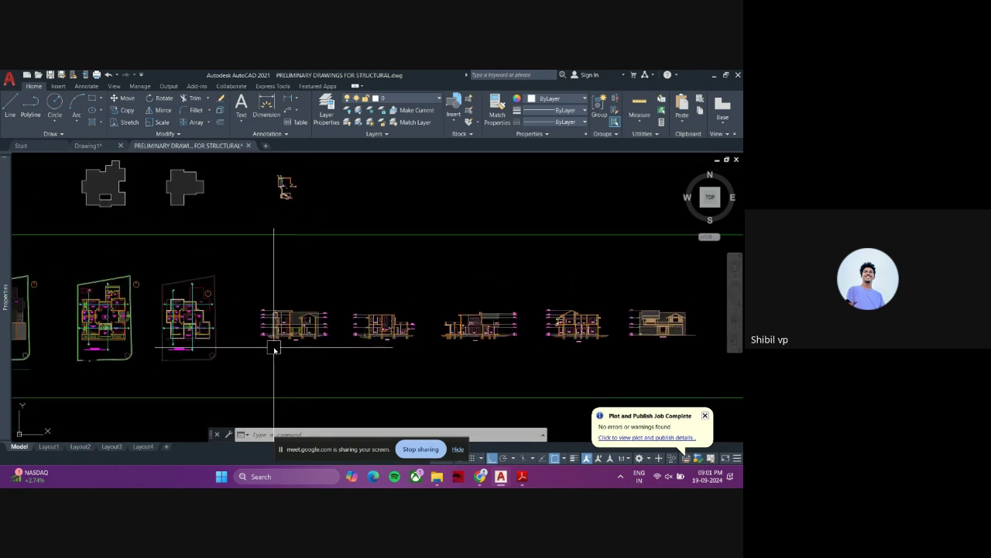
middle_drag(261, 343, 336, 348)
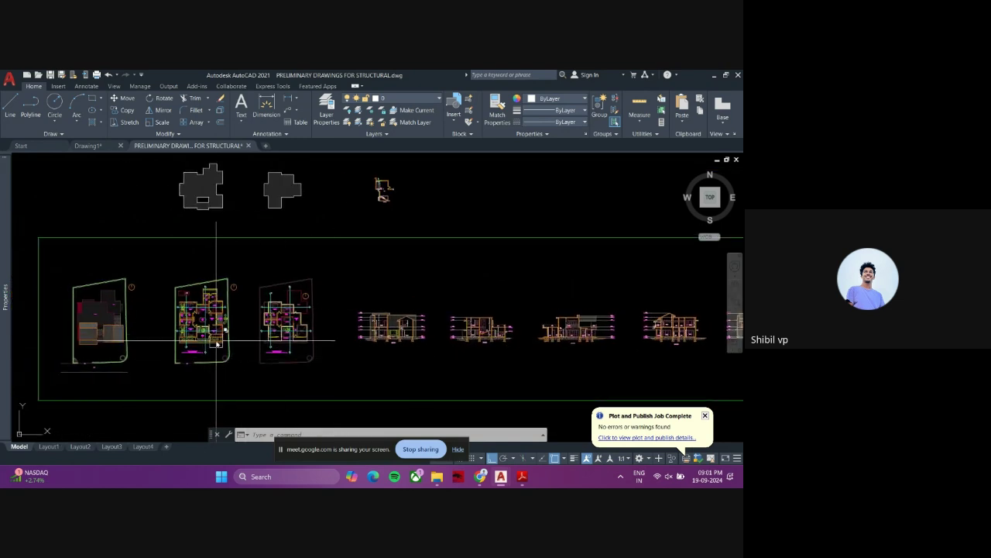
middle_drag(493, 349, 438, 351)
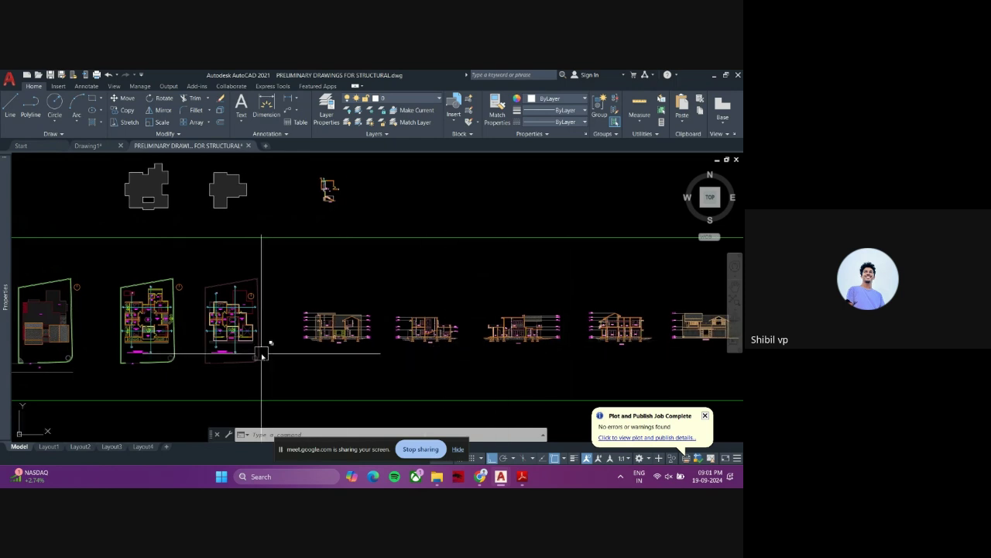
middle_drag(261, 349, 316, 353)
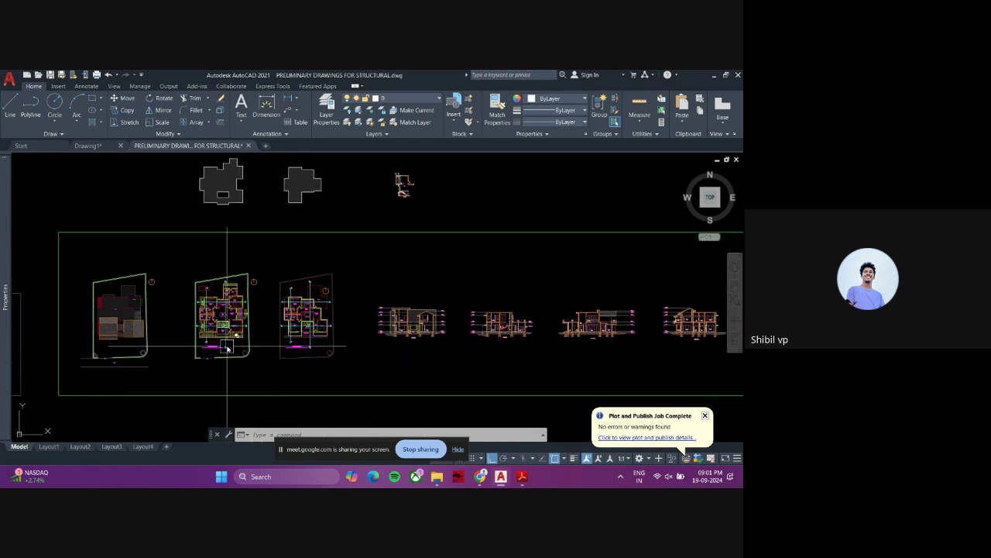
middle_drag(239, 375, 250, 369)
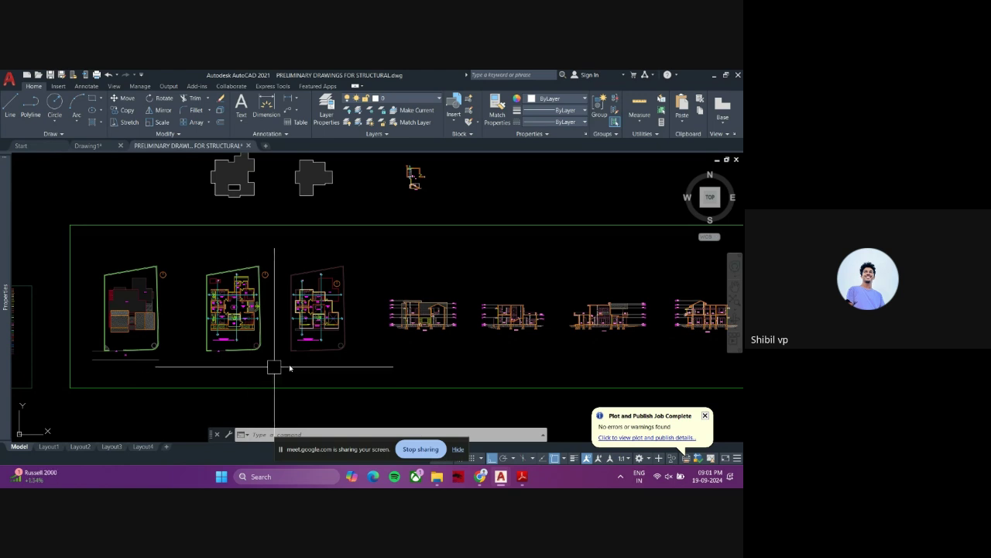
- Compare the front elevation with the row of sections, ending at Section AA
scroll(166, 328, up, 5)
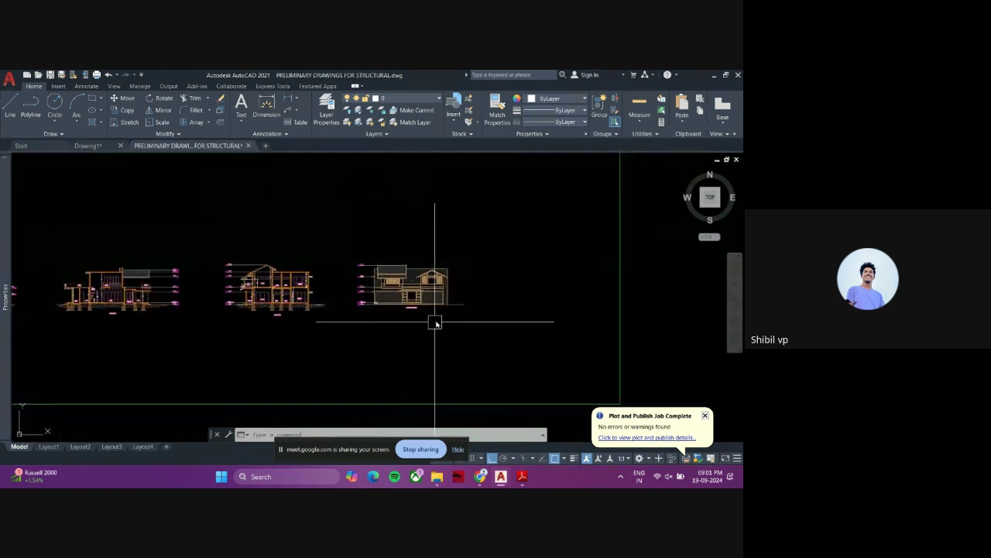
scroll(436, 322, up, 3)
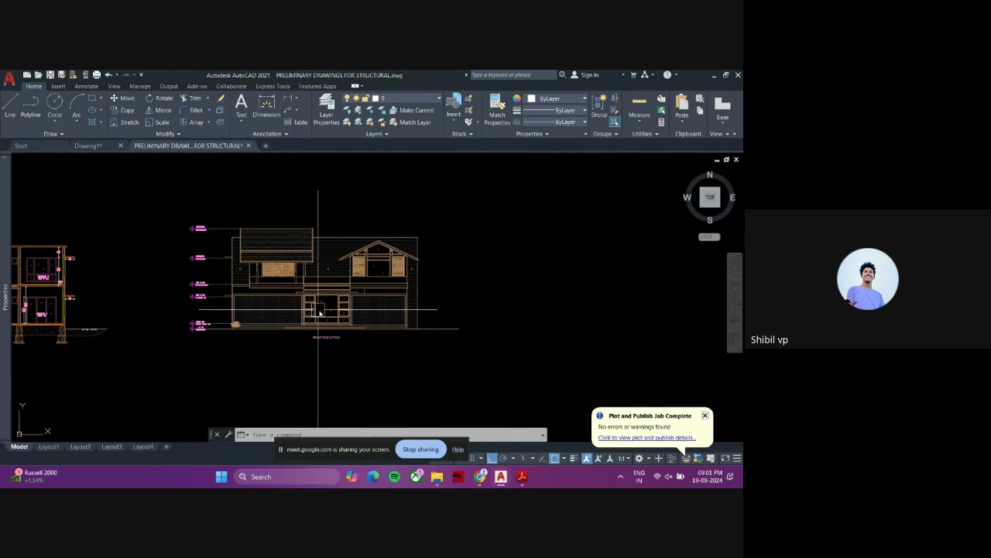
scroll(426, 321, down, 5)
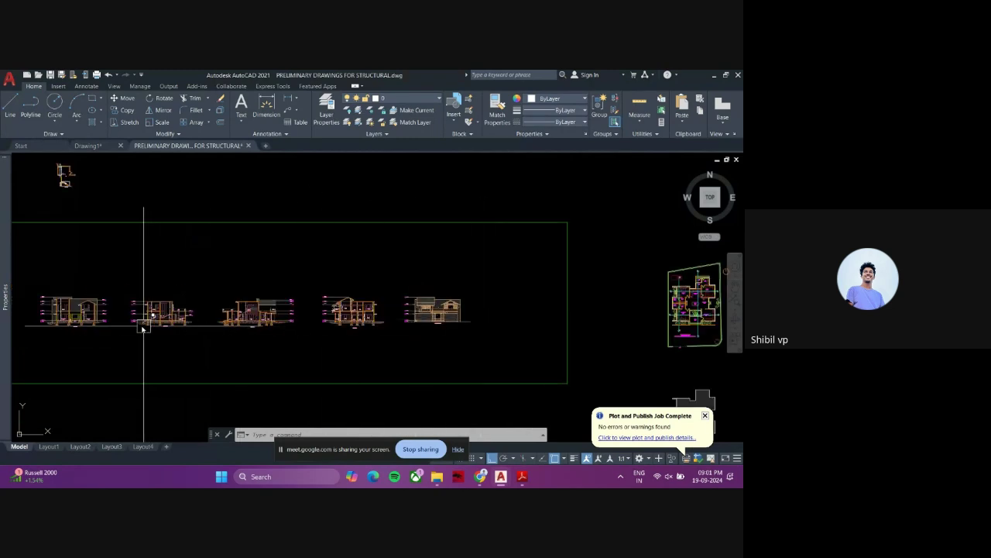
scroll(83, 319, up, 4)
middle_drag(74, 323, 299, 323)
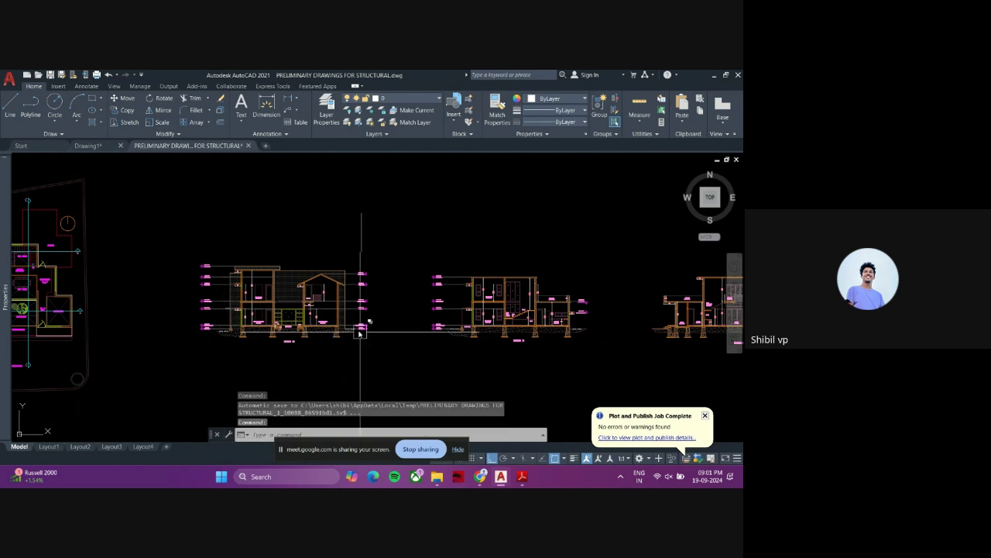
scroll(331, 332, down, 2)
scroll(304, 328, up, 2)
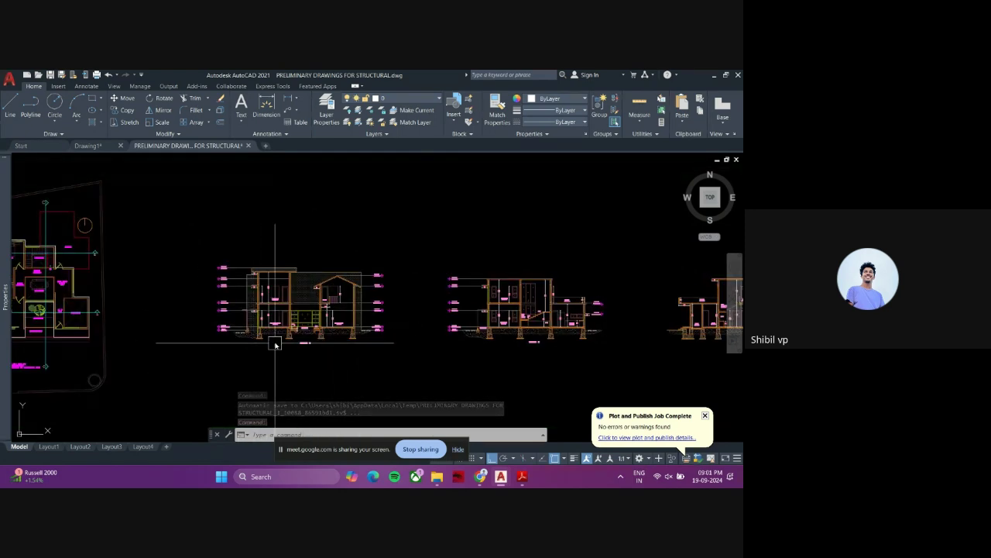
- Add a vertical linear dimension to the window opening beneath Bedroom 3's lintel-level sunshade in Section AA
scroll(281, 302, up, 4)
scroll(296, 290, up, 2)
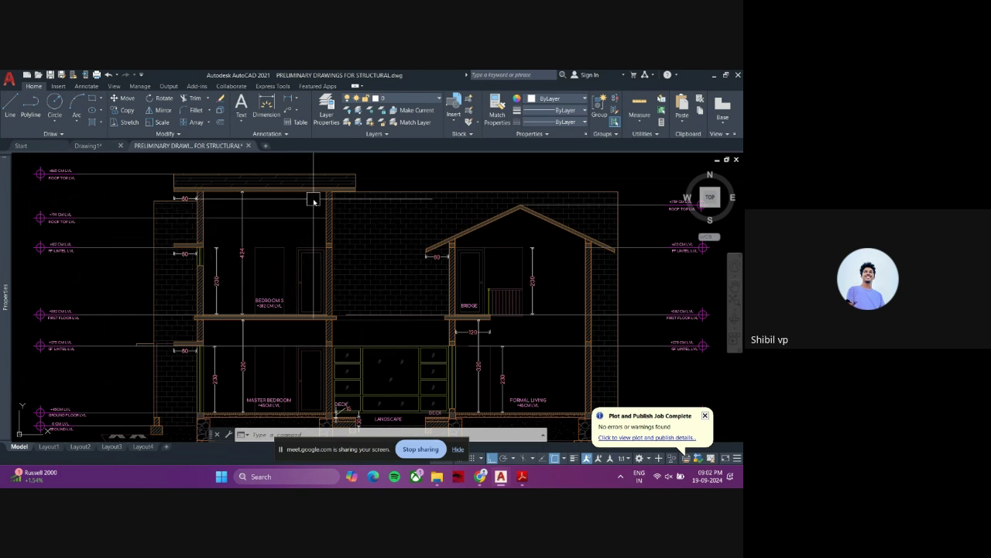
scroll(200, 254, up, 4)
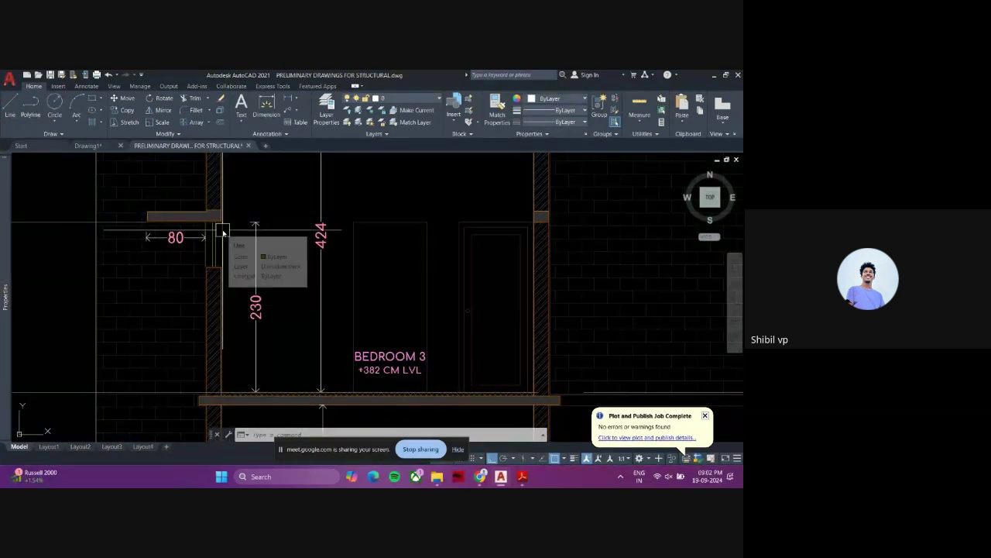
click(291, 99)
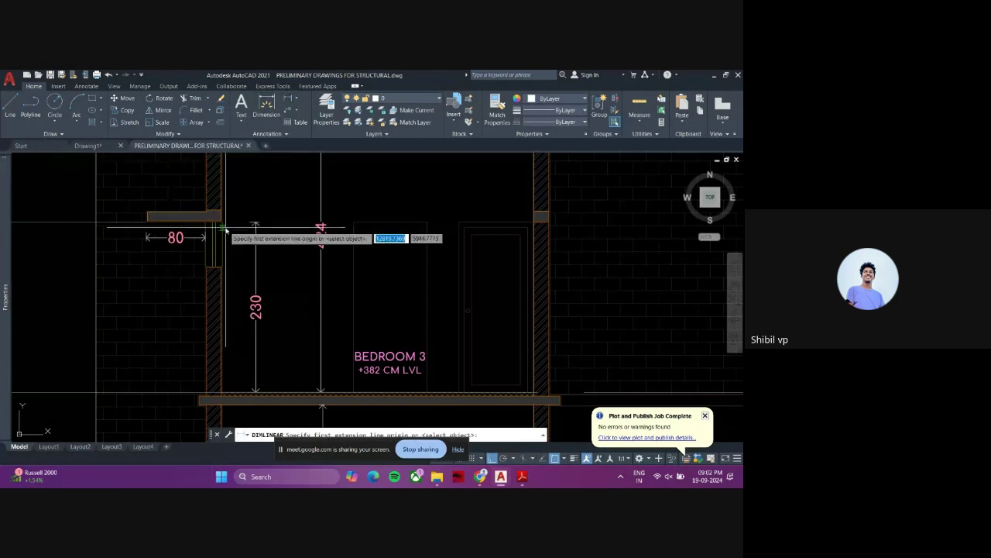
click(222, 224)
click(222, 268)
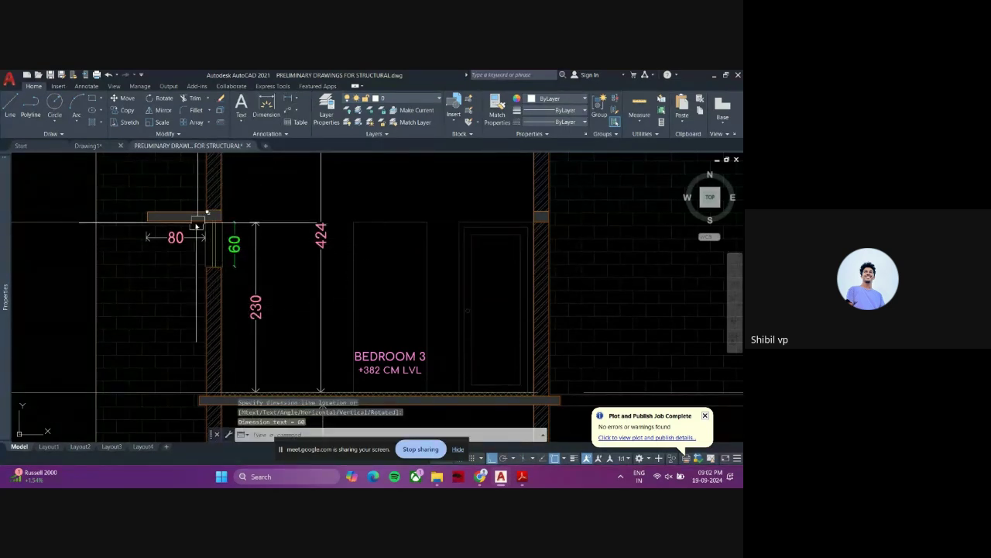
- Review Section AA as a whole and compare it with the ground-floor and first-floor plans
scroll(217, 287, down, 6)
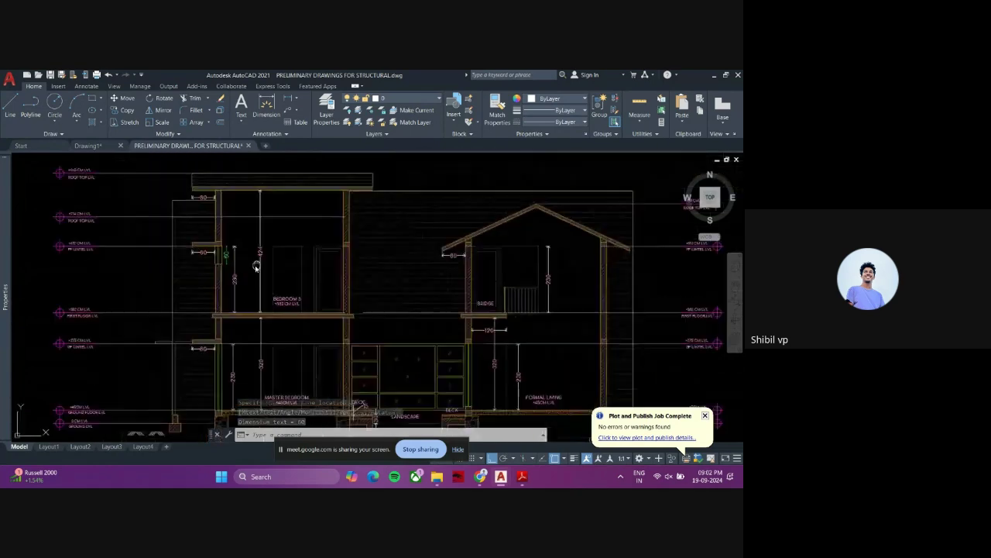
middle_drag(264, 307, 248, 274)
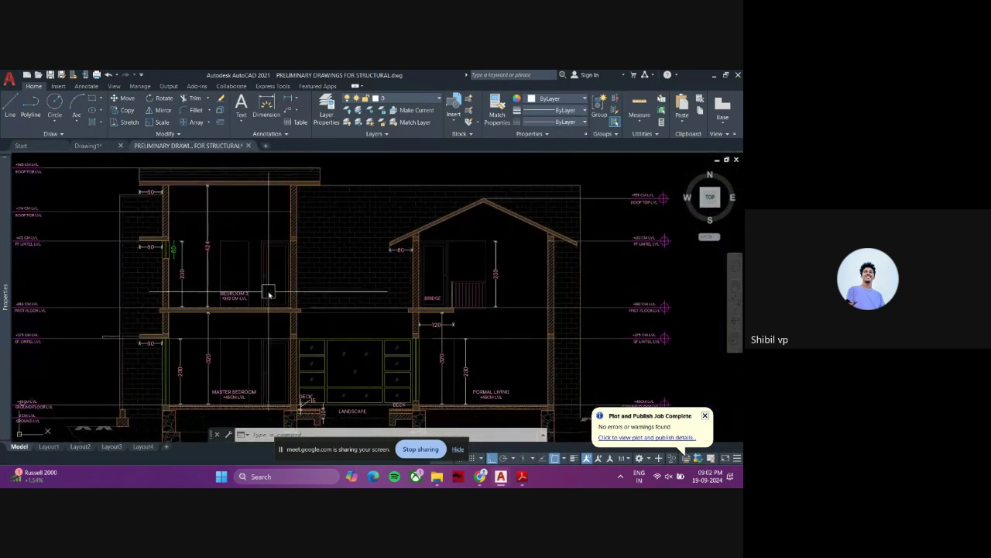
scroll(217, 337, down, 4)
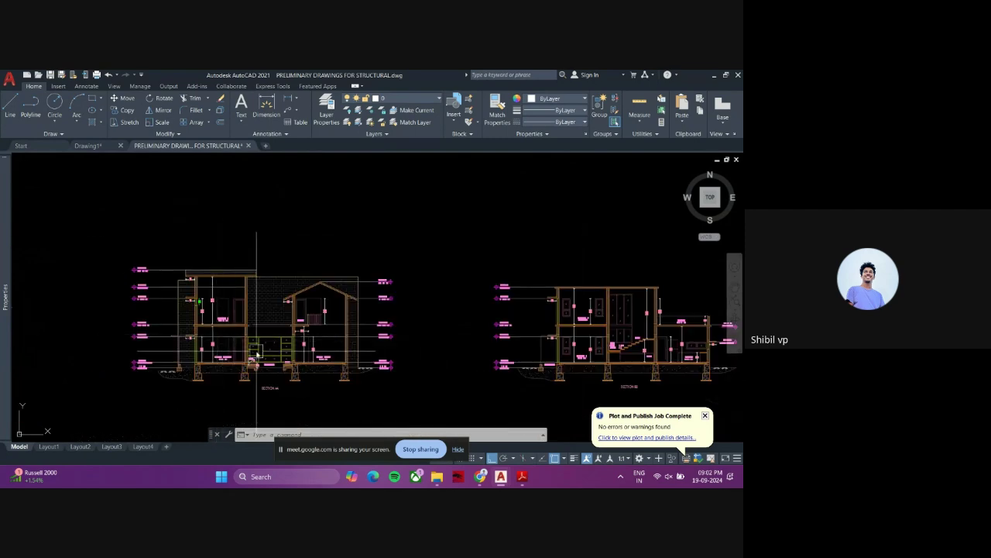
middle_drag(255, 354, 263, 325)
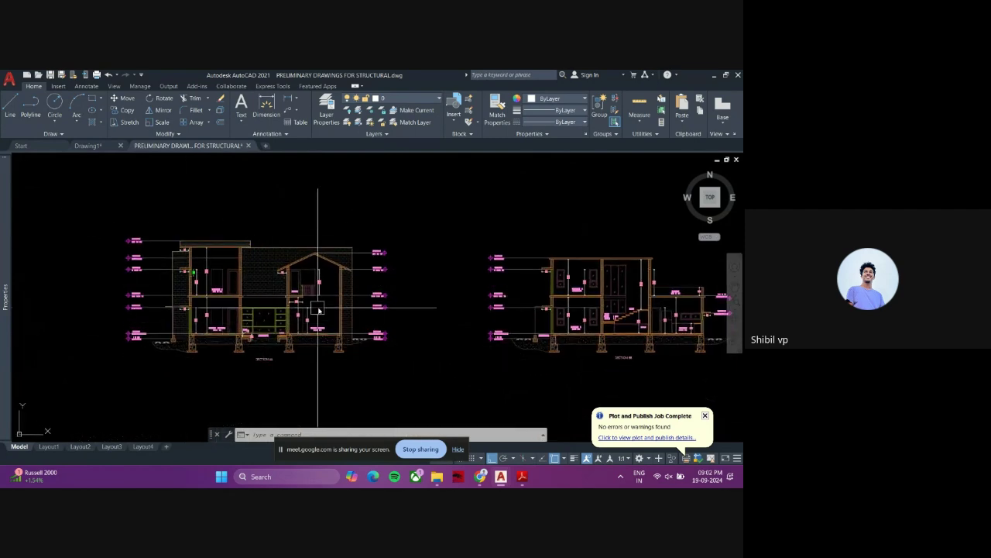
scroll(321, 328, down, 4)
middle_drag(194, 328, 385, 324)
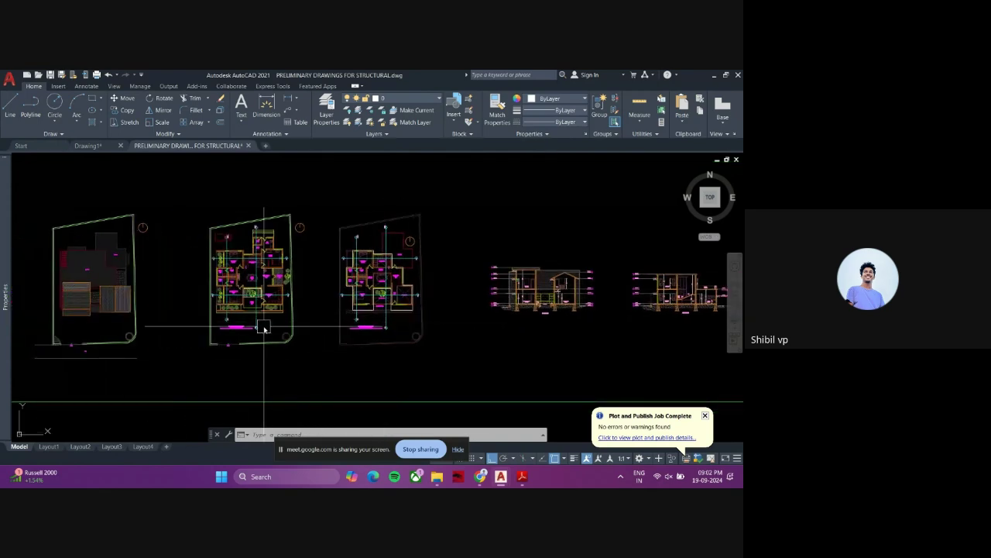
scroll(542, 334, up, 6)
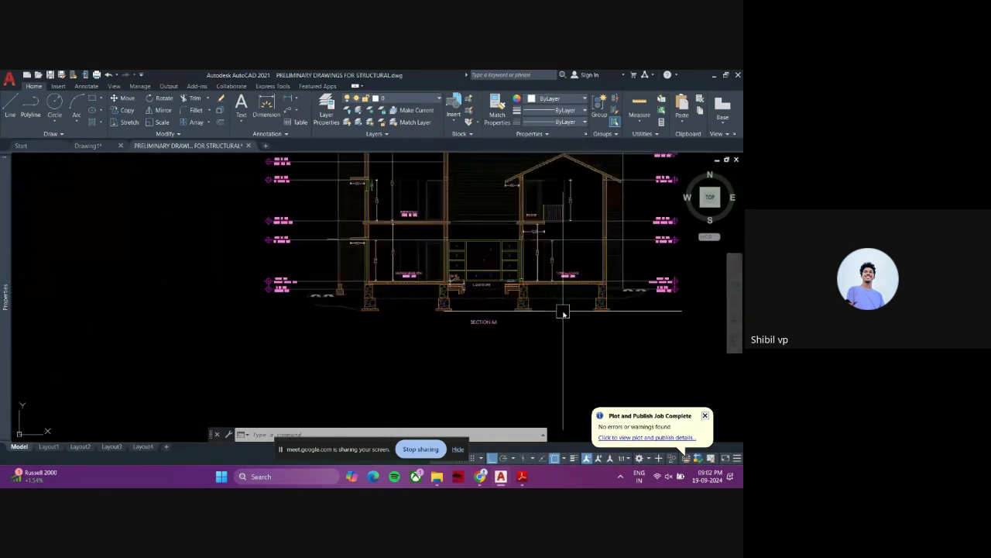
scroll(190, 310, down, 3)
scroll(182, 306, up, 2)
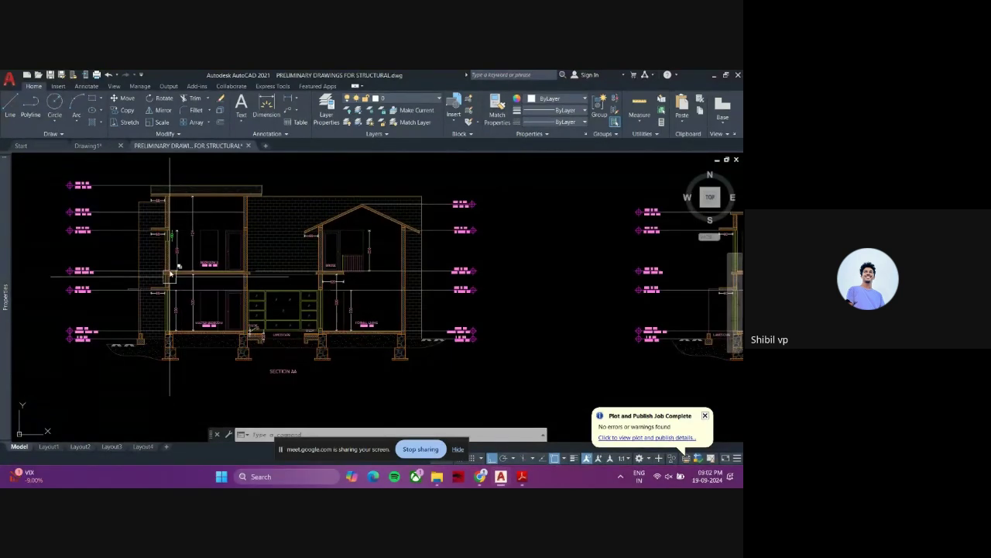
scroll(172, 217, up, 2)
scroll(124, 281, down, 3)
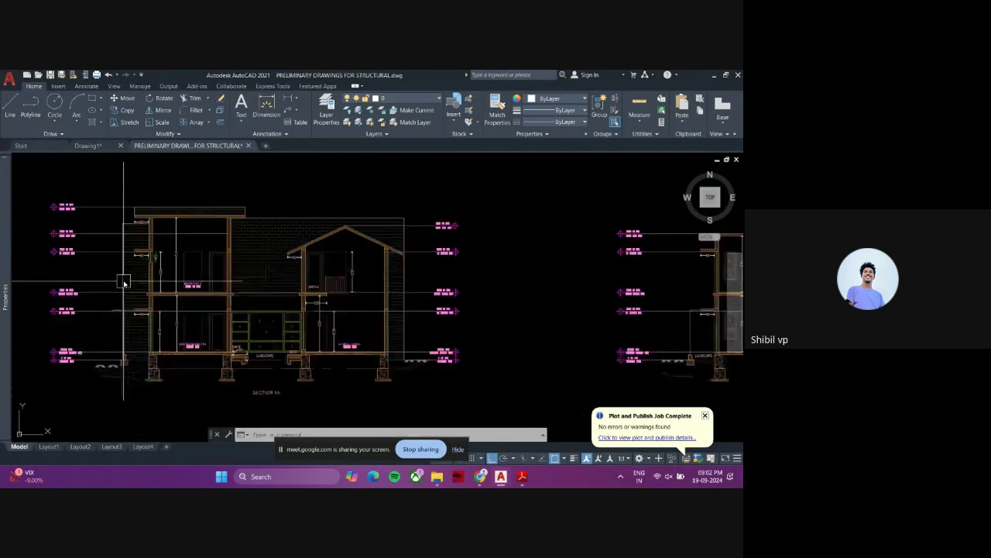
- Inspect the front elevation, then compare Section AA with the neighbouring Section BB
scroll(498, 309, down, 3)
scroll(542, 266, up, 5)
scroll(452, 316, down, 3)
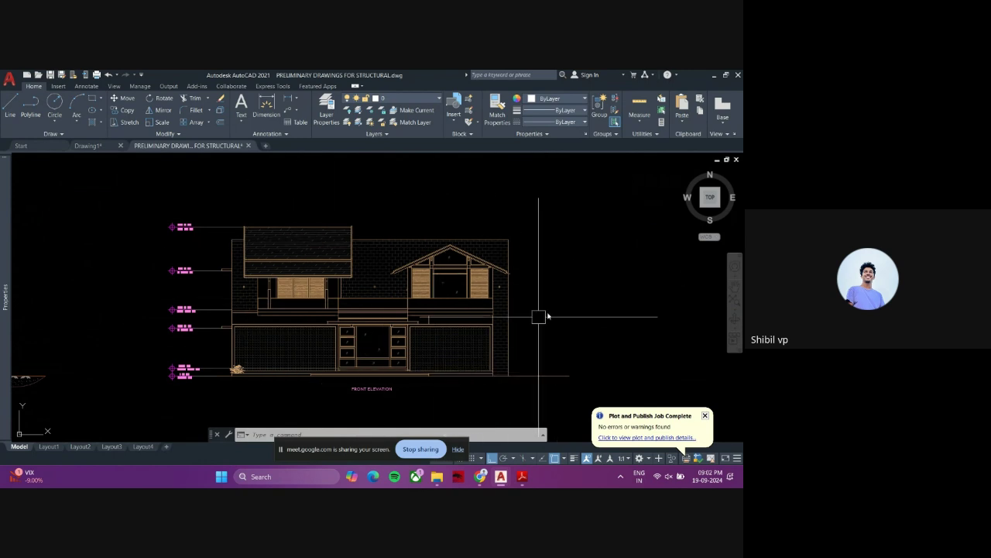
scroll(595, 308, down, 5)
scroll(171, 314, up, 5)
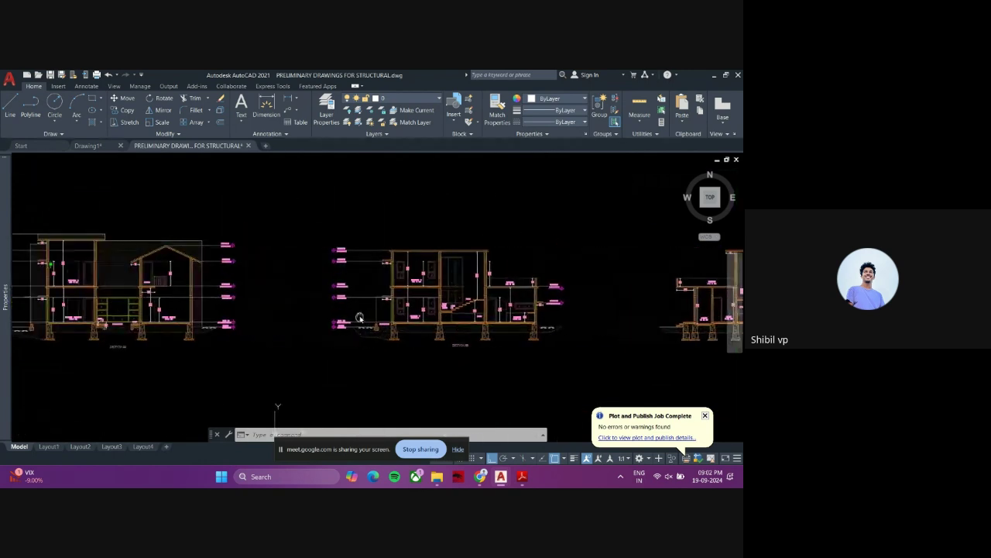
middle_drag(256, 324, 437, 328)
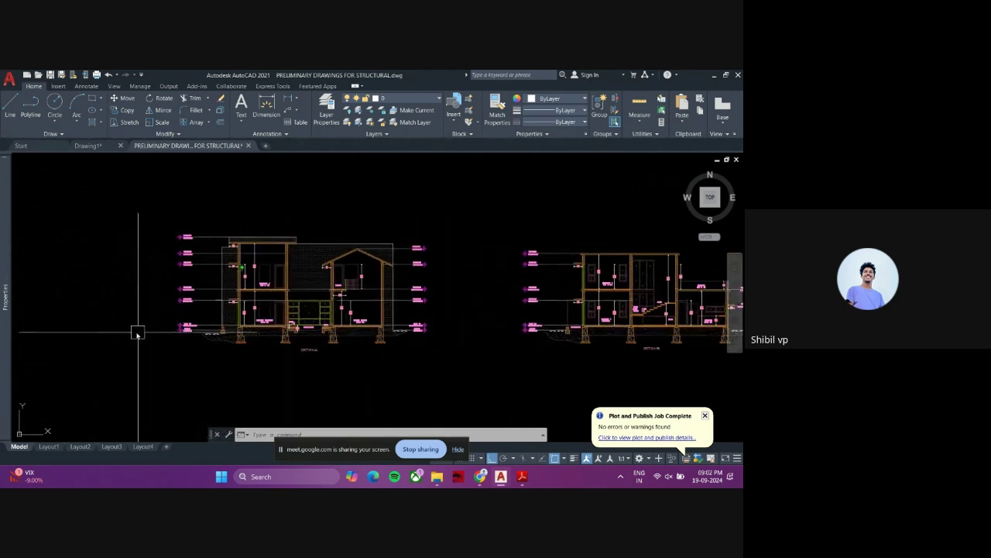
- Examine Bedroom 3's outer wall in Section AA, including the lintel, sunshade and wall above the window
scroll(302, 271, up, 3)
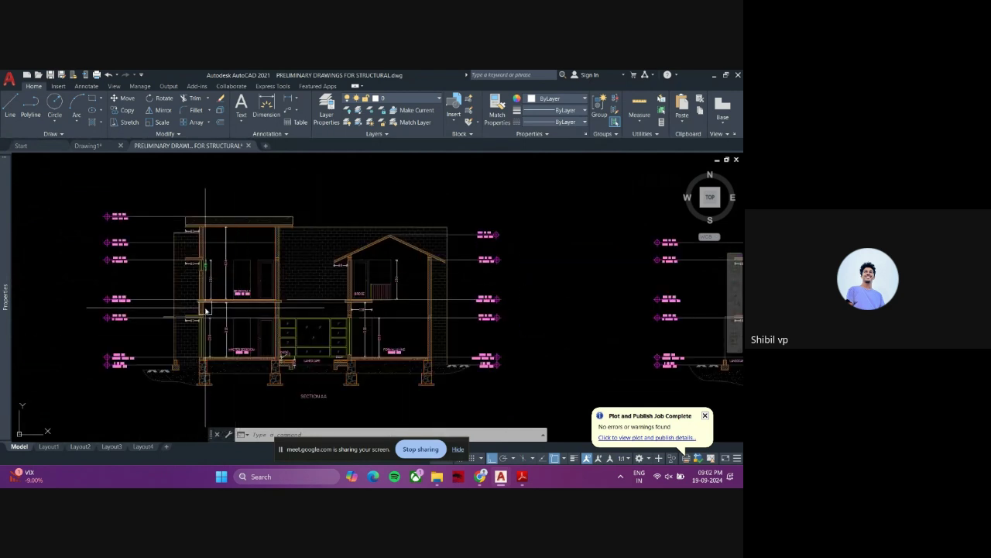
scroll(199, 273, up, 2)
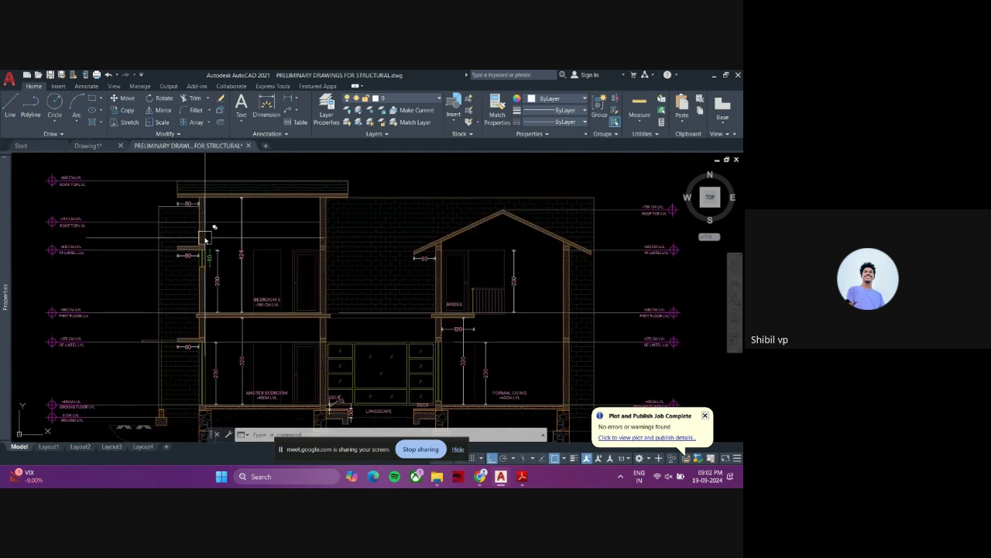
scroll(206, 230, up, 4)
scroll(201, 248, up, 2)
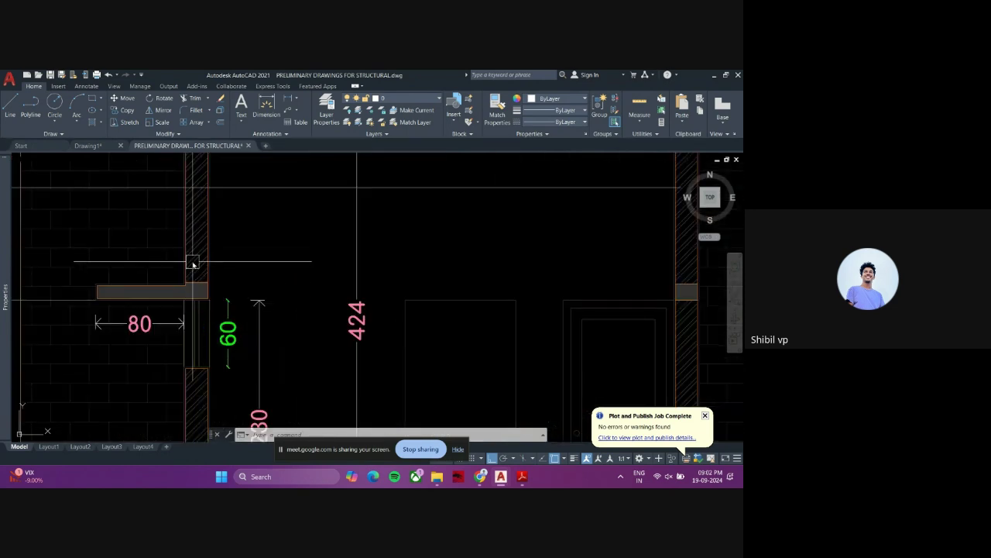
scroll(197, 287, up, 2)
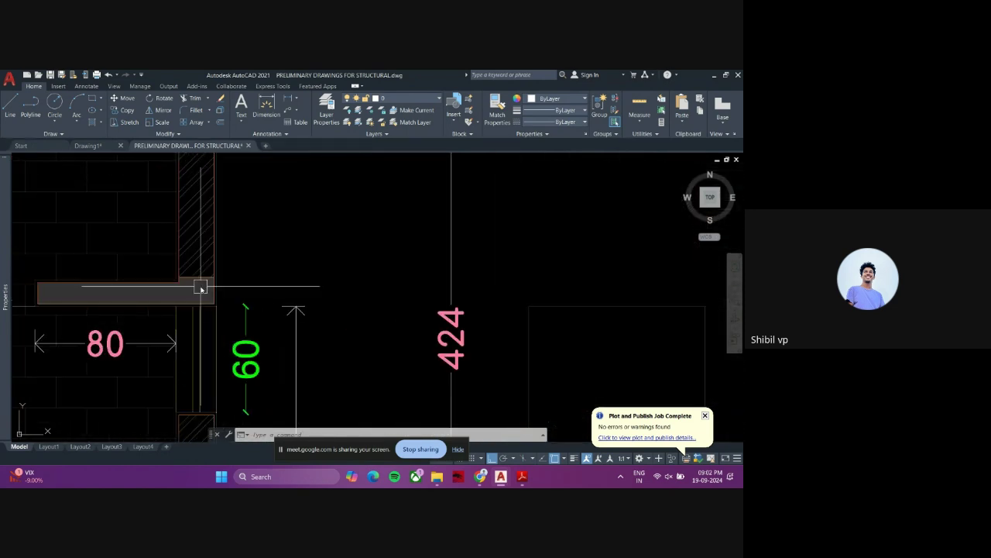
scroll(197, 298, down, 2)
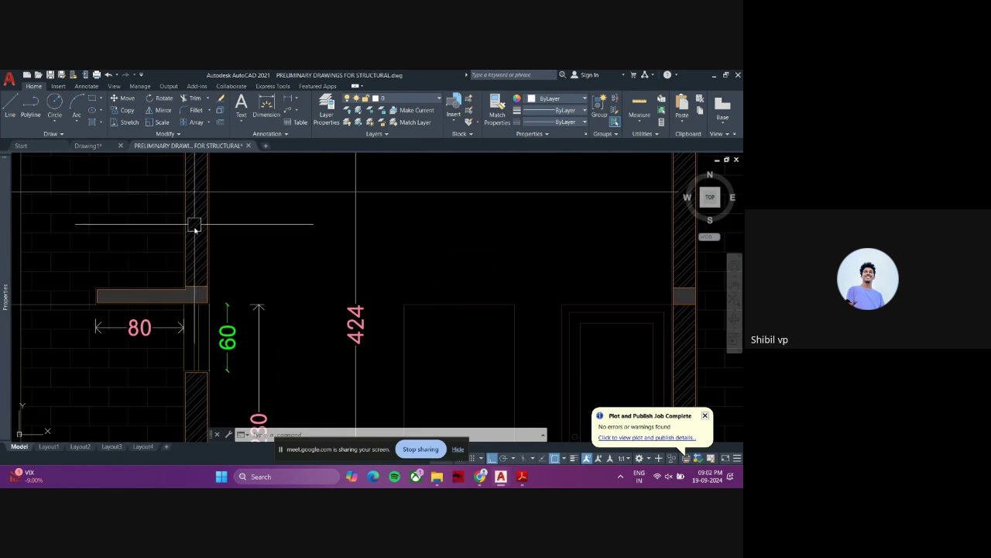
scroll(201, 271, down, 2)
scroll(190, 259, up, 5)
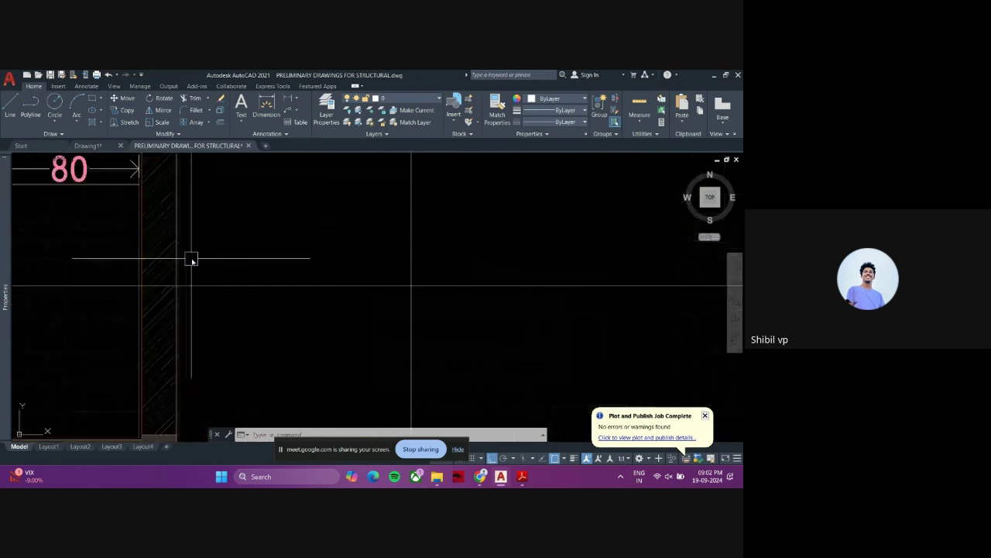
- Inspect the wall outline and the thin outer lines on both faces of Bedroom 3's wall by selecting them, and clear each selection
click(177, 314)
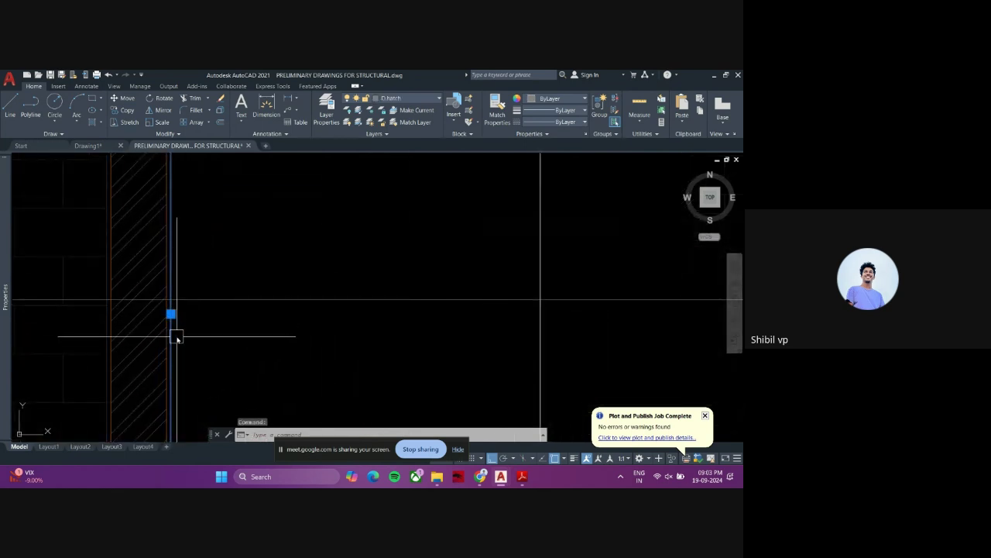
scroll(178, 356, up, 4)
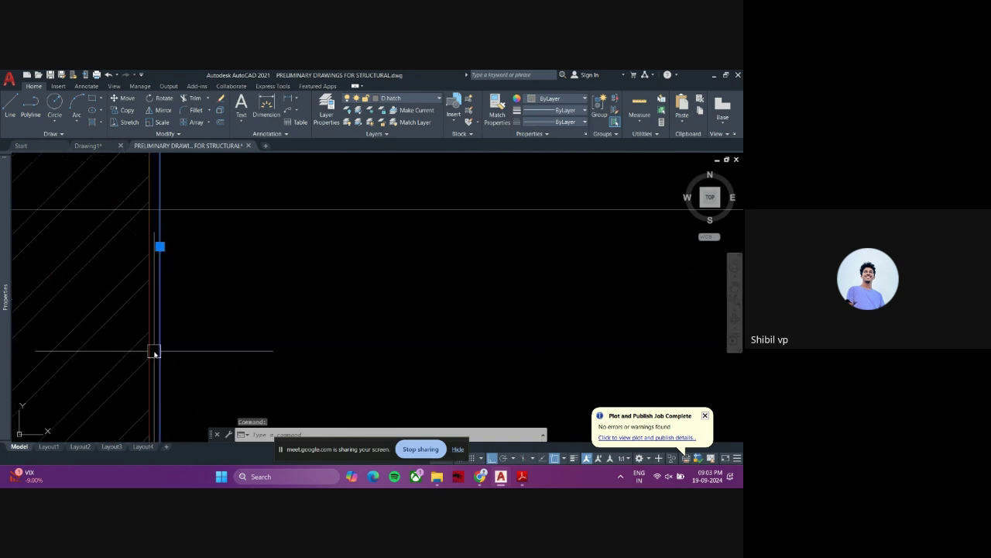
scroll(169, 342, down, 2)
key(Escape)
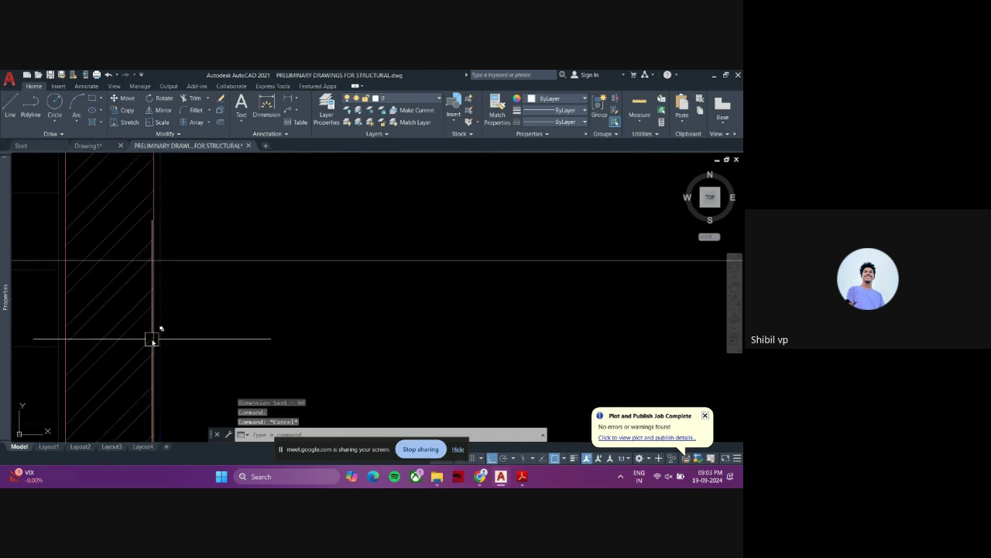
click(153, 339)
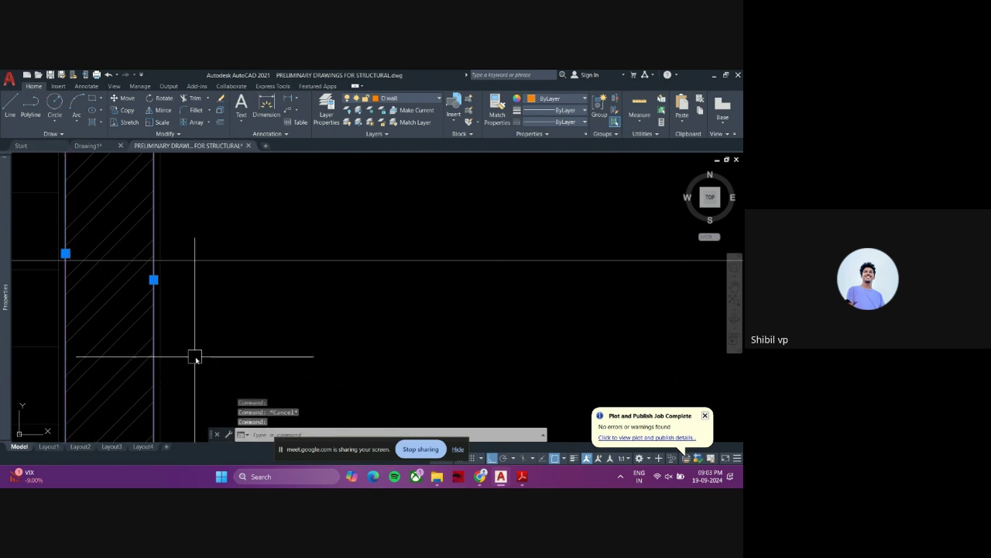
middle_drag(195, 355, 263, 344)
key(Escape)
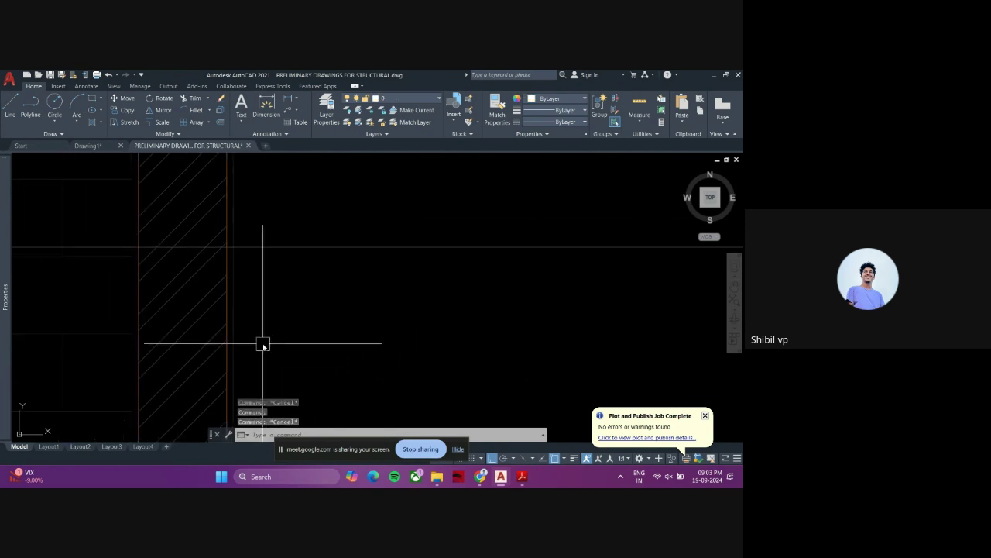
click(240, 337)
click(234, 334)
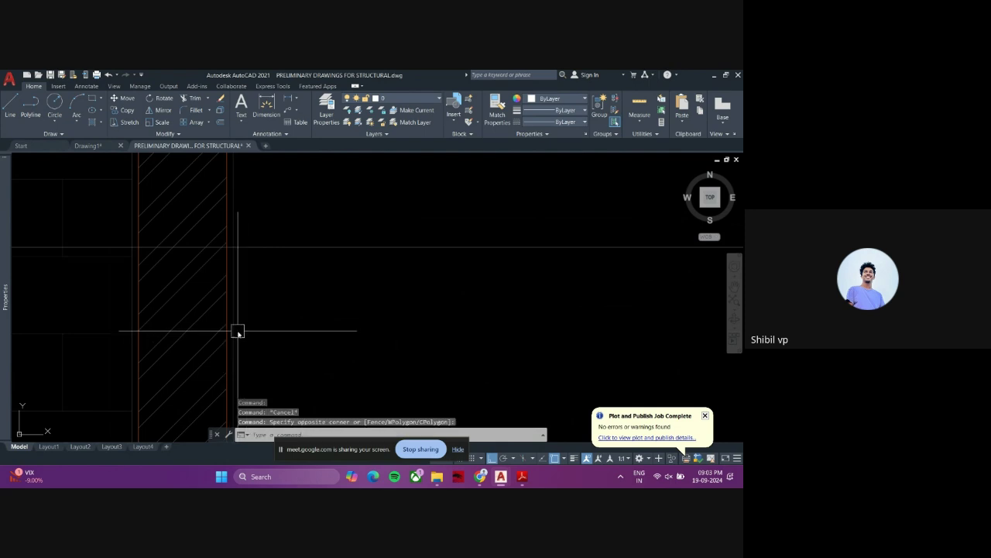
click(130, 338)
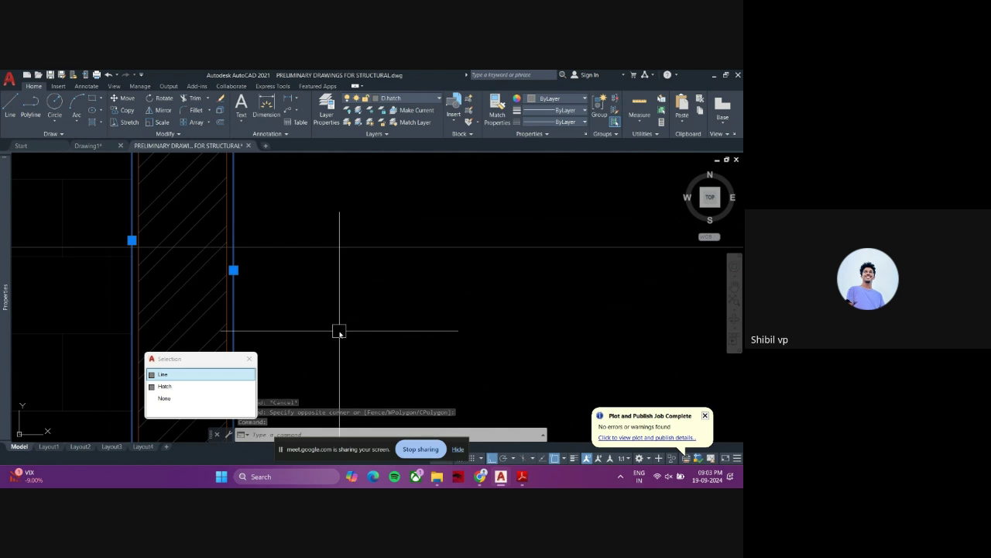
key(Escape)
key(Escape)
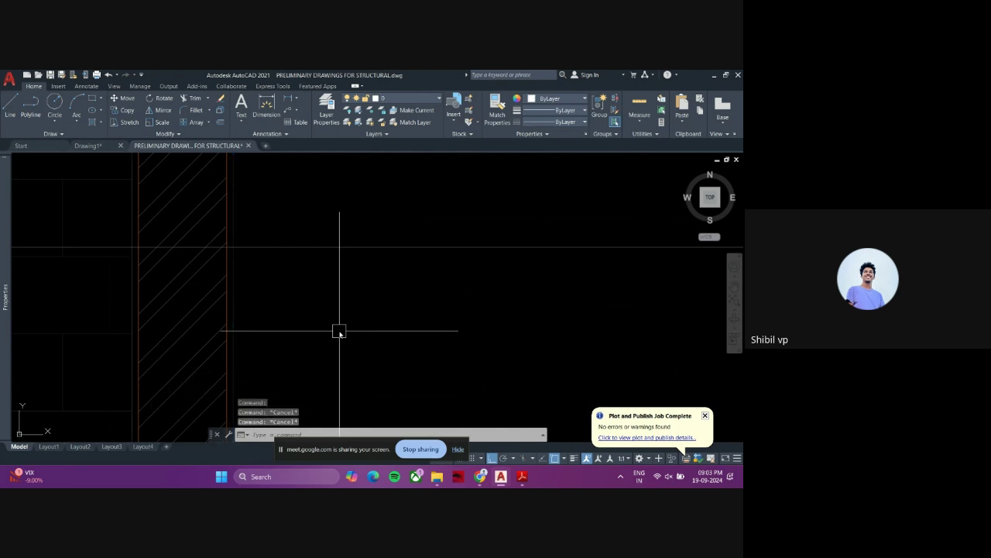
scroll(339, 332, down, 5)
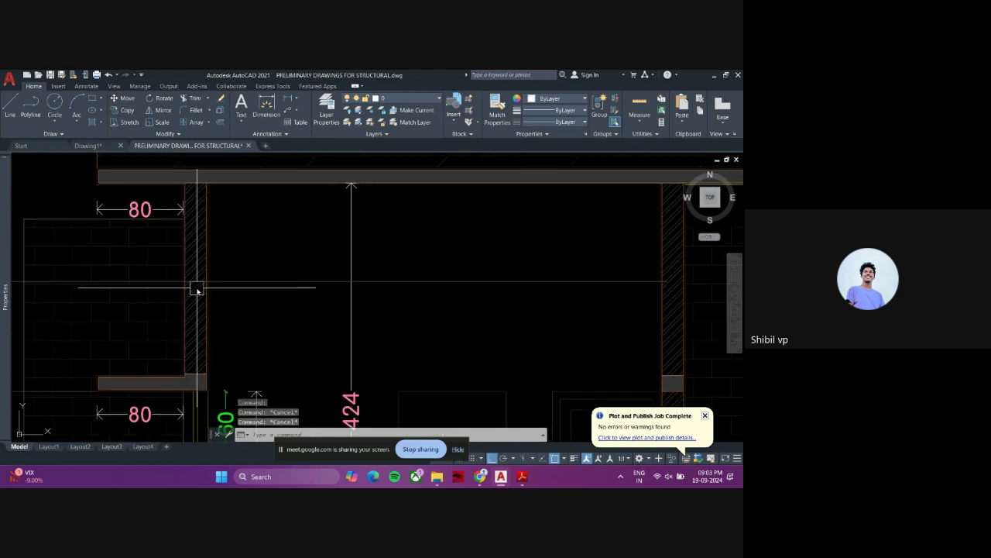
- Examine Section AA's rubble foundations, decks and landscape area between the master bedroom and the formal living, then its upper floor
scroll(204, 292, down, 1)
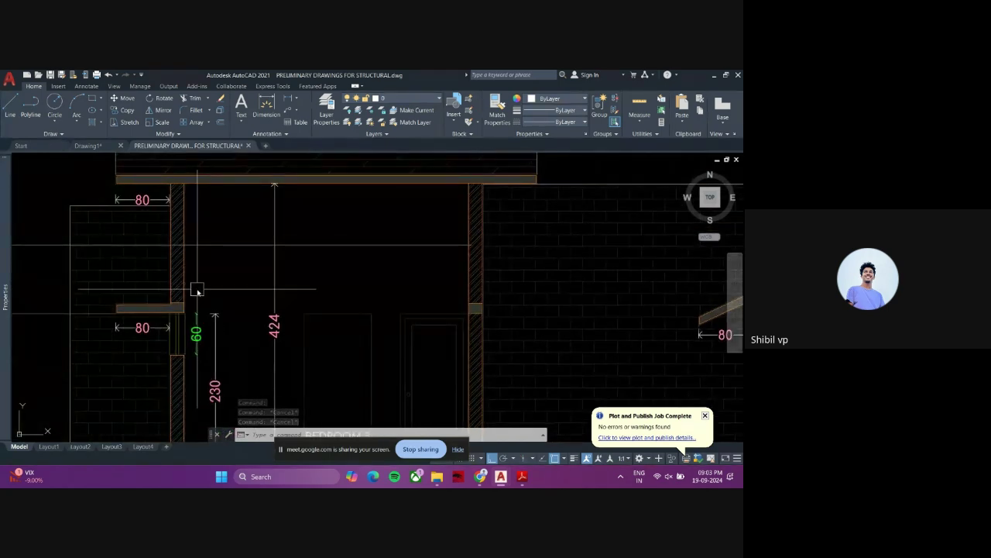
scroll(201, 292, down, 2)
scroll(201, 292, down, 2)
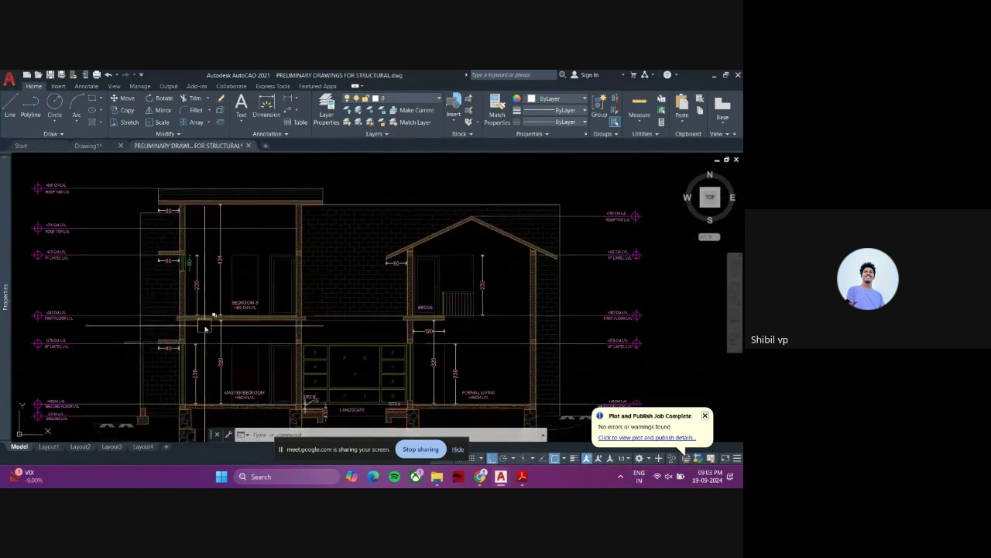
scroll(224, 349, down, 2)
scroll(221, 334, up, 1)
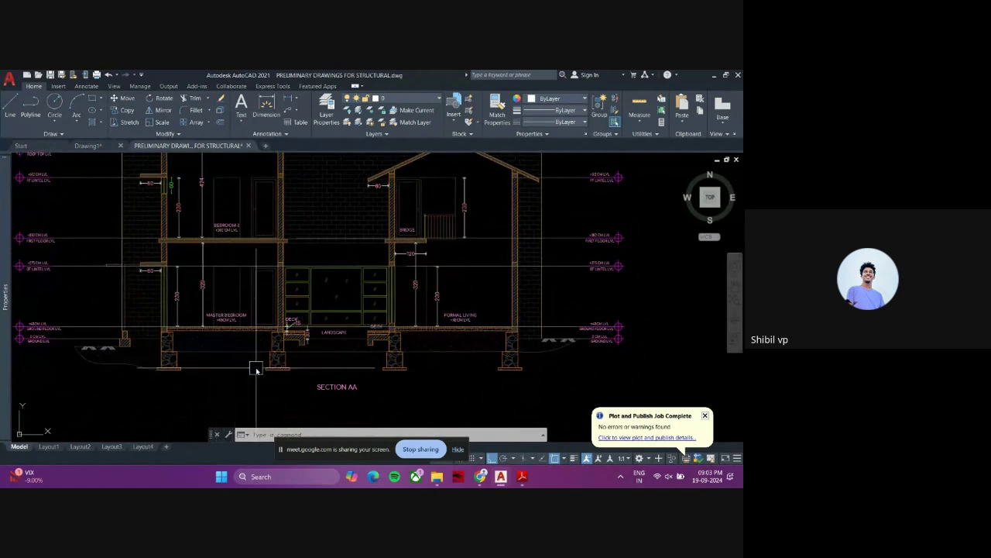
scroll(177, 365, up, 4)
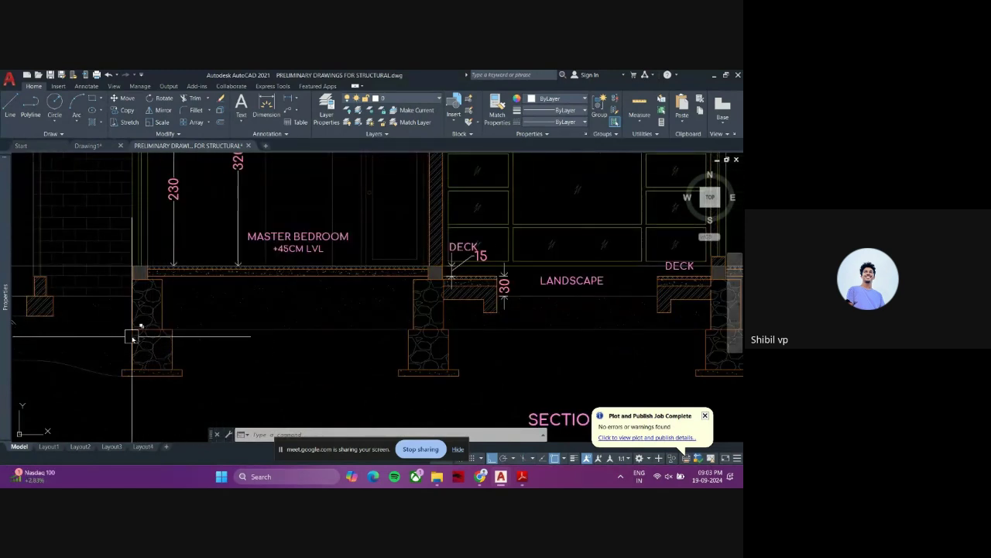
scroll(285, 336, down, 2)
middle_drag(323, 336, 215, 332)
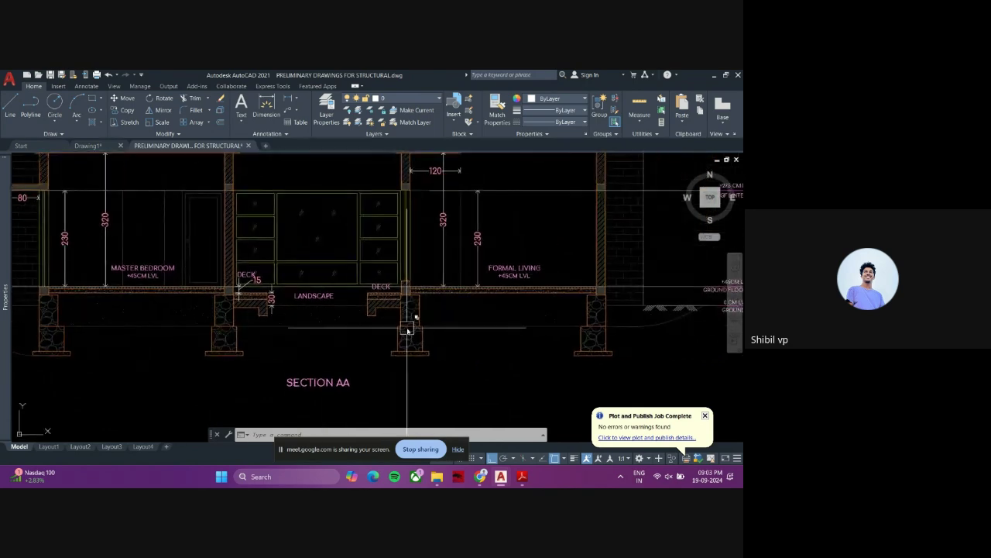
middle_drag(384, 339, 297, 363)
scroll(297, 363, down, 2)
middle_drag(381, 319, 376, 354)
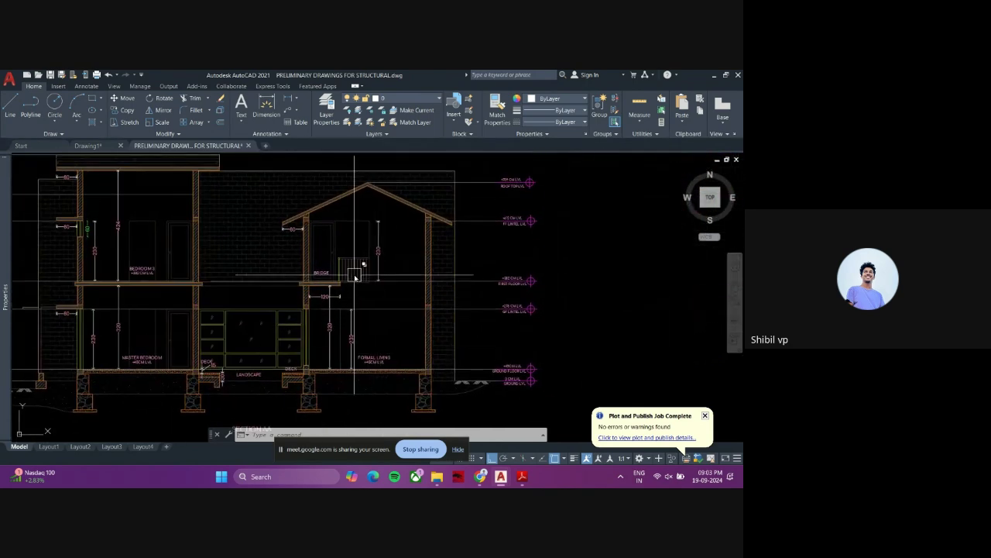
- Measure the height of the bridge railing in Section AA with a linear dimension, and cancel without placing it
scroll(380, 250, up, 5)
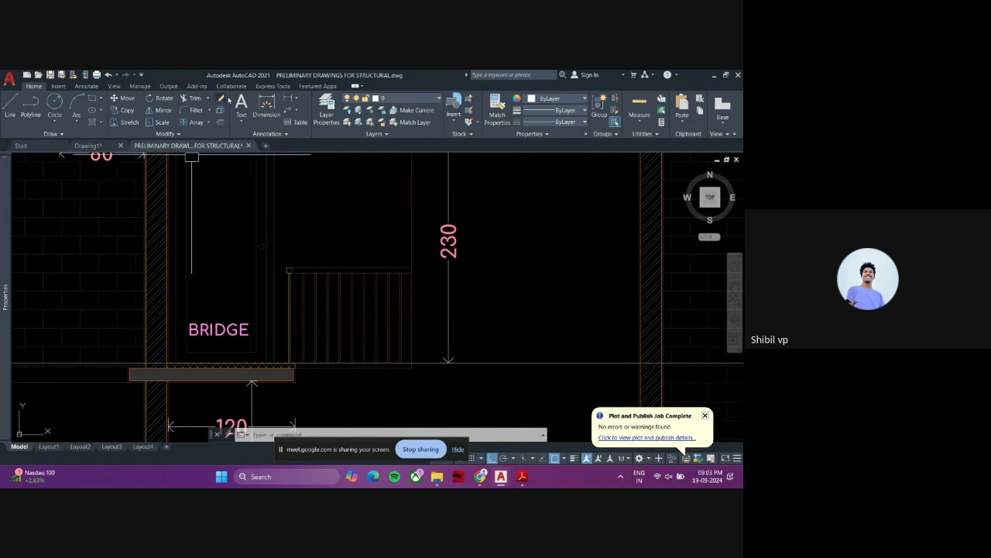
click(265, 108)
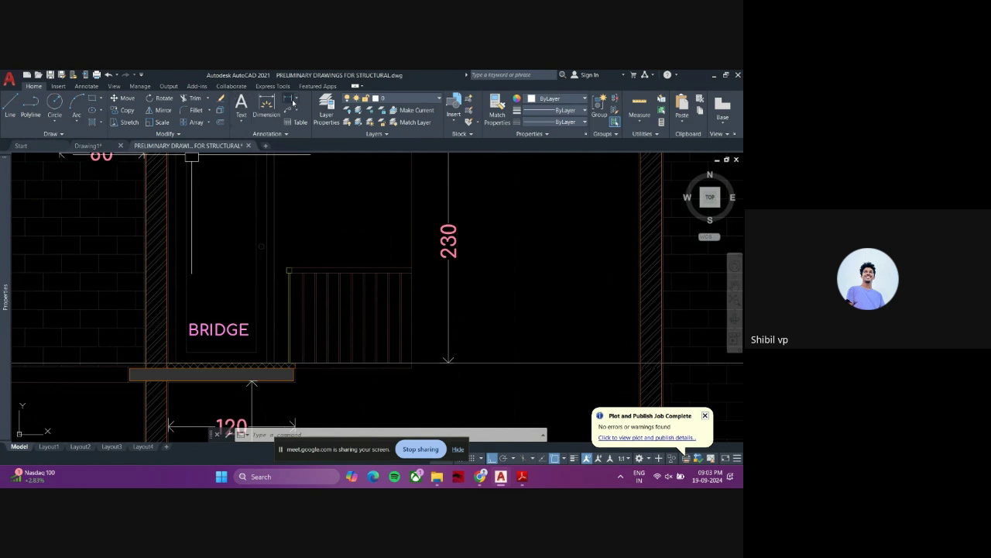
click(289, 270)
click(286, 366)
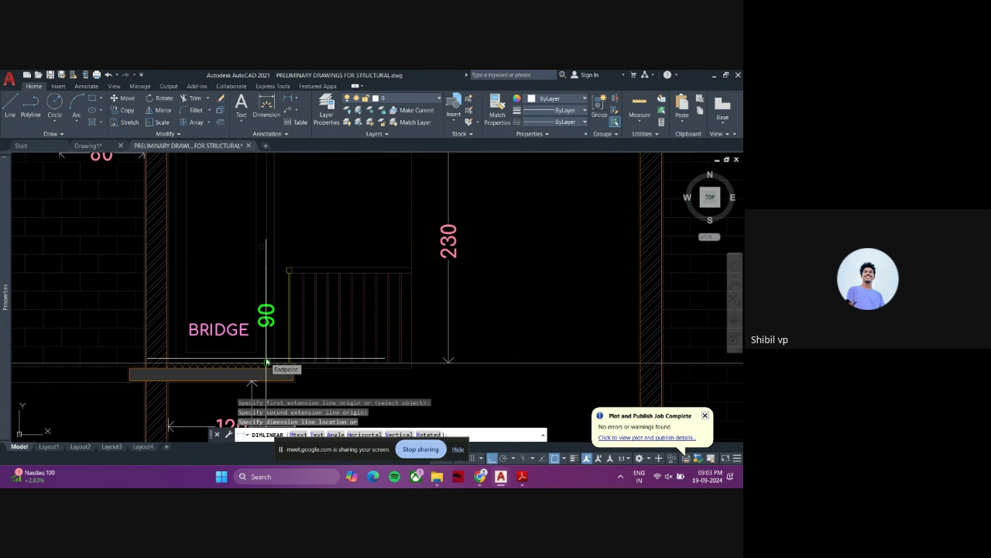
key(Escape)
key(Escape)
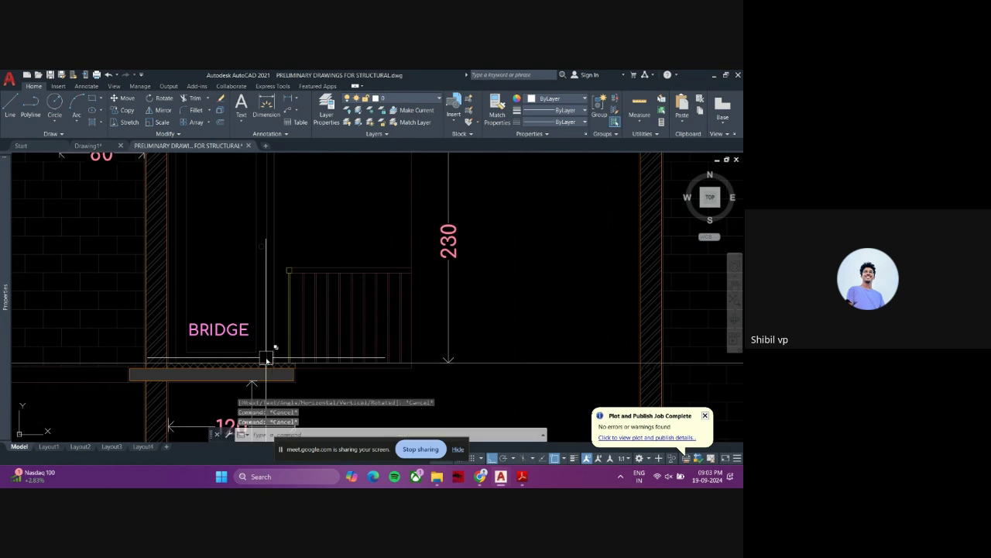
- Compare the ground-floor and first-floor plans side by side, including their section lines and room layouts
scroll(267, 359, down, 10)
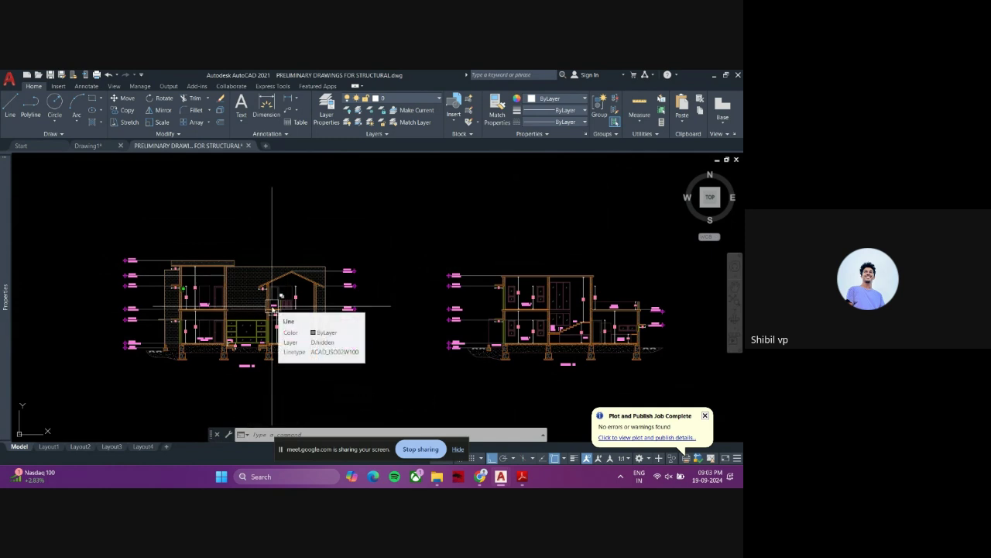
scroll(322, 320, down, 2)
middle_drag(224, 344, 290, 372)
middle_drag(229, 377, 326, 361)
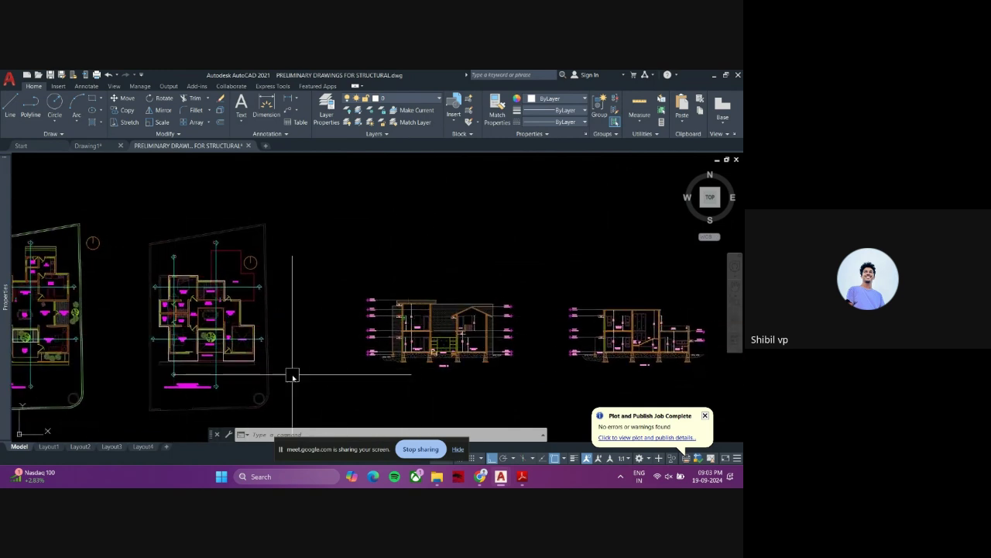
scroll(156, 333, down, 2)
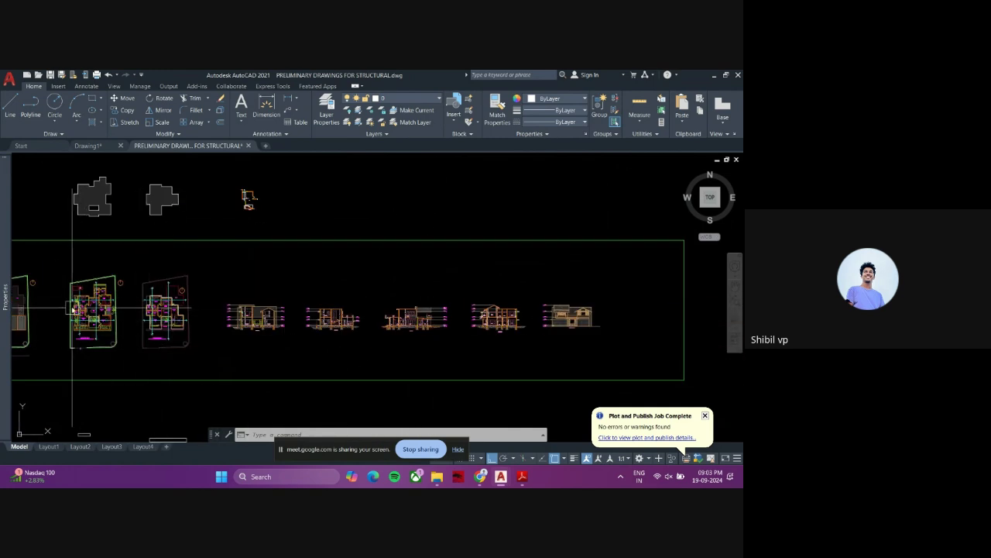
scroll(76, 302, up, 4)
scroll(75, 302, up, 3)
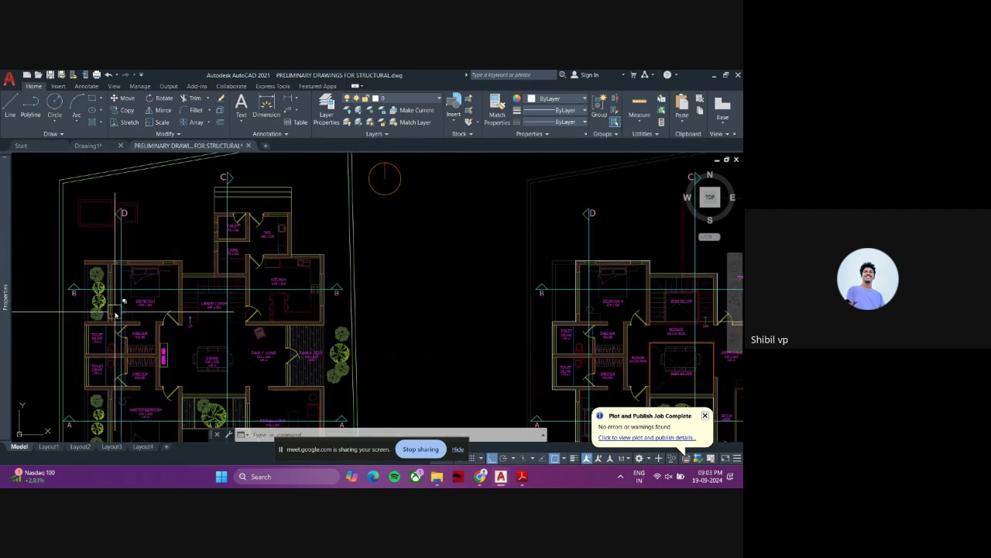
scroll(160, 313, down, 2)
middle_drag(160, 314, 213, 310)
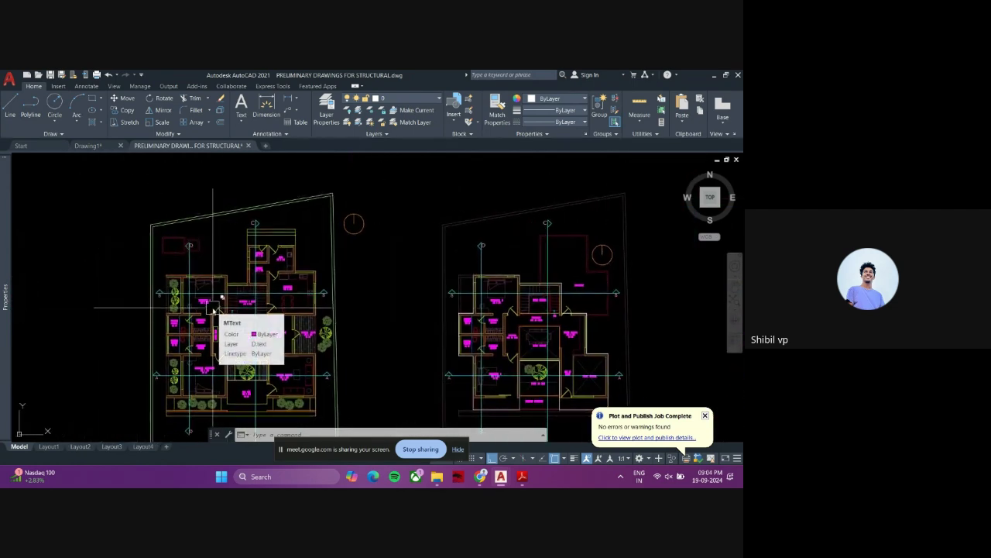
middle_drag(312, 292, 311, 279)
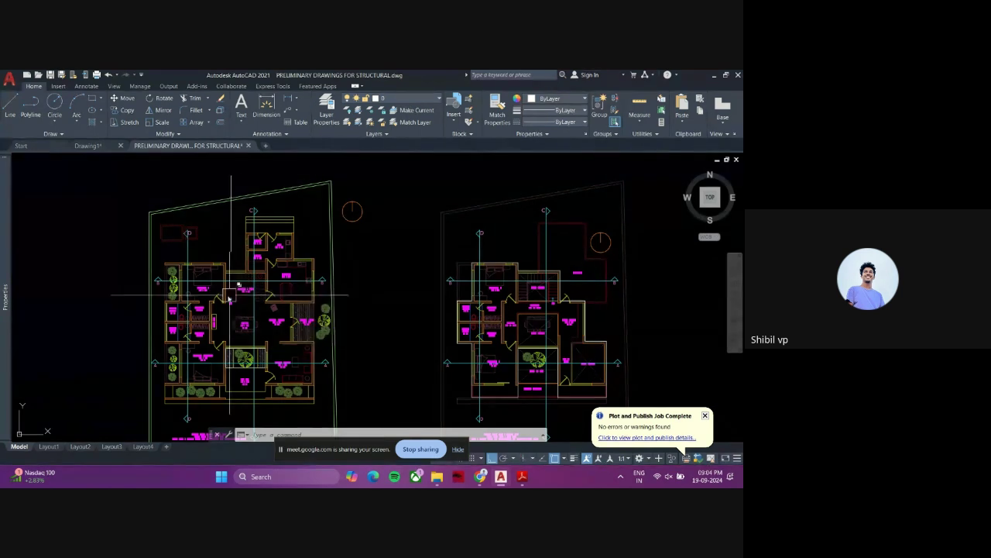
- Review the framed set of plans, sections and elevation, the outlines below it, and the two floor plans again
scroll(237, 298, down, 3)
scroll(237, 297, down, 2)
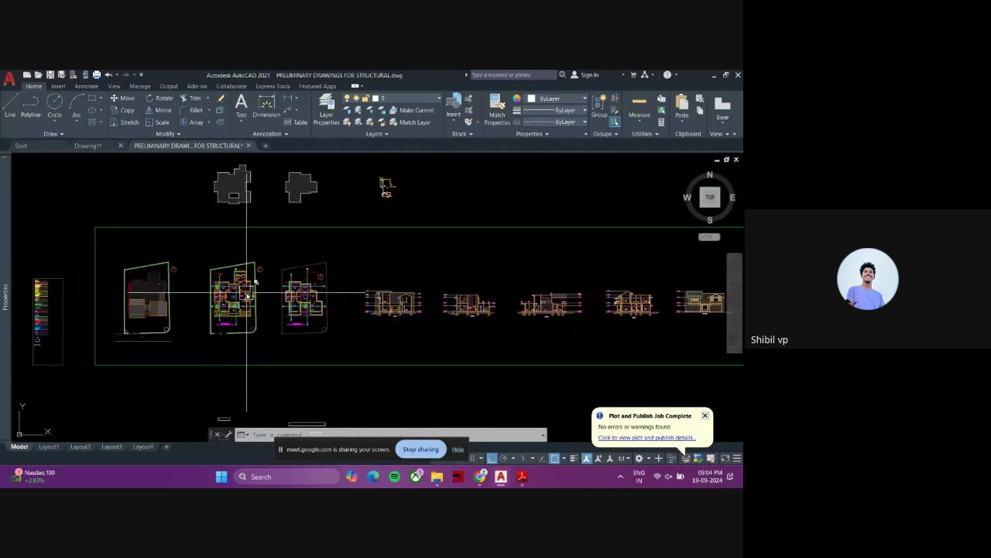
scroll(318, 339, down, 1)
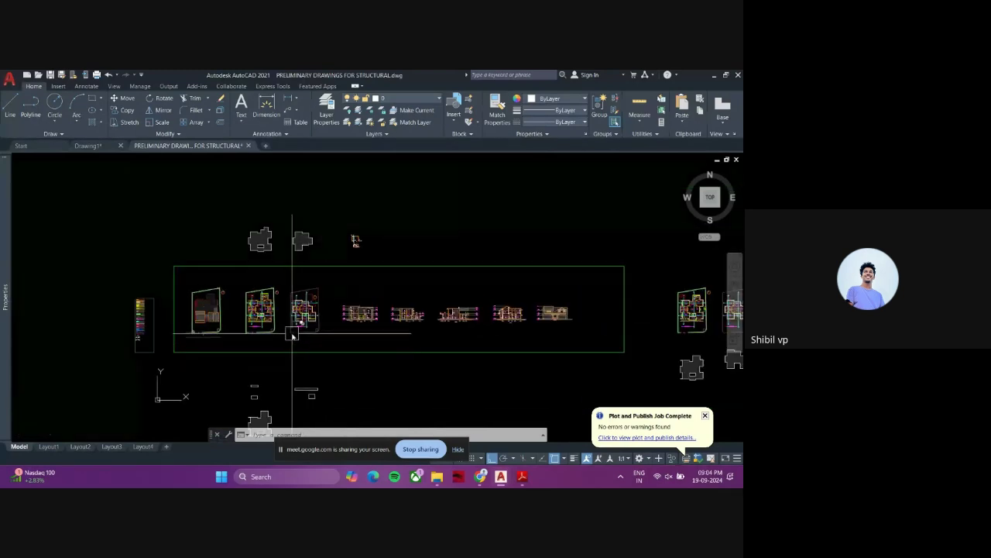
scroll(364, 326, up, 2)
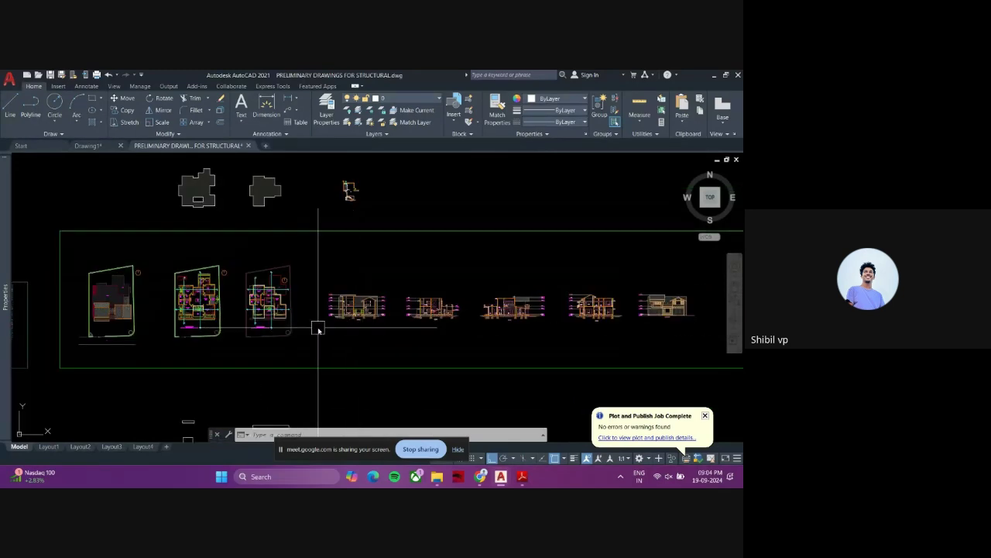
scroll(201, 326, up, 2)
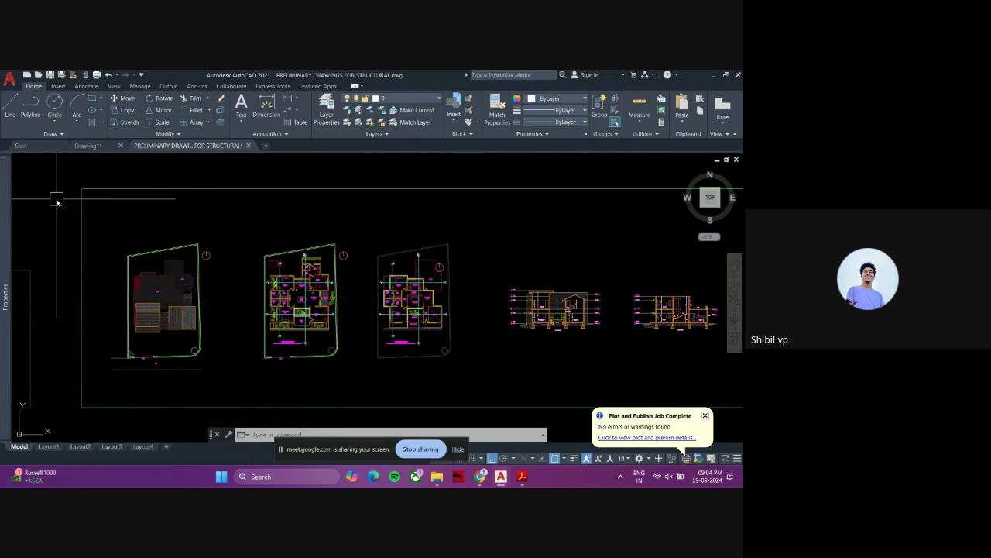
scroll(62, 193, down, 2)
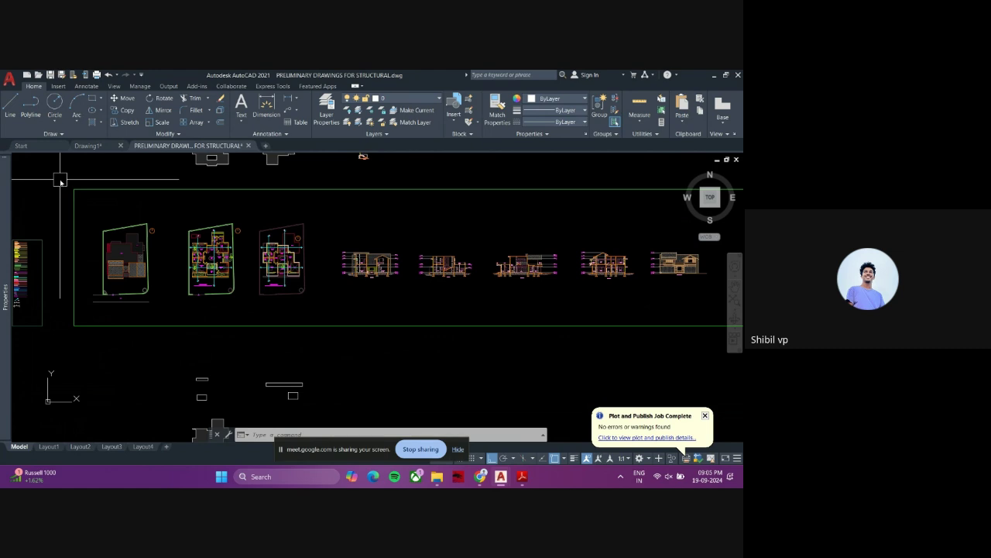
middle_drag(221, 288, 250, 303)
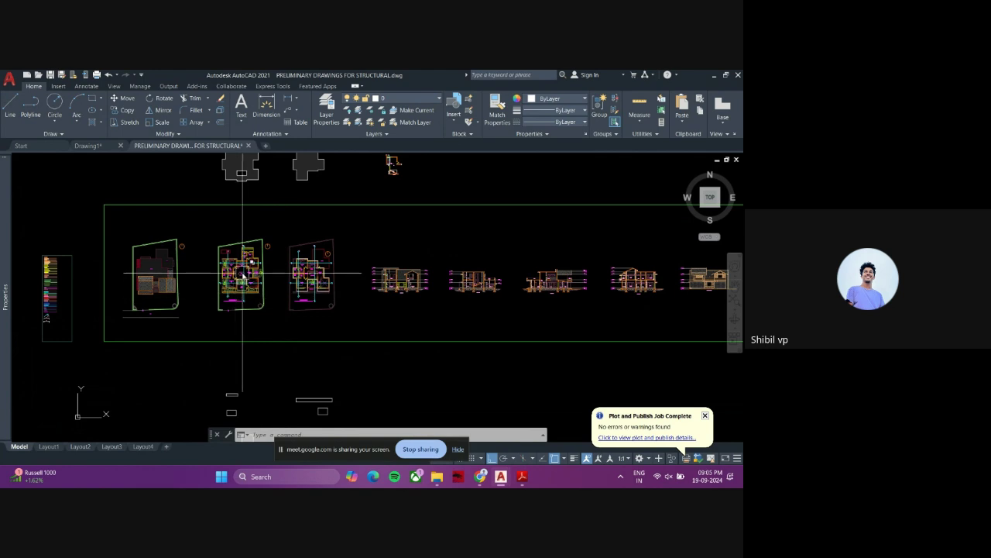
scroll(240, 275, up, 2)
scroll(279, 326, down, 5)
scroll(283, 326, up, 3)
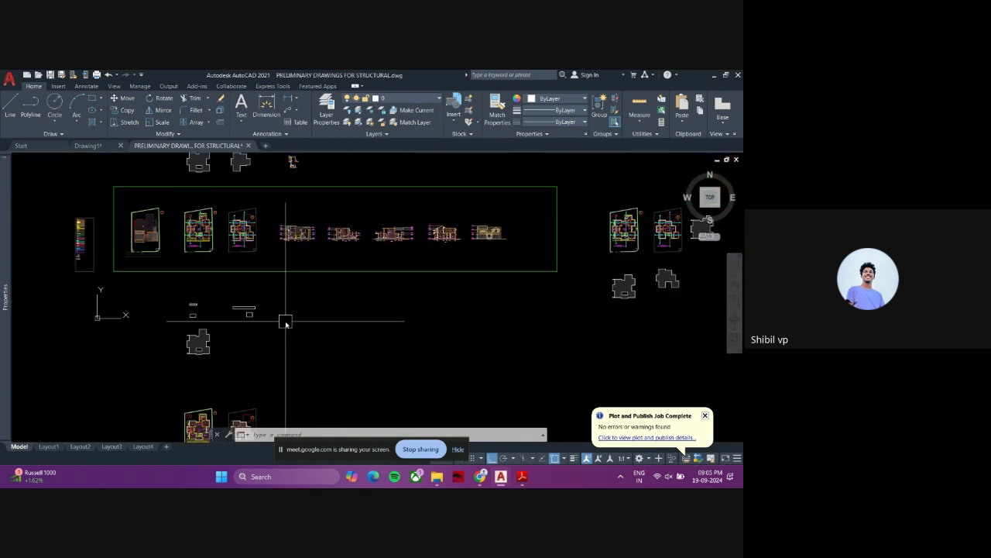
middle_drag(255, 268, 293, 254)
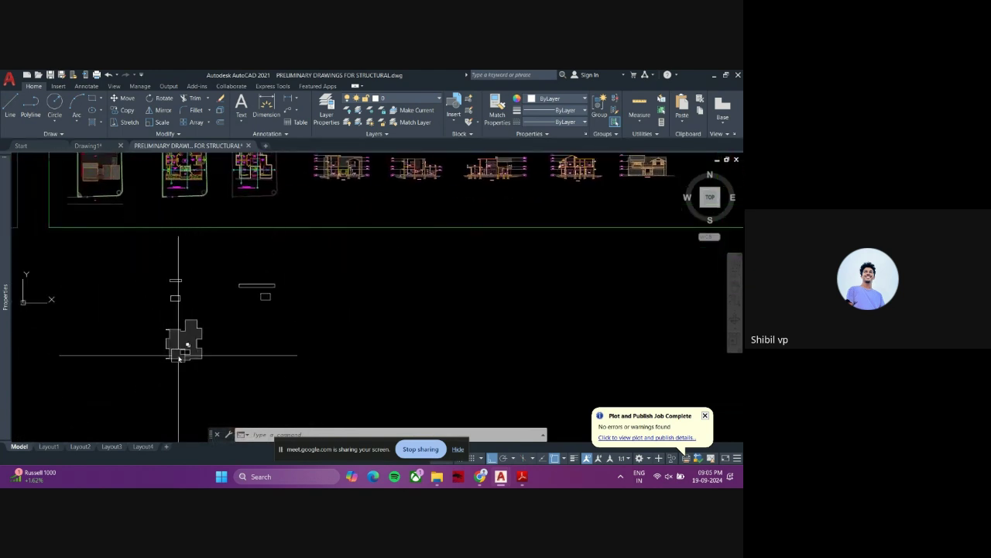
middle_drag(180, 247, 192, 319)
scroll(190, 216, up, 2)
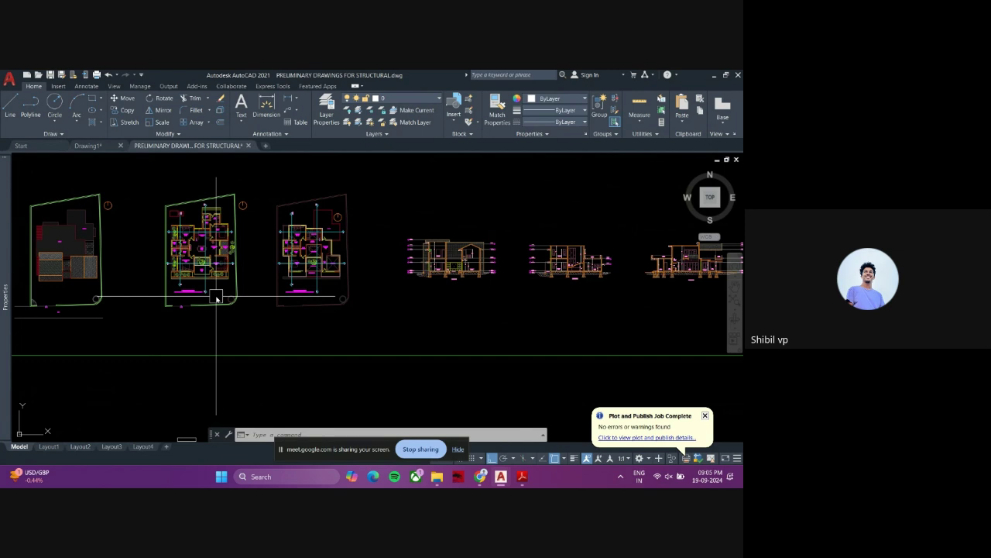
mouse_move(268, 315)
middle_down()
mouse_move(251, 324)
mouse_move(287, 328)
middle_up()
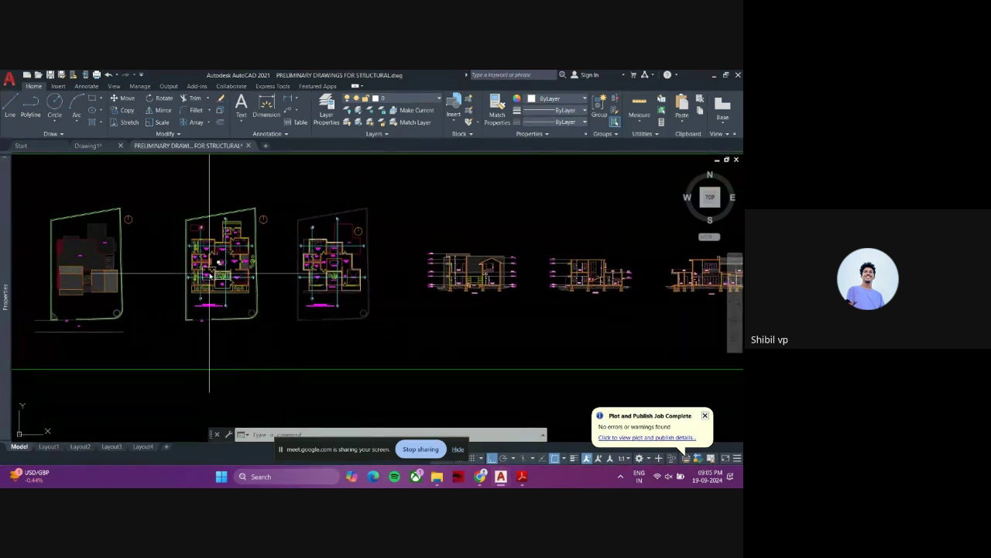
scroll(209, 275, up, 2)
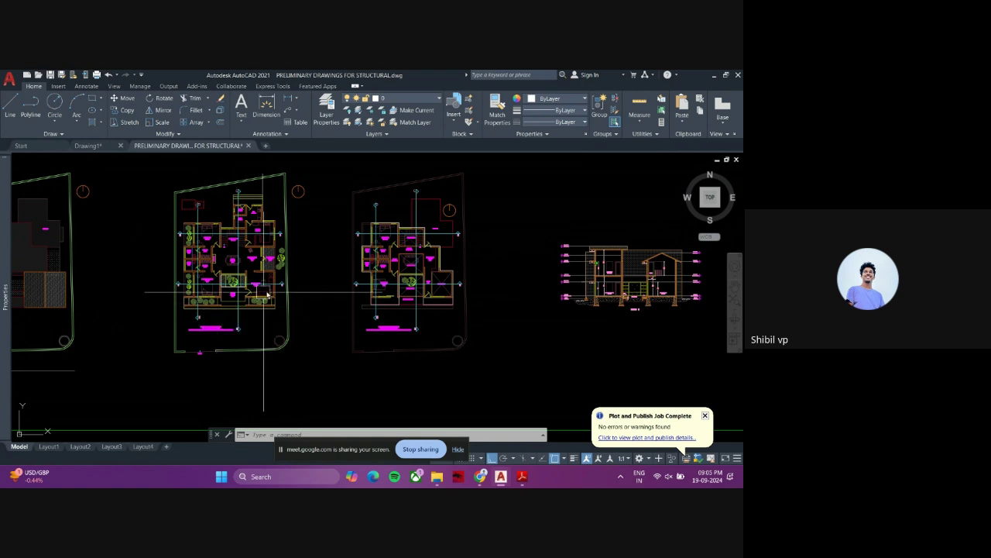
middle_drag(299, 257, 294, 270)
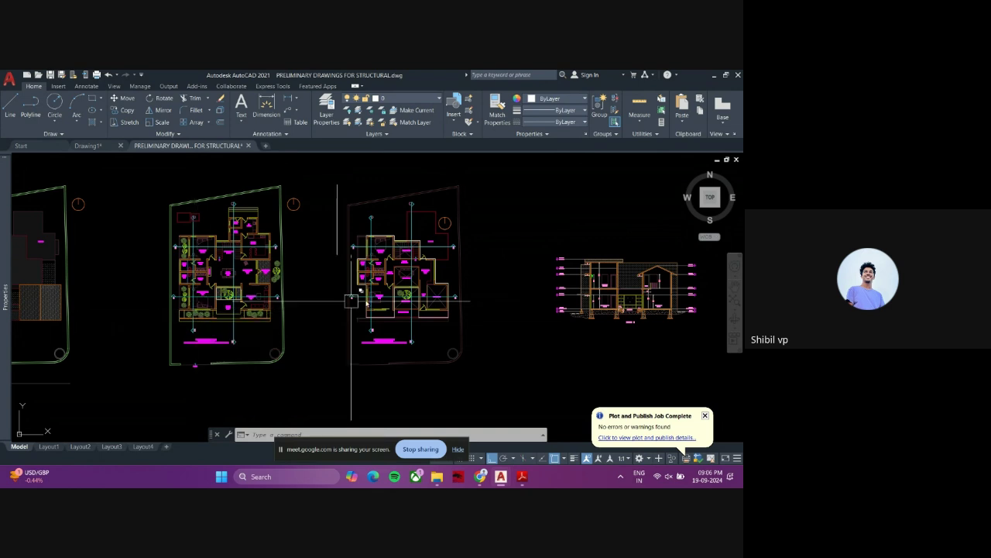
- Check the section constructed above the bedroom-and-toilet plan, and return to an overview of all the drawings
scroll(324, 337, down, 5)
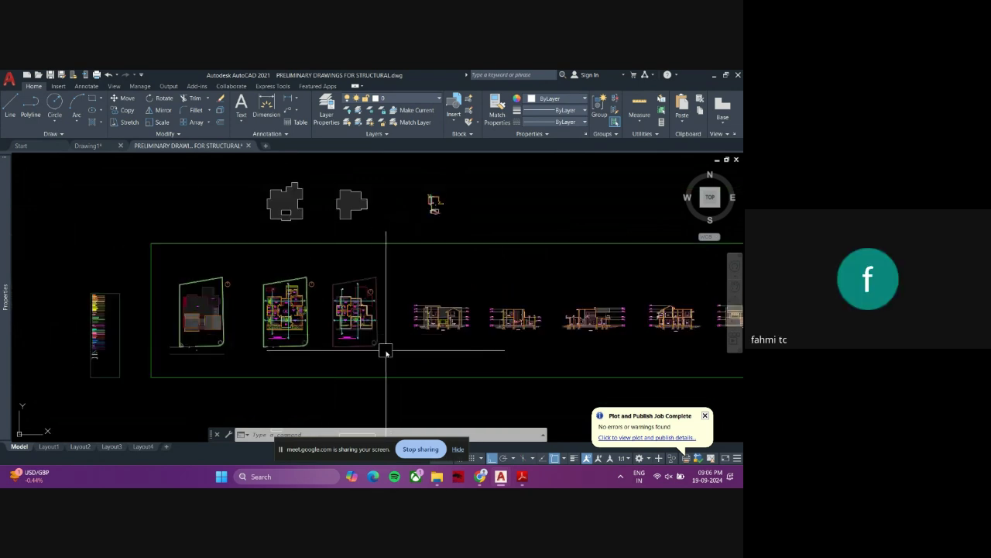
middle_drag(379, 341, 352, 332)
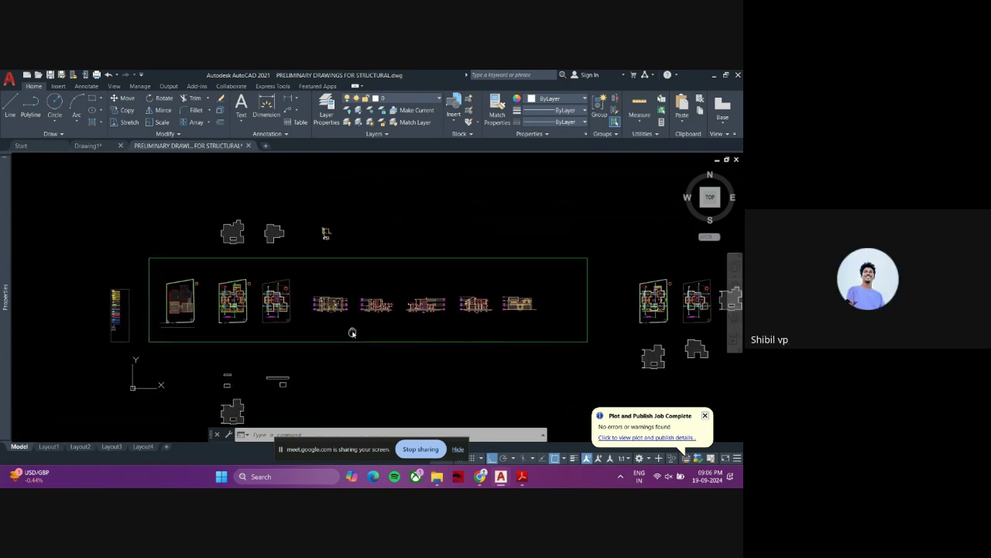
scroll(198, 281, down, 3)
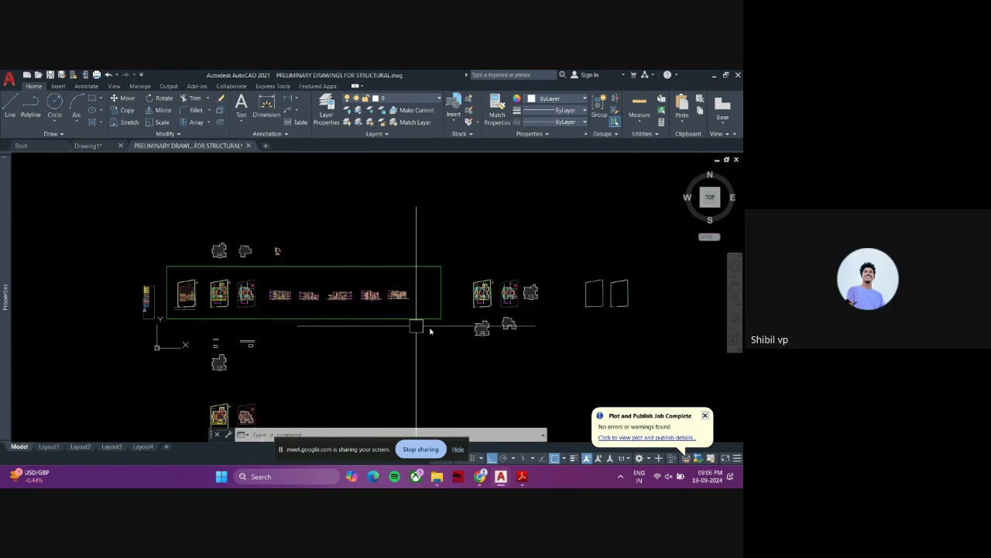
middle_drag(416, 327, 213, 312)
middle_drag(524, 326, 251, 295)
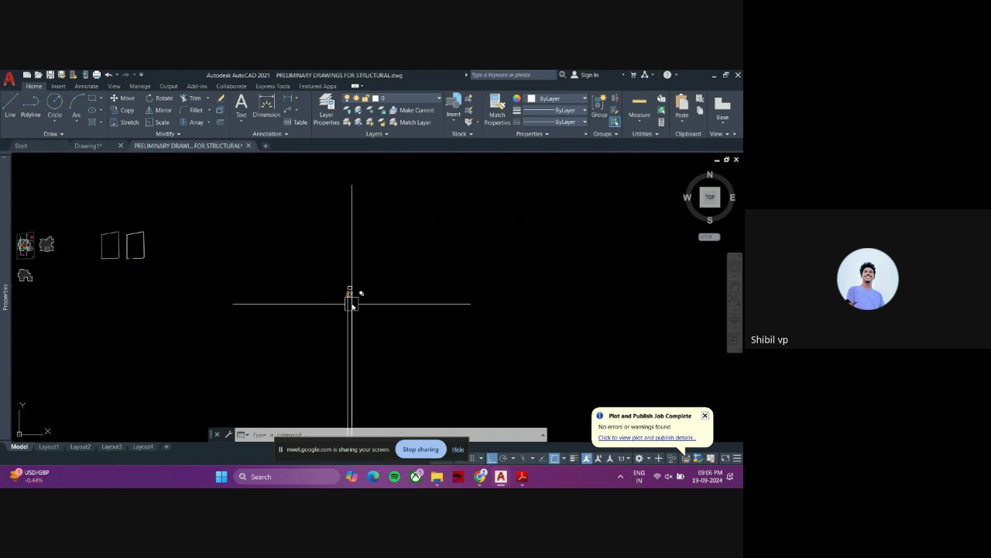
scroll(341, 287, up, 5)
scroll(366, 297, up, 3)
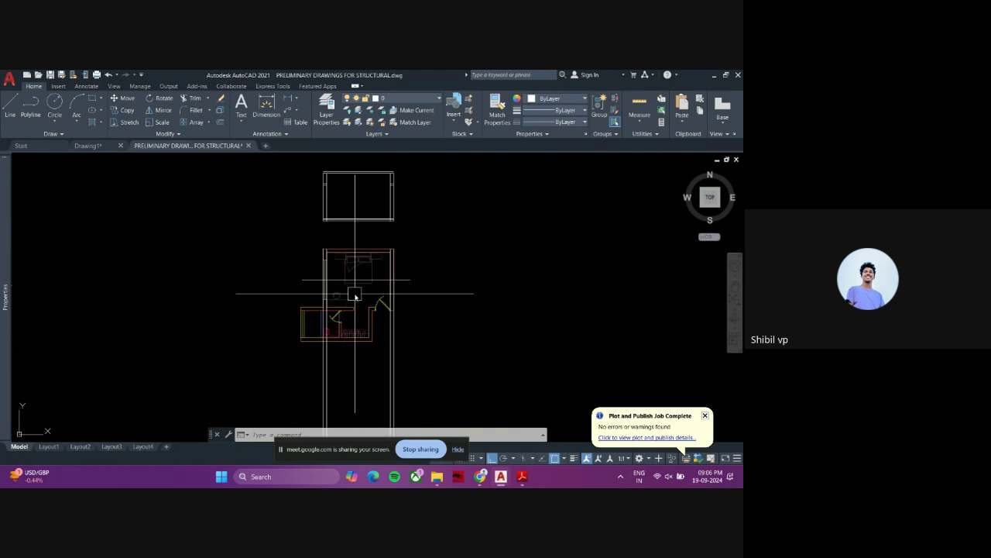
scroll(349, 271, down, 2)
middle_drag(350, 270, 401, 308)
scroll(400, 307, down, 6)
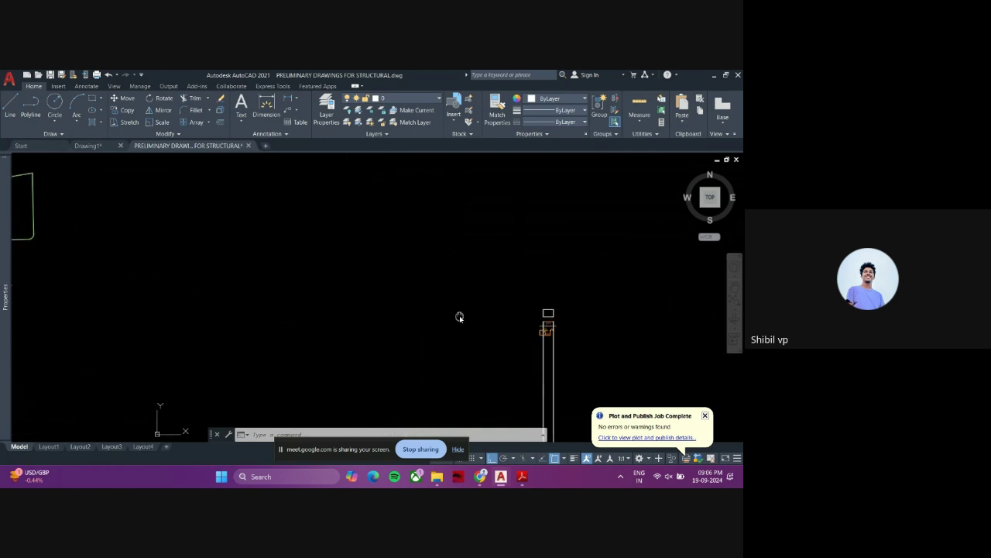
mouse_move(226, 300)
middle_down()
mouse_move(316, 302)
mouse_move(242, 330)
middle_up()
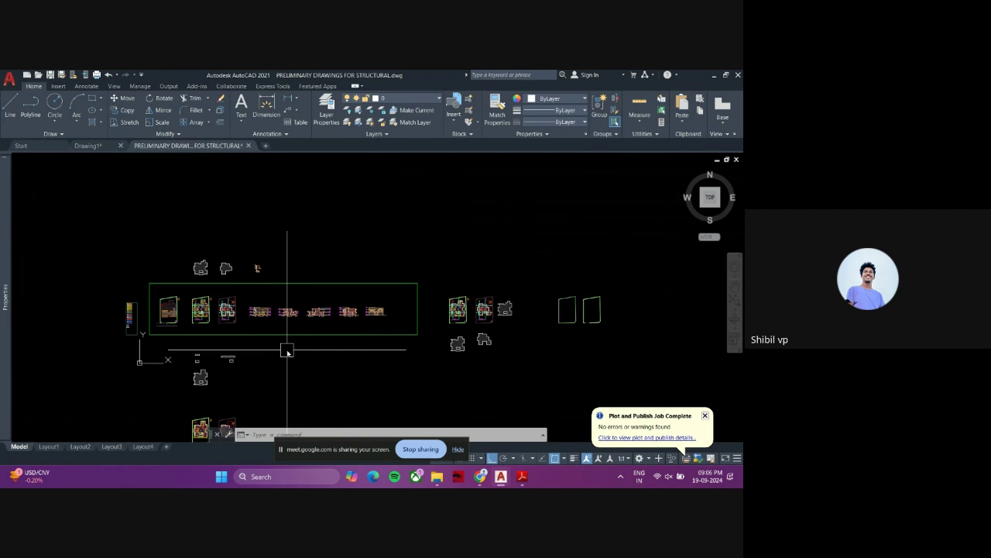
- Examine the ground-floor plan from its overall layout down to the walls between the toilet and store
middle_drag(253, 327, 271, 329)
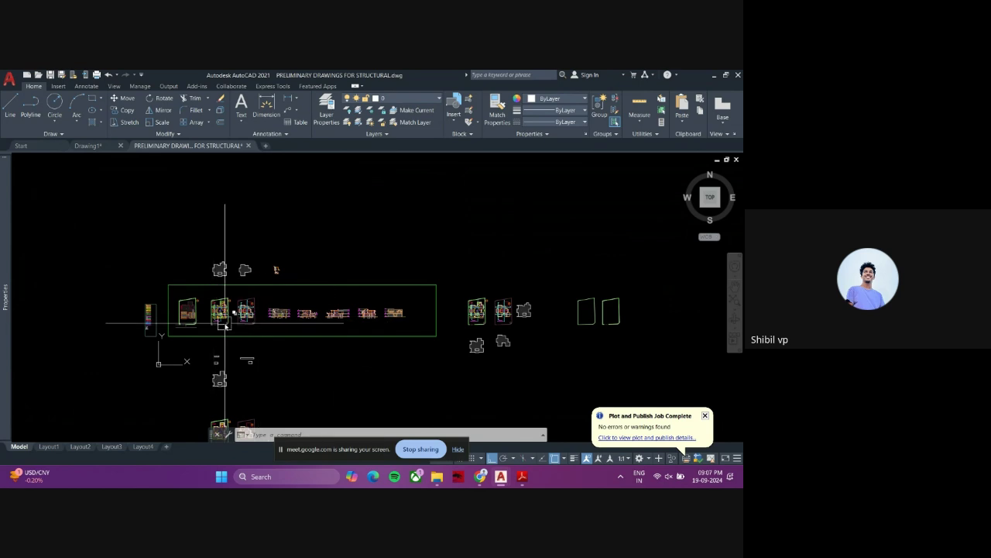
scroll(223, 324, up, 2)
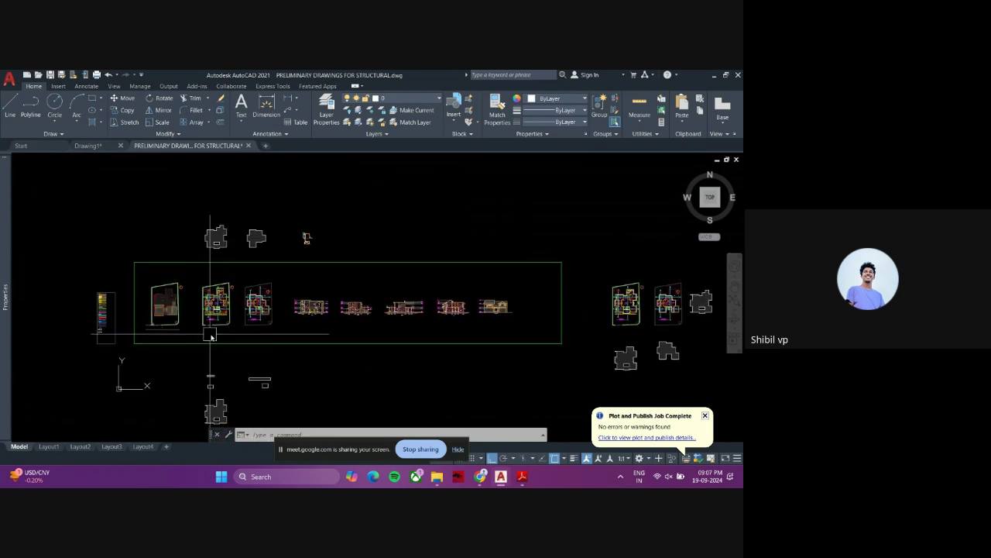
scroll(221, 334, up, 4)
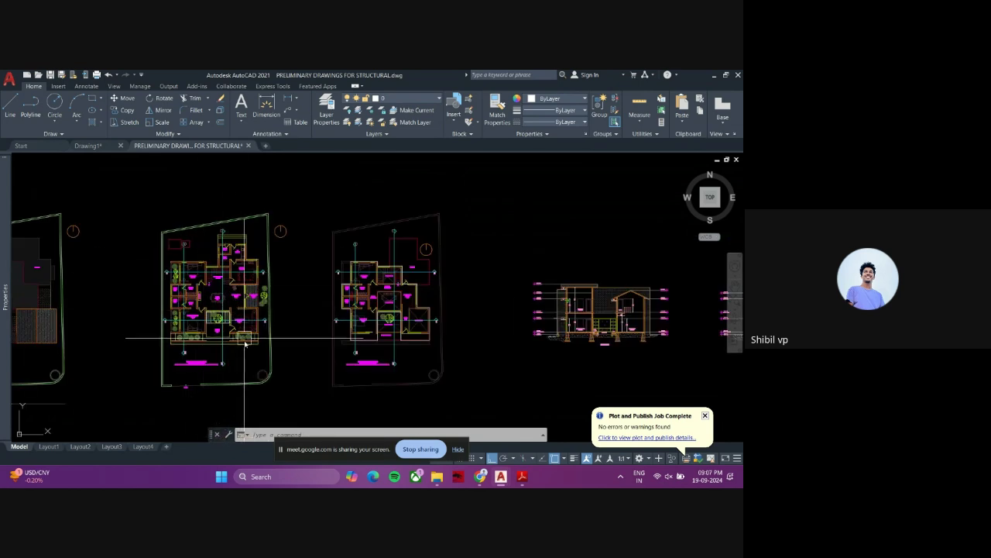
scroll(182, 310, up, 3)
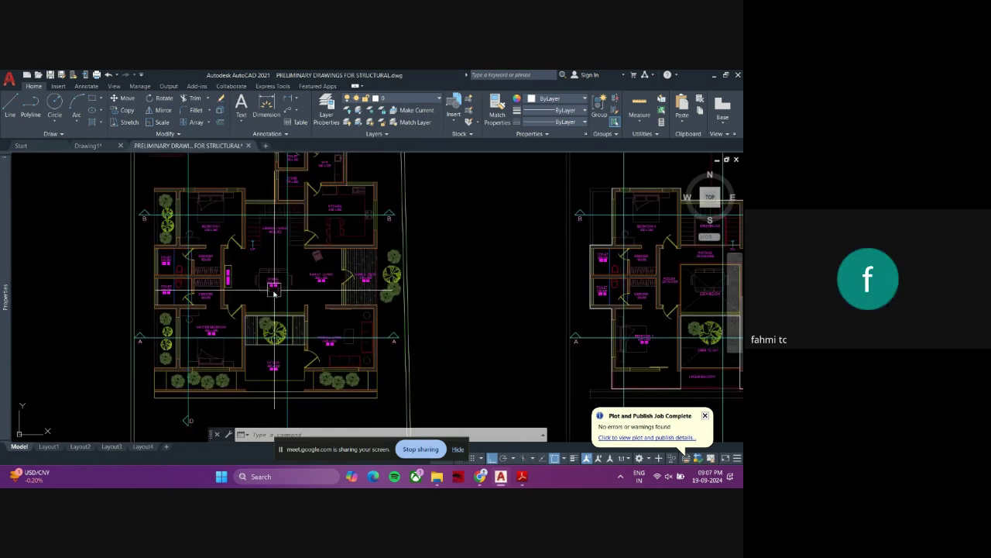
scroll(329, 303, down, 5)
scroll(364, 294, up, 4)
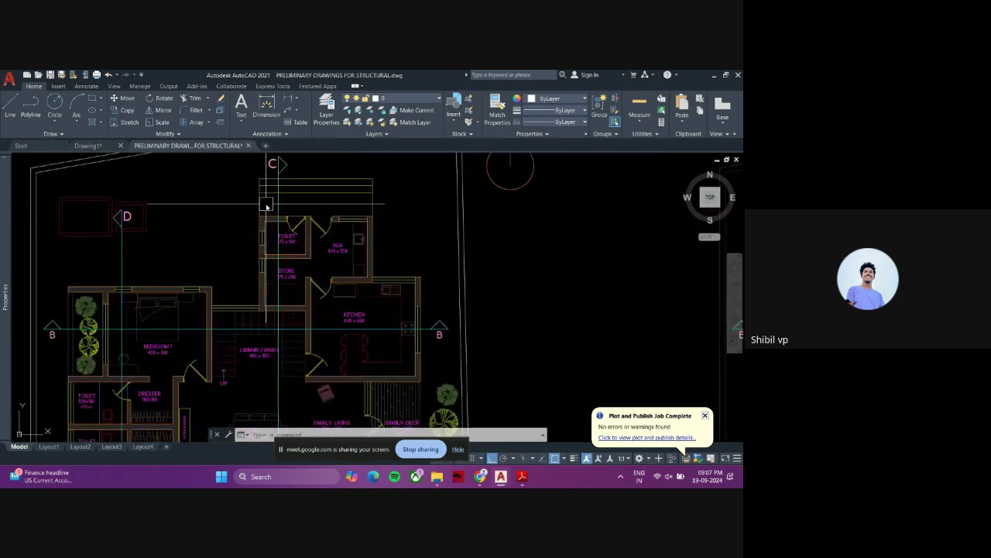
scroll(274, 265, up, 4)
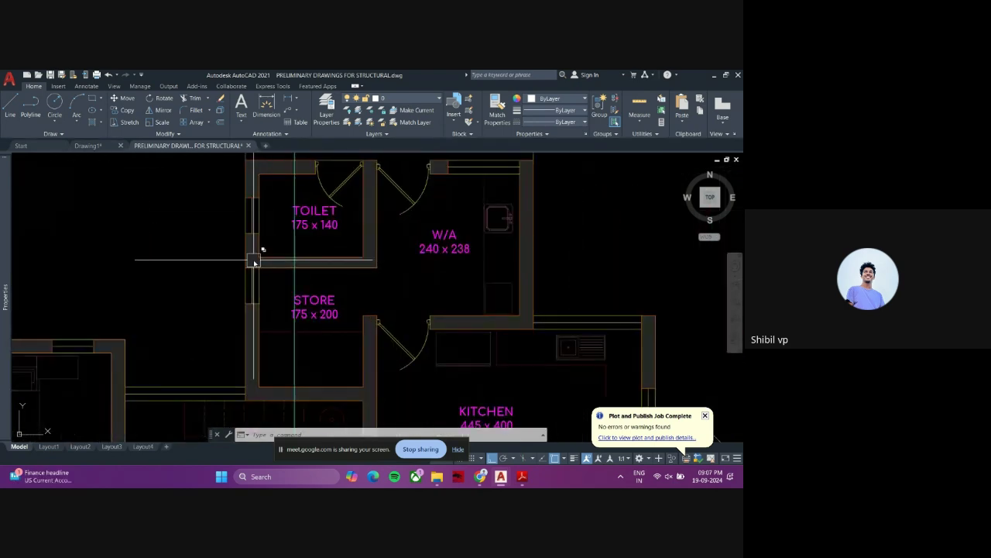
scroll(250, 261, up, 2)
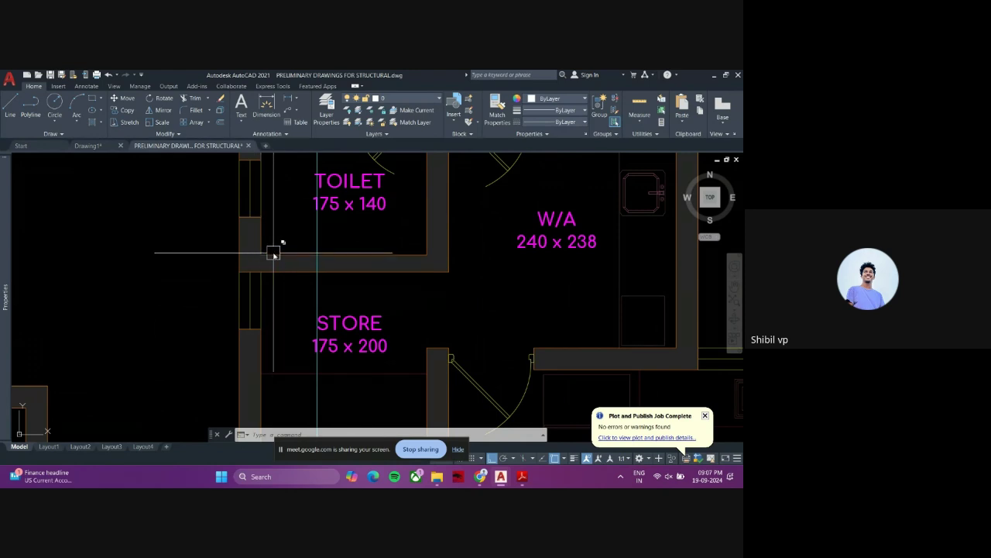
- Check which layer the STORE room label uses against the drawing's layer list, and clear the selection without changing it
scroll(272, 256, down, 4)
click(301, 287)
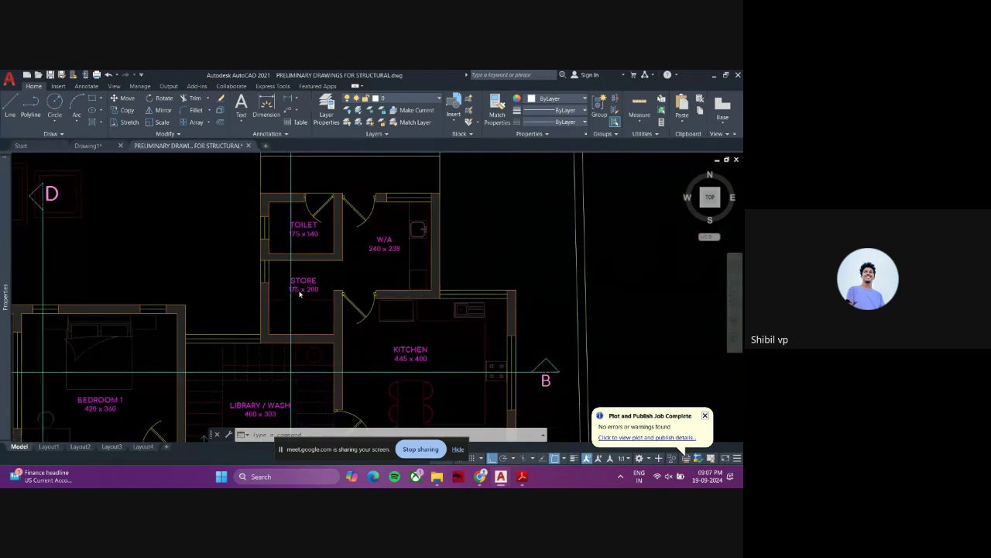
scroll(301, 292, up, 3)
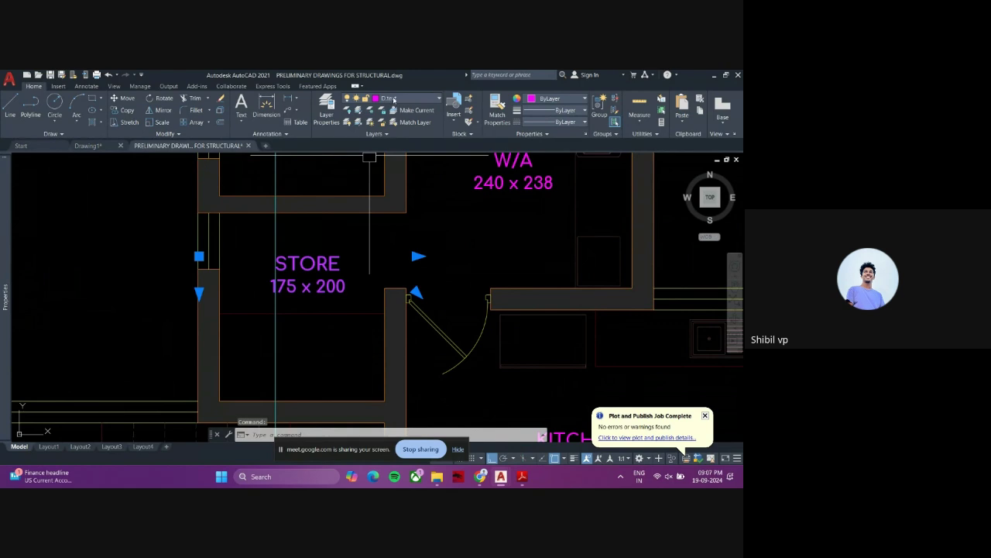
click(406, 98)
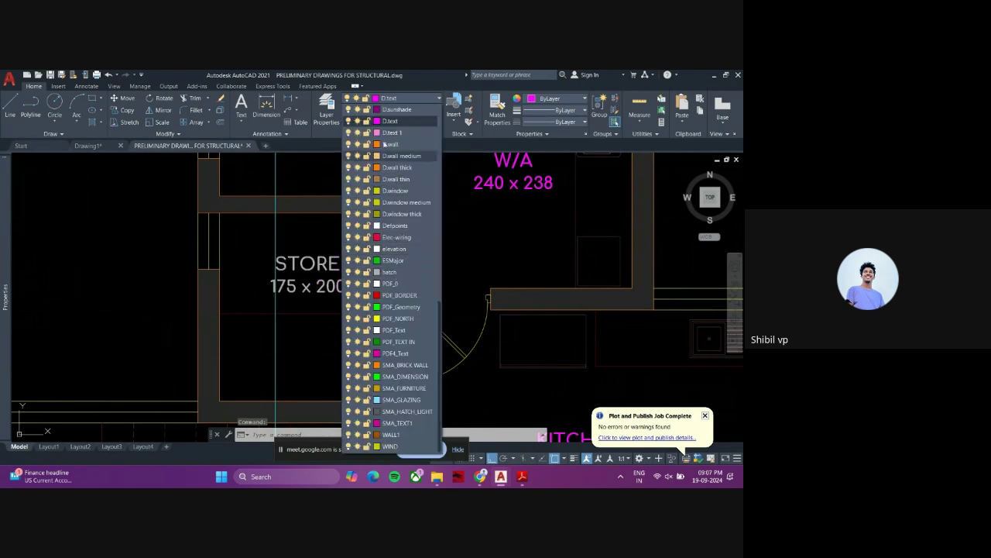
click(124, 275)
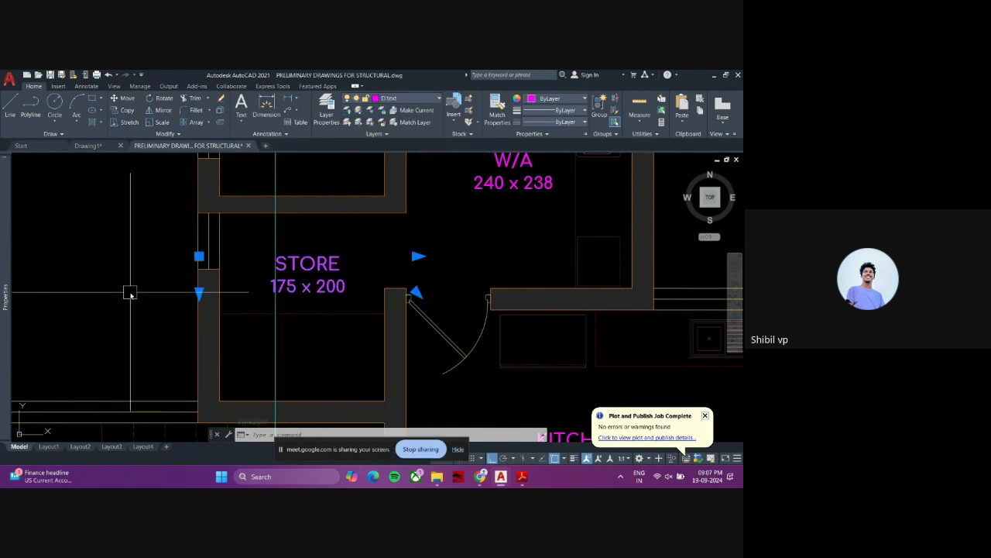
key(Escape)
key(Escape)
key(Escape)
- Inspect the properties of the ground-floor plan's site boundary line and section B marker, and return to an overview of all drawings
scroll(131, 293, down, 6)
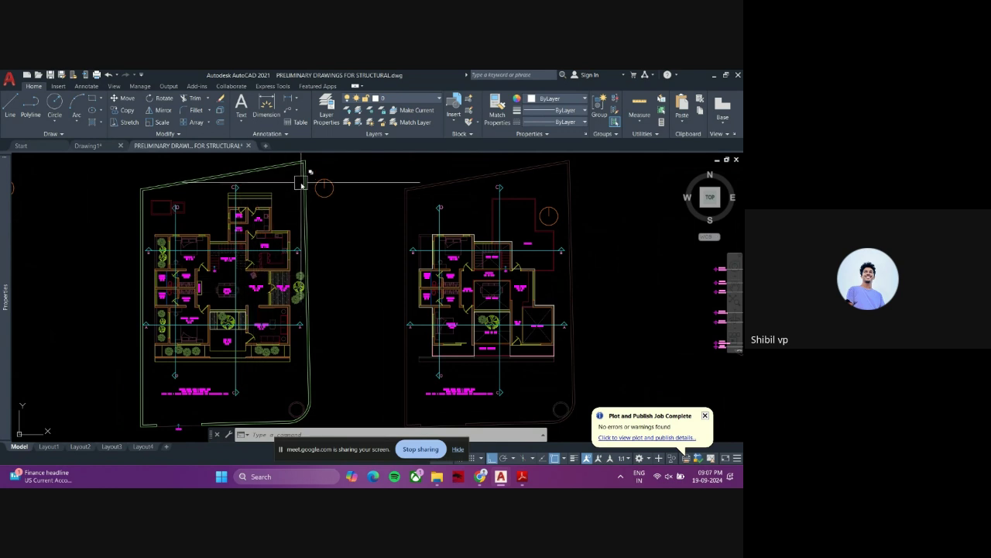
mouse_move(303, 185)
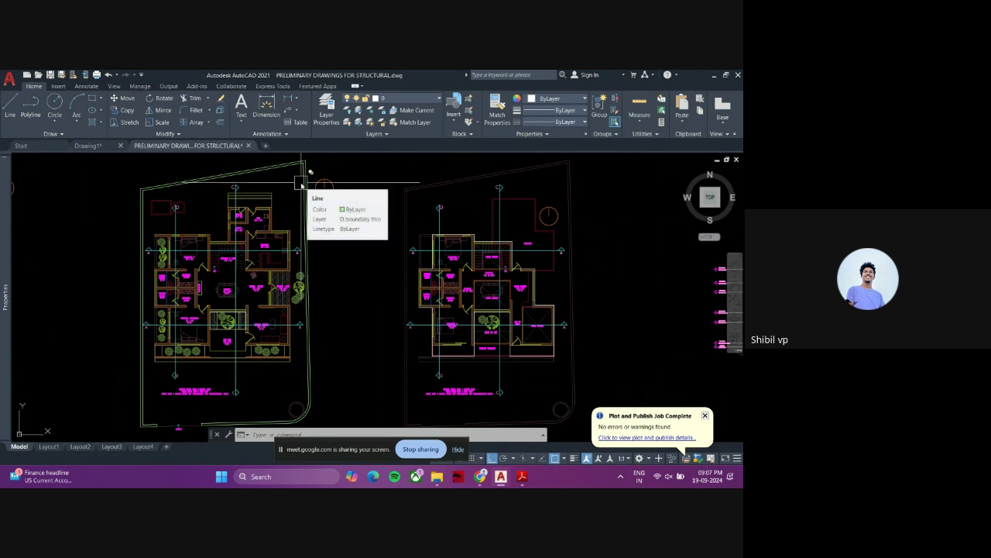
mouse_move(298, 252)
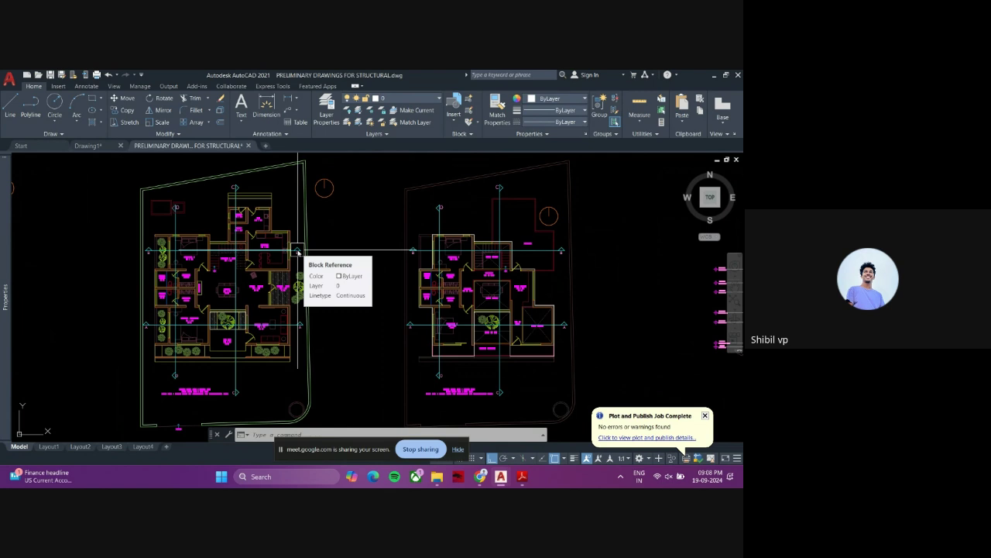
scroll(298, 252, down, 5)
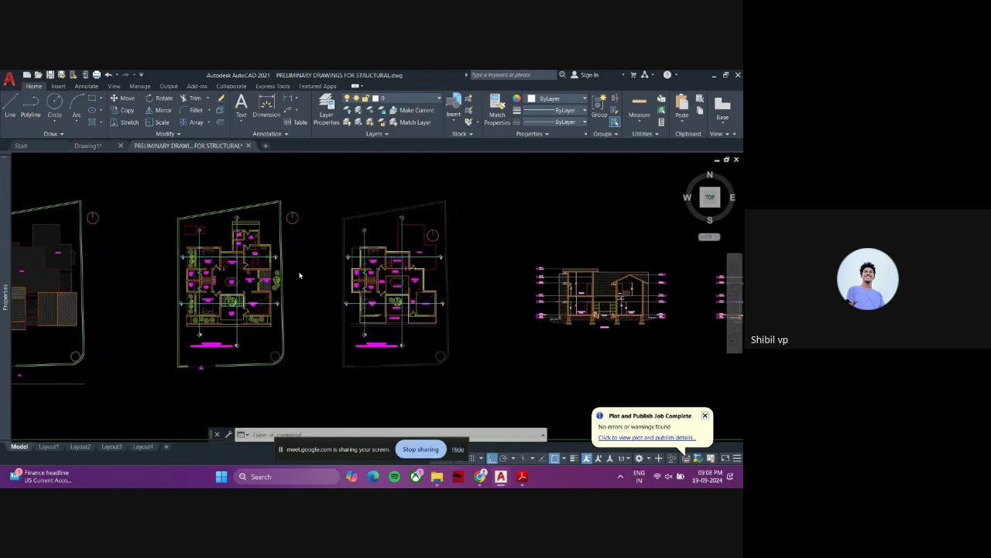
middle_drag(409, 325, 346, 317)
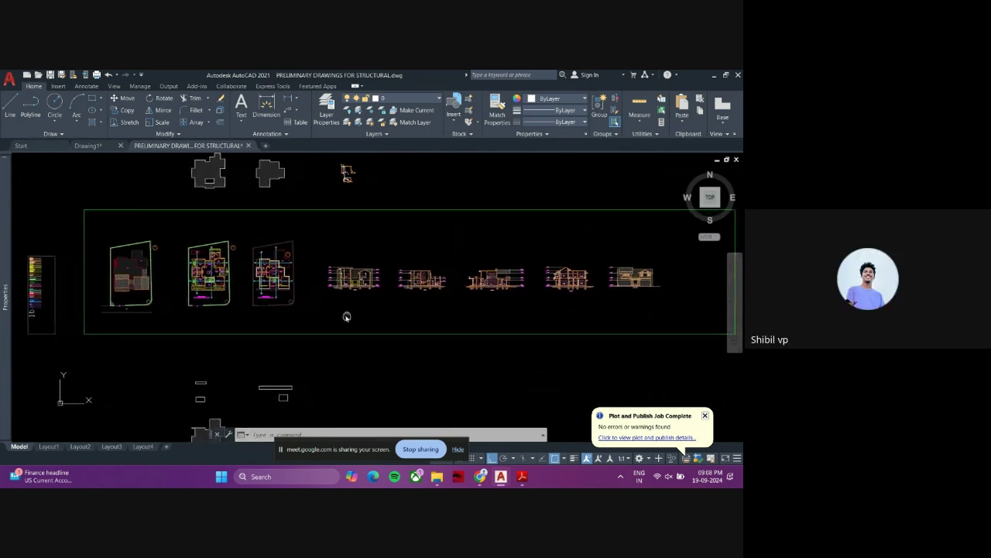
scroll(319, 316, down, 2)
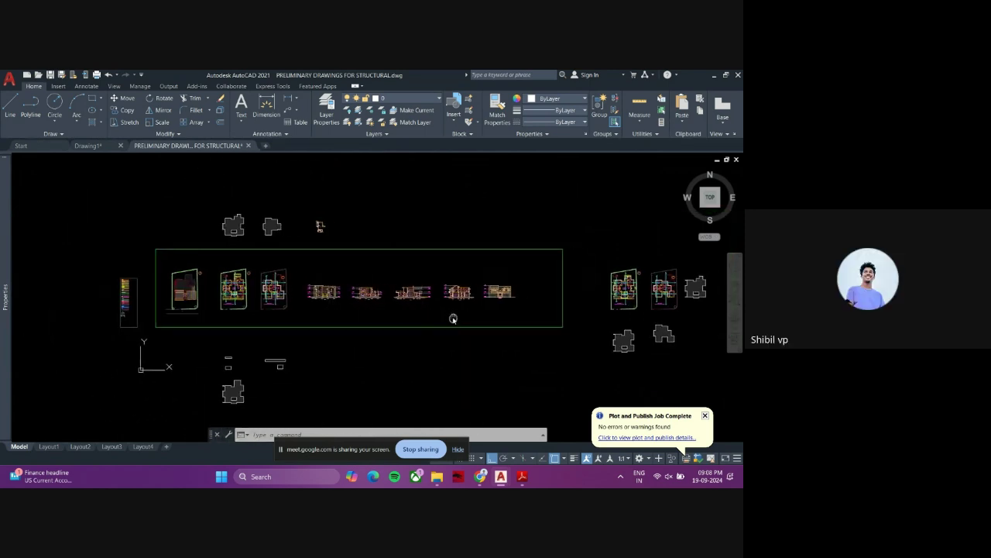